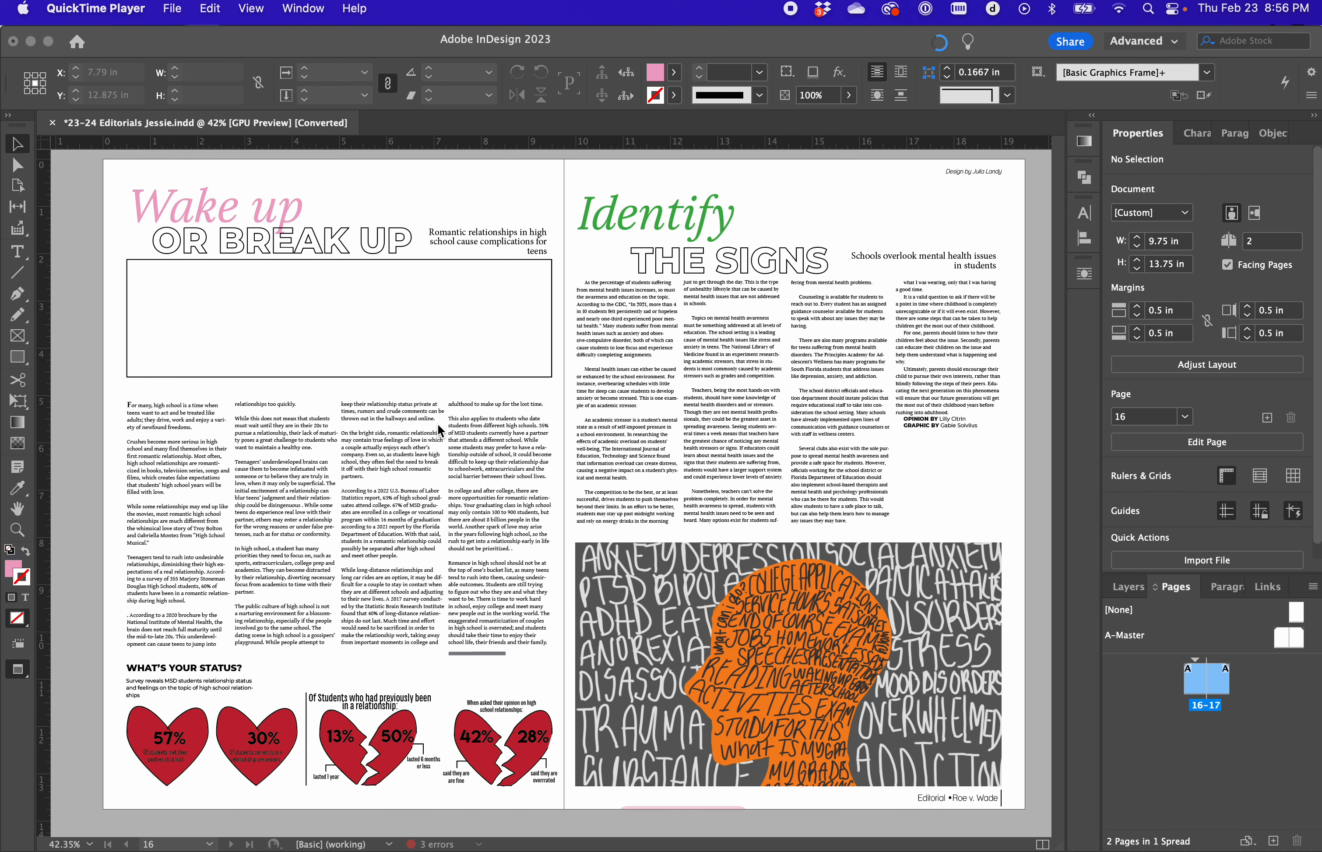
Examine the "Wake up or Break Up" editorial page, including its empty image box, story columns and heart infographic
scroll(437, 423, "left", 5)
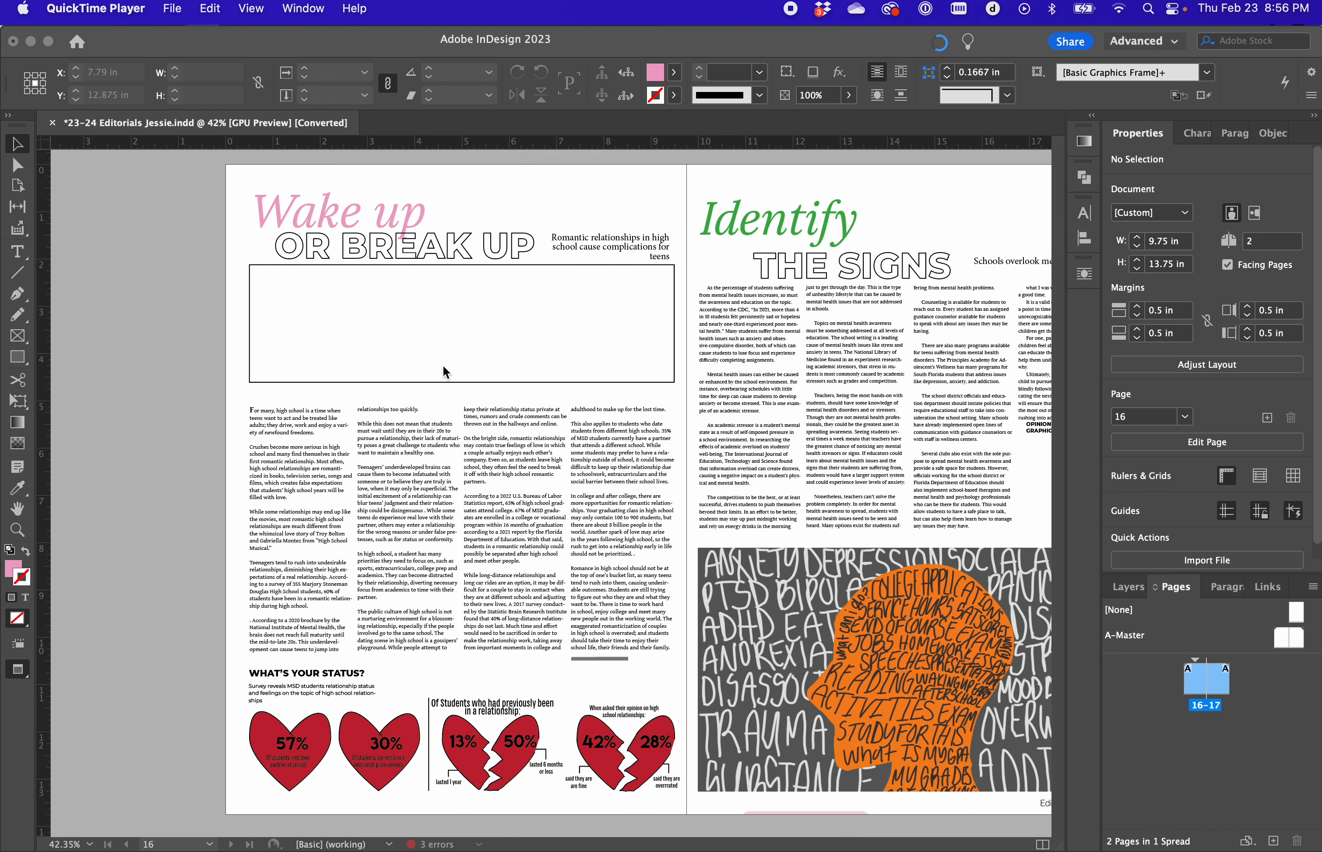
left_click(614, 314)
scroll(614, 314, "up", 2)
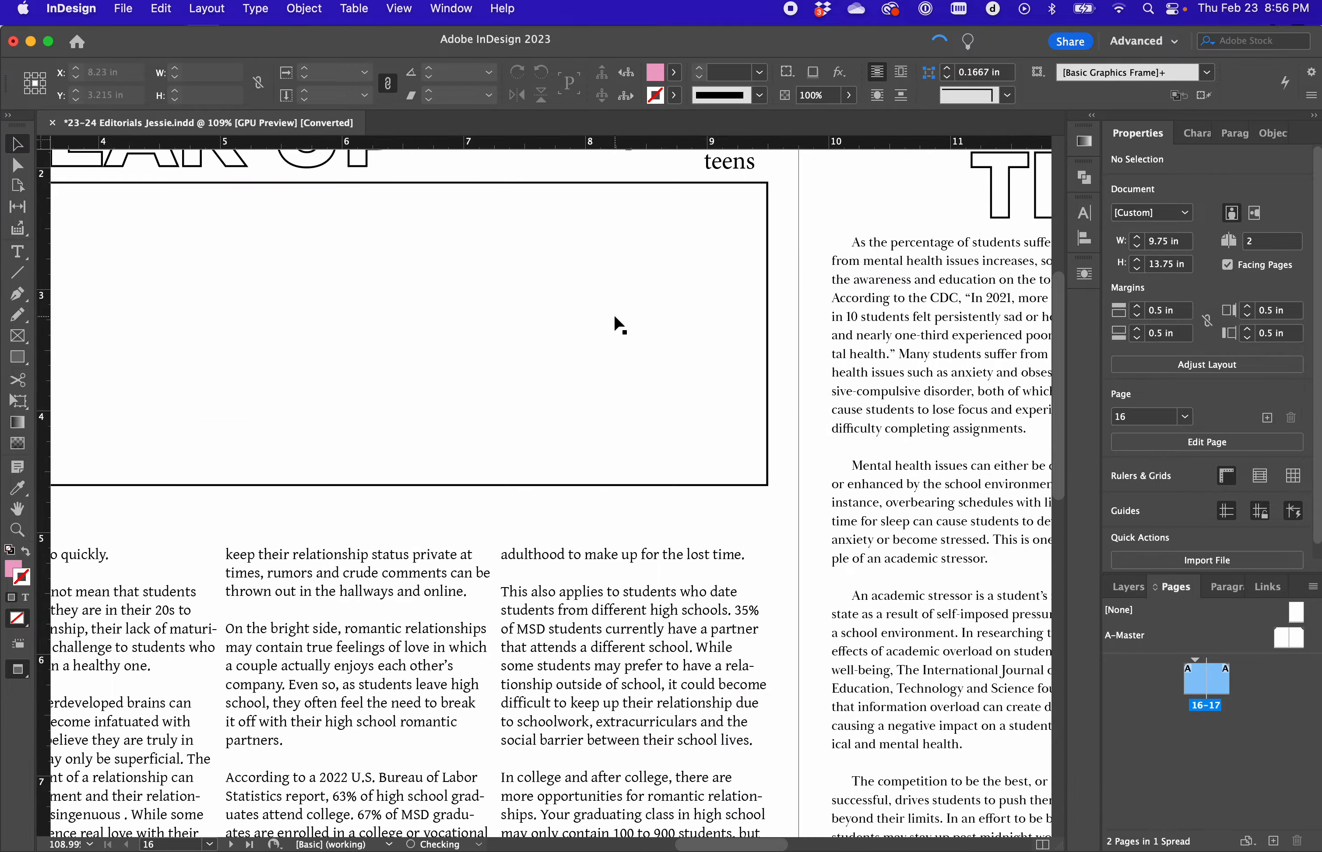
scroll(613, 314, "down", 3)
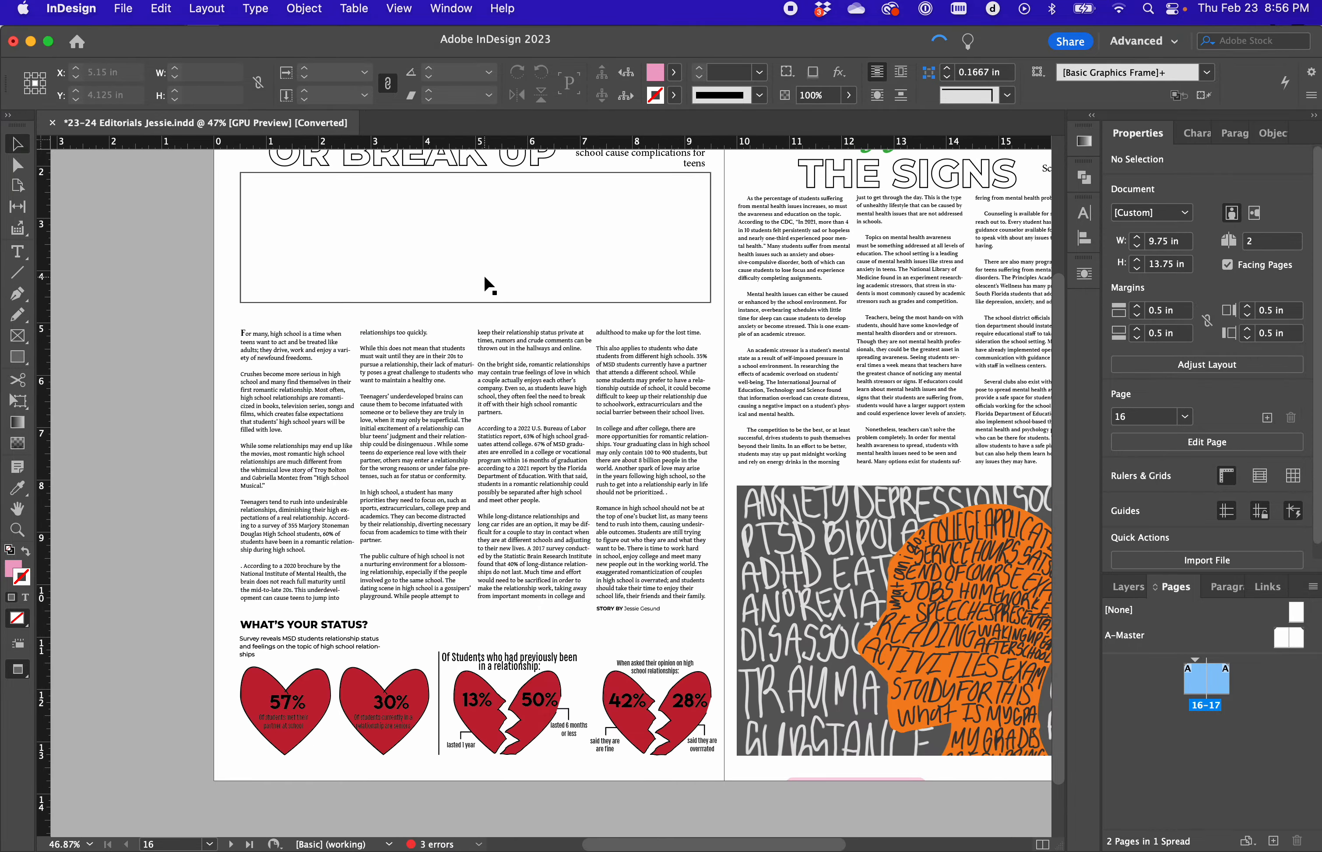
scroll(483, 274, "up", 2)
scroll(483, 275, "up", 3)
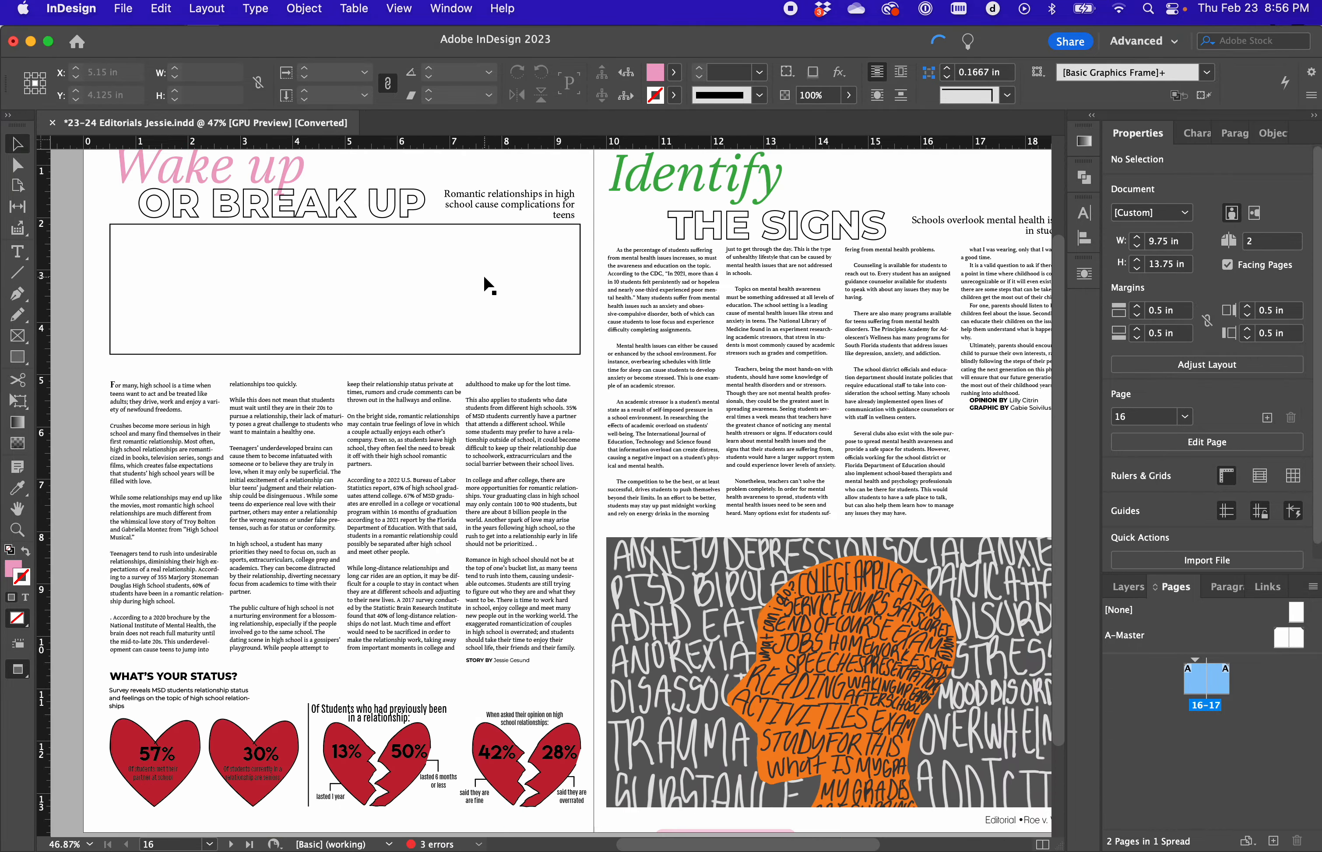
scroll(424, 525, "up", 2)
scroll(377, 467, "up", 2)
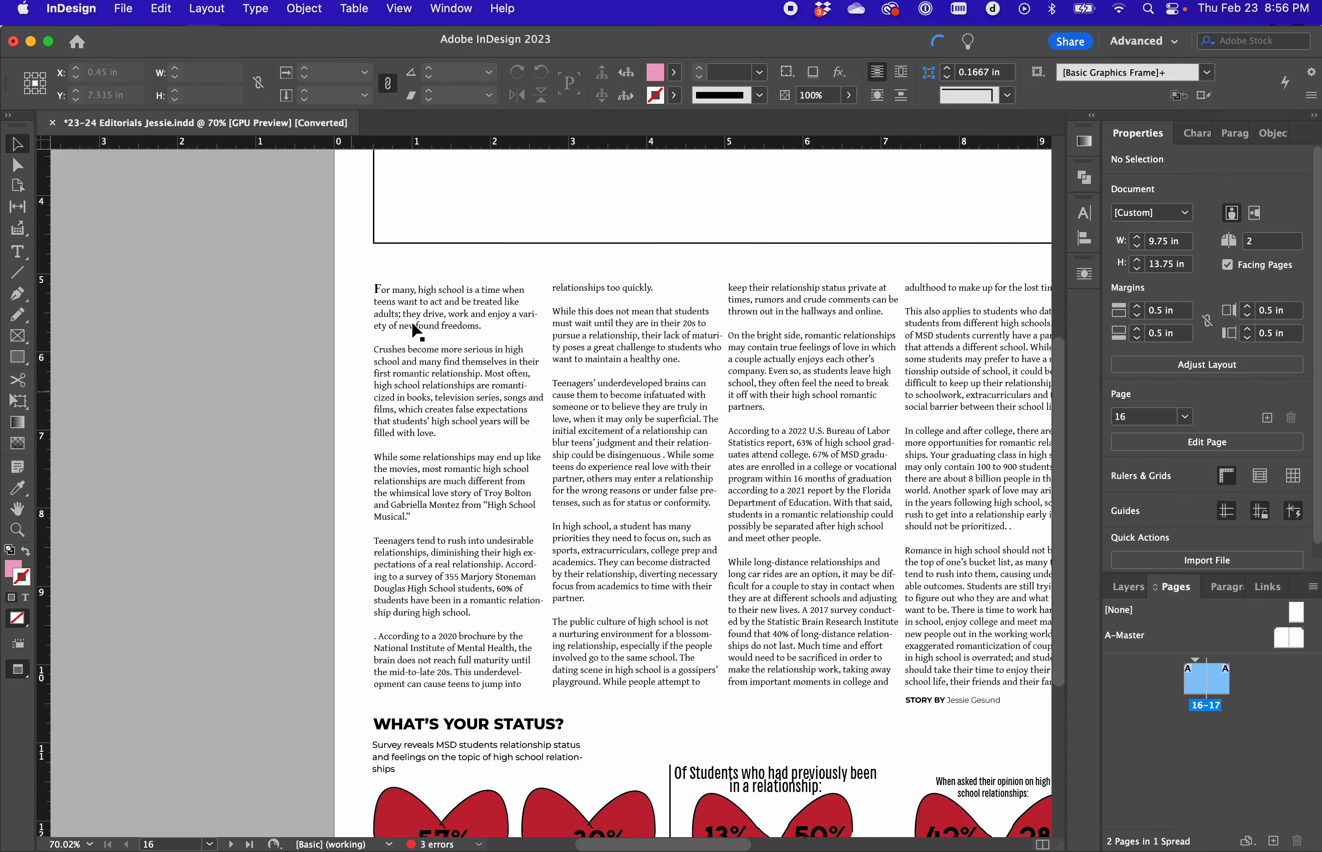
scroll(515, 461, "up", 2)
scroll(511, 453, "down", 3)
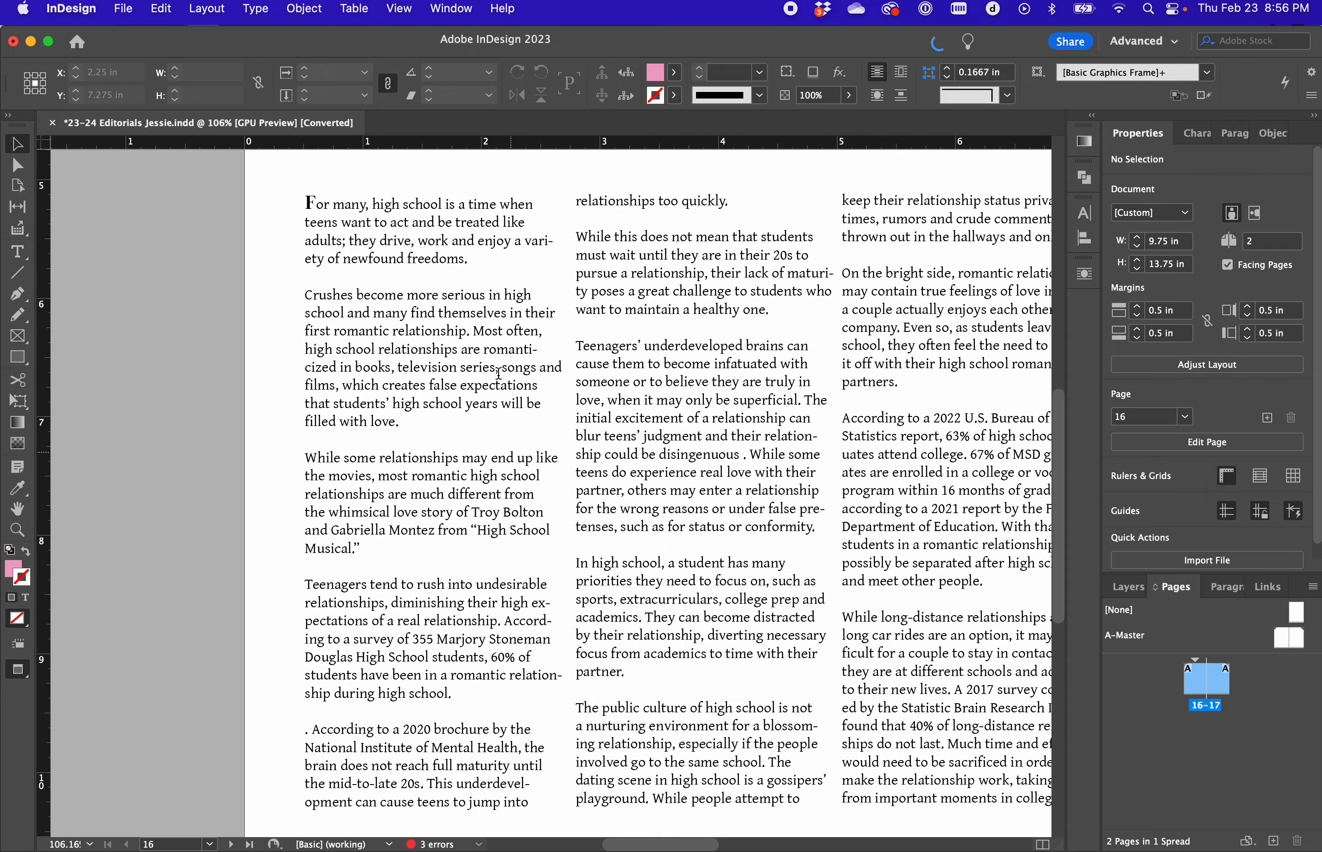
Leave preview mode to show the guides, grid and frame edges around the relationships story
key("t")
key("w")
scroll(467, 285, "up", 5)
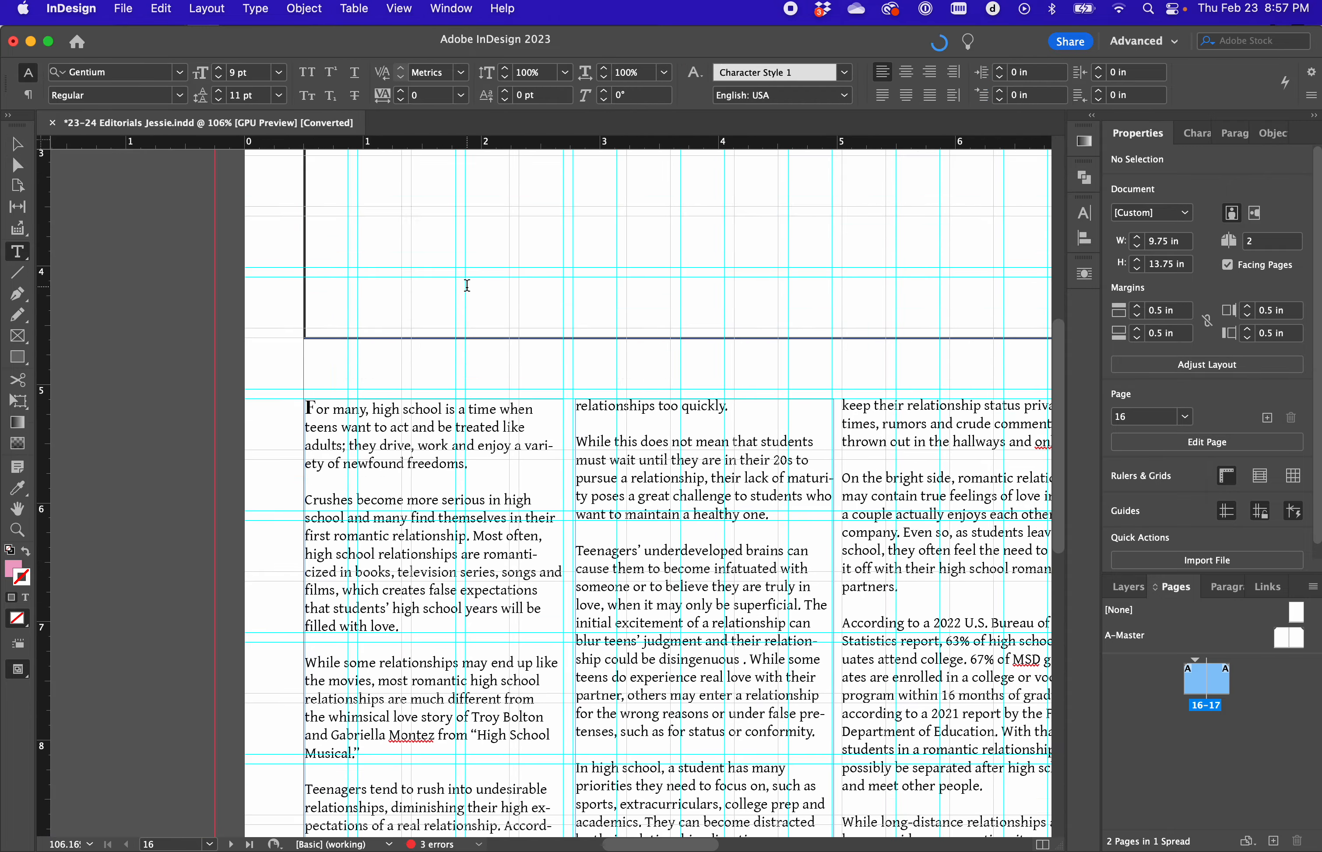
left_click(19, 139)
scroll(380, 416, "right", 10)
scroll(380, 416, "down", 3)
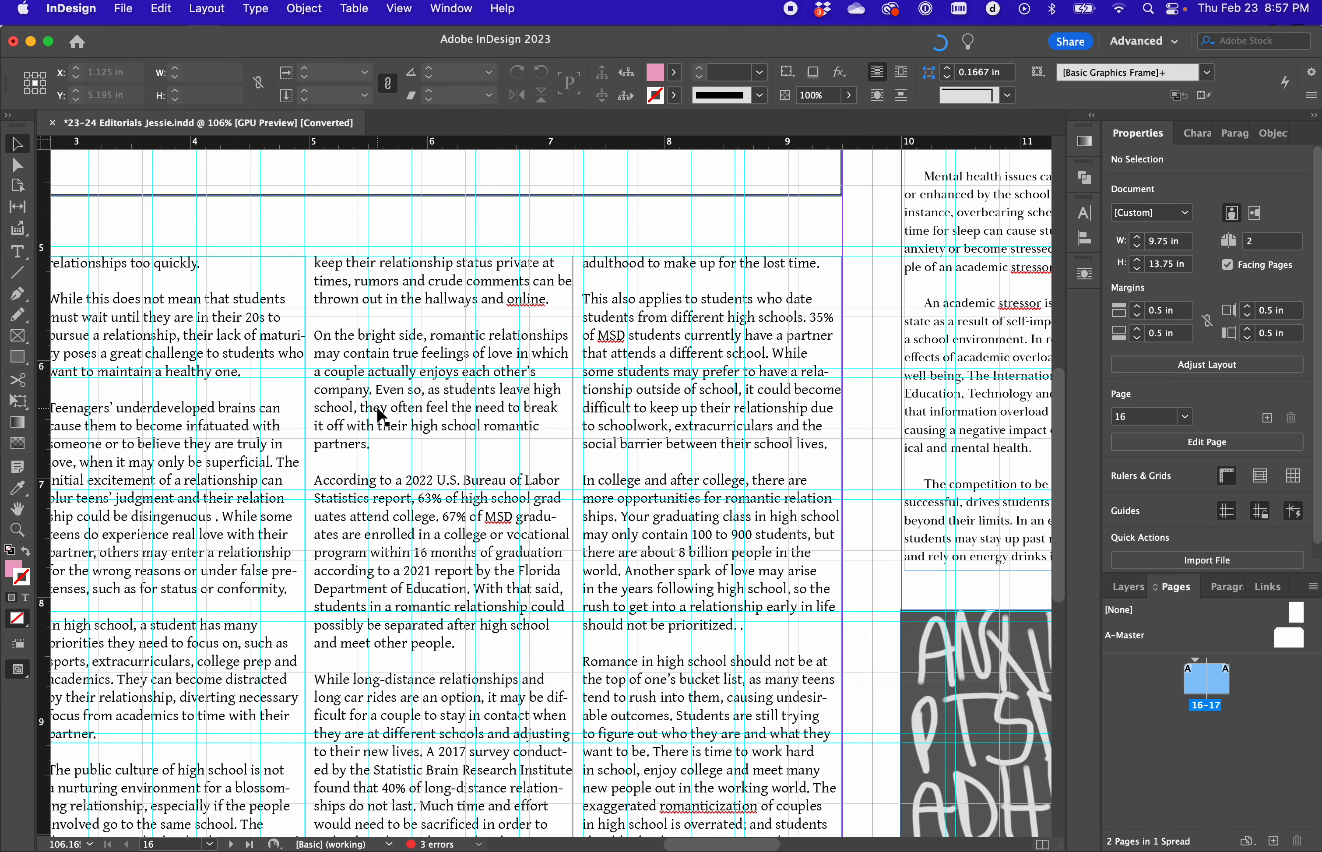
scroll(380, 414, "left", 10)
scroll(380, 414, "up", 3)
Check the font and character style of the story's opening drop cap and of its body paragraphs
left_click(375, 421)
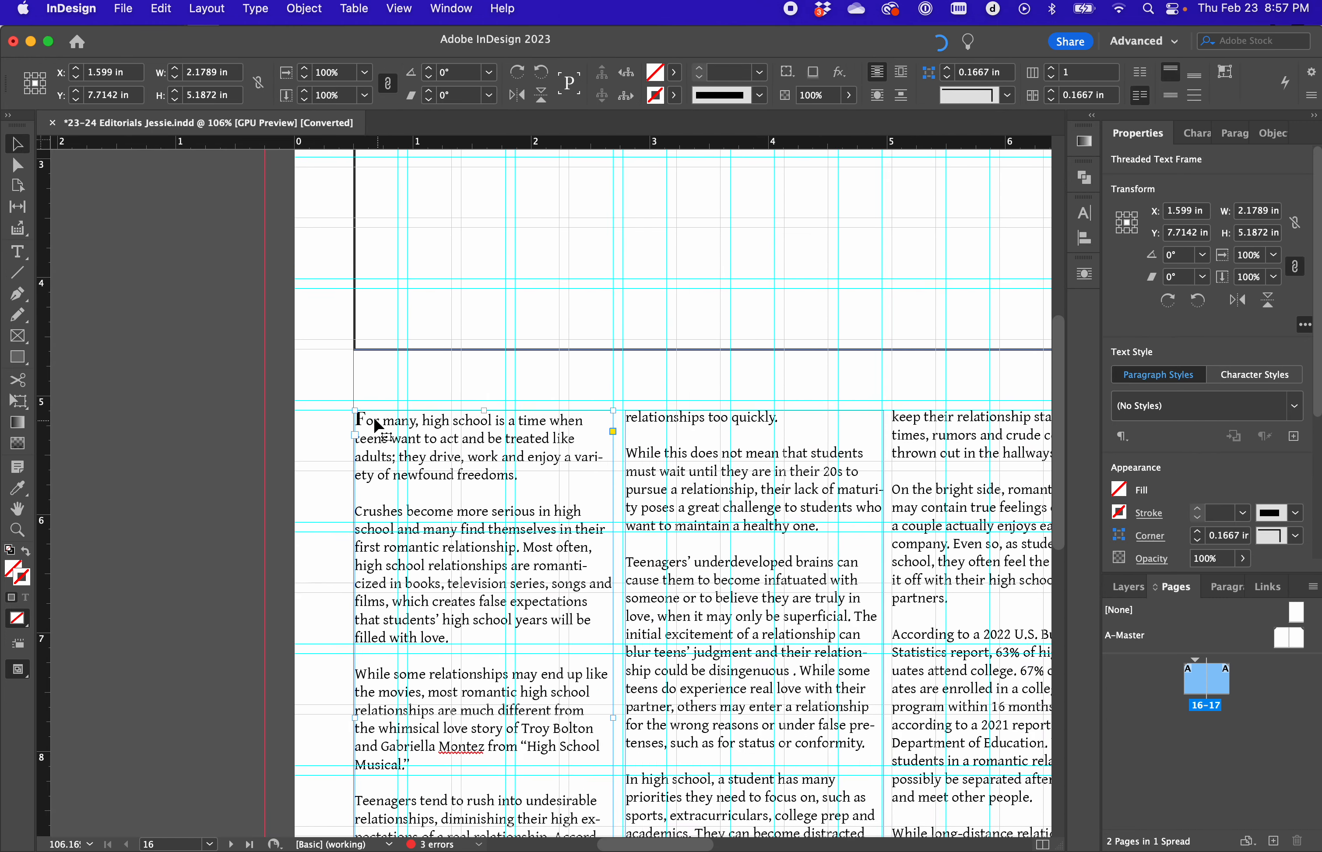
double_click(374, 420)
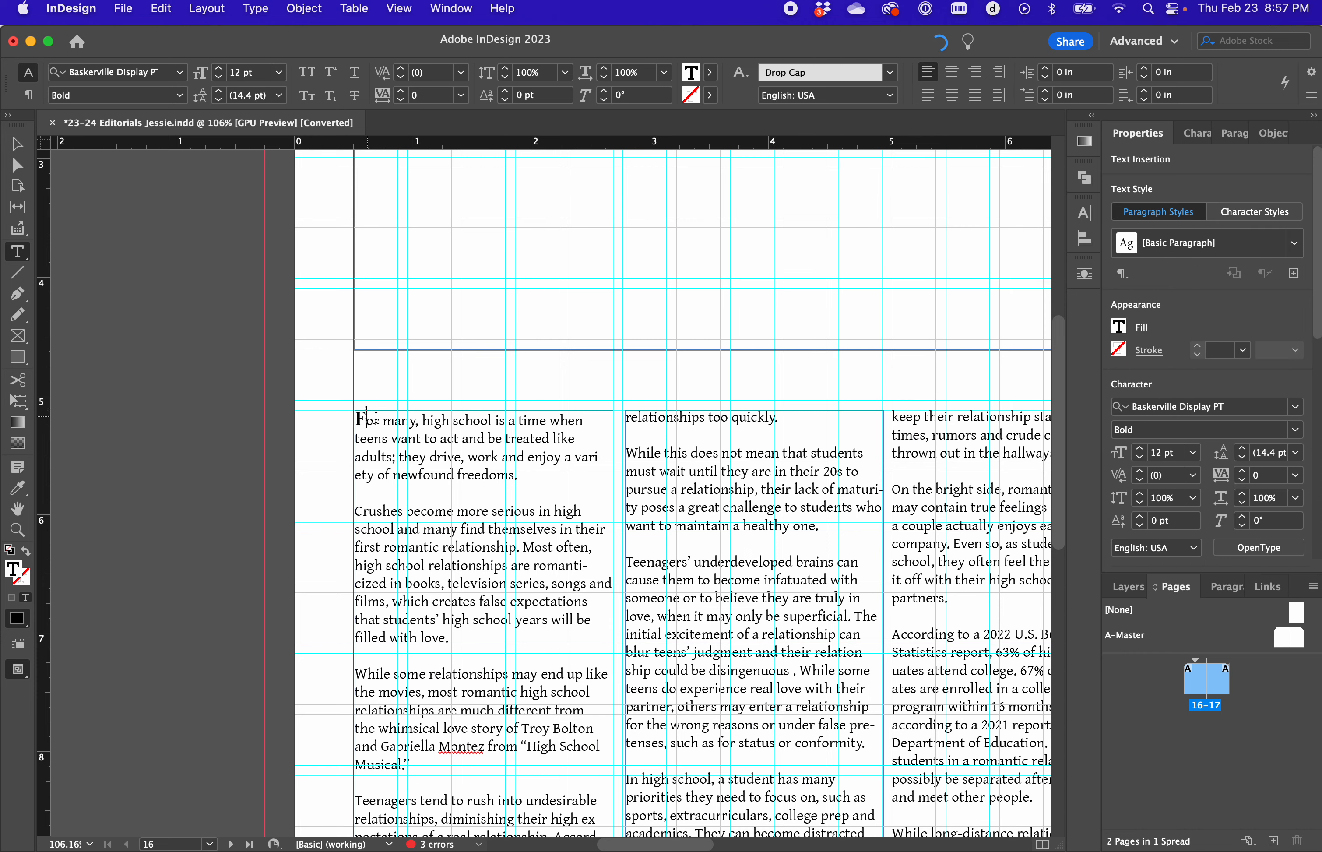
left_click_drag(366, 416, 333, 422)
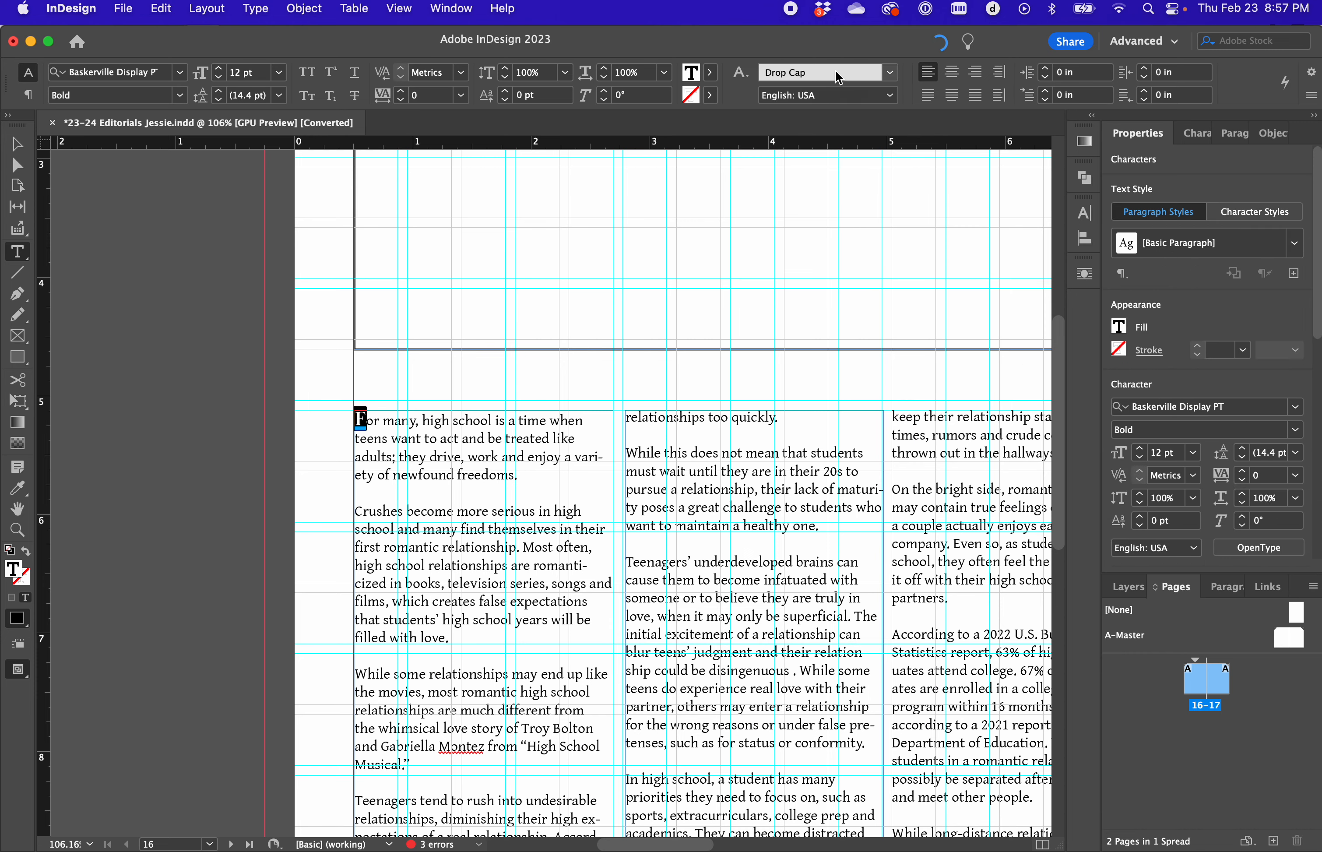
left_click(403, 464)
scroll(425, 522, "down", 3)
scroll(428, 542, "down", 3)
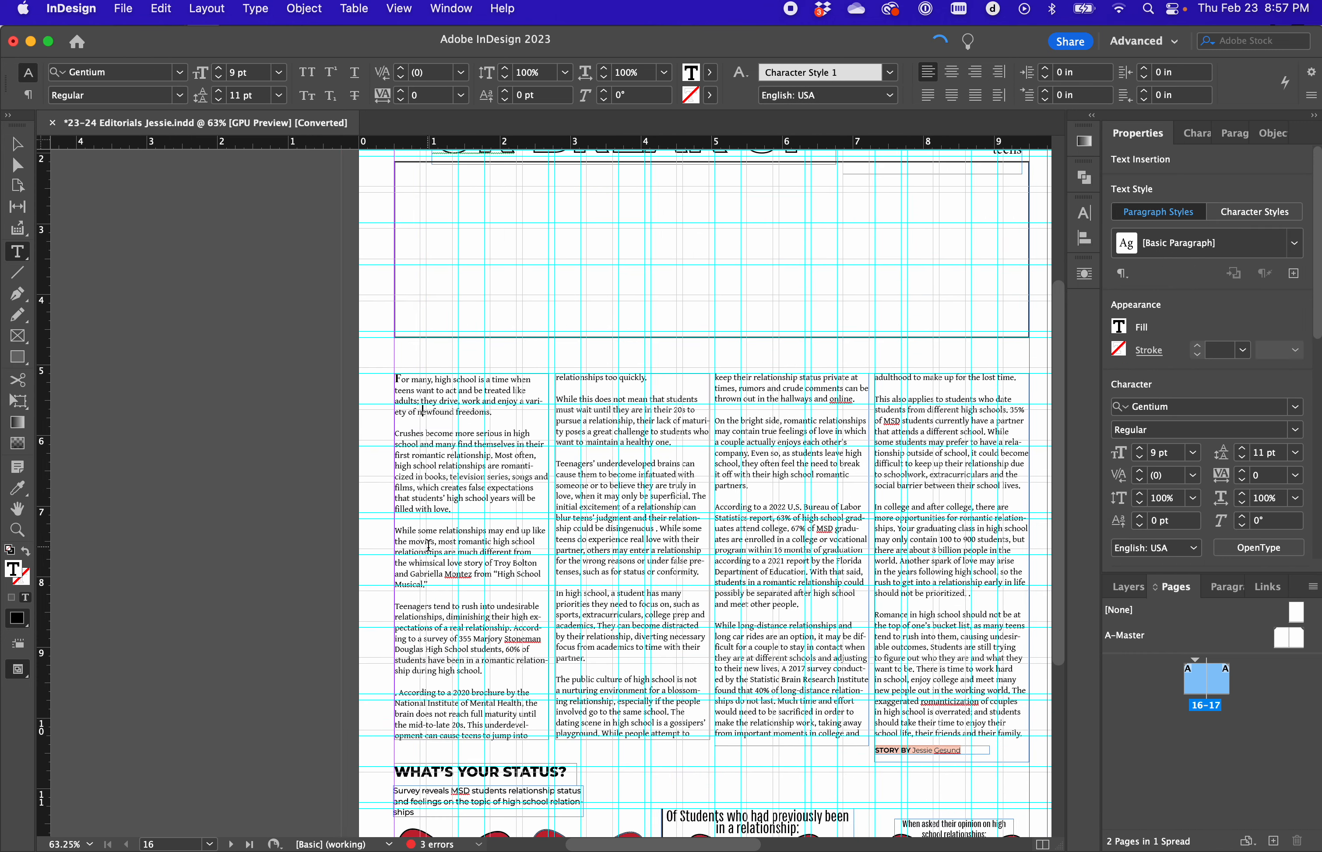
scroll(427, 545, "up", 5)
left_click_drag(445, 339, 553, 442)
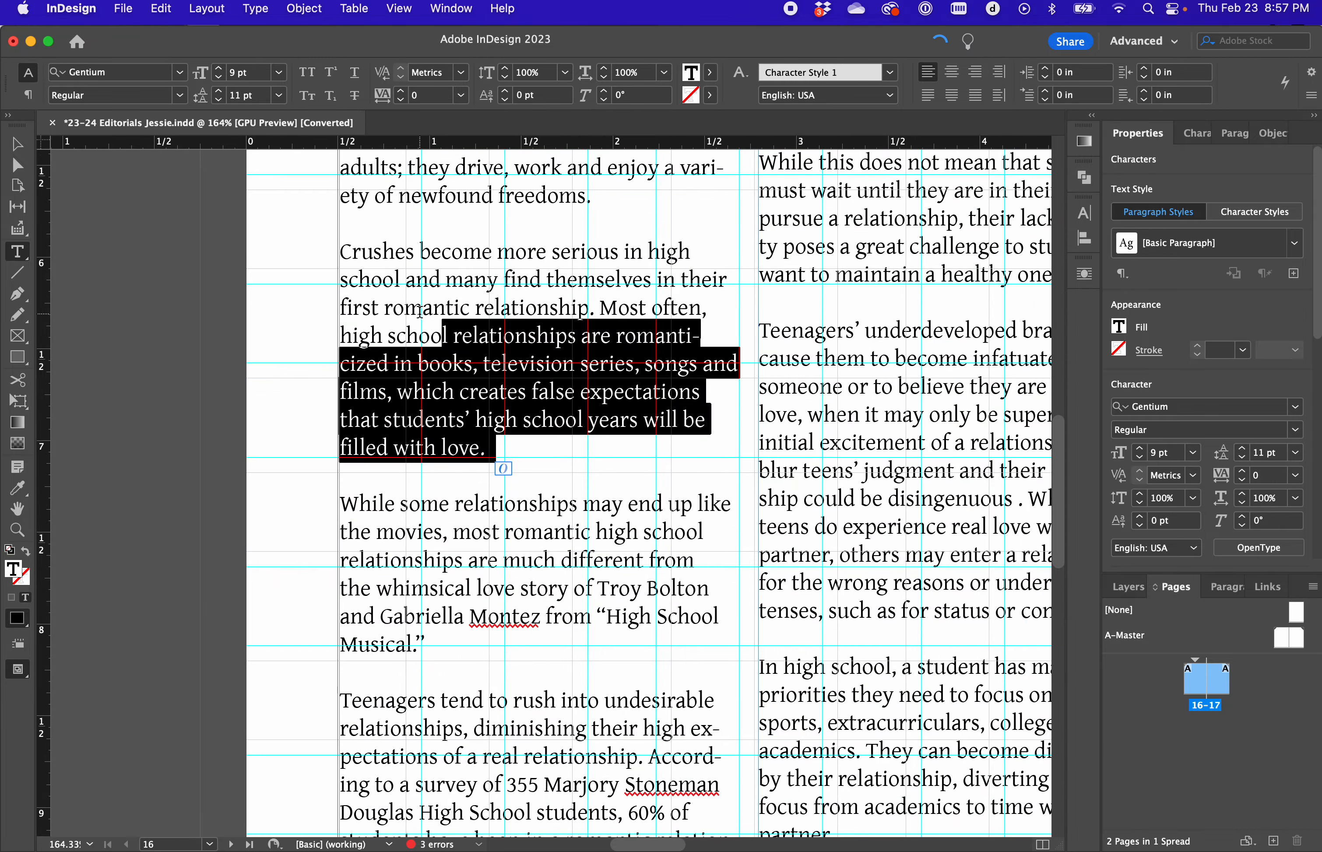
scroll(504, 468, "down", 4)
scroll(726, 535, "down", 5)
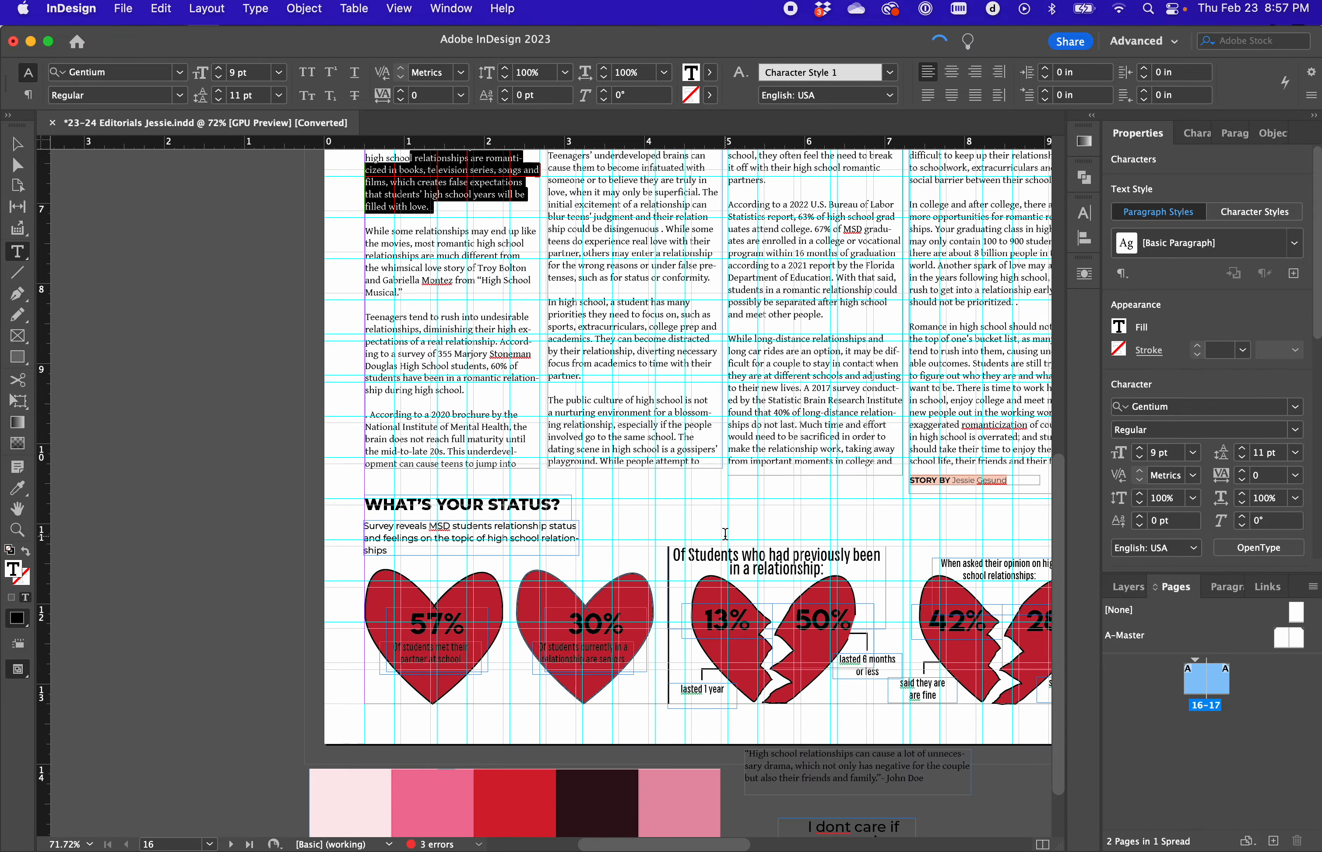
Check the fonts used in the "Of Students who had previously been in a relationship" heading, the 57% figure and the "OR BREAK UP" headline
left_click_drag(540, 503, 540, 539)
left_click_drag(824, 572, 722, 548)
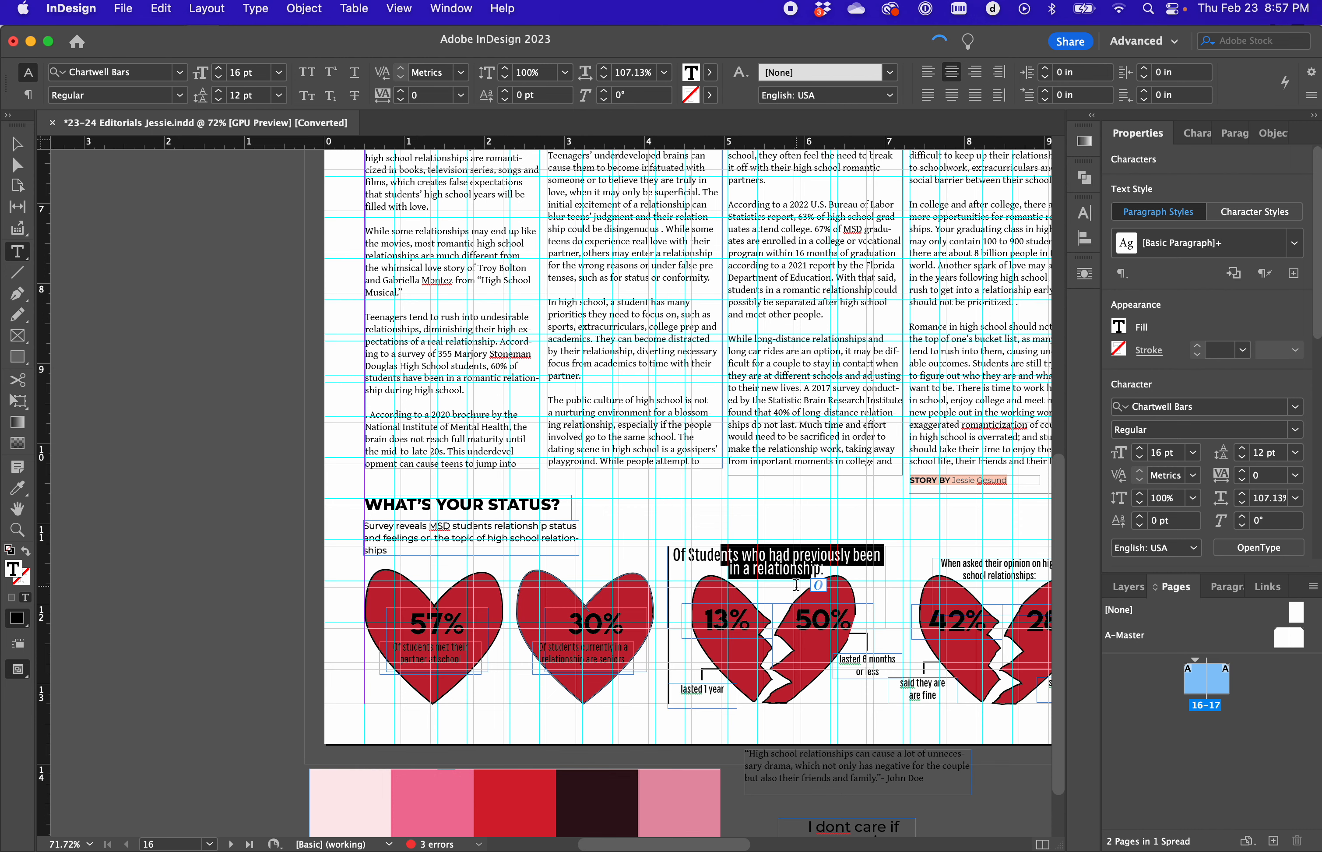
scroll(796, 584, "up", 6)
scroll(796, 585, "down", 7)
left_click_drag(472, 567, 365, 569)
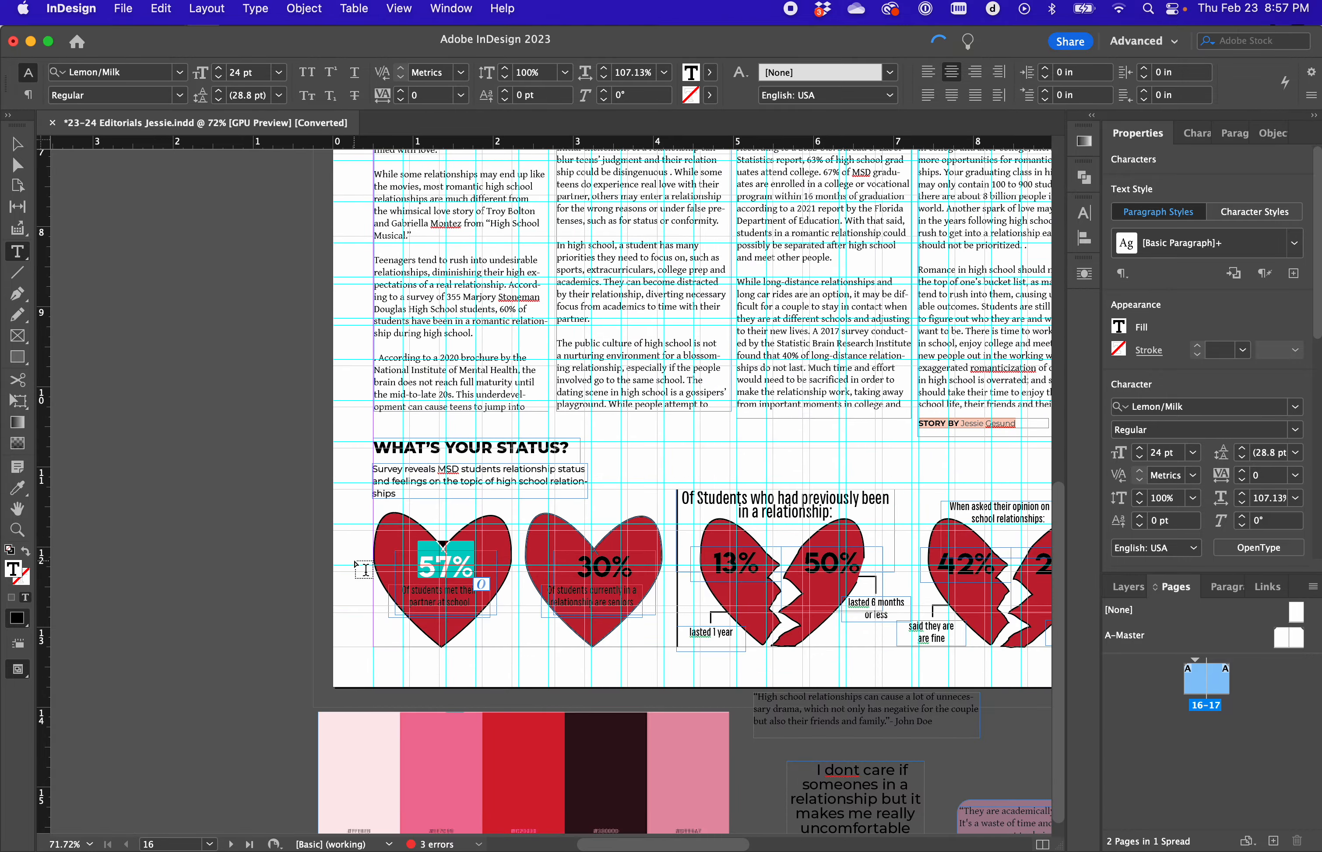
scroll(543, 437, "up", 10)
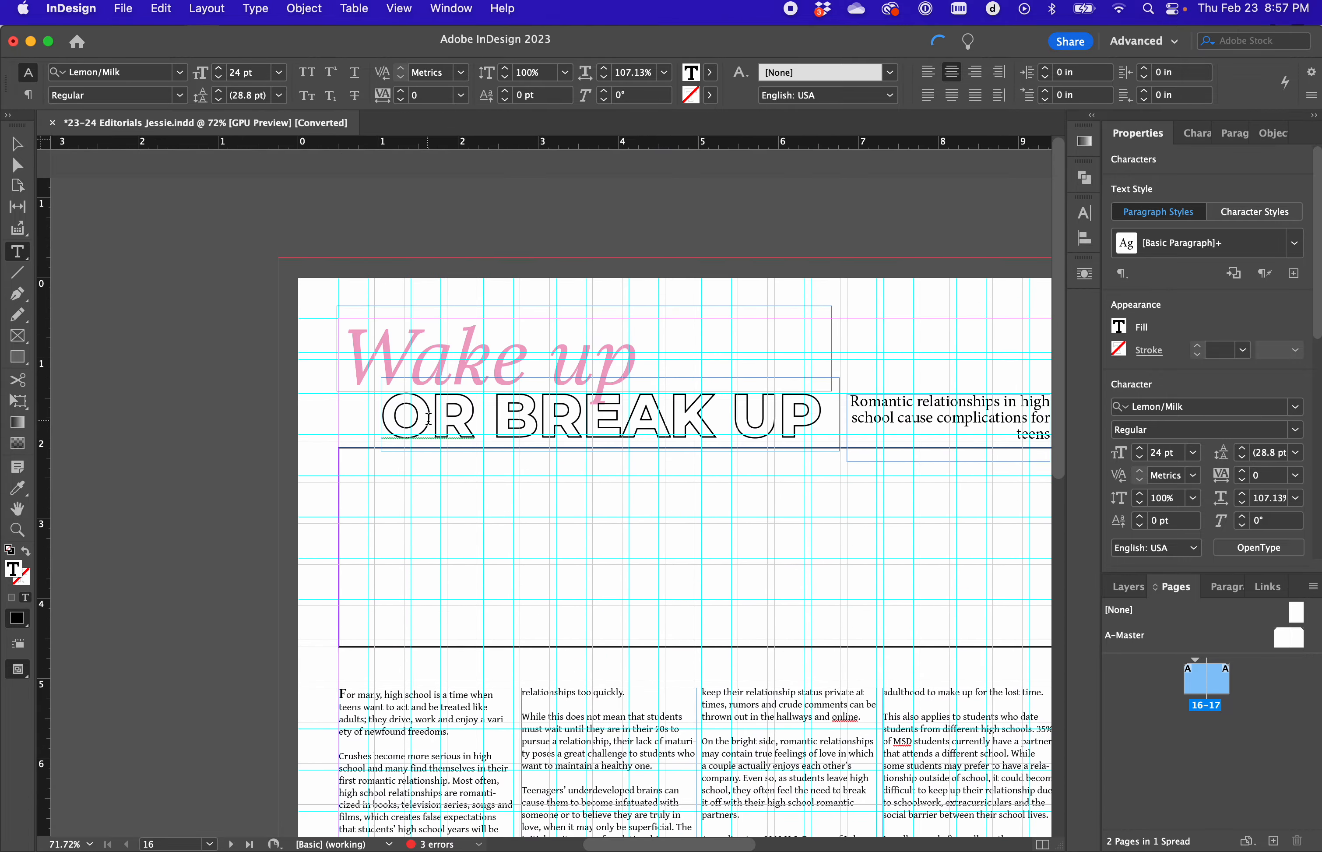
triple_click(428, 417)
scroll(714, 416, "down", 6)
scroll(714, 416, "down", 4)
scroll(714, 416, "right", 2)
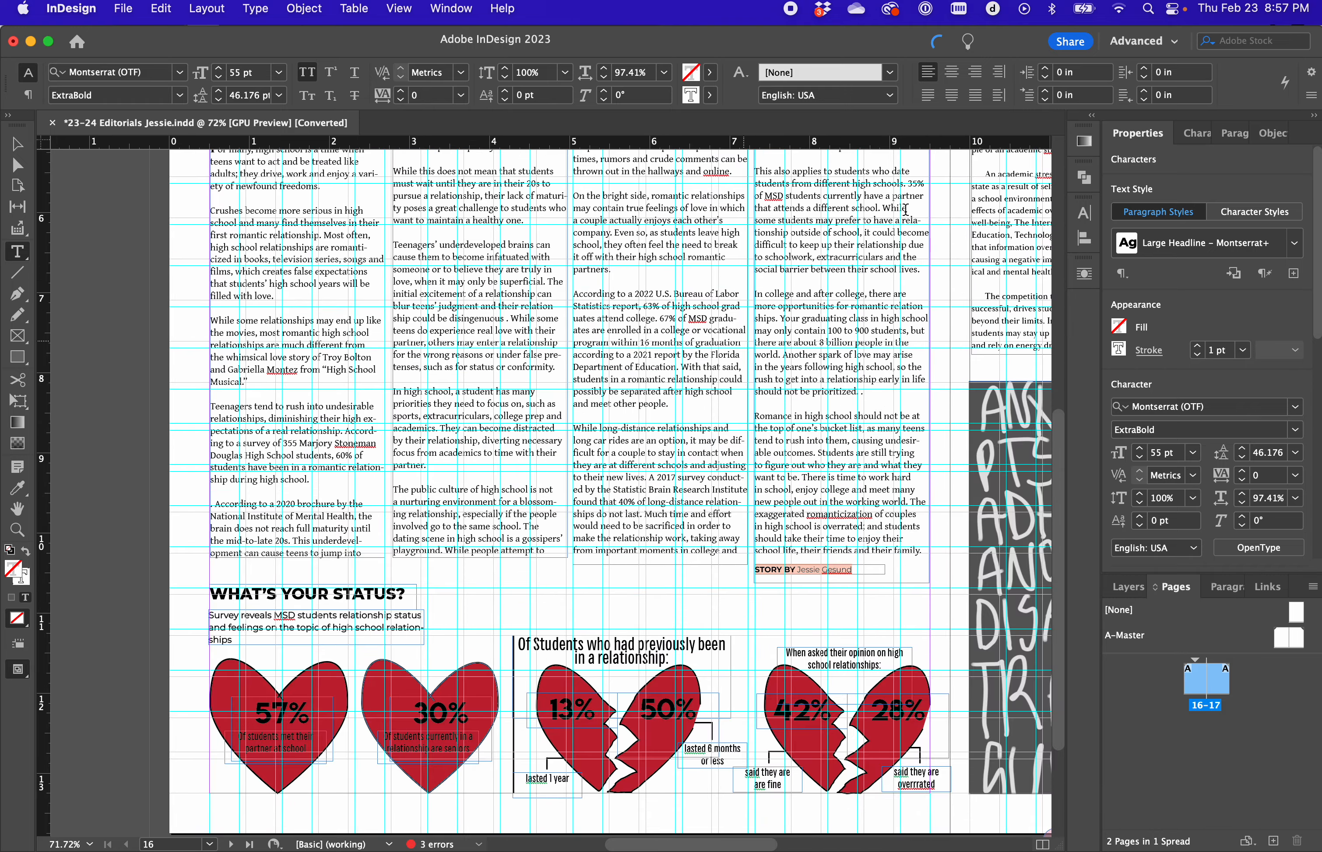
Apply the Story Paragraphs – Baskerville paragraph style to the whole relationships story and clear its formatting overrides
left_click(1235, 134)
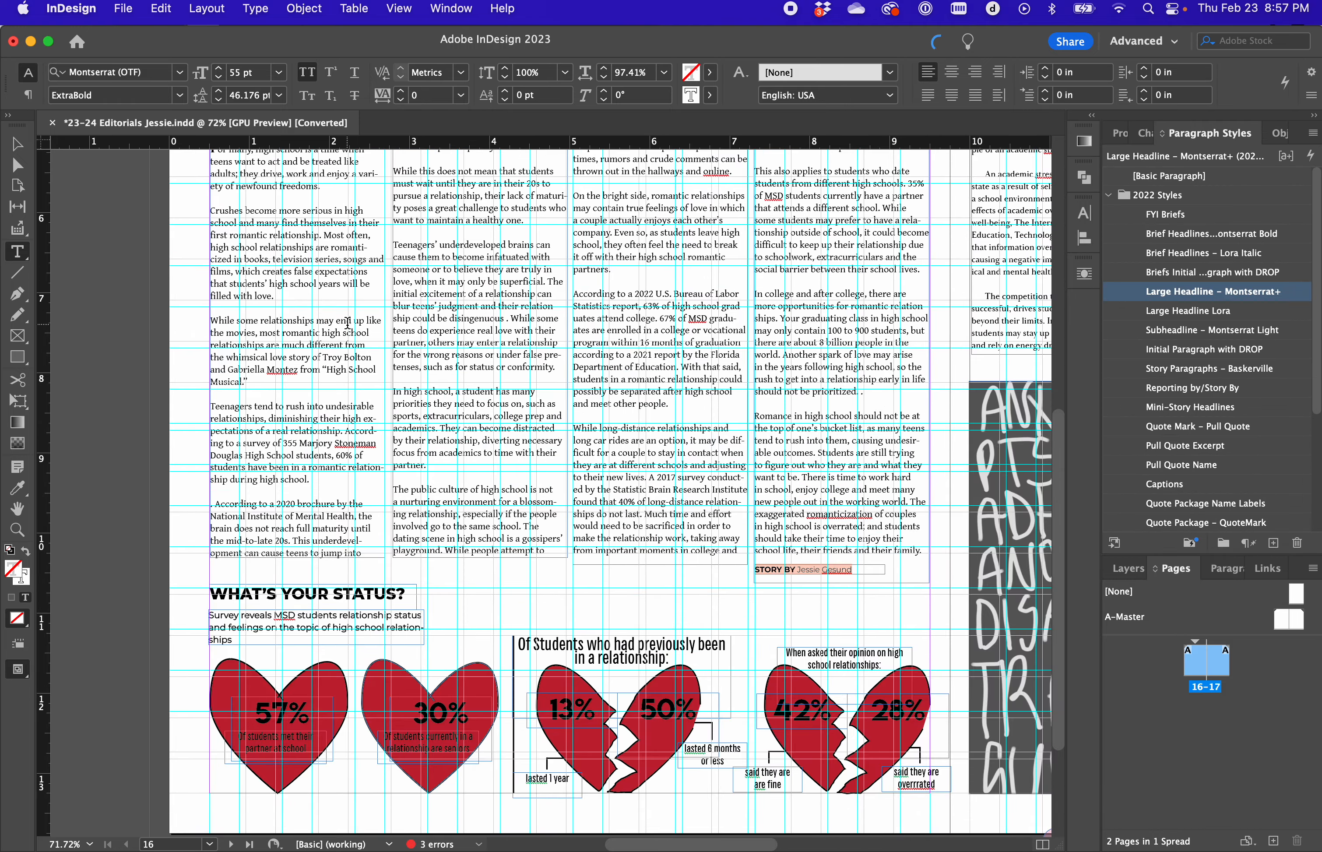
left_click(332, 340)
scroll(331, 335, "up", 4)
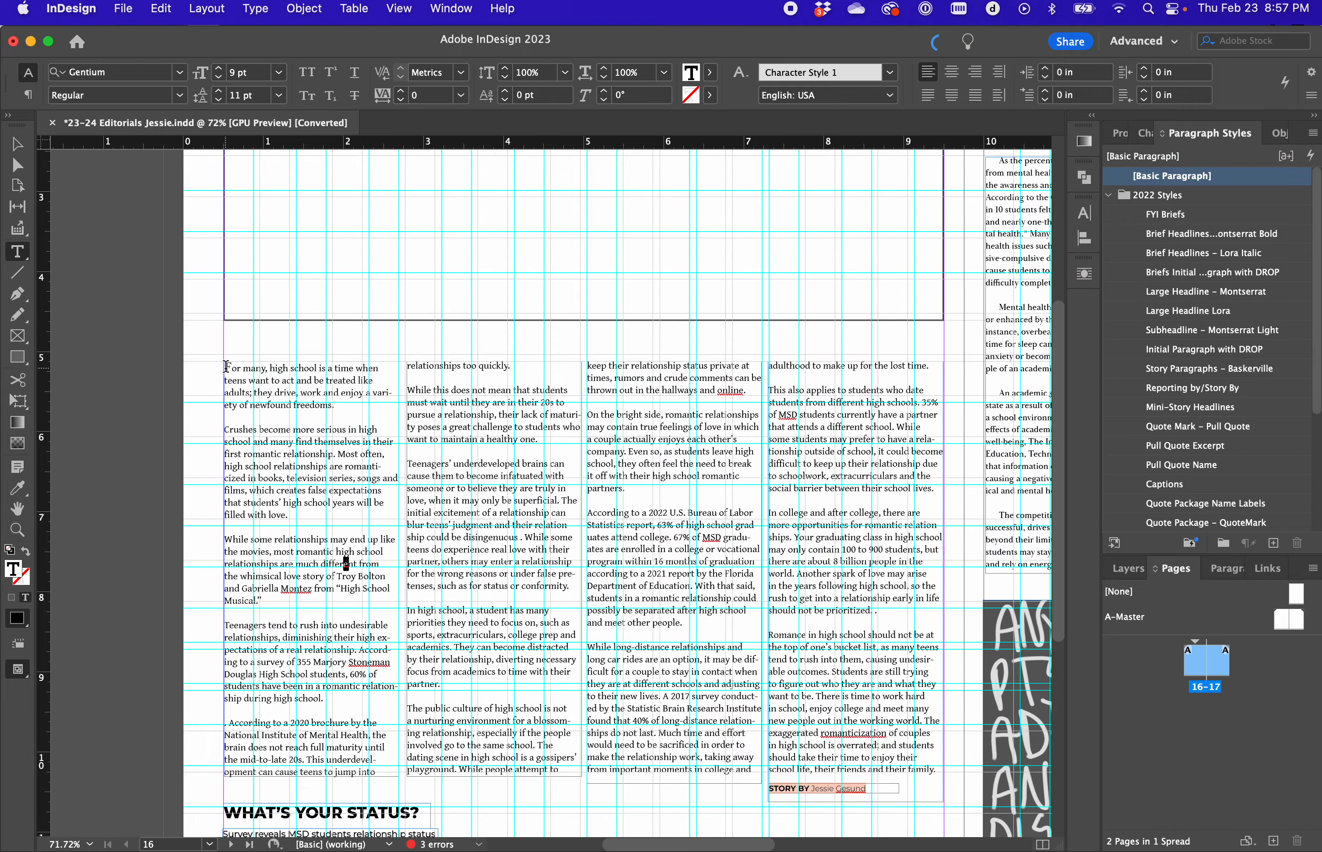
left_click_drag(226, 366, 956, 765)
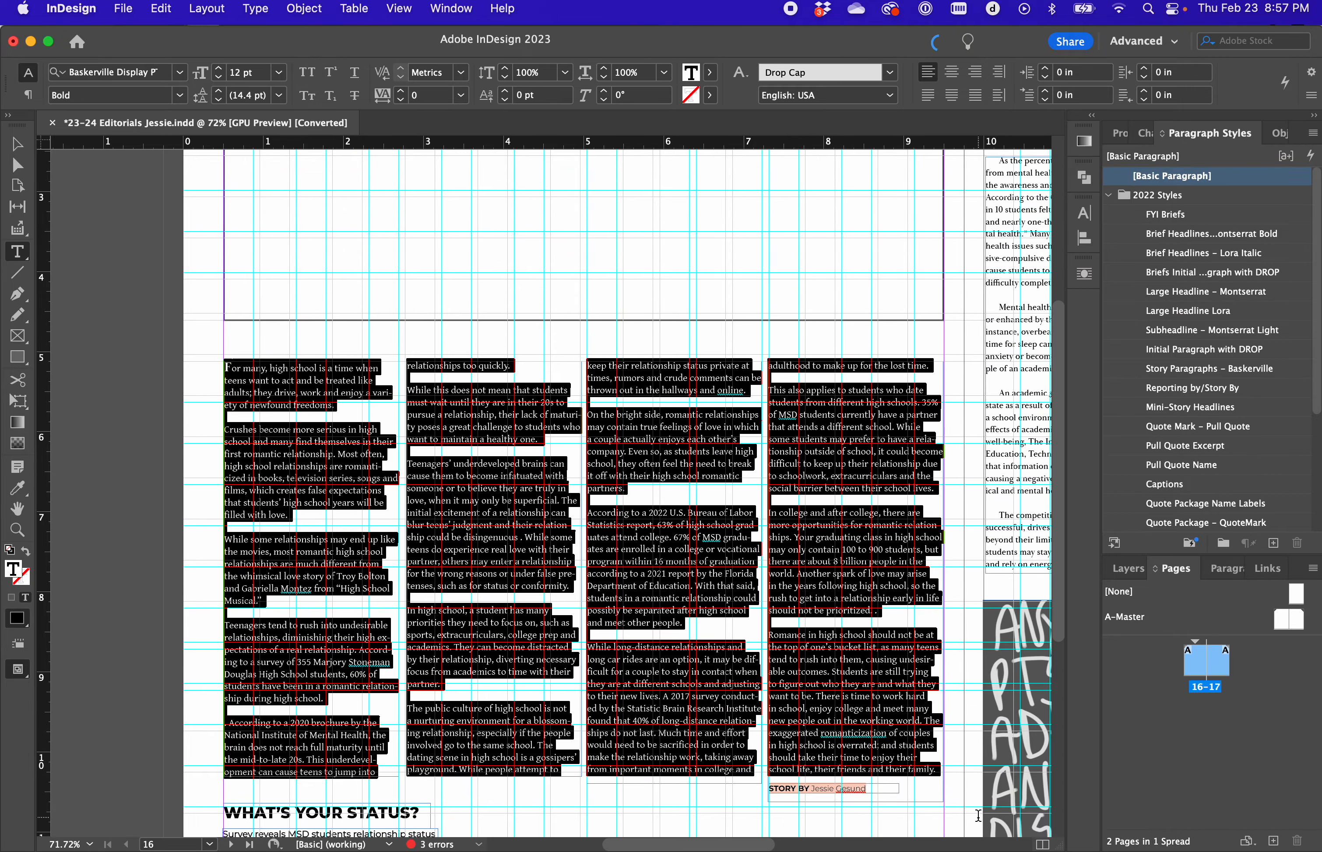
scroll(979, 815, "down", 2)
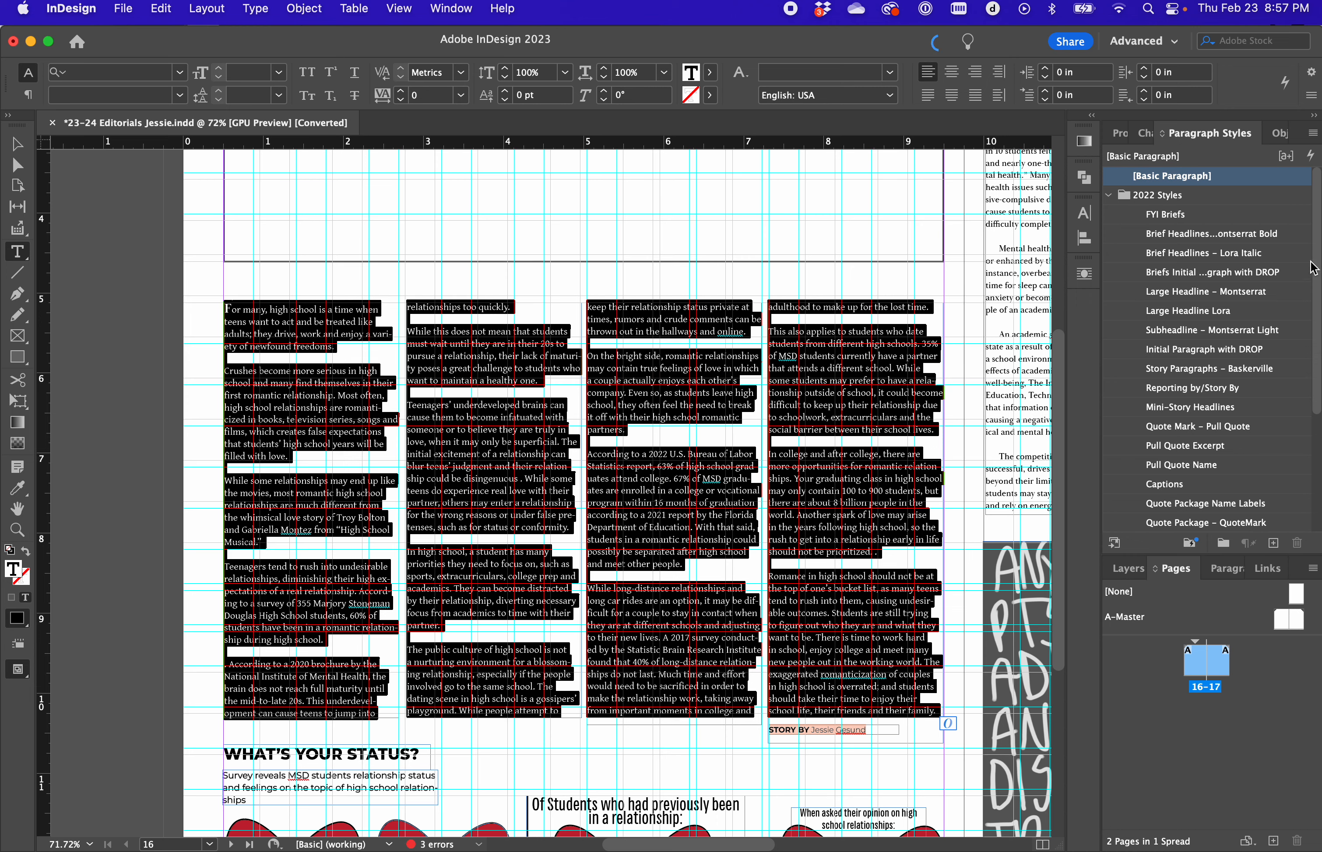
mouse_move(1315, 205)
left_mouse_down()
mouse_move(1312, 354)
mouse_move(1319, 187)
left_mouse_up()
left_click(1248, 373)
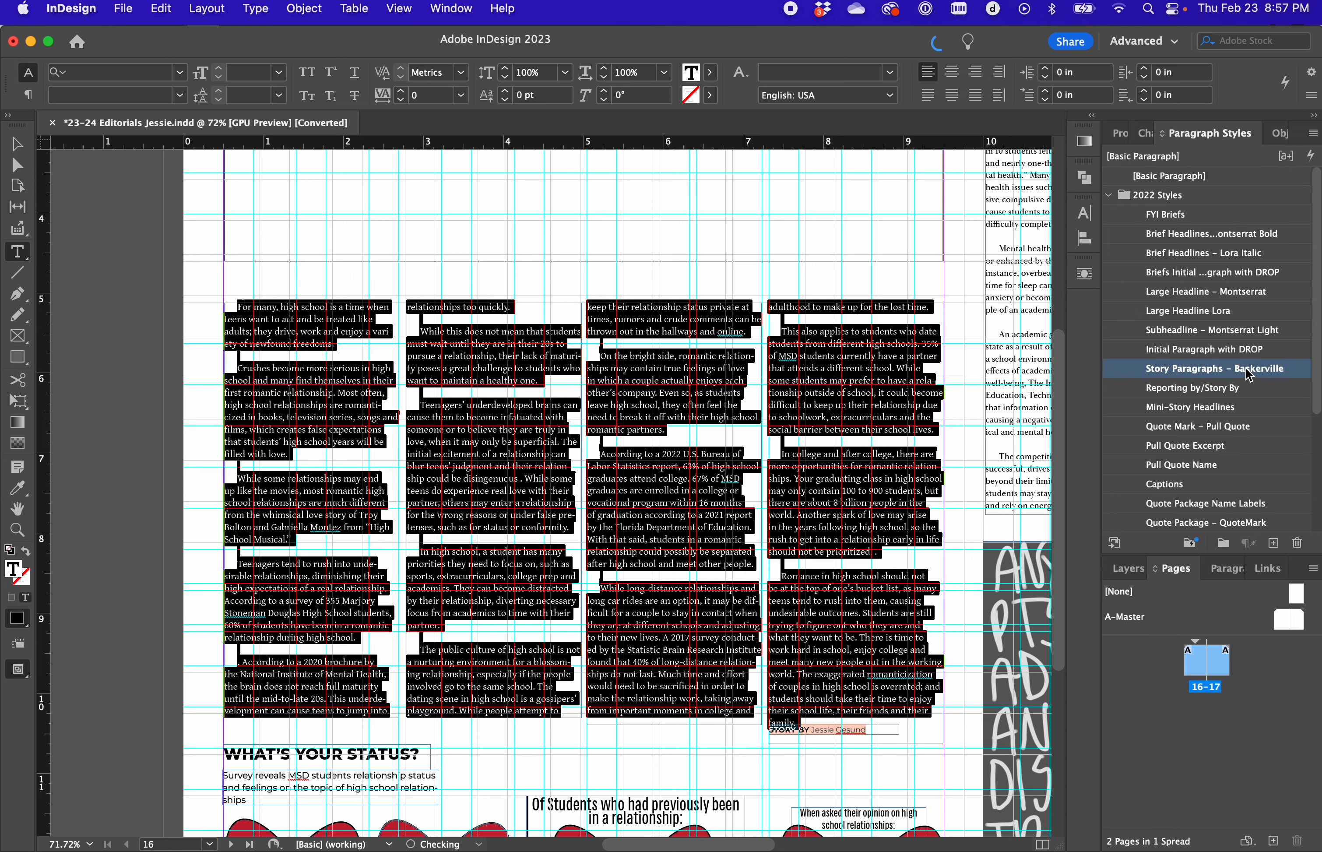
right_click(1268, 371)
left_click(1216, 471)
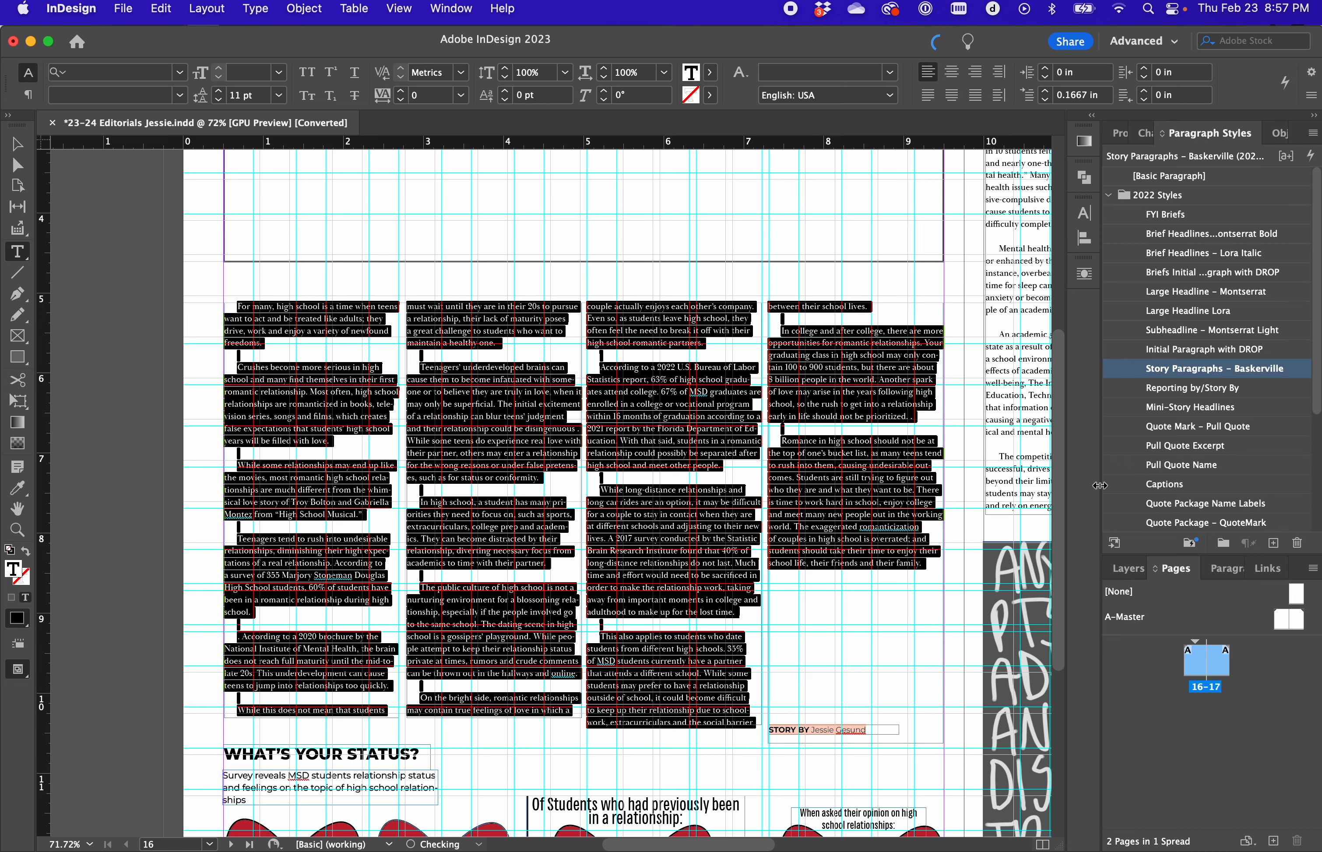
Delete the blank lines before the paragraphs starting "Crushes become", "While some relationships" and "Teenagers tend to rush" in the first column
left_click(518, 412)
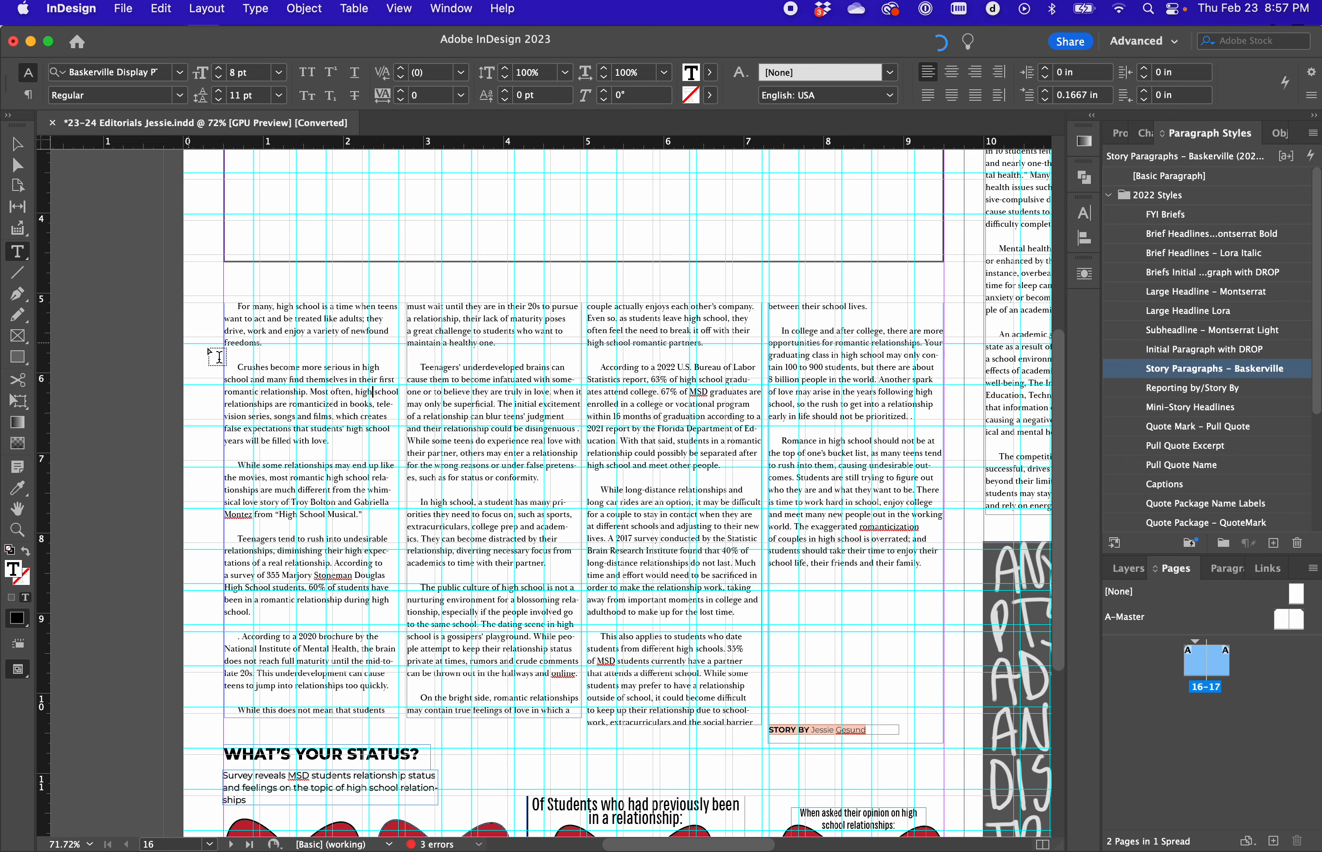
left_click(238, 367)
key("BackSpace")
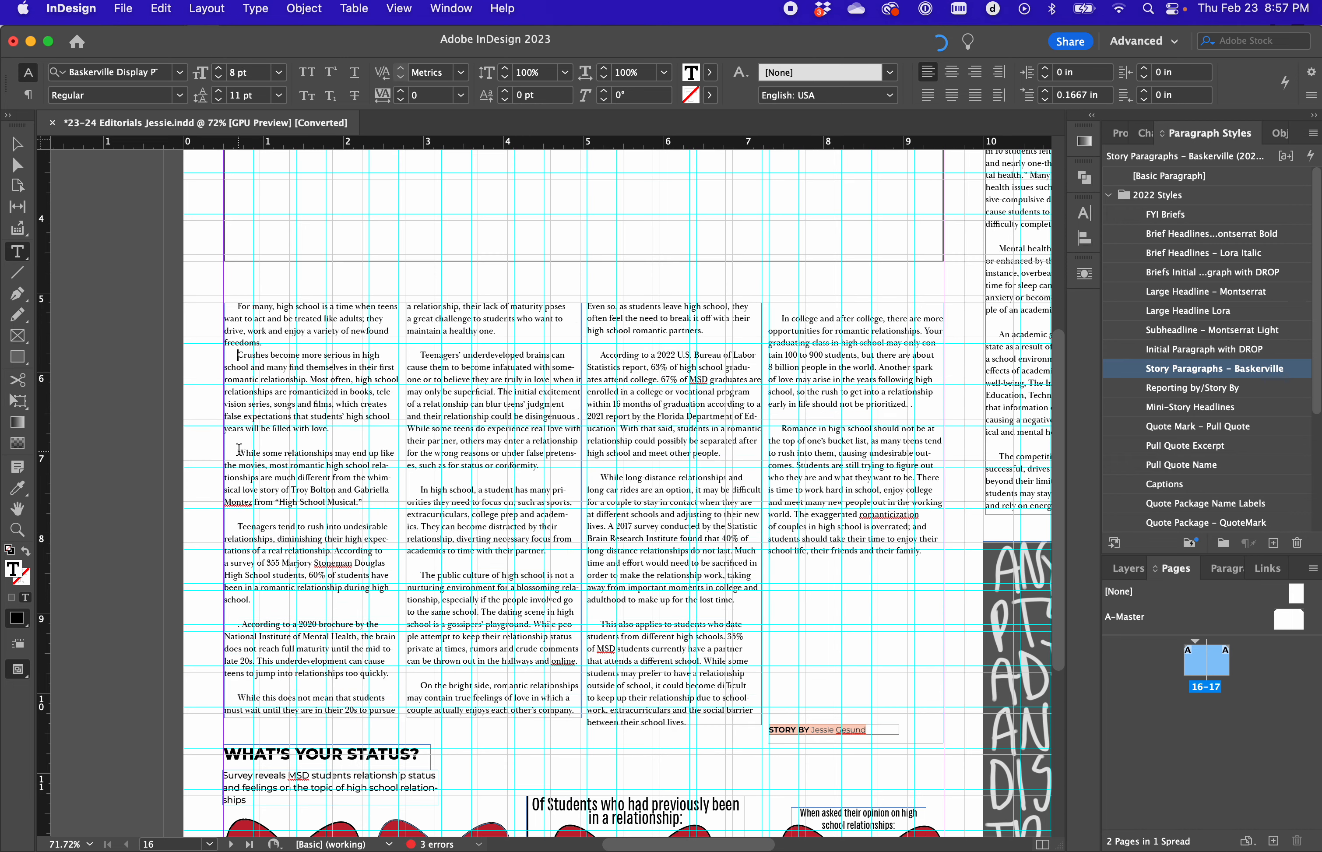
left_click(236, 452)
key("BackSpace")
left_click(231, 514)
key("BackSpace")
Delete the stray period and blank line before "According to a 2020 brochure" and the blank line before "While this does not mean"
left_click(243, 599)
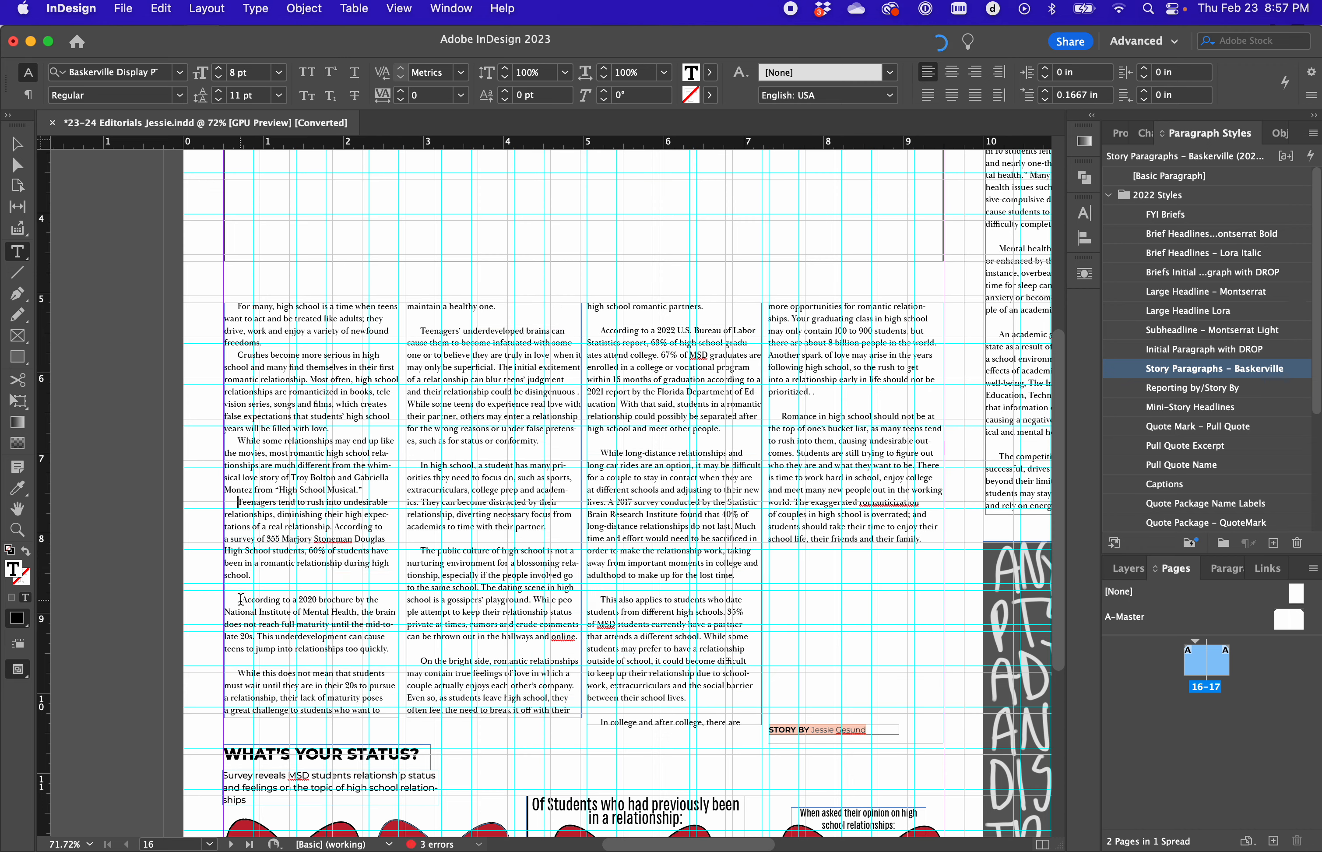
key("BackSpace")
key("BackSpace")
key("BackSpace")
left_click(234, 659)
key("BackSpace")
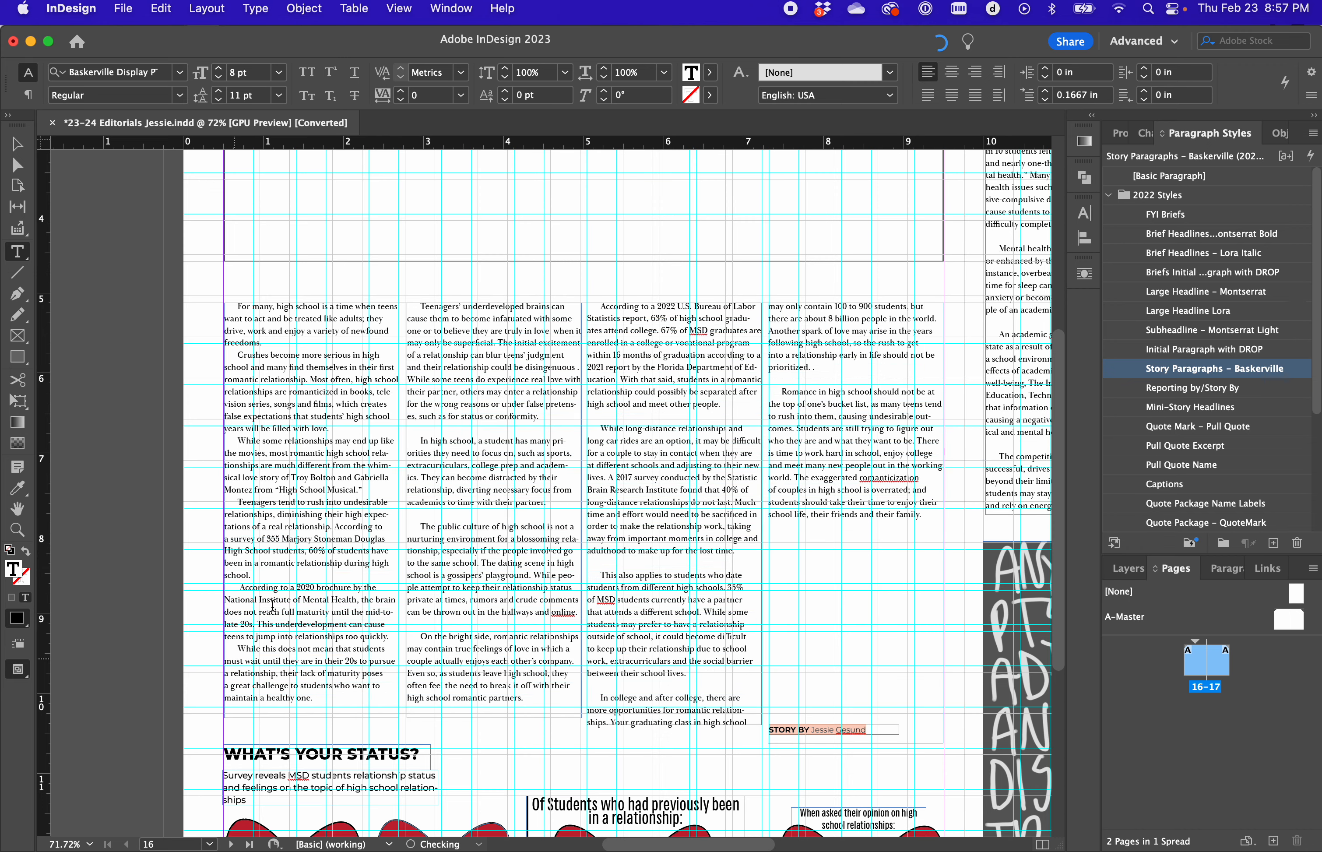
Delete the blank lines between the second column's paragraphs, from "Teenagers' underdeveloped brains" through "According to a 2022 U.S. Bureau of Labor"
left_click(417, 529)
key("BackSpace")
left_click(419, 441)
key("BackSpace")
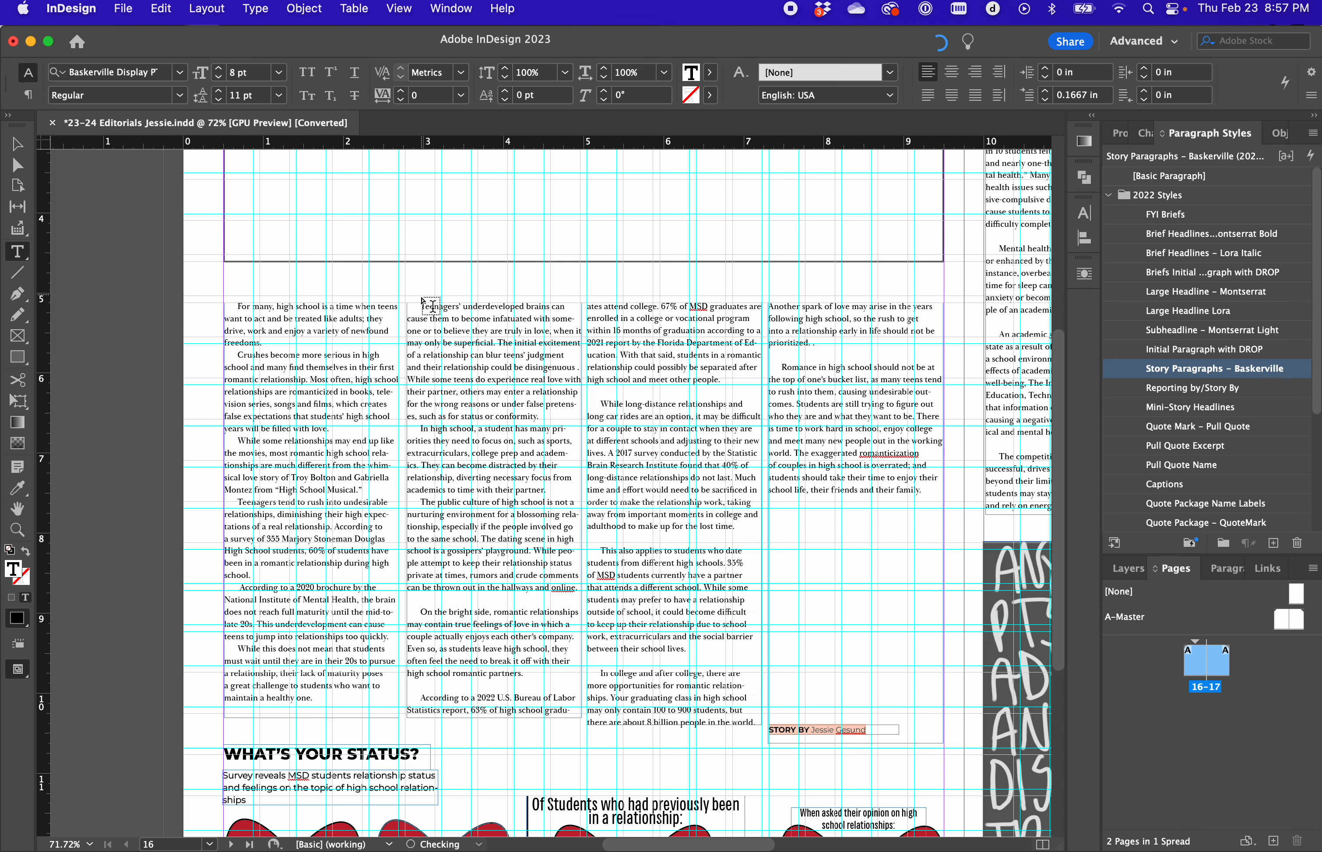
left_click(420, 685)
key("BackSpace")
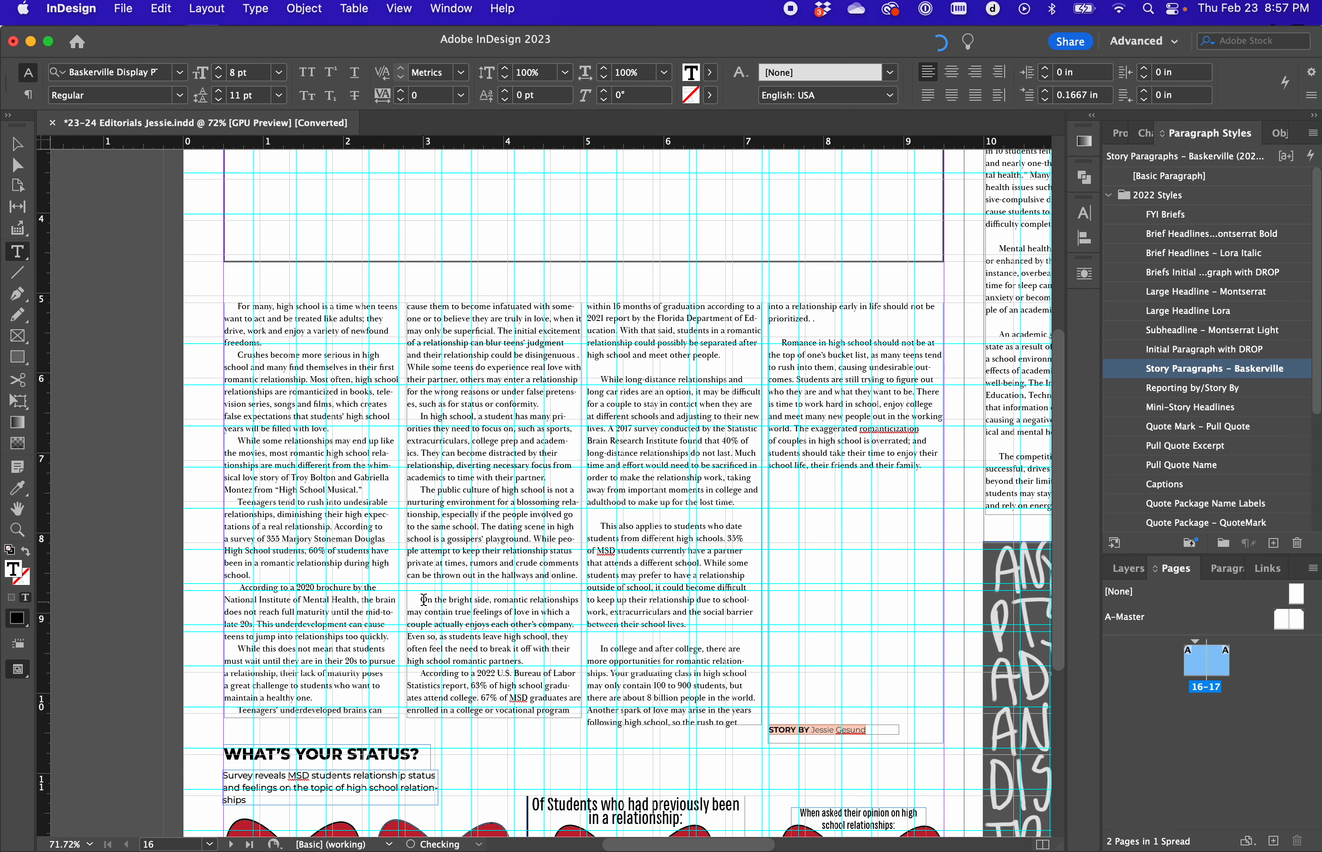
left_click(421, 600)
key("BackSpace")
Delete the blank lines before "While long-distance", "This also applies", "In college and after college" and "Romance in high school" in the third column
left_click(598, 513)
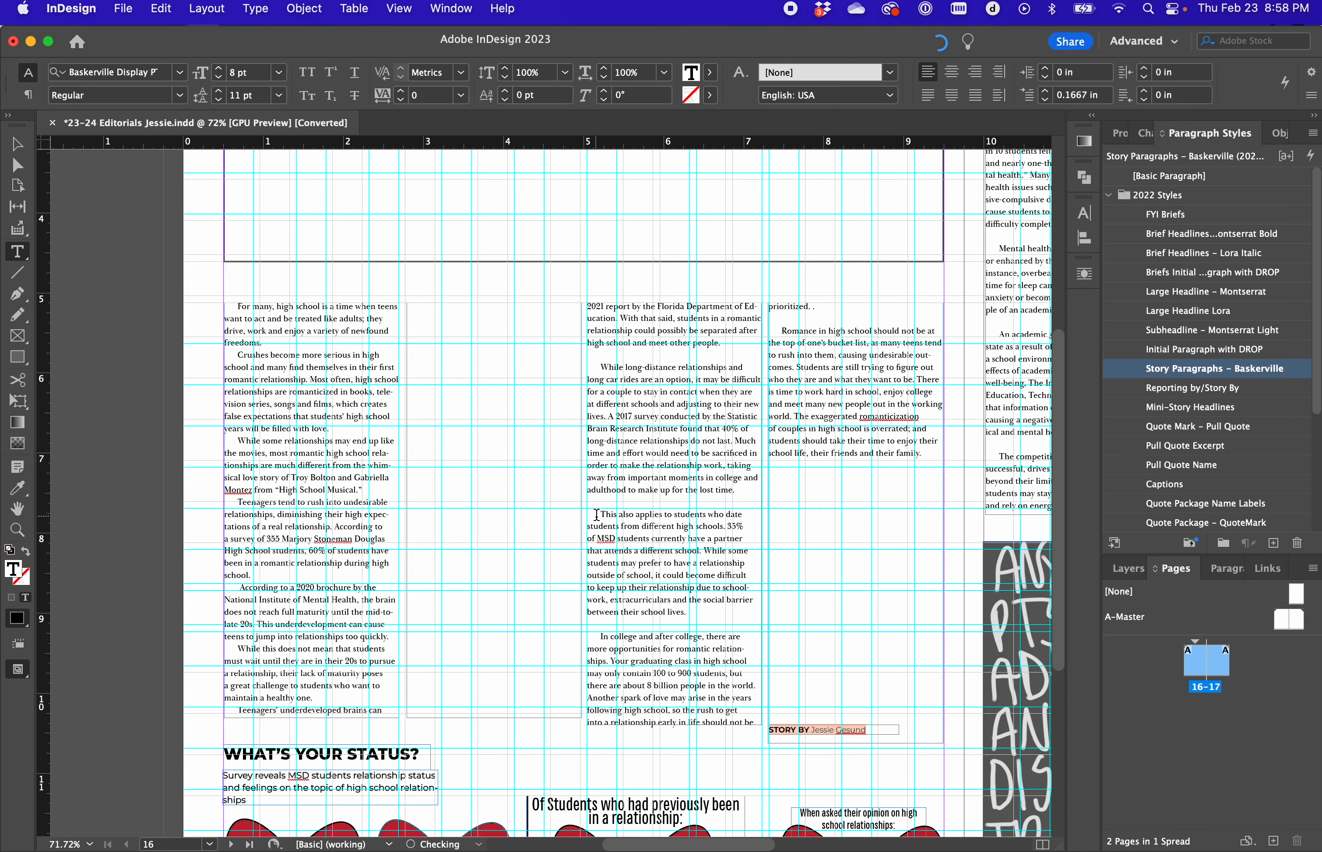
key("BackSpace")
left_click(601, 365)
key("BackSpace")
left_click(601, 613)
key("BackSpace")
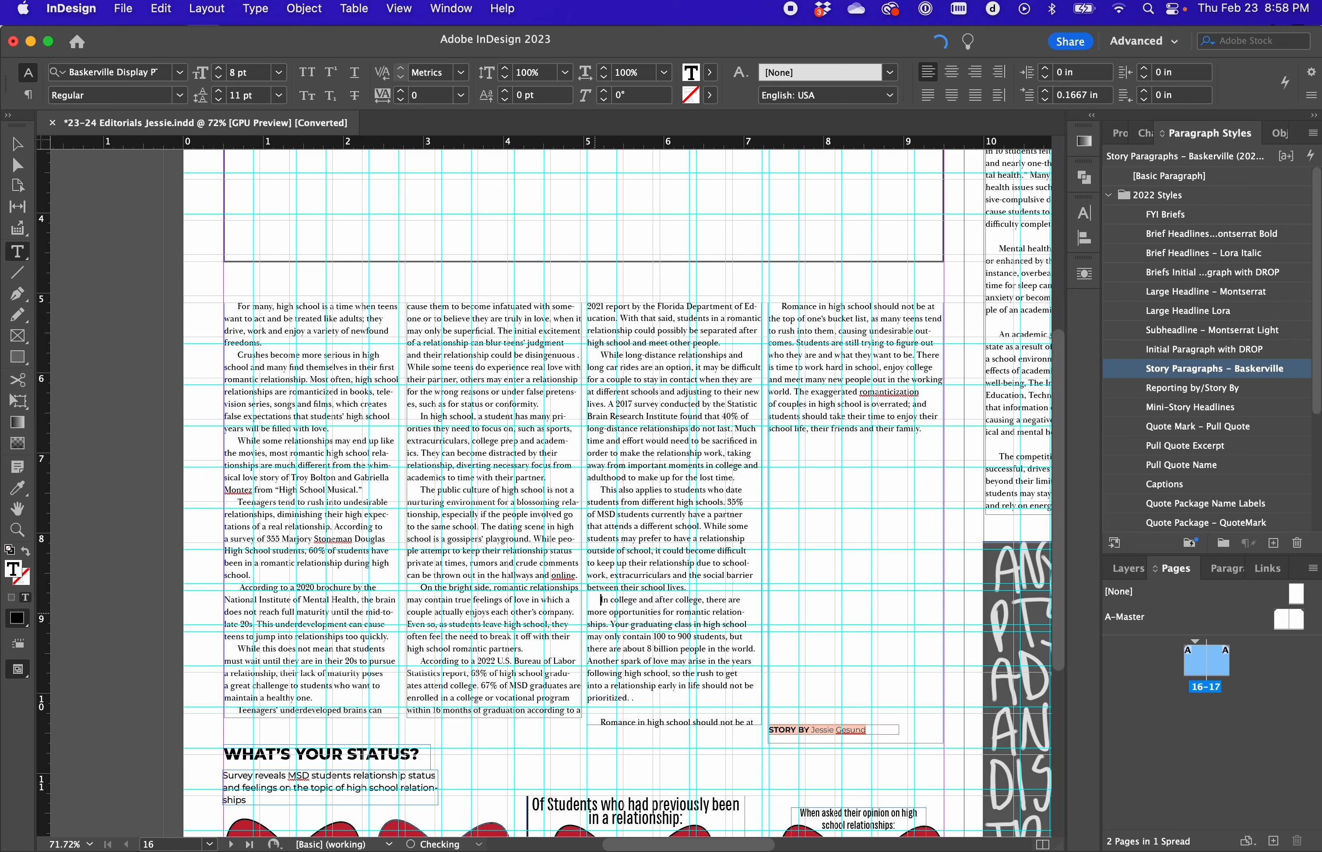
left_click(596, 720)
key("BackSpace")
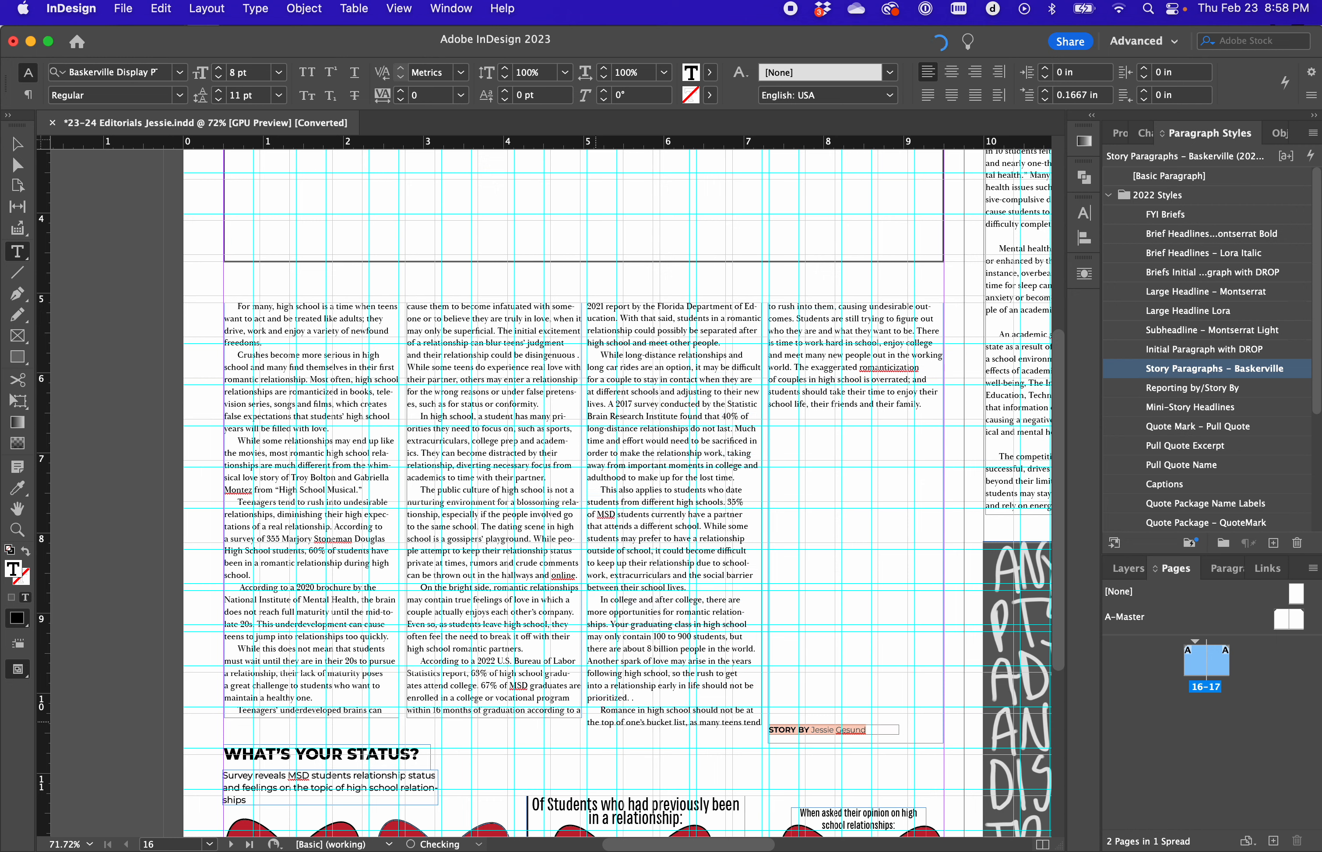
Raise the bottom edges of the first three relationships story columns to one shared guide, making each frame about 5.05 in tall
key("Escape")
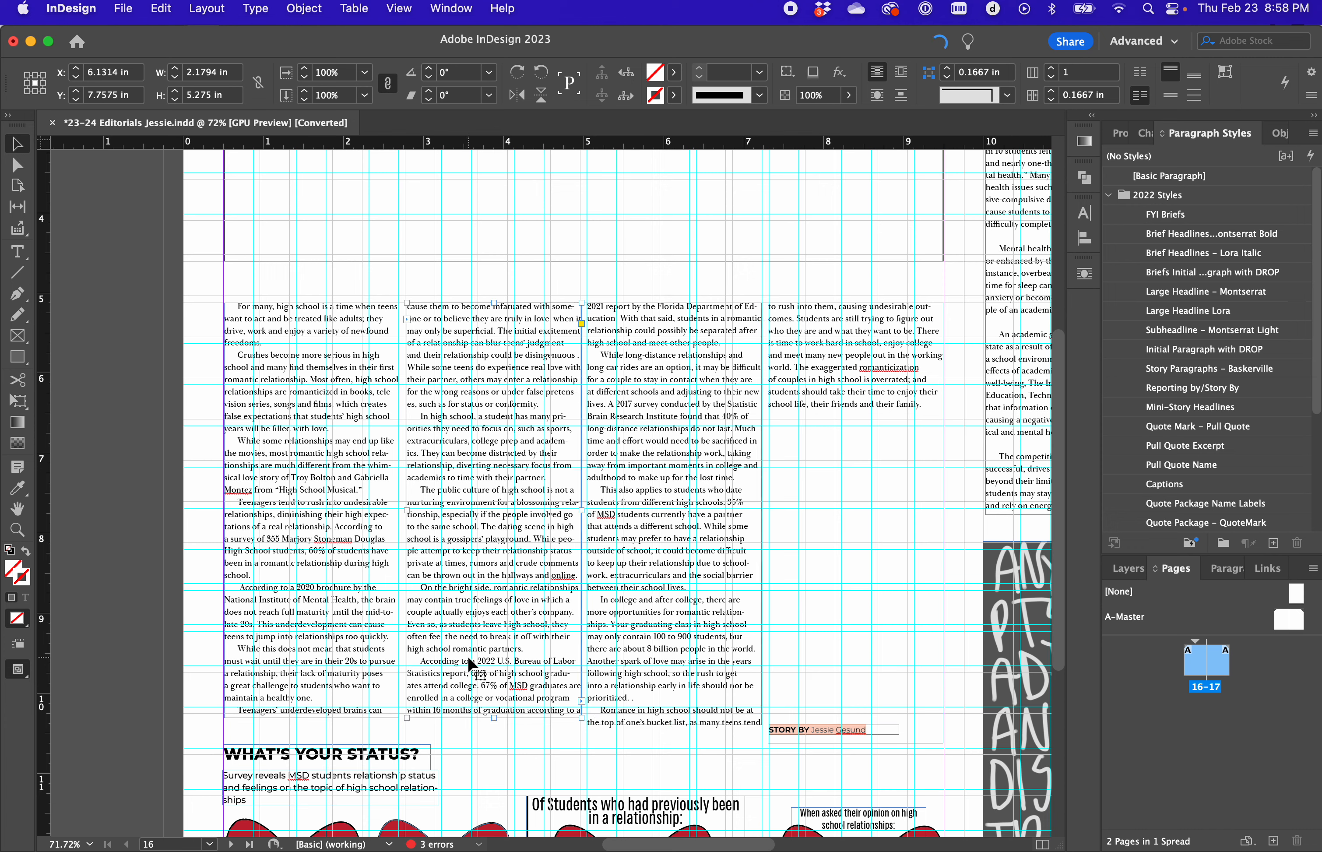
left_click_drag(175, 626, 955, 702)
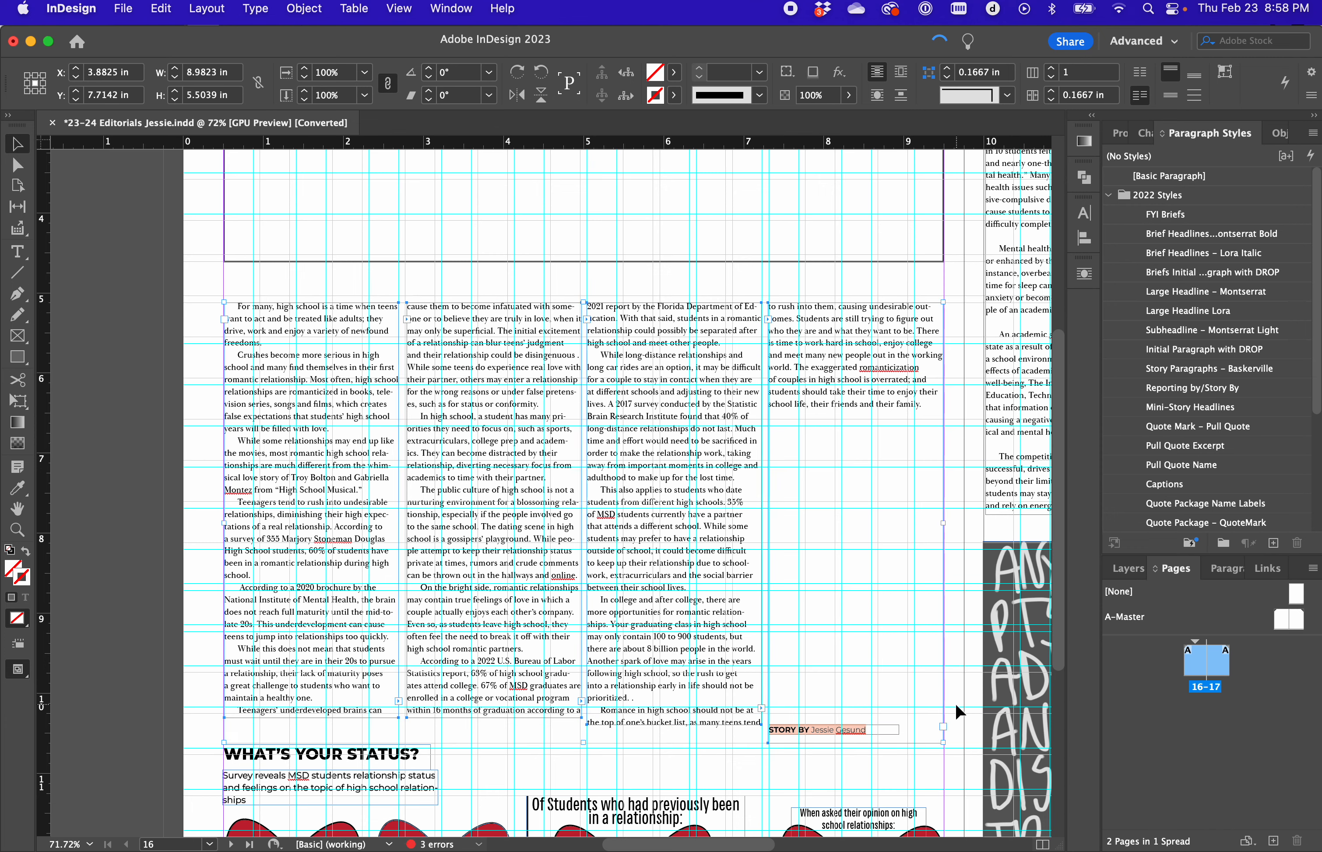
left_click(579, 730)
left_click(295, 667)
left_click_drag(309, 717, 309, 701)
left_click(493, 720)
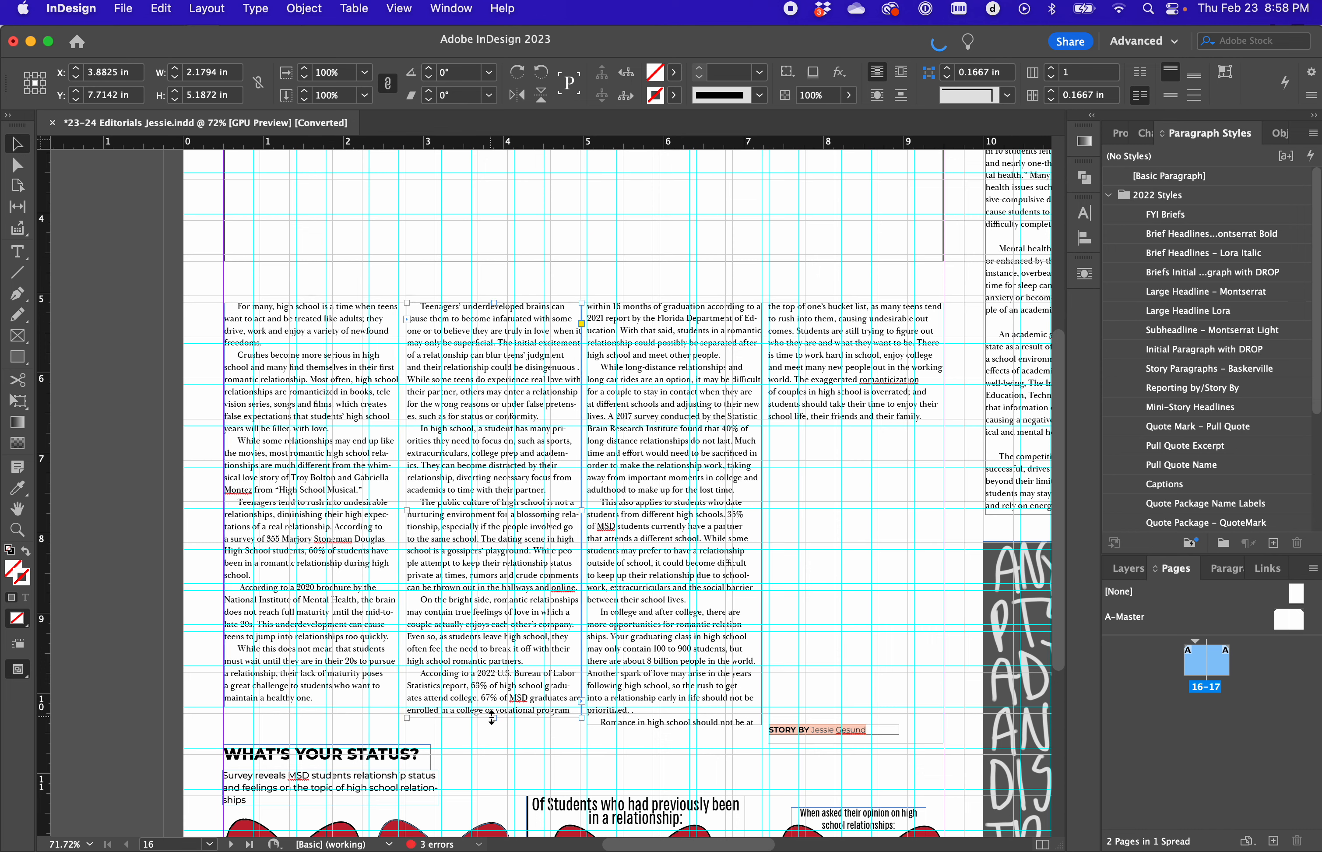
left_click_drag(492, 718, 492, 704)
left_click(676, 710)
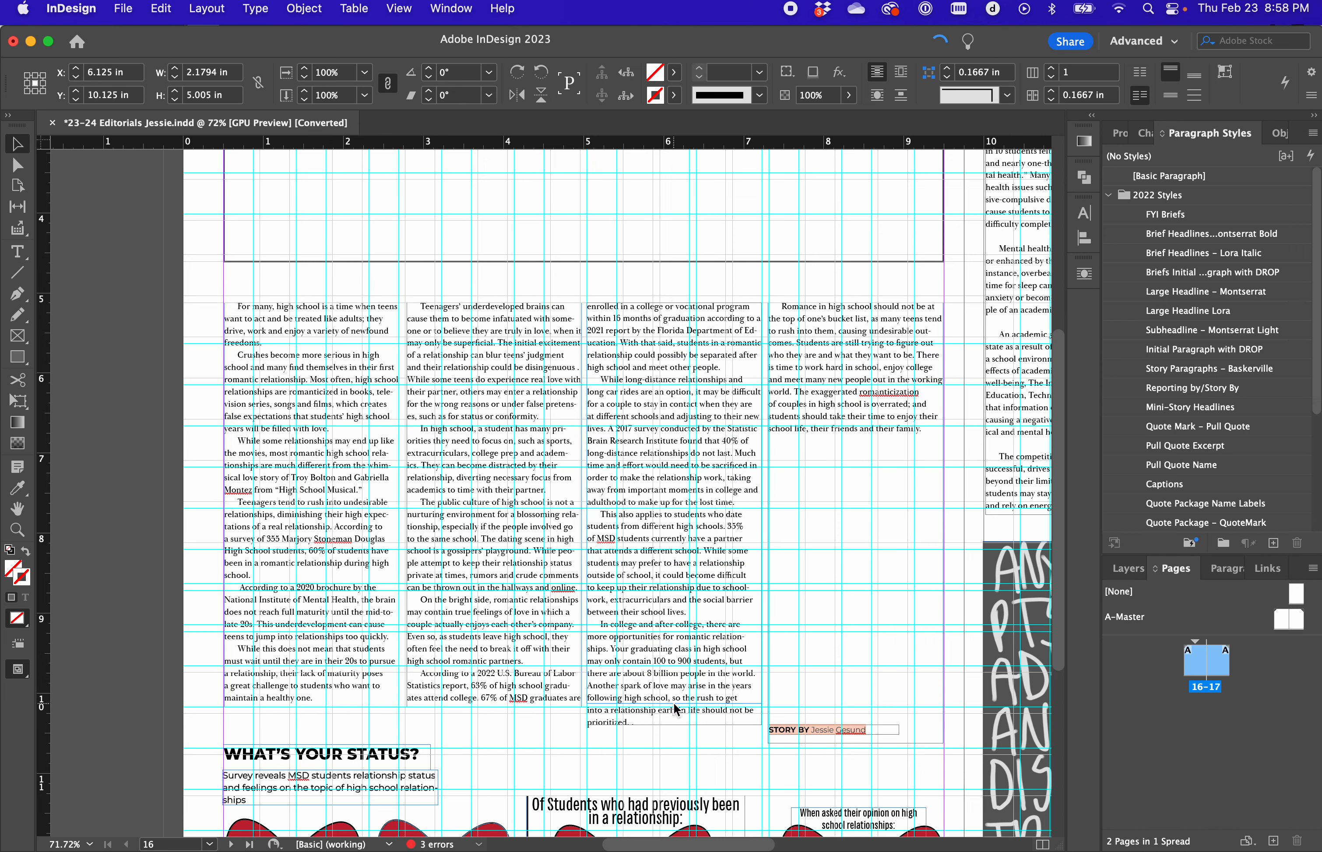
left_click_drag(676, 724, 676, 704)
Shorten the fourth story column's frame to about 5.05 in tall, with its bottom edge level with the other columns
left_click(857, 742)
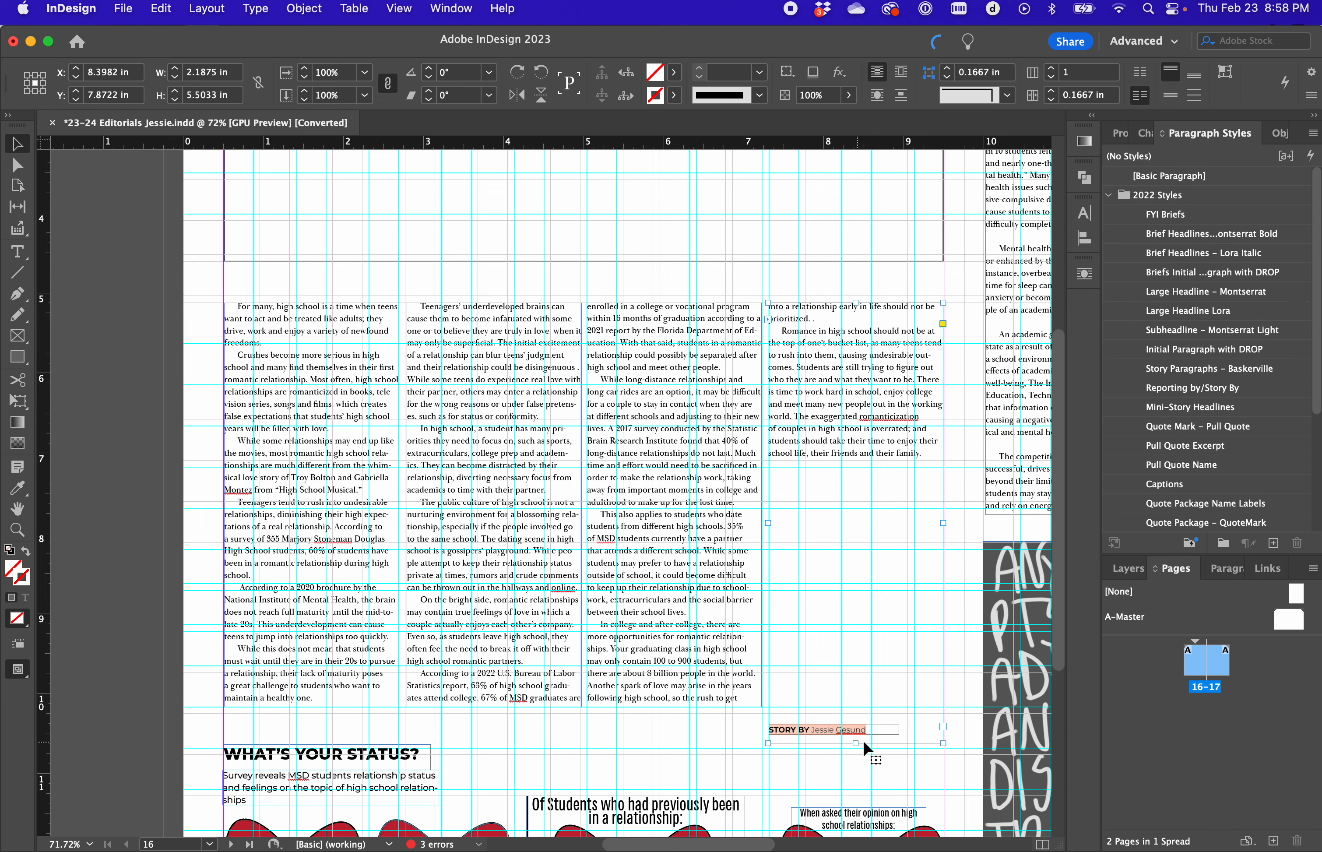
key("t")
left_click_drag(866, 728, 672, 692)
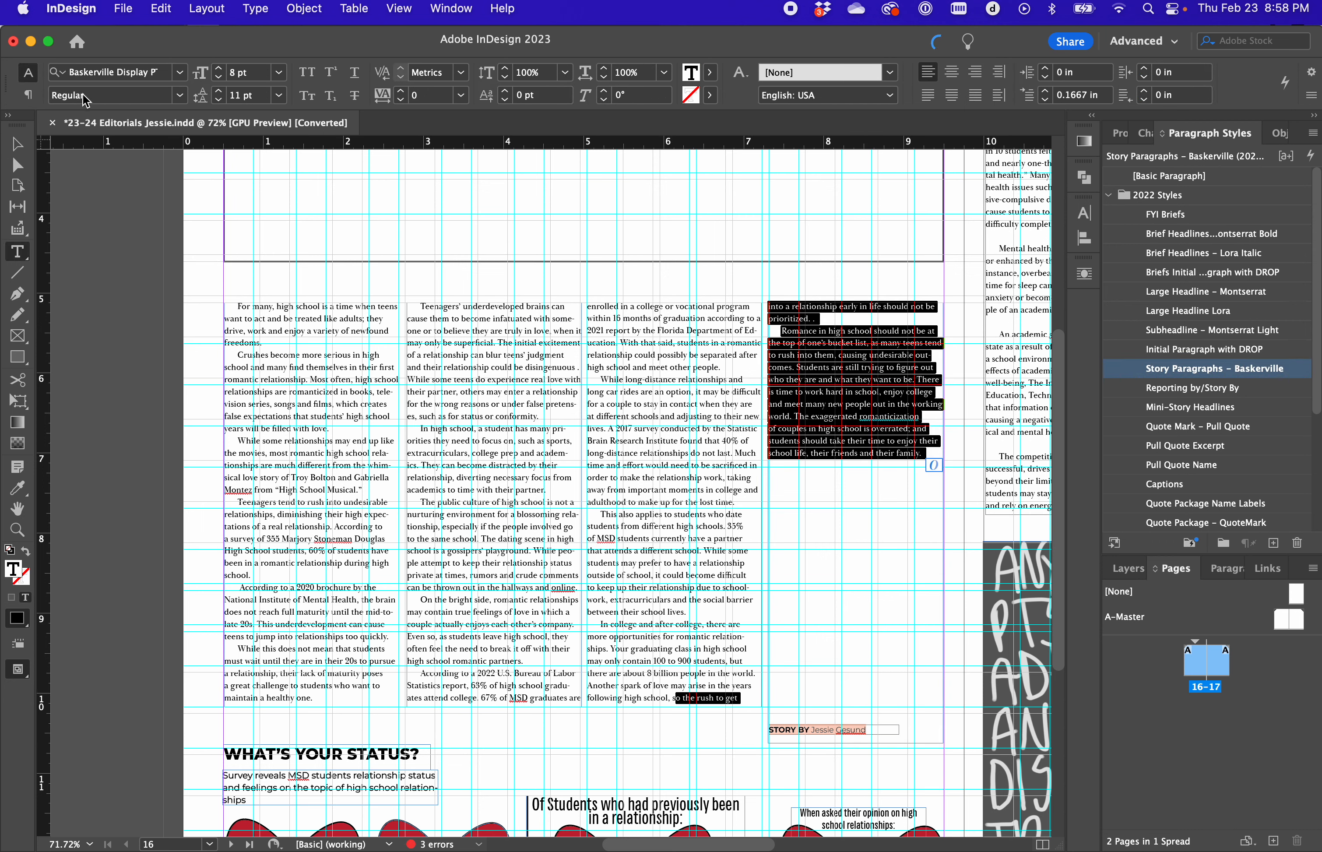
left_click(16, 144)
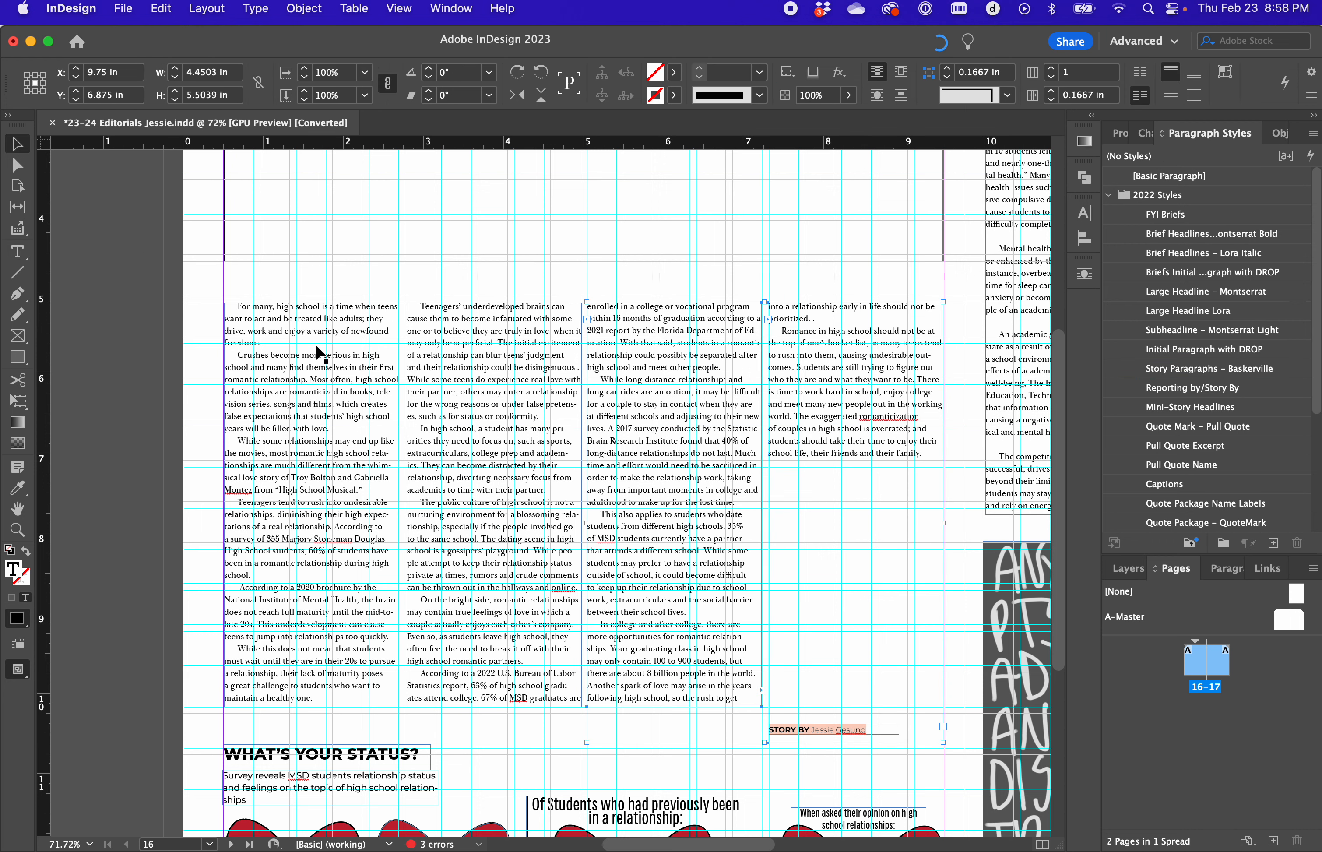
left_click(853, 745)
left_click_drag(855, 743, 855, 705)
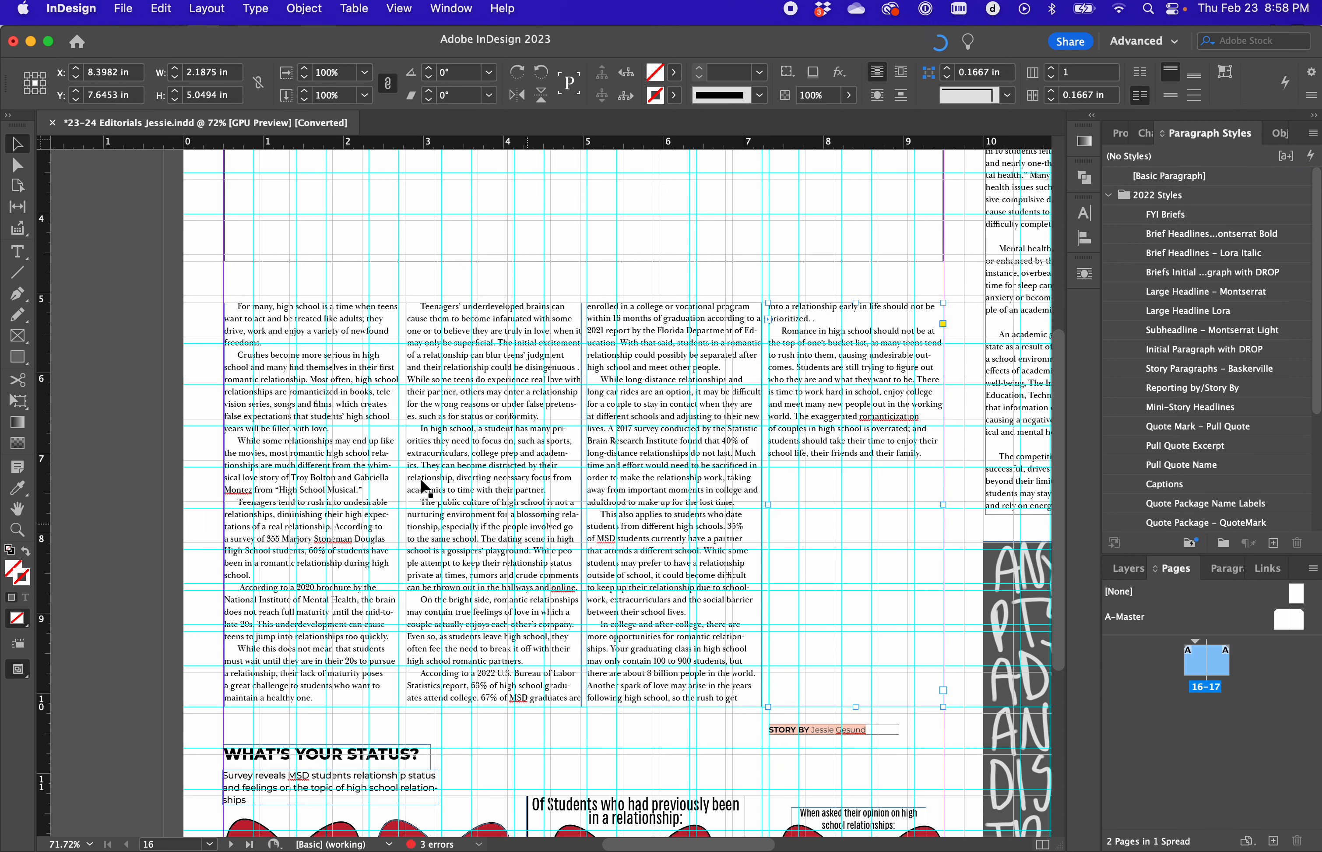
Lower the top edges of all four story columns together, making the frames about 4.54 in tall
left_click(341, 420, "shift")
left_click(470, 404, "shift")
left_click(644, 394, "shift")
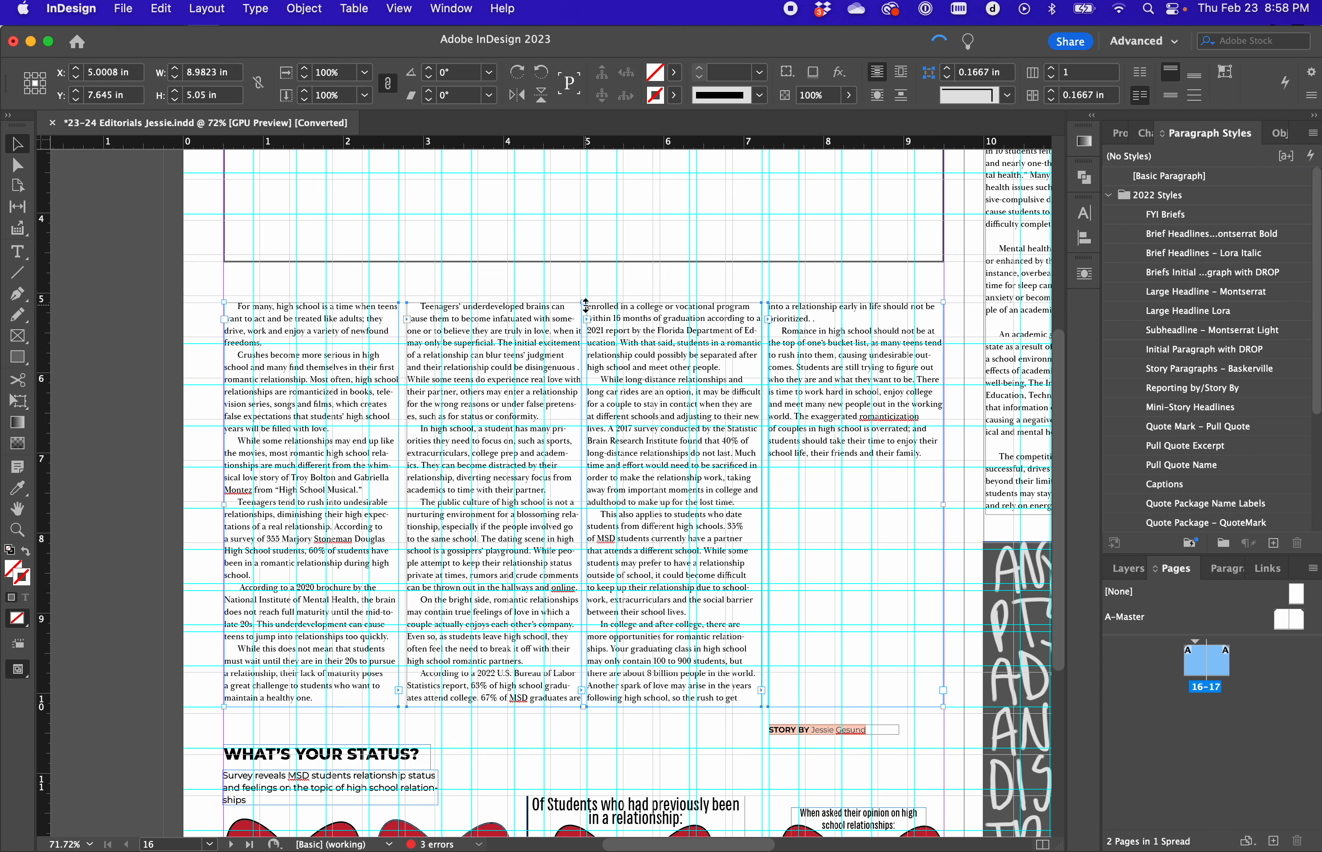
left_click_drag(585, 305, 590, 377)
left_click(665, 318)
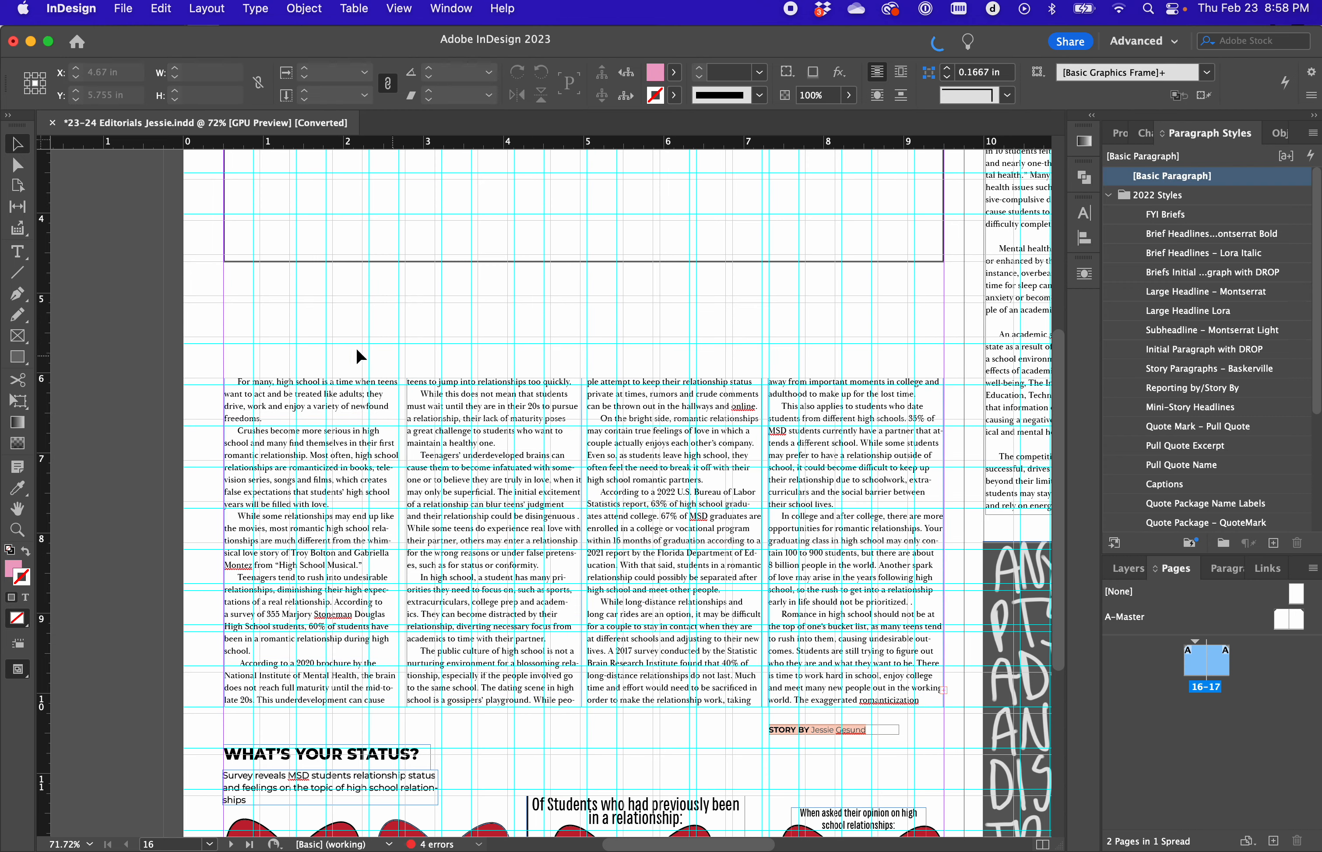
left_click_drag(356, 347, 856, 483)
left_click_drag(584, 377, 584, 343)
left_click(647, 316)
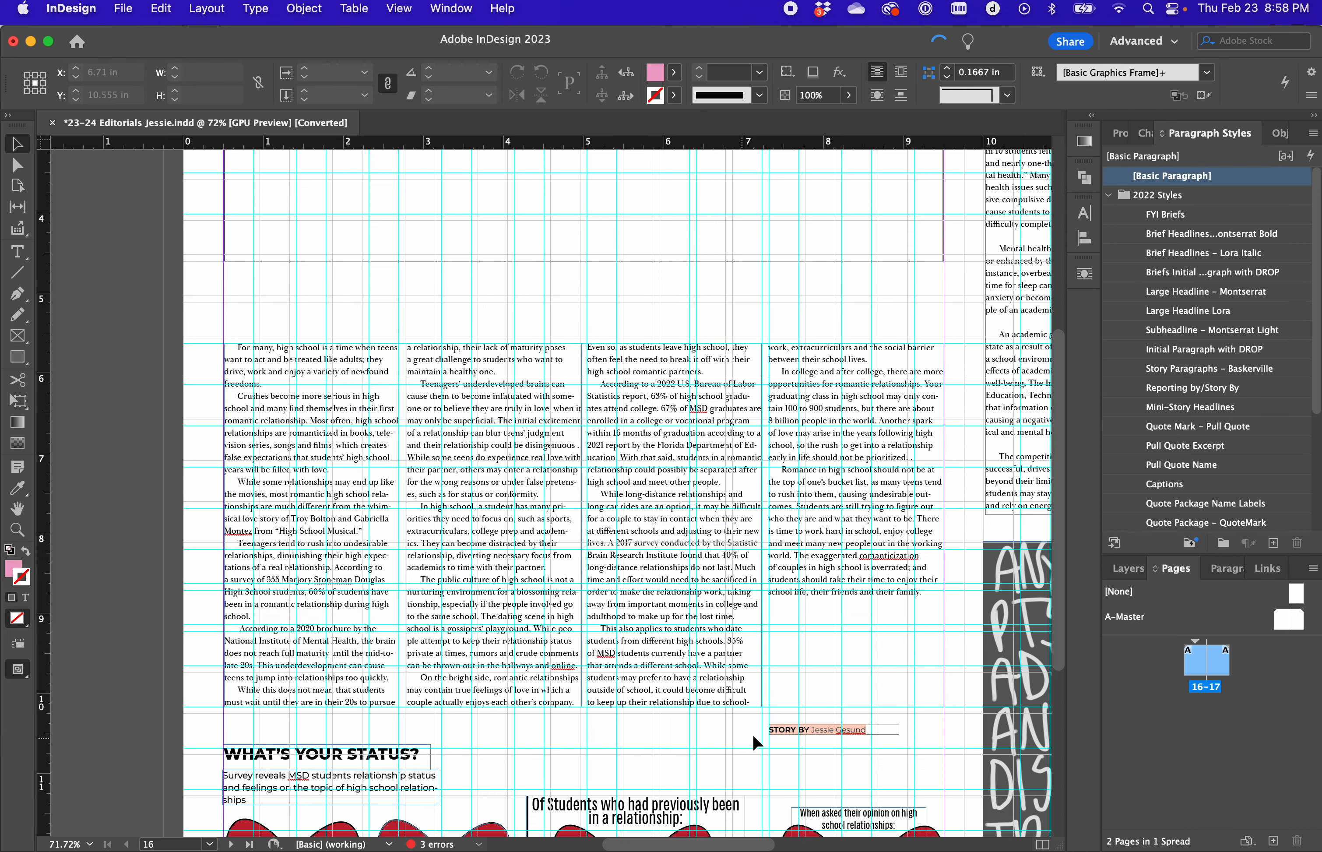
Try shortening all four story columns from the bottom, and undo the resize
left_click(866, 625)
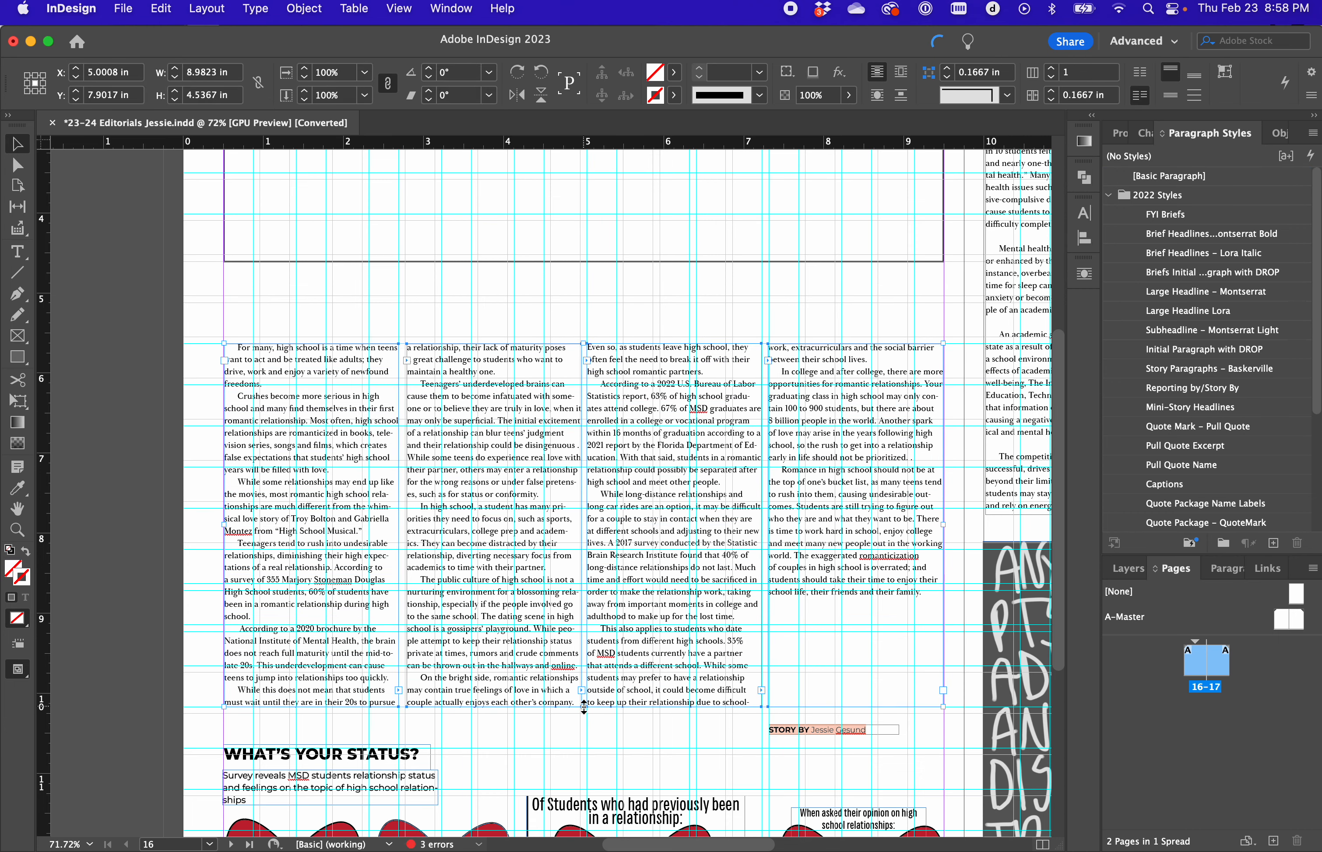
left_click_drag(583, 707, 584, 665)
left_click(608, 722)
scroll(608, 721, "up", 5)
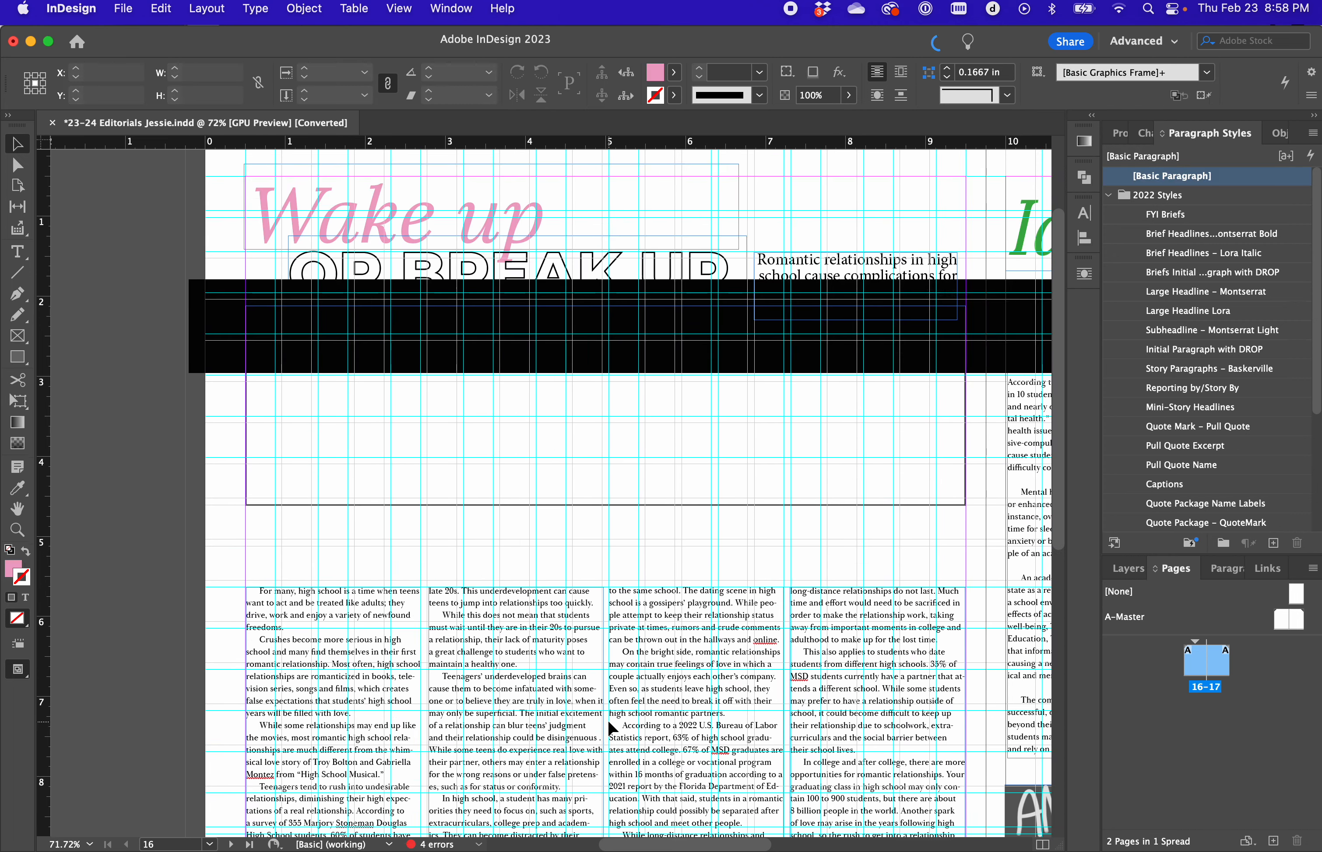
scroll(611, 727, "down", 3)
scroll(655, 621, "down", 5)
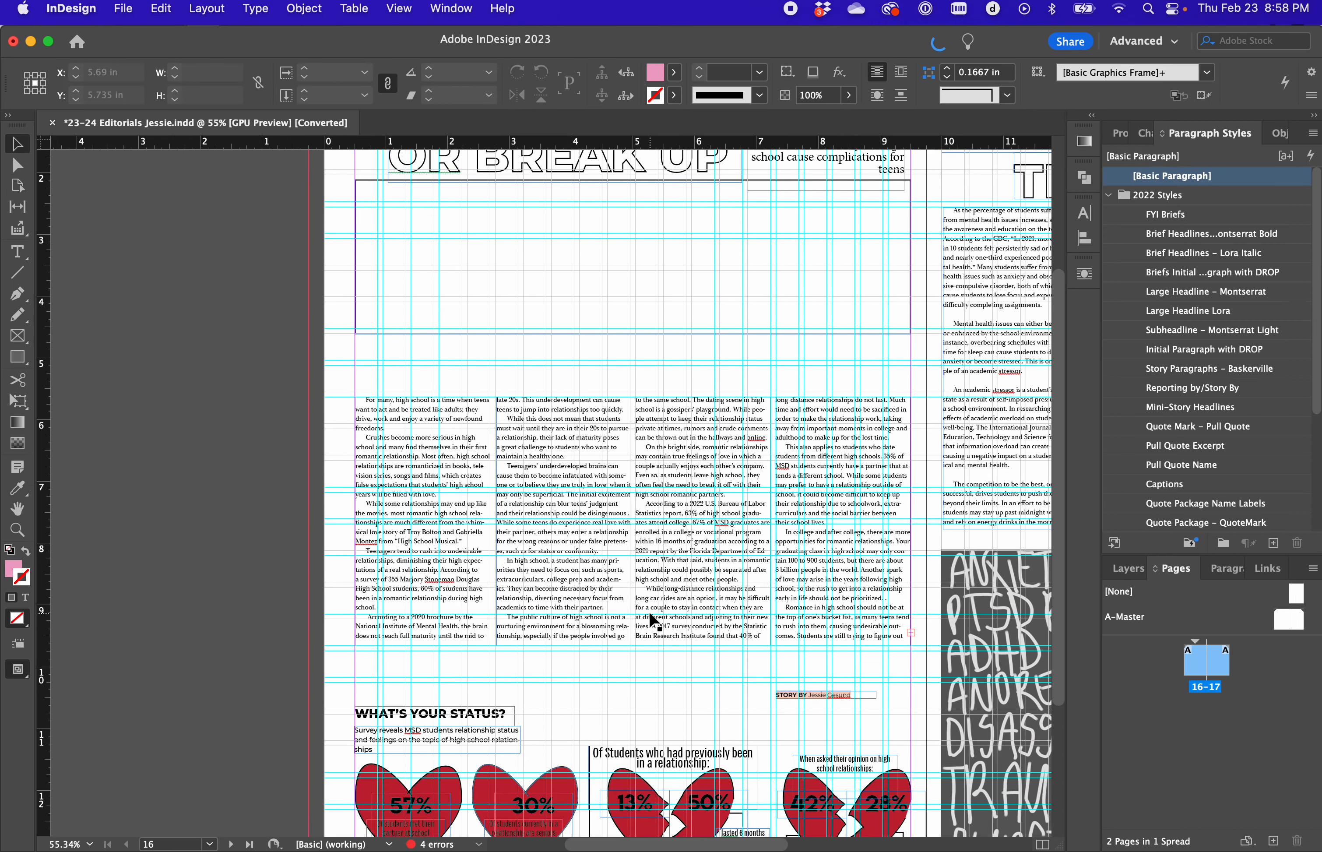
key("super+z")
left_click(778, 365)
Apply the Initial Paragraph with DROP style to the opening paragraph starting "For many, high school"
scroll(640, 466, "down", 4)
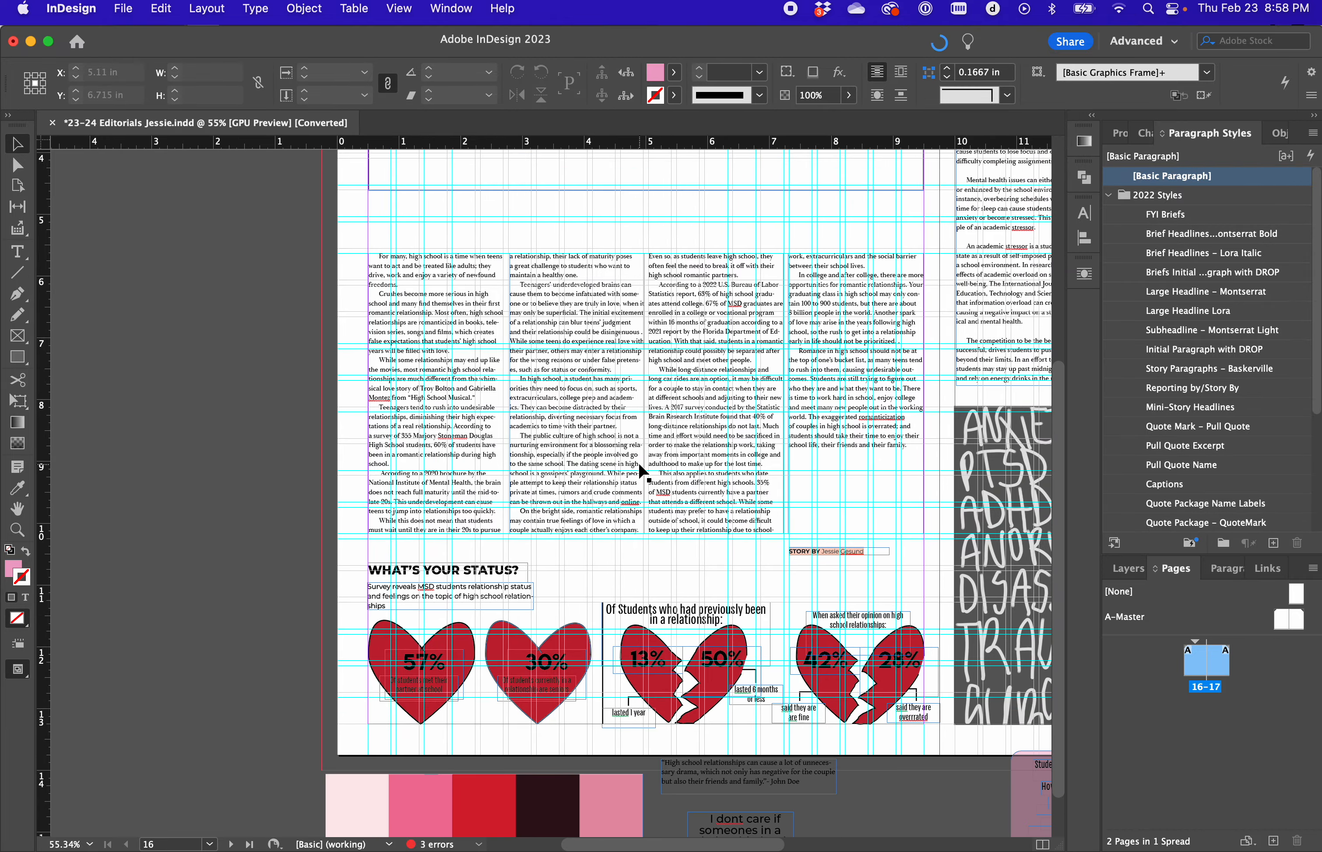
scroll(638, 461, "up", 2)
double_click(430, 336)
left_click_drag(415, 346, 371, 314)
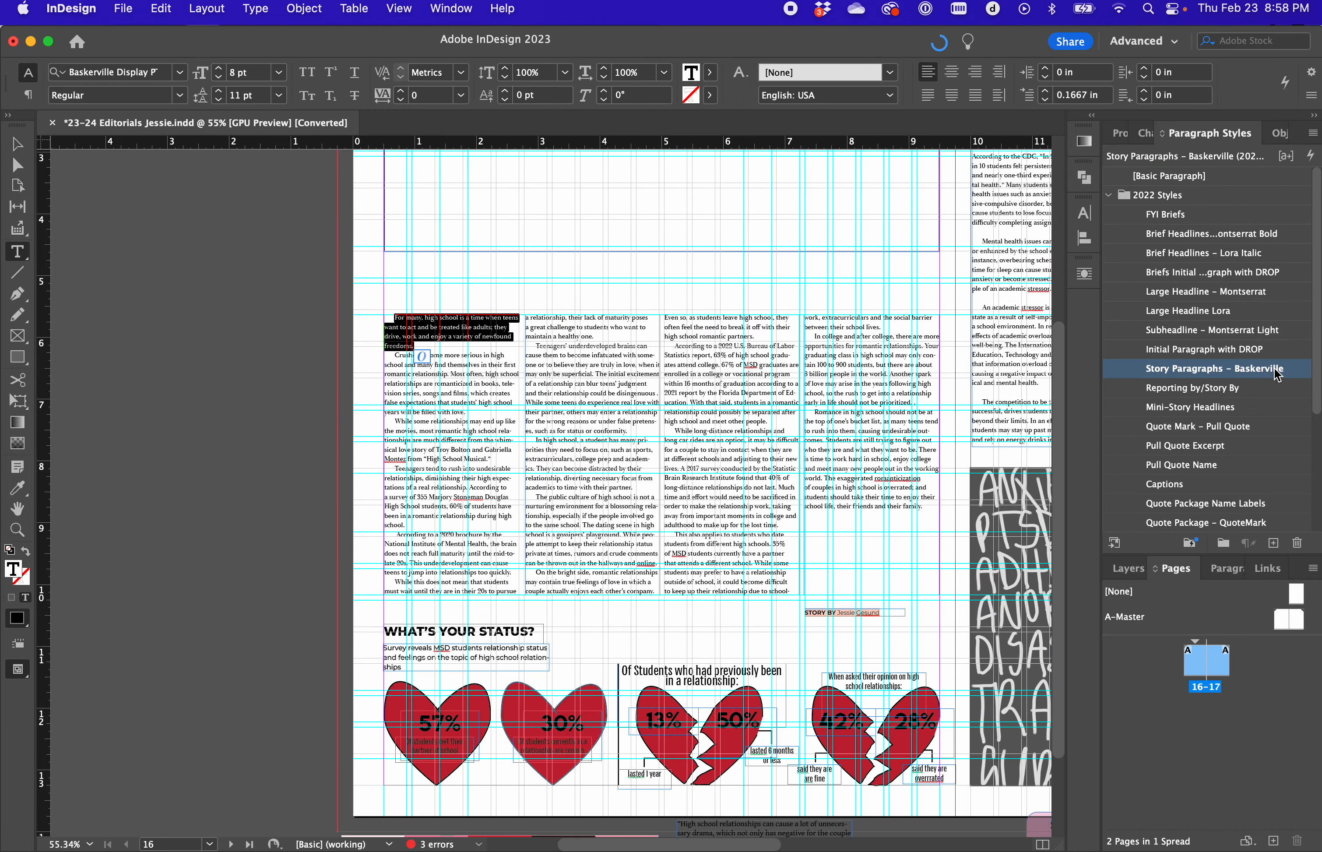
left_click(1264, 349)
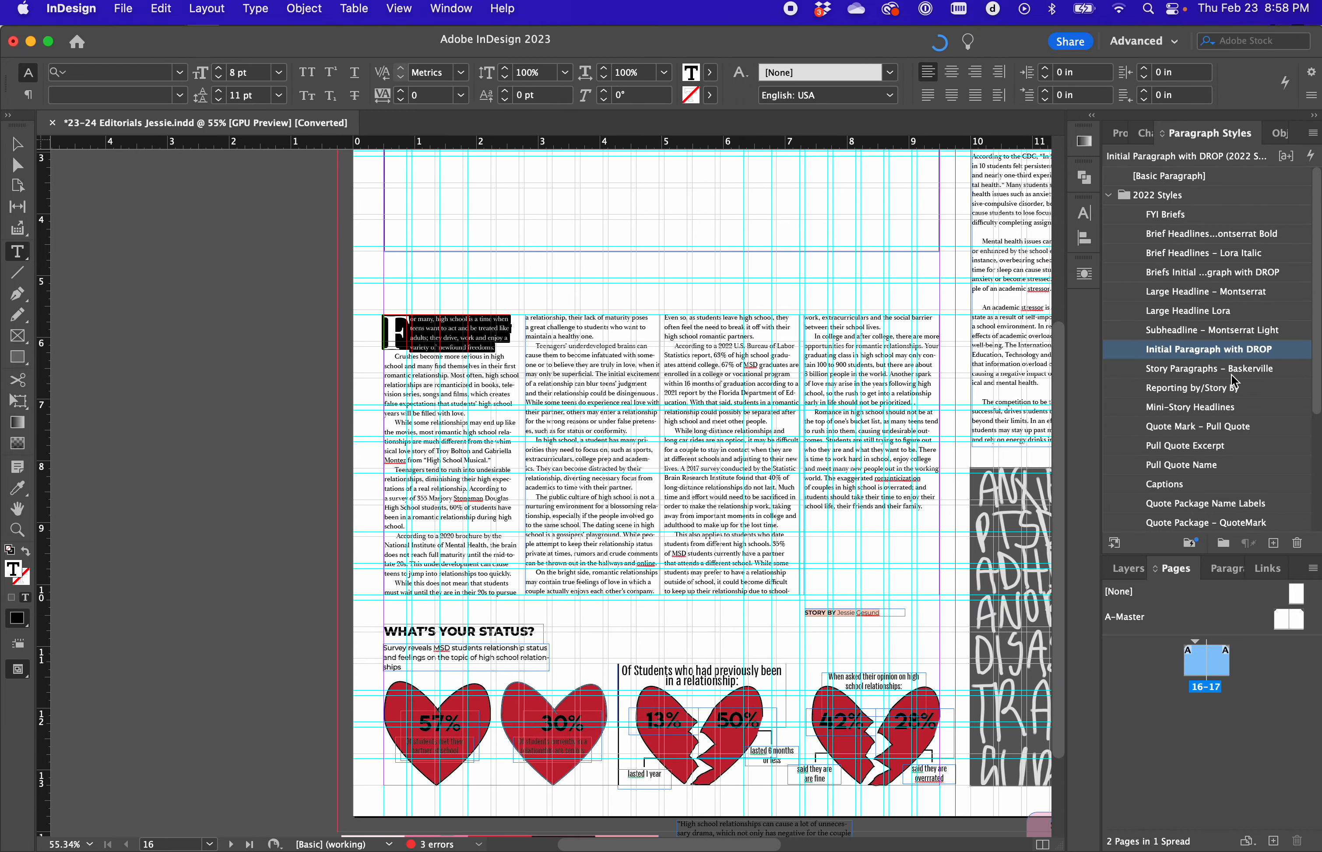
key("Escape")
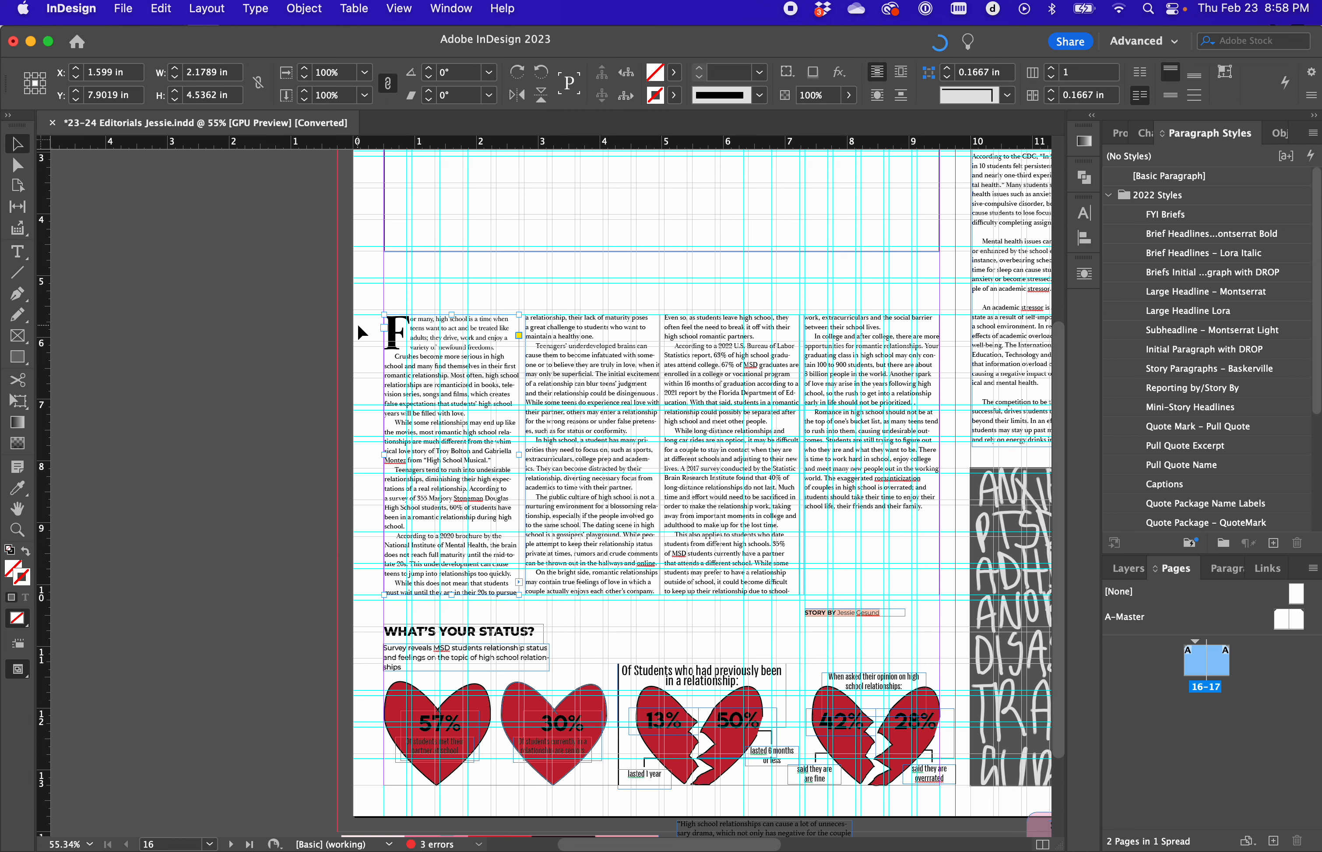
Try moving the empty image frame below the "OR BREAK UP" headline slightly down, and undo the move
scroll(357, 323, "up", 3)
scroll(356, 327, "up", 3)
left_click(470, 466)
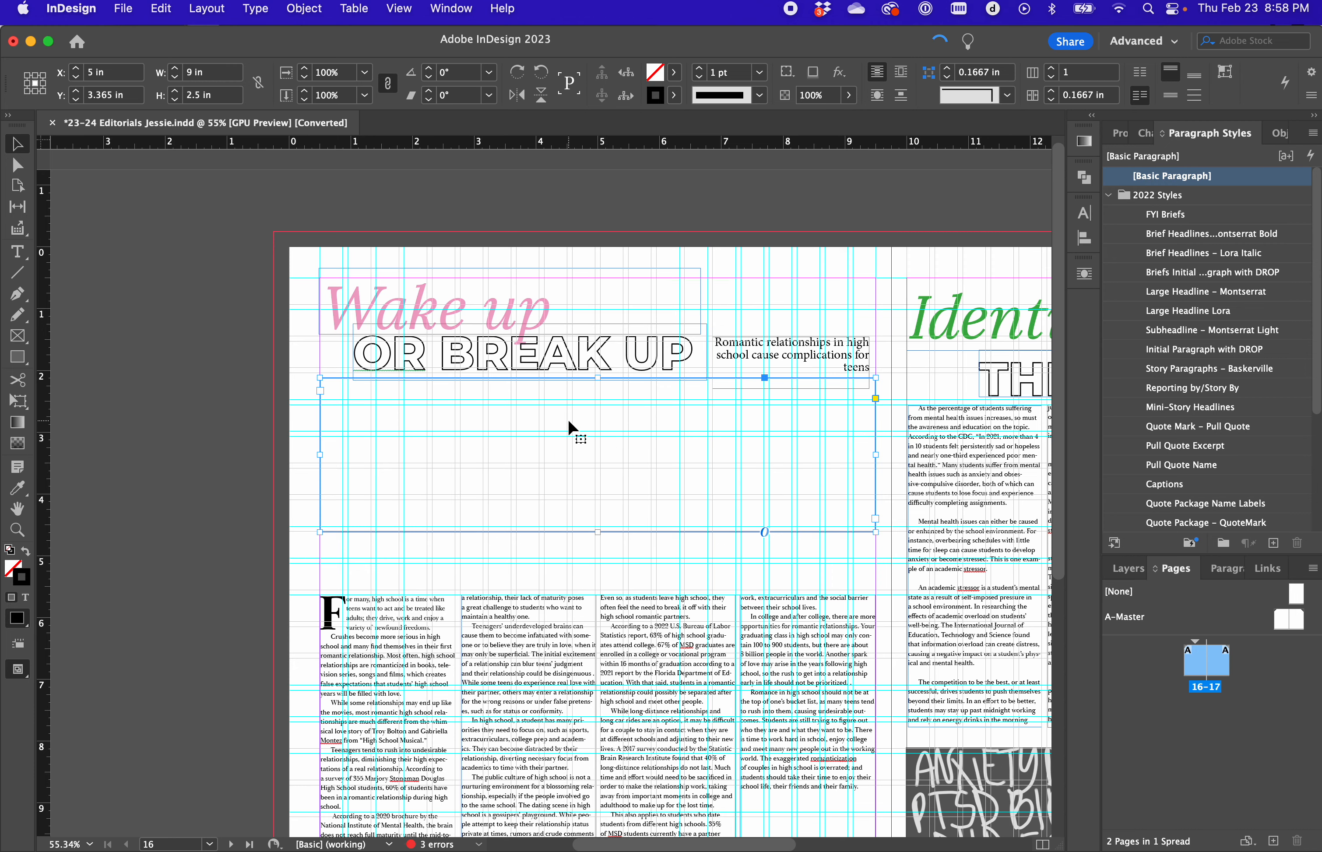
mouse_move(569, 422)
left_mouse_down()
mouse_move(565, 448)
mouse_move(576, 449)
left_mouse_up()
key("super+z")
Examine the relationships story's layout, from the headline, subheadline and image frame down to the text columns and survey graphics
scroll(577, 448, "down", 6)
scroll(577, 448, "up", 4)
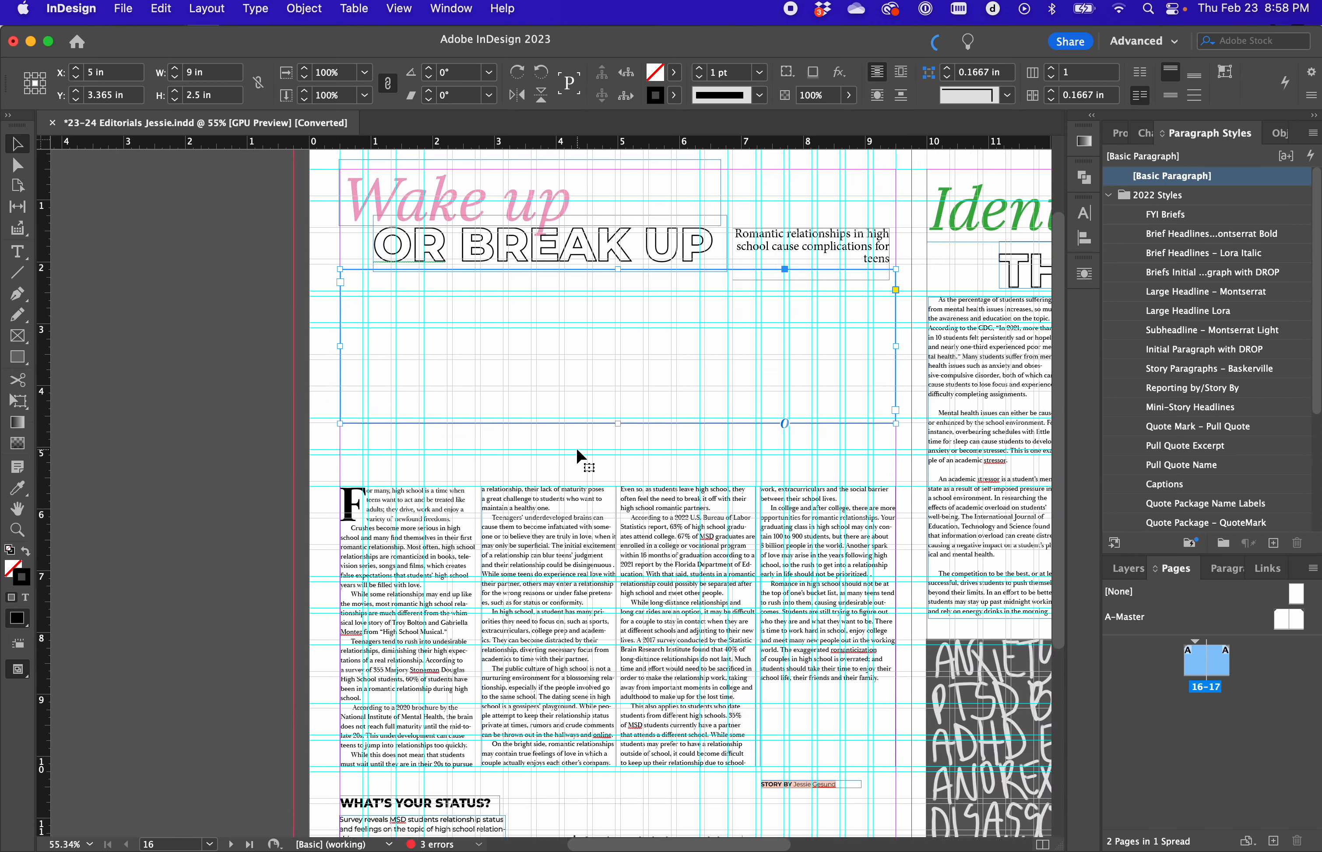
scroll(577, 450, "down", 5)
scroll(576, 450, "up", 3)
scroll(577, 450, "down", 2)
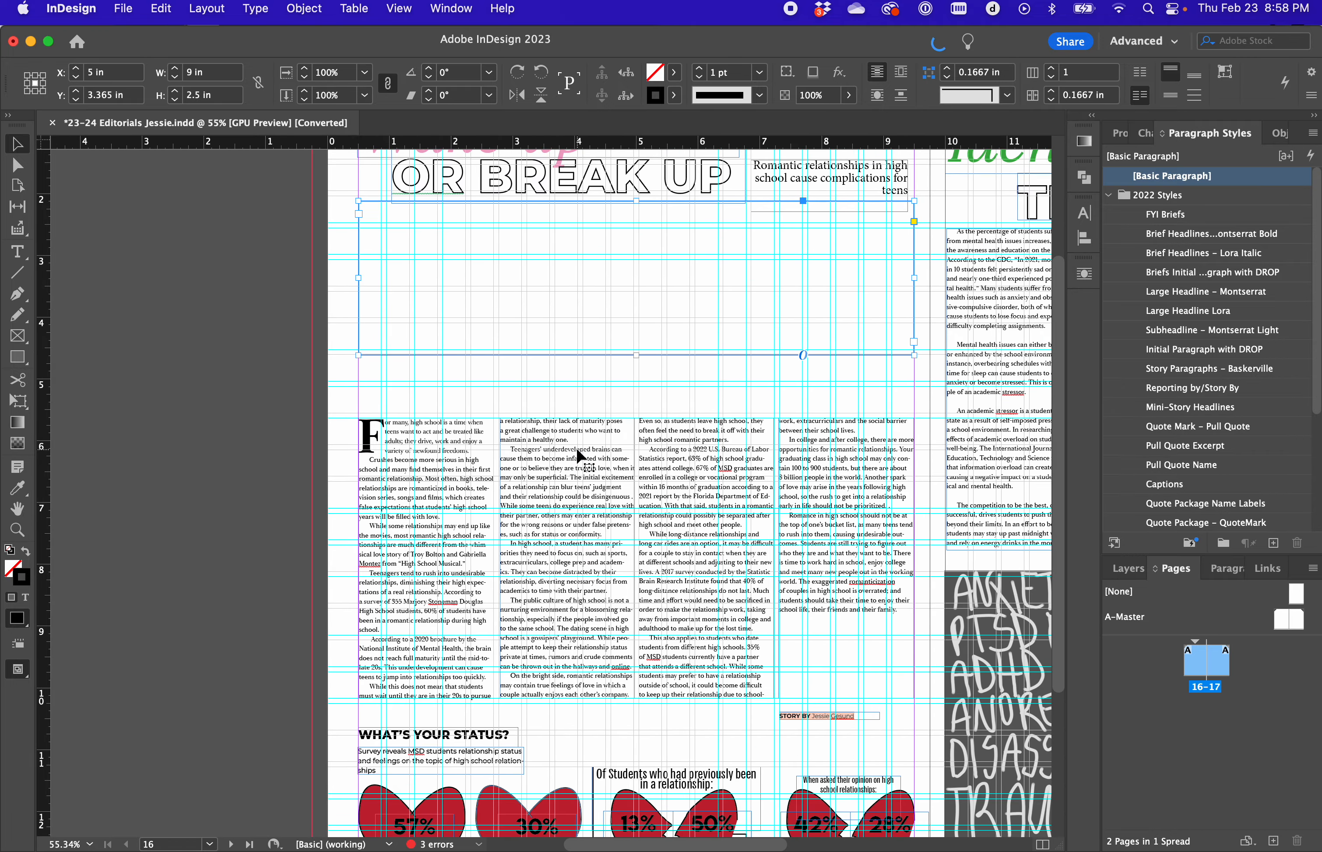
left_click(816, 376)
left_click(823, 465)
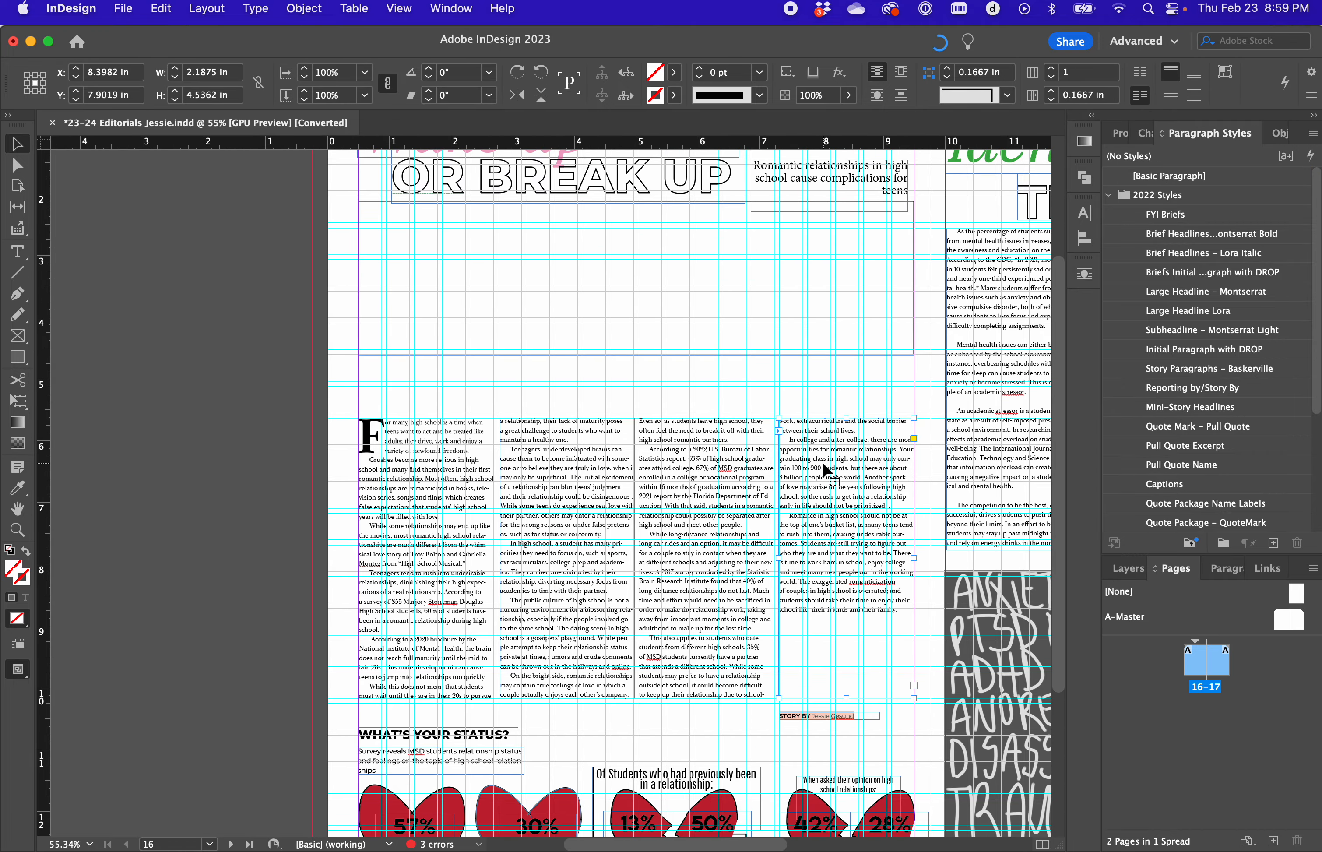
scroll(613, 468, "down", 3)
scroll(612, 468, "up", 5)
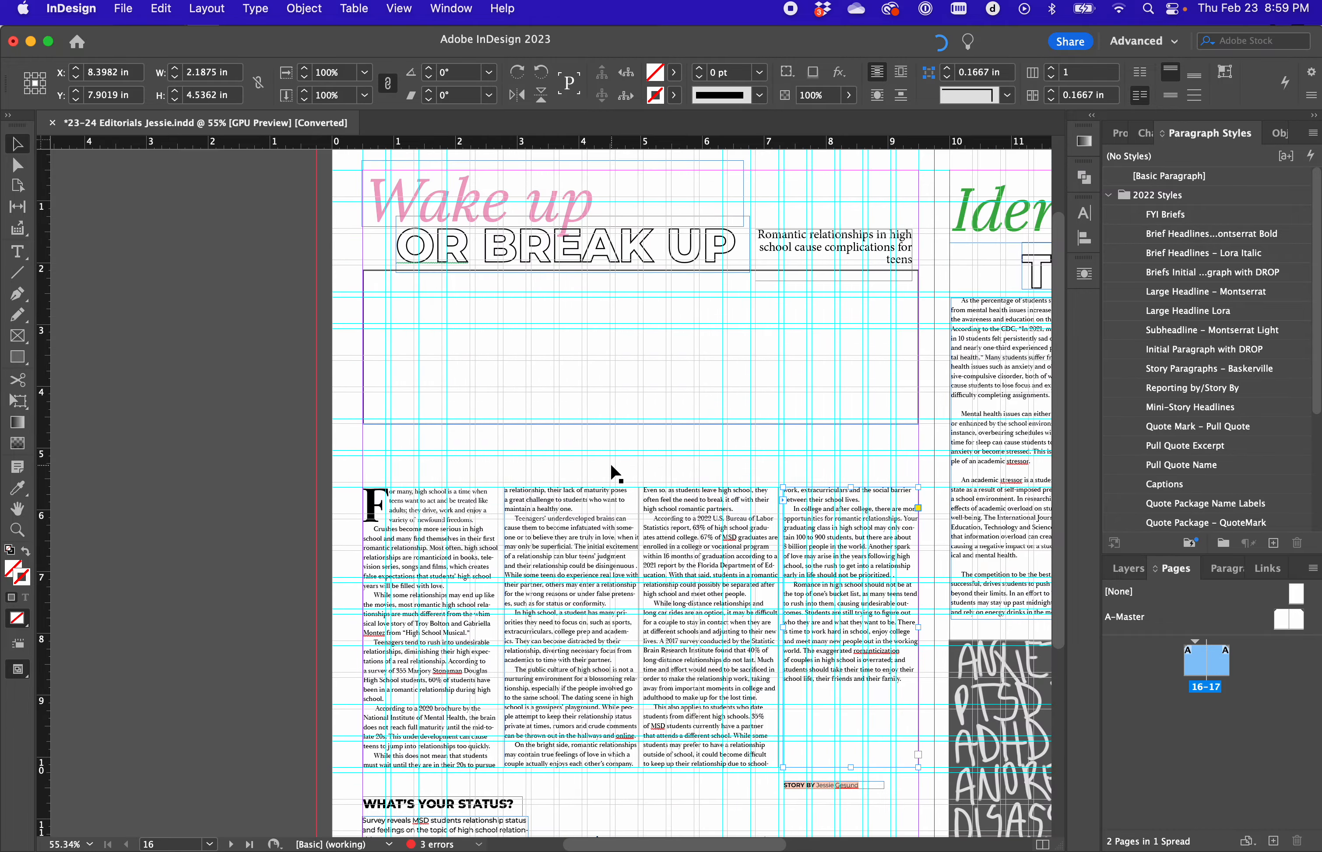
scroll(613, 469, "up", 3)
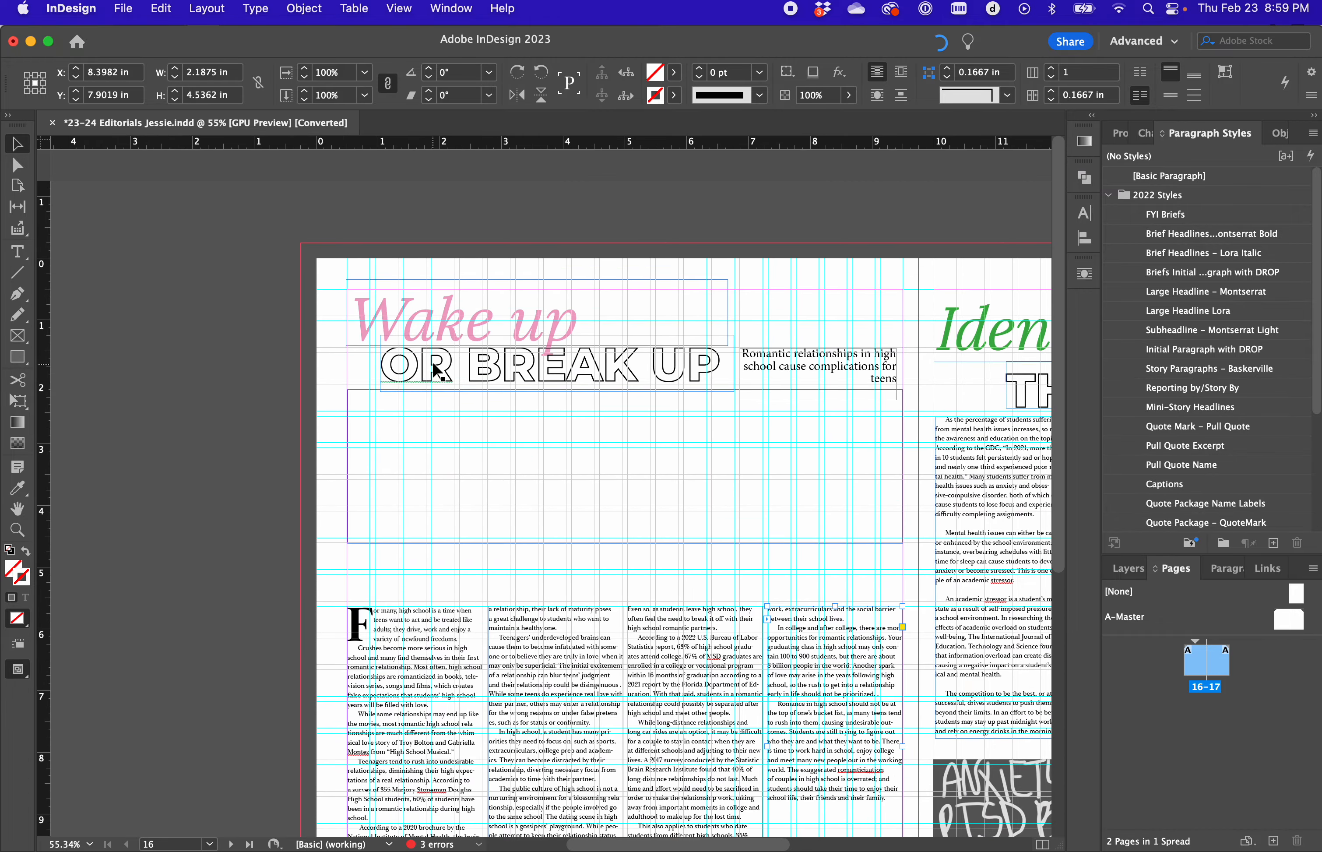
scroll(658, 358, "down", 6)
scroll(659, 358, "up", 5)
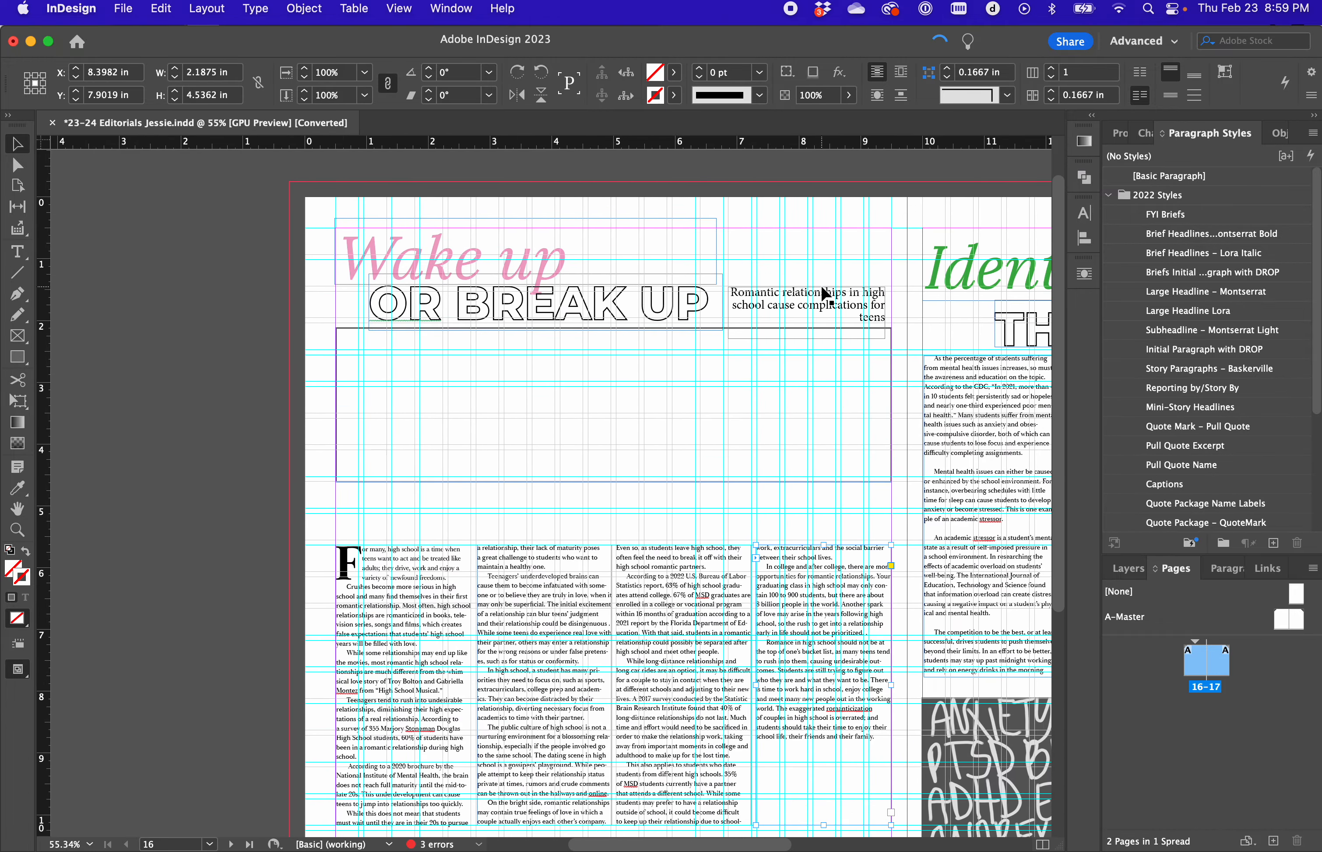
scroll(791, 266, "down", 4)
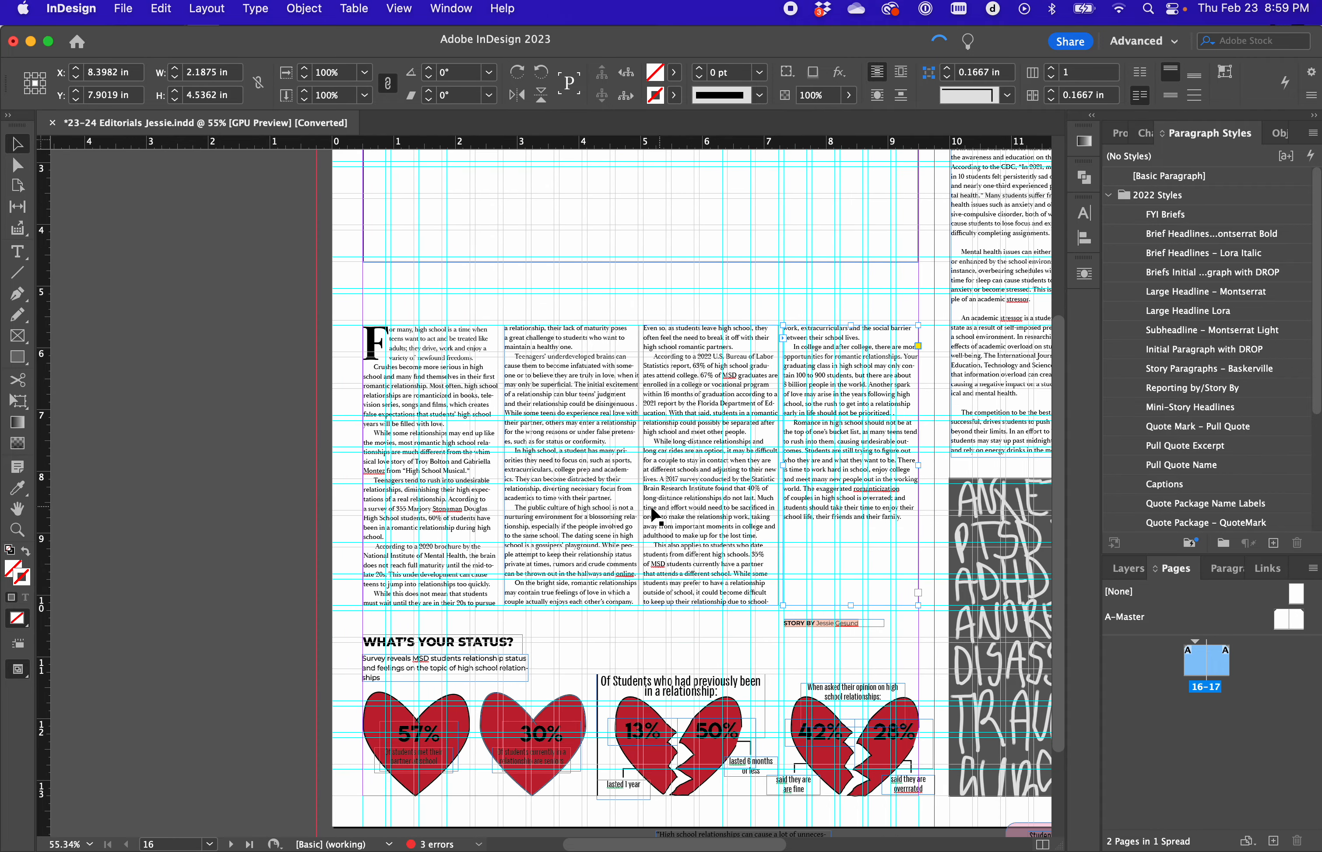
scroll(866, 518, "up", 3)
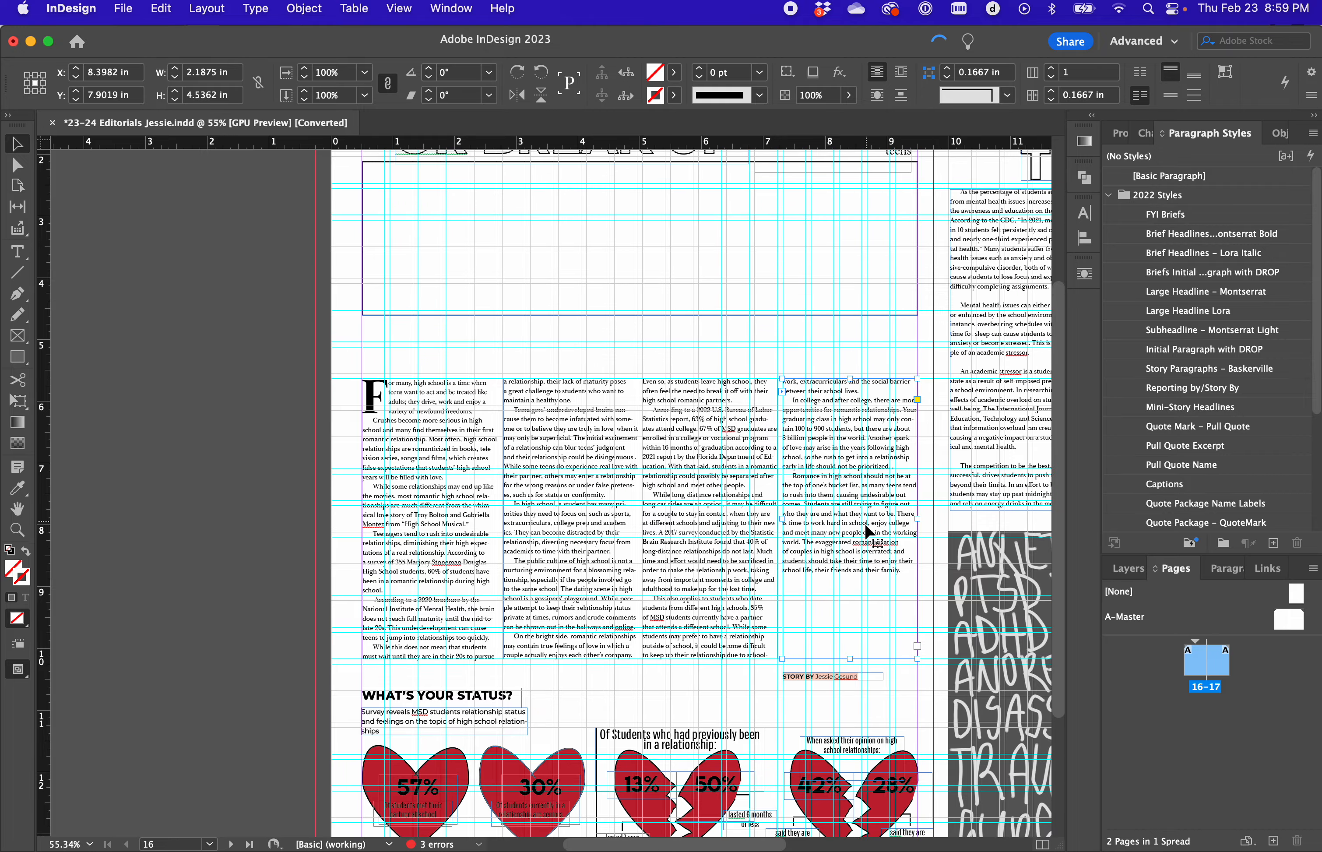
scroll(859, 522, "up", 4)
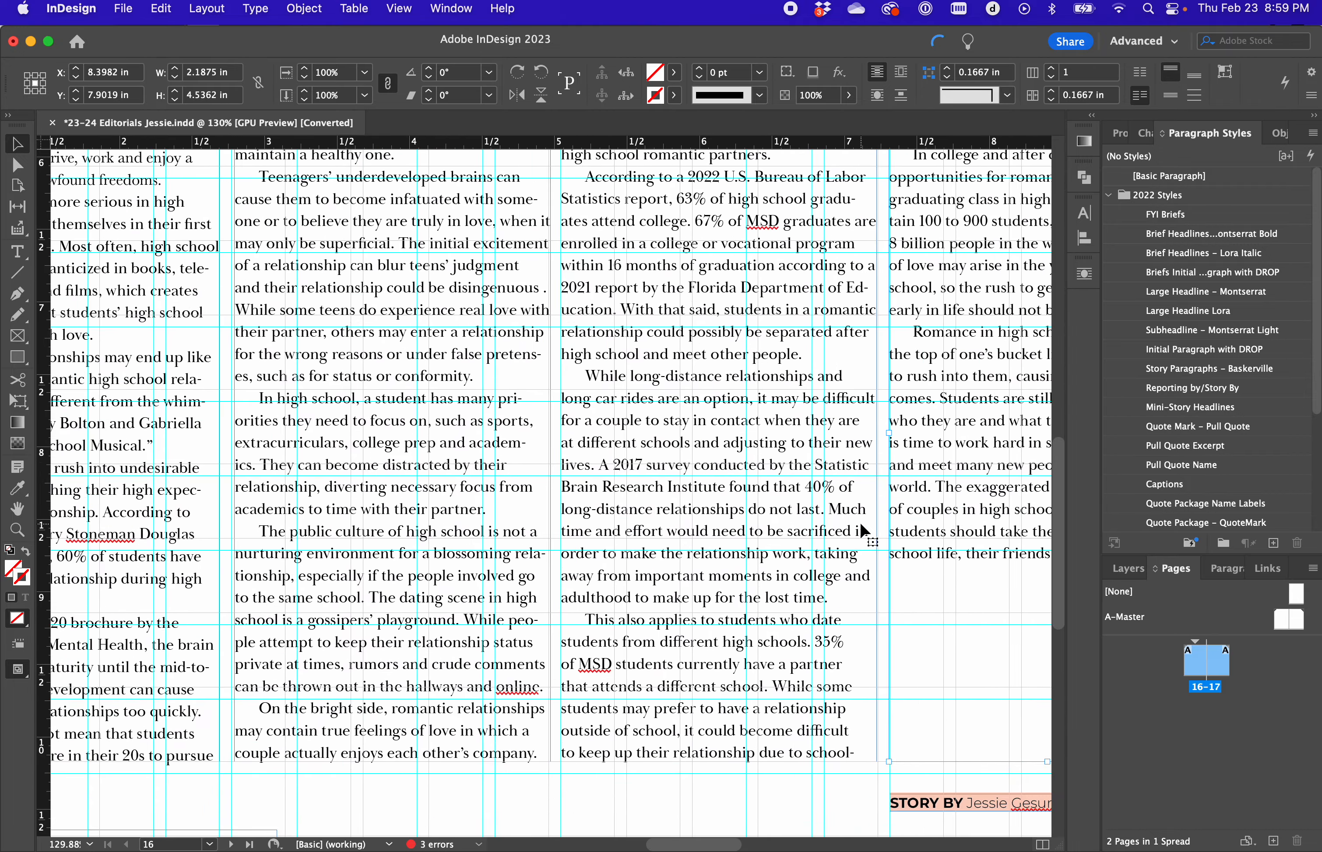
scroll(859, 521, "down", 5)
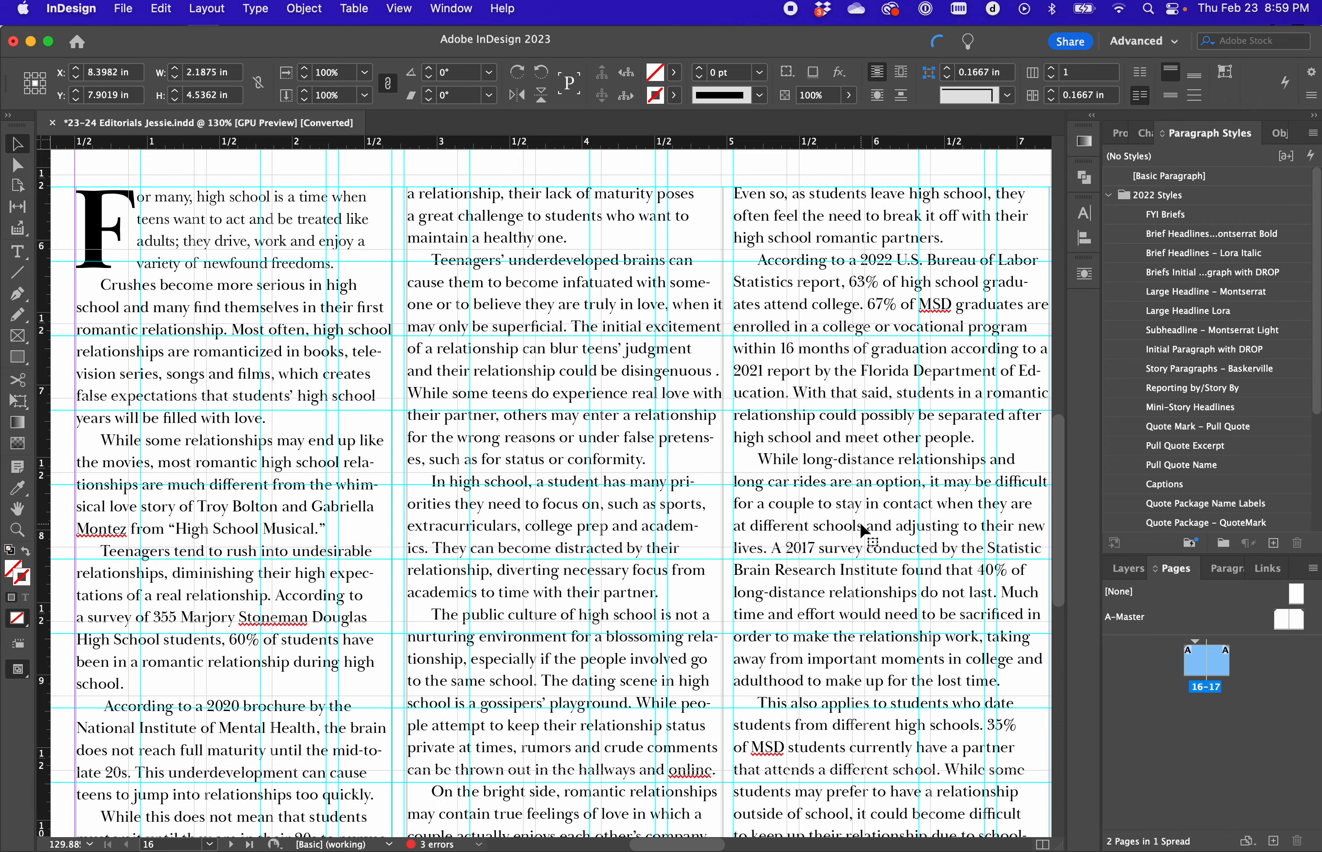
Switch to Finder and browse to the 26-27 editorials folder in the 2022 Third Quarter Issue folder
left_click_drag(693, 43, 685, 10)
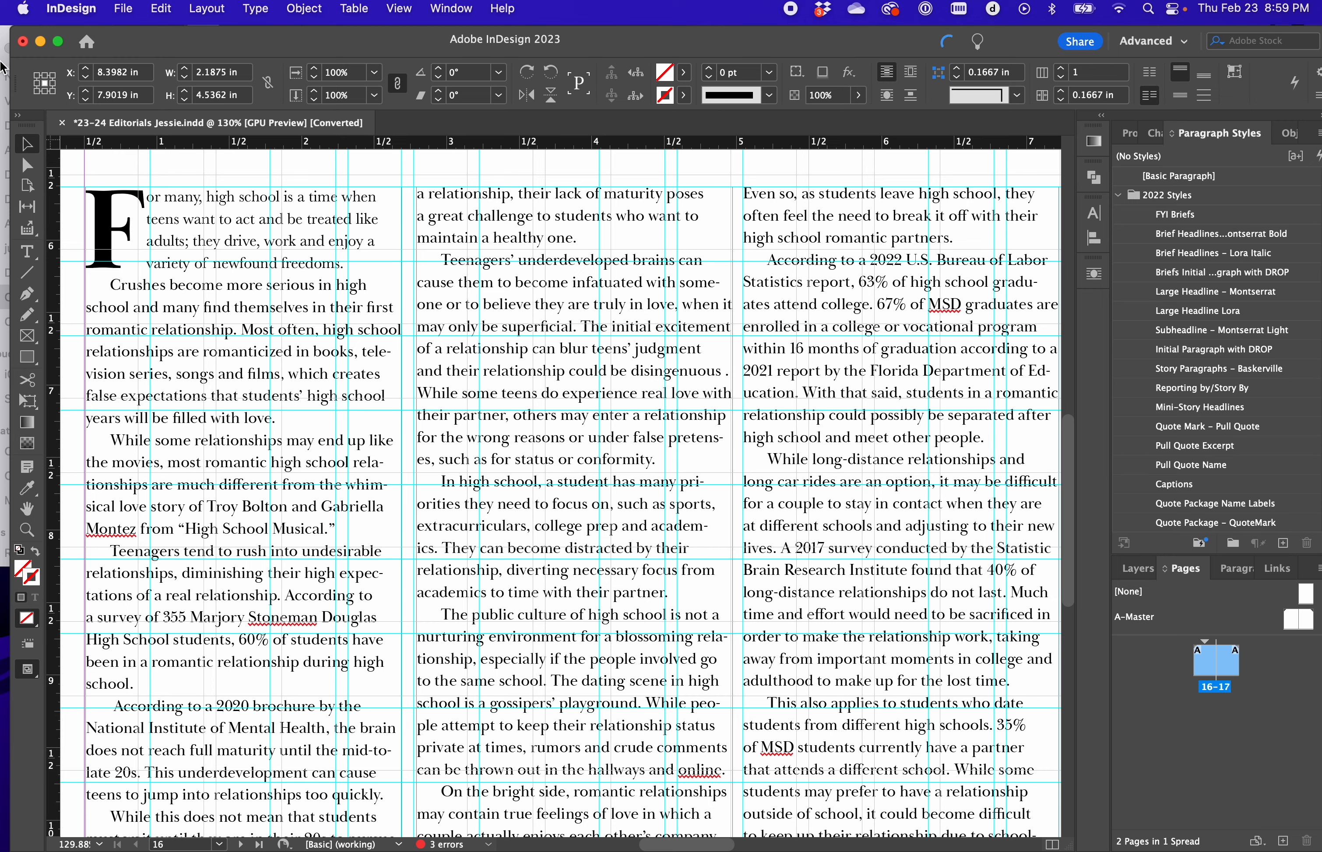
left_click(1, 62)
scroll(267, 183, "down", 2)
scroll(267, 183, "left", 5)
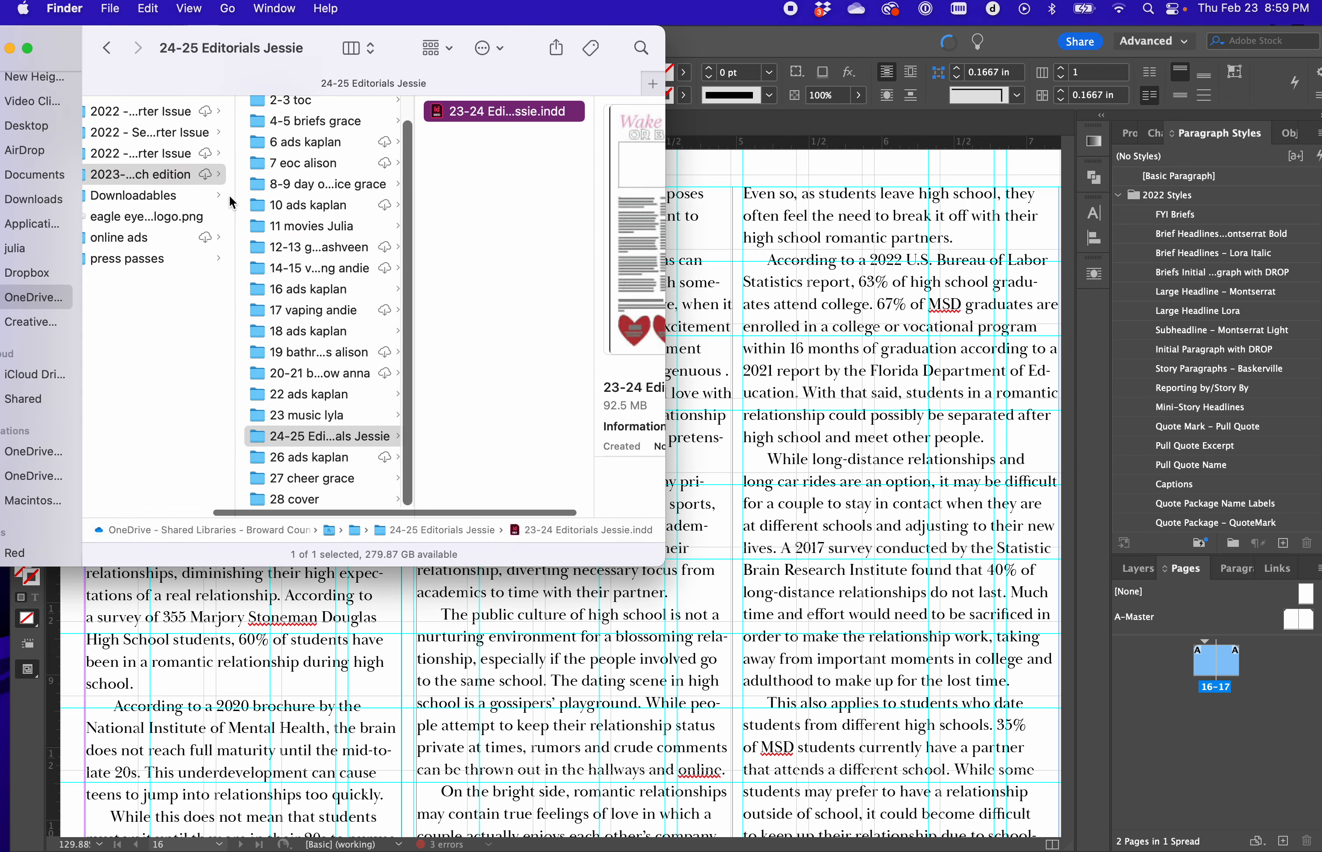
left_click(216, 158)
scroll(388, 333, "down", 5)
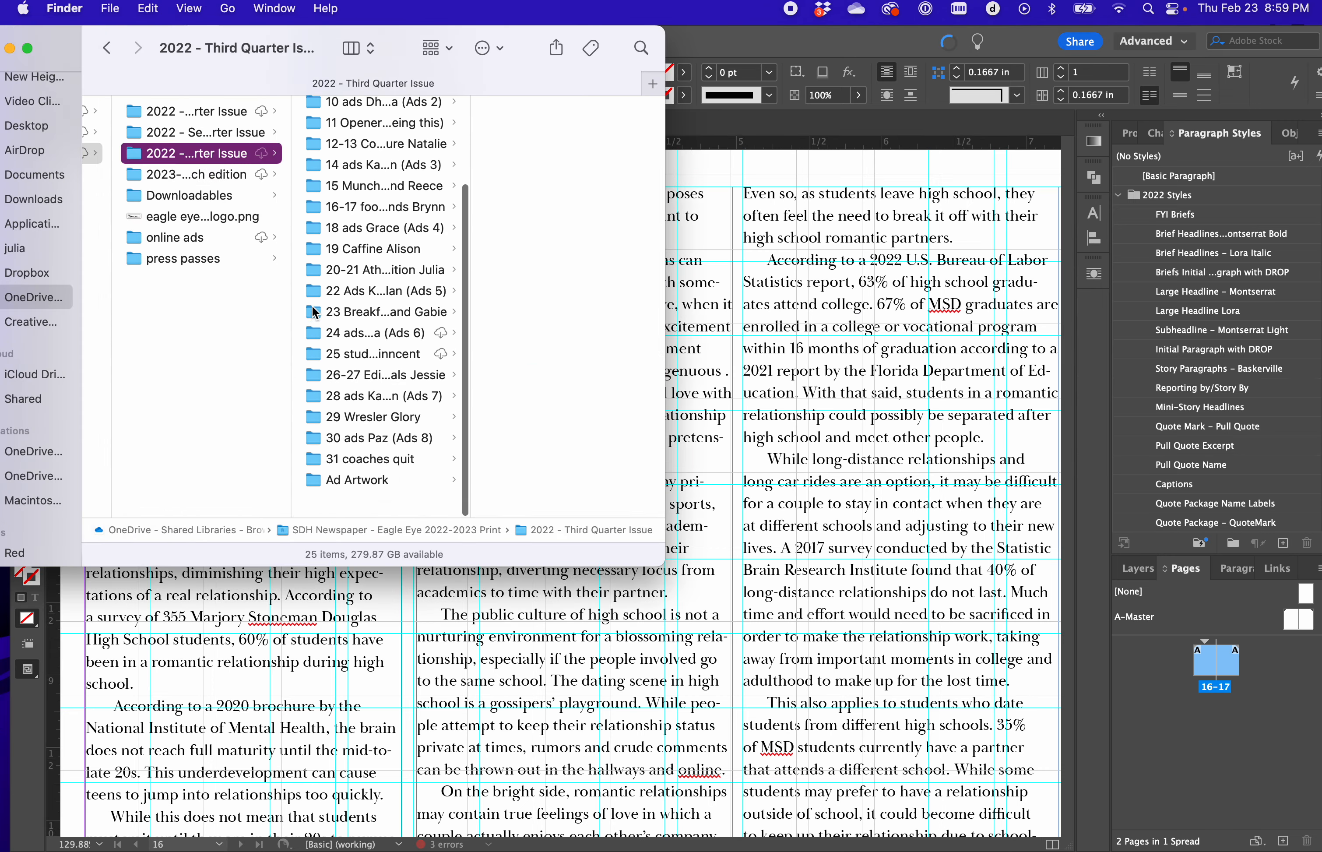
scroll(389, 333, "up", 1)
left_click(417, 414)
left_click(414, 394)
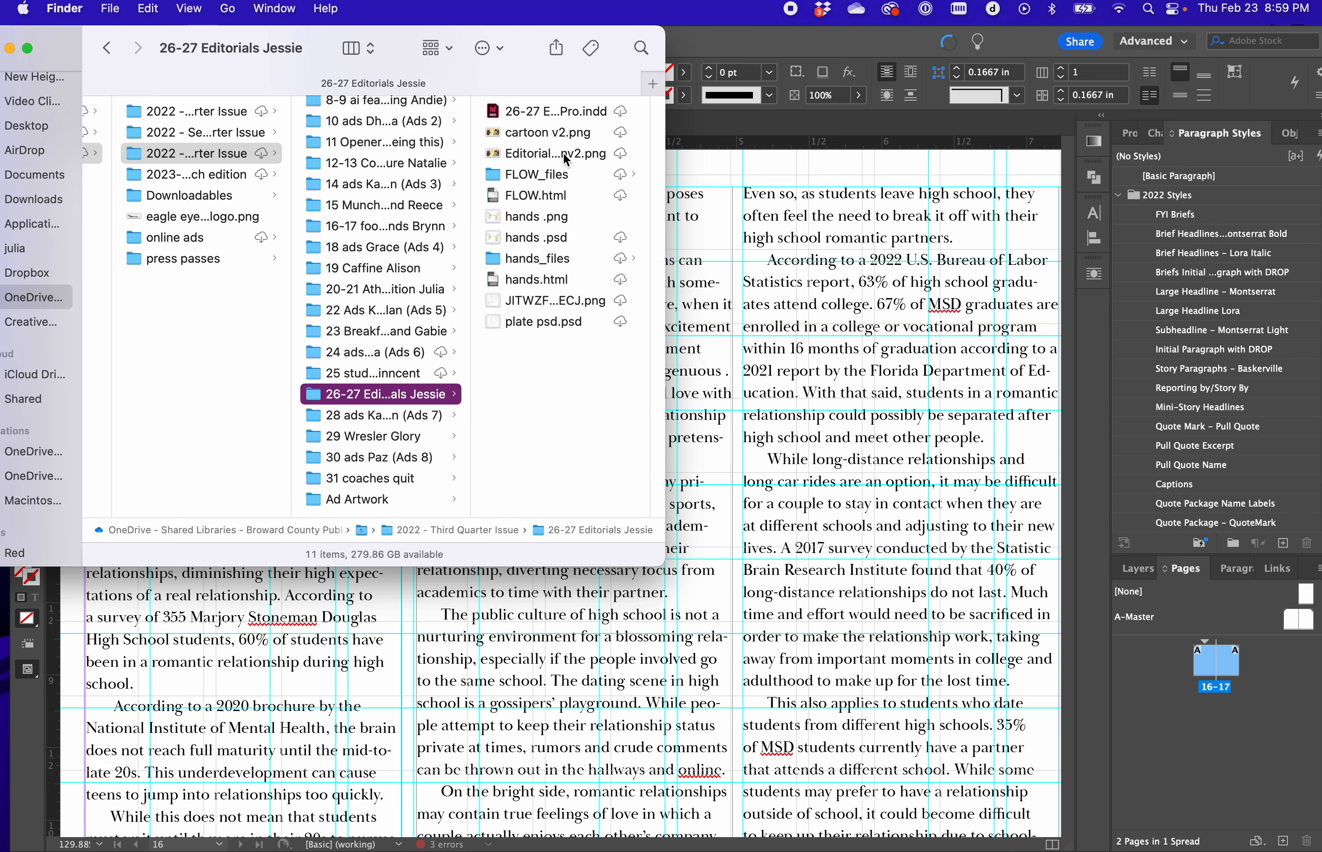
Open the previous issue's 26-27 editorials InDesign file to review its layout, and close it without saving changes
double_click(586, 113)
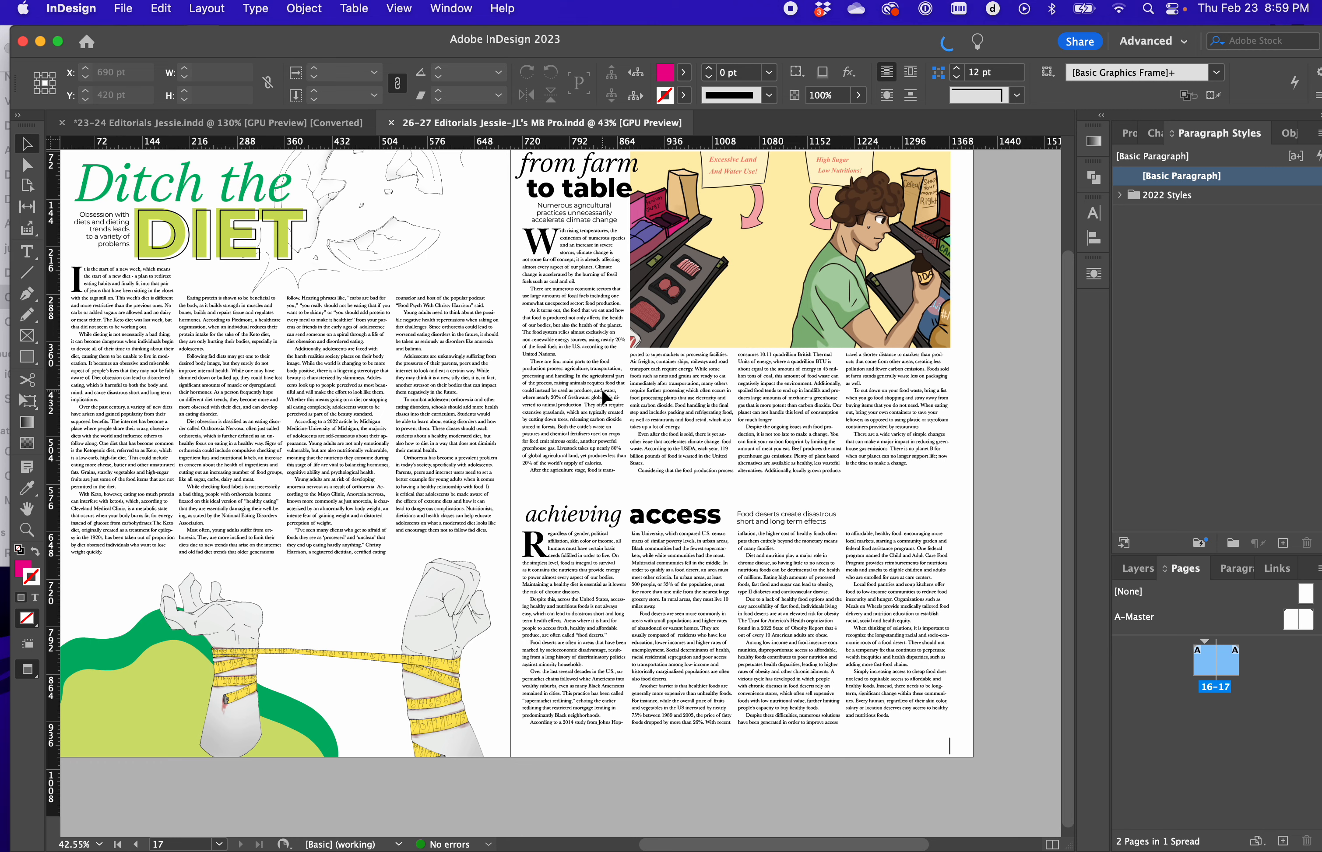
left_click(392, 122)
left_click(704, 476)
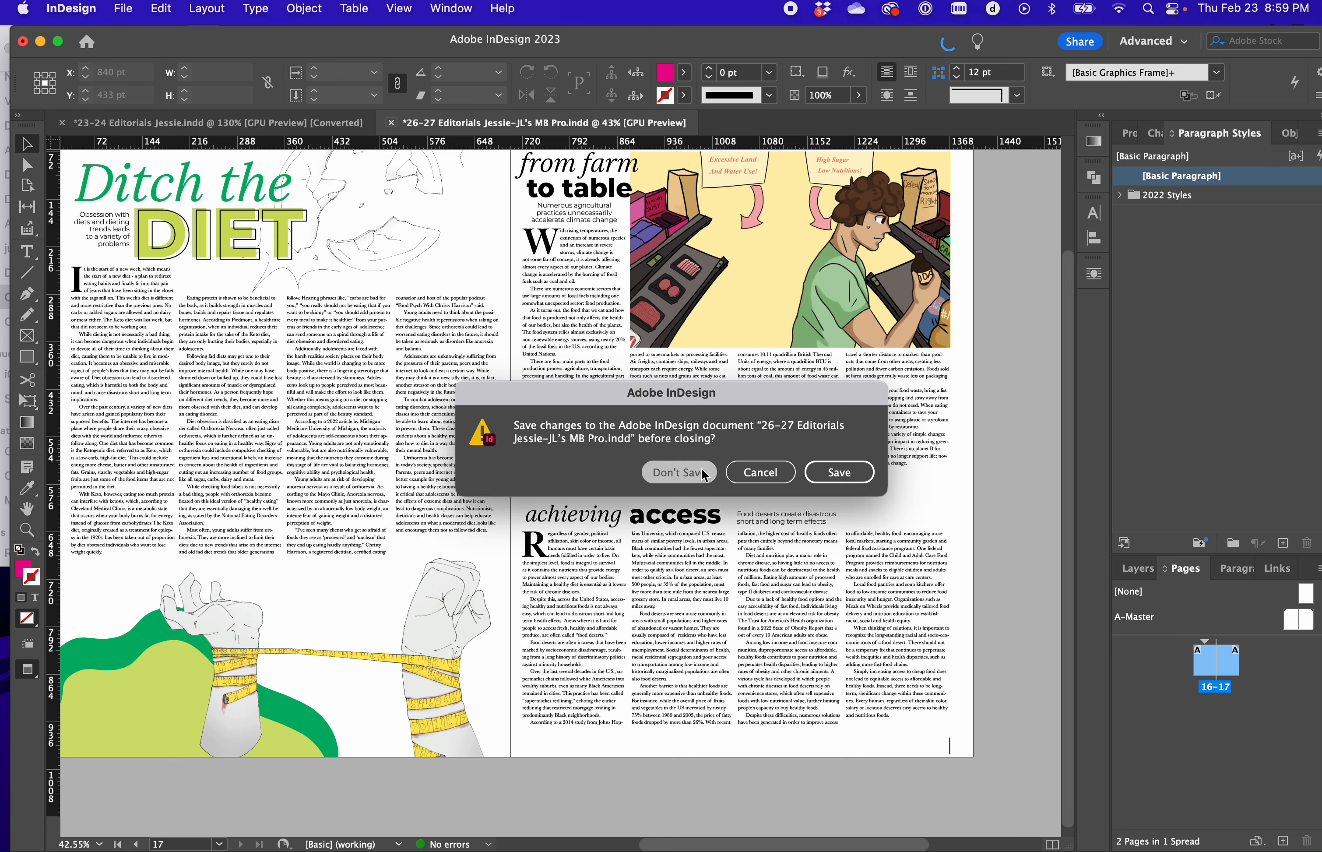
Switch to Finder and preview the ads, athlete nutrition and caffeine story files in the 2022 Third Quarter Issue folder
left_click(2, 118)
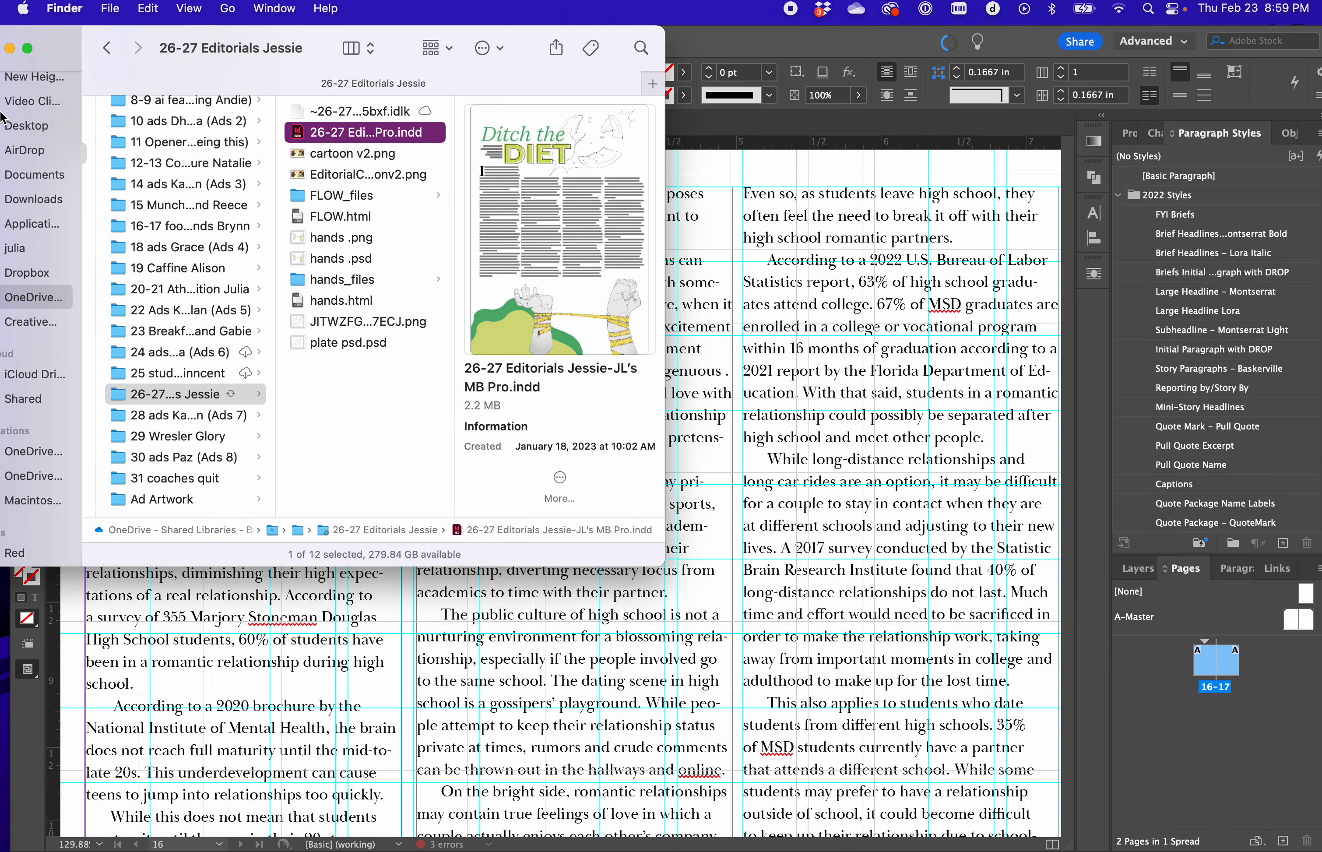
left_click(219, 350)
left_click(214, 373)
left_click(221, 310)
left_click(222, 289)
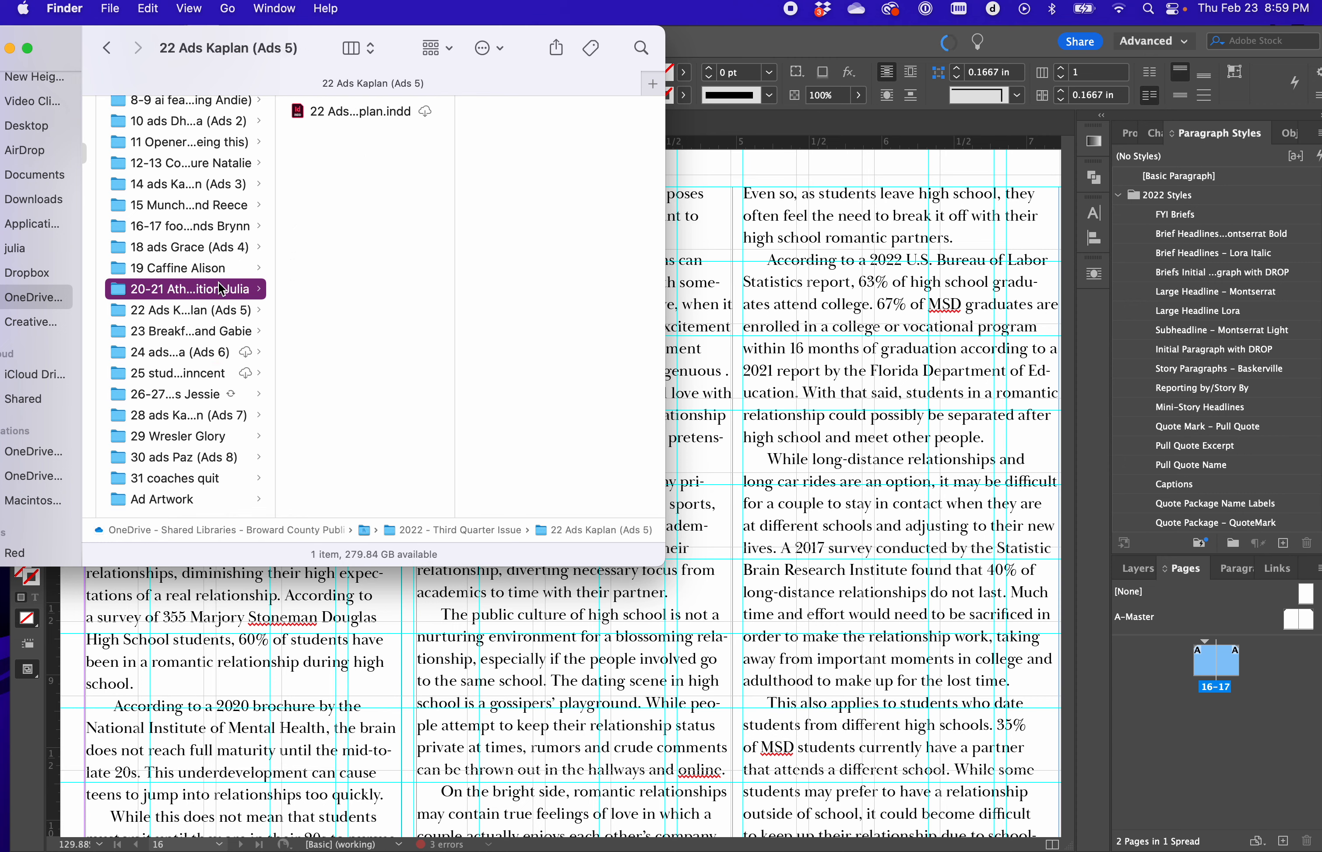
left_click(389, 111)
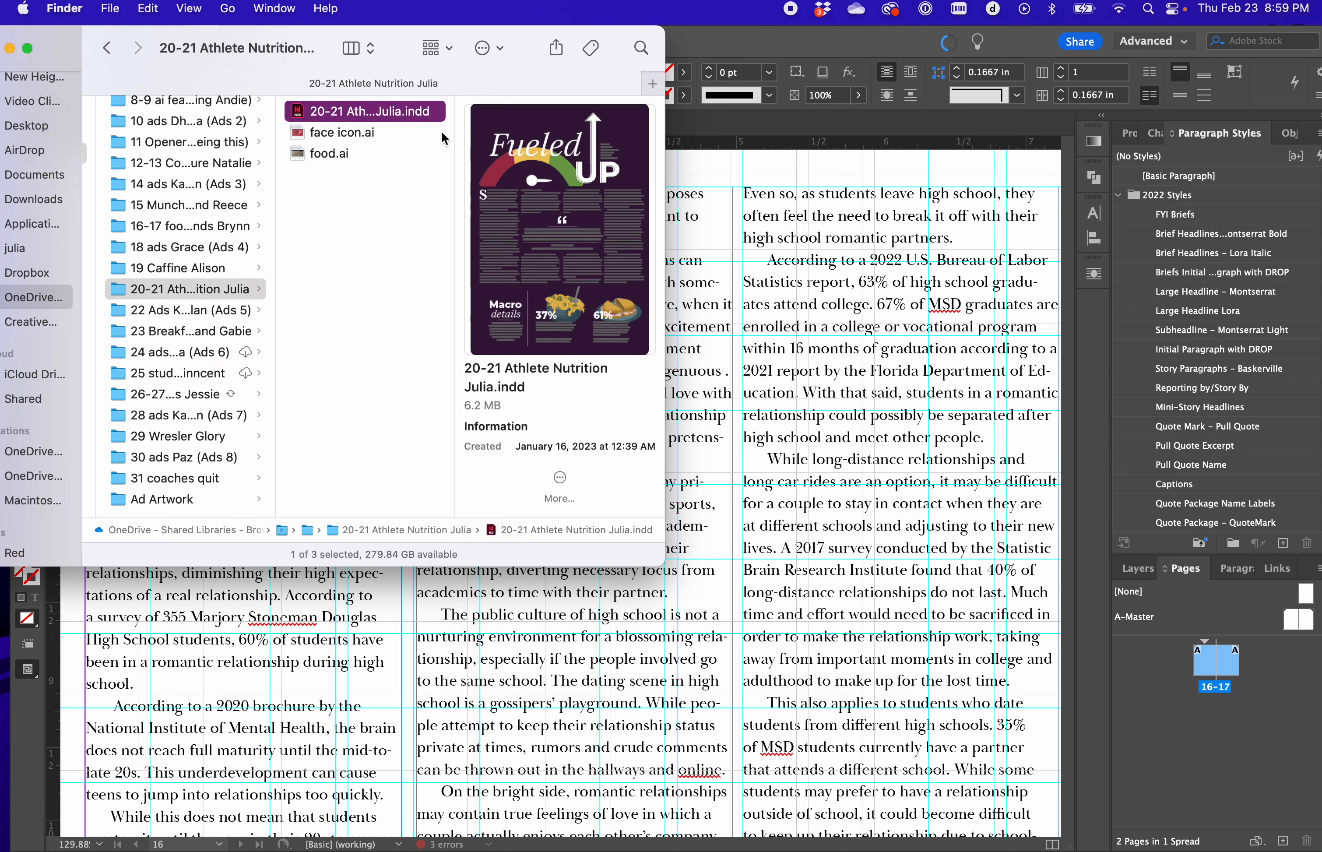
key("Left")
key("Up")
key("Up")
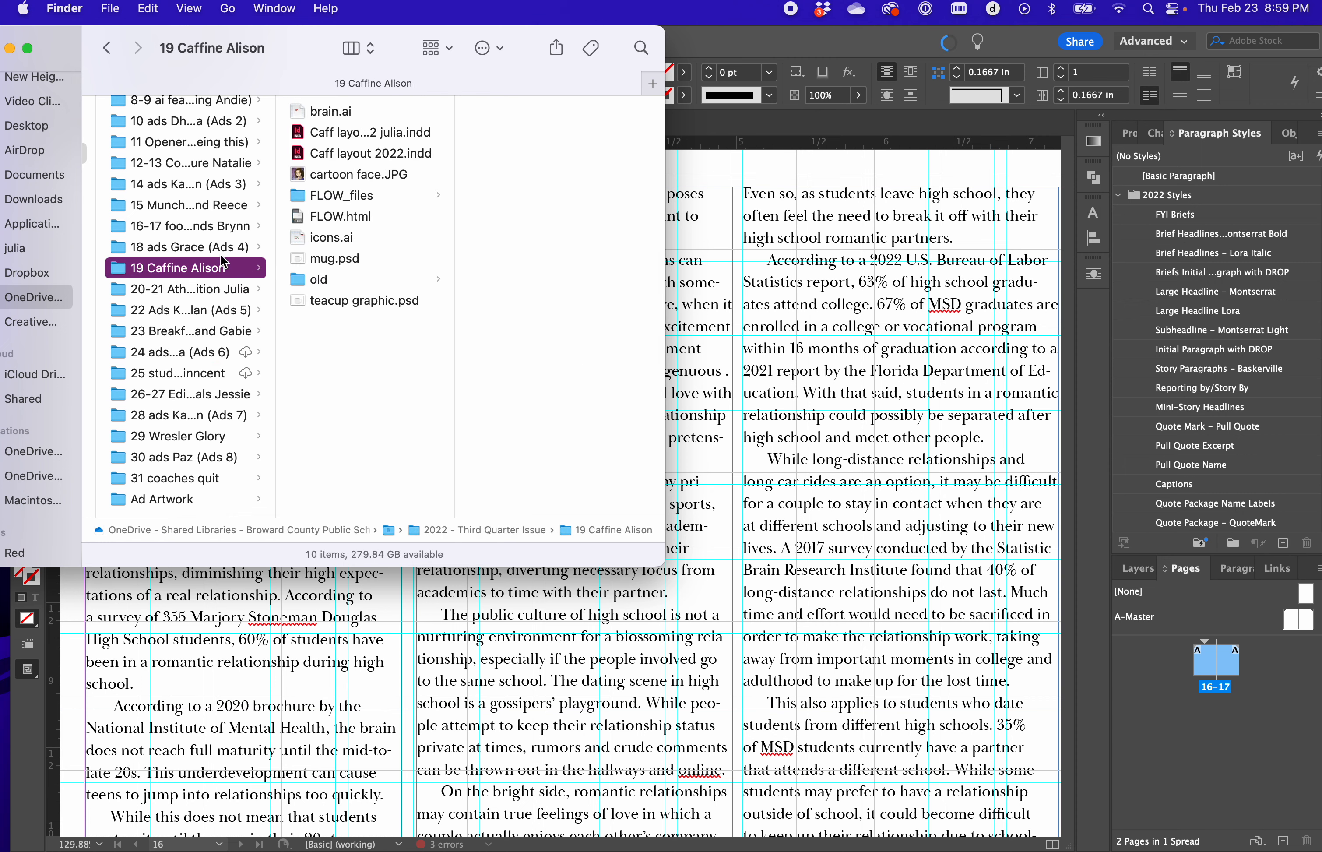
left_click(353, 114)
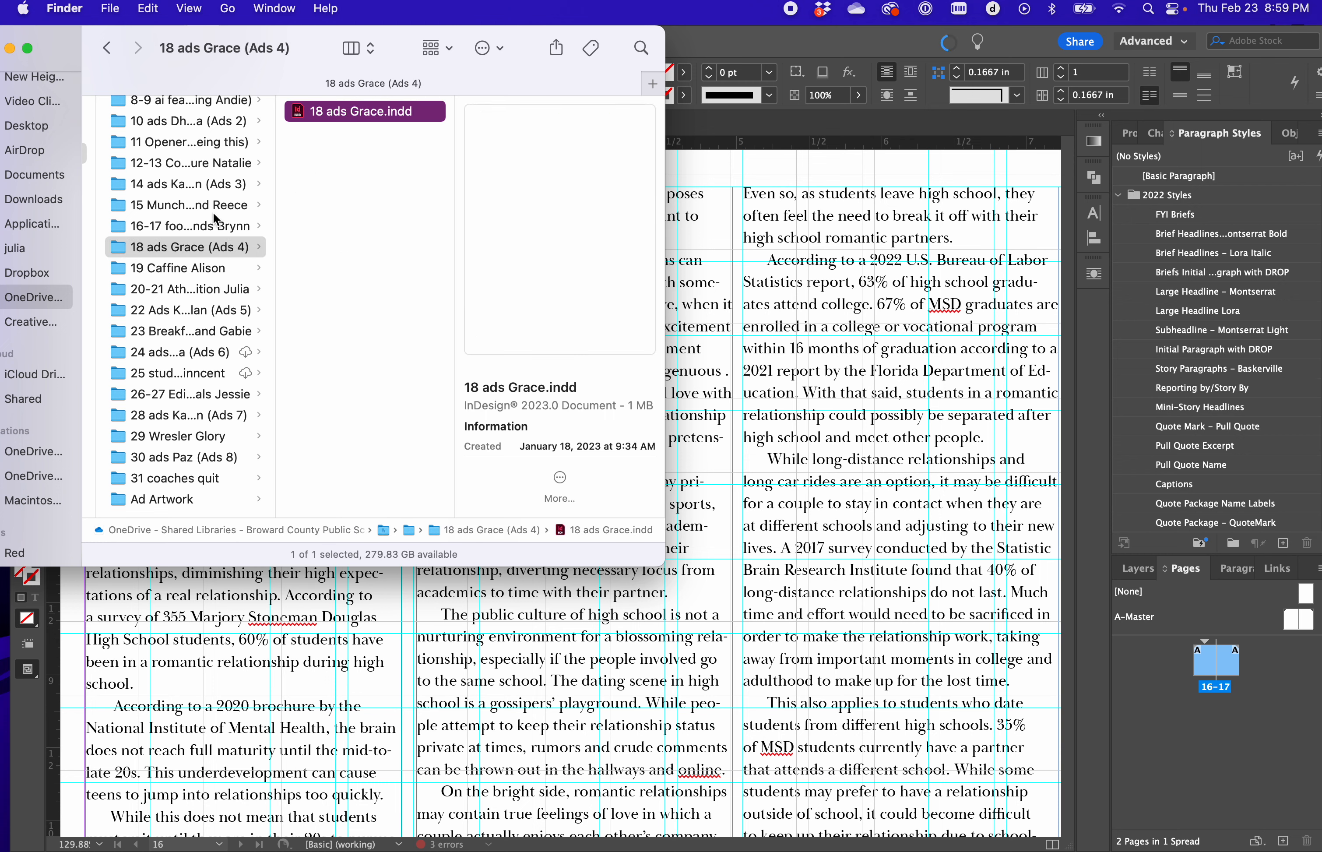
Preview the layouts in the earlier page folders of the issue, from page 15 back to the 8-9 AI feature
left_click(228, 205)
left_click(361, 111)
left_click(360, 155)
left_click(211, 184)
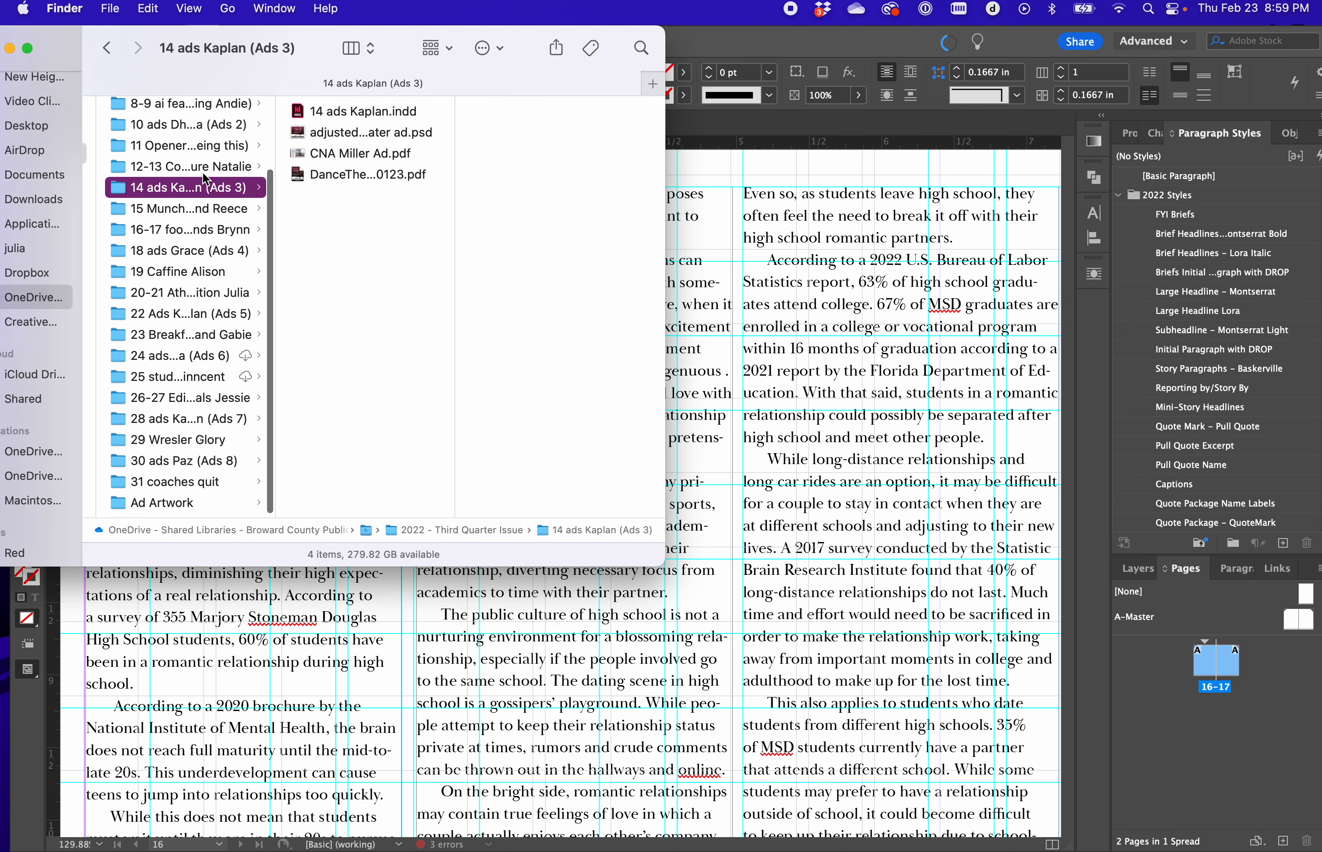
scroll(205, 178, "up", 4)
left_click(200, 206)
left_click(200, 198)
left_click(358, 111)
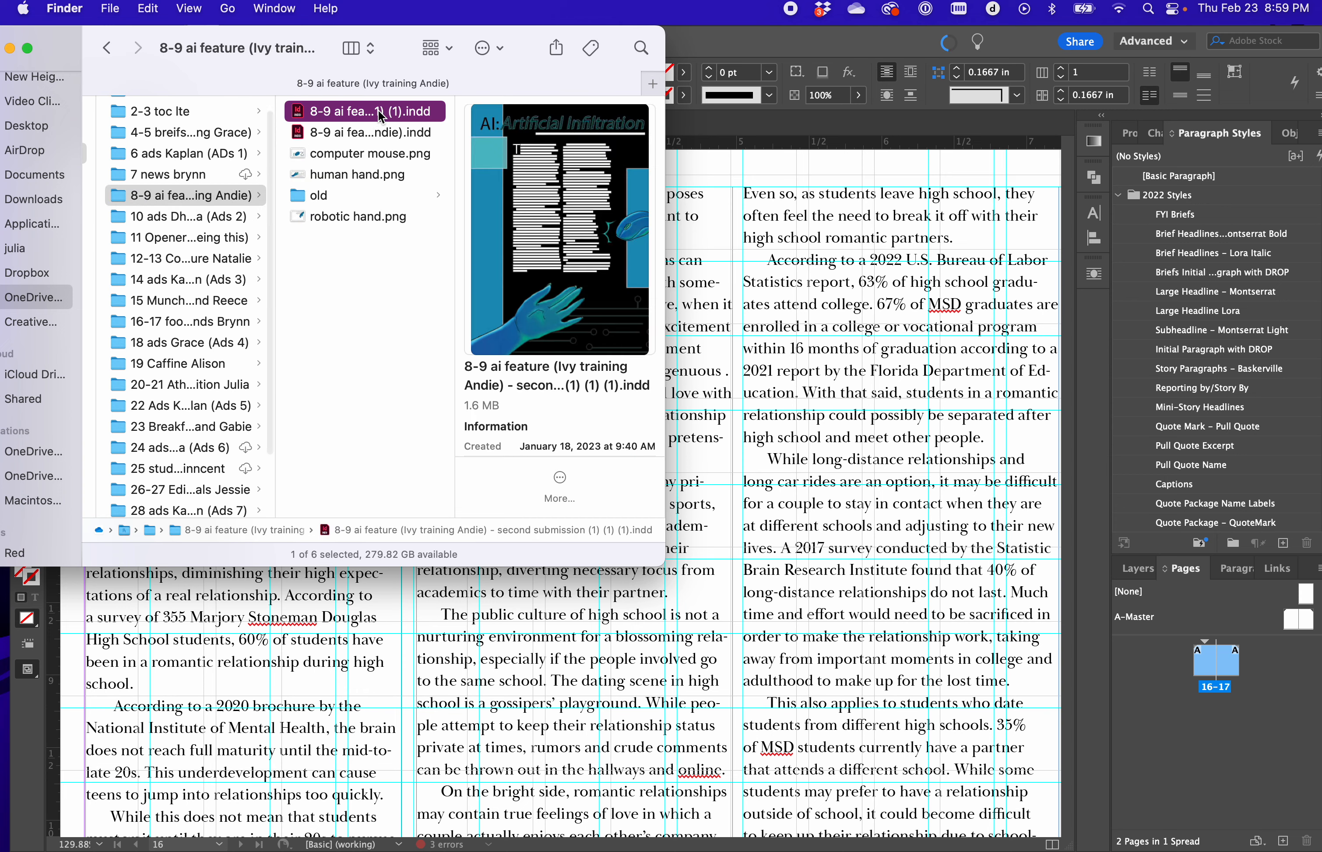
left_click(389, 133)
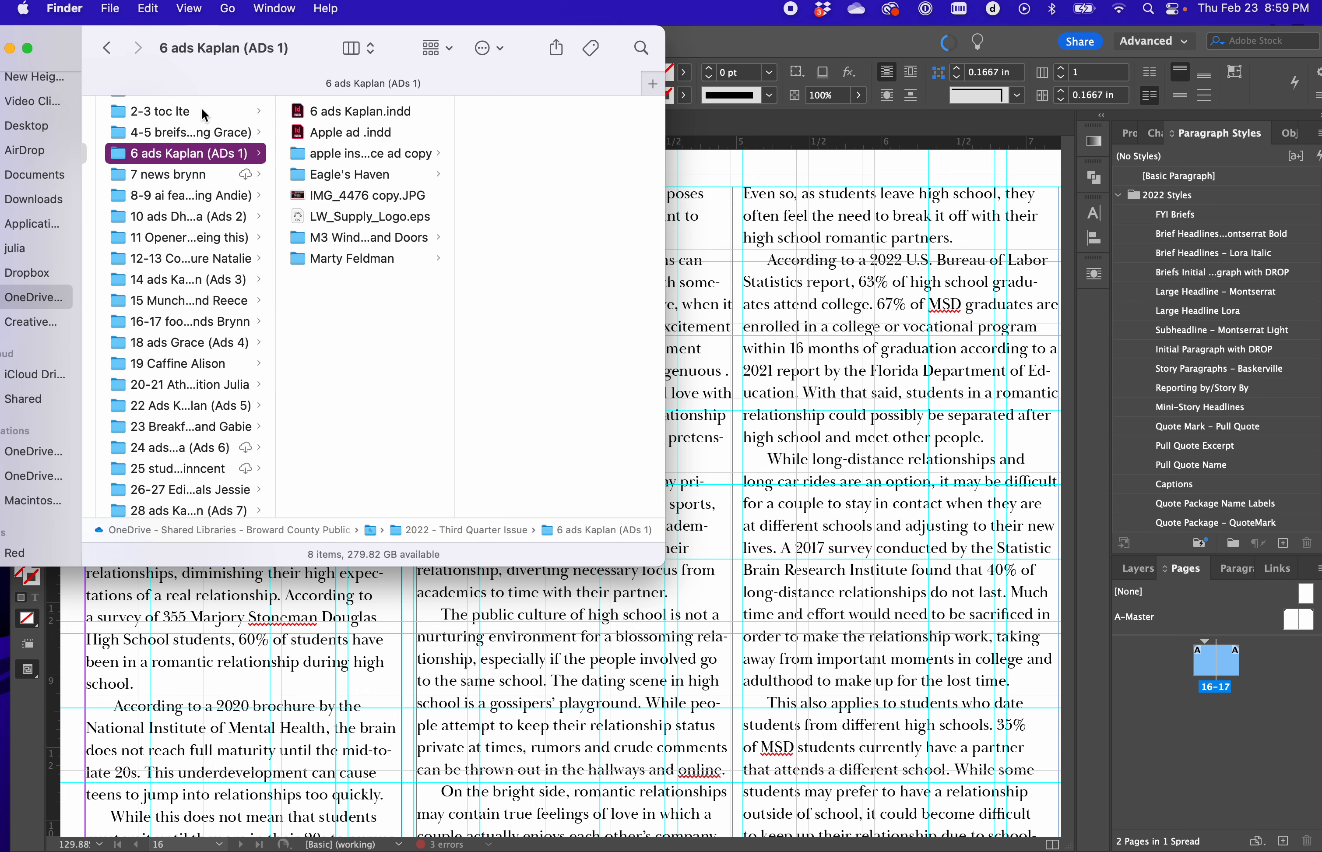
Check the page 6 ads and 4-5 briefs folders, followed by the page 28 to 30 folders, for layout files
scroll(192, 134, "up", 1)
left_click(199, 153)
scroll(191, 273, "down", 5)
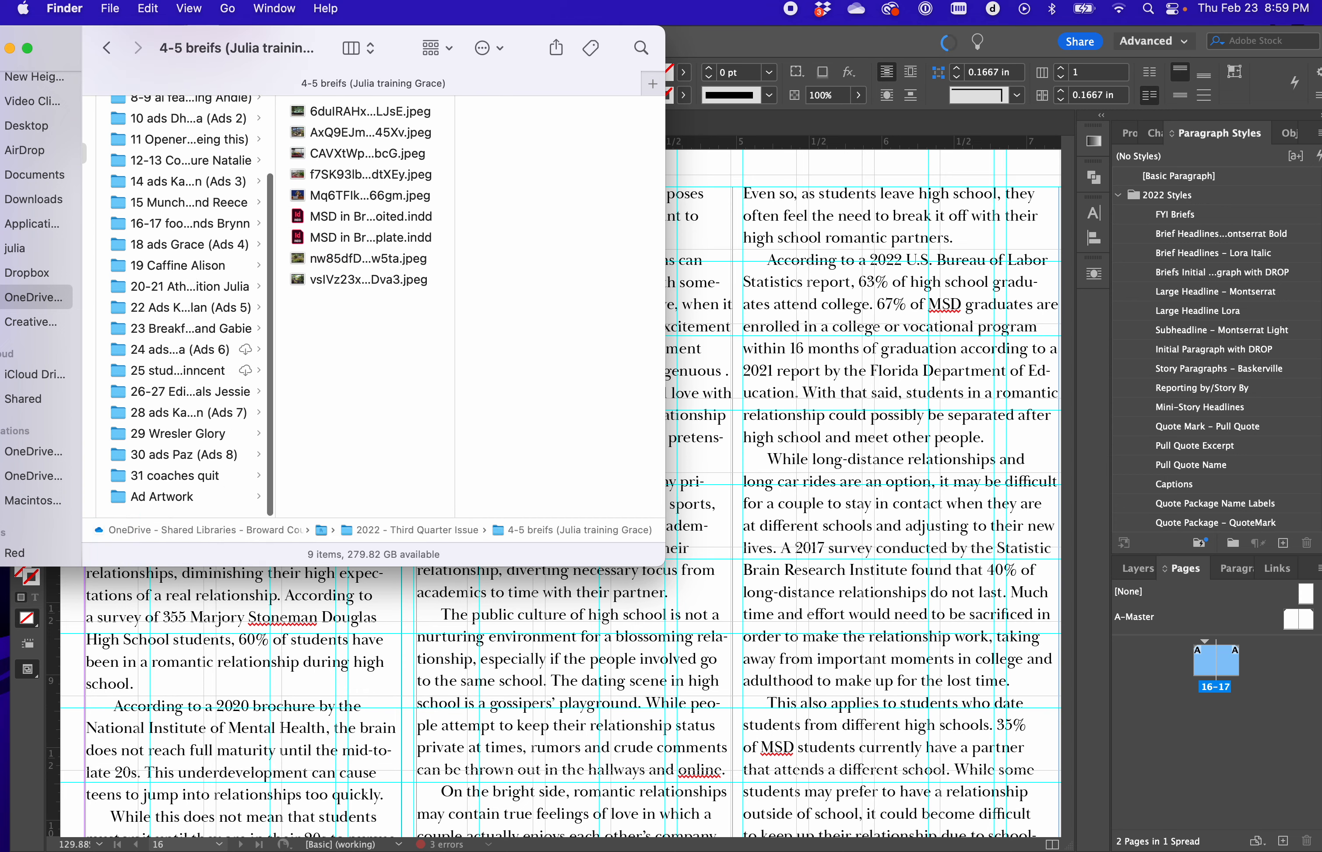
left_click(213, 420)
left_click(213, 453)
left_click(219, 436)
left_click(389, 159)
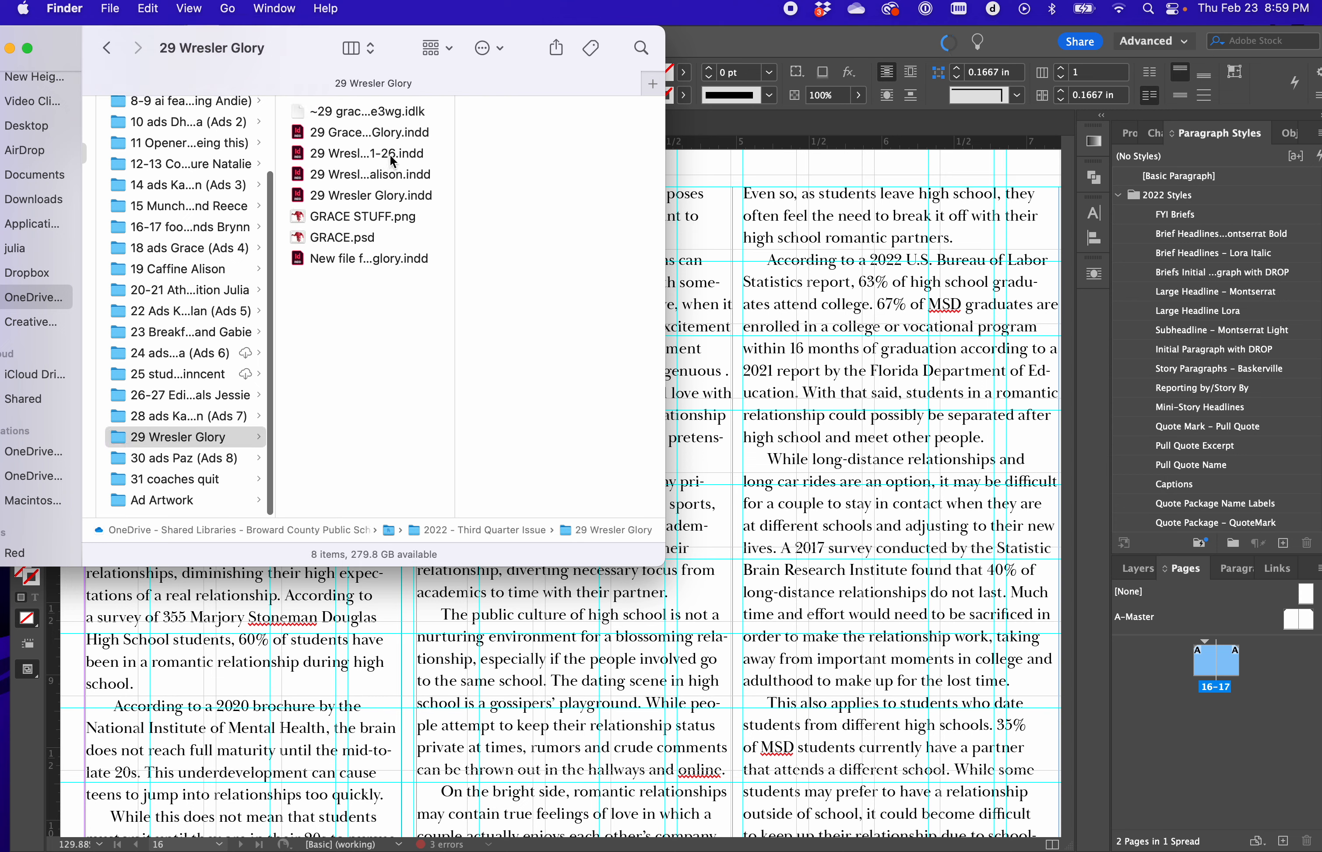
Preview the files in the 31 coaches quit folder and open "coaches quit .indd" in InDesign
left_click(192, 486)
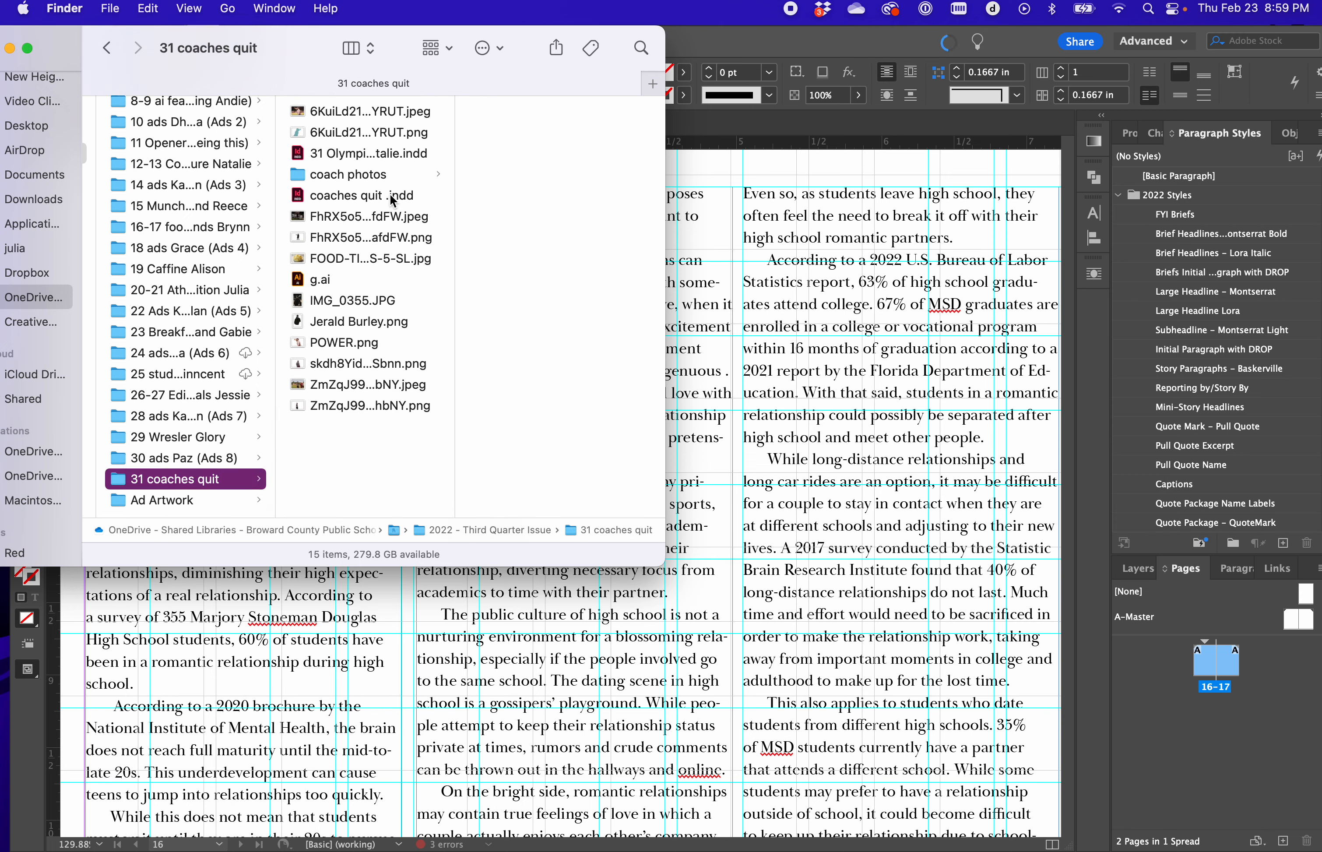
left_click(390, 197)
key("Up")
key("Up")
key("Up")
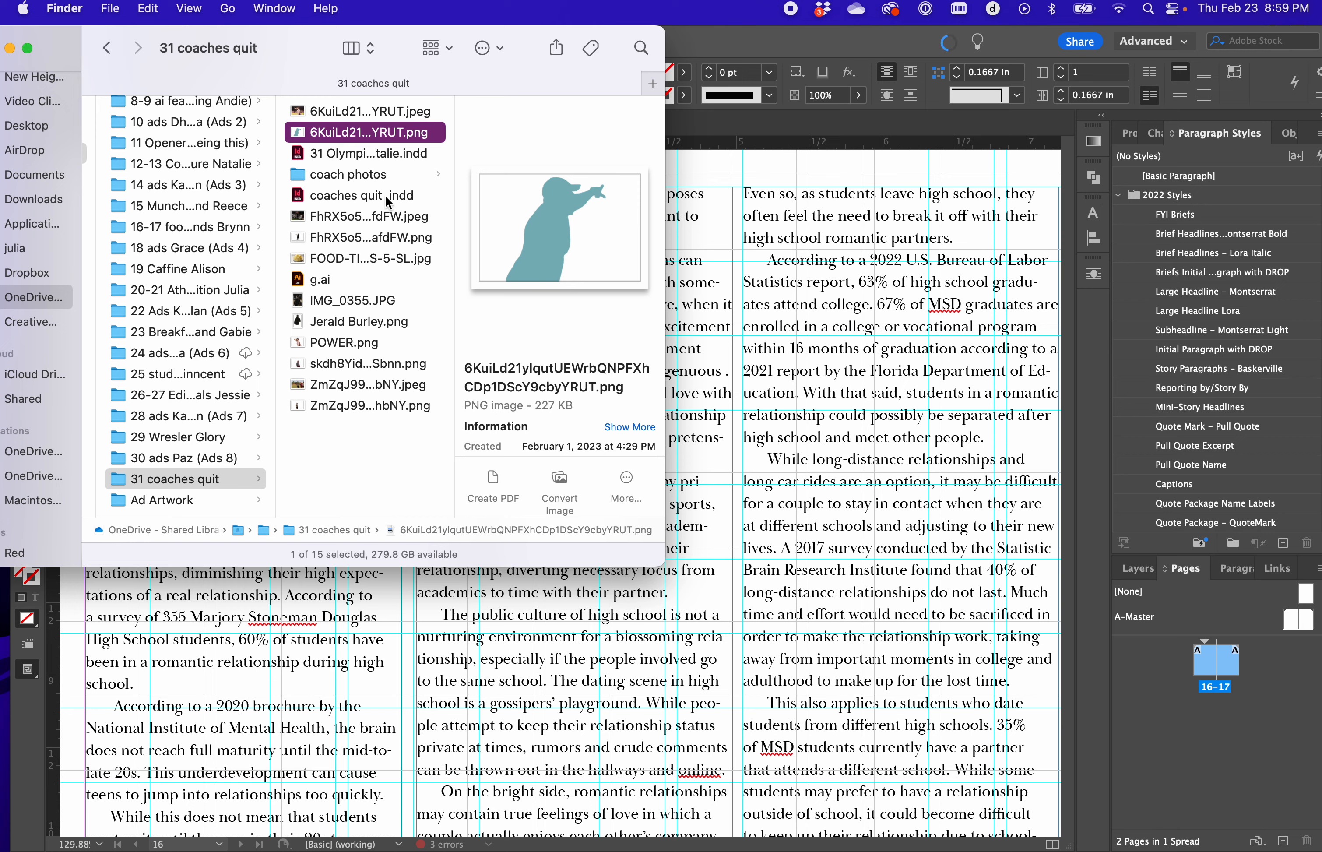
left_click(389, 200)
scroll(565, 190, "down", 3)
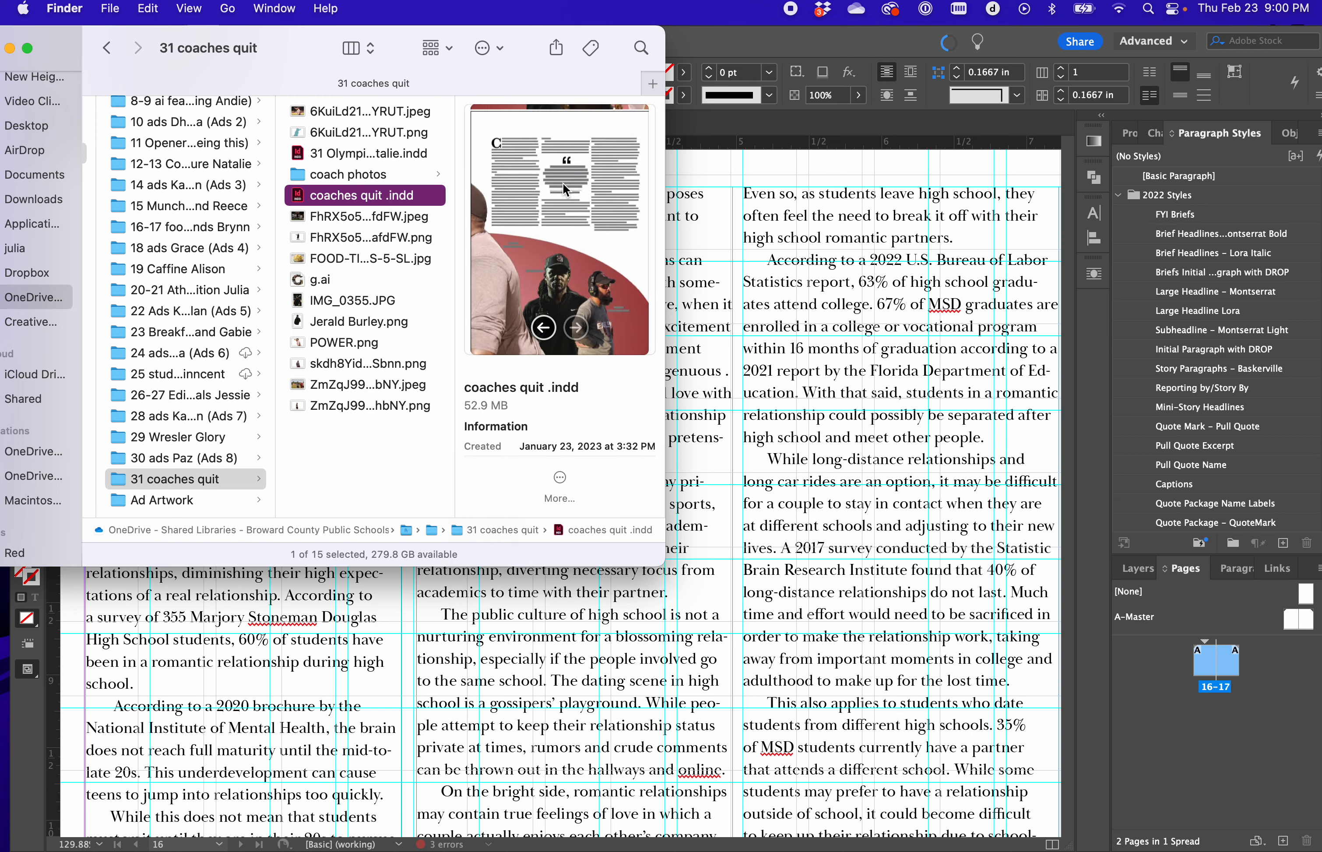
double_click(413, 196)
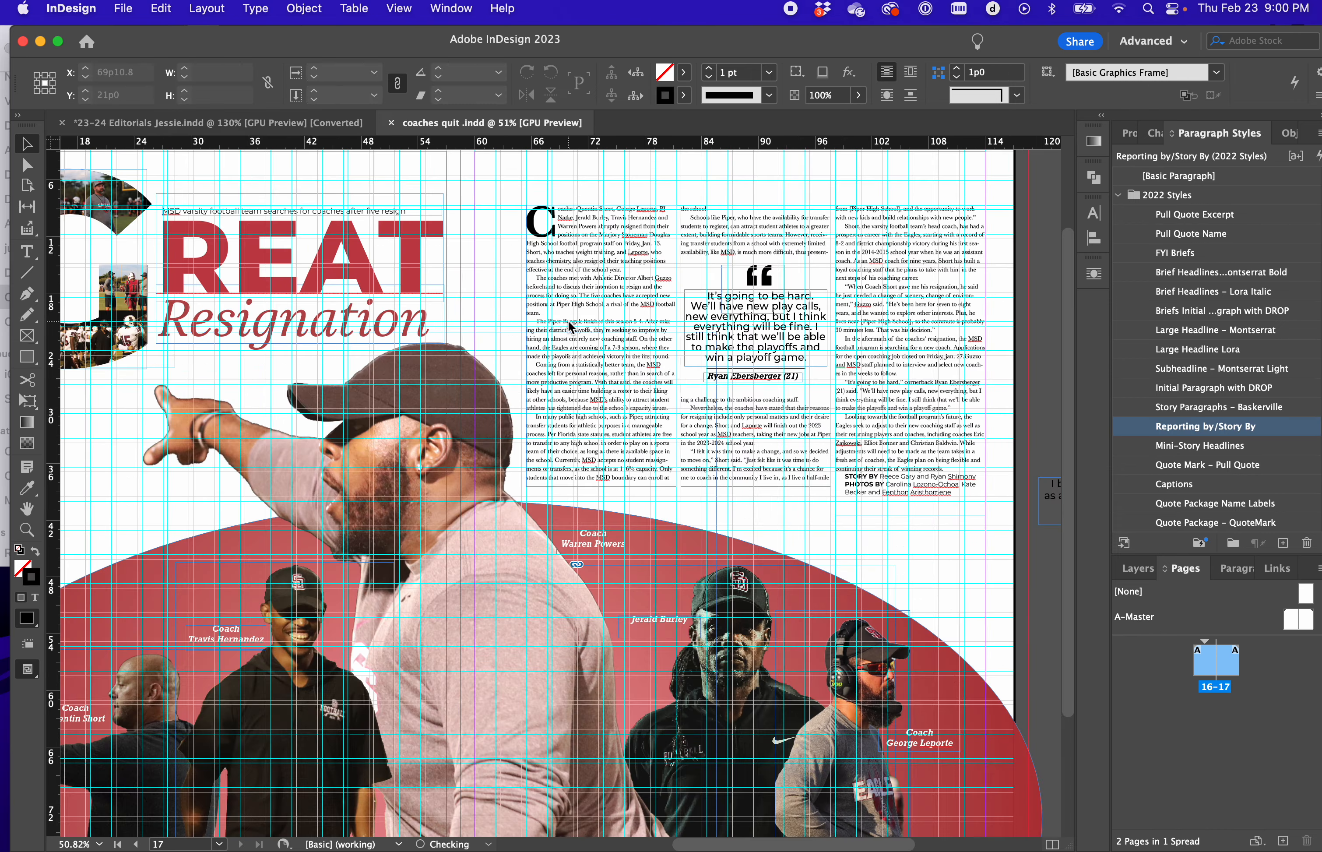
Copy the grouped pull quote from the coaches story's text columns and close the document without saving changes
scroll(773, 326, "down", 5)
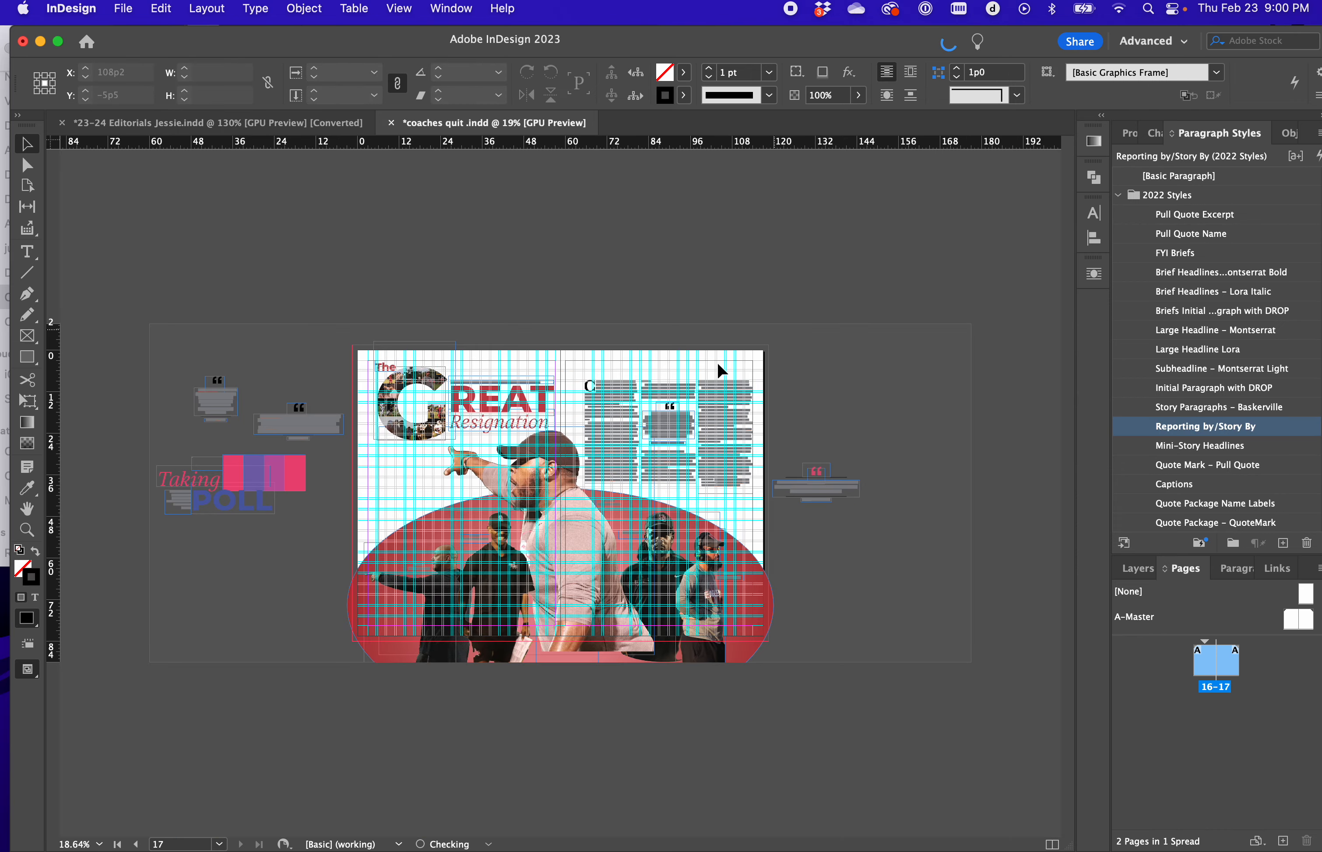
scroll(676, 430, "up", 3)
left_click(674, 416)
left_click(801, 362)
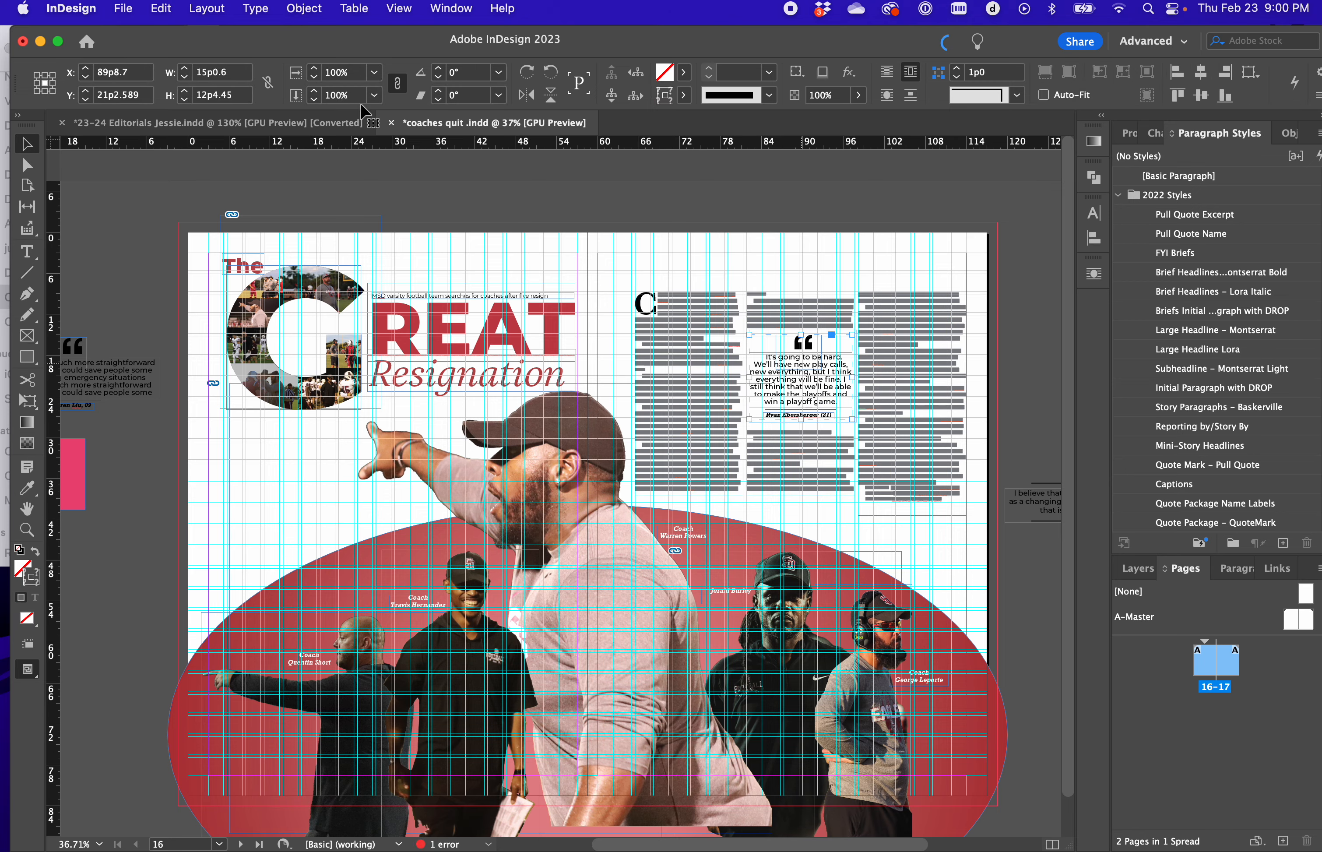
left_click(391, 123)
left_click(679, 472)
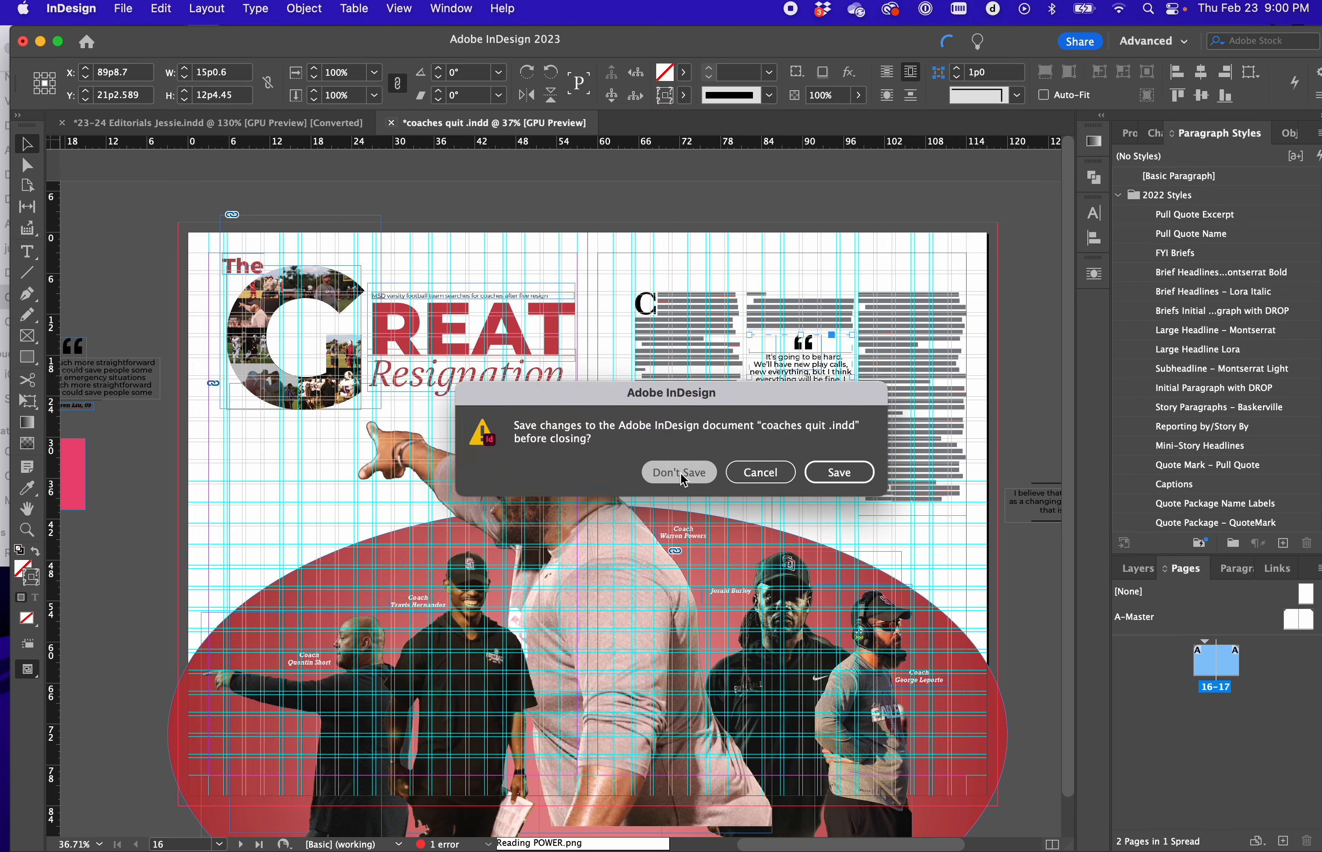
Paste the pull quote into the relationships story and nudge it right until it straddles the two middle text columns
scroll(407, 307, "up", 3)
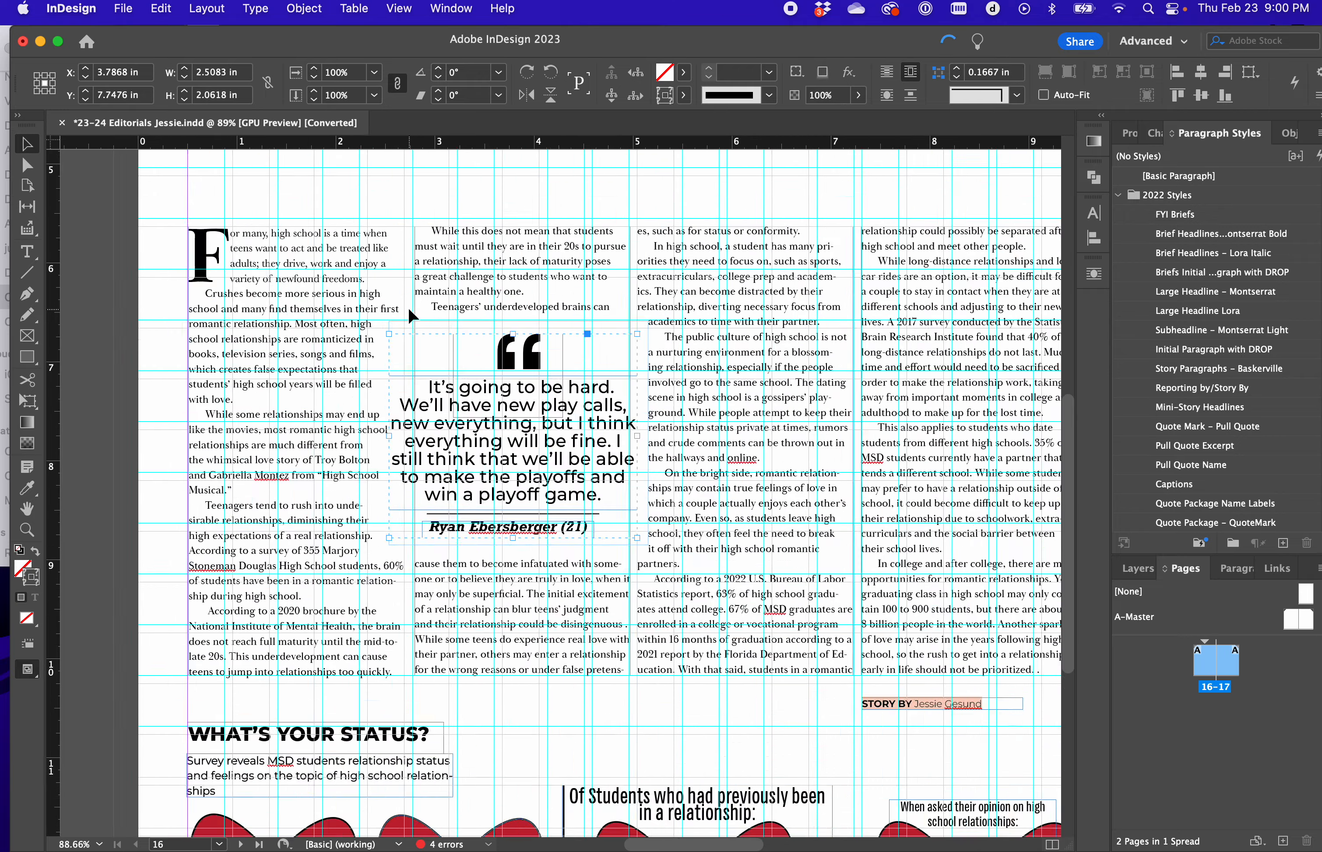
key("shift+Right")
key("shift+Right")
key("shift+Right")
key("shift+Right")
key("shift+Right")
key("shift+Right")
key("shift+Right")
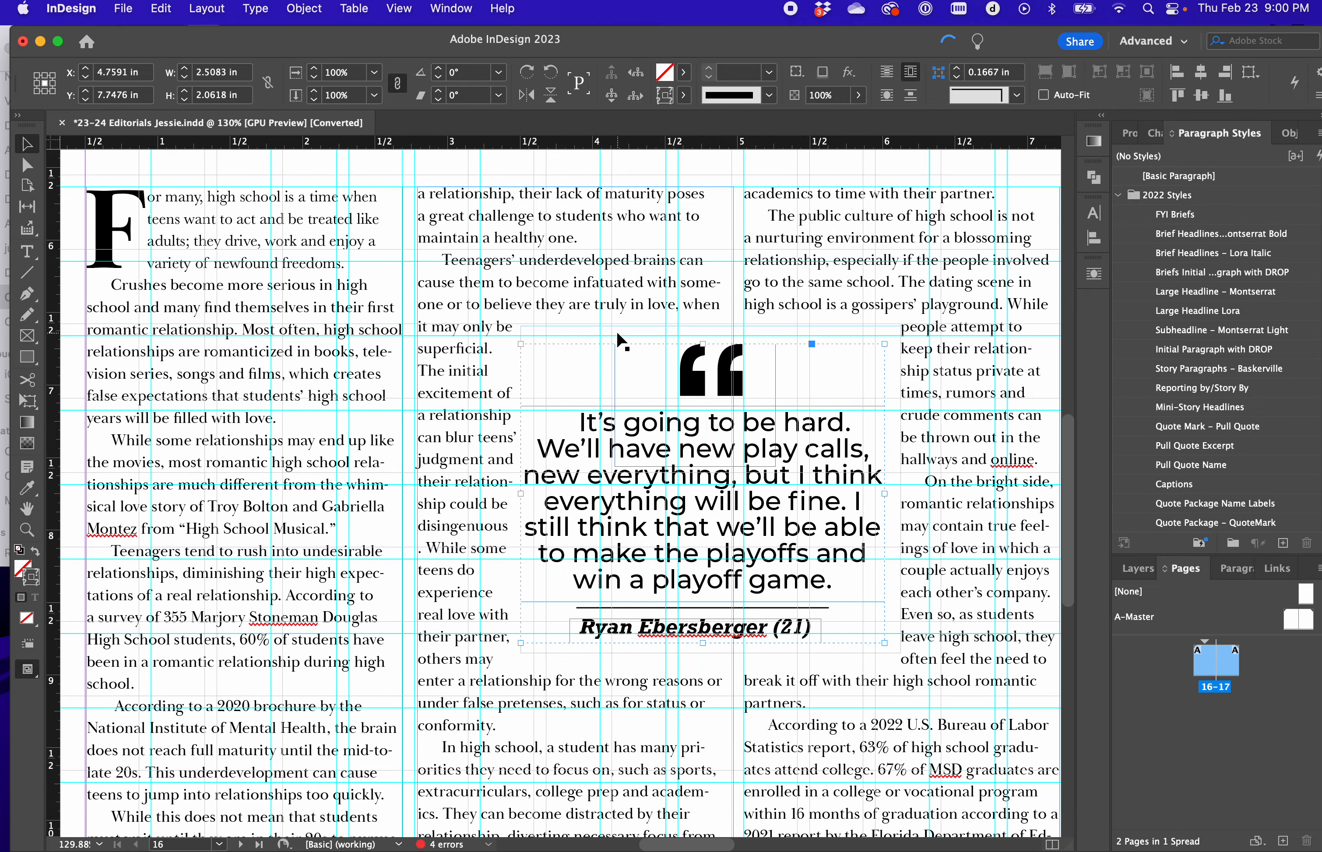
key("Right")
Center the pull quote group horizontally on the two middle text columns of the relationships story
scroll(620, 340, "down", 4)
left_click(774, 240)
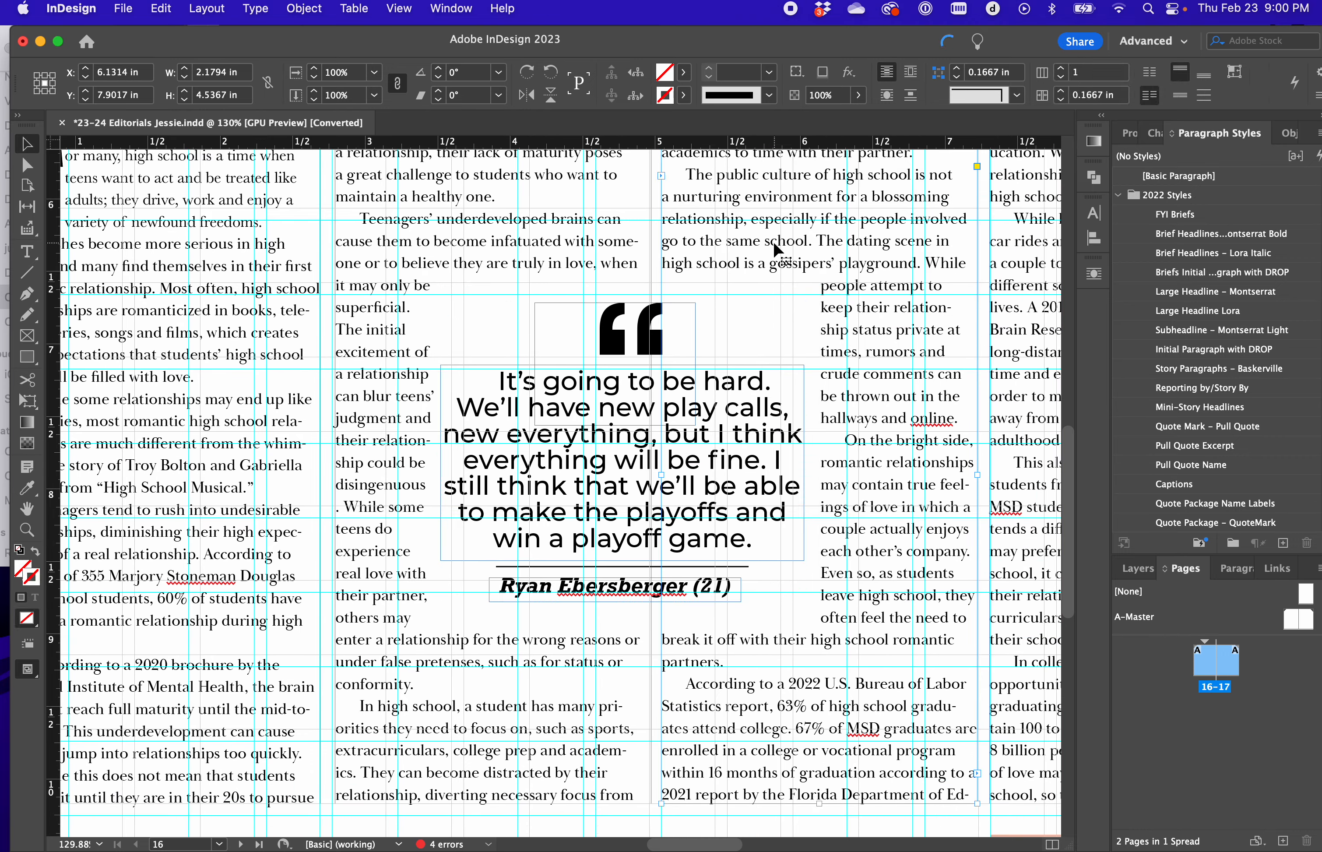
left_click_drag(694, 186, 782, 237)
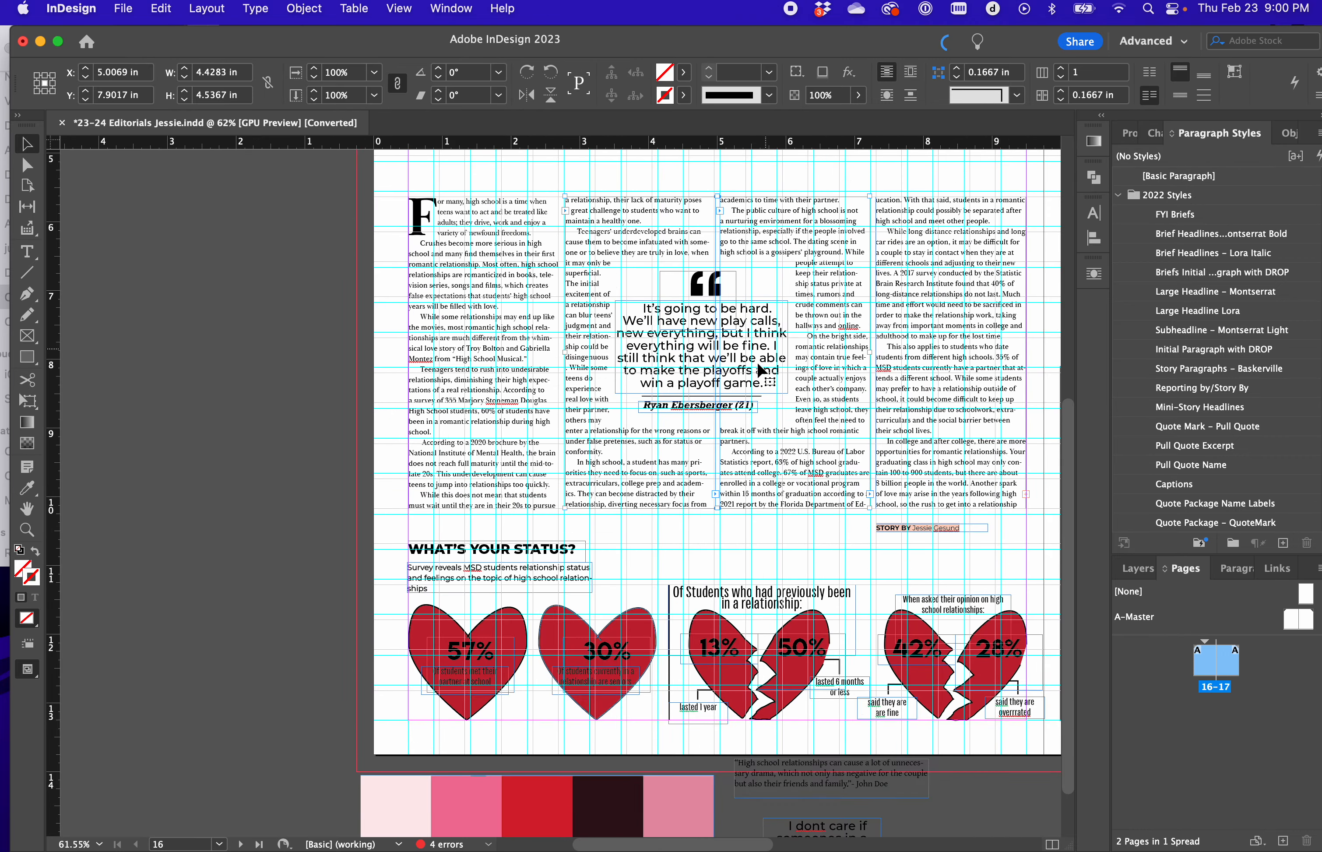
left_click(752, 357)
left_click(757, 366, "shift")
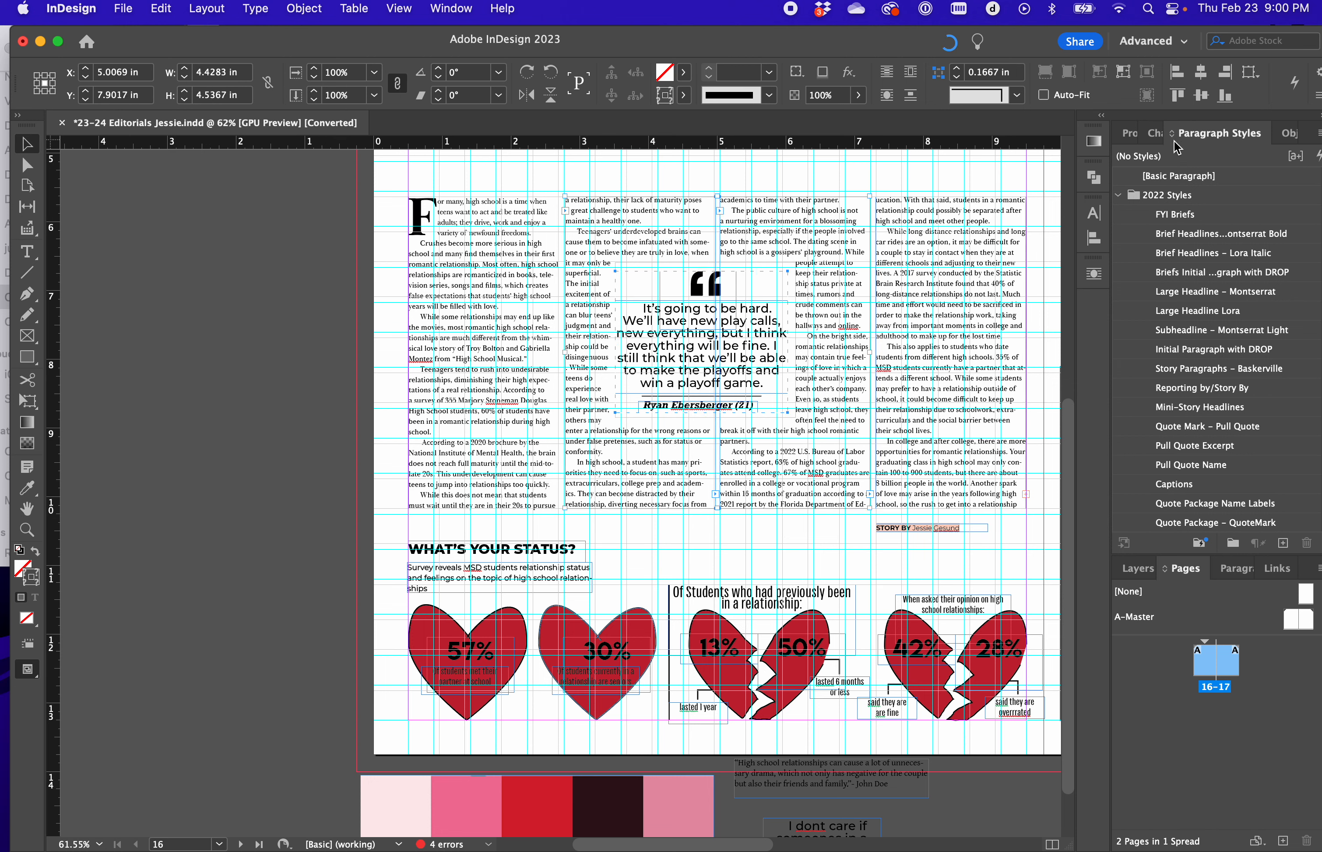
left_click(1128, 134)
scroll(1182, 386, "down", 5)
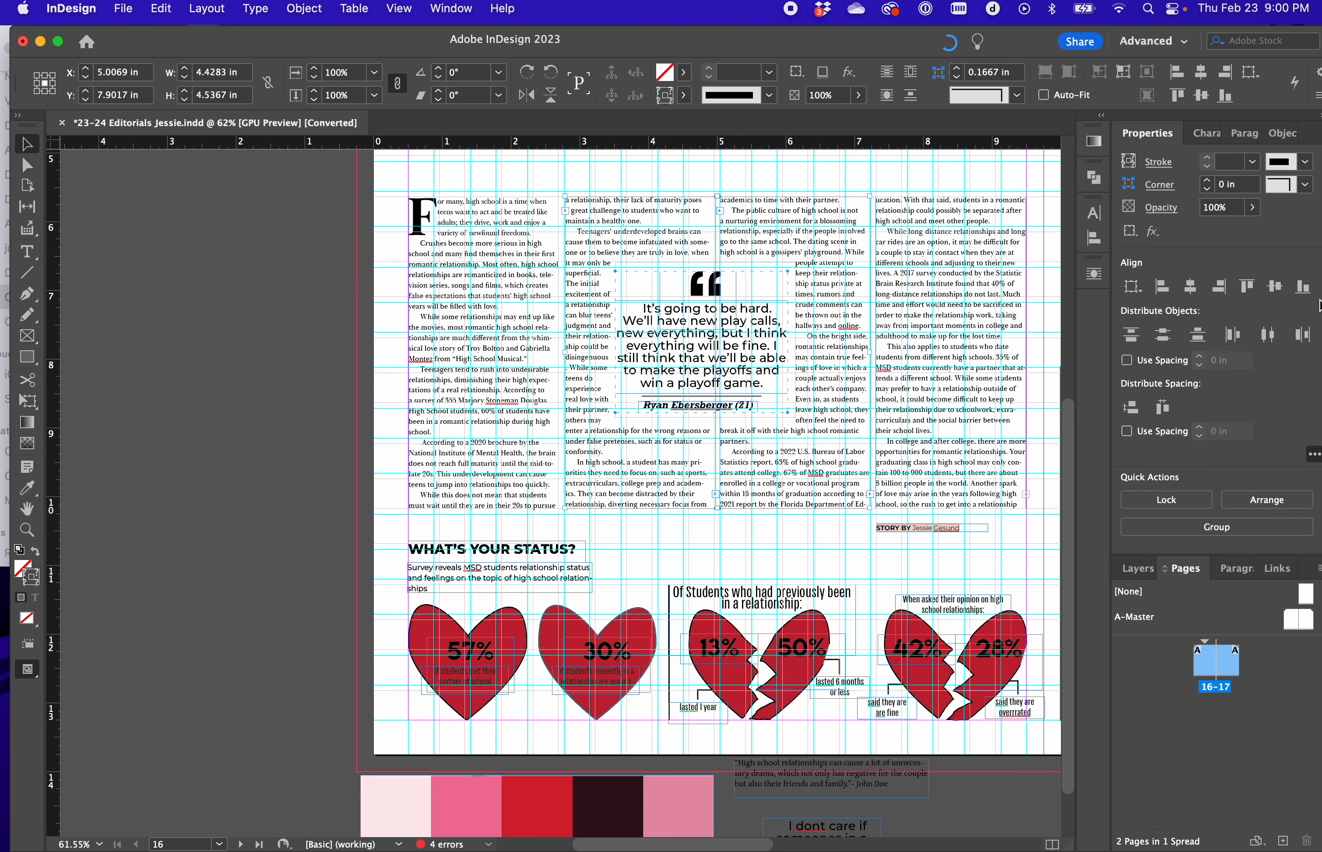
left_click(1162, 406)
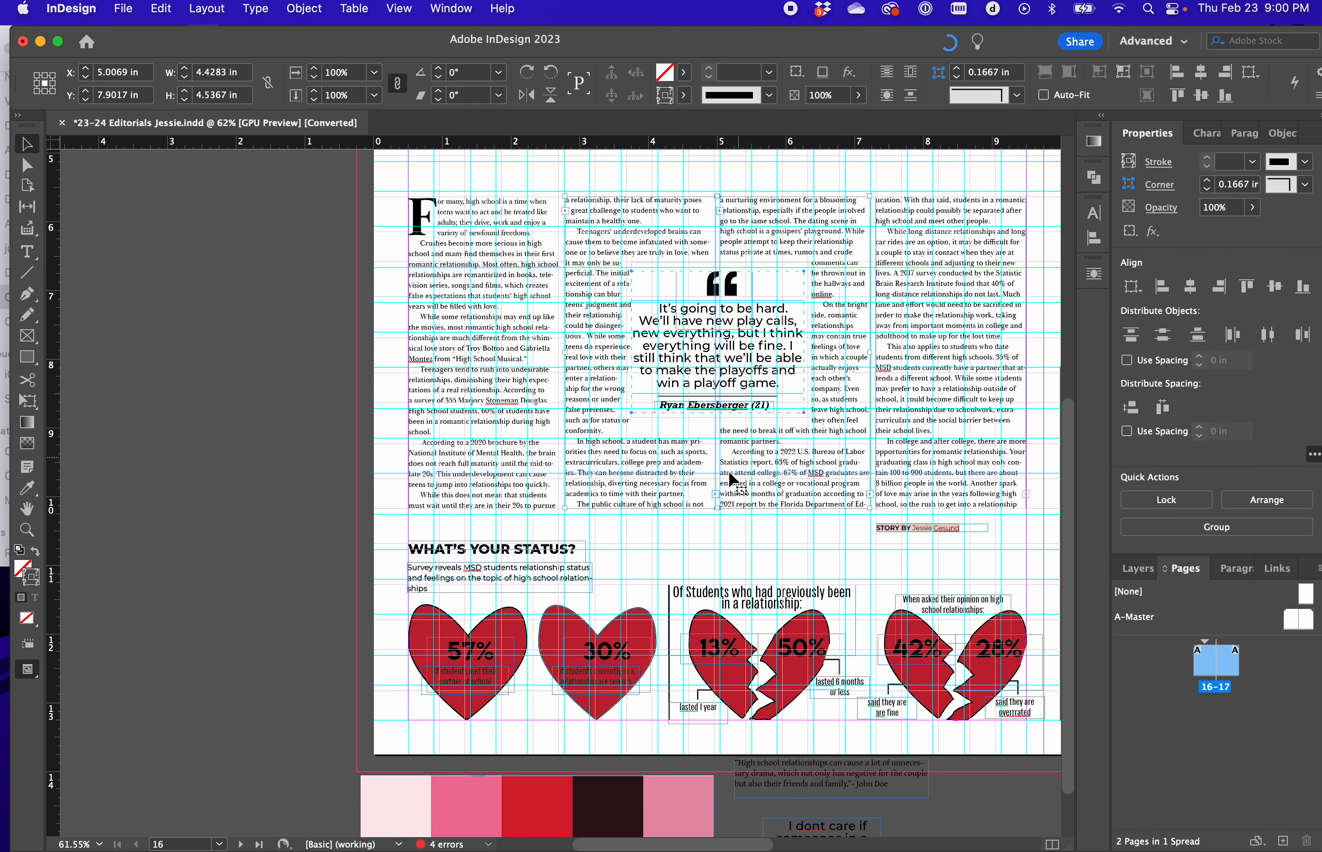
Select the pull quote group up close and switch the page view to Preview mode
left_click(724, 552)
scroll(724, 551, "up", 3, "alt")
left_click(695, 325)
scroll(695, 324, "up", 4, "alt")
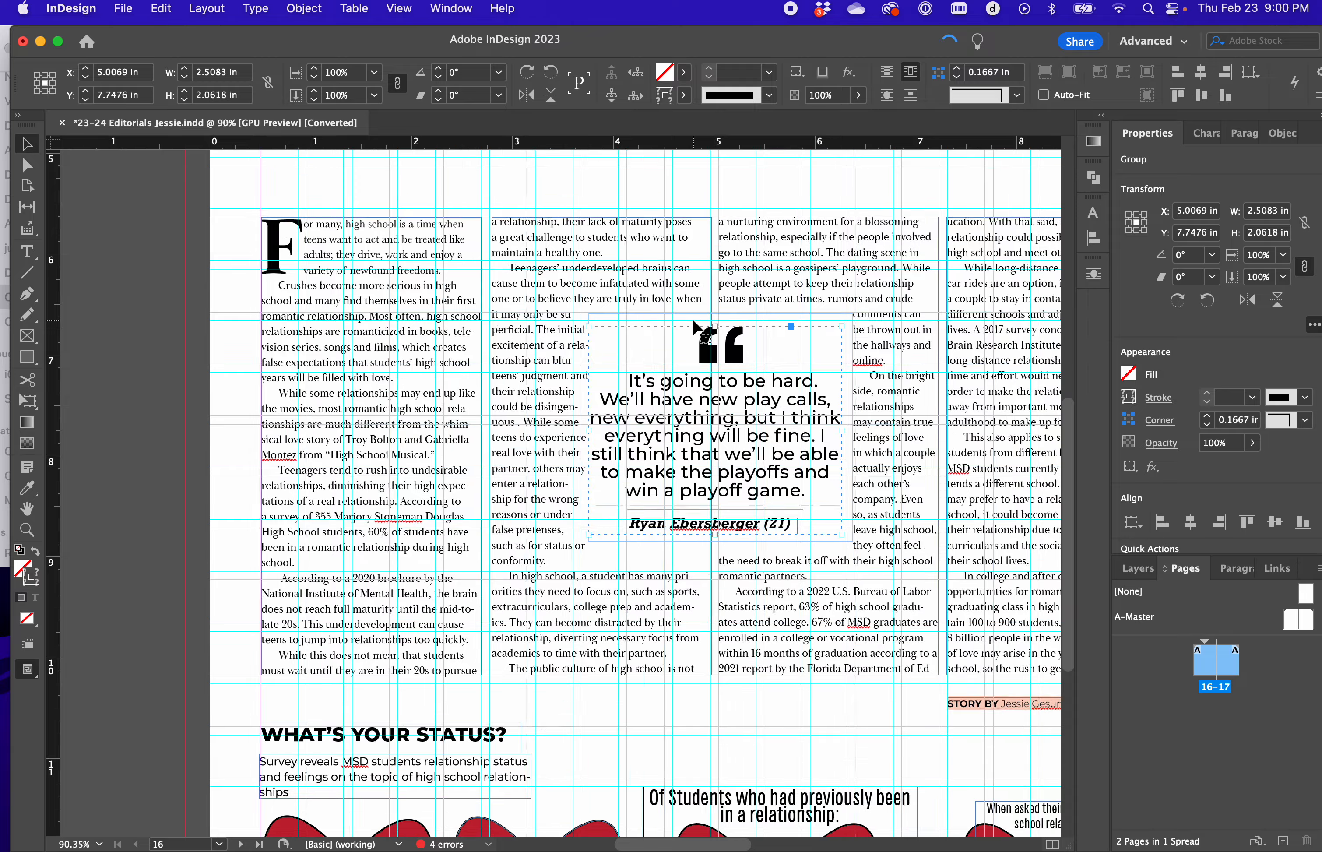
key("w")
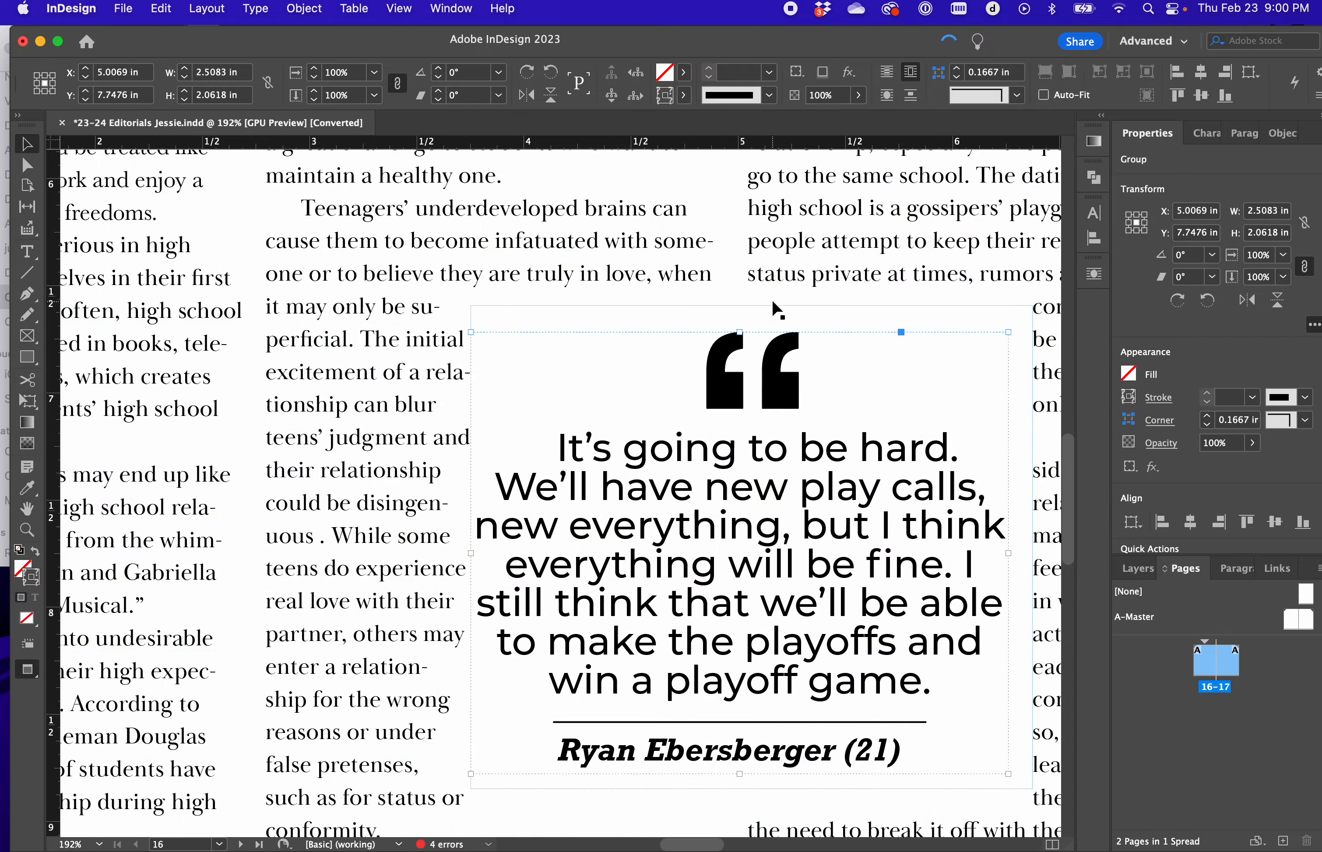
Nudge the quotation mark frame inside the pull quote group slightly left, to an X position of 4.9151 in
left_click(829, 247)
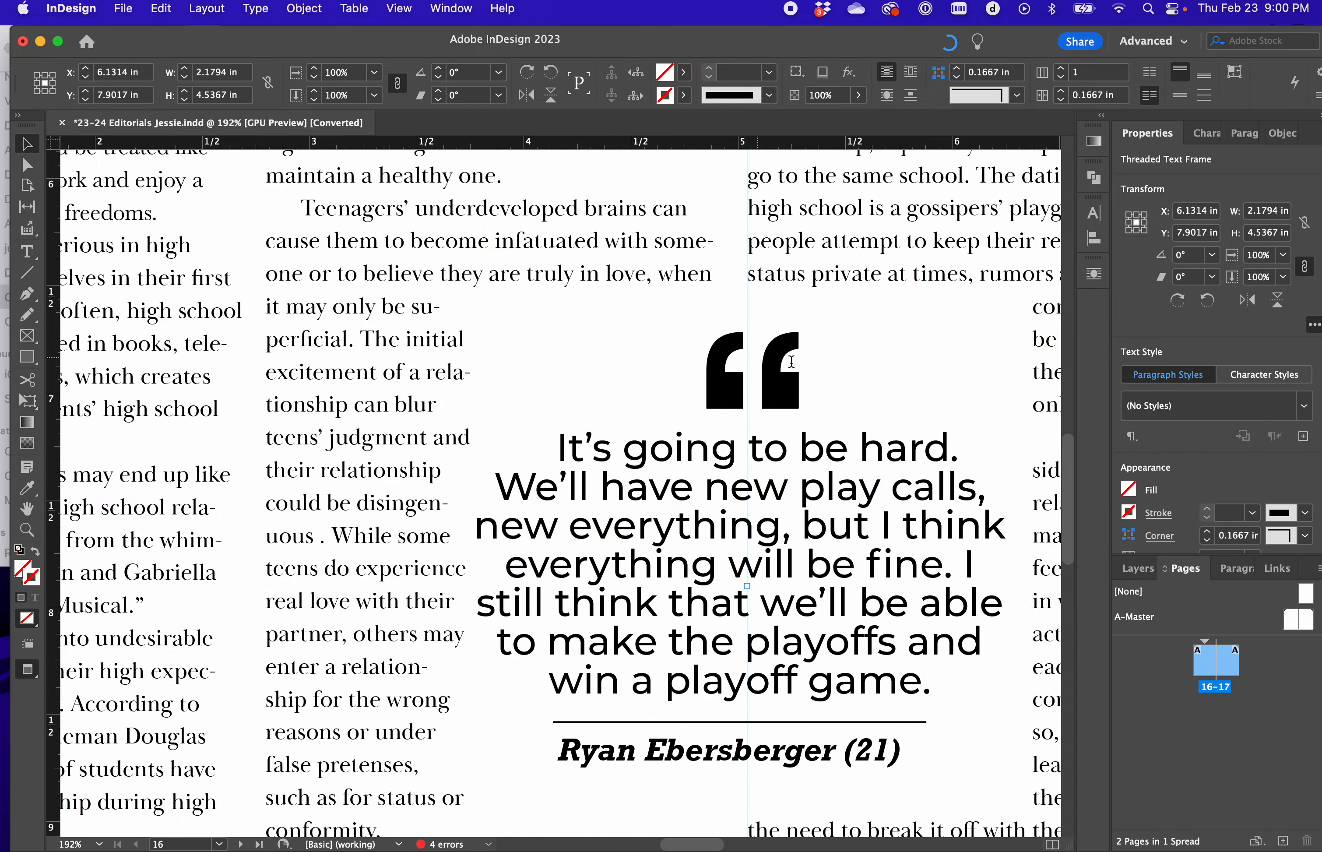
double_click(788, 355)
key("Escape")
left_click(718, 368)
left_click(722, 378)
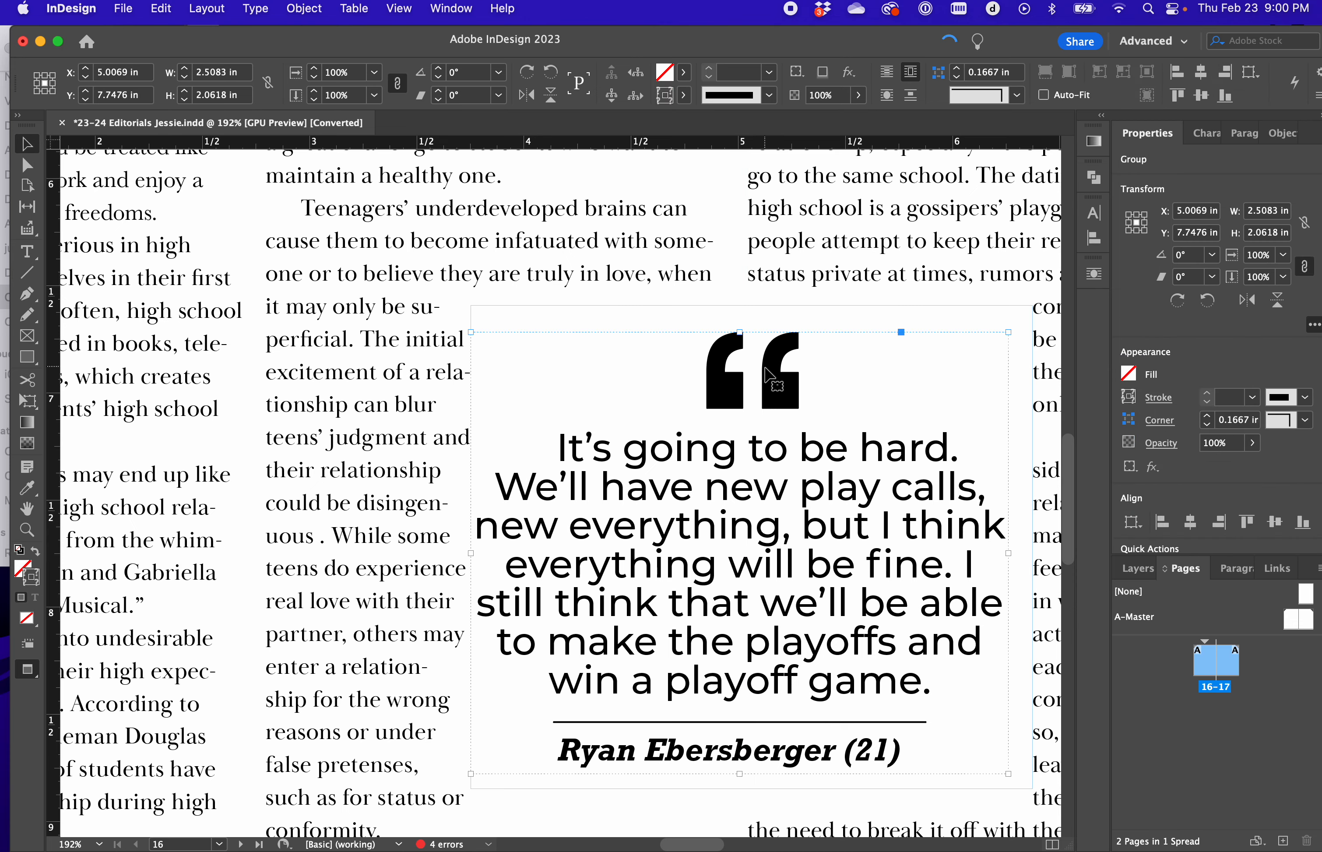
double_click(769, 375)
left_click(829, 215)
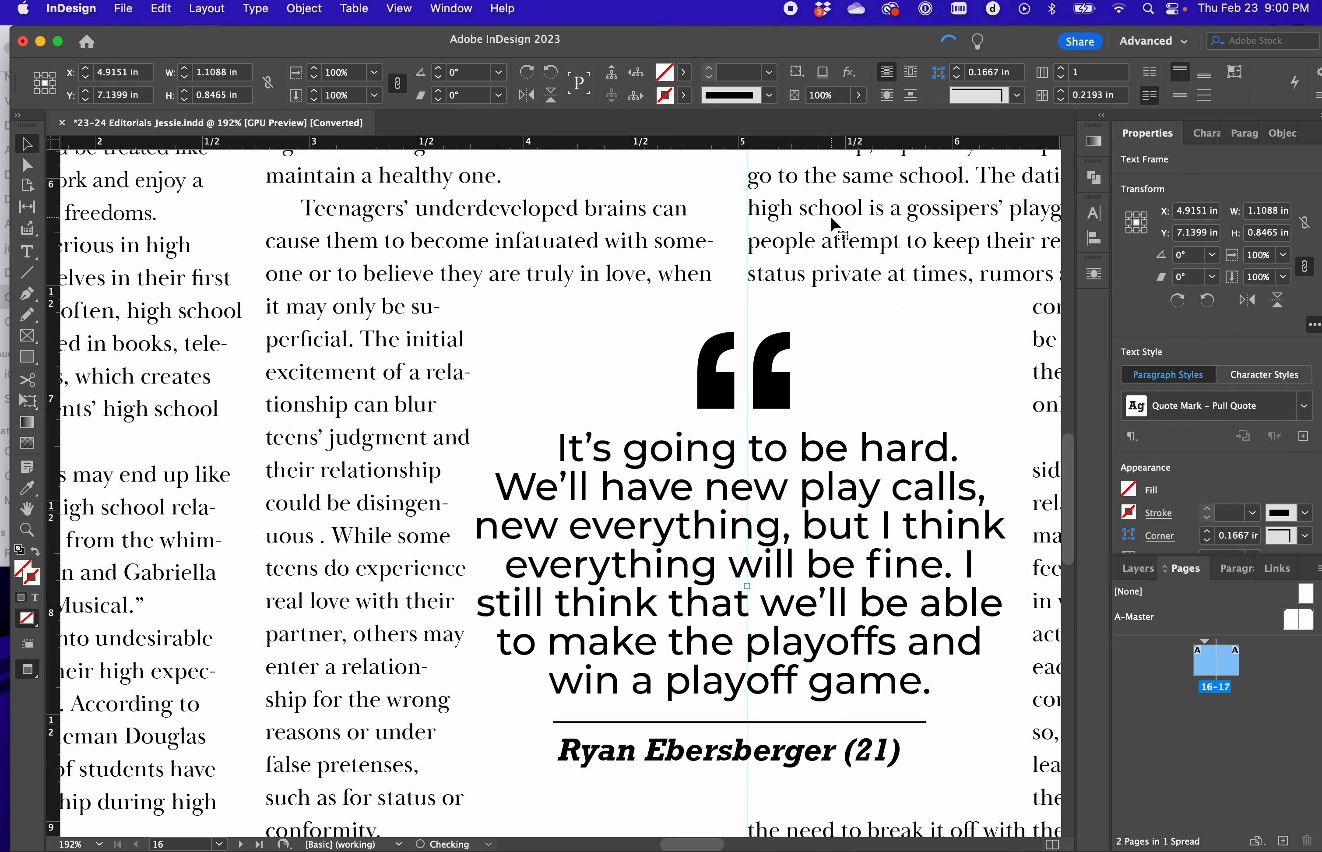
scroll(676, 454, "down", 5)
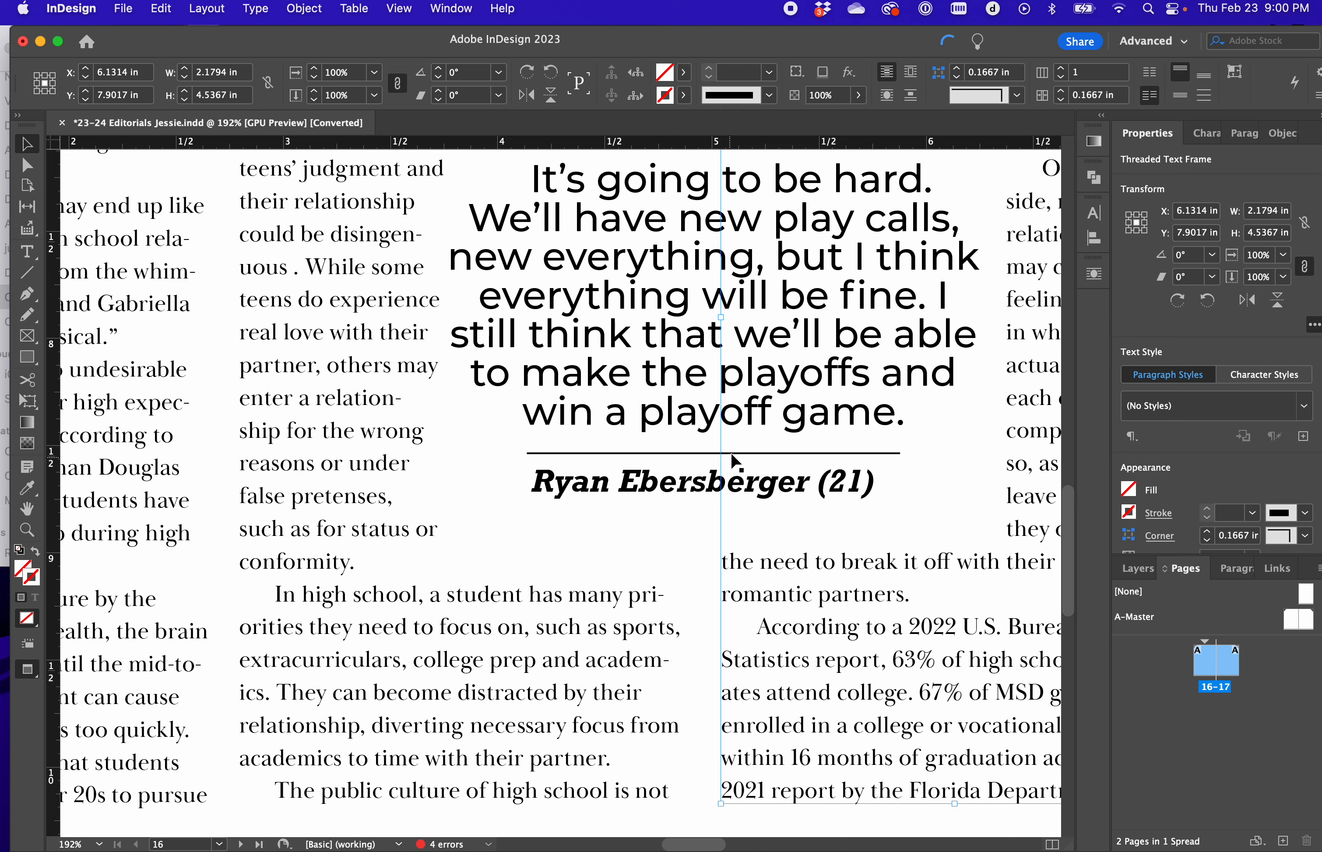
double_click(732, 453)
left_click(25, 145)
Lock the relationships story's four threaded text column frames in Layer 1
scroll(447, 402, "down", 3)
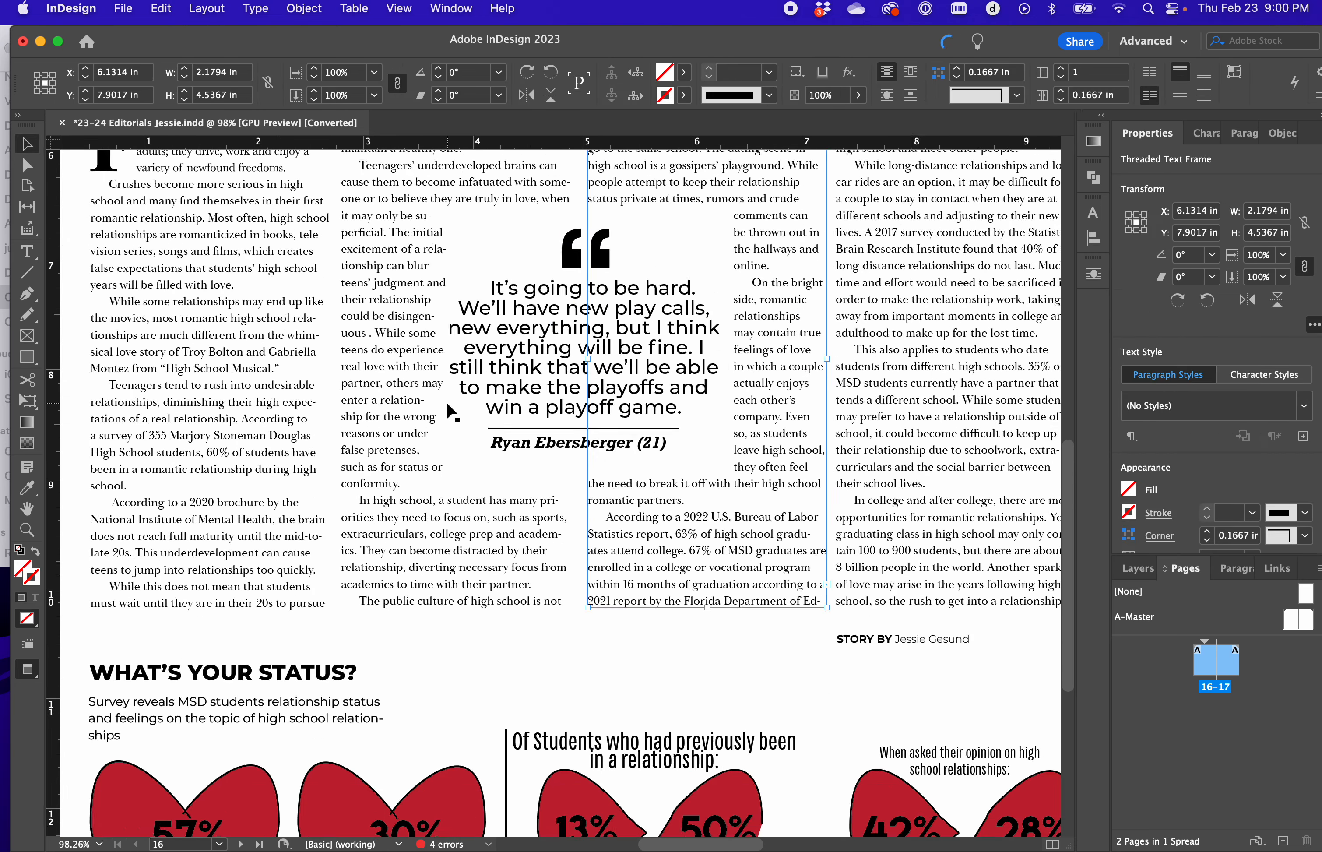
scroll(448, 404, "down", 2)
left_click(290, 416)
left_click(410, 309, "shift")
left_click(782, 232, "shift")
left_click(719, 224, "shift")
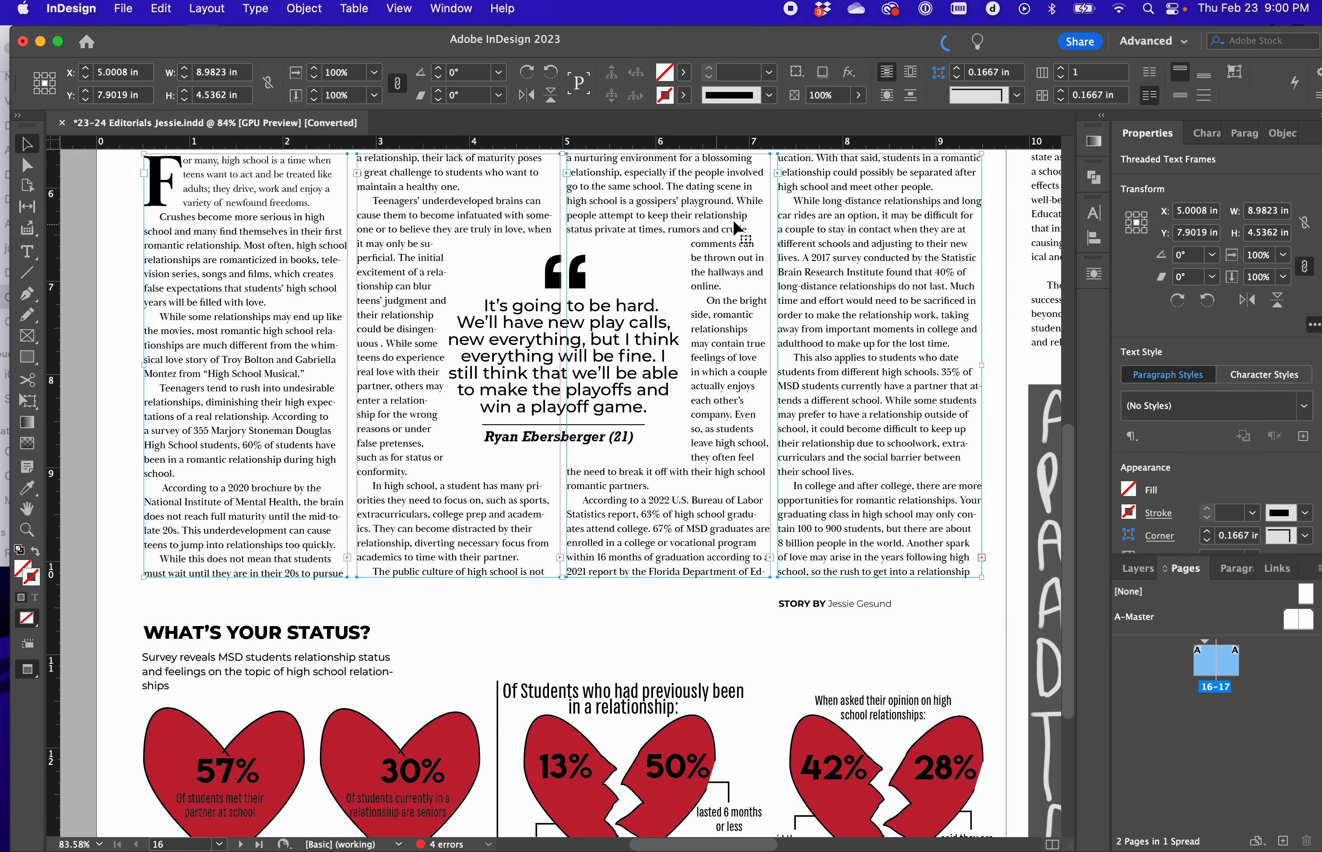
left_click(1149, 567)
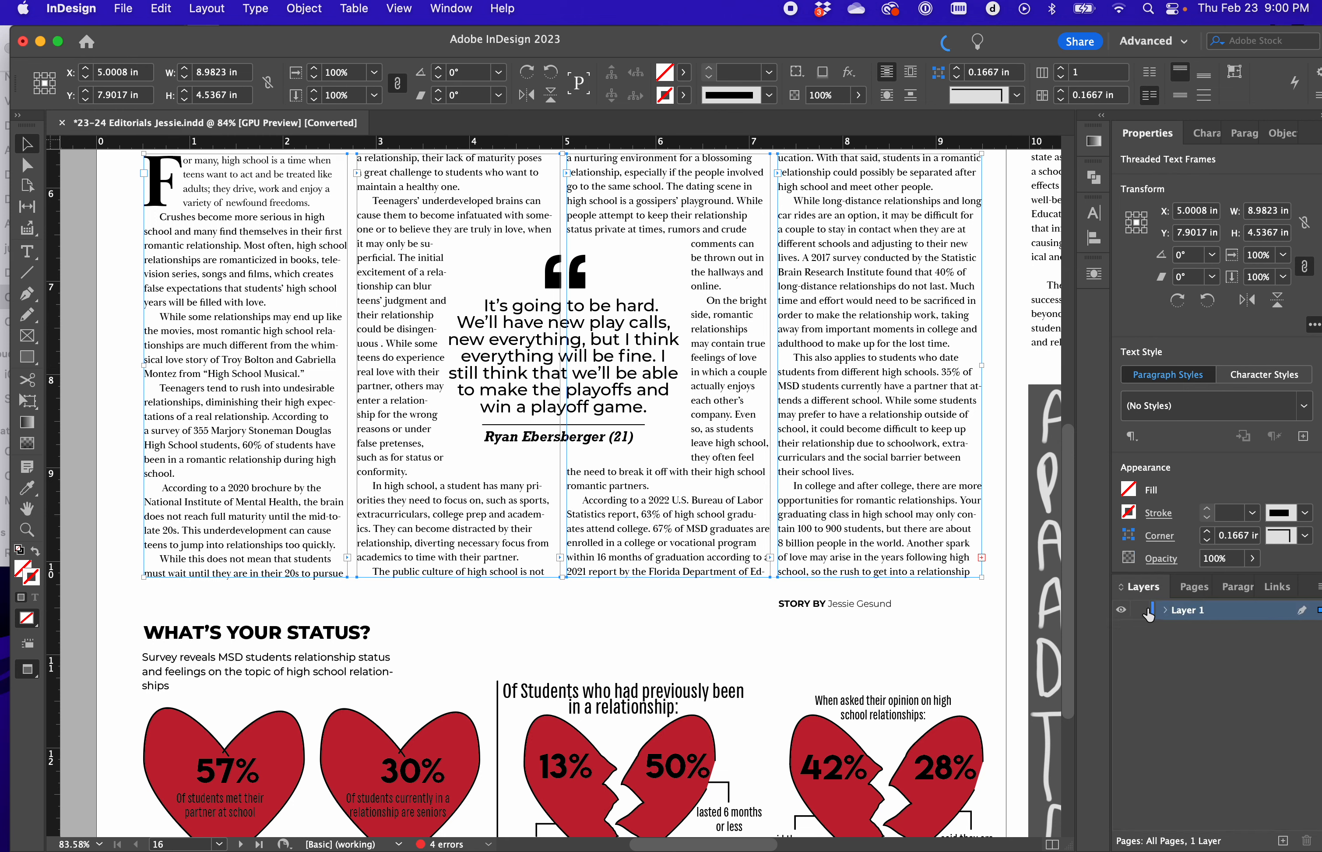
left_click(1165, 610)
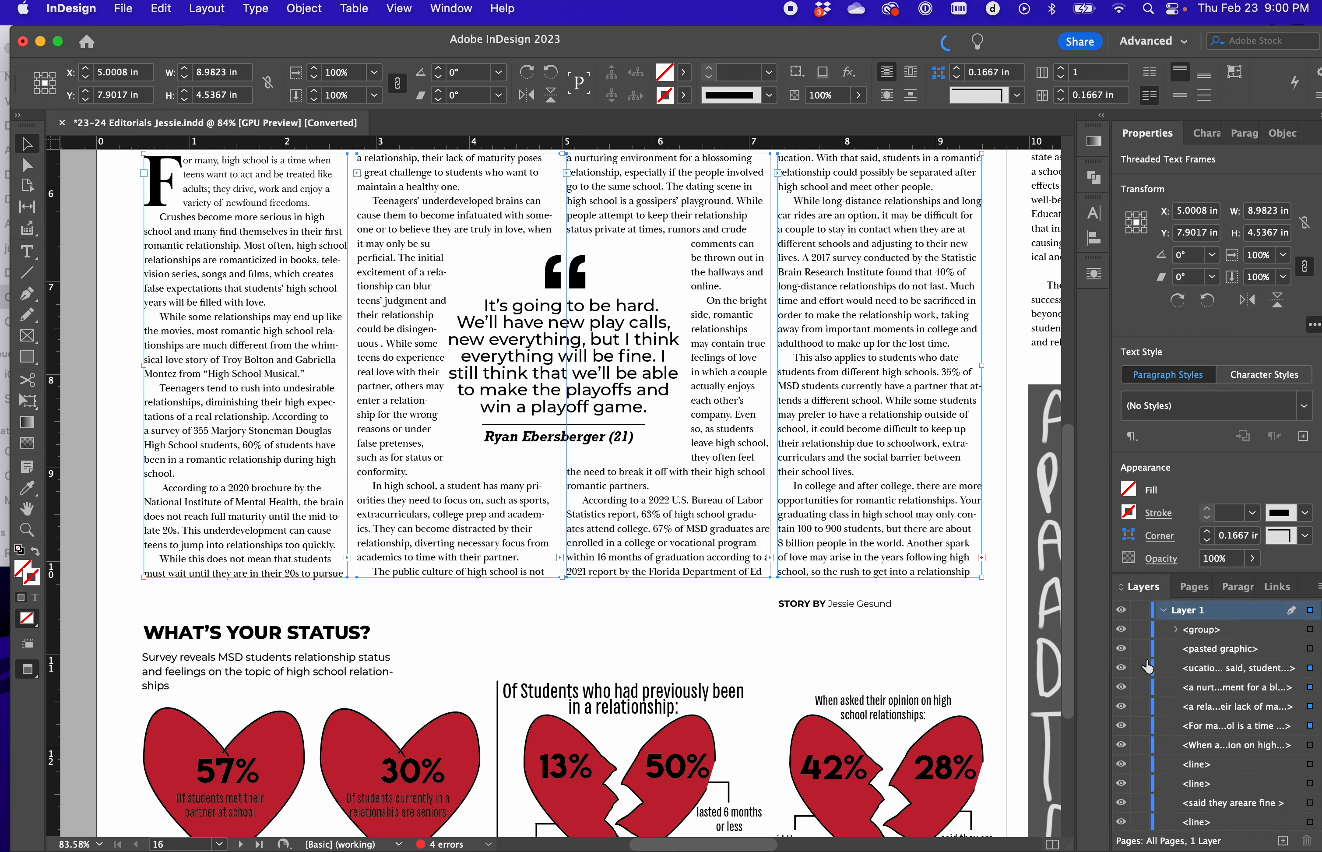
left_click_drag(1144, 667, 1141, 725)
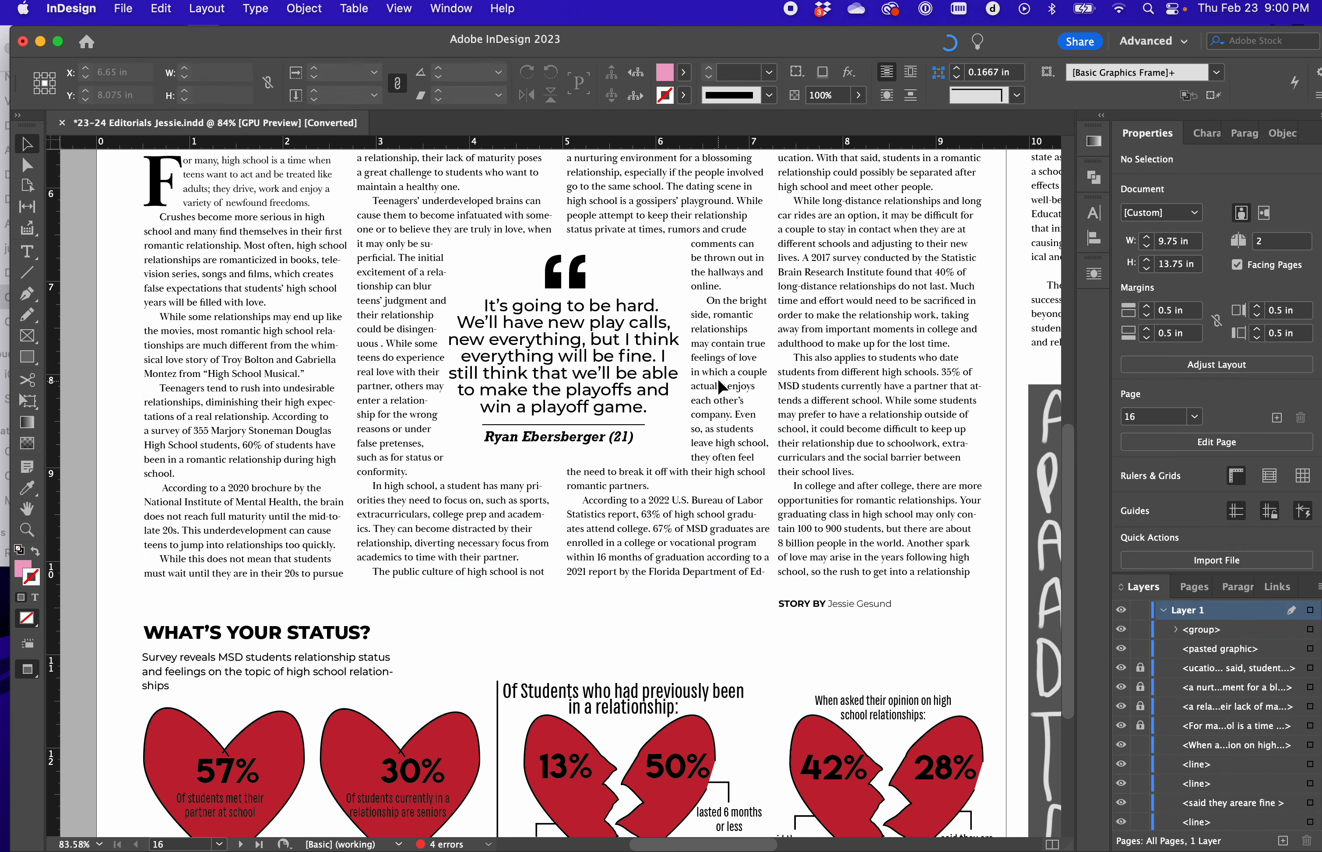
Extend the pull quote's rule above the attribution in both directions to 4.3672 in, spanning the story's two middle columns
double_click(583, 338)
left_click(578, 430)
left_click(580, 438)
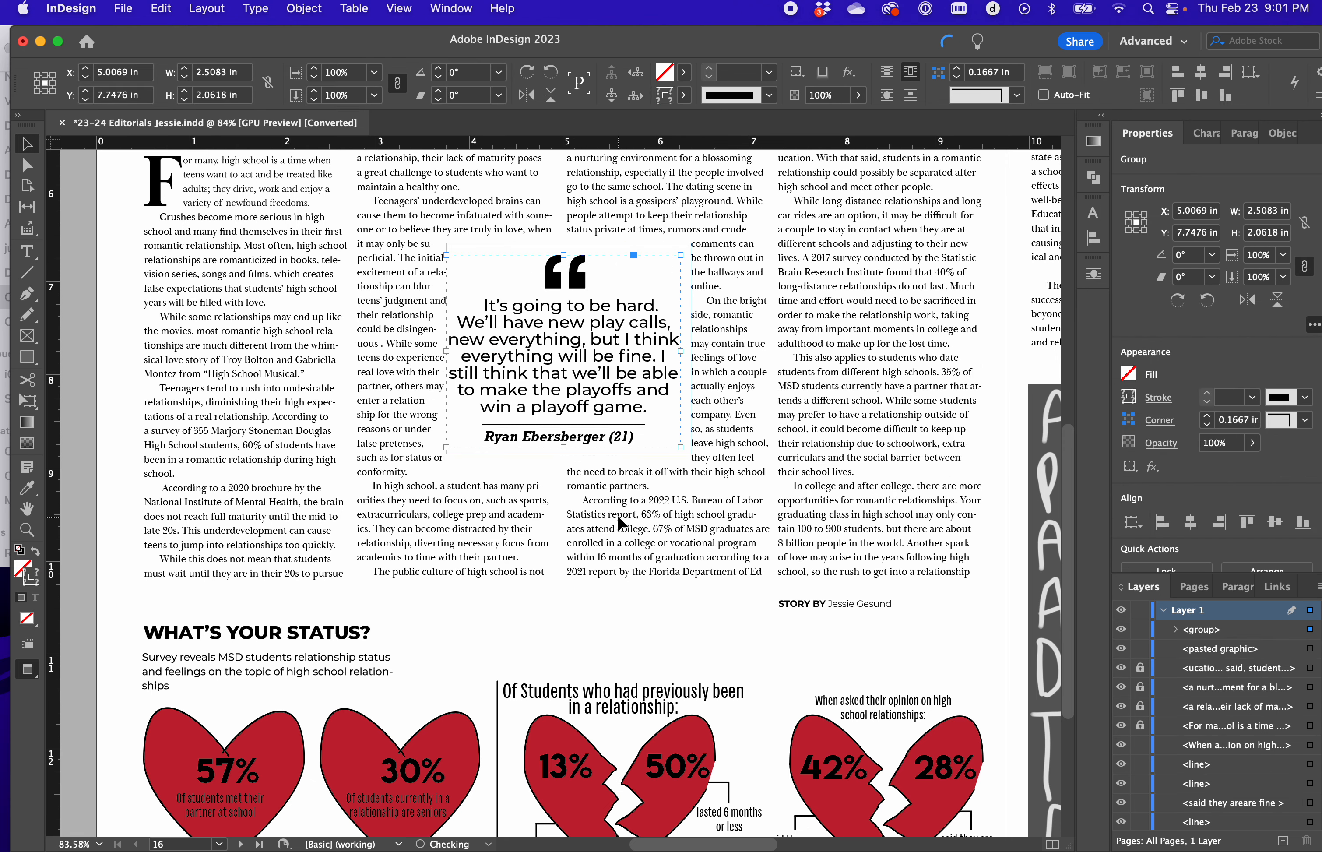
left_click(727, 507)
double_click(625, 425)
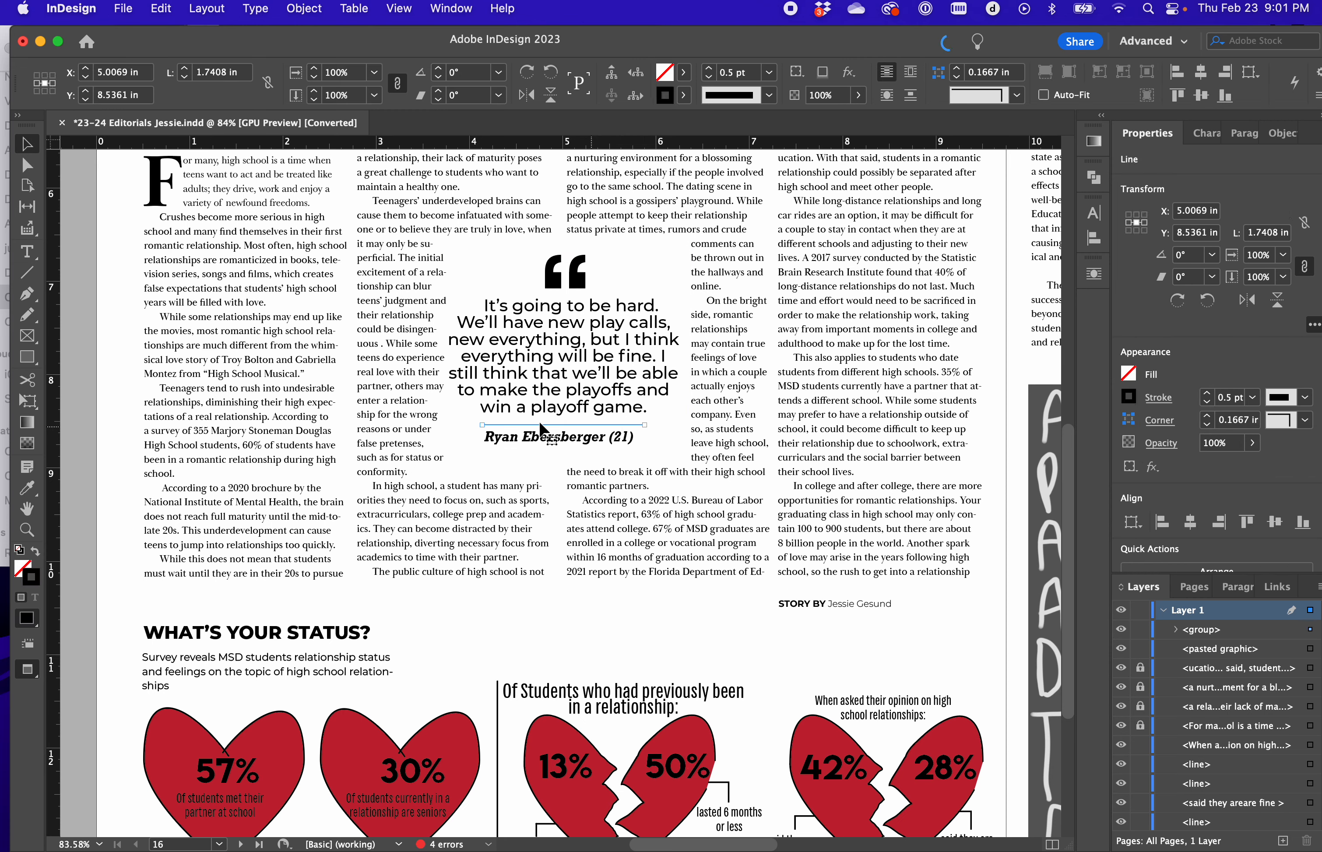
left_click_drag(481, 425, 363, 418)
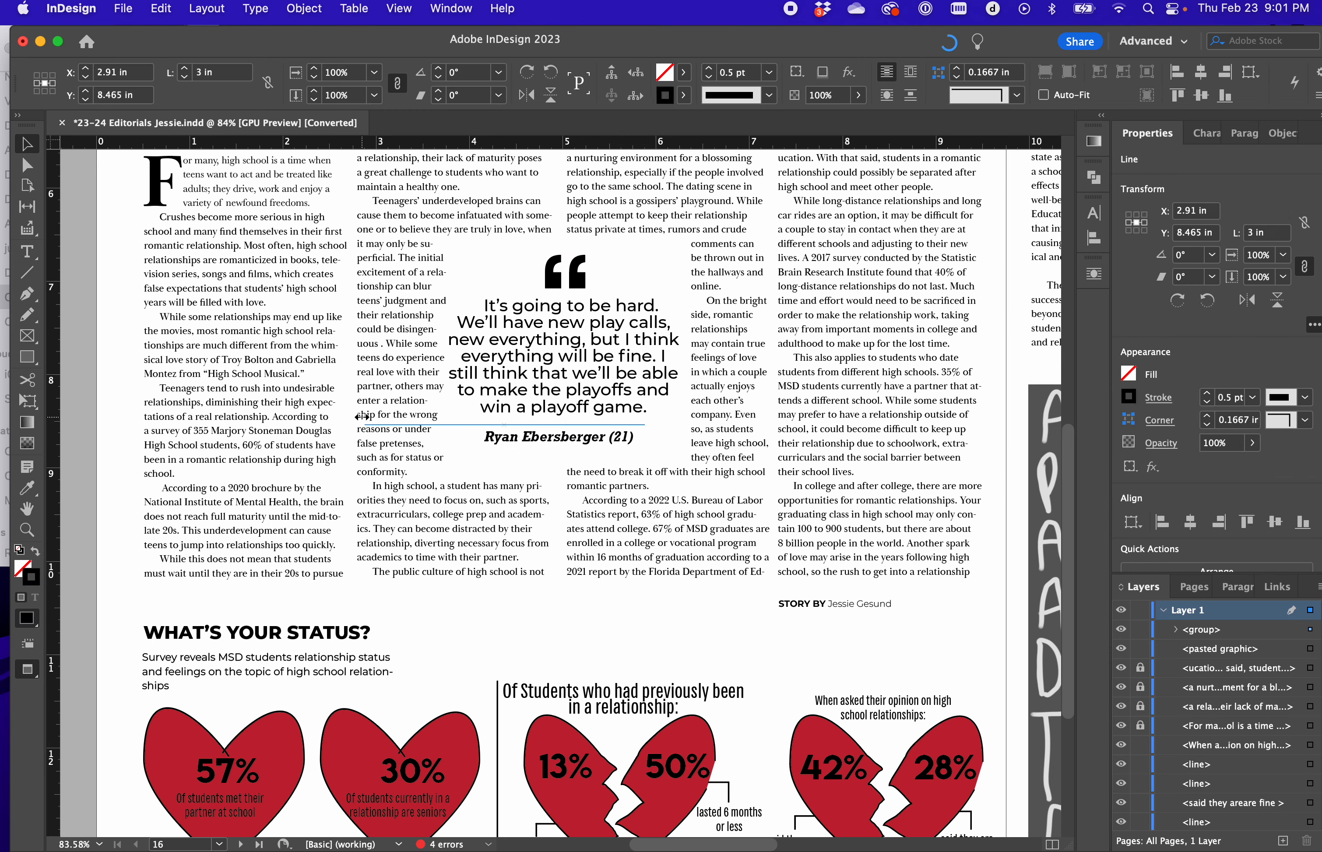
left_click_drag(645, 424, 765, 421)
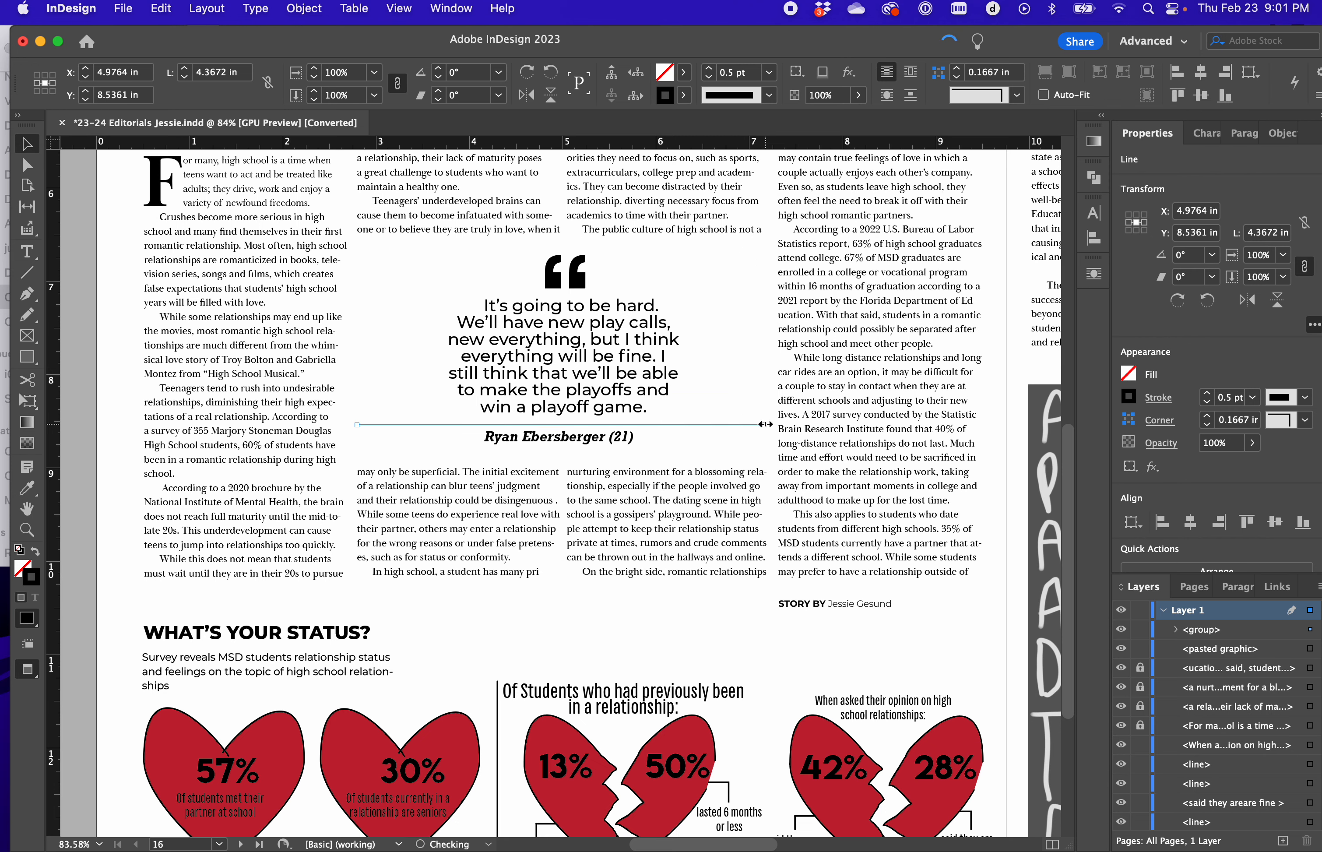
Widen the pull quote's text frame on both sides to 4.33 in, across the two middle columns
left_click(502, 400)
left_click_drag(446, 356, 361, 356)
left_click_drag(681, 359, 764, 361)
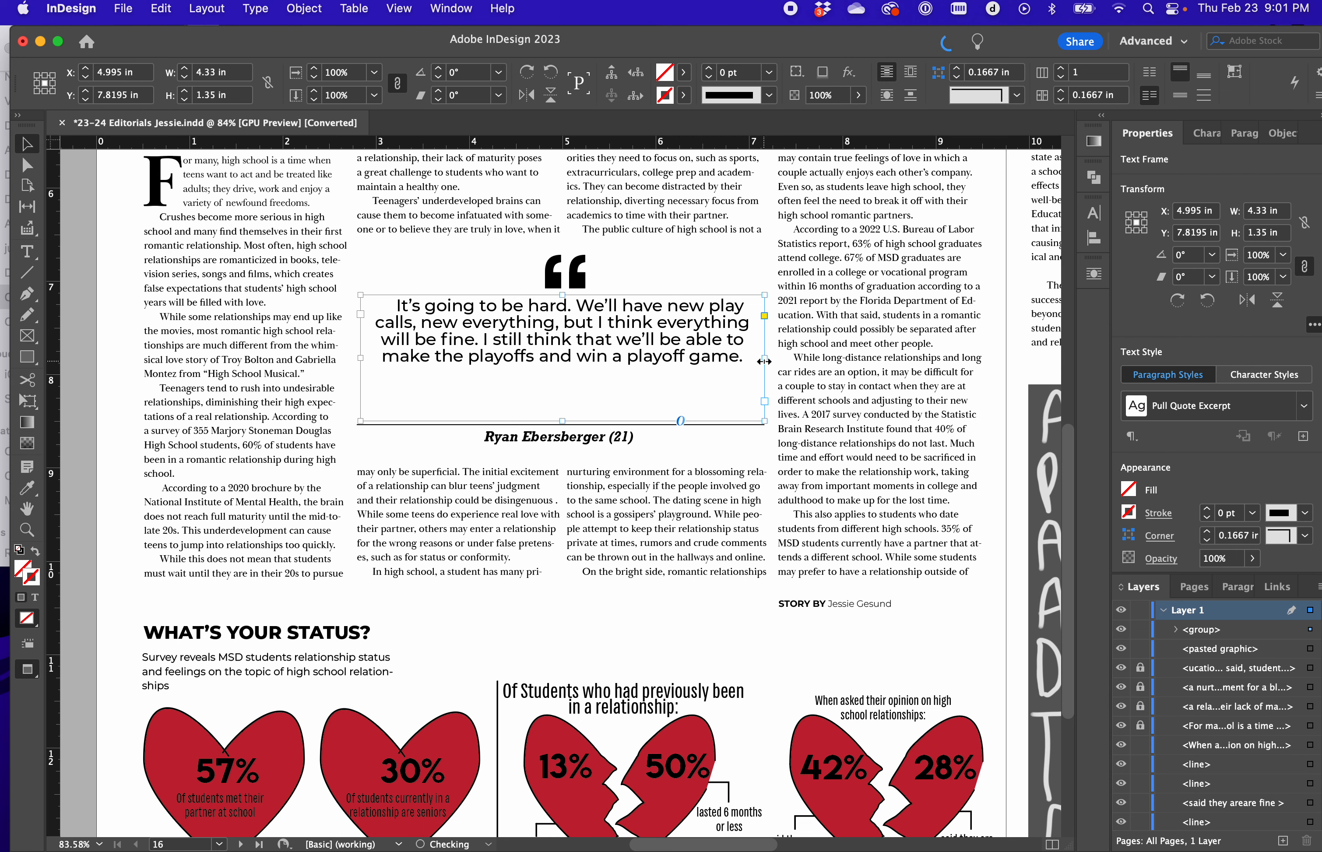
Look over the relationships story's text columns around the widened pull quote
scroll(297, 373, "up", 3)
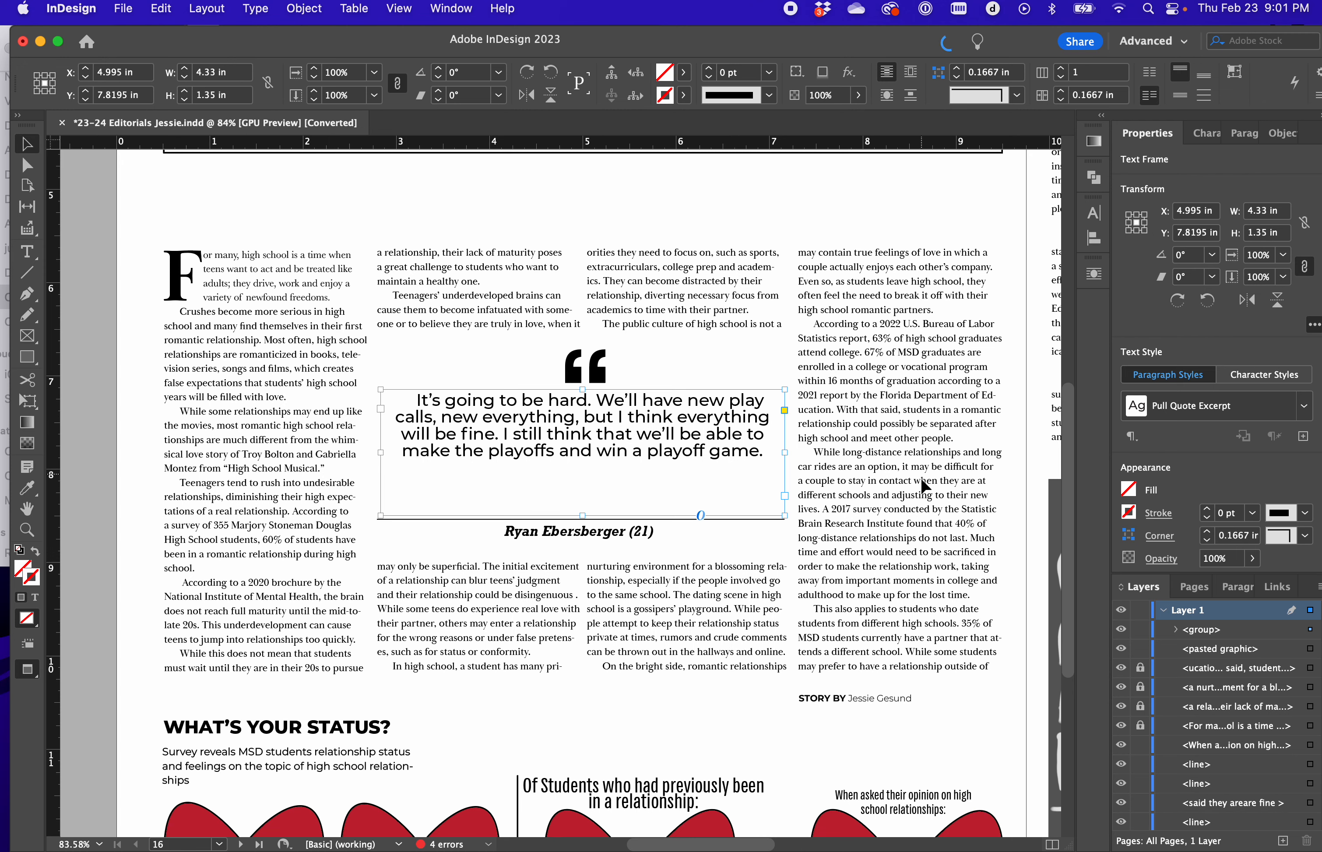
scroll(917, 535, "up", 5)
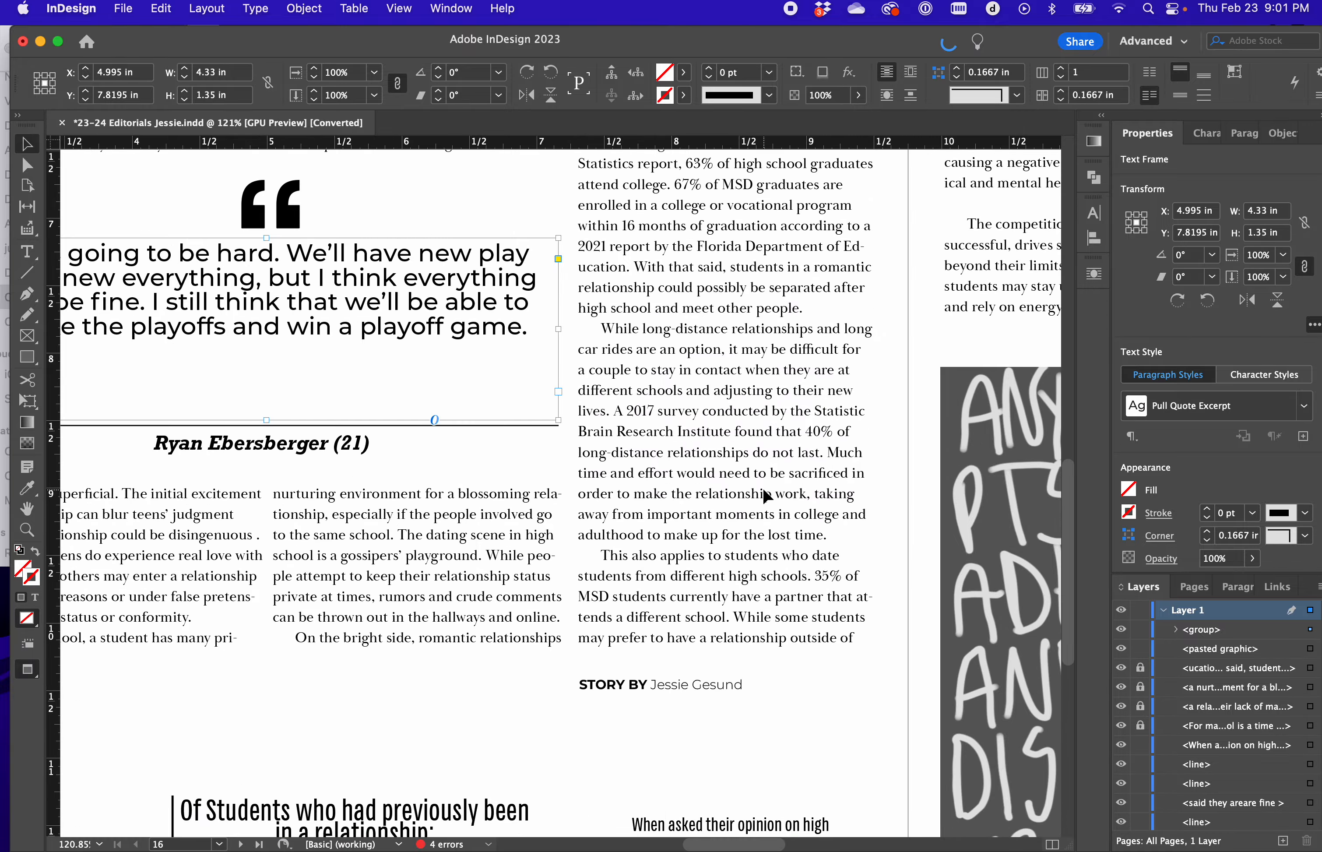
scroll(796, 575, "down", 5)
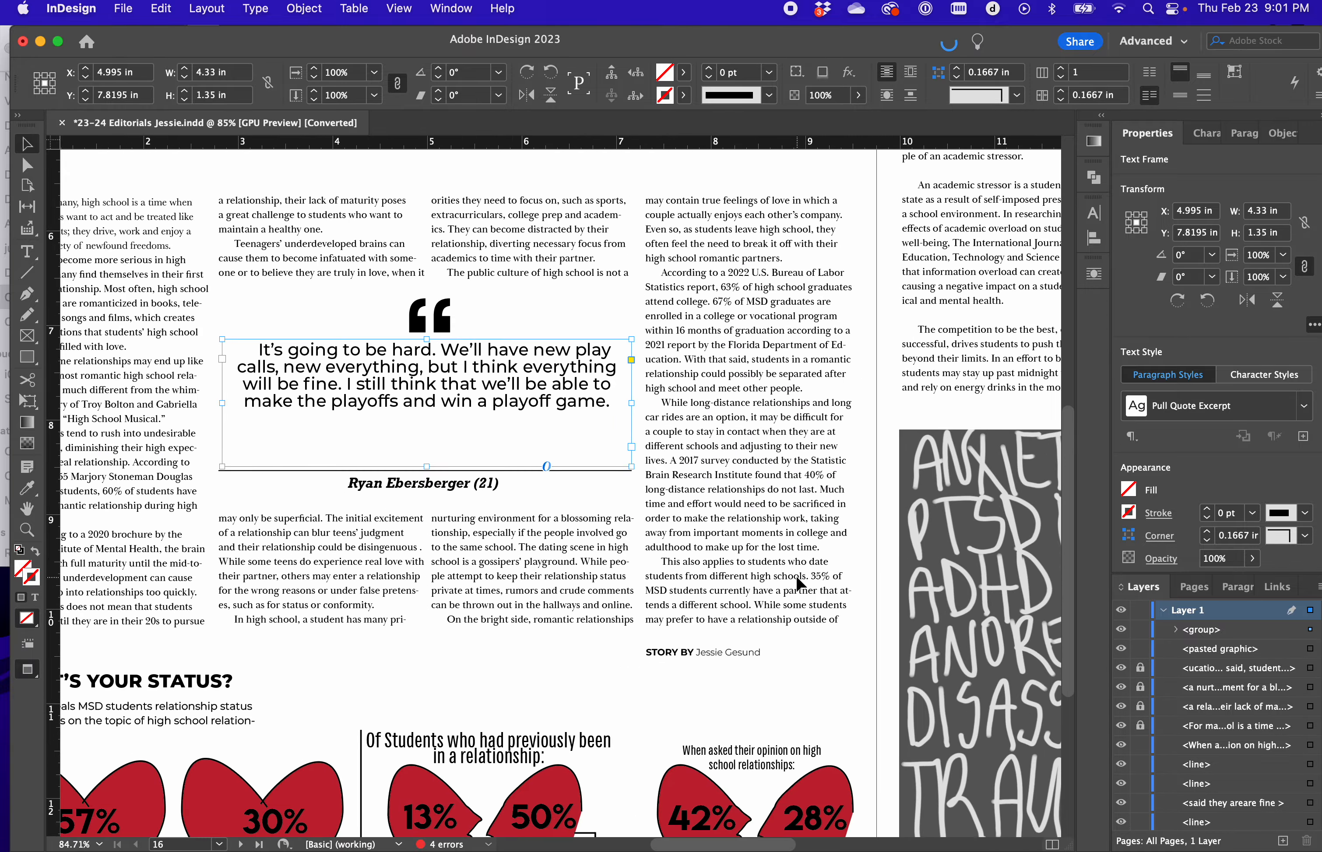
scroll(796, 575, "left", 5)
scroll(797, 575, "up", 3)
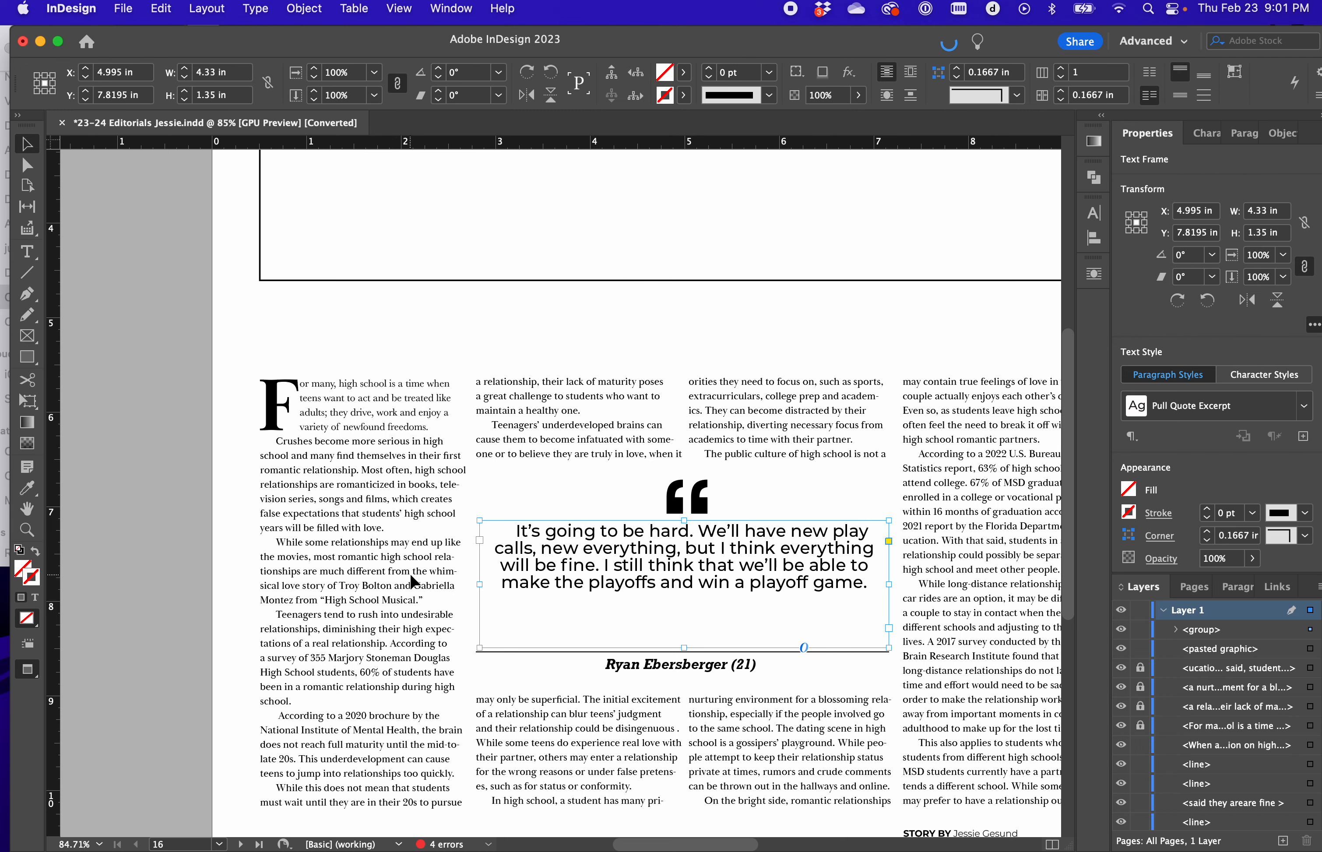
scroll(356, 592, "down", 3)
scroll(356, 591, "left", 1)
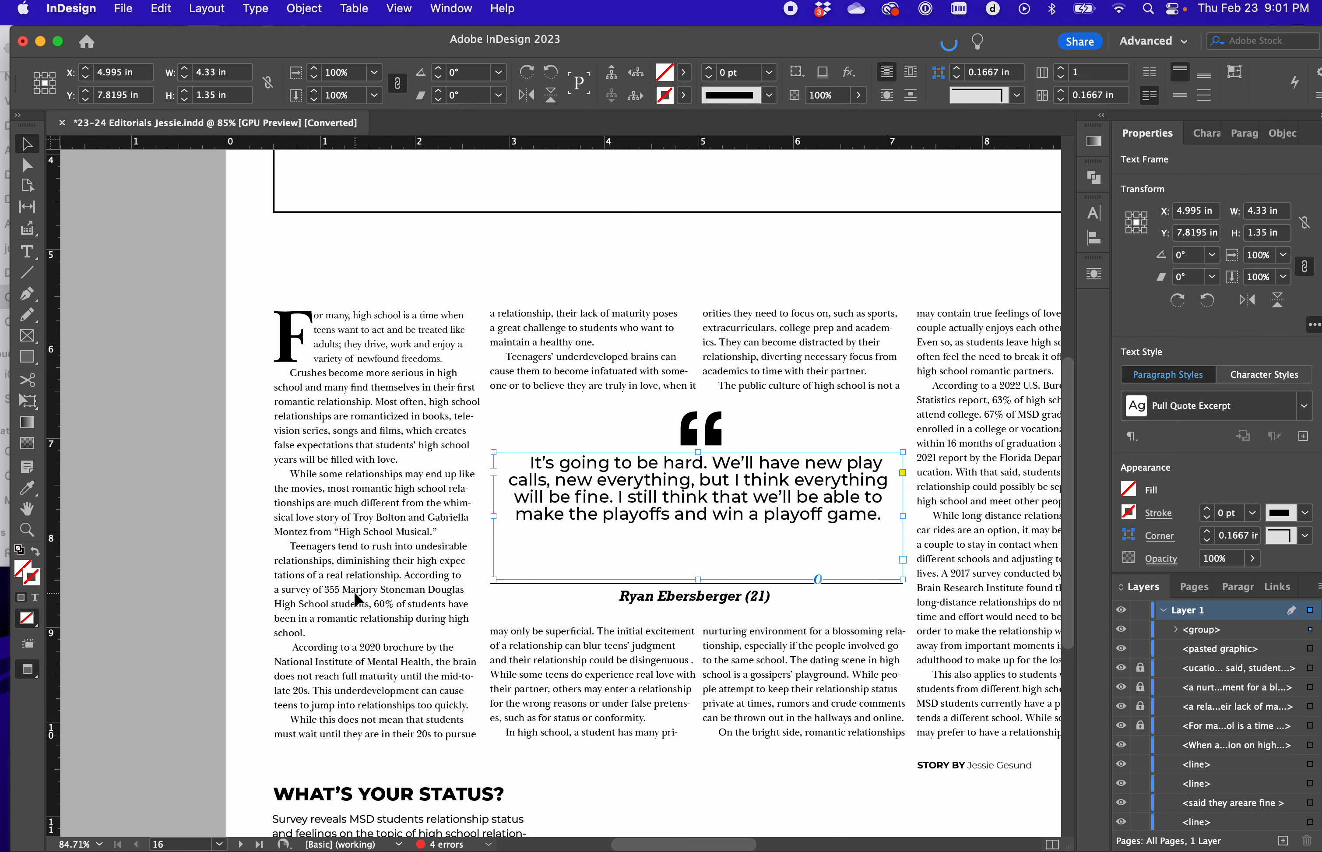
scroll(349, 651, "down", 2)
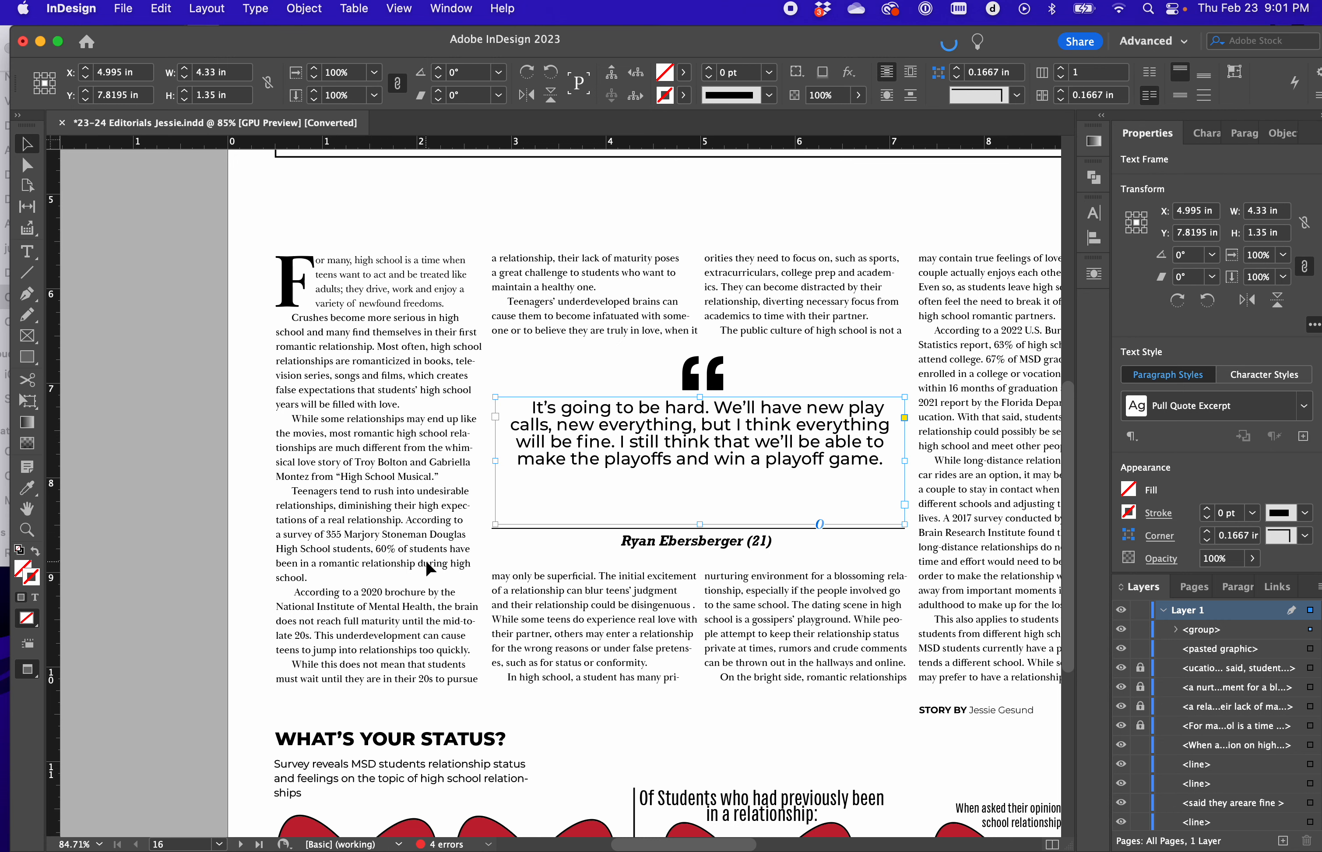
scroll(434, 606, "down", 1)
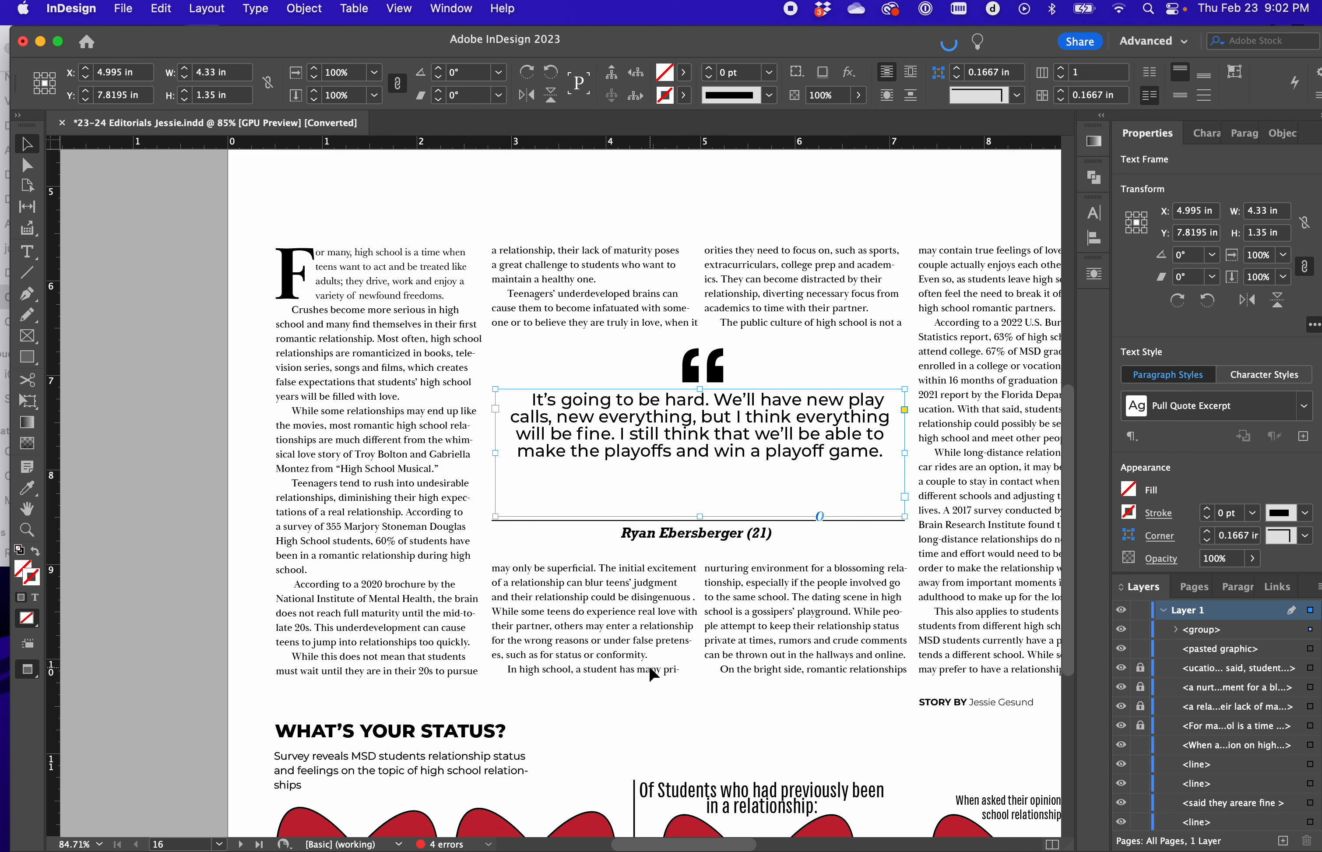
Unlock the story's four column frames and copy the passage from "The dating scene in high school" through "hallways and online."
scroll(649, 665, "right", 3)
scroll(648, 665, "down", 1)
scroll(649, 664, "up", 5)
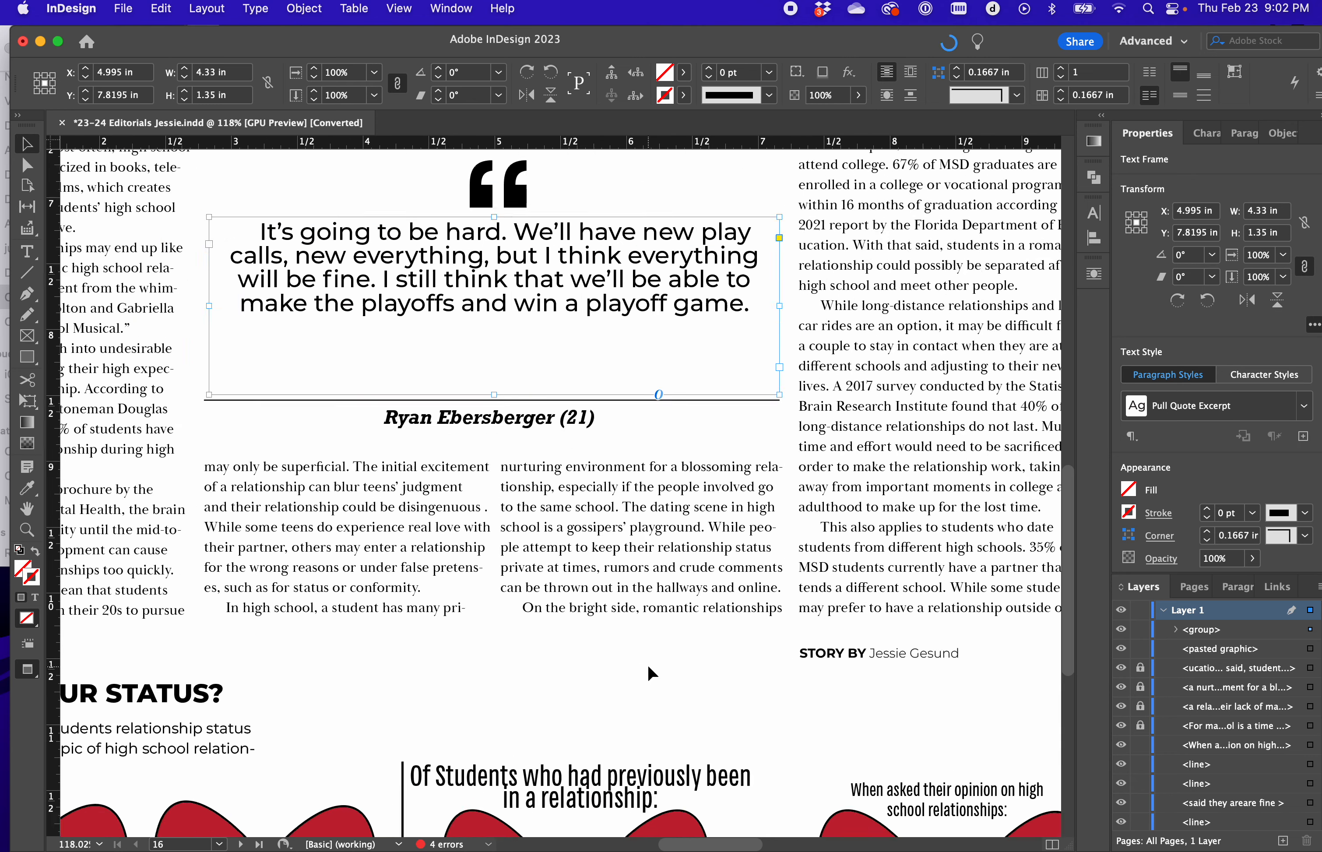
left_click(655, 479)
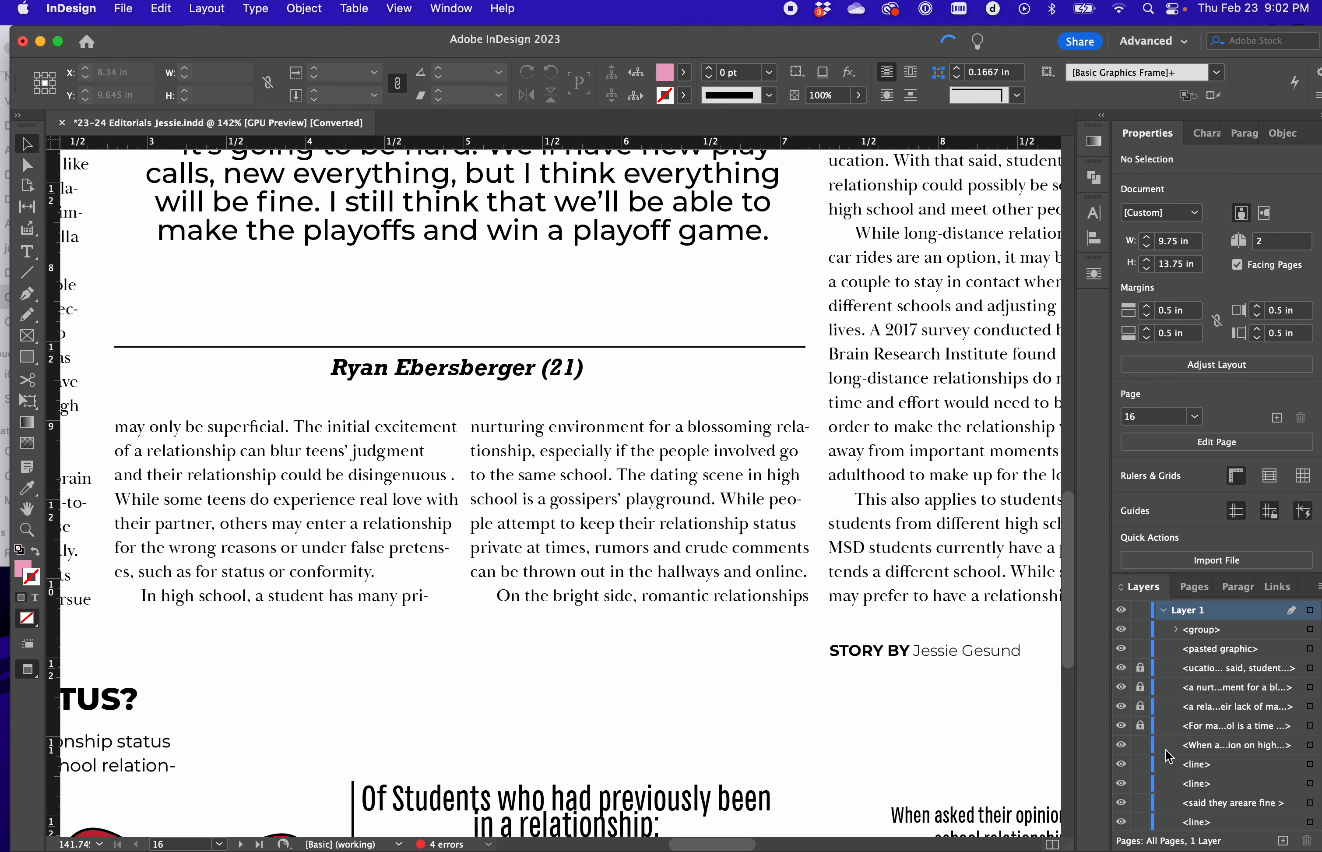
left_click_drag(1143, 668, 1142, 725)
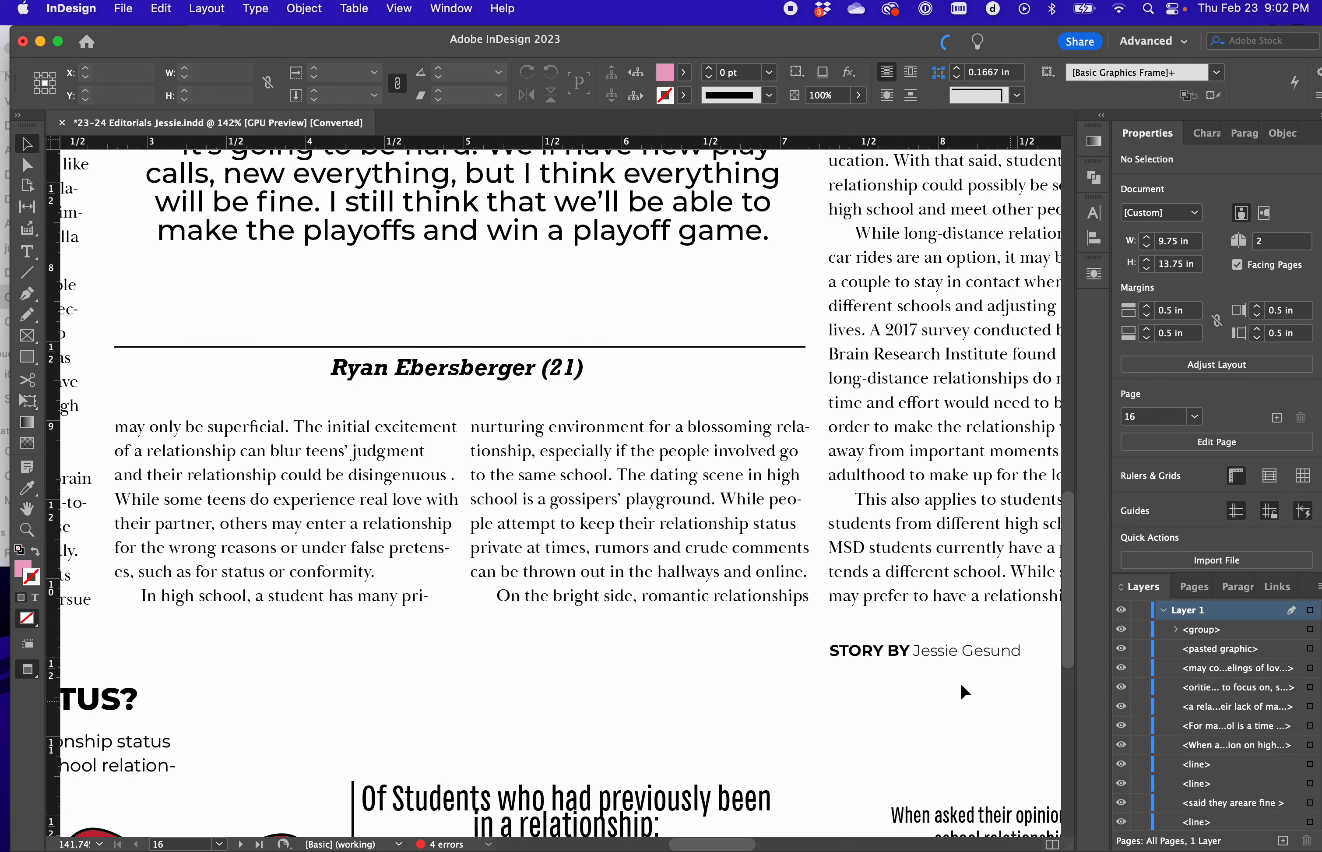
key("t")
left_click(622, 452)
left_click_drag(617, 475, 814, 562)
key("super+c")
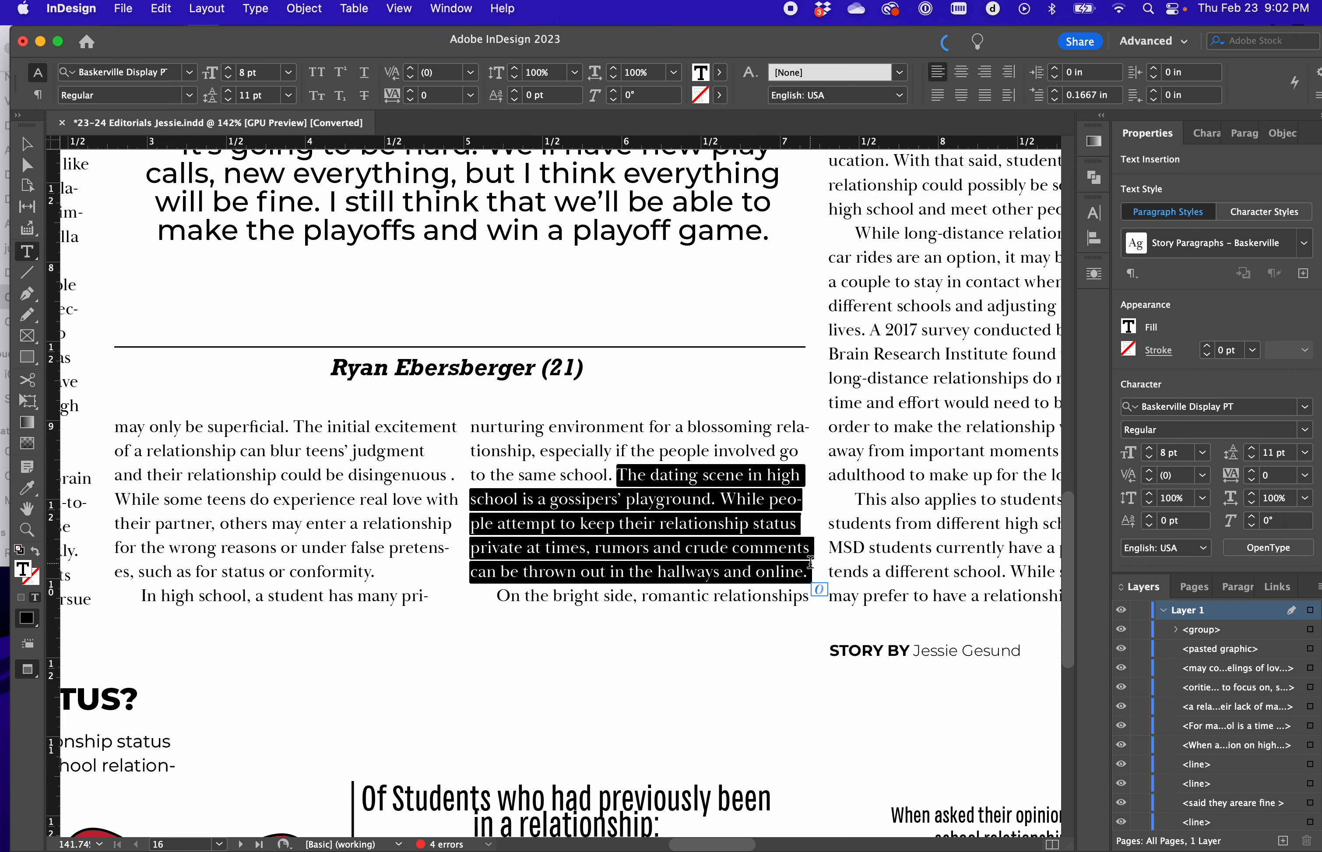
left_click(704, 481)
Lock the story's four column frames and the "When asked their opinion on high school relationships" frame in Layer 1
scroll(705, 484, "down", 5)
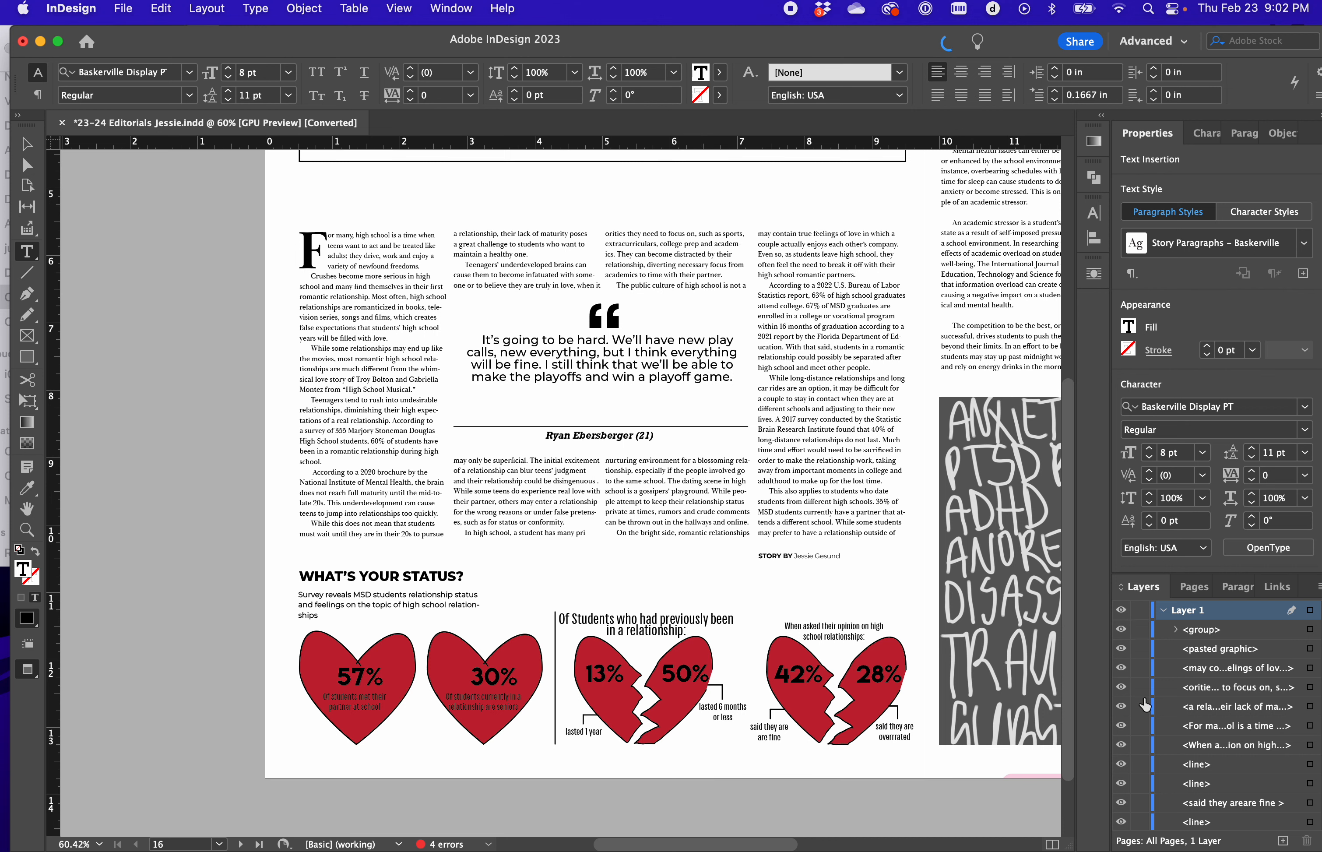
left_click_drag(1138, 668, 1136, 709)
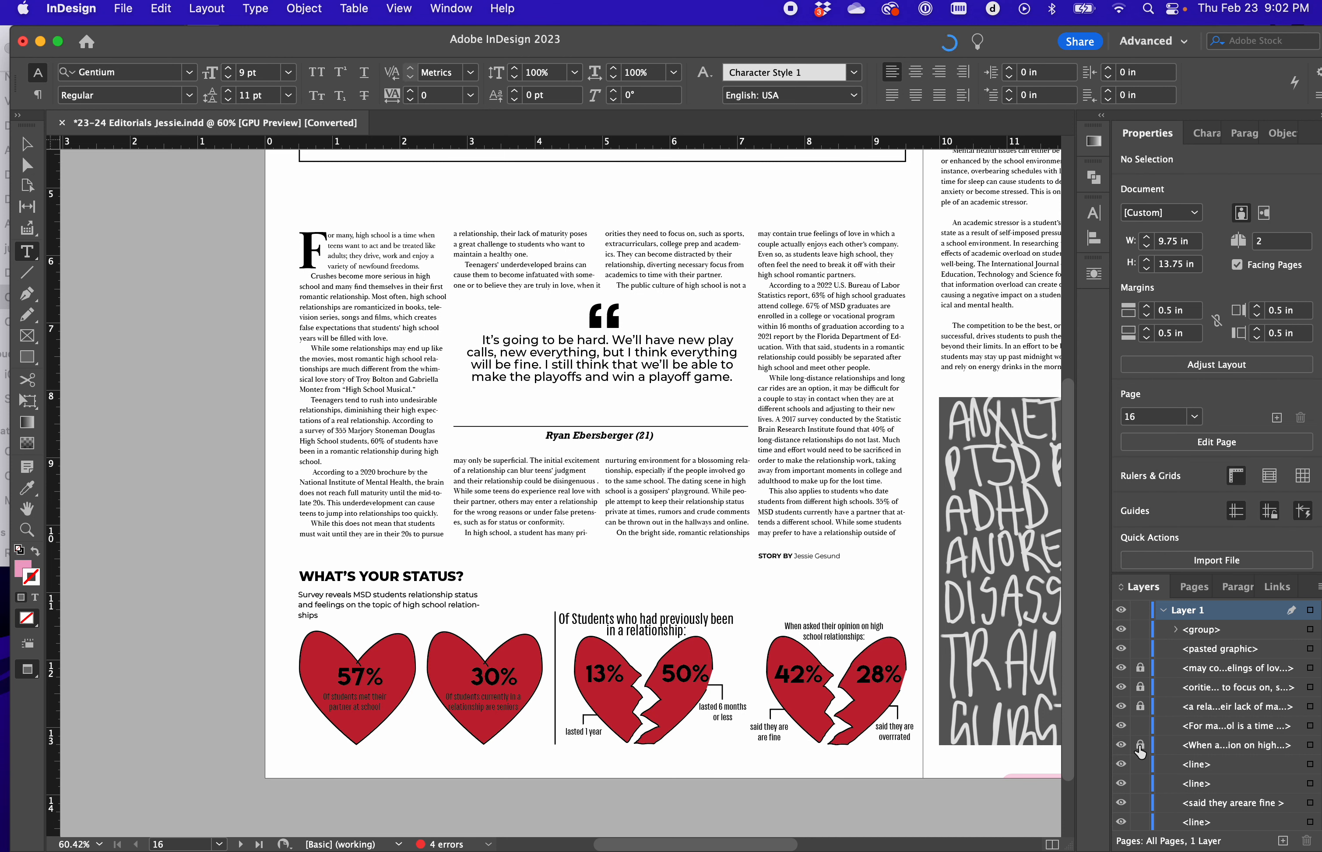
left_click(1140, 721)
Replace the old quotation in the pull quote with the copied passage about the high school dating scene
left_click_drag(697, 373, 833, 397)
left_click(473, 327)
key("super+v")
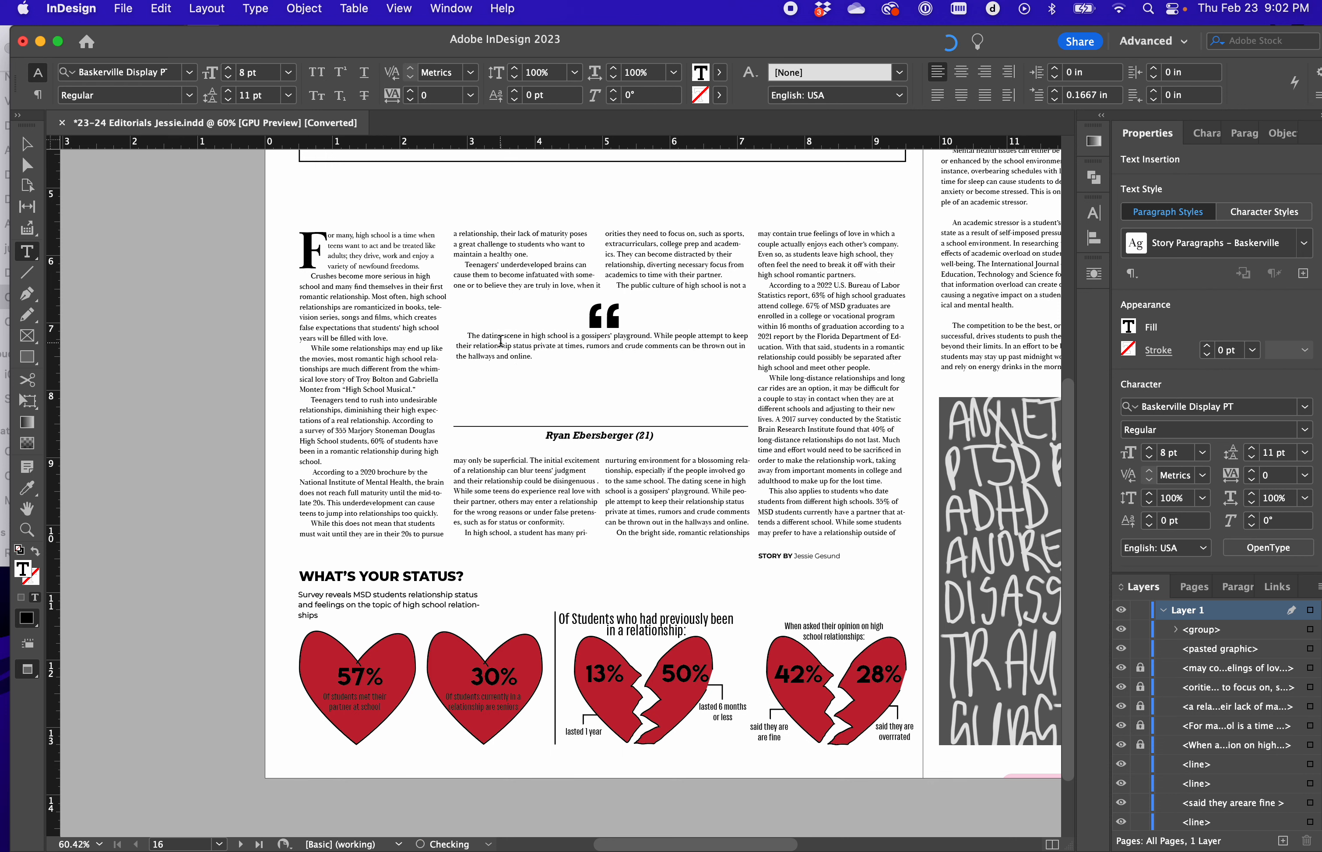
Apply the Pull Quote Excerpt paragraph style to all of the pasted quotation text
key("super+a")
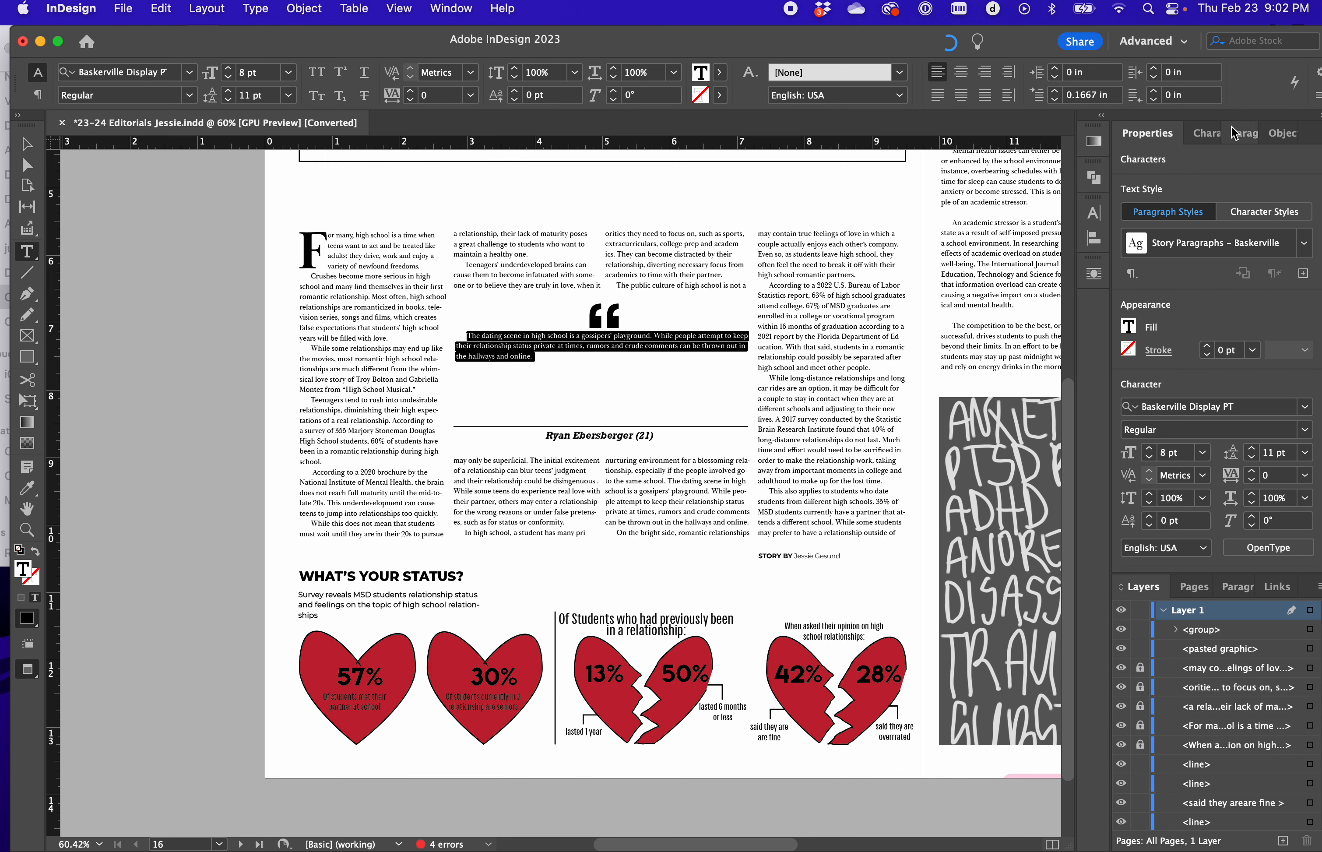
left_click(1235, 133)
scroll(1304, 382, "down", 5)
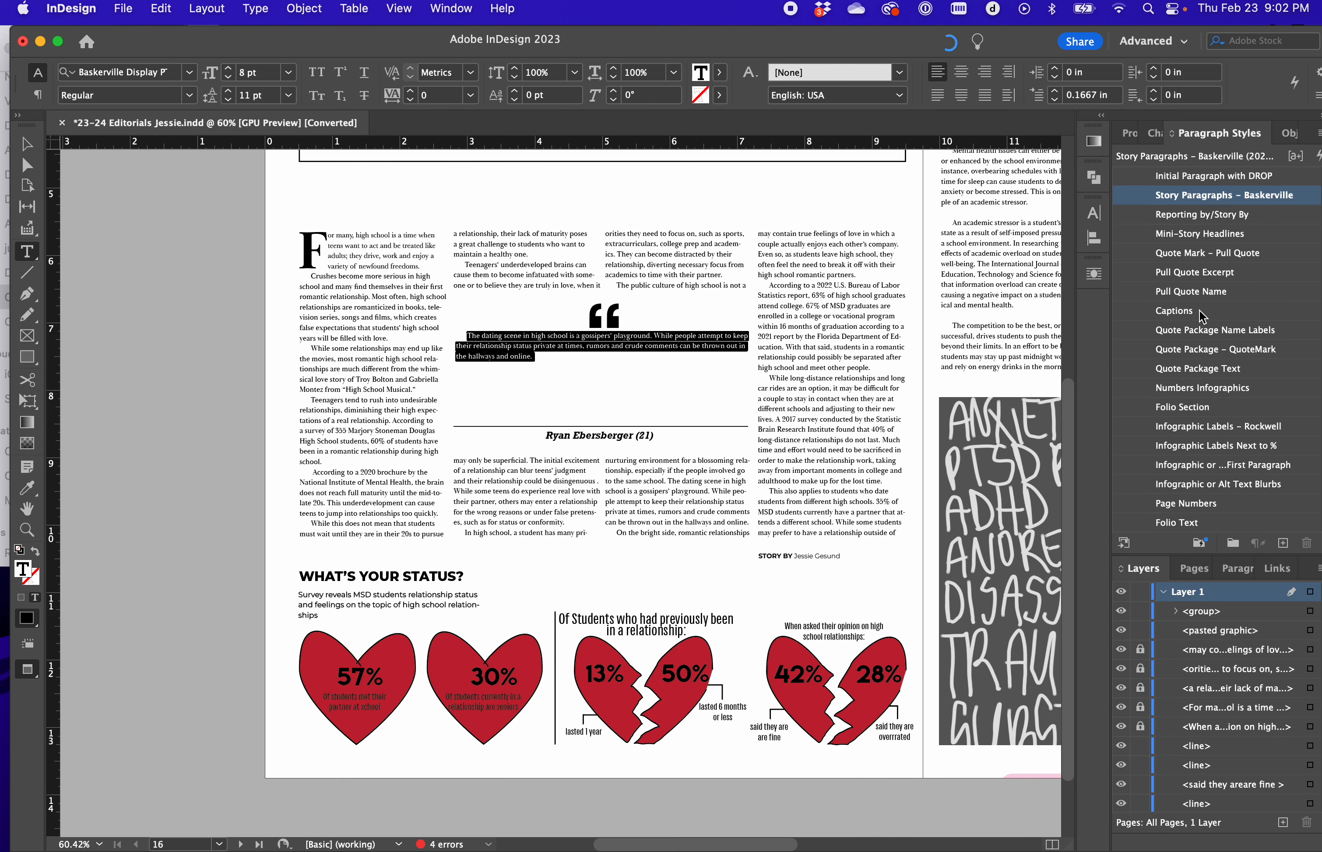
left_click(1243, 279)
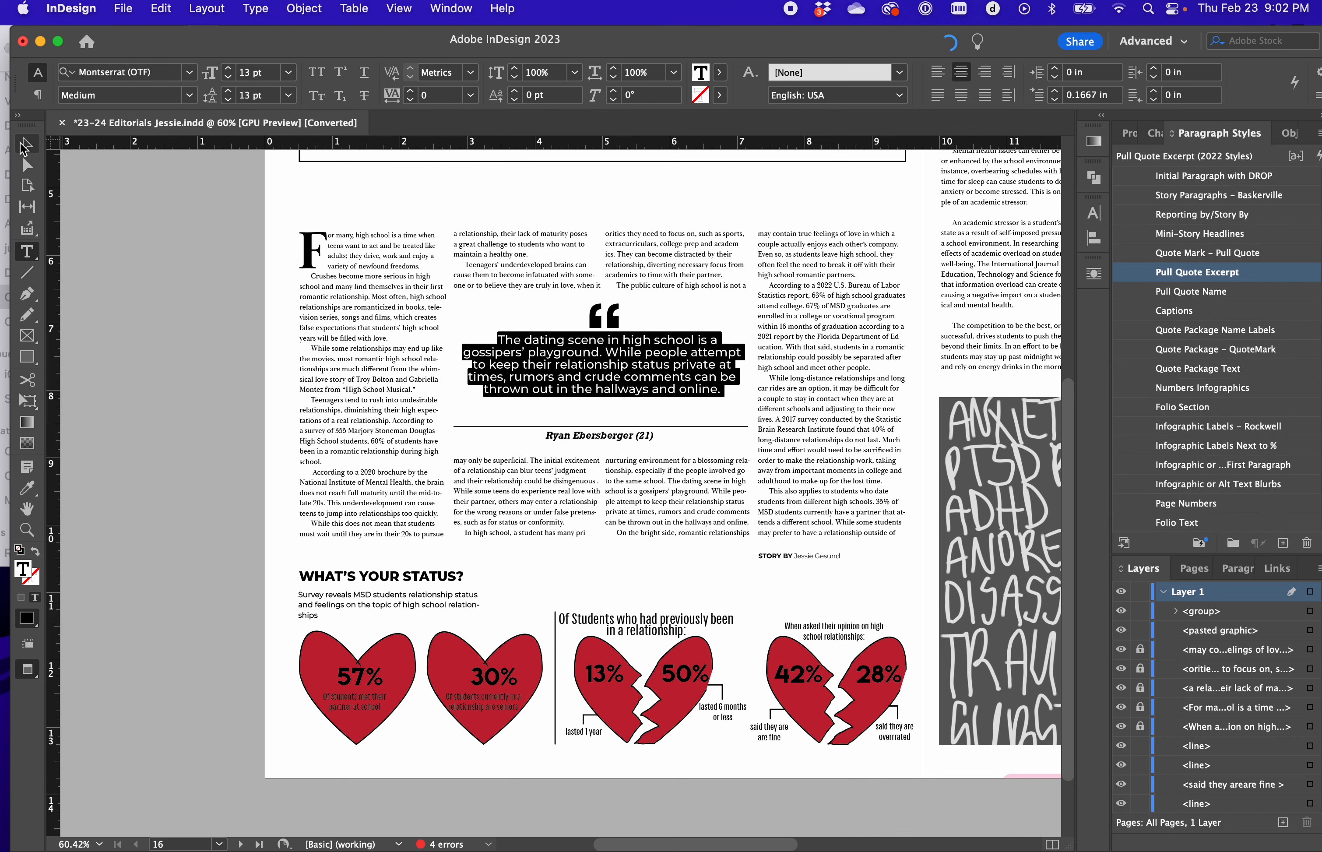
Move the pull quote's rule and attribution together up to just below the quotation, at a Y position of 8.2528 in
left_click(27, 144)
left_click(647, 434)
scroll(637, 432, "up", 3)
left_click(635, 423, "shift")
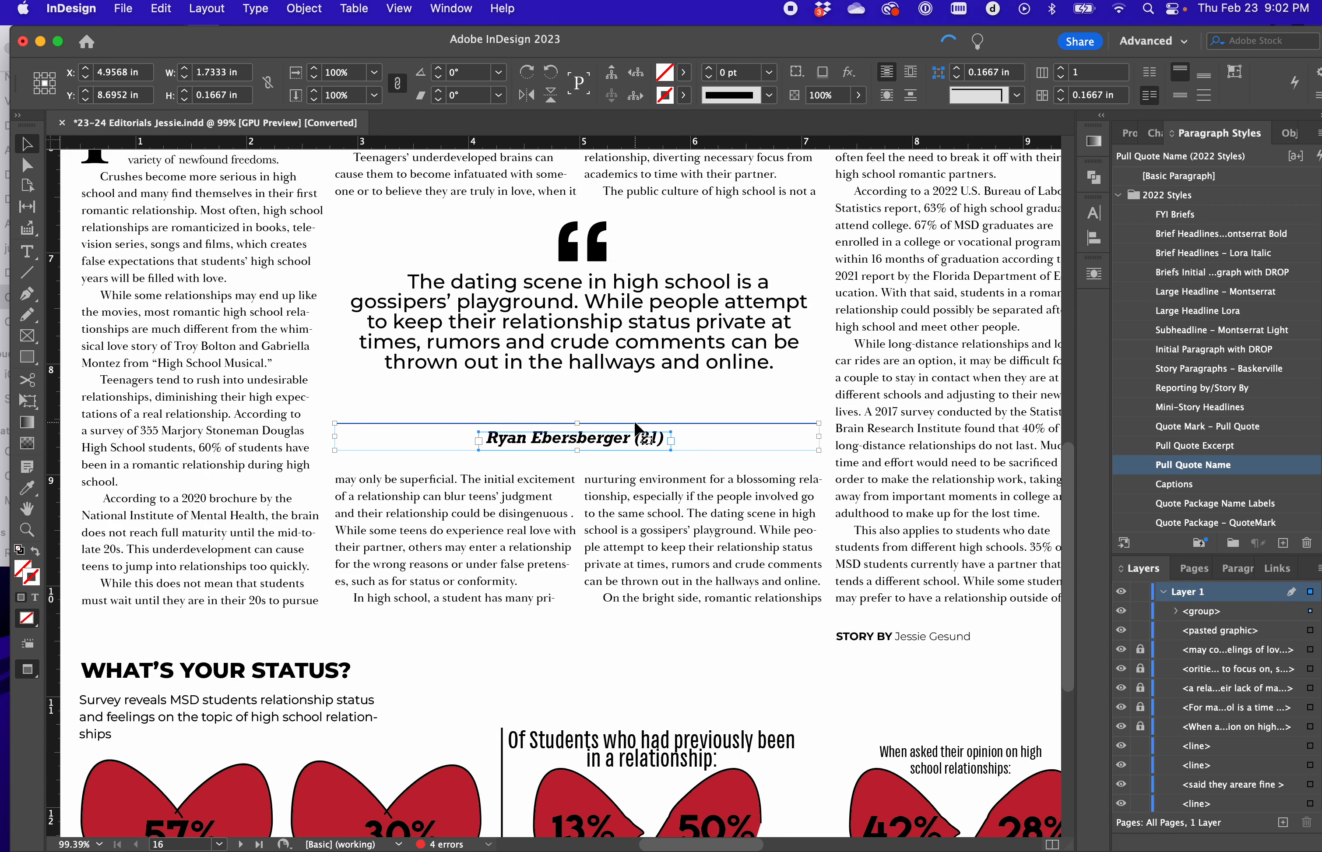
key("Up")
key("Up")
key("Up")
key("Up")
key("Up")
key("Up")
key("Up")
key("Up")
key("Up")
key("Up")
key("Up")
key("Up")
key("Up")
key("Up")
key("Up")
key("Up")
key("Up")
key("Up")
key("Up")
key("Up")
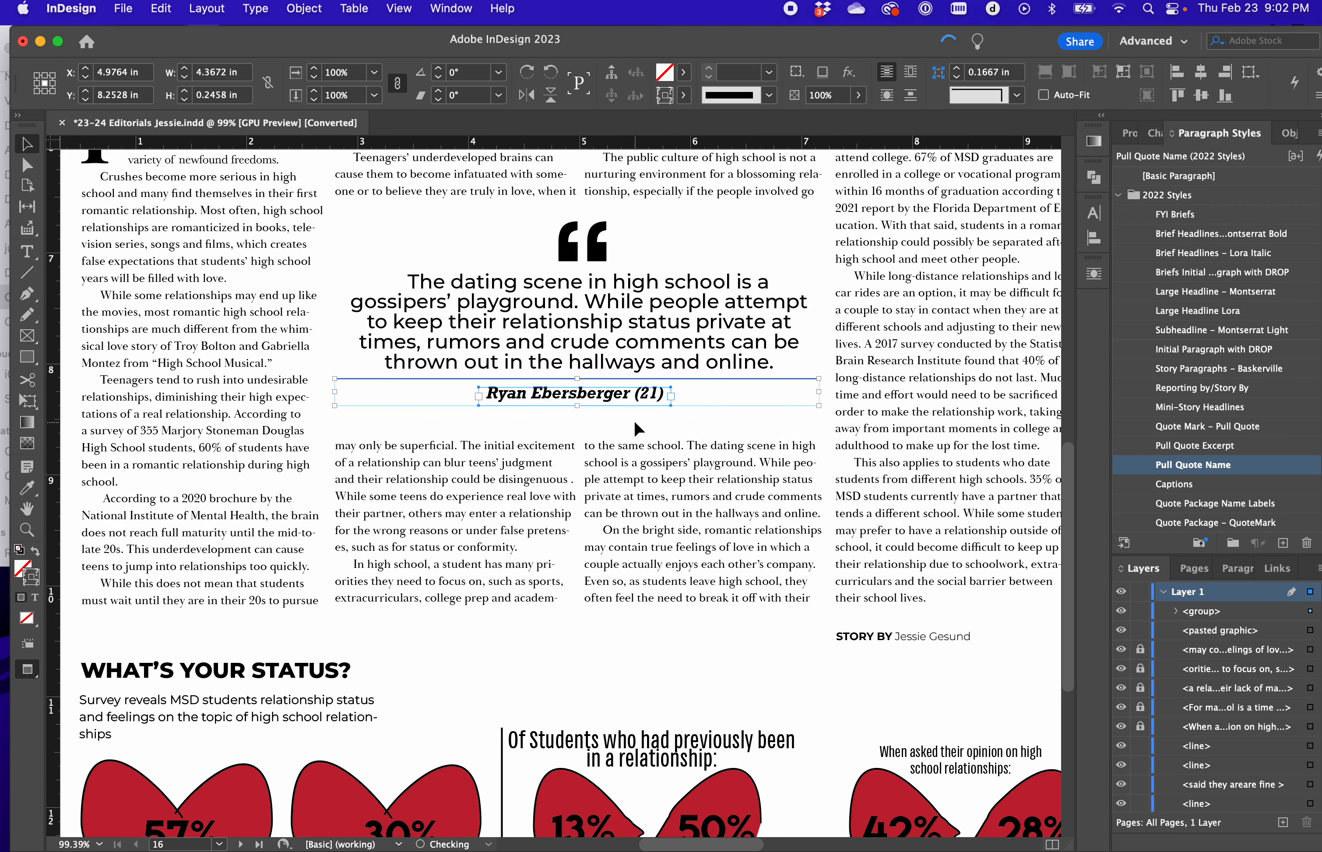
Replace the name in the pull quote's attribution with "Eagle Eye News"
left_click(580, 361)
key("t")
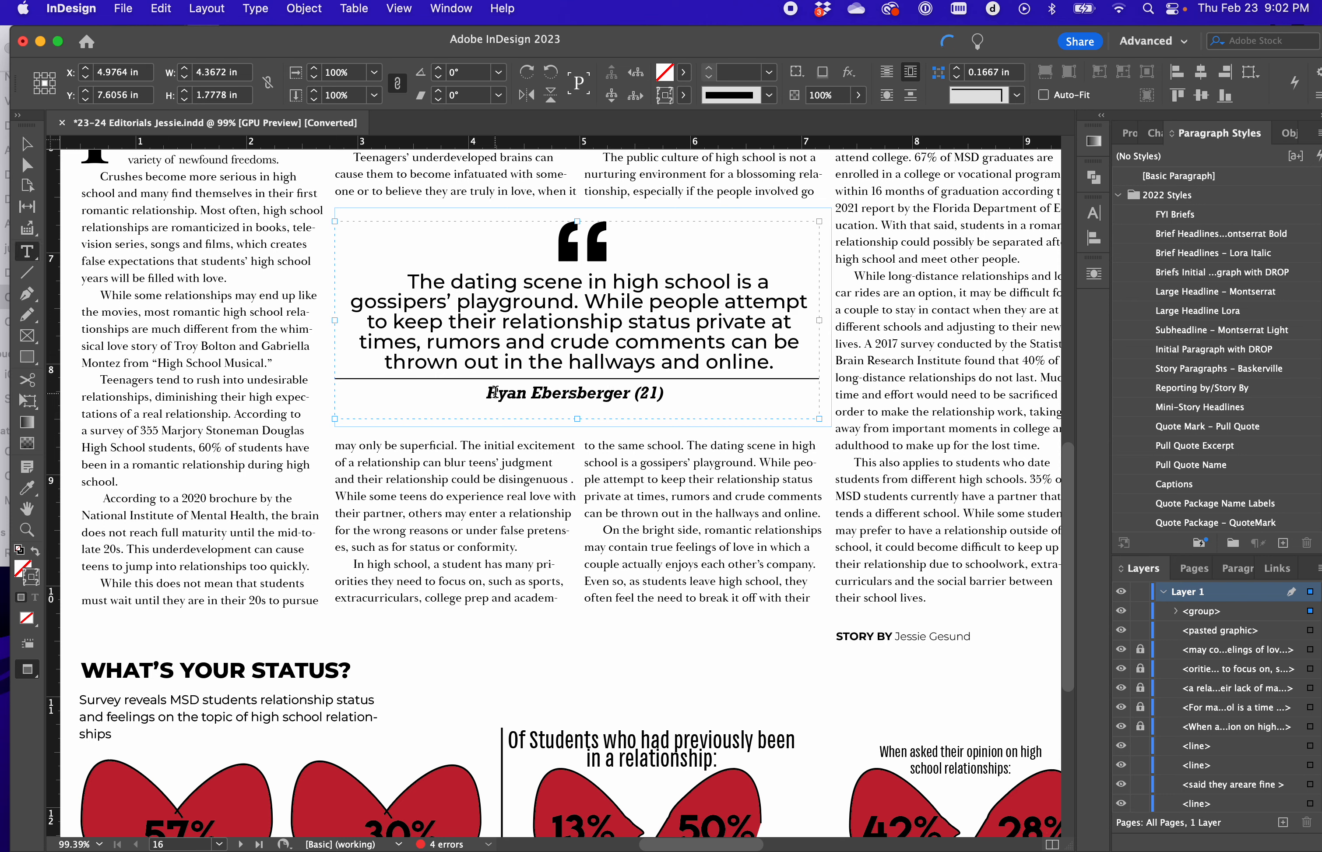
left_click_drag(487, 392, 689, 392)
type("Eagle")
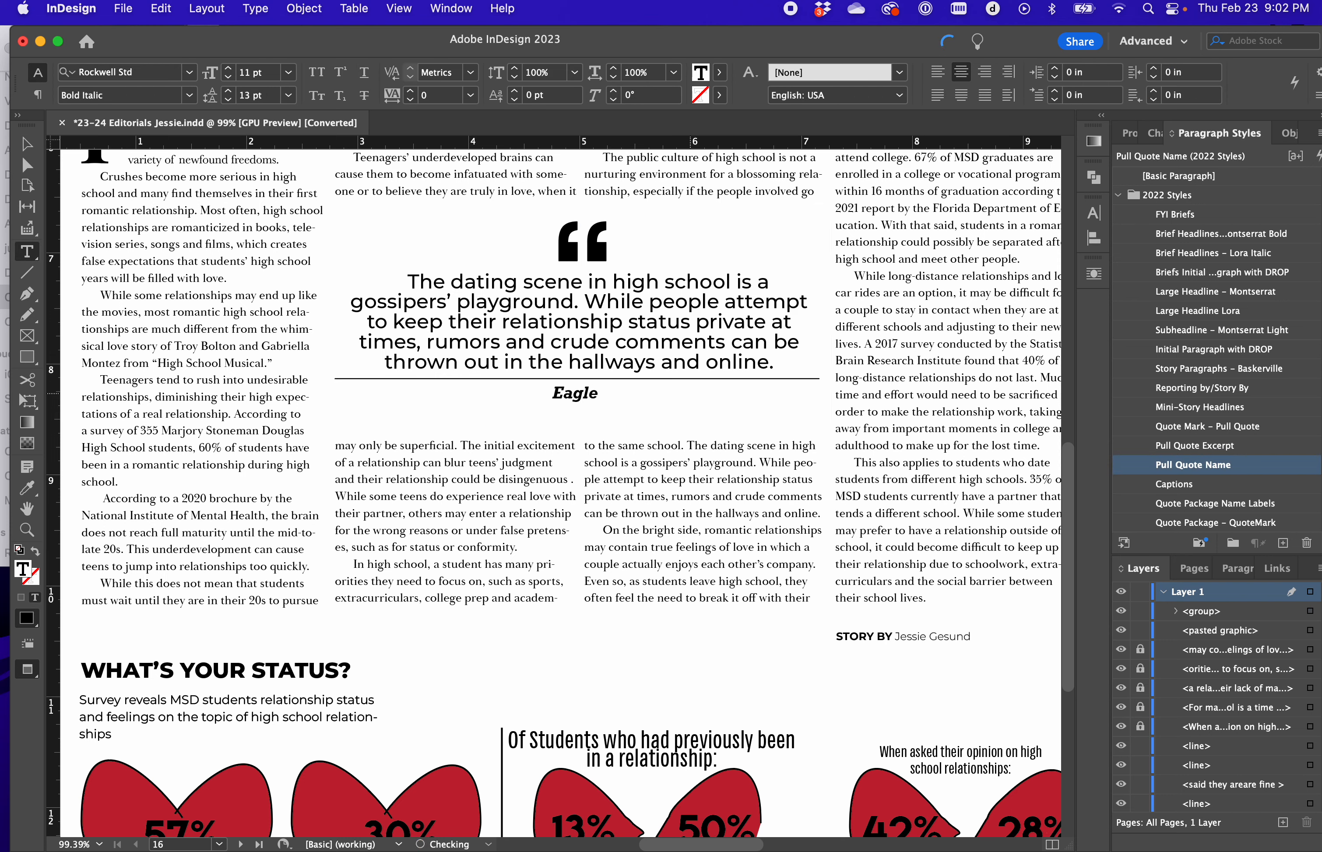
type(" Eye News")
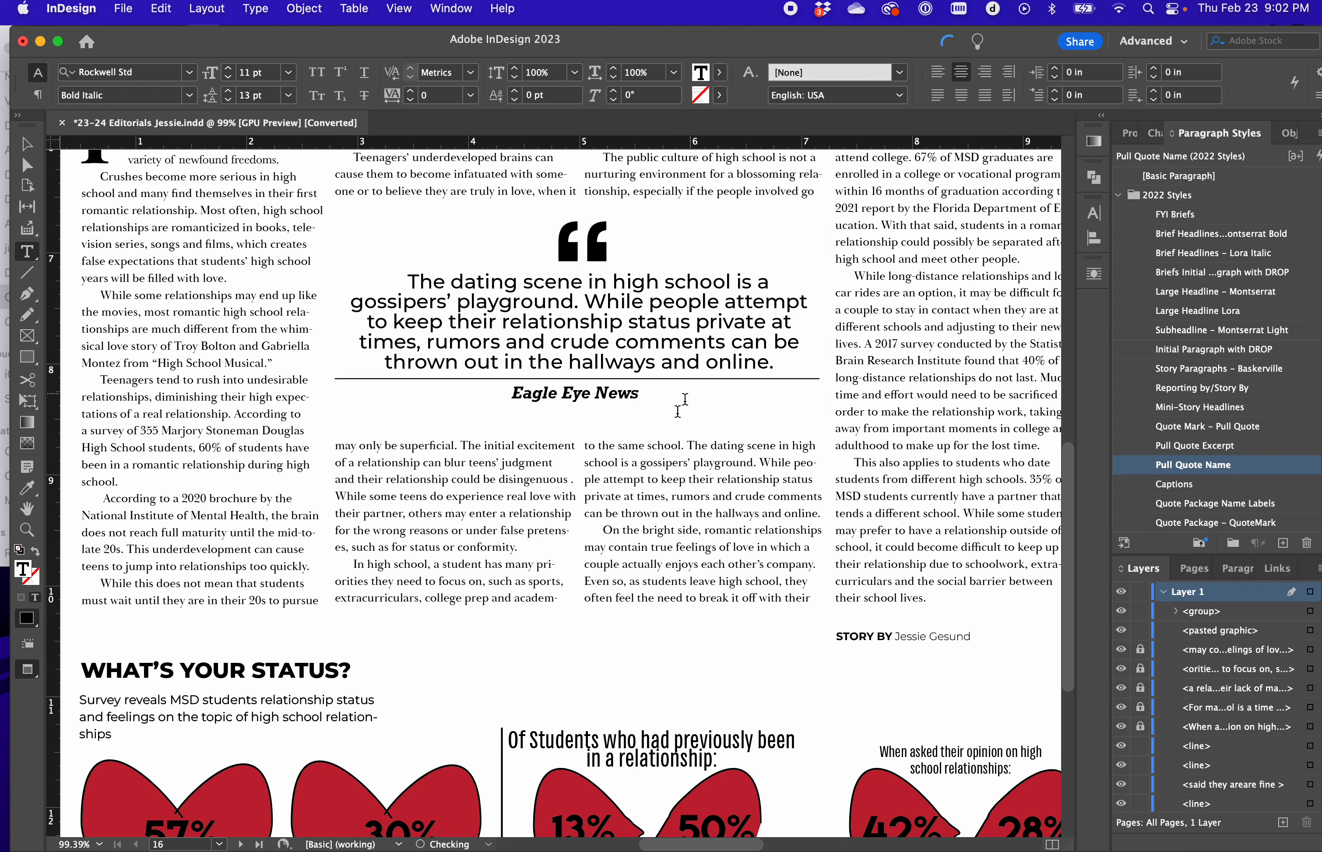
left_click(26, 143)
left_click(543, 562)
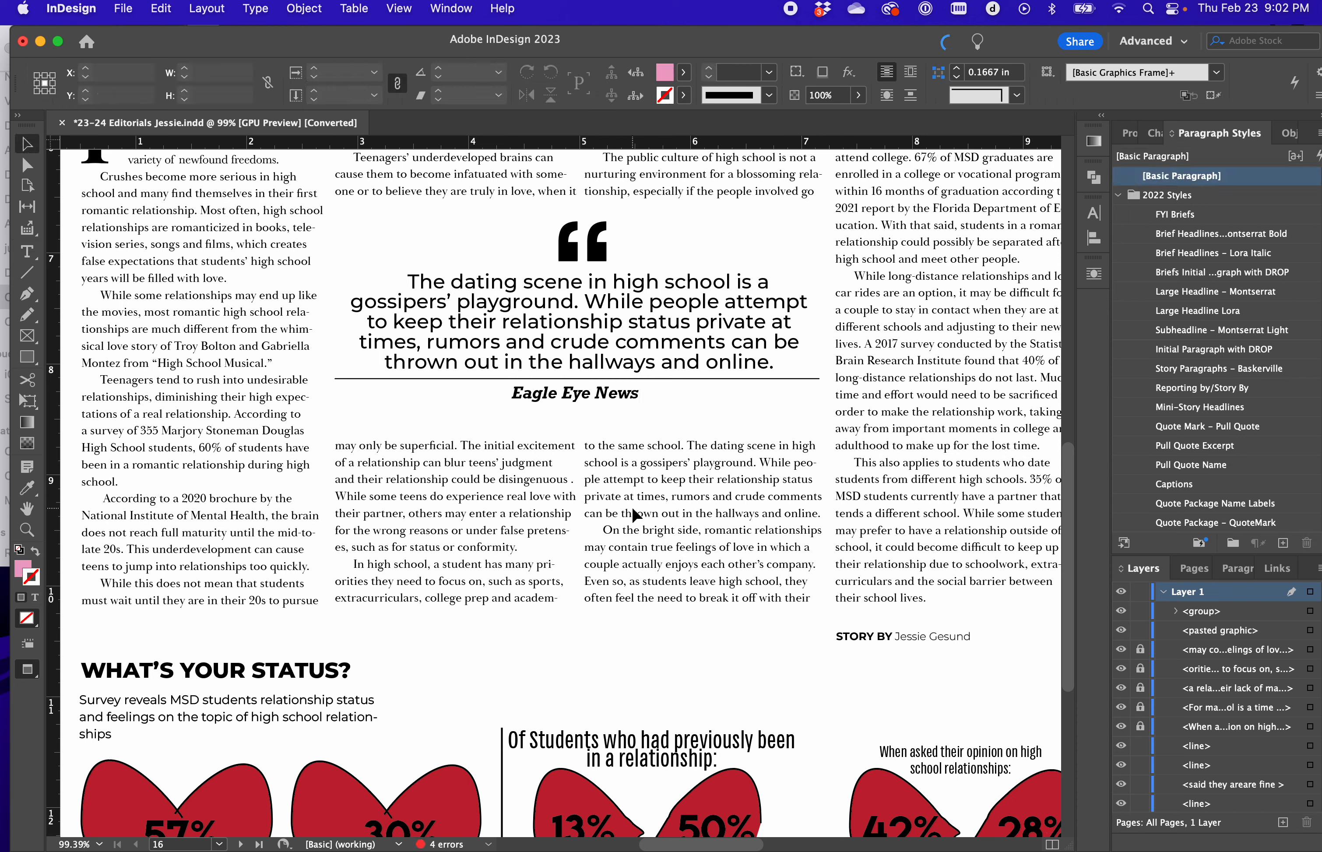
Unlock the locked text frames in Layer 1, including the relationships story's columns, and select the two middle columns
left_click(1140, 650)
left_click(1142, 669)
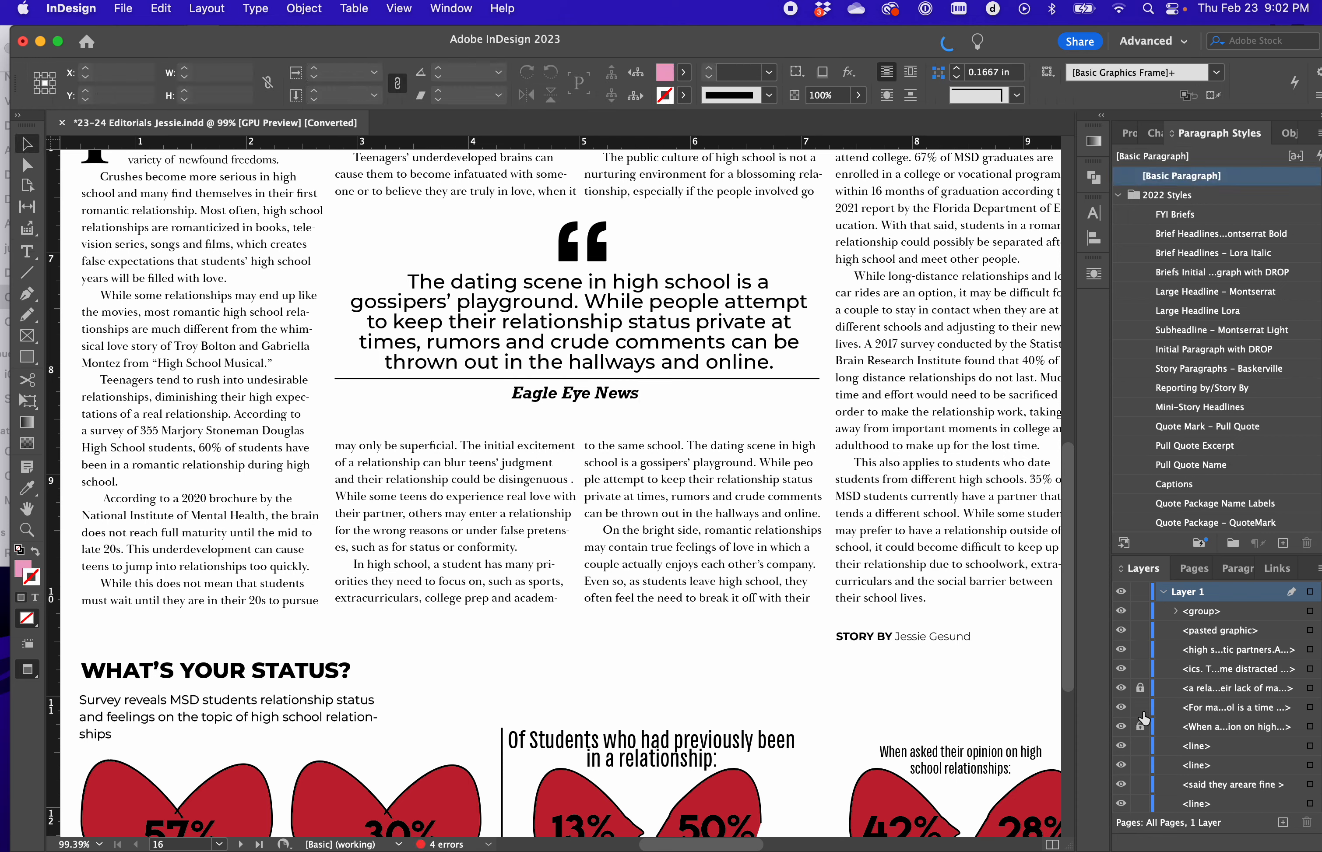
left_click(1140, 688)
left_click(1140, 727)
left_click(676, 546)
left_click(461, 503, "shift")
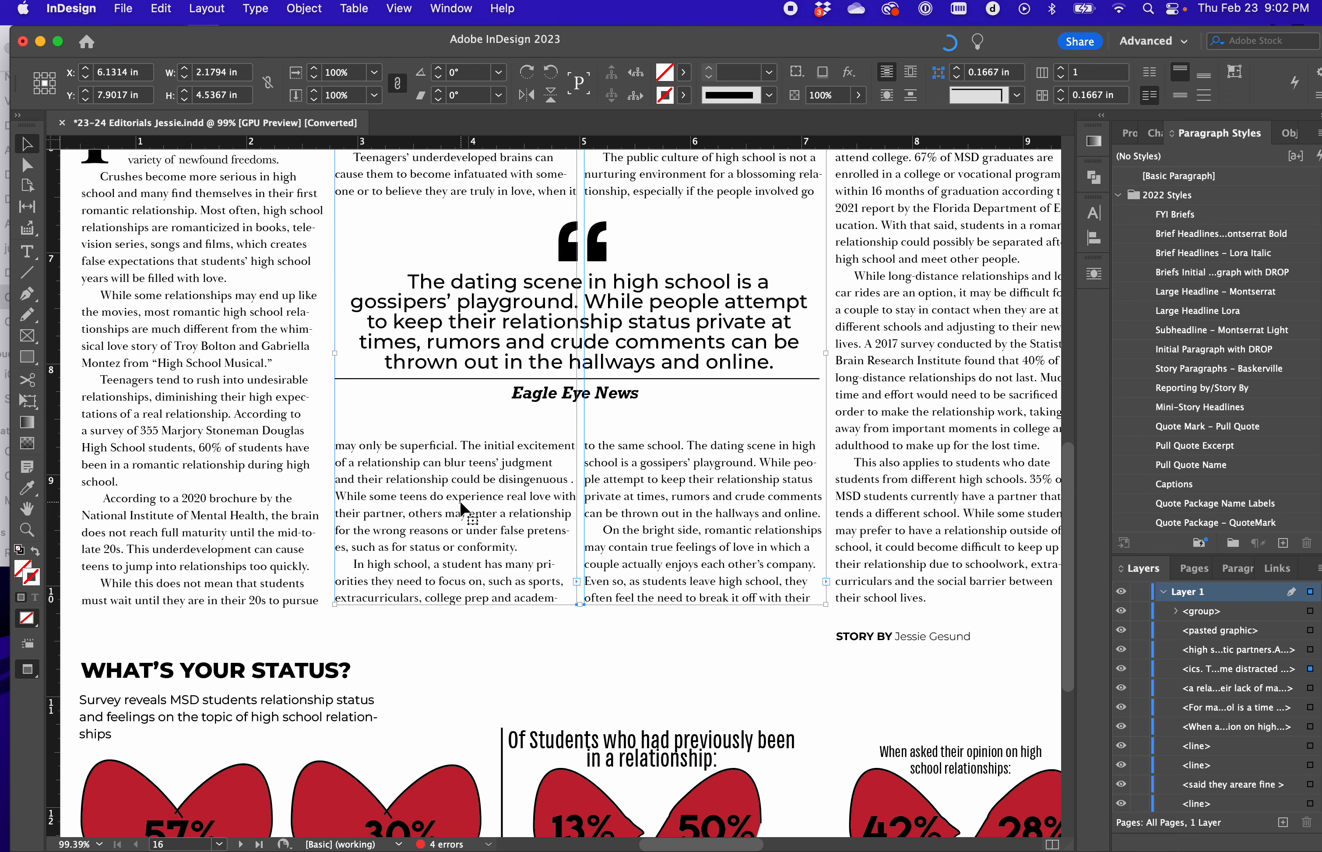
Shorten the quotation's text frame by raising its lower edge to just below the attribution, tightening the gap above the story text
scroll(717, 653, "up", 5)
left_click(664, 543)
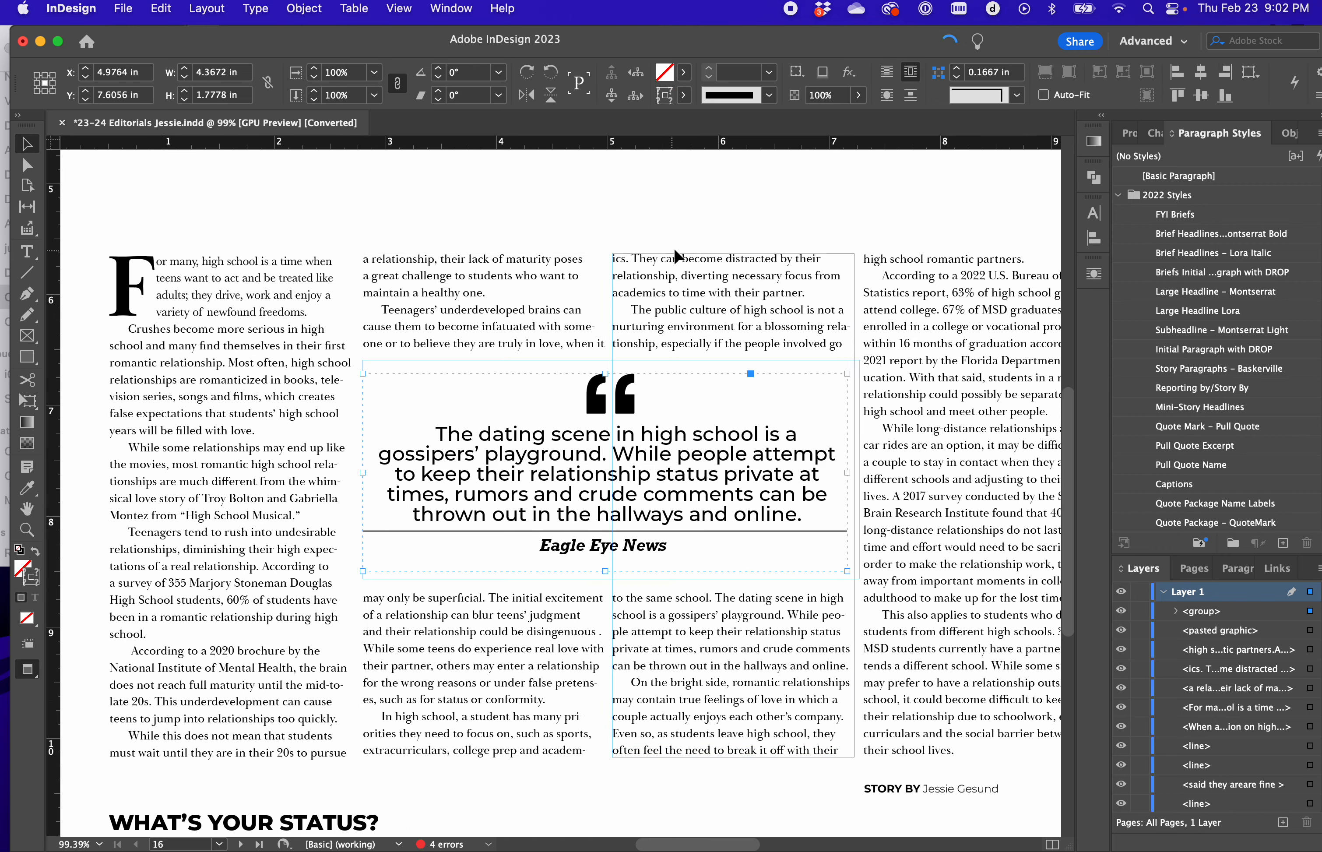
left_click(710, 204)
double_click(659, 565)
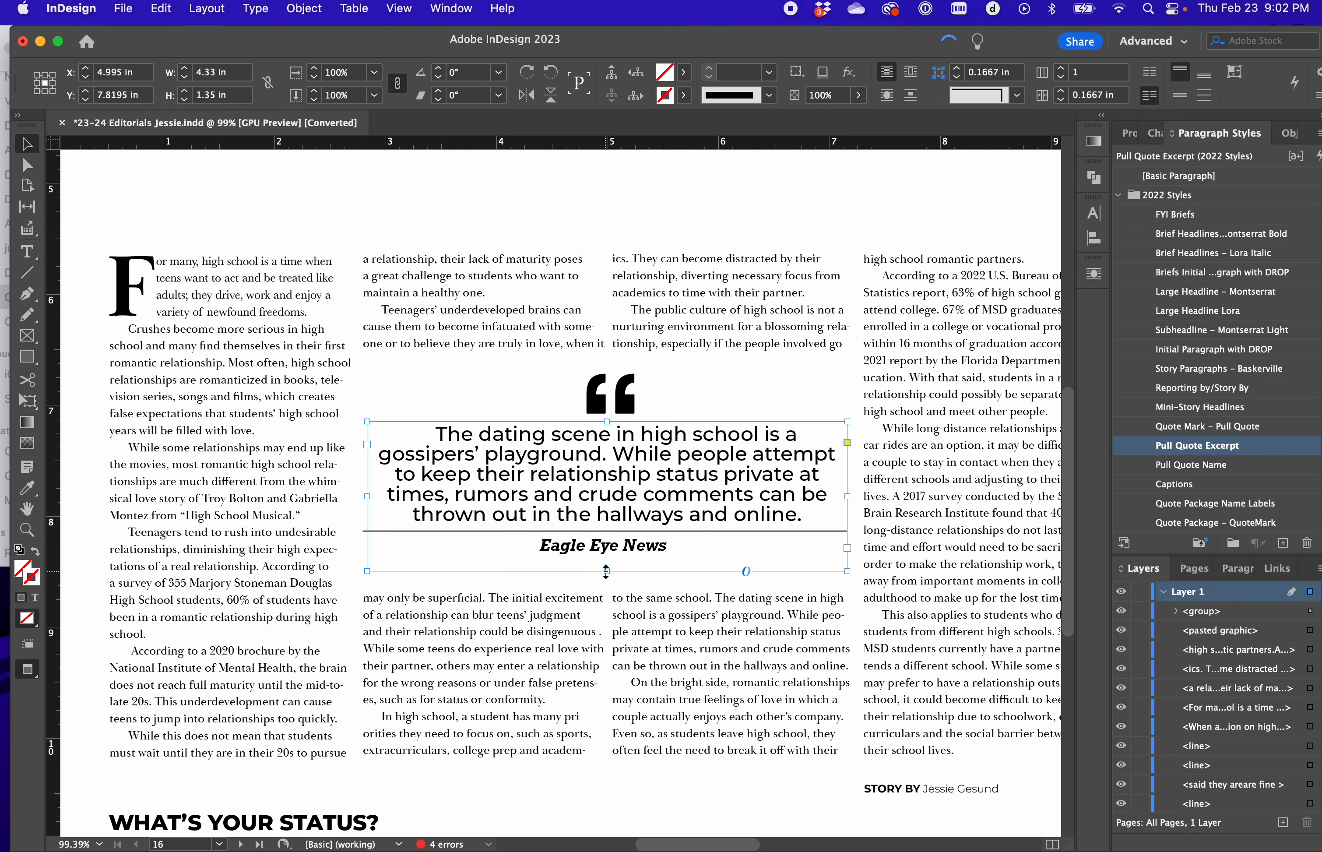
left_click_drag(605, 572, 605, 554)
left_click(709, 234)
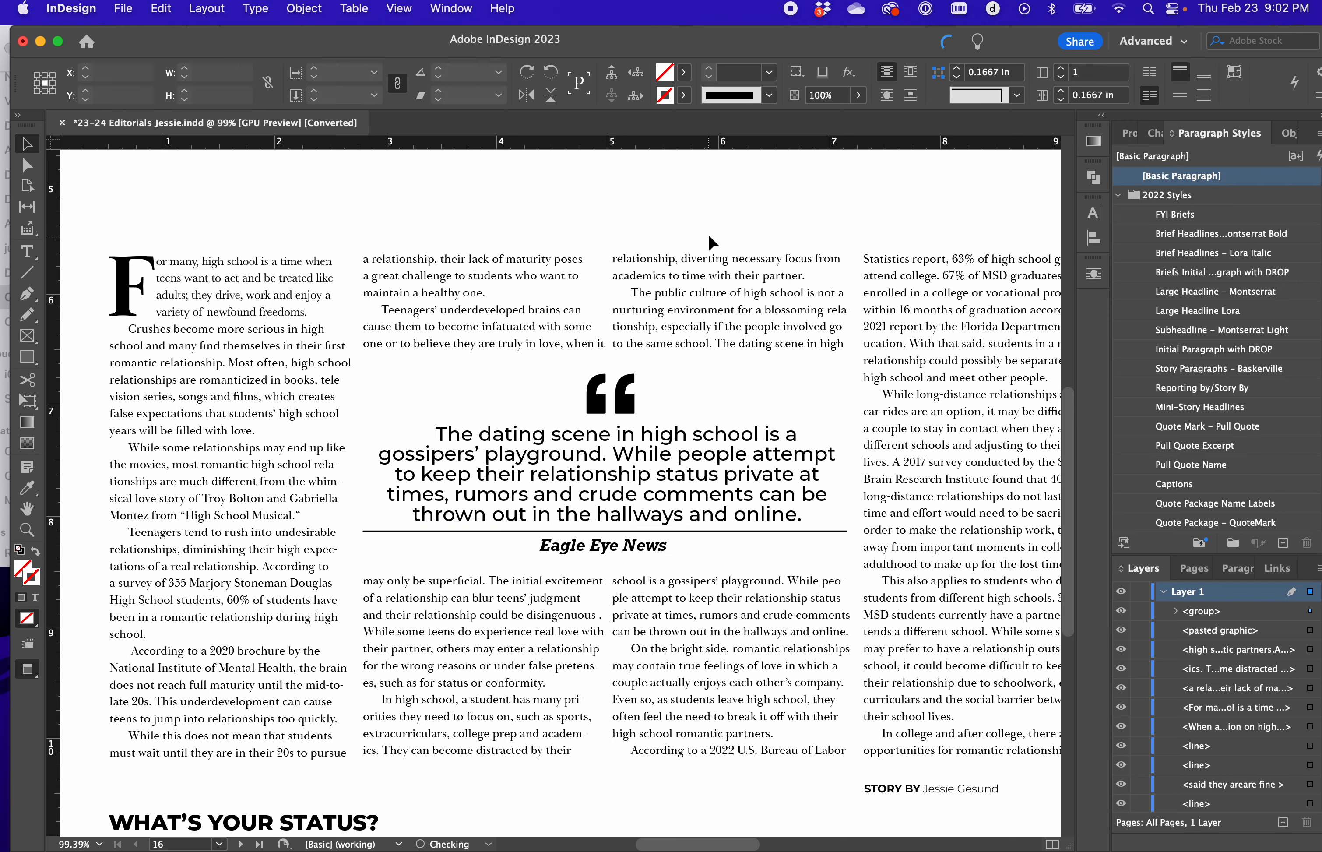
Examine how the pull quote fits between the middle columns and how the story sits on the page
scroll(691, 248, "down", 3)
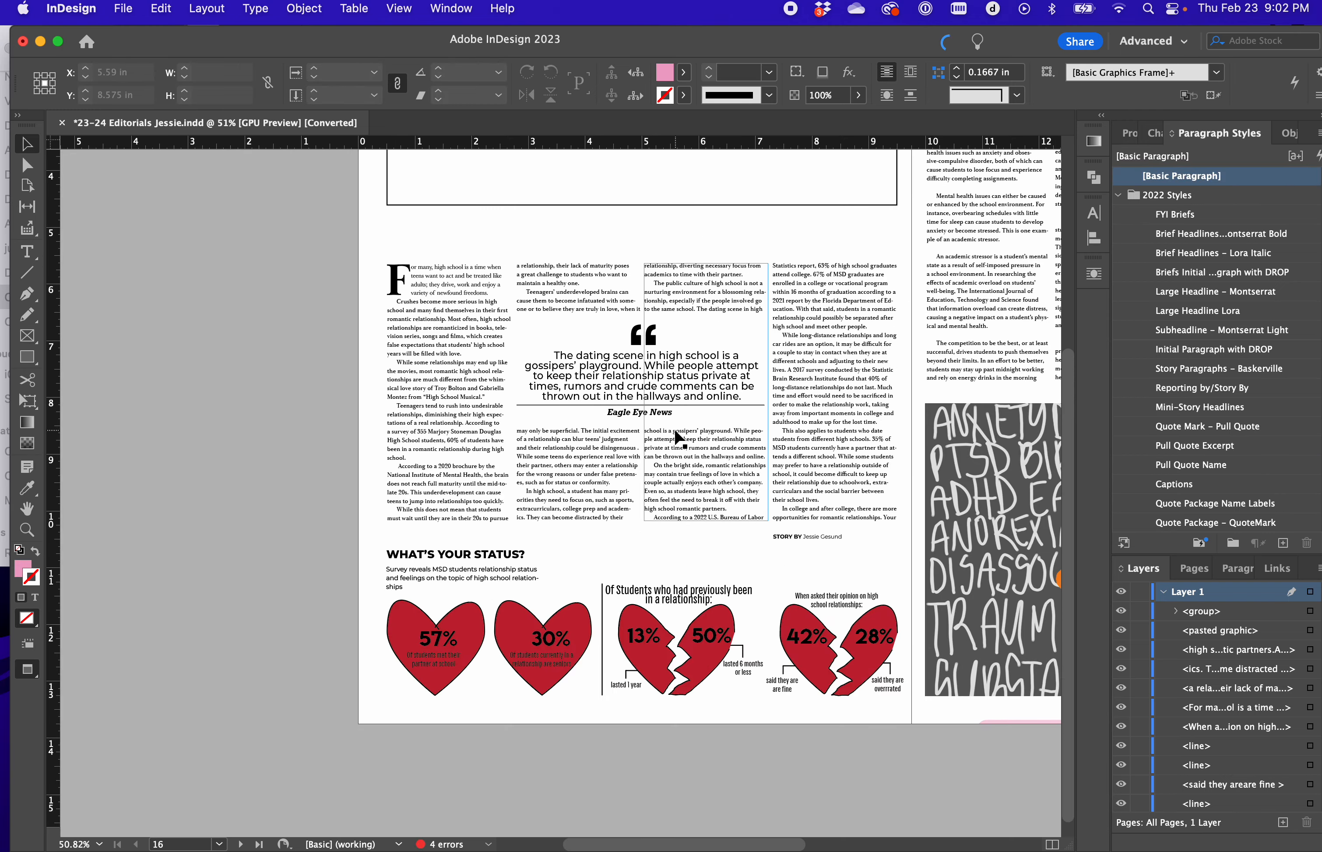
scroll(677, 438, "up", 4)
left_click(689, 360)
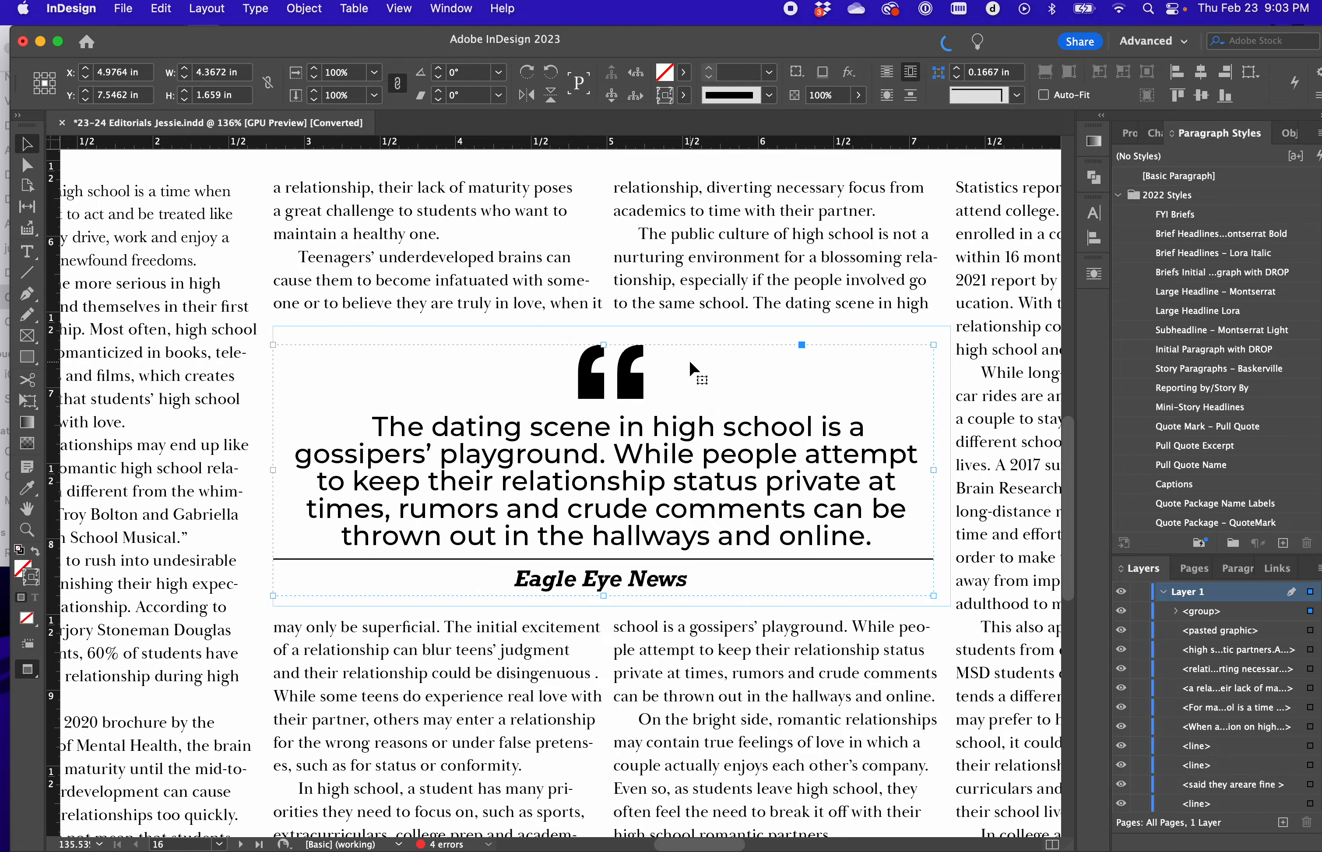
scroll(490, 371, "down", 3)
left_click(516, 252)
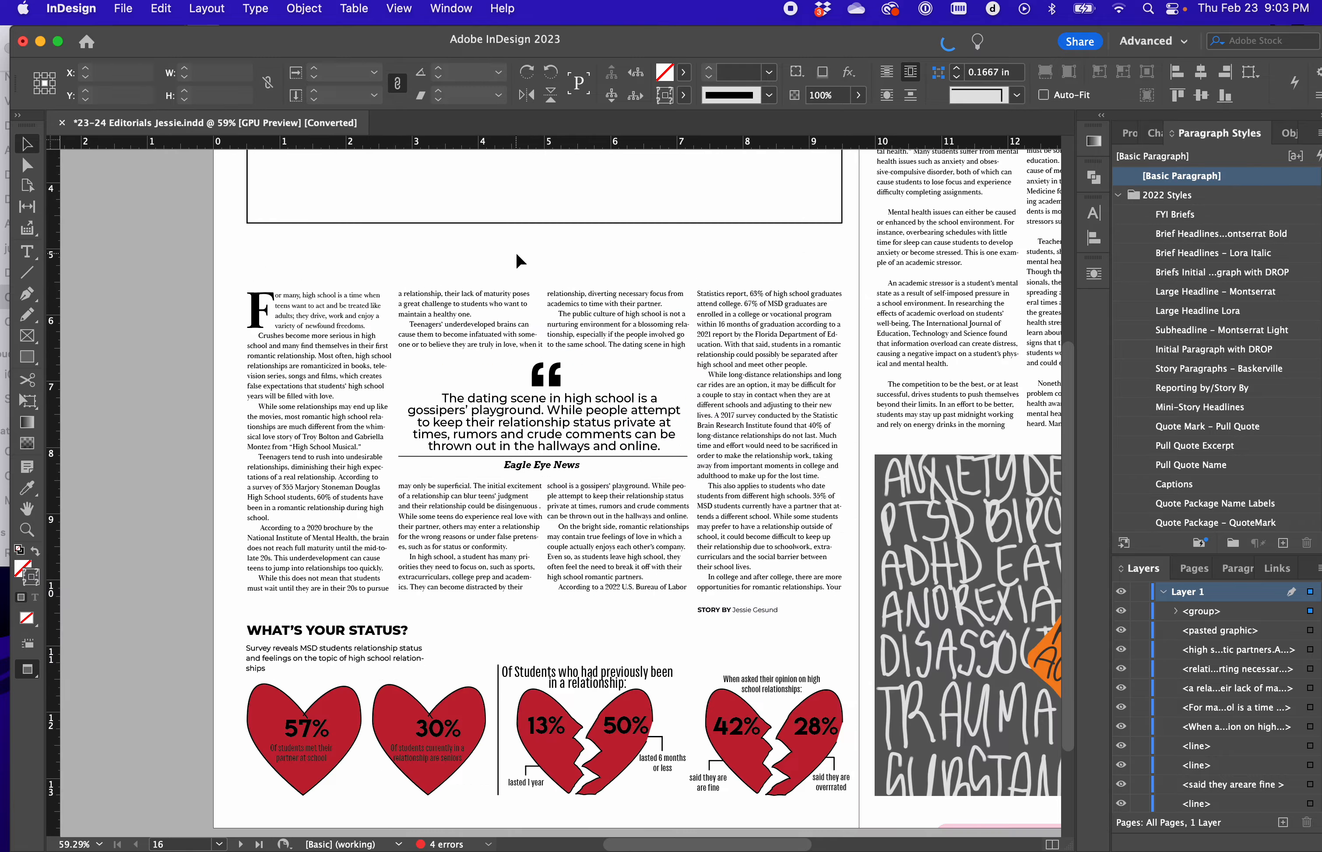
scroll(577, 488, "down", 1)
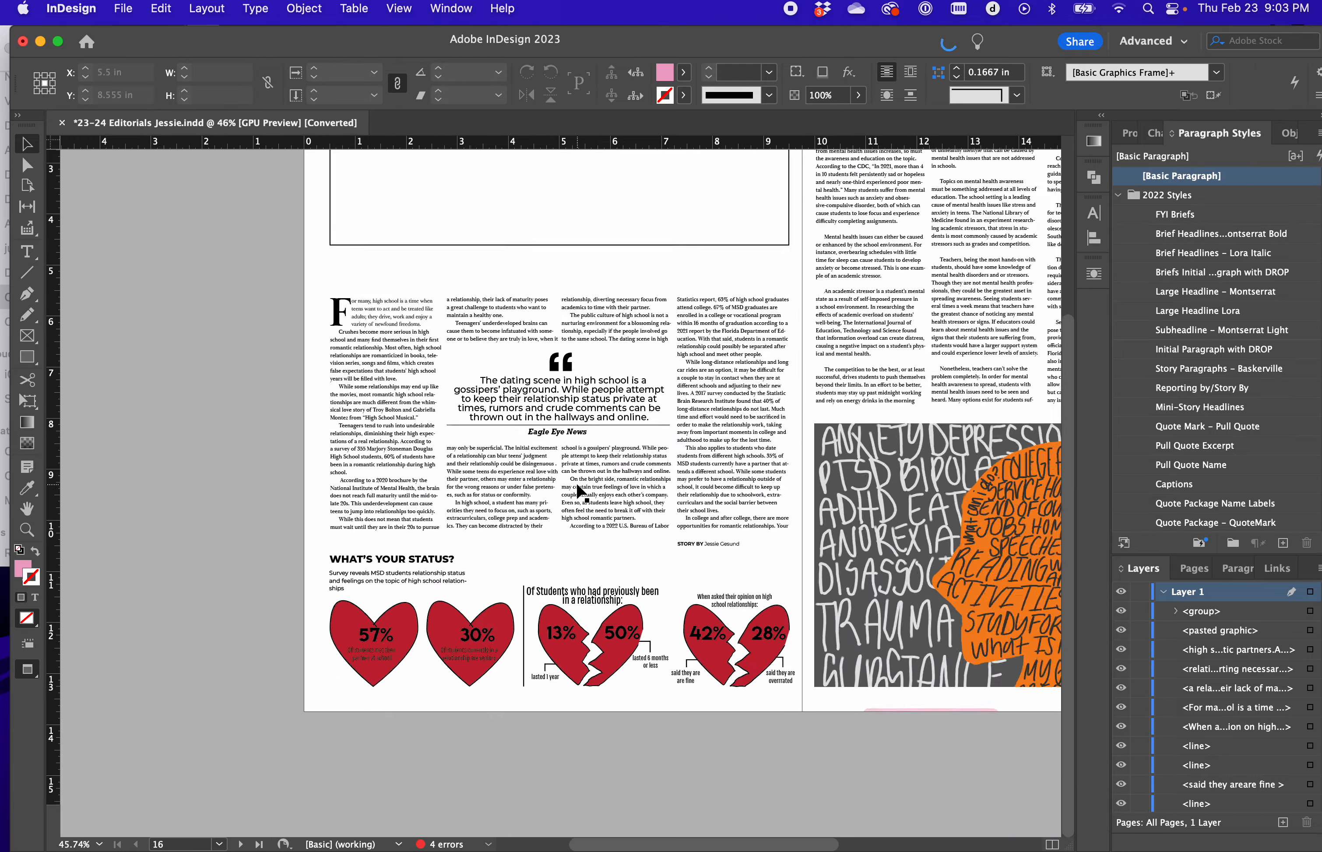
scroll(579, 477, "down", 2)
scroll(599, 433, "up", 4)
scroll(598, 433, "down", 1)
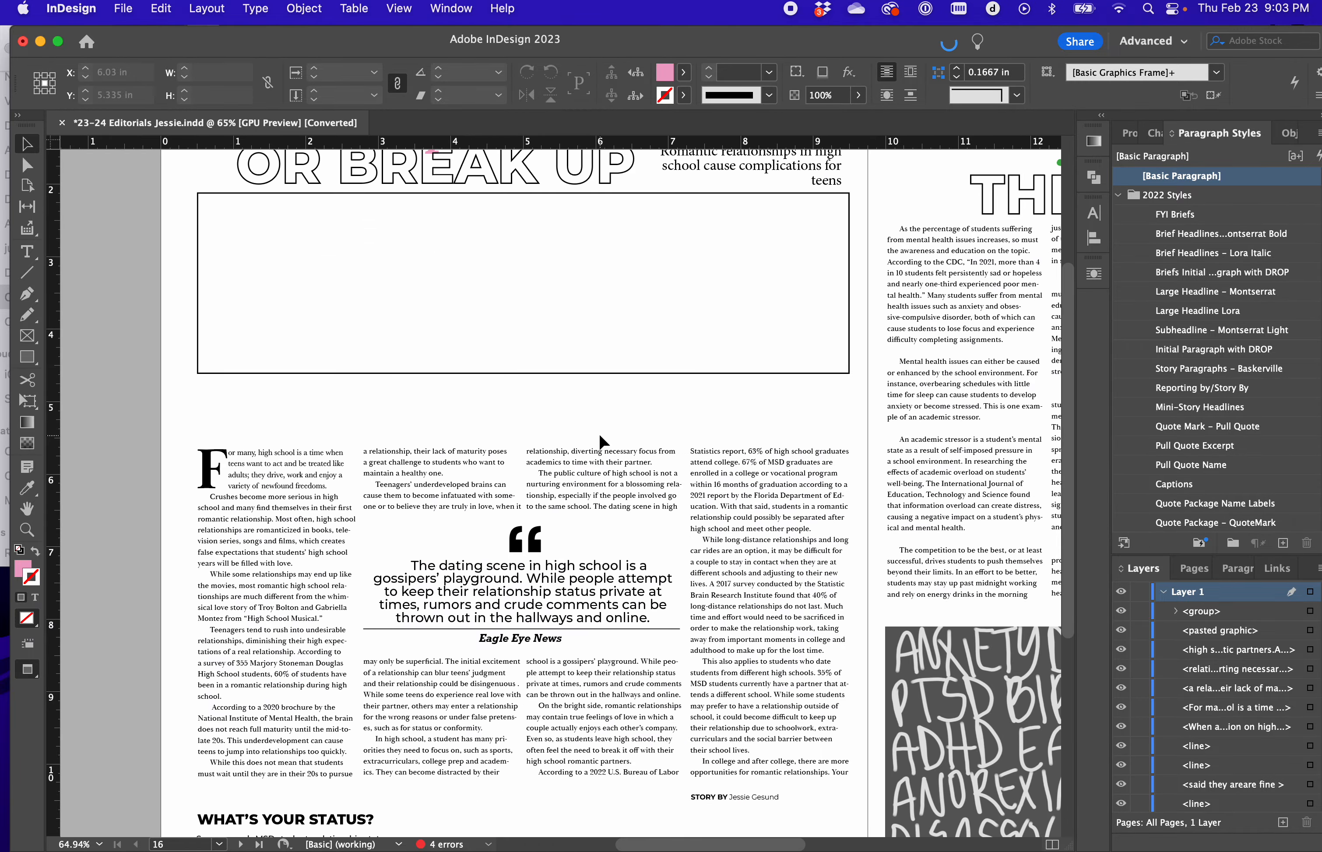
scroll(469, 519, "down", 2)
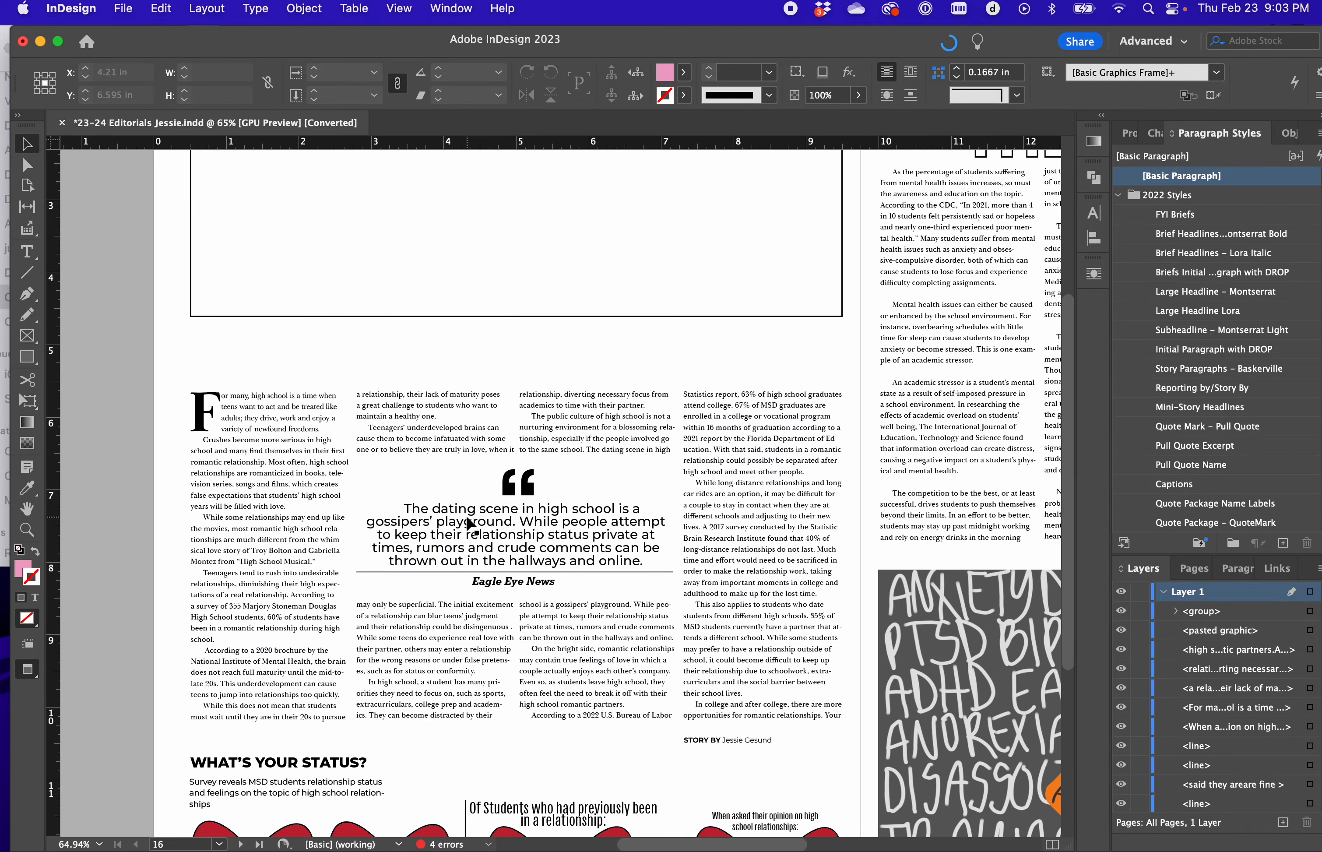
Show the guides and extend the four story columns upward together to a height of about 5.05 in
left_click(320, 433)
key("w")
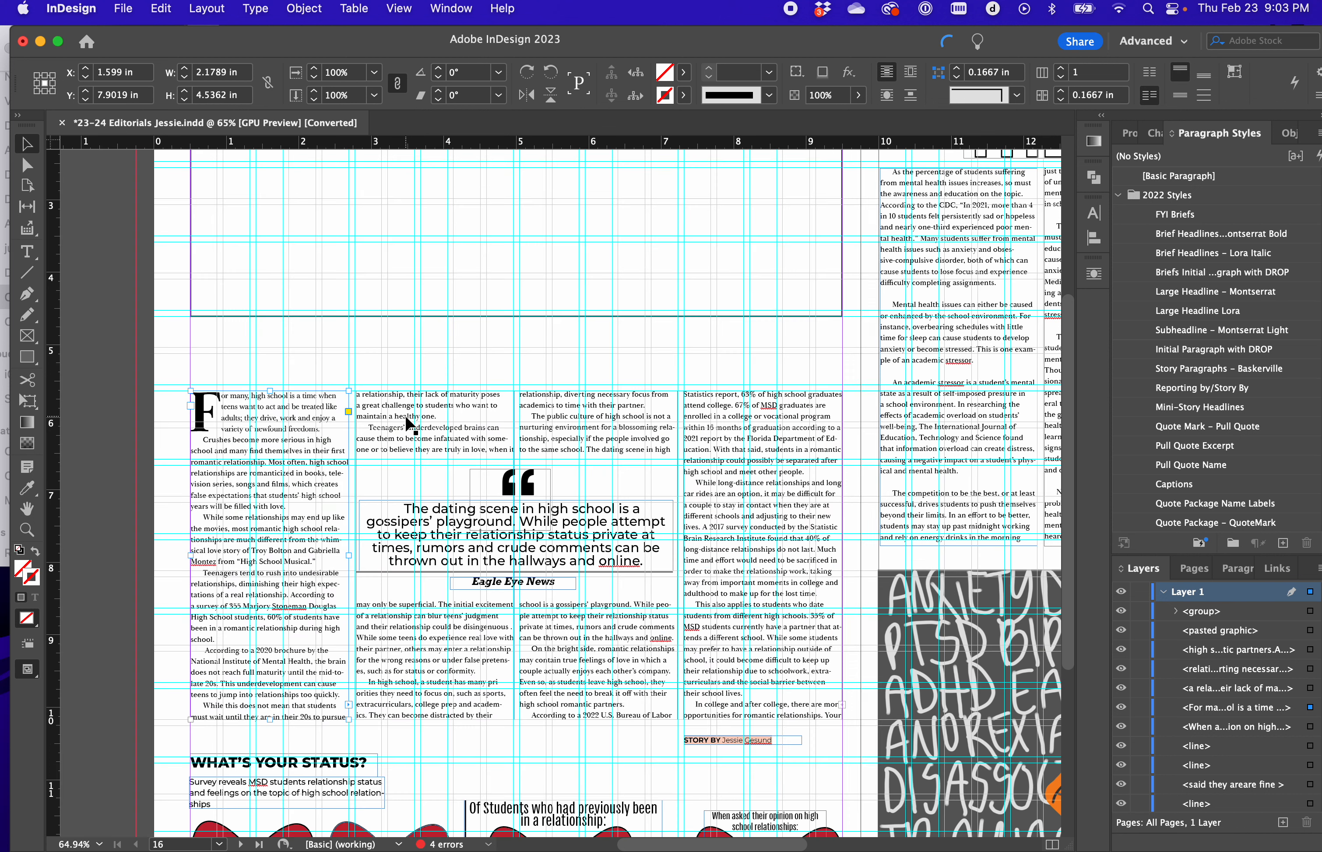
left_click(414, 424)
left_click(561, 426, "shift")
left_click(782, 423, "shift")
left_click(208, 445, "shift")
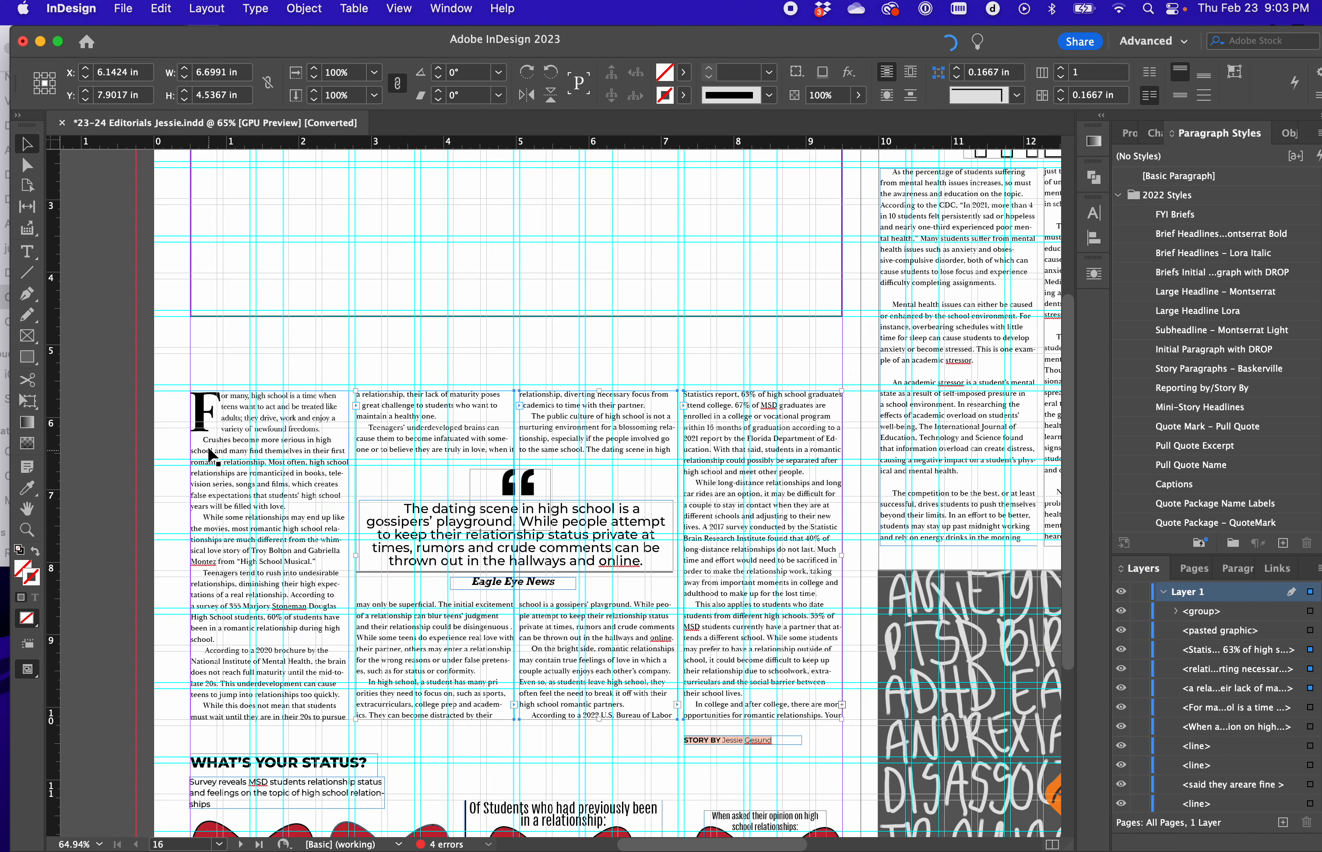
left_click_drag(522, 403, 588, 347)
left_click(589, 347)
left_click(691, 585)
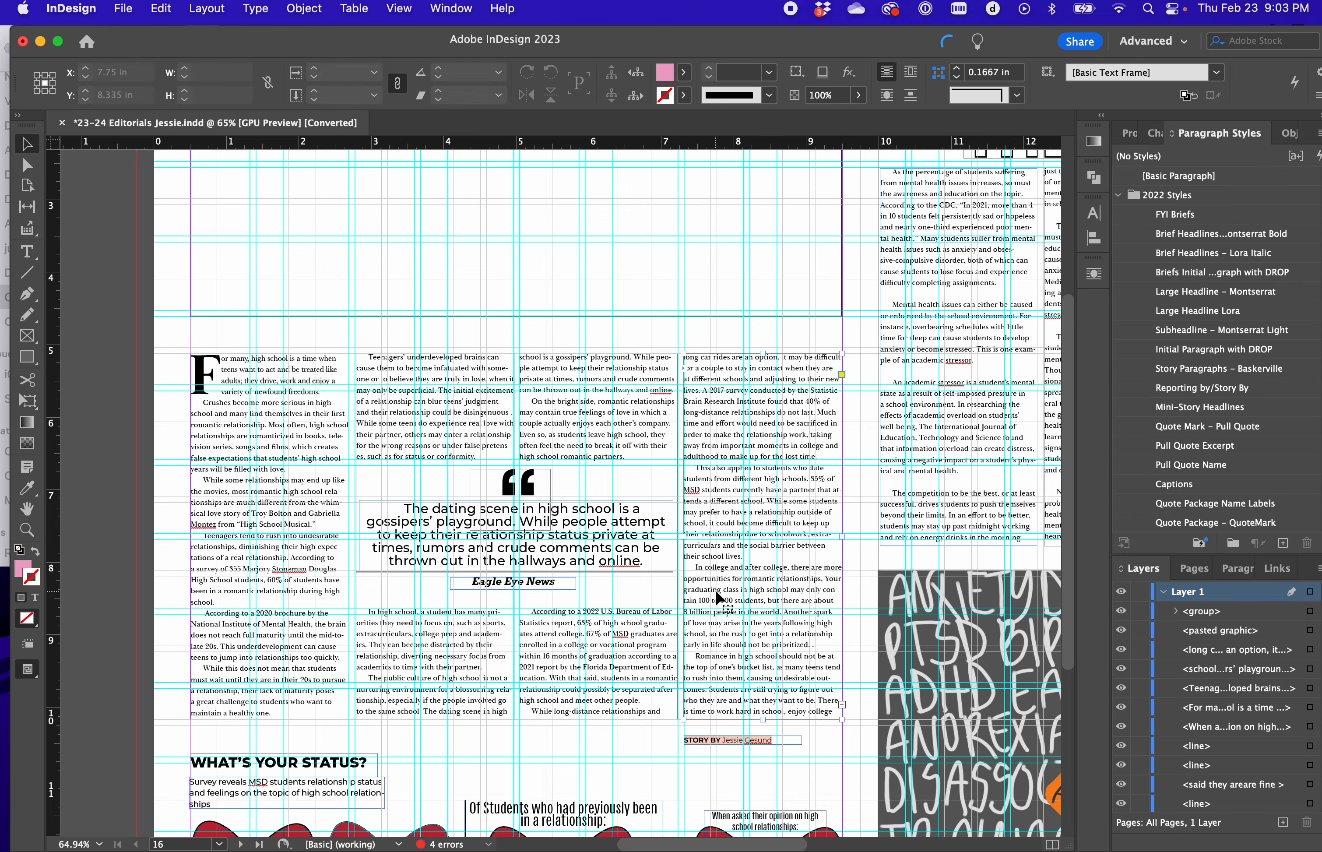
Lock the relationships story's four column frames in Layer 1
left_click(495, 623)
scroll(489, 617, "up", 2)
scroll(492, 624, "up", 3)
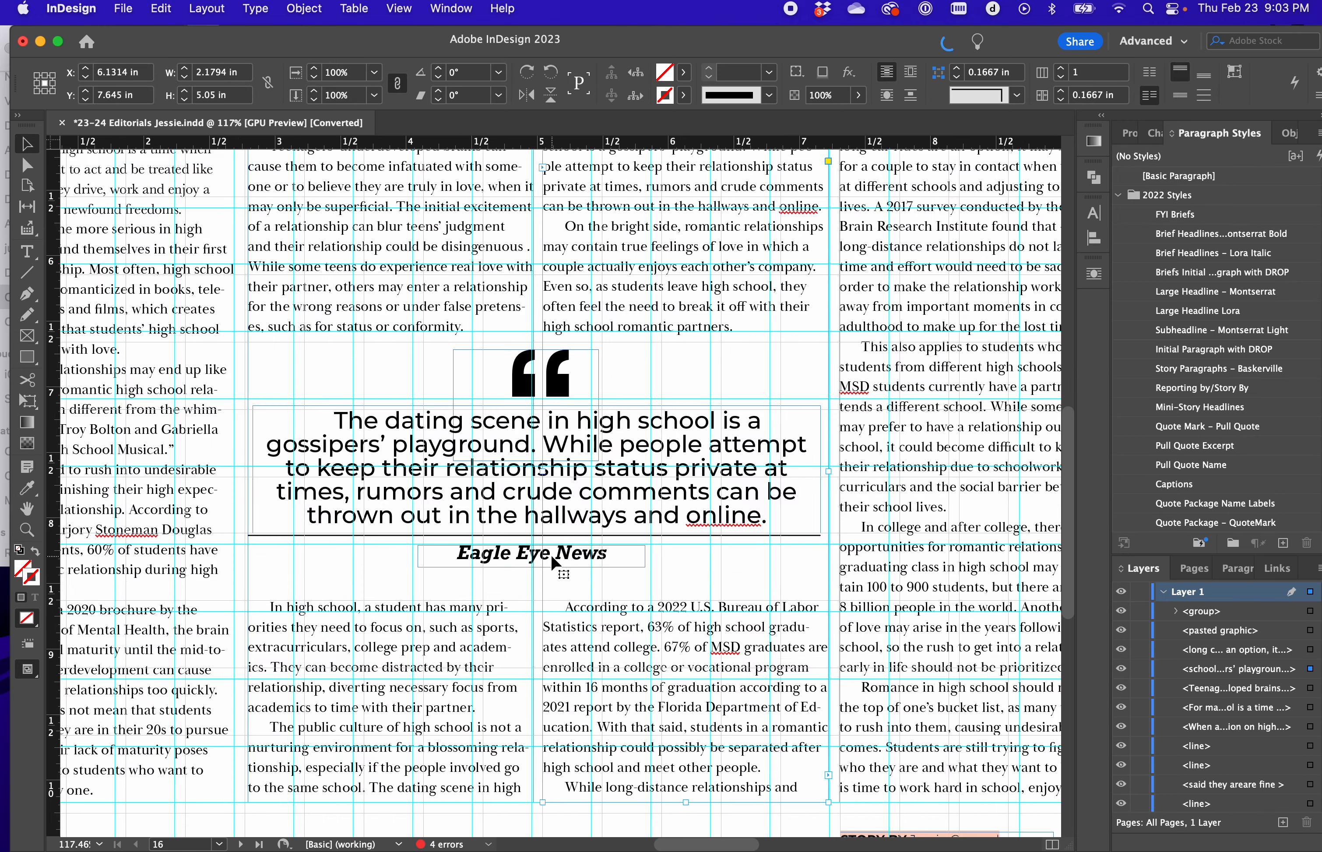
key("t")
left_click(18, 149)
left_click(848, 665, "shift")
left_click(490, 704, "shift")
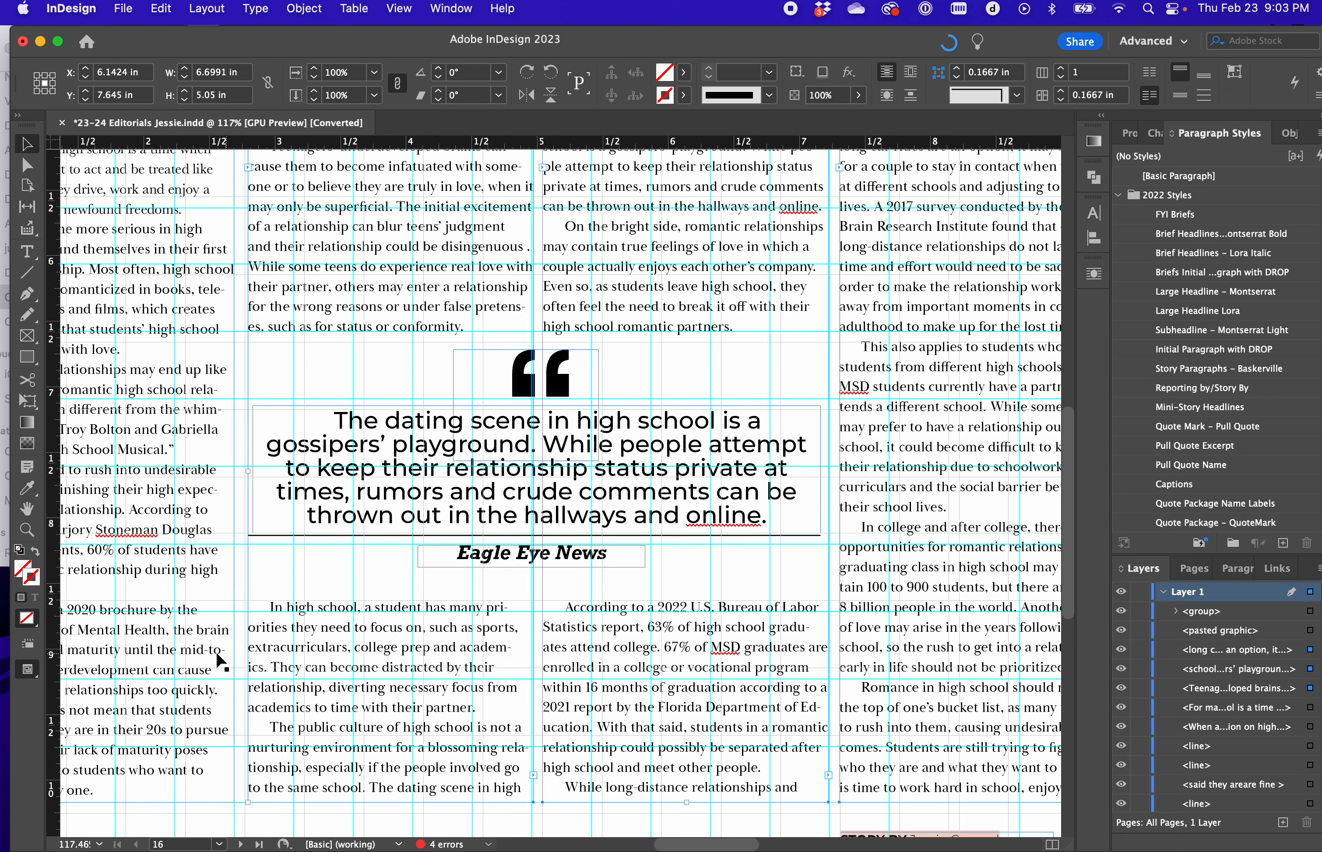
left_click_drag(1140, 661, 1140, 689)
scroll(738, 543, "down", 5)
scroll(737, 542, "right", 5)
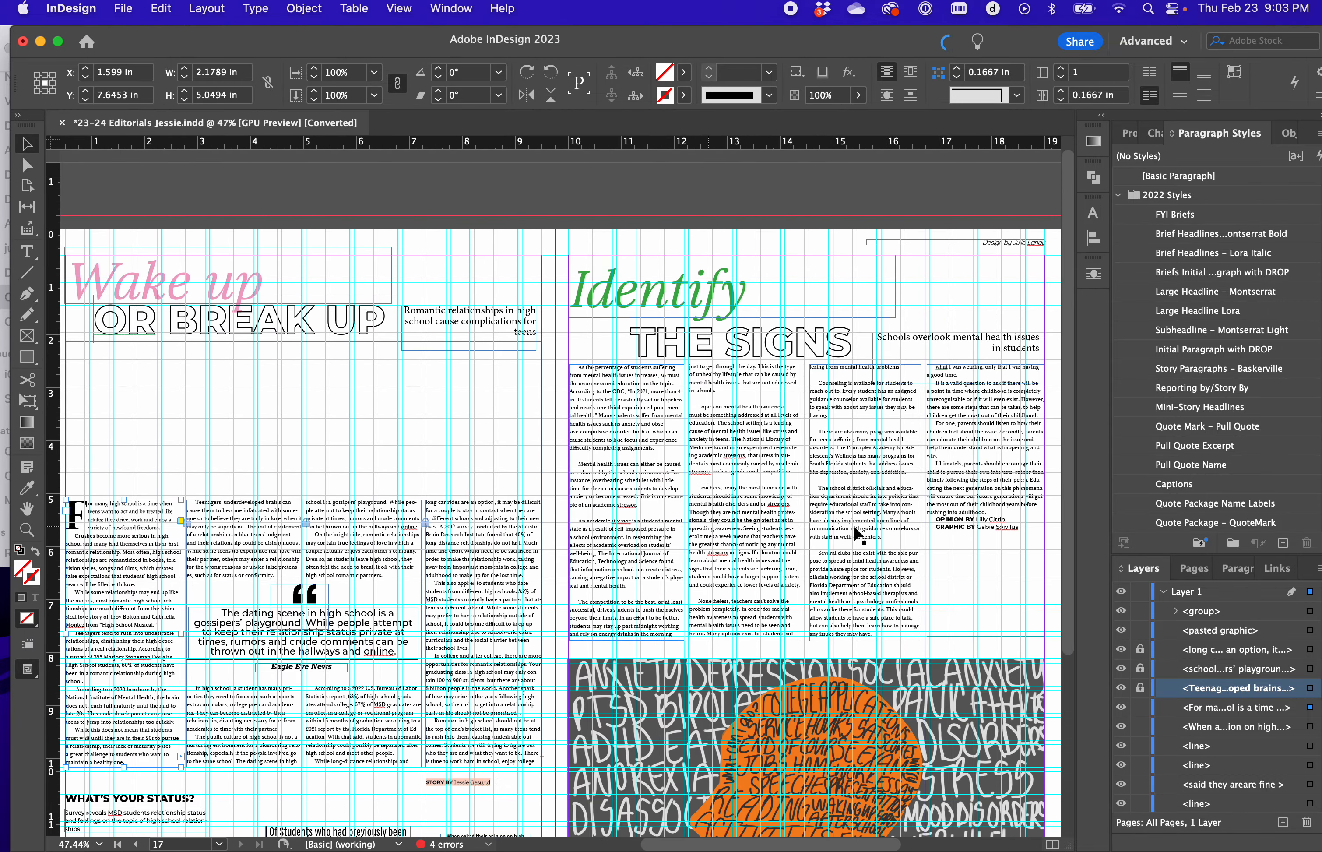
scroll(593, 520, "up", 4)
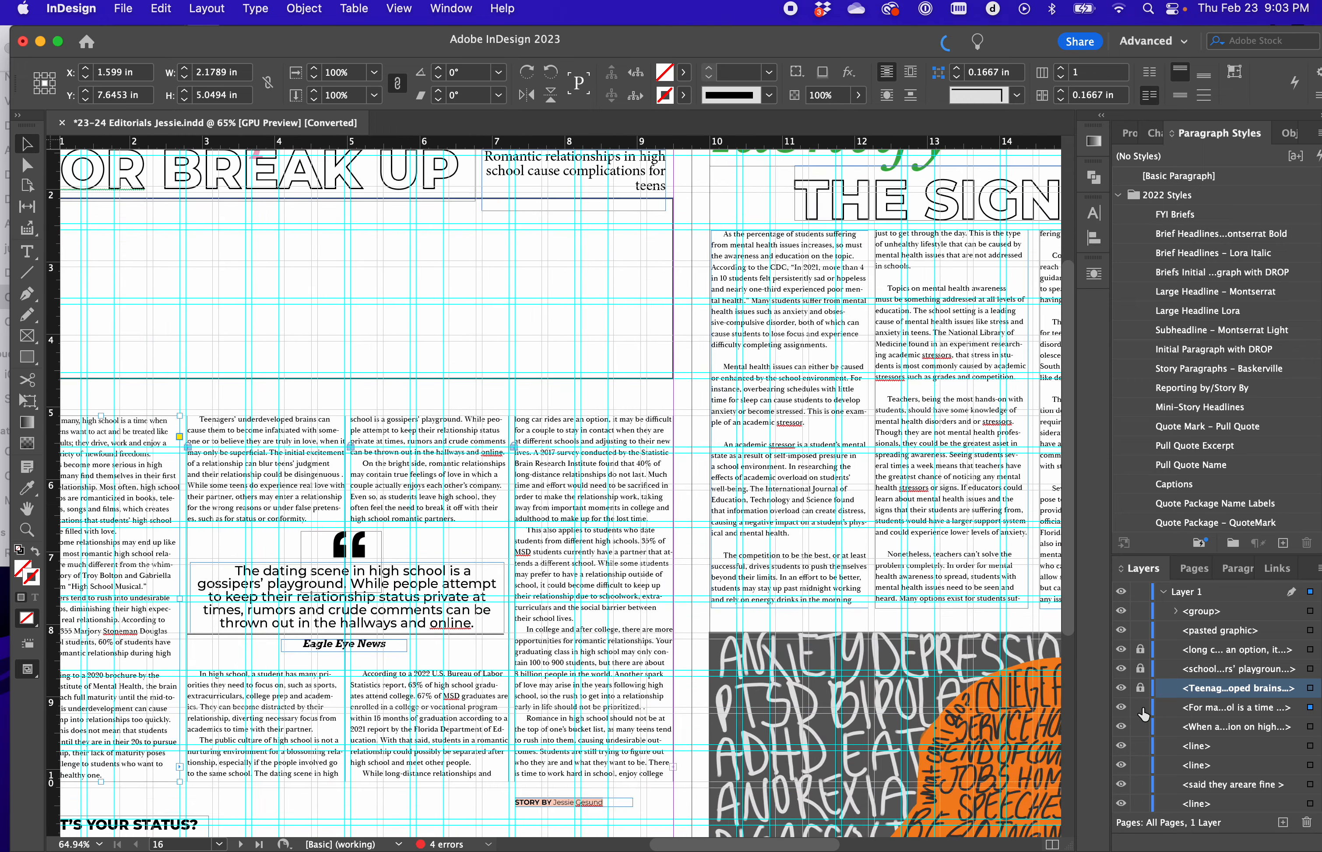
left_click(1140, 707)
scroll(473, 597, "up", 3)
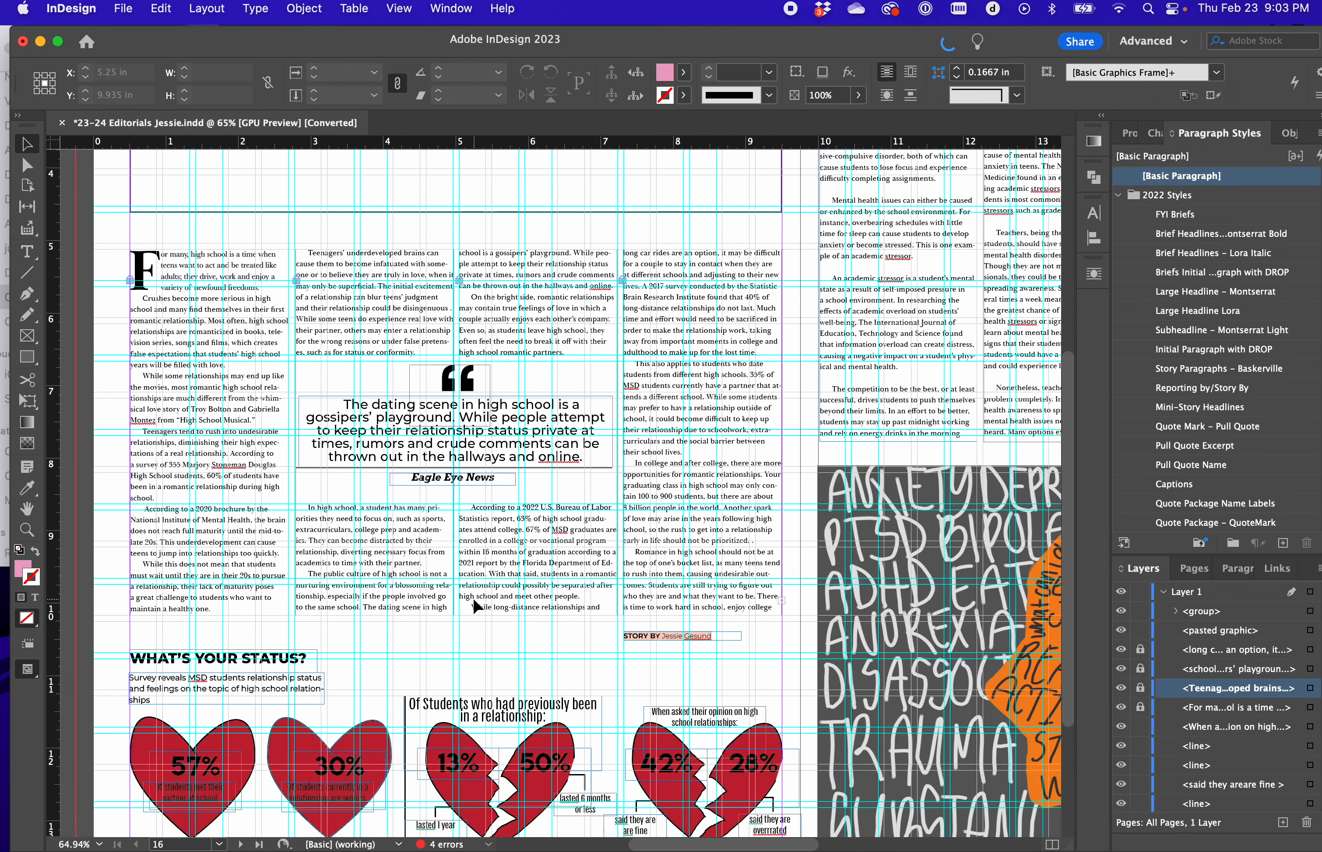
Shorten the pull quote group from its lower edge to a height of 1.6483 in
left_click(456, 422)
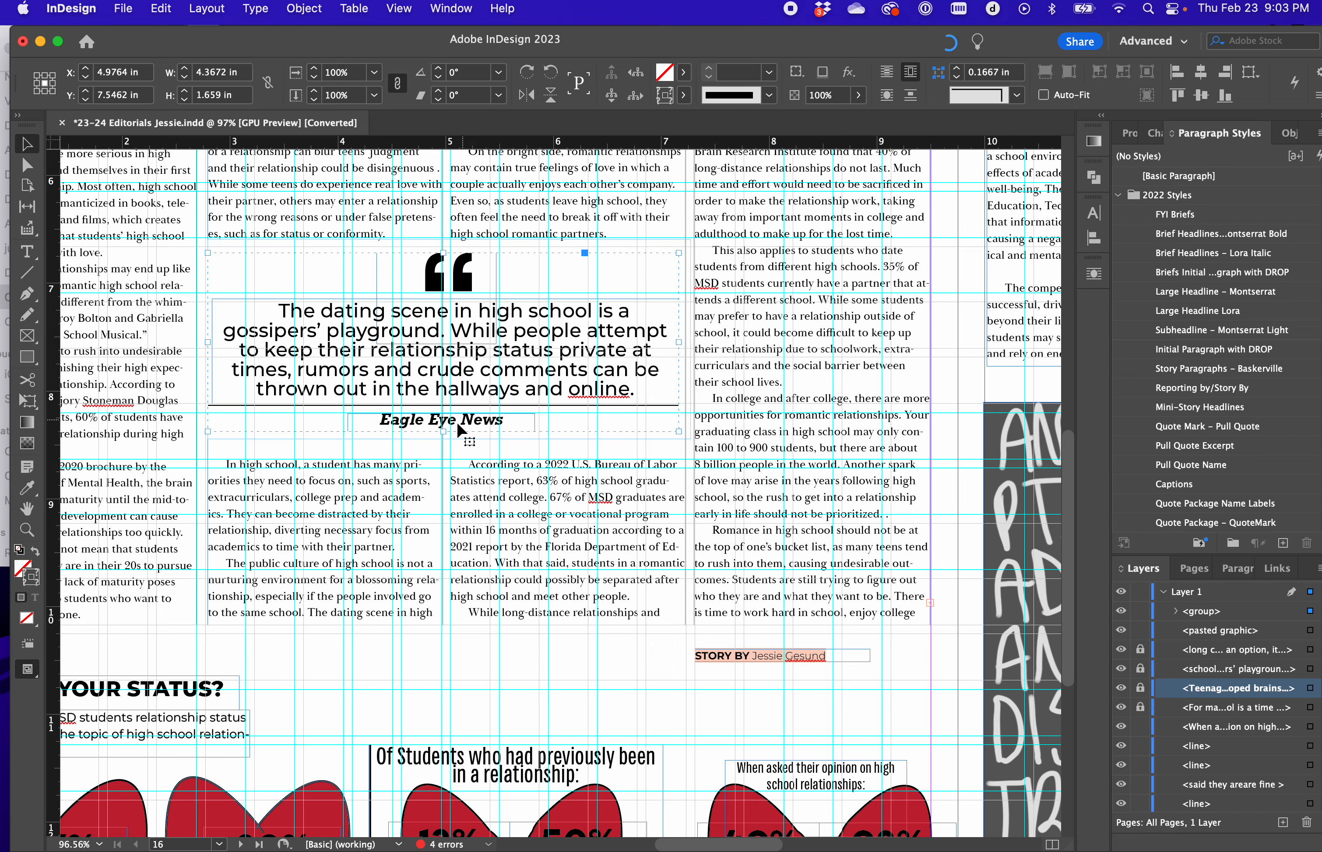
left_click_drag(445, 432, 445, 429)
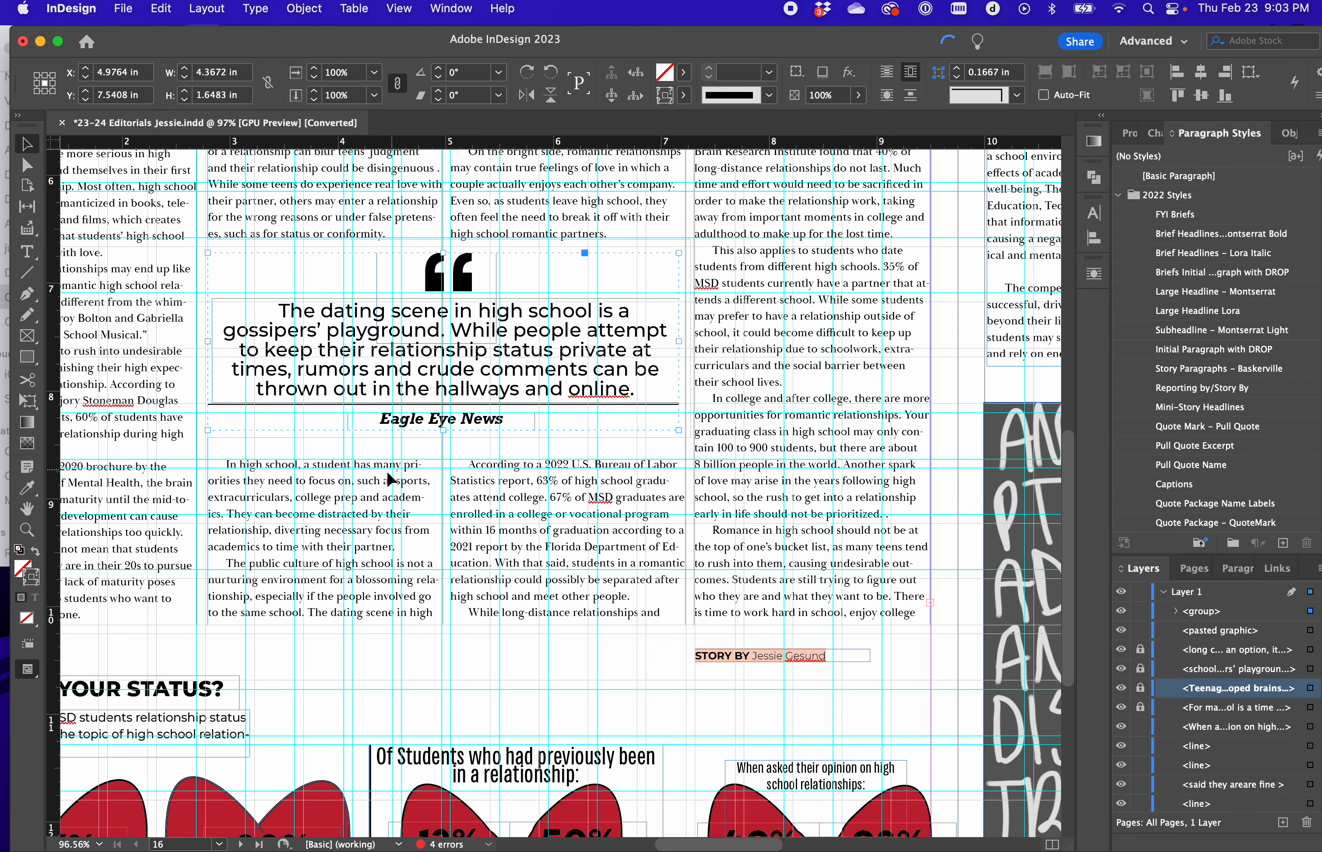
left_click(572, 453)
scroll(568, 485, "up", 5)
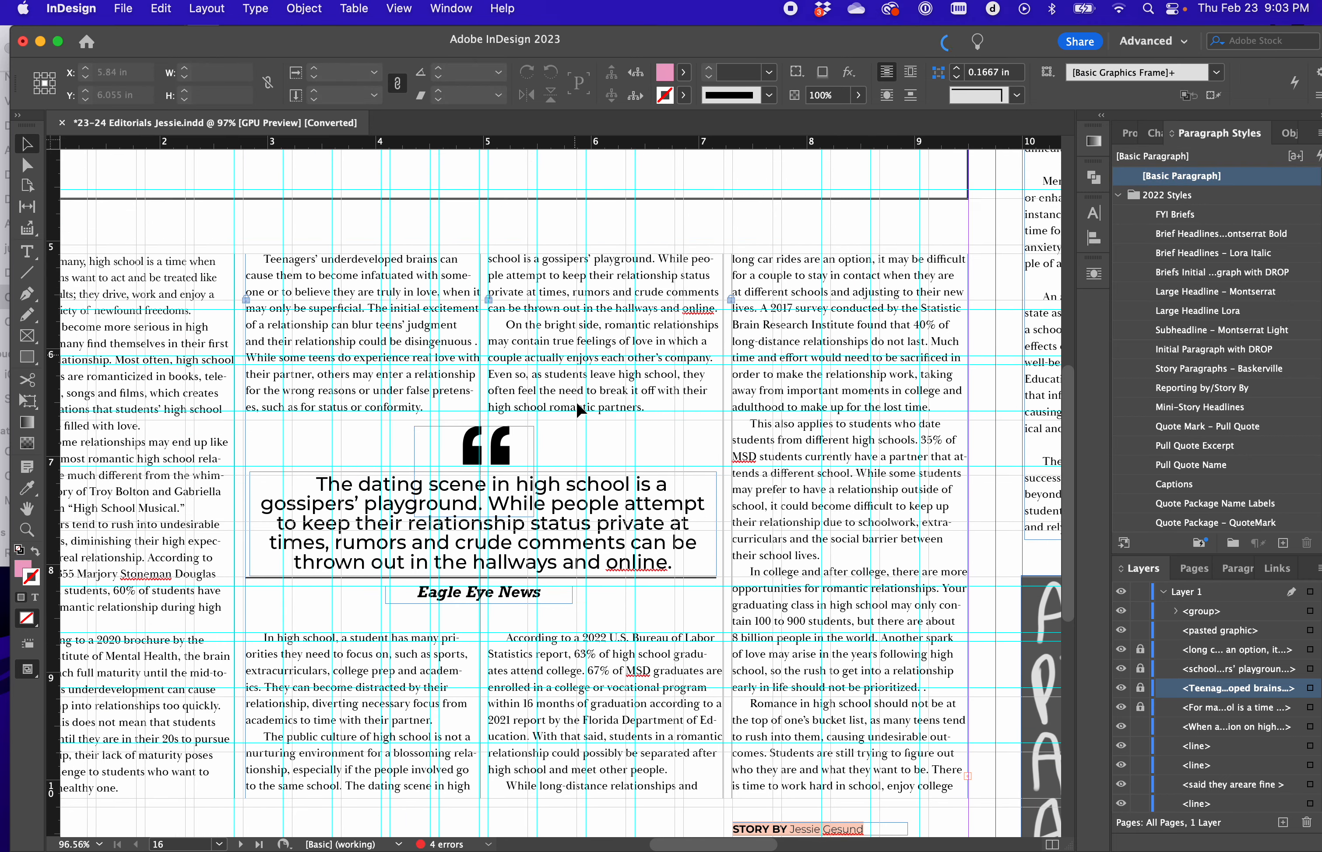
Set the pull quote group's bottom text wrap offset to -0.125 in
left_click(538, 505)
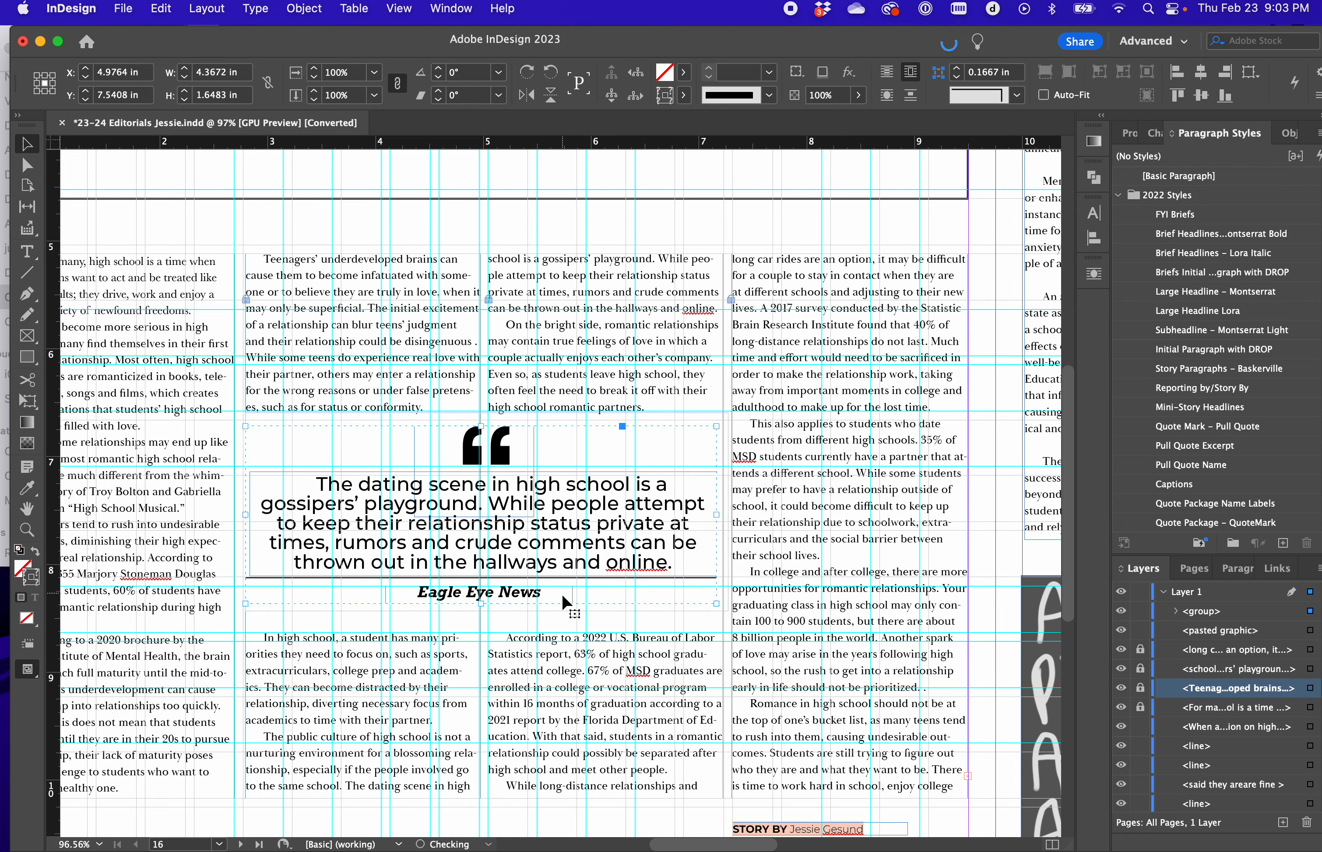
left_click(1094, 274)
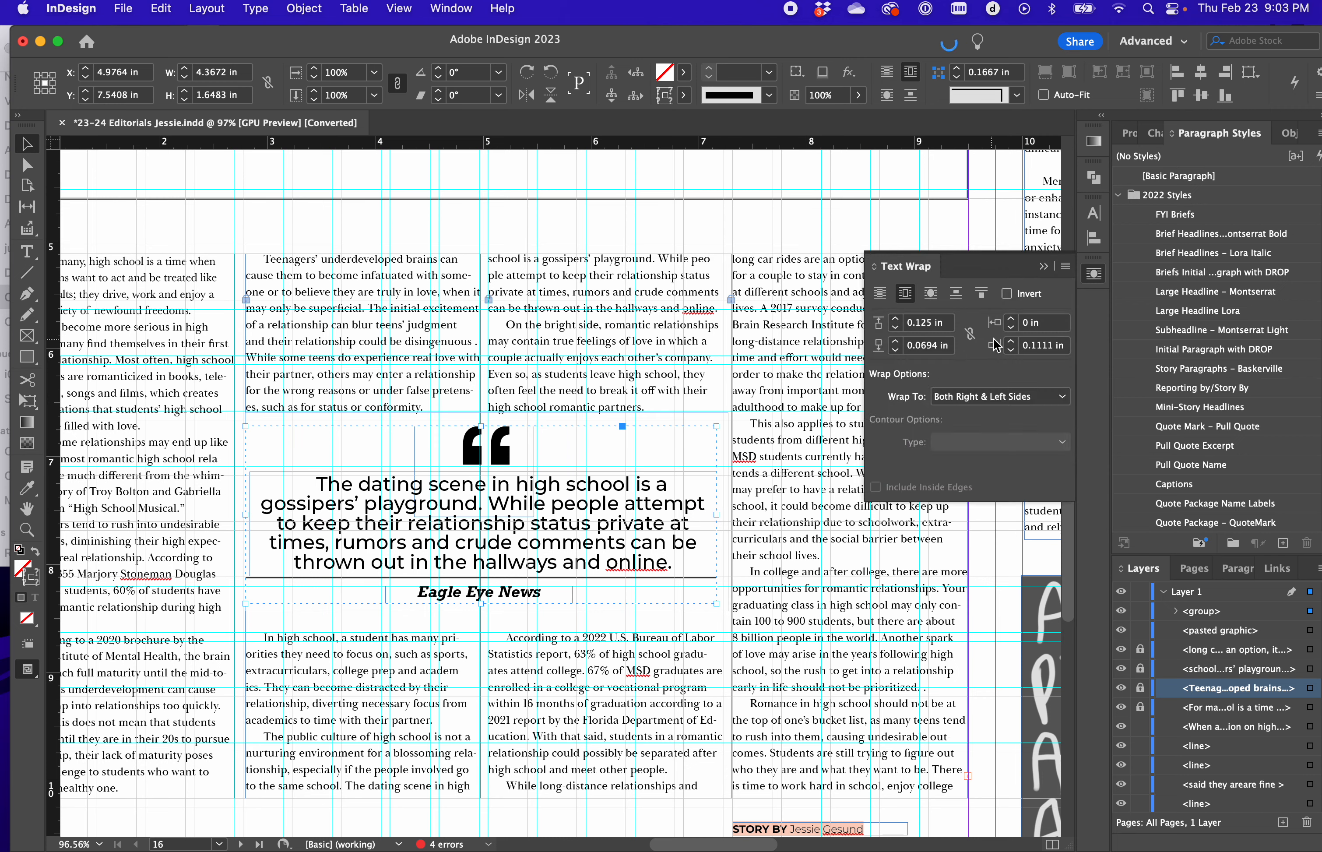
left_click(896, 351)
left_click(895, 350)
left_click(895, 350)
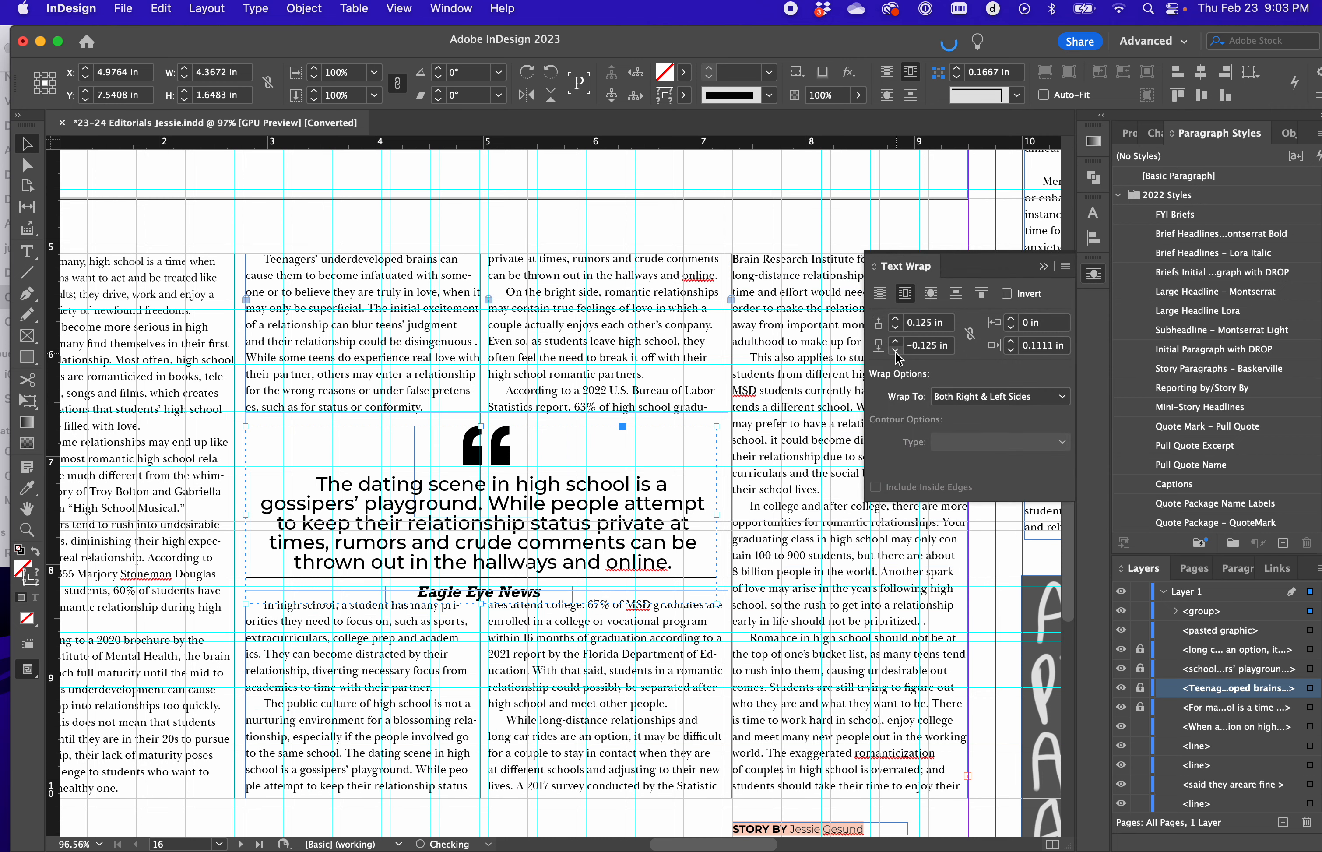
left_click(1043, 266)
Unlock the four story column frames in Layer 1 and select them together
left_click(1139, 649)
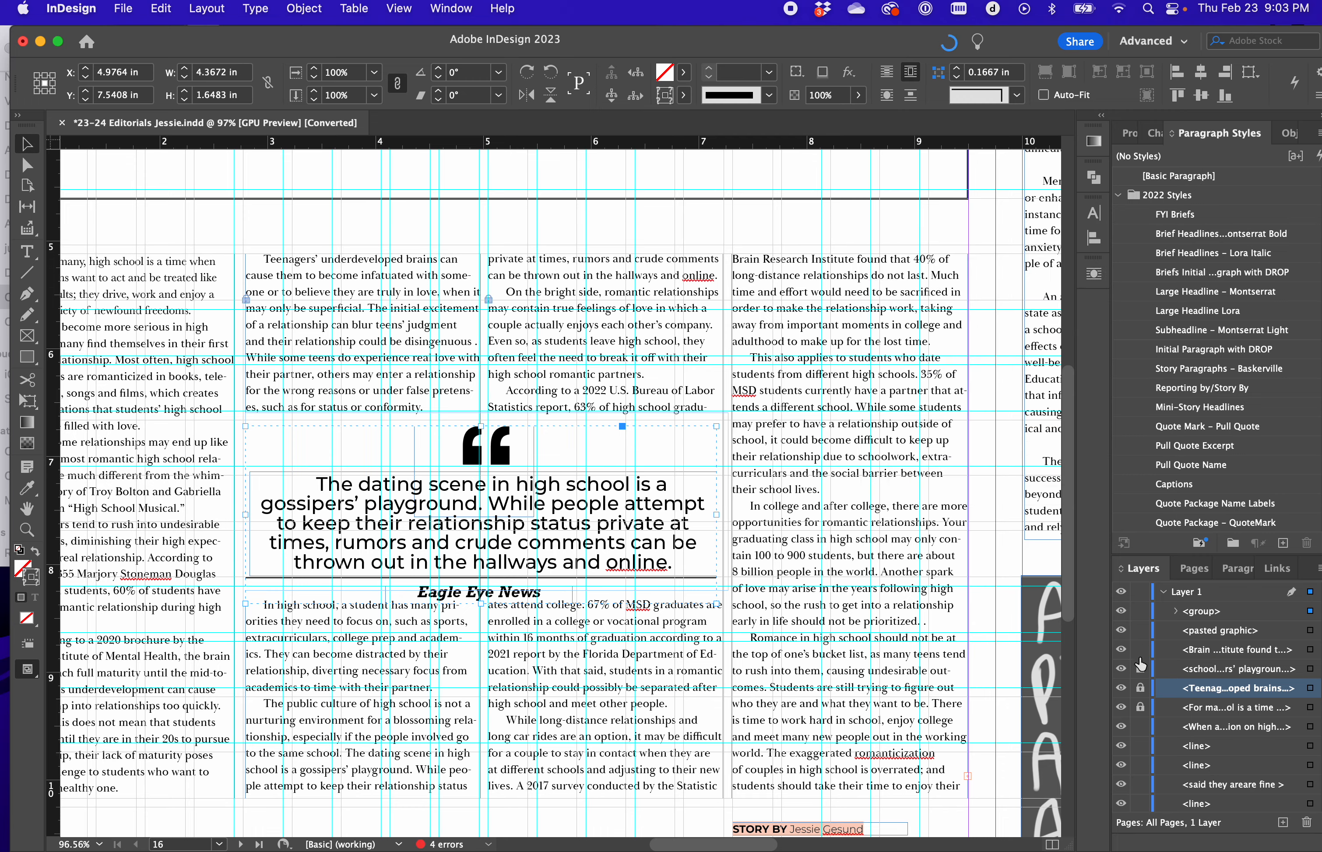
left_click(1139, 668)
left_click(1140, 707)
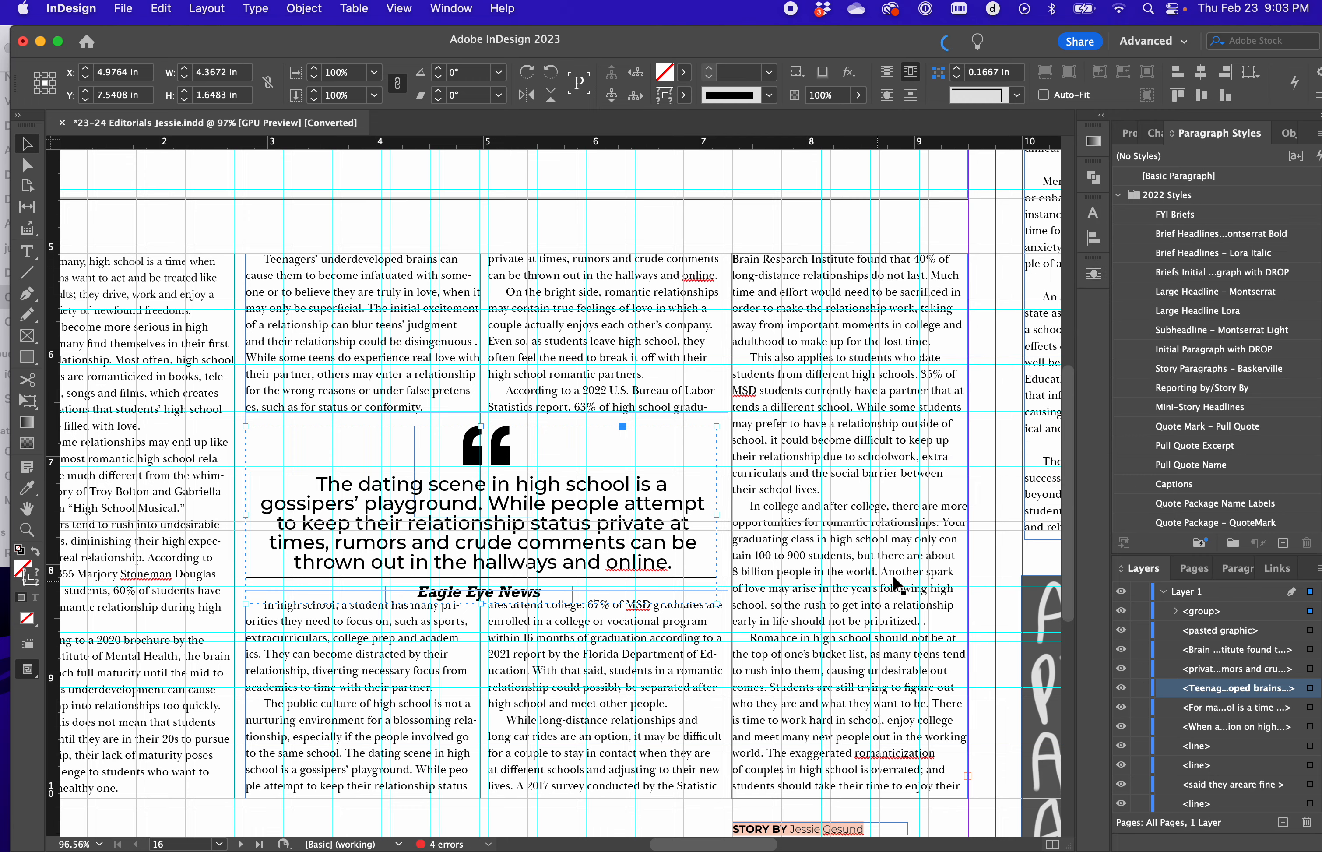
left_click(926, 555)
scroll(927, 555, "down", 3)
scroll(544, 411, "up", 3)
scroll(626, 760, "down", 3)
scroll(625, 759, "right", 3)
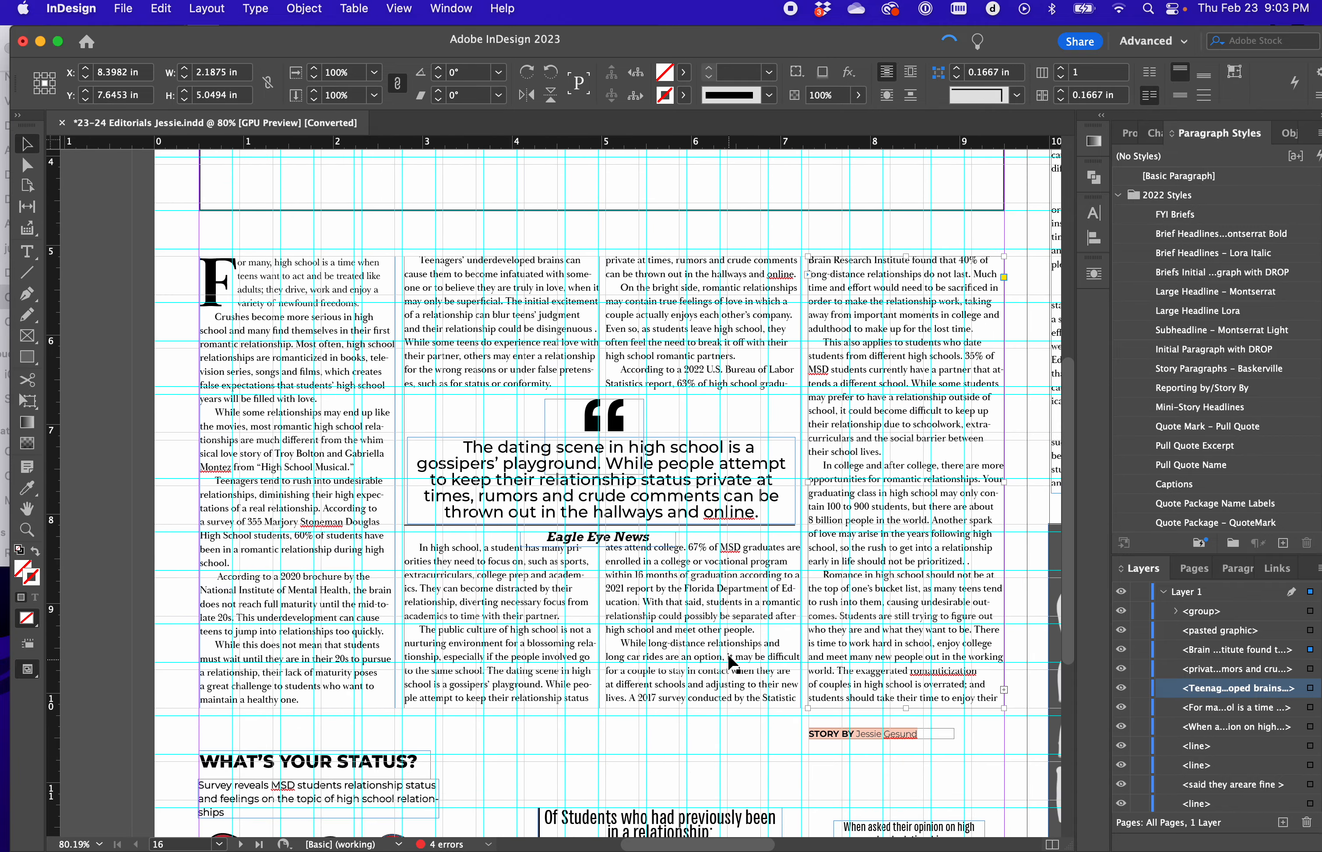
left_click(323, 322)
left_click(694, 300, "shift")
left_click(908, 308, "shift")
scroll(904, 303, "up", 3)
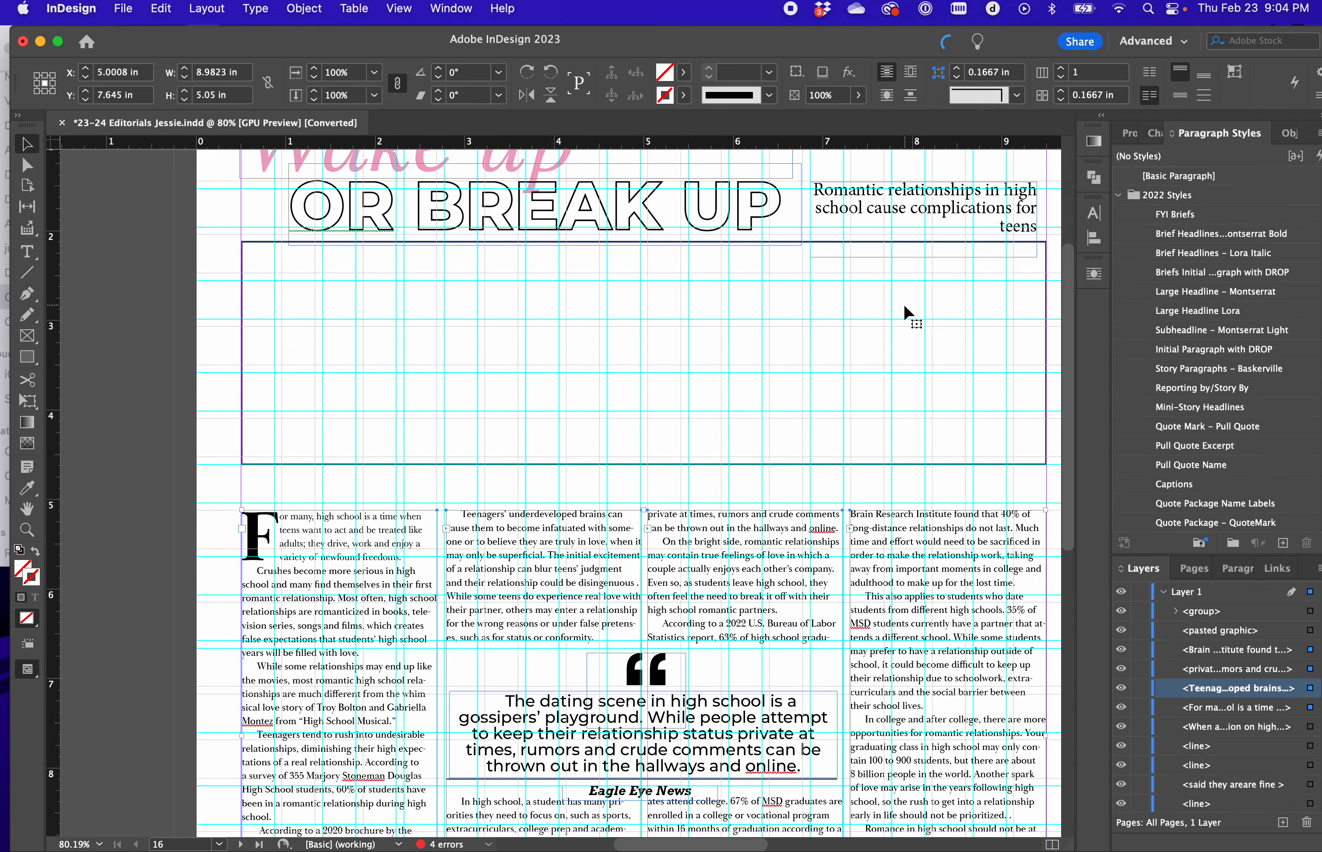
scroll(904, 302, "down", 5)
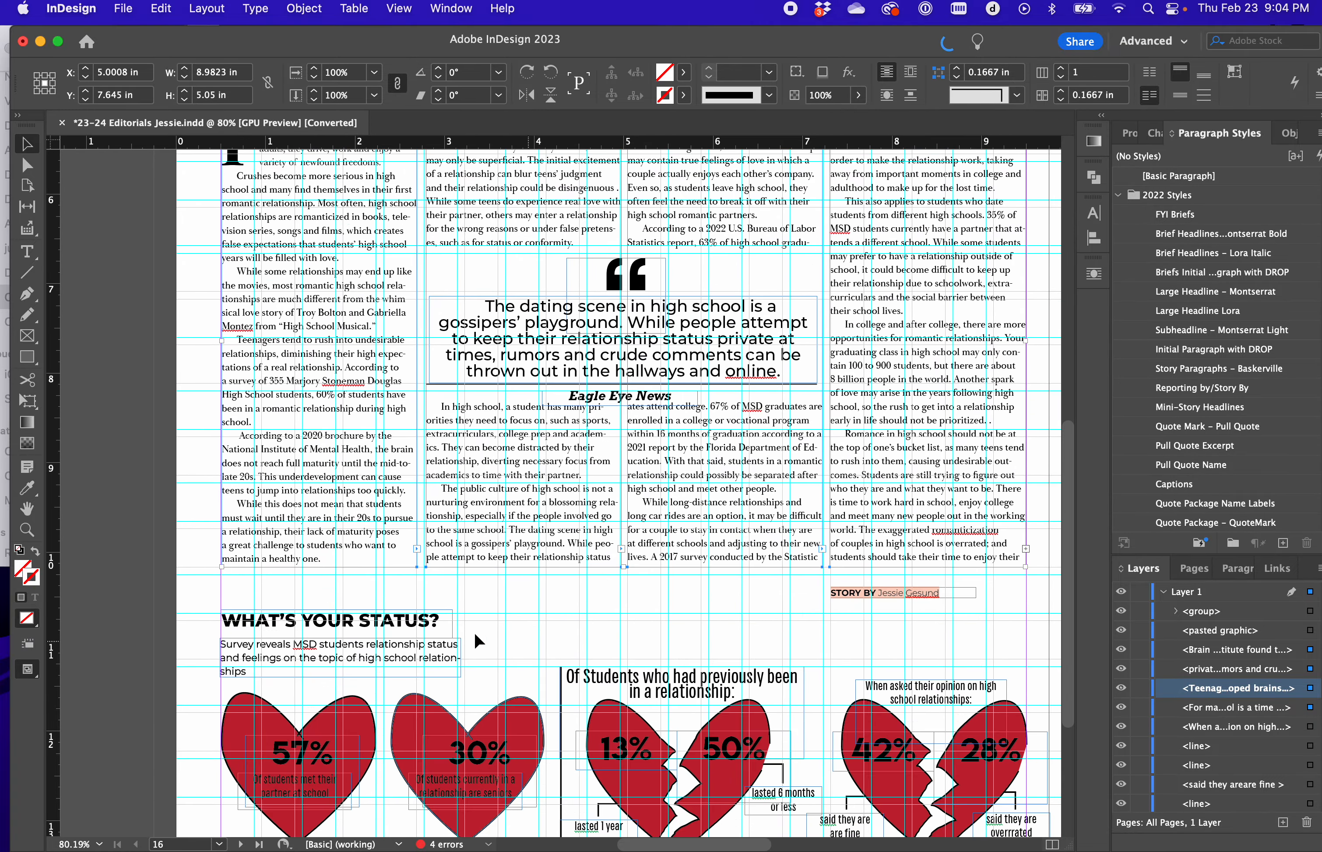
scroll(478, 641, "down", 3)
left_click(943, 439)
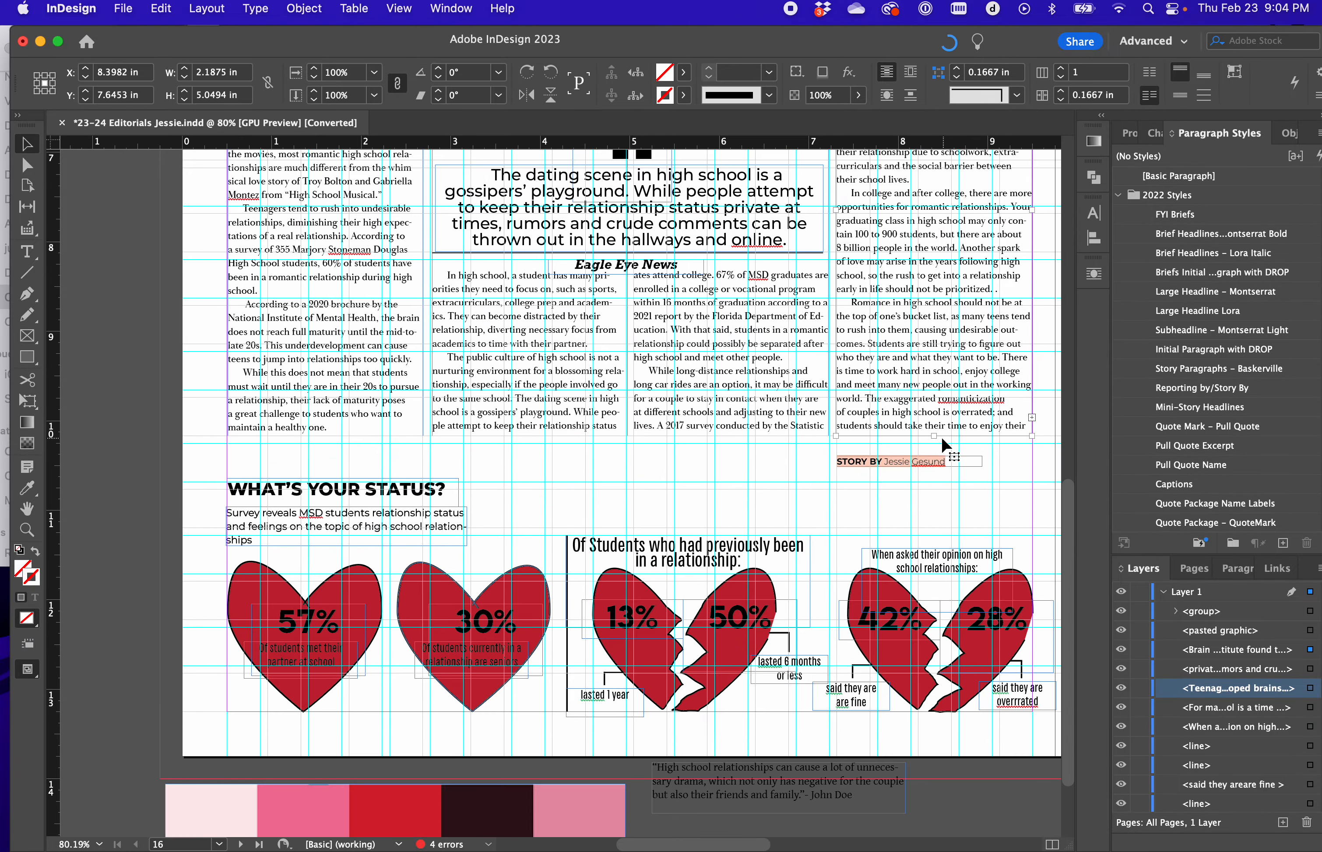
left_click_drag(935, 437, 936, 470)
key("cmd+z")
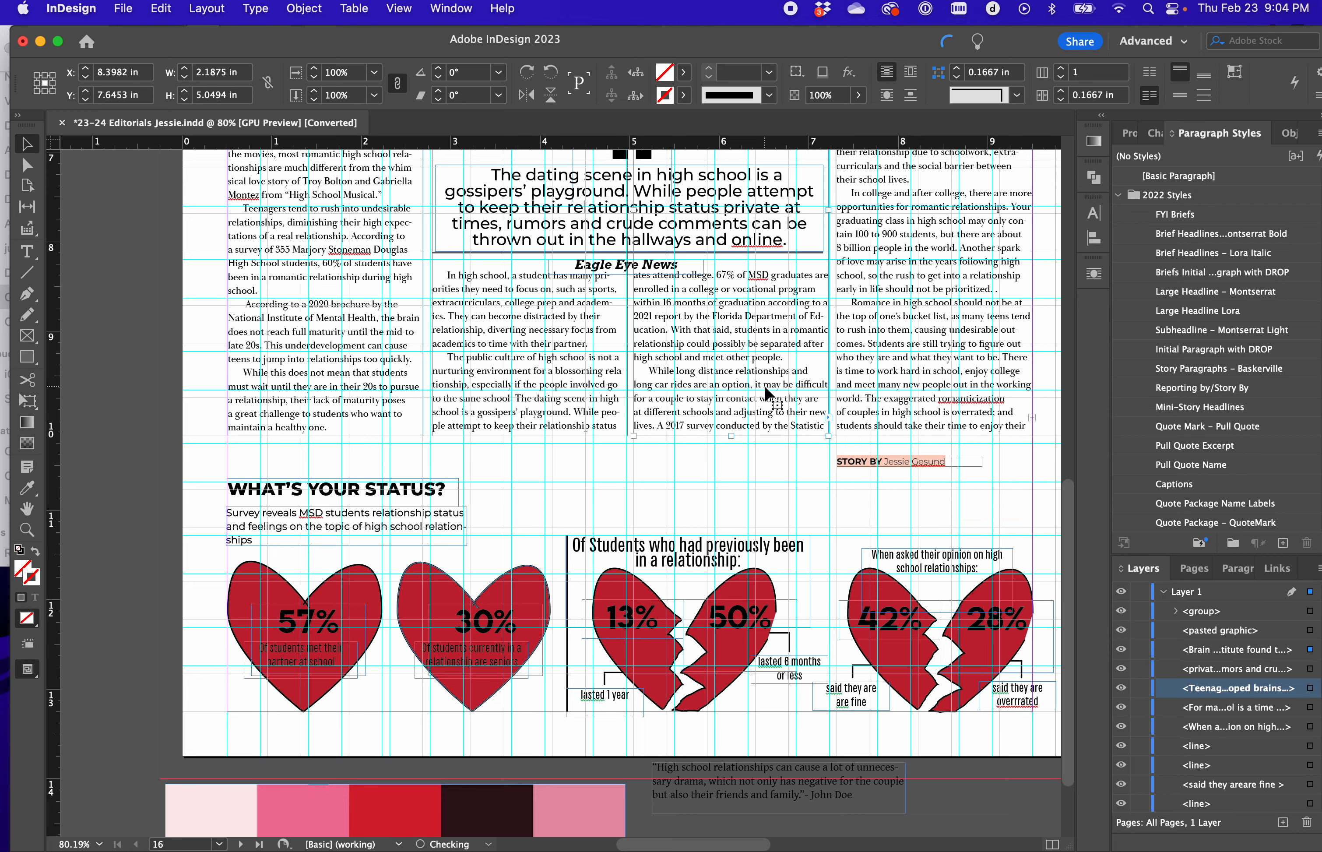
Select all four story columns and extend their lower edges slightly down to the guide above the survey heading
left_click(590, 393, "shift")
left_click(345, 370, "shift")
scroll(993, 366, "up", 12)
scroll(818, 376, "down", 9)
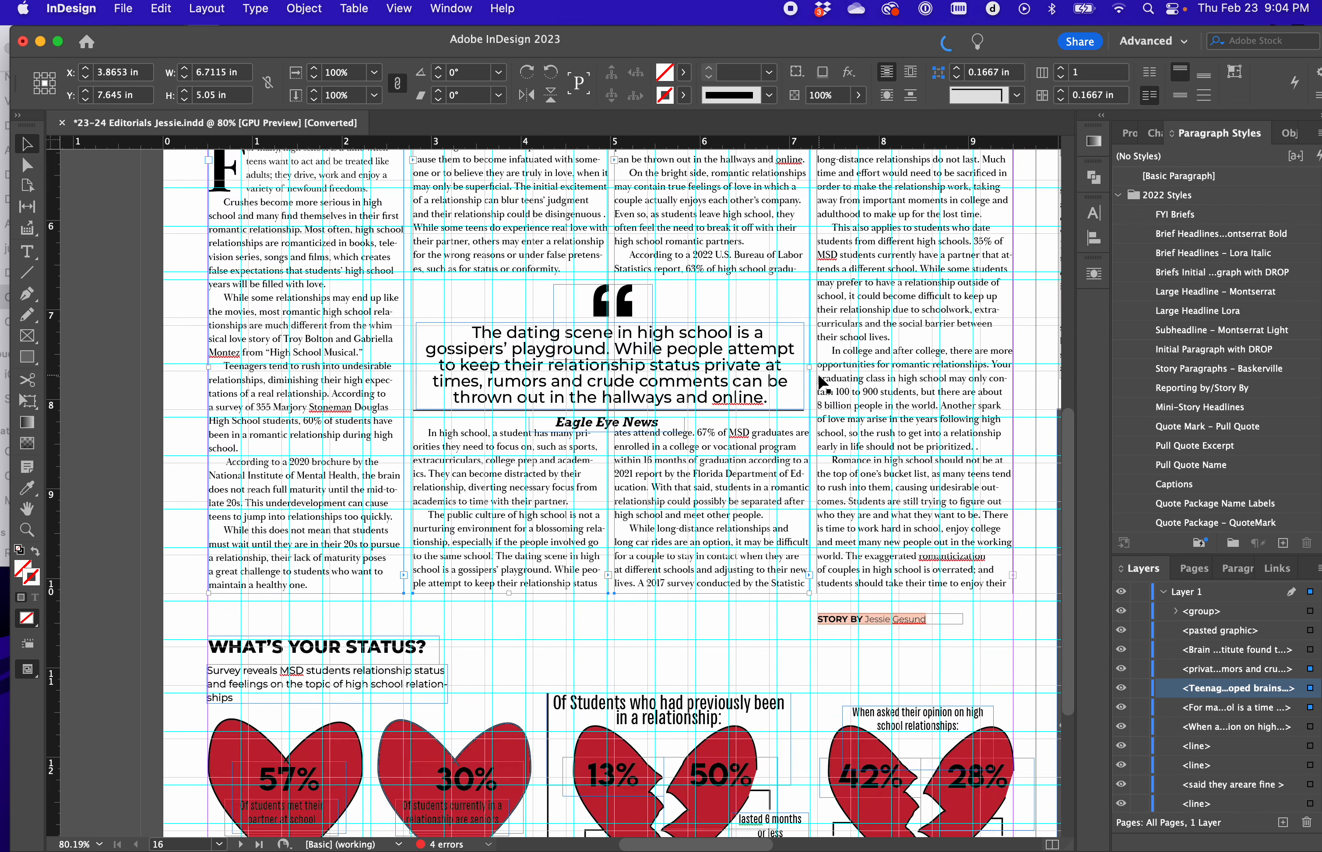
left_click_drag(167, 480, 933, 530)
left_click_drag(611, 593, 610, 600)
Move the story byline to its own line at the end of the last column's text and delete its separate frame
left_click(904, 623)
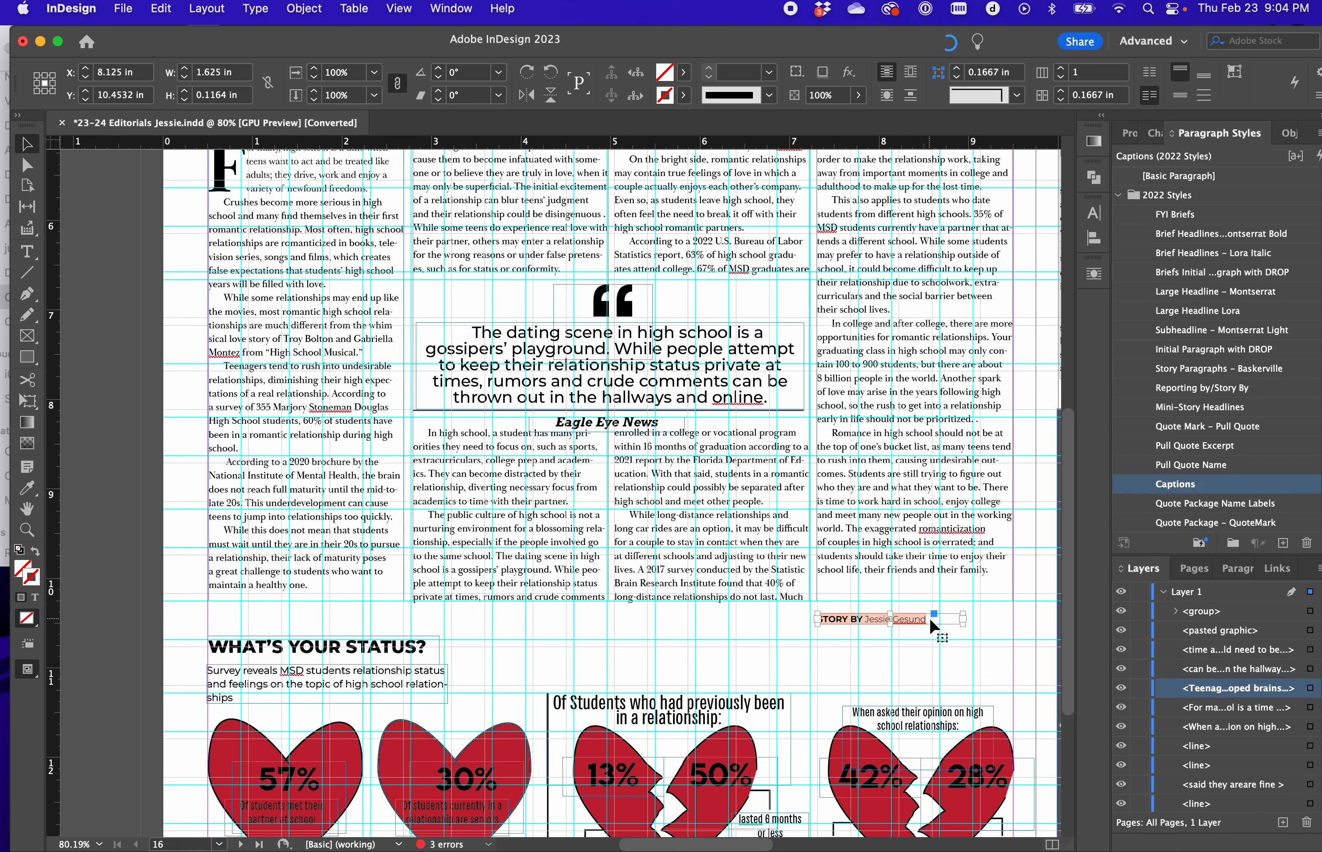
triple_click(930, 614)
key("super+c")
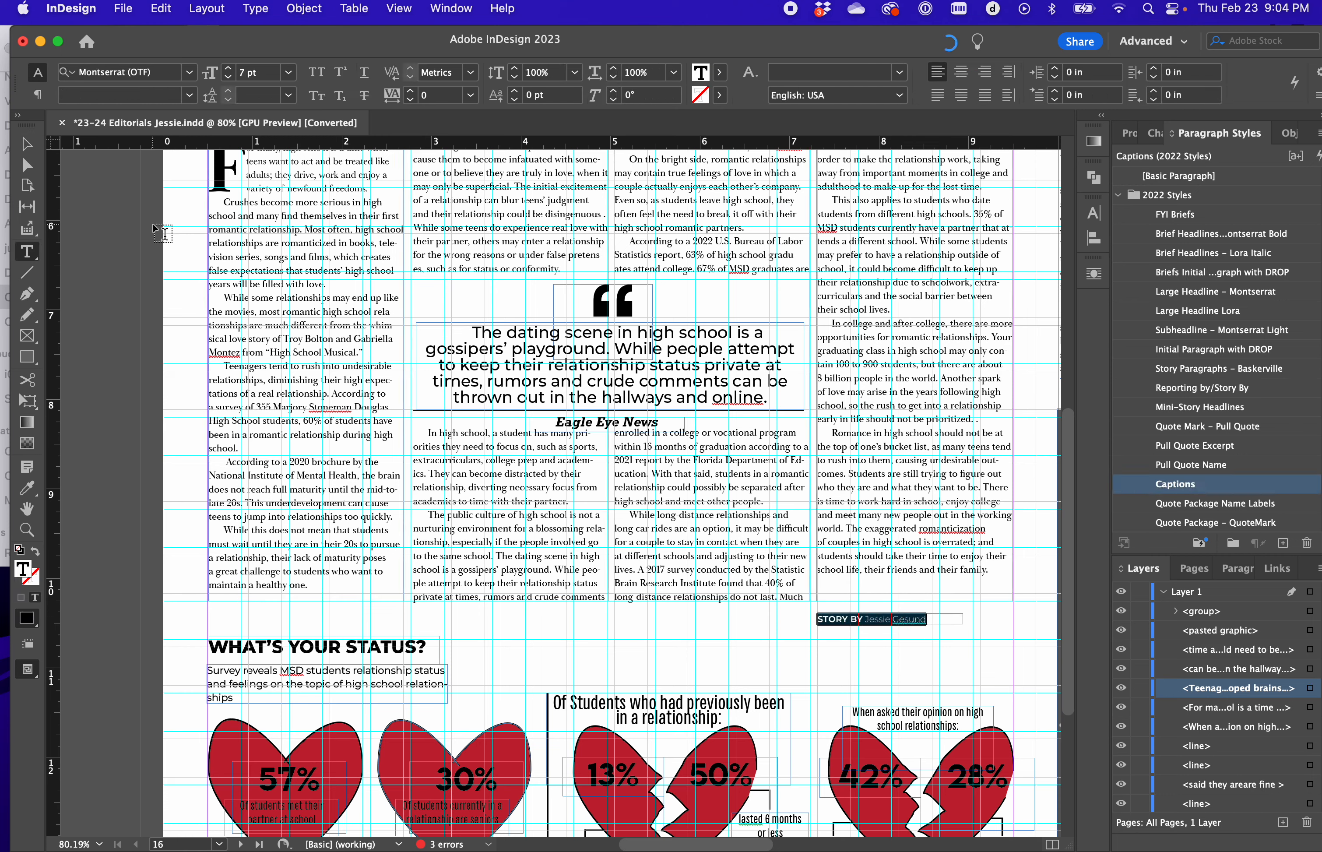
left_click(27, 144)
key("BackSpace")
key("t")
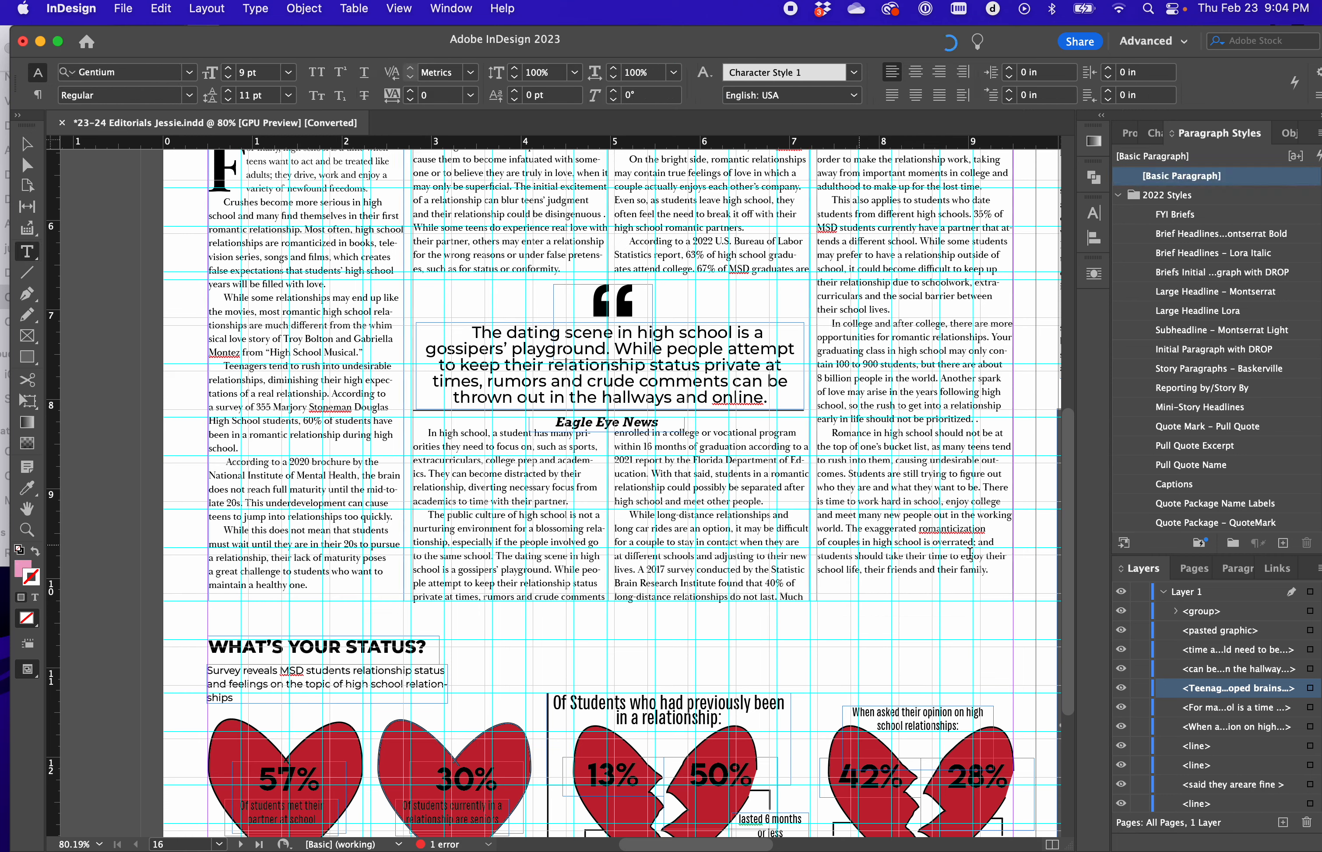
left_click(994, 569)
key("super+v")
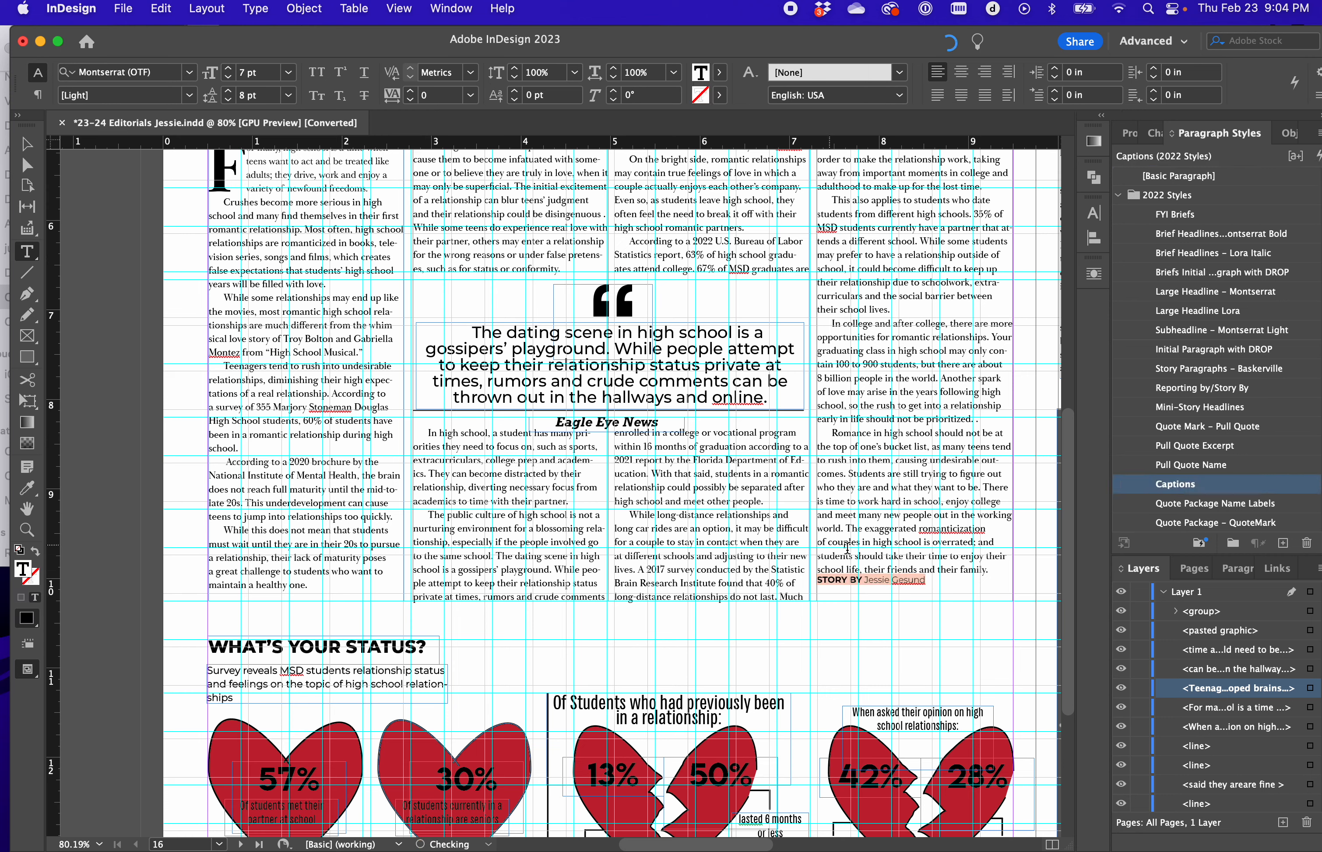
Try centering the byline, undo that, and try separating it from the story text with a blank line
key("shift+super+c")
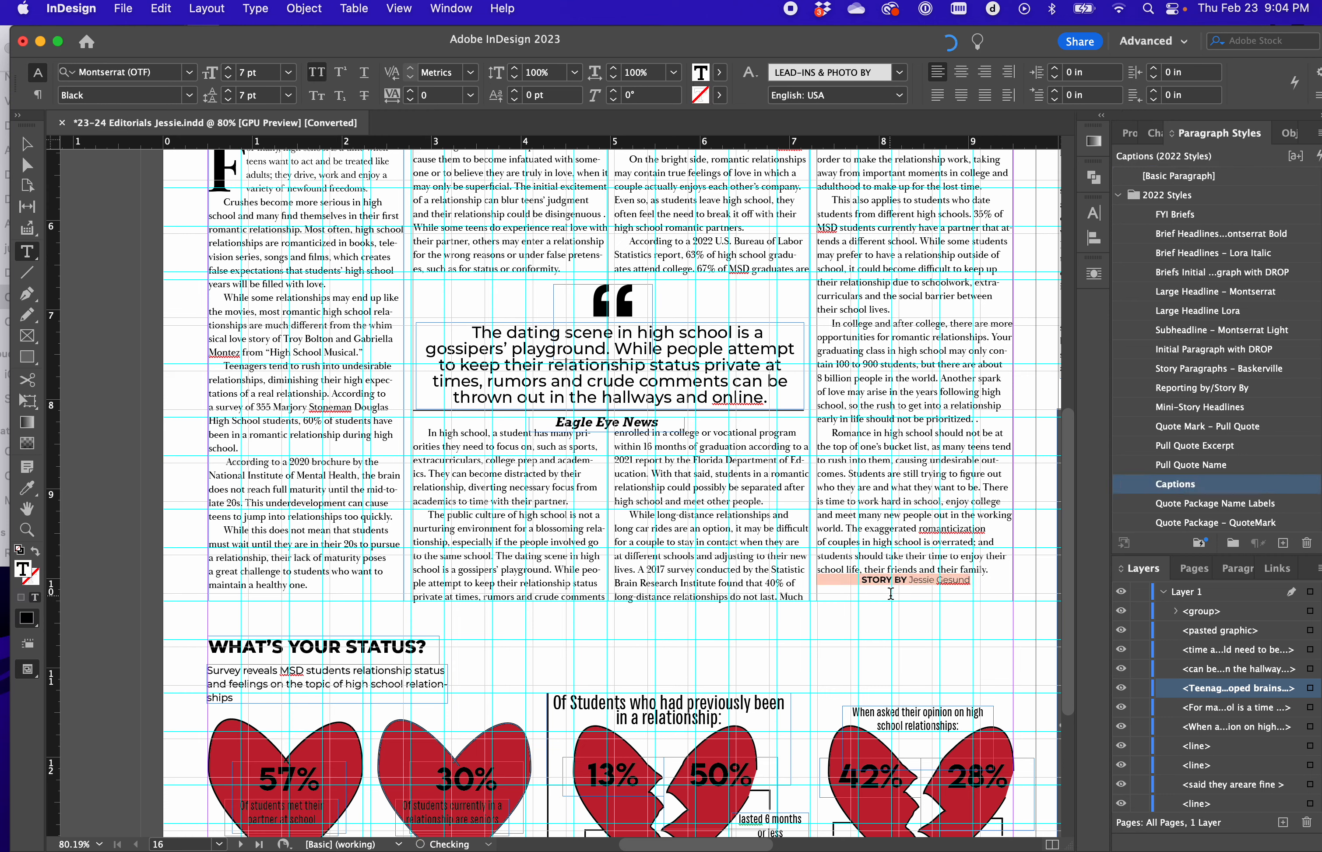
key("super+z")
key("Return")
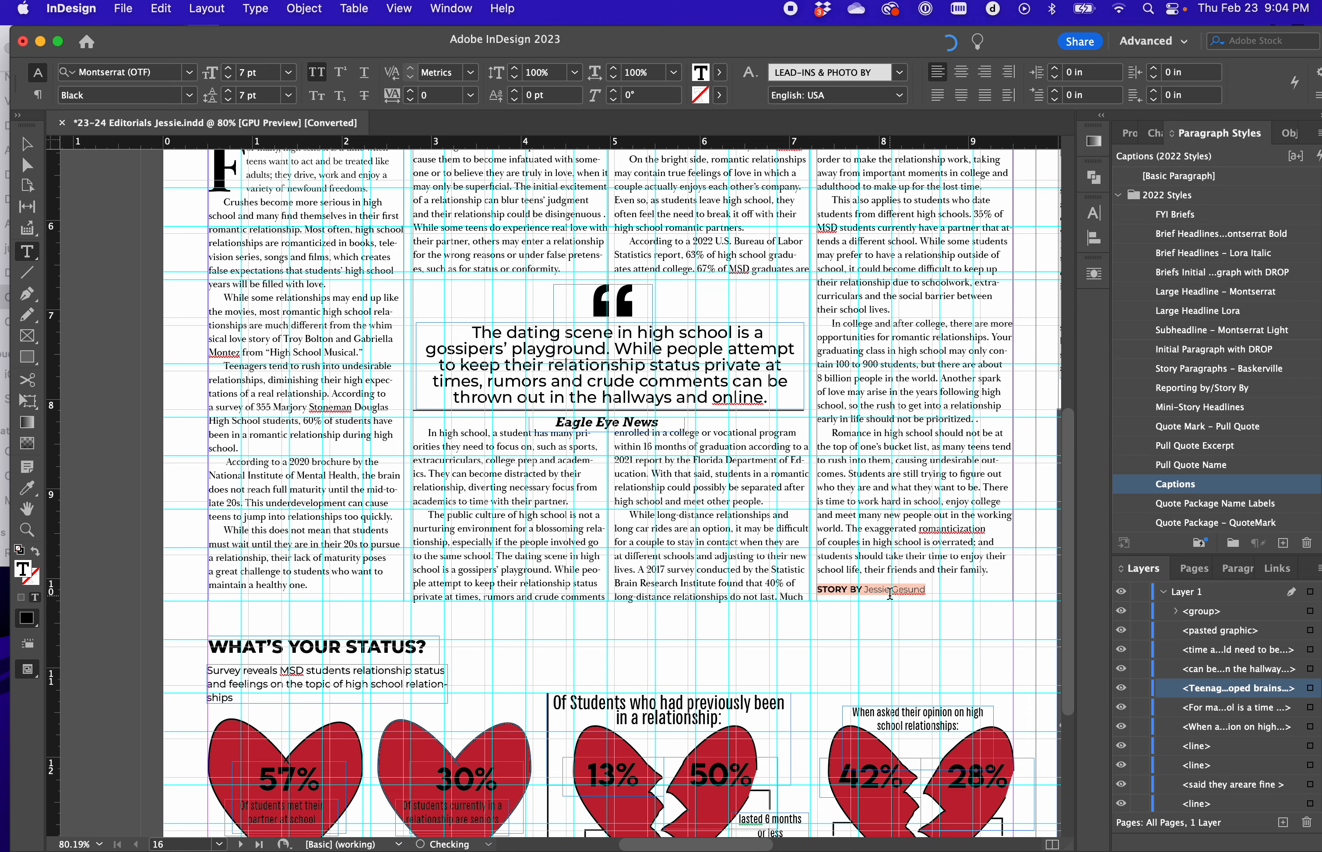
key("BackSpace")
key("Tab")
key("BackSpace")
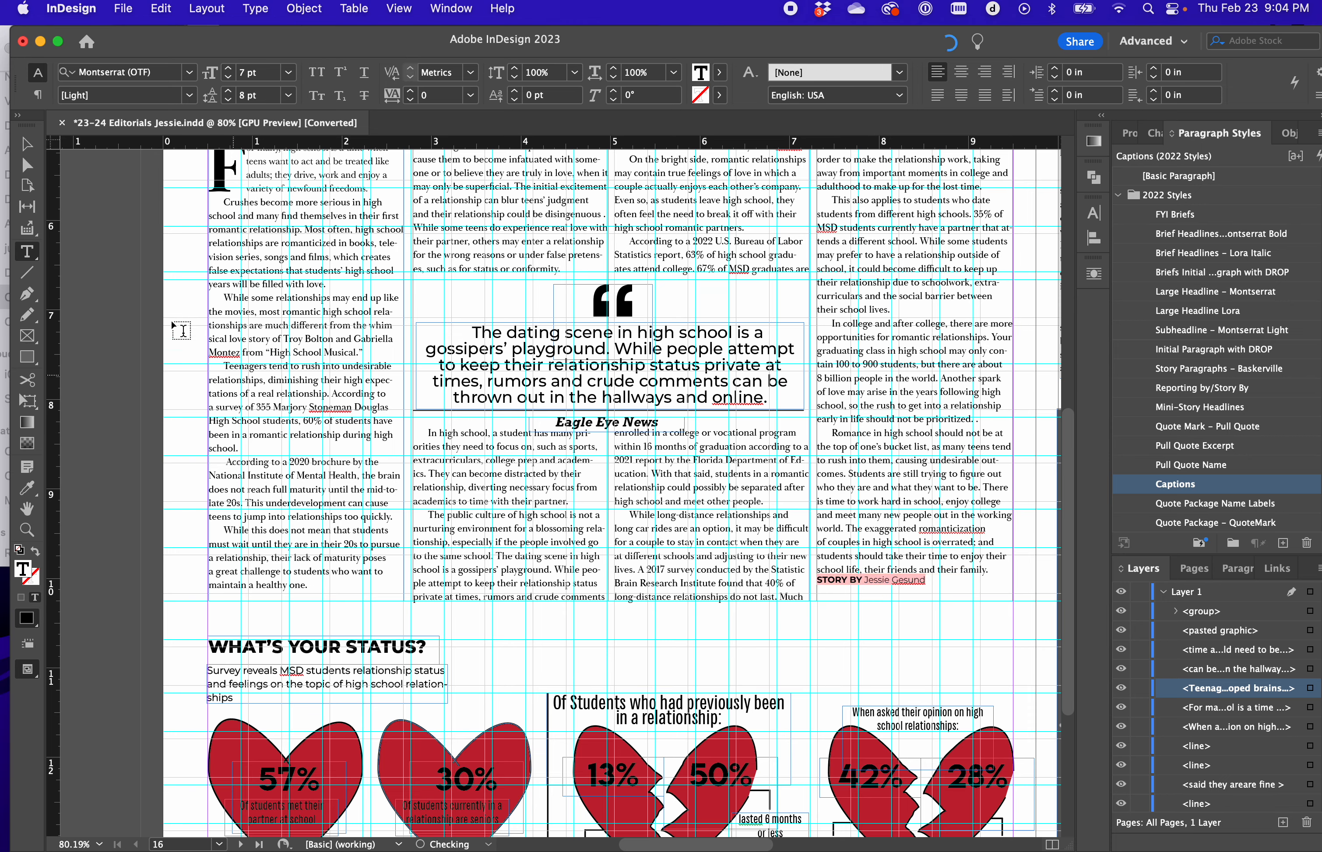
Select the grouped pull quote and shift it slightly up between the middle story columns, checking the placement in preview
left_click(23, 146)
scroll(782, 646, "up", 3)
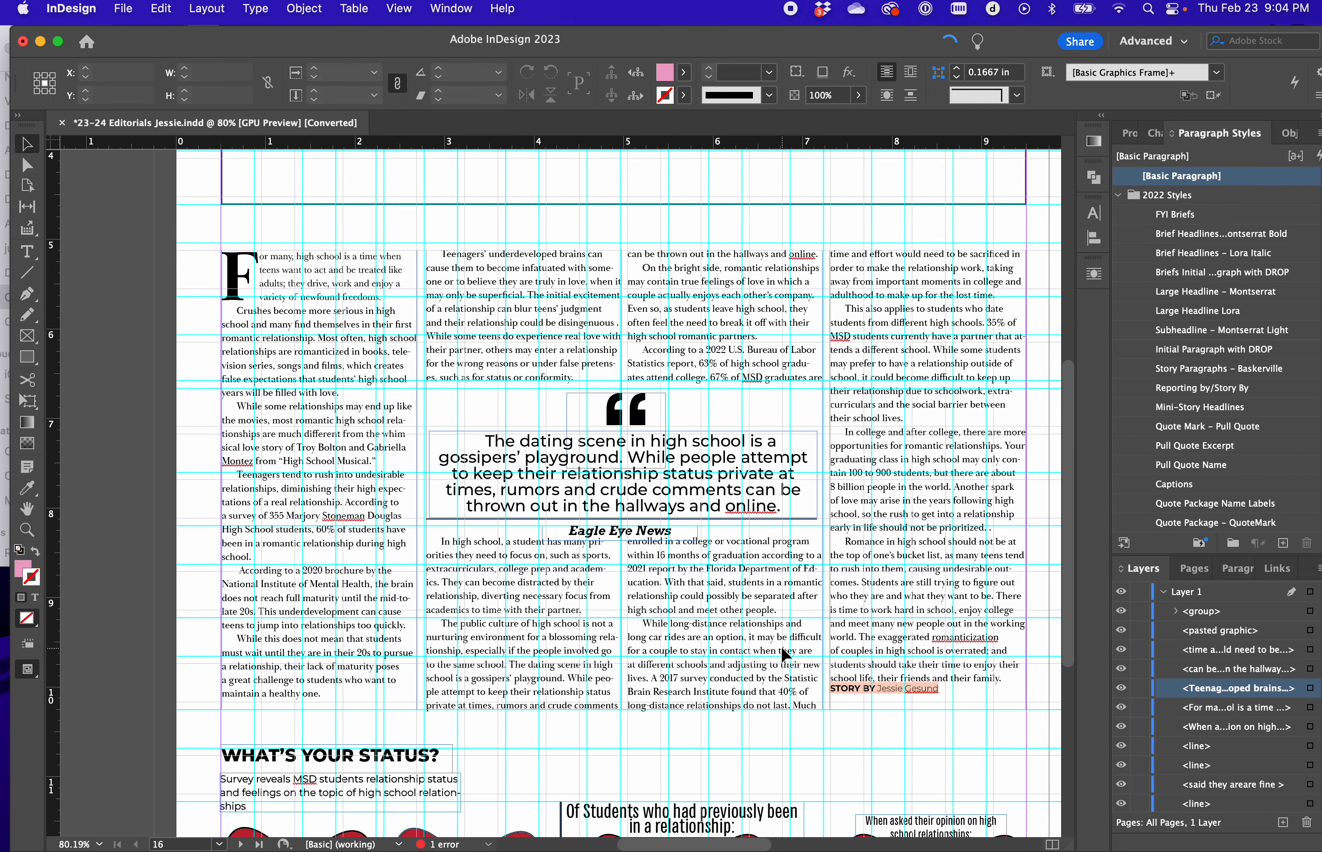
left_click(672, 450)
left_click_drag(671, 448, 670, 440)
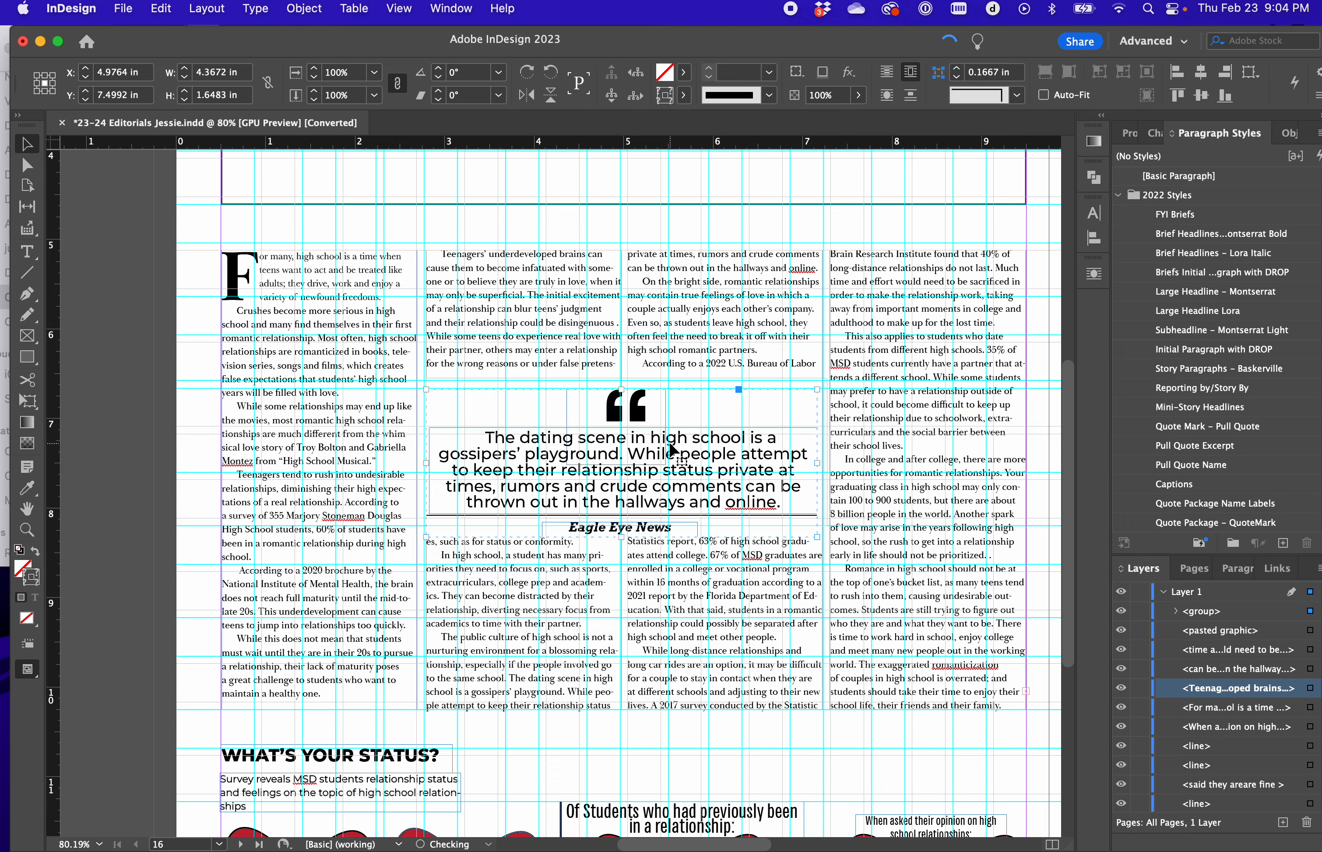
left_click(744, 745)
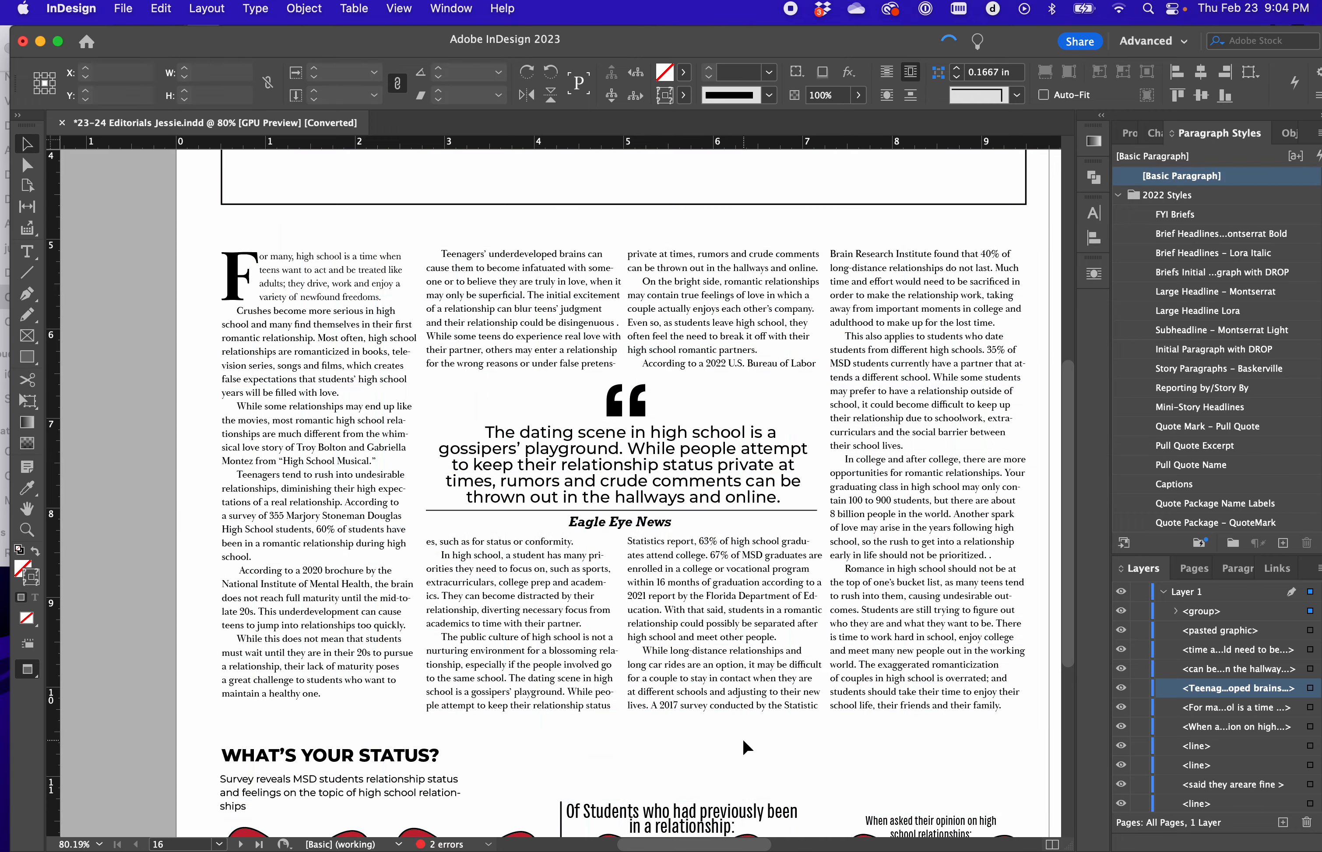
Move the empty frame below the "Wake up or break up" headline down to Y 3.7956 in, just above the story columns
scroll(744, 744, "up", 3)
scroll(744, 747, "up", 5)
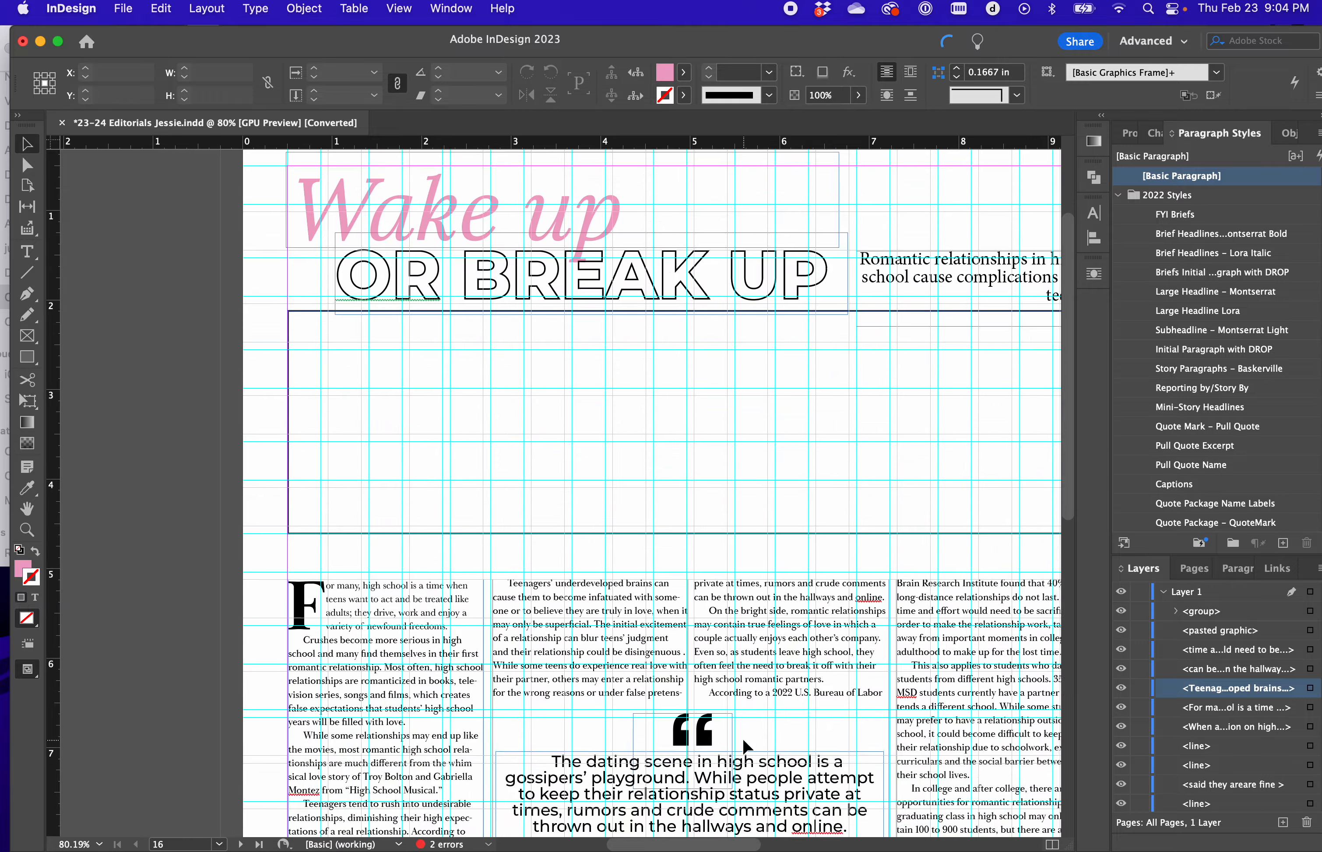
scroll(513, 403, "down", 2)
left_click(515, 421)
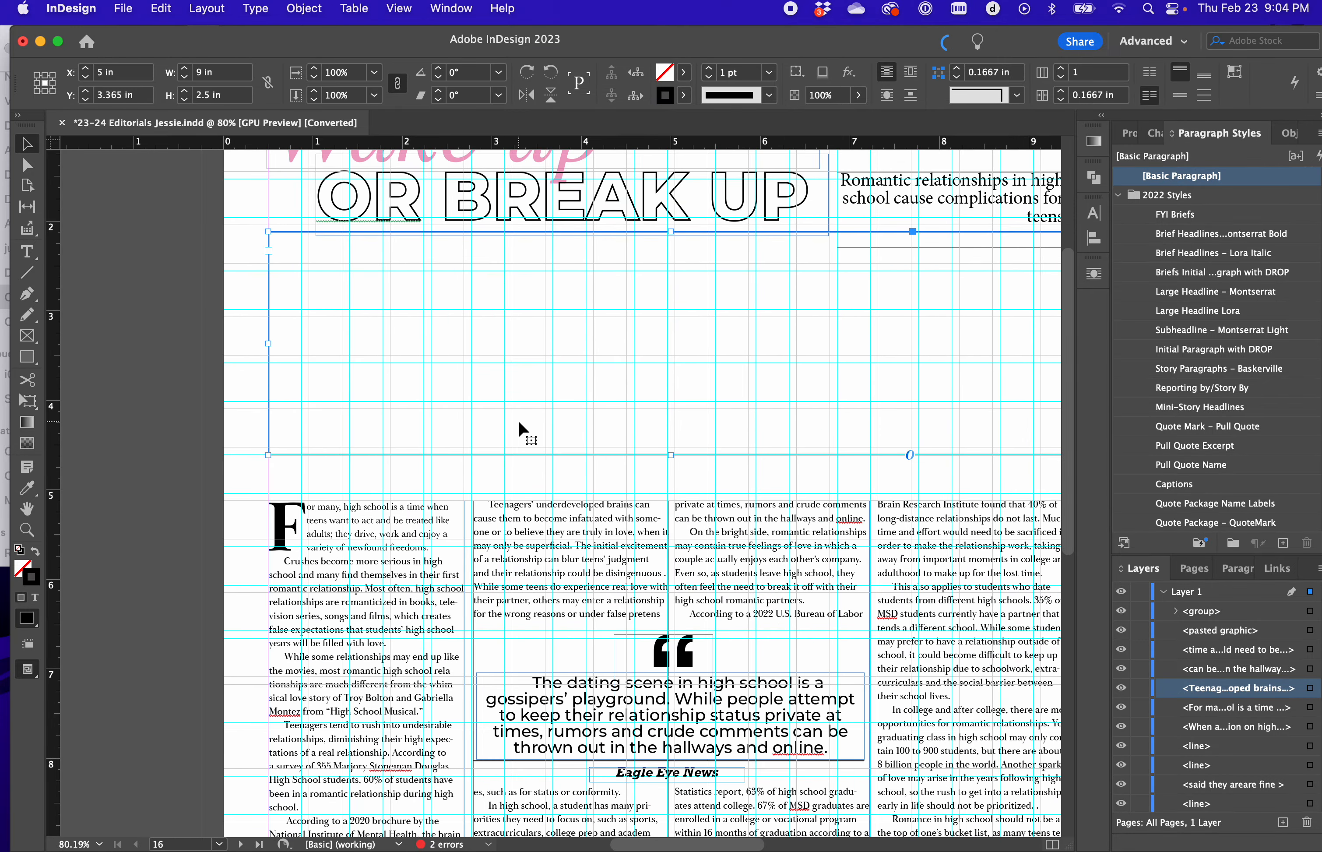
key("Down")
key("Down")
key("Down")
key("Down")
key("Down")
key("Down")
key("Down")
key("Down")
key("Down")
key("Down")
key("Down")
key("Down")
key("Down")
key("Down")
key("Down")
key("Down")
key("Down")
key("Down")
key("Down")
key("Down")
key("Up")
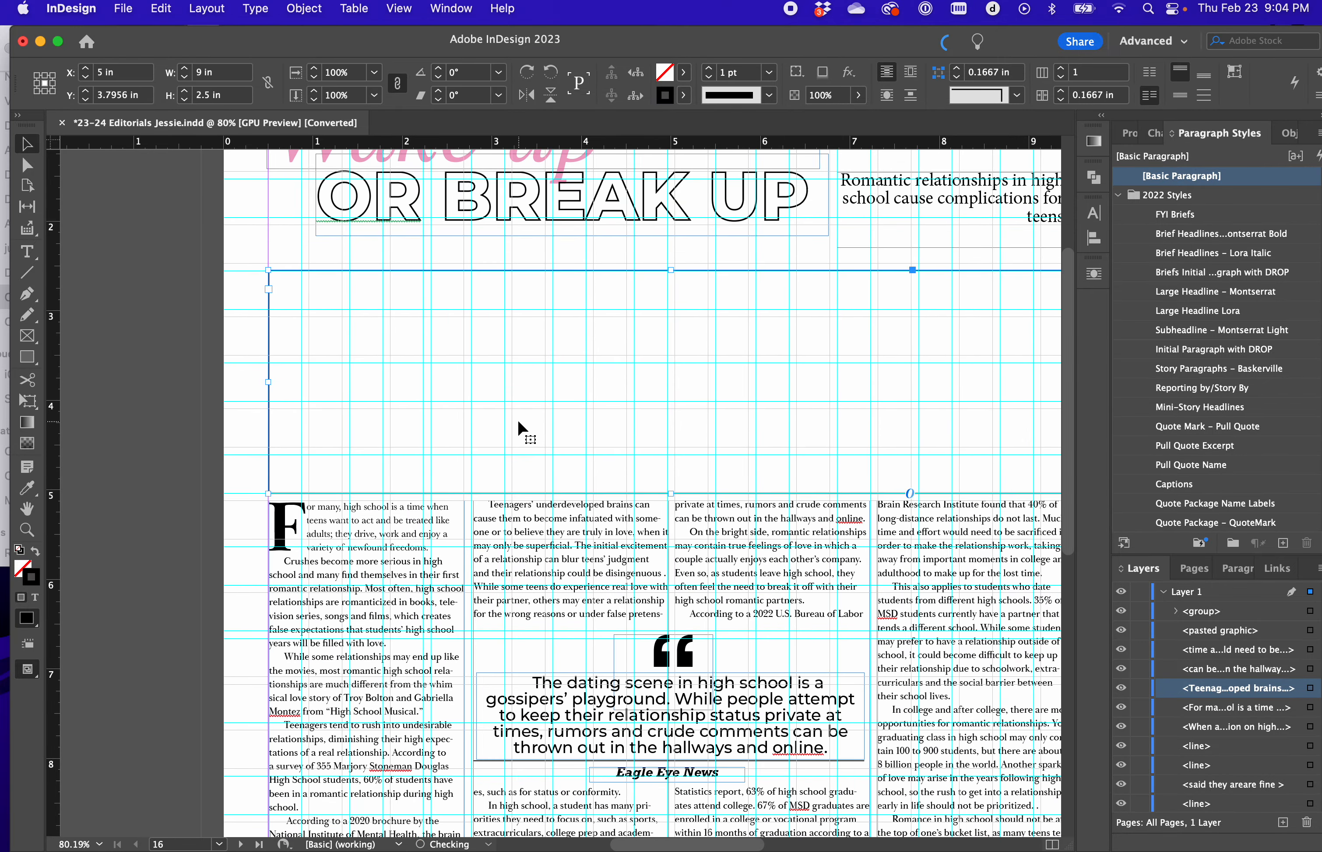
Pick the pale yellow #f3efce for the empty frame and swap it from stroke to fill, leaving no stroke
double_click(34, 576)
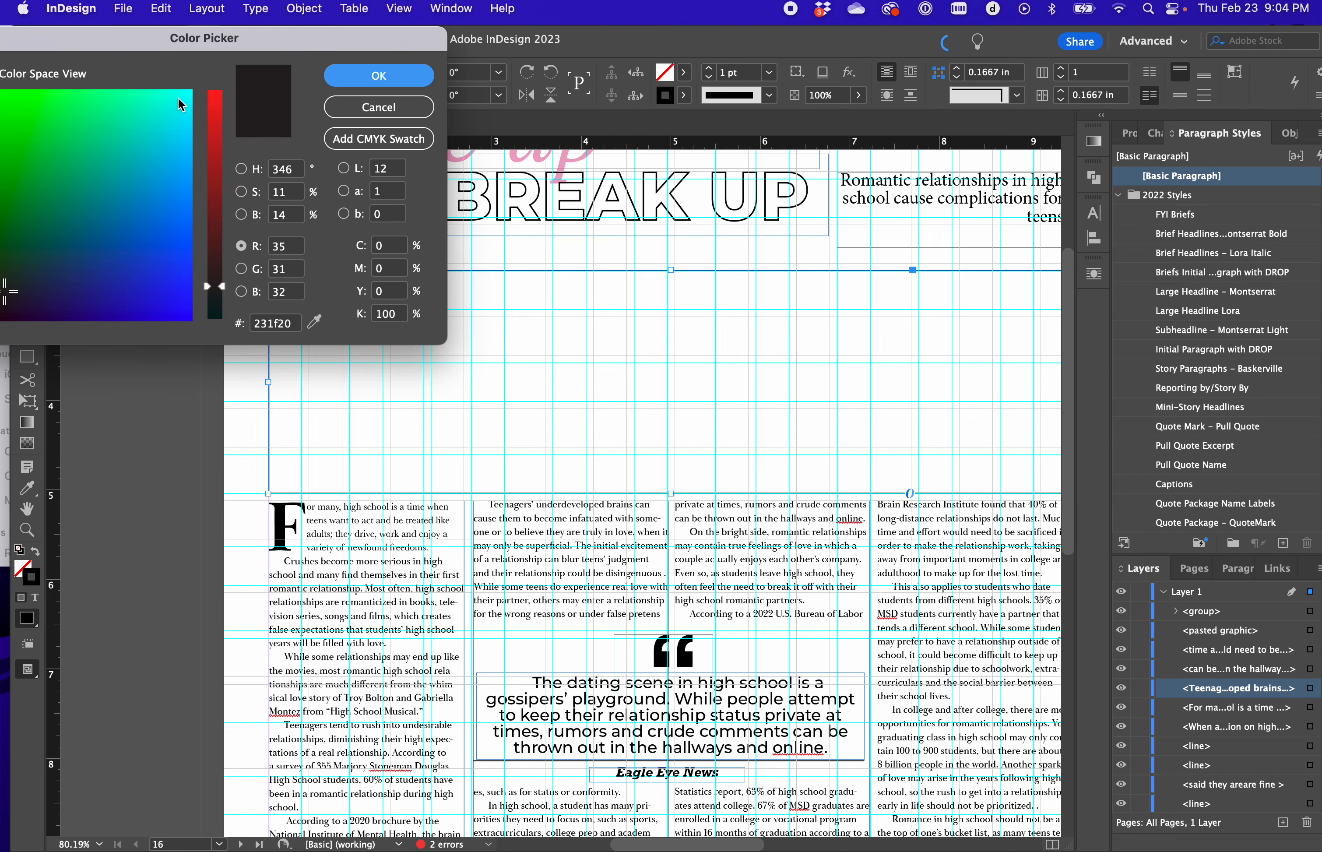
left_click(215, 101)
left_click_drag(92, 111, 150, 104)
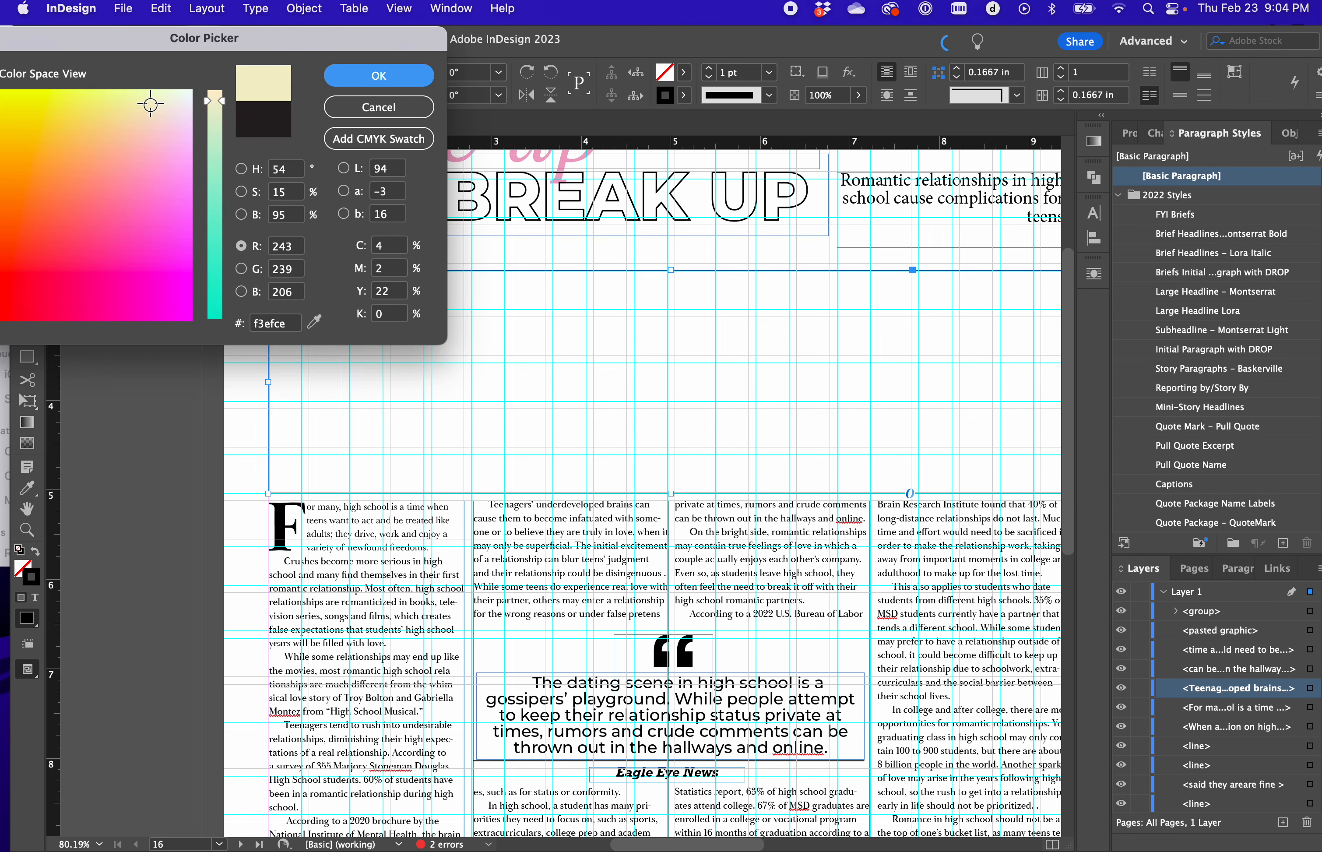
left_click(379, 75)
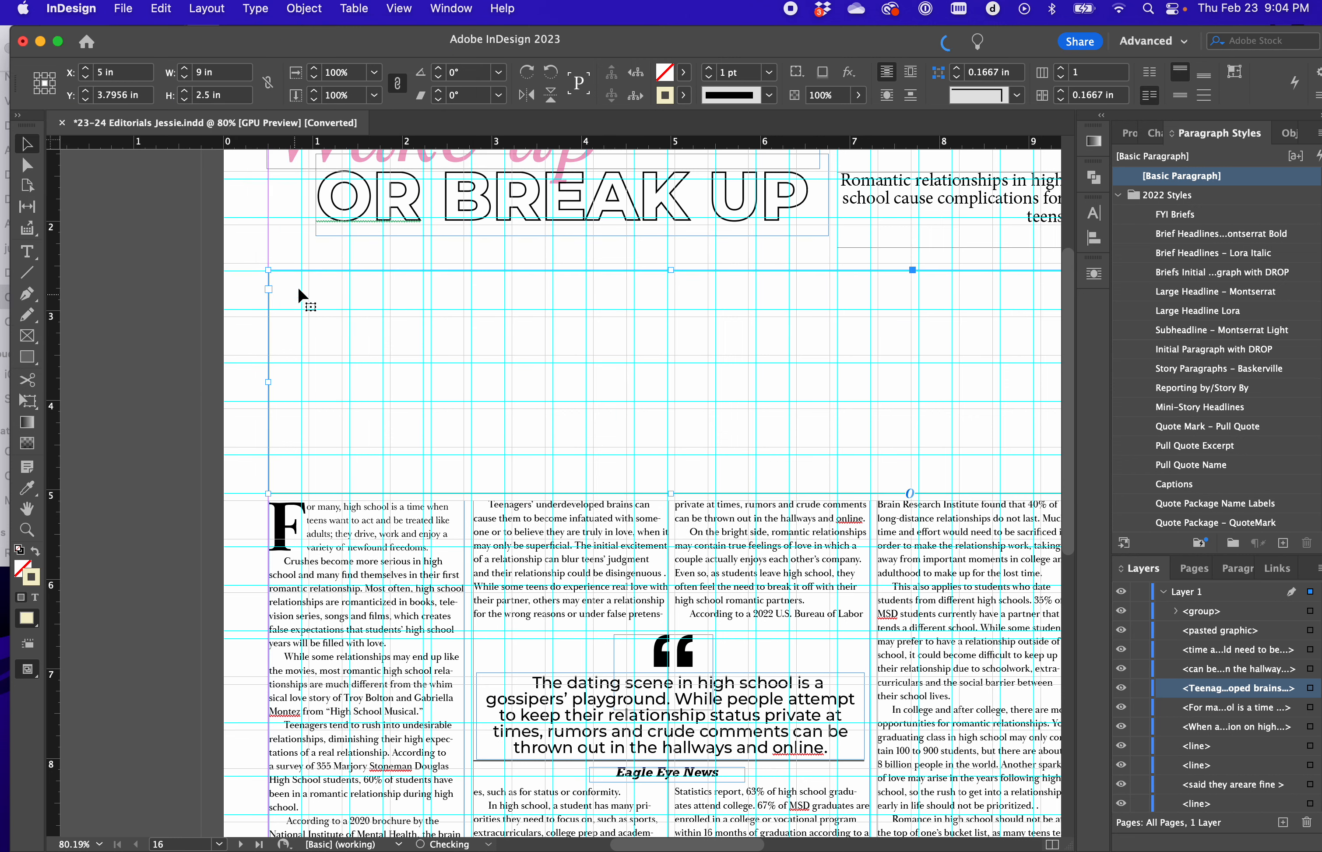
left_click(35, 550)
left_click(215, 357)
scroll(577, 288, "right", 4)
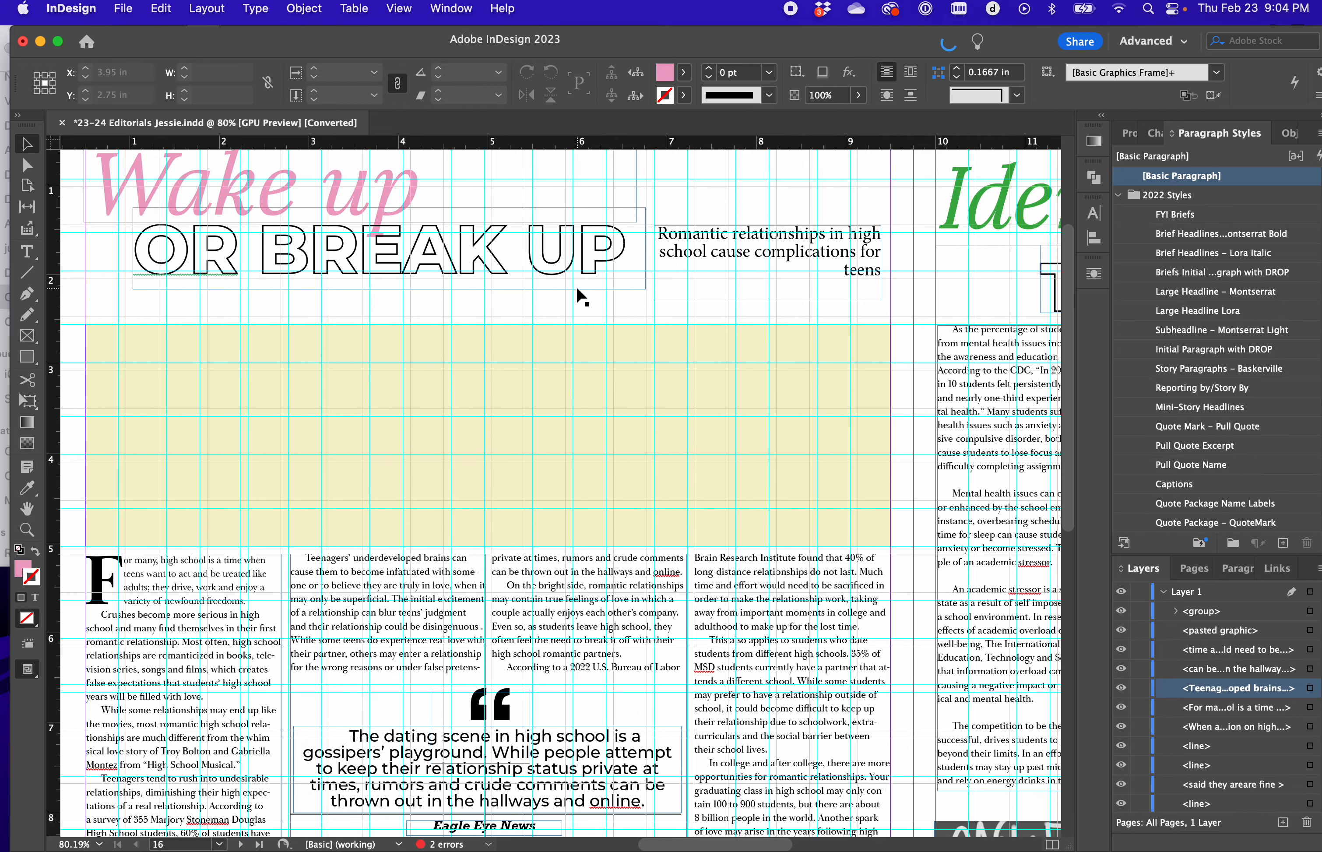
Examine how the yellow frame, story columns and survey graphics fit together across the whole spread
scroll(577, 287, "up", 4)
scroll(581, 298, "down", 8)
scroll(581, 304, "up", 2)
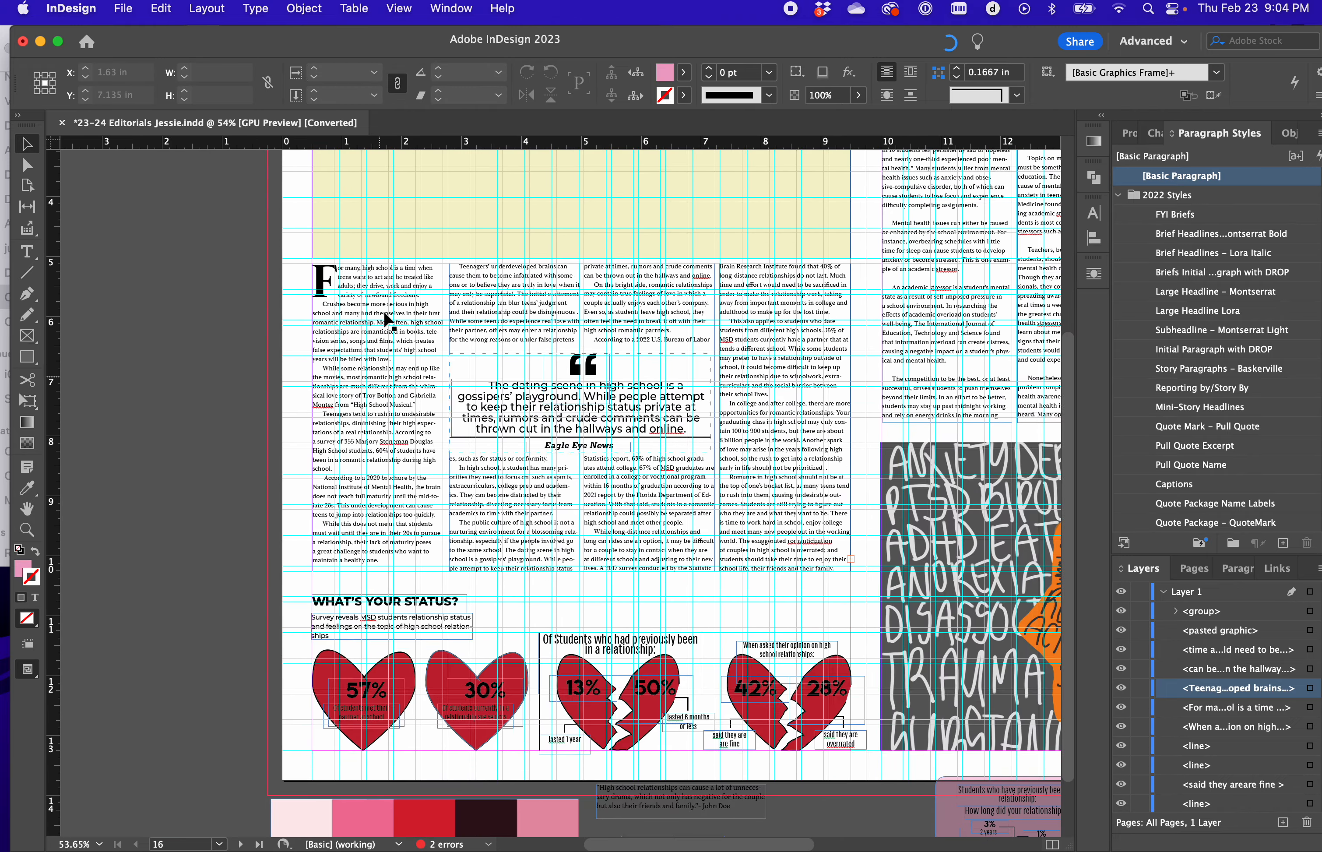
scroll(535, 428, "up", 3)
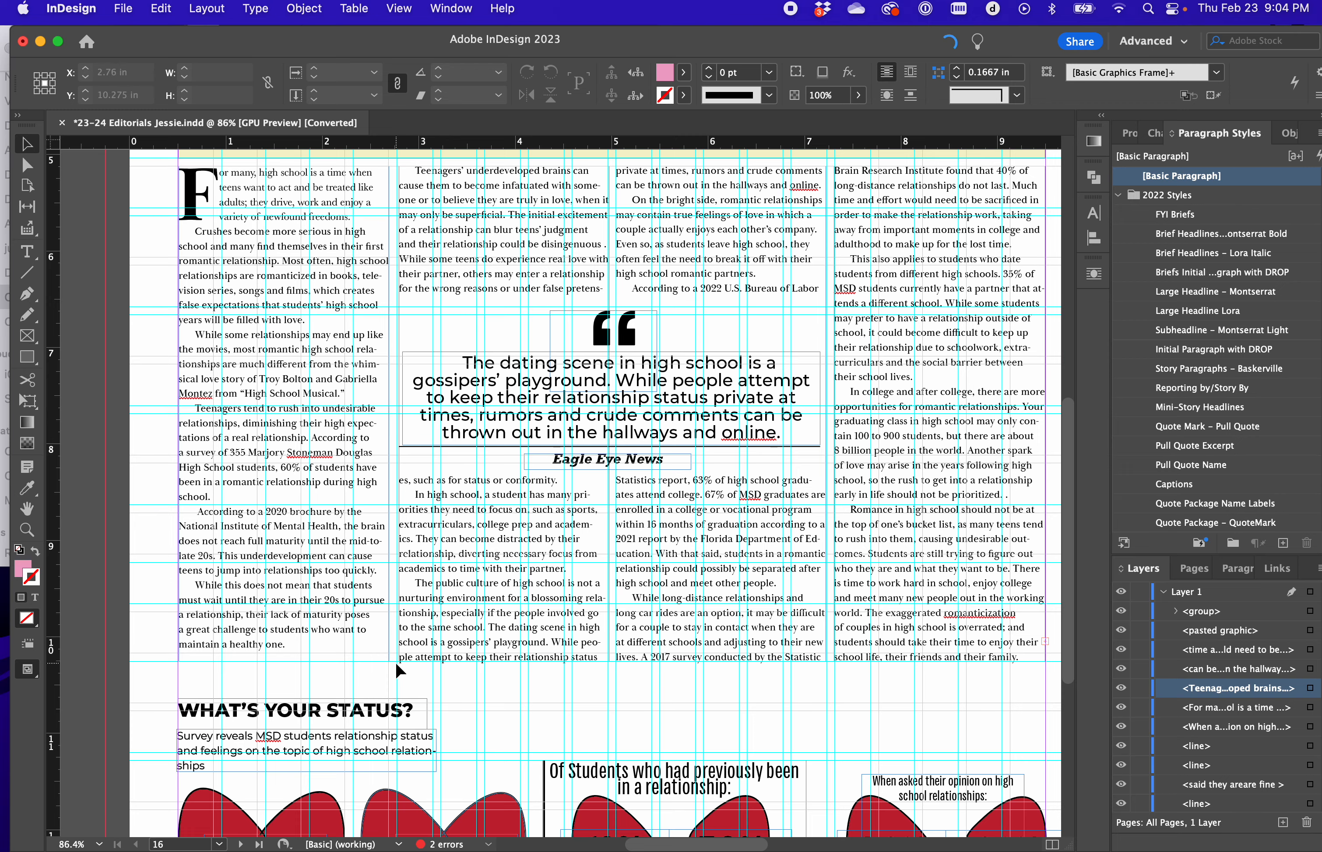
scroll(395, 661, "down", 5)
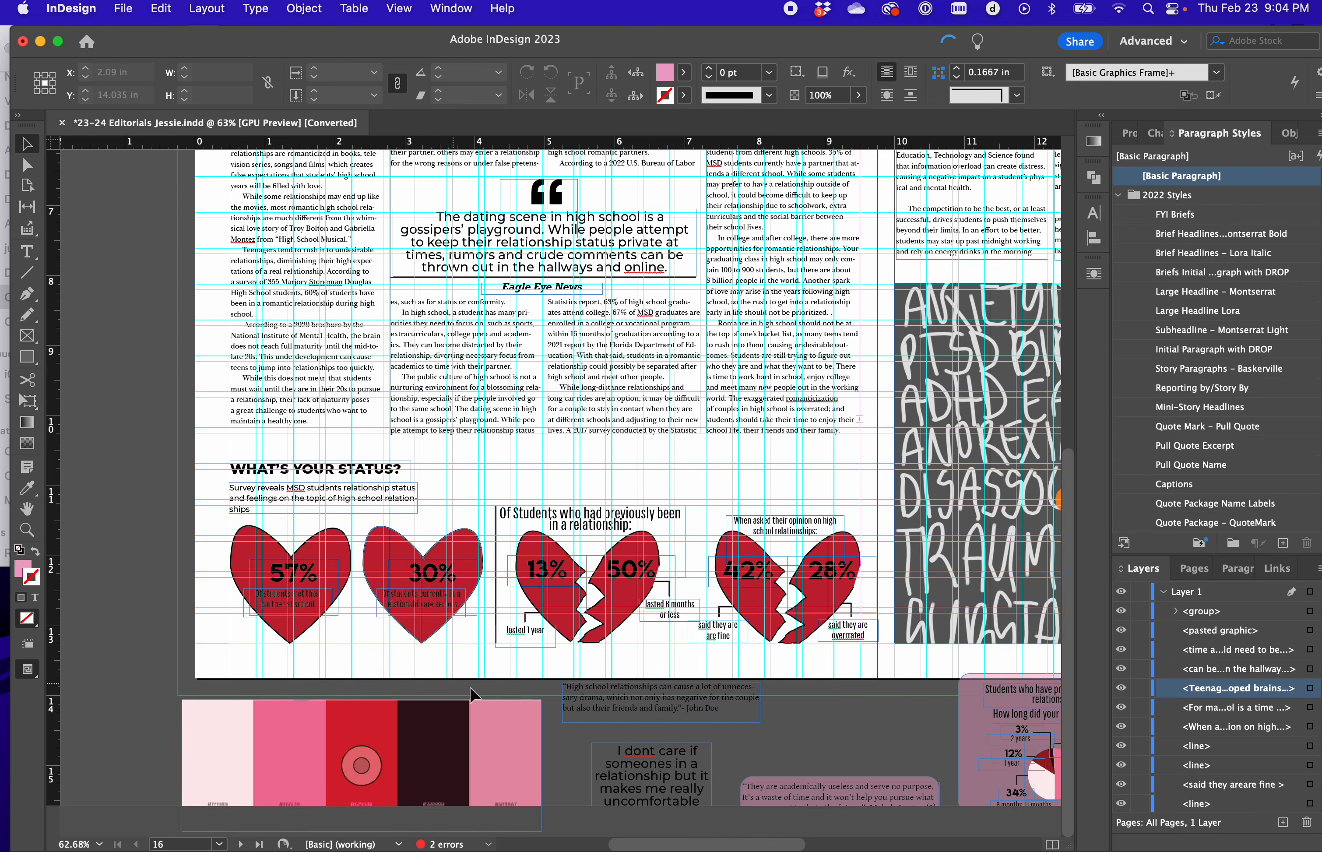
scroll(397, 701, "up", 8)
scroll(398, 698, "down", 3)
scroll(397, 698, "up", 4)
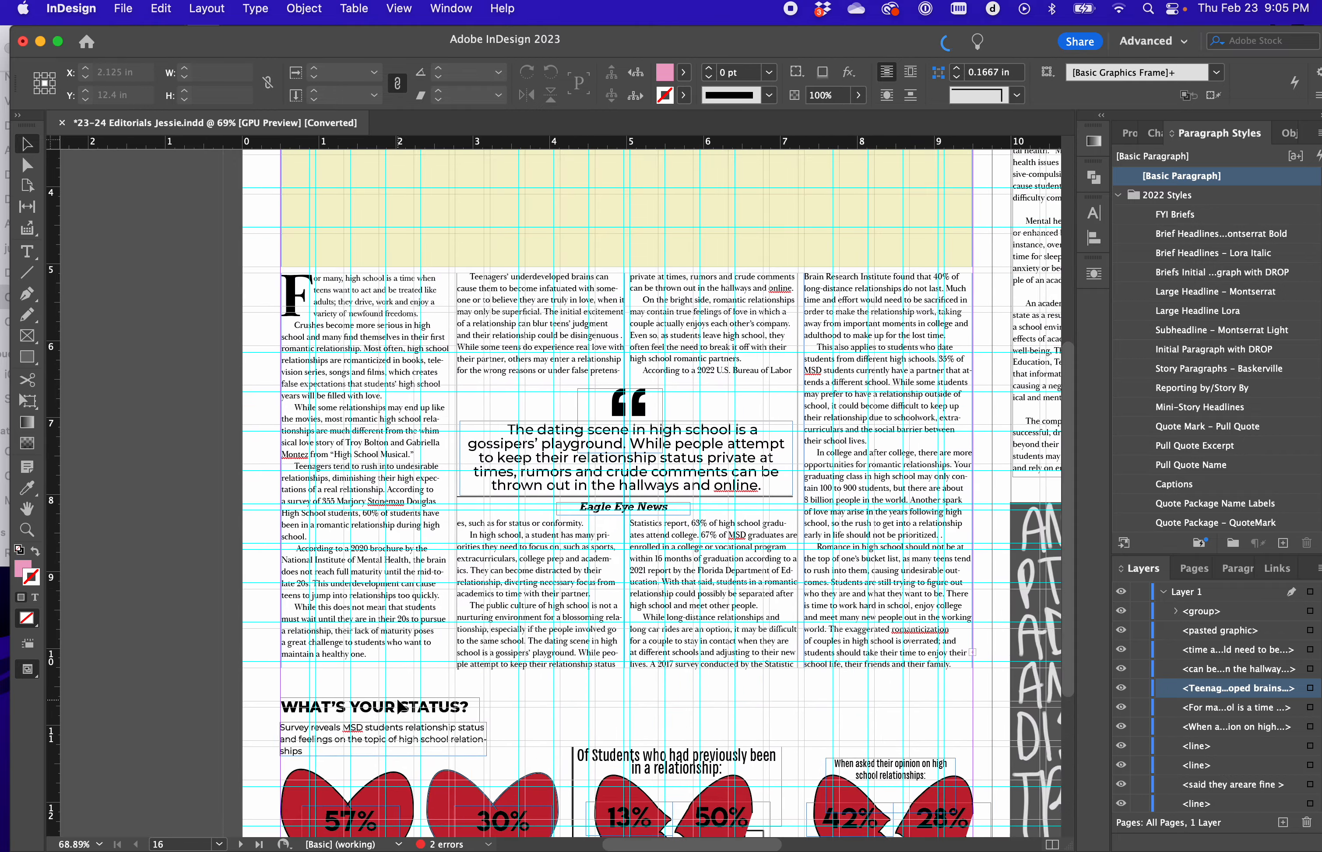
left_click(398, 647)
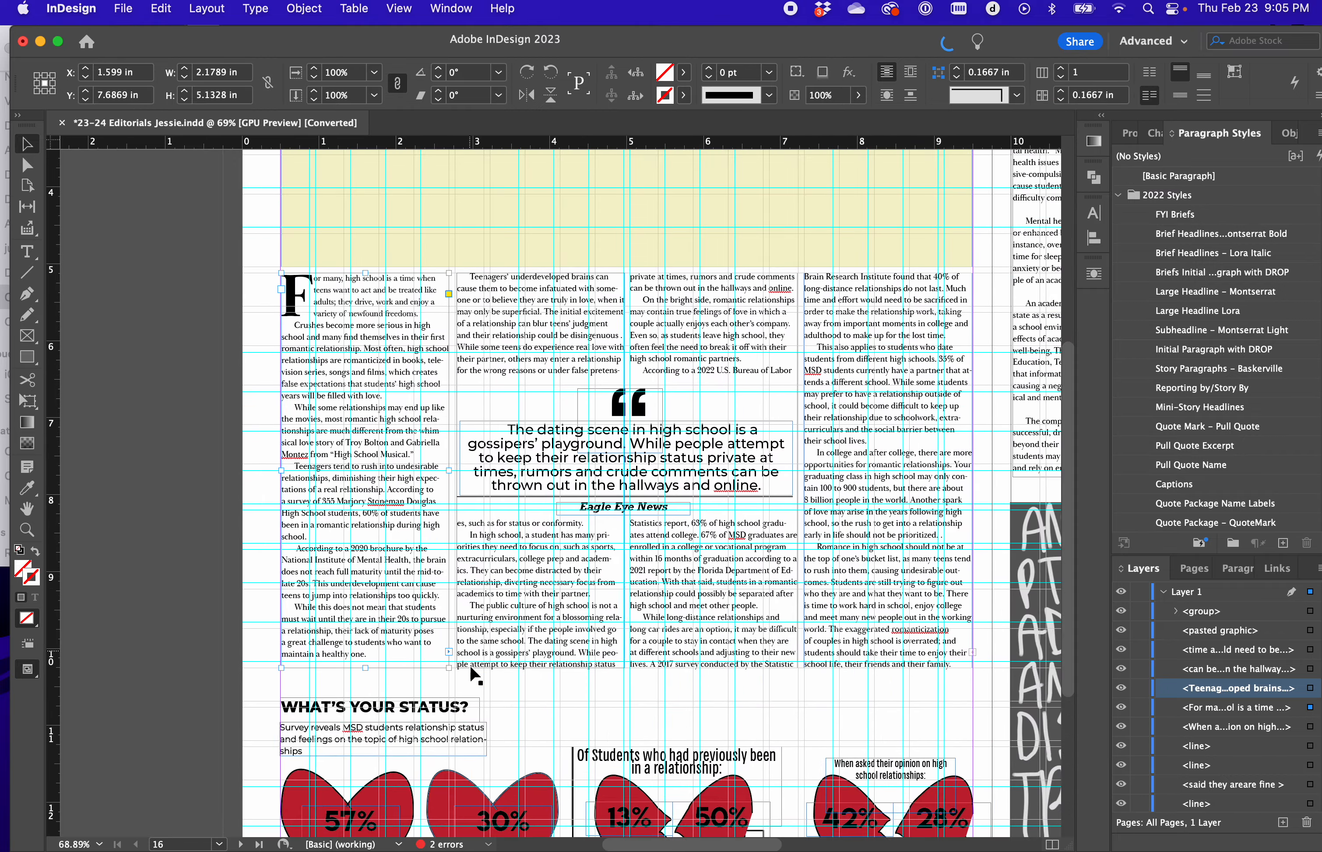
scroll(481, 416, "up", 7)
left_click(559, 428)
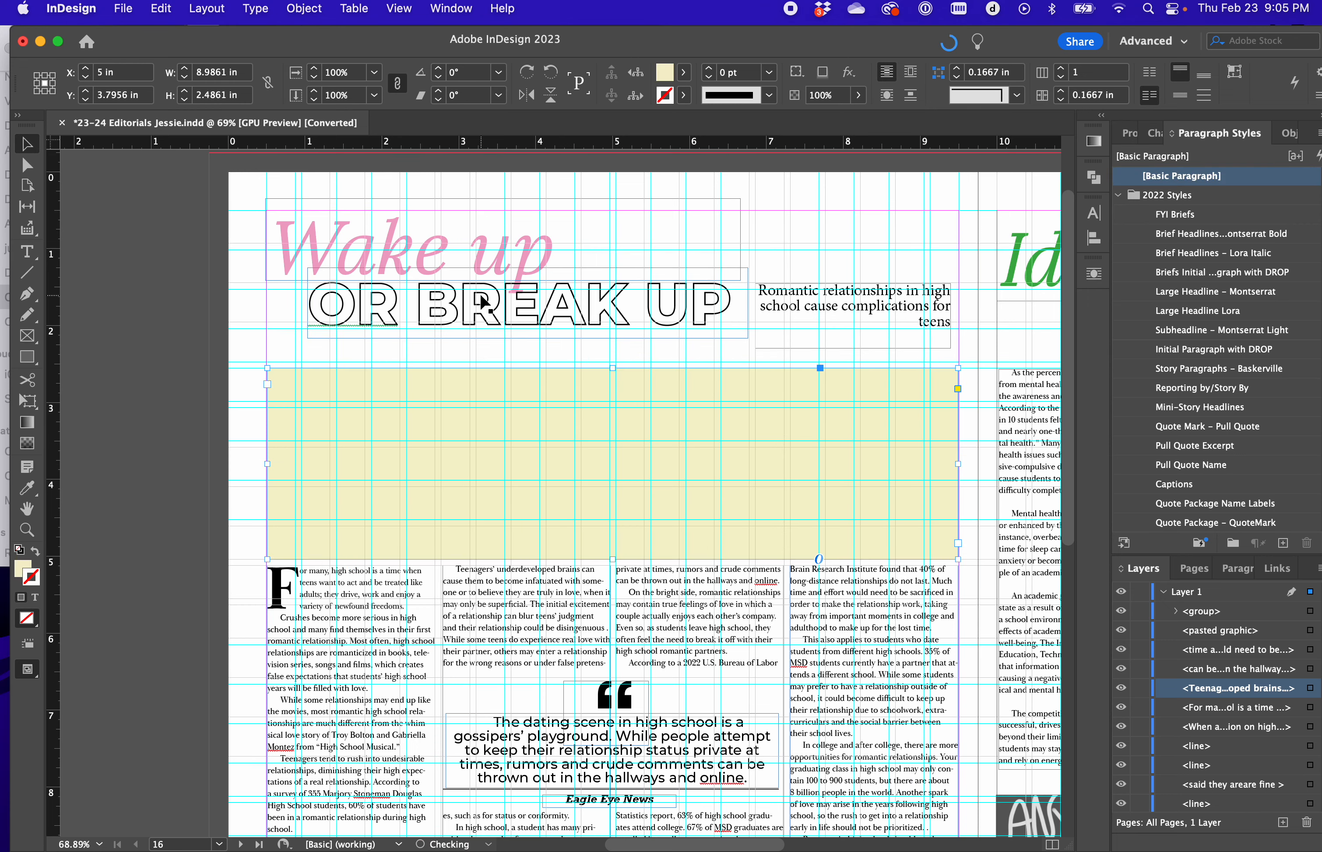
left_click(260, 349)
scroll(260, 349, "right", 14)
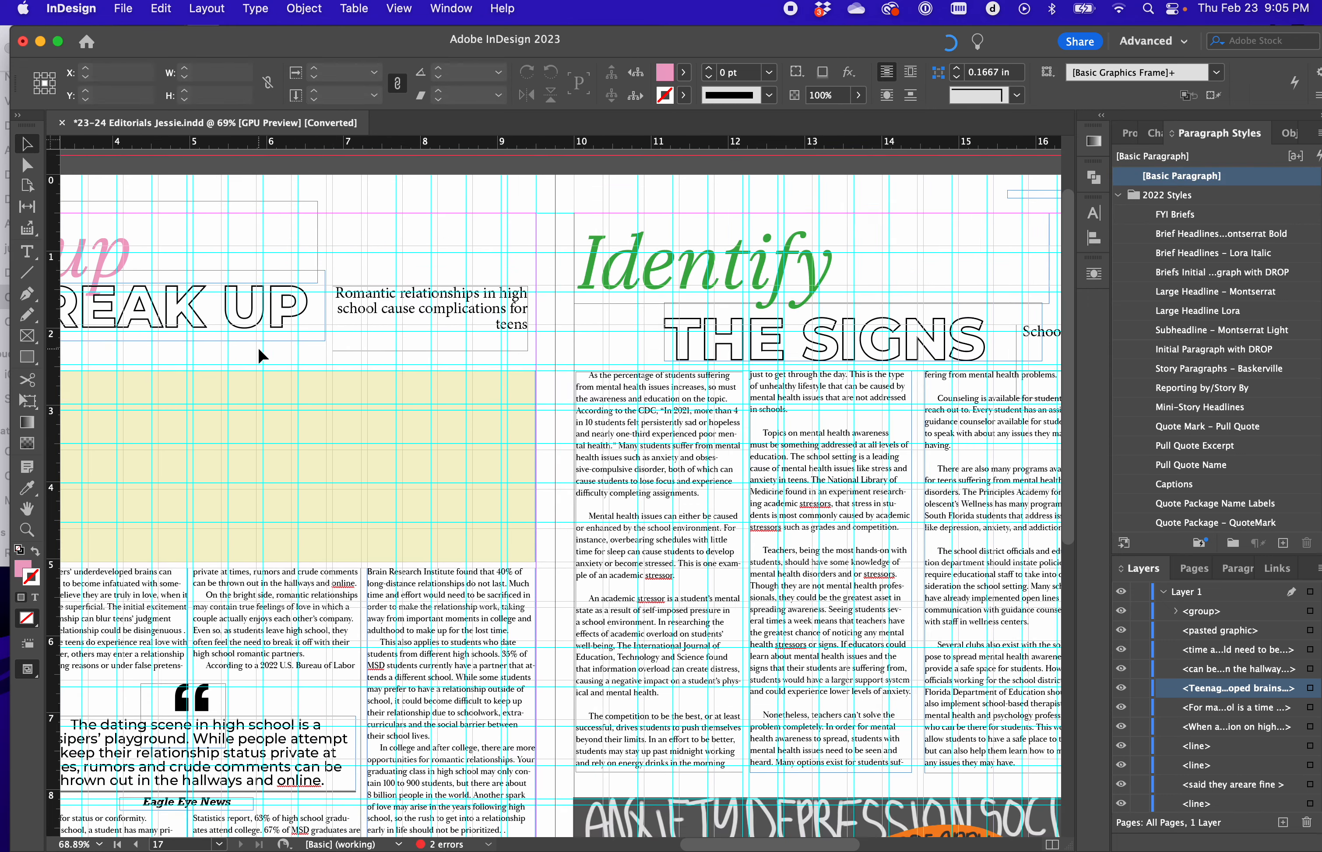
scroll(260, 349, "down", 6)
scroll(260, 352, "down", 8)
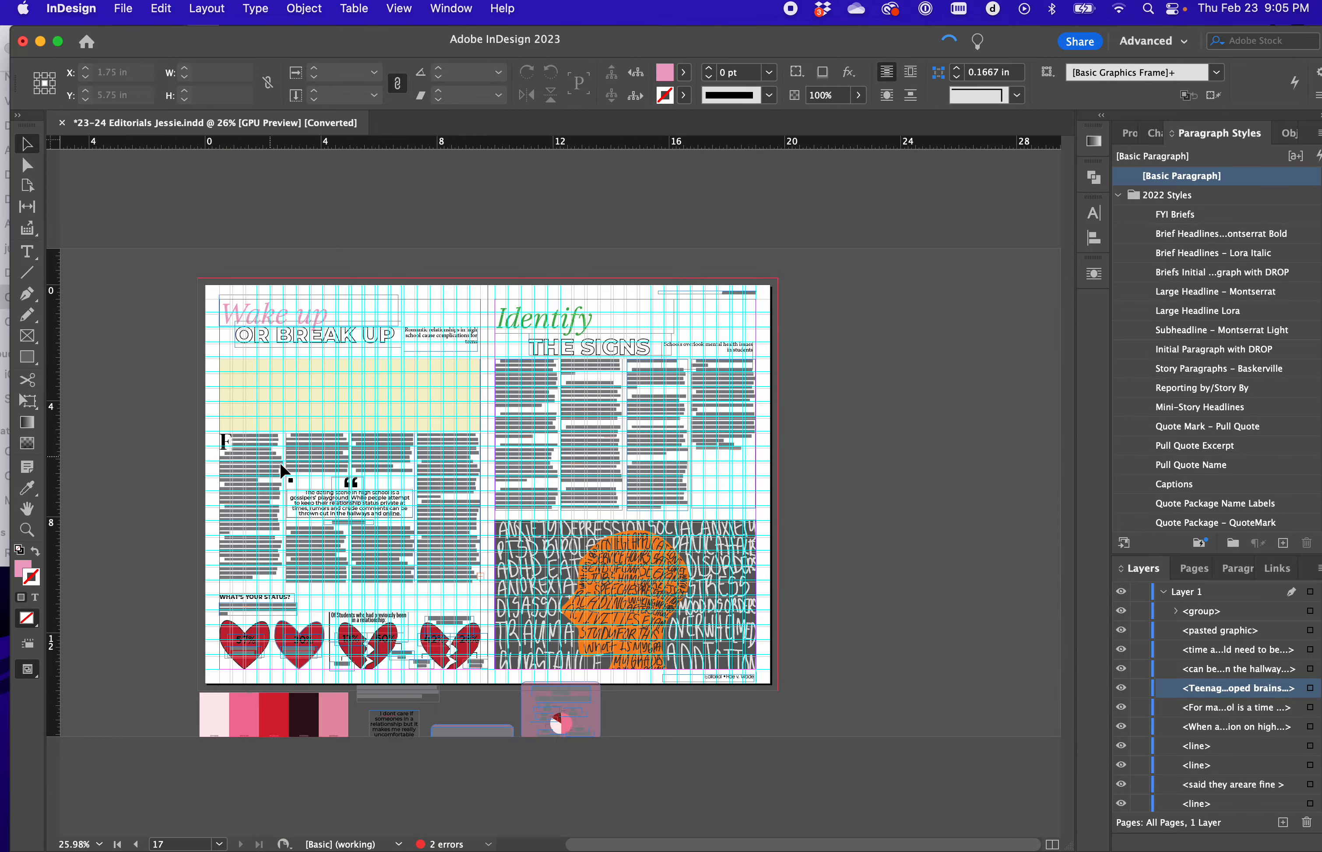
Try moving the mental health illustration to the top of its page and enlarging it proportionally, then undo the enlargement
scroll(283, 533, "up", 4)
scroll(789, 461, "up", 2)
scroll(789, 461, "right", 3)
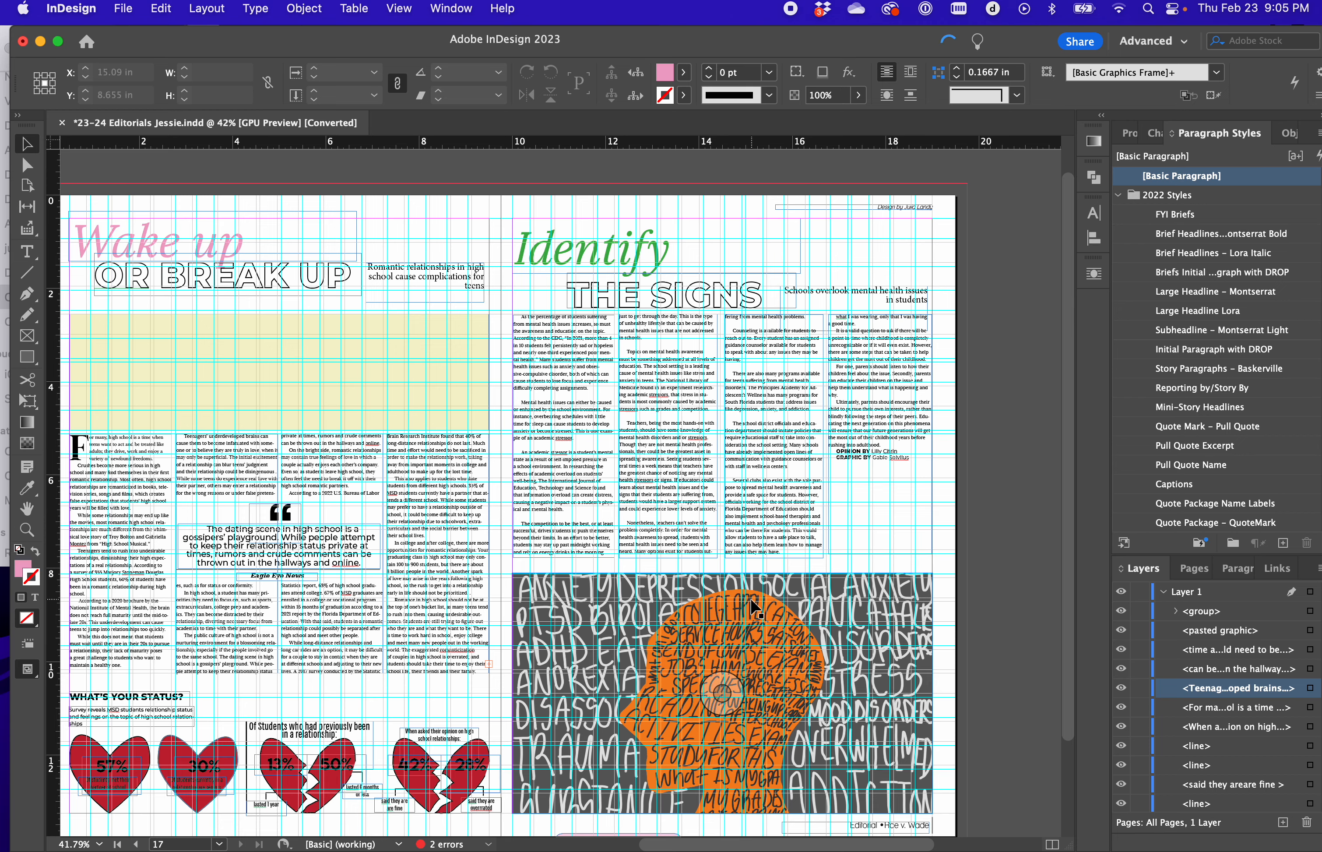
left_click_drag(751, 609, 751, 222)
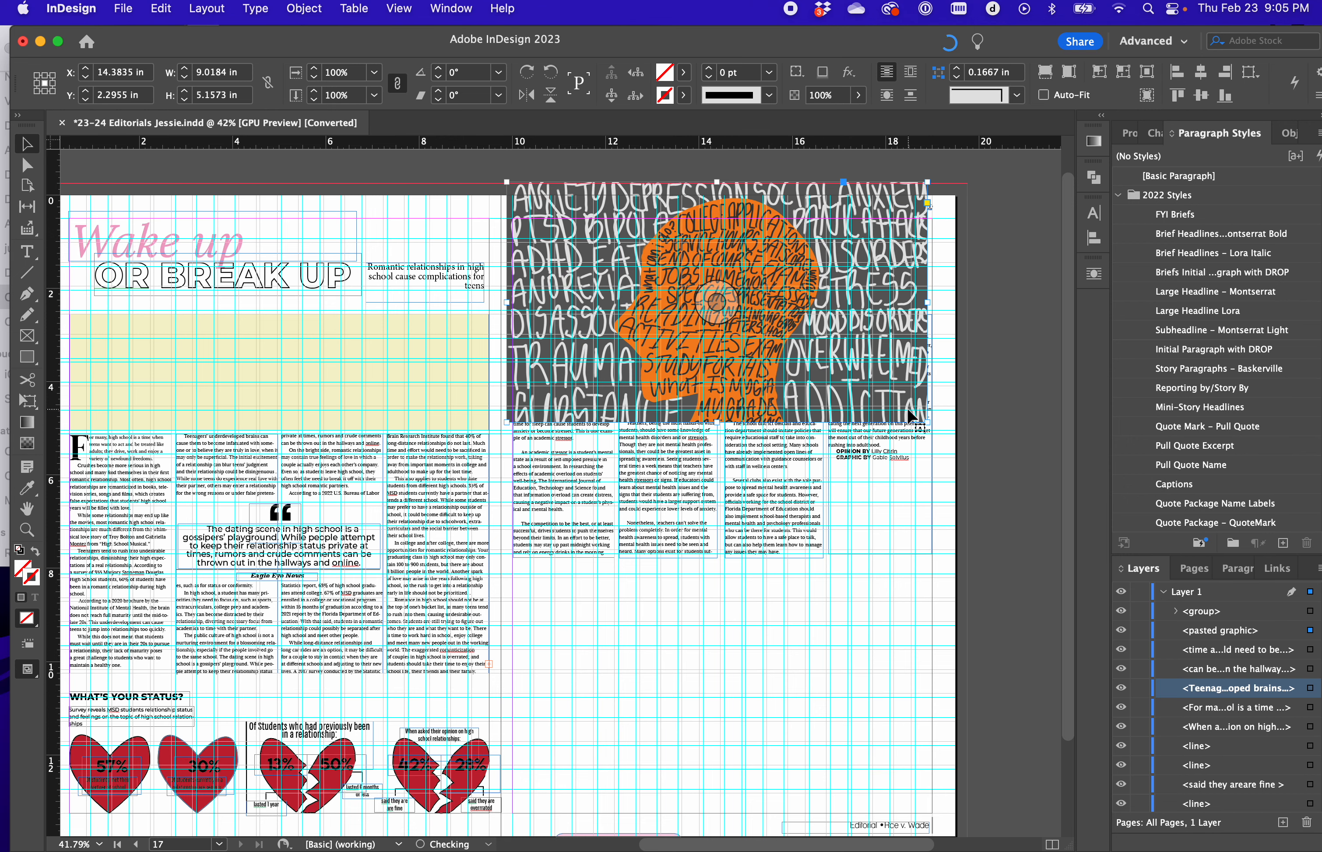
left_click_drag(927, 424, 966, 445)
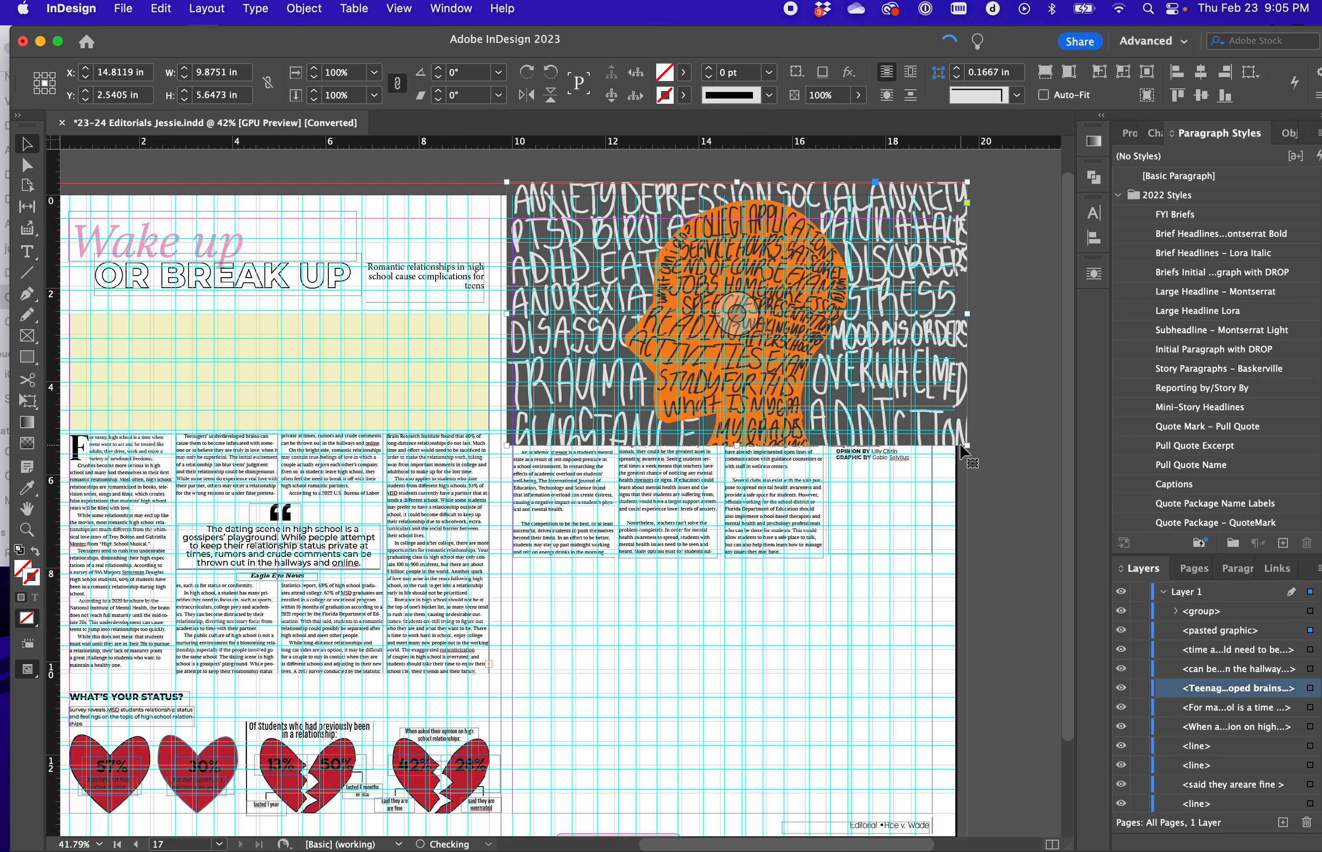
key("w")
key("super+z")
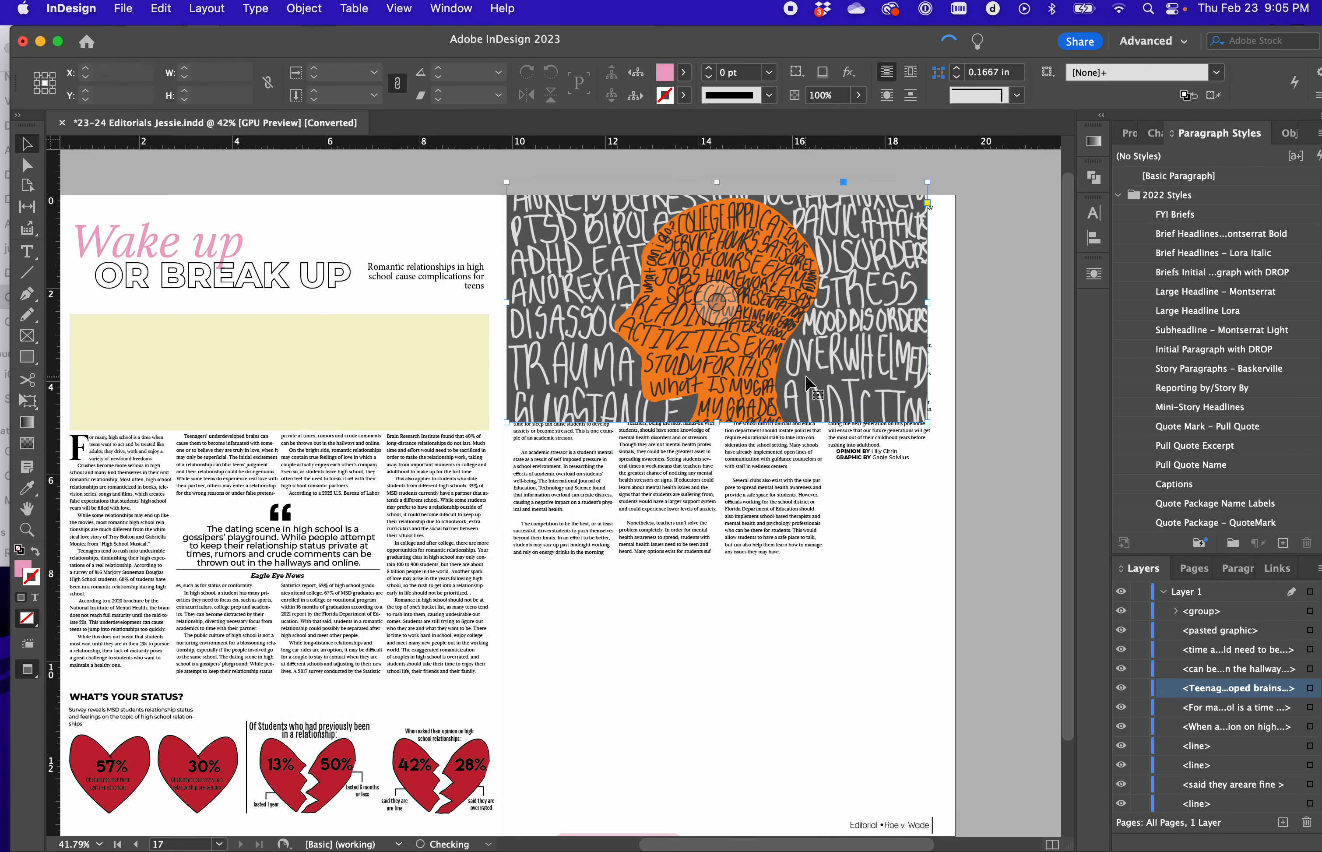
left_click_drag(510, 425, 506, 424)
key("w")
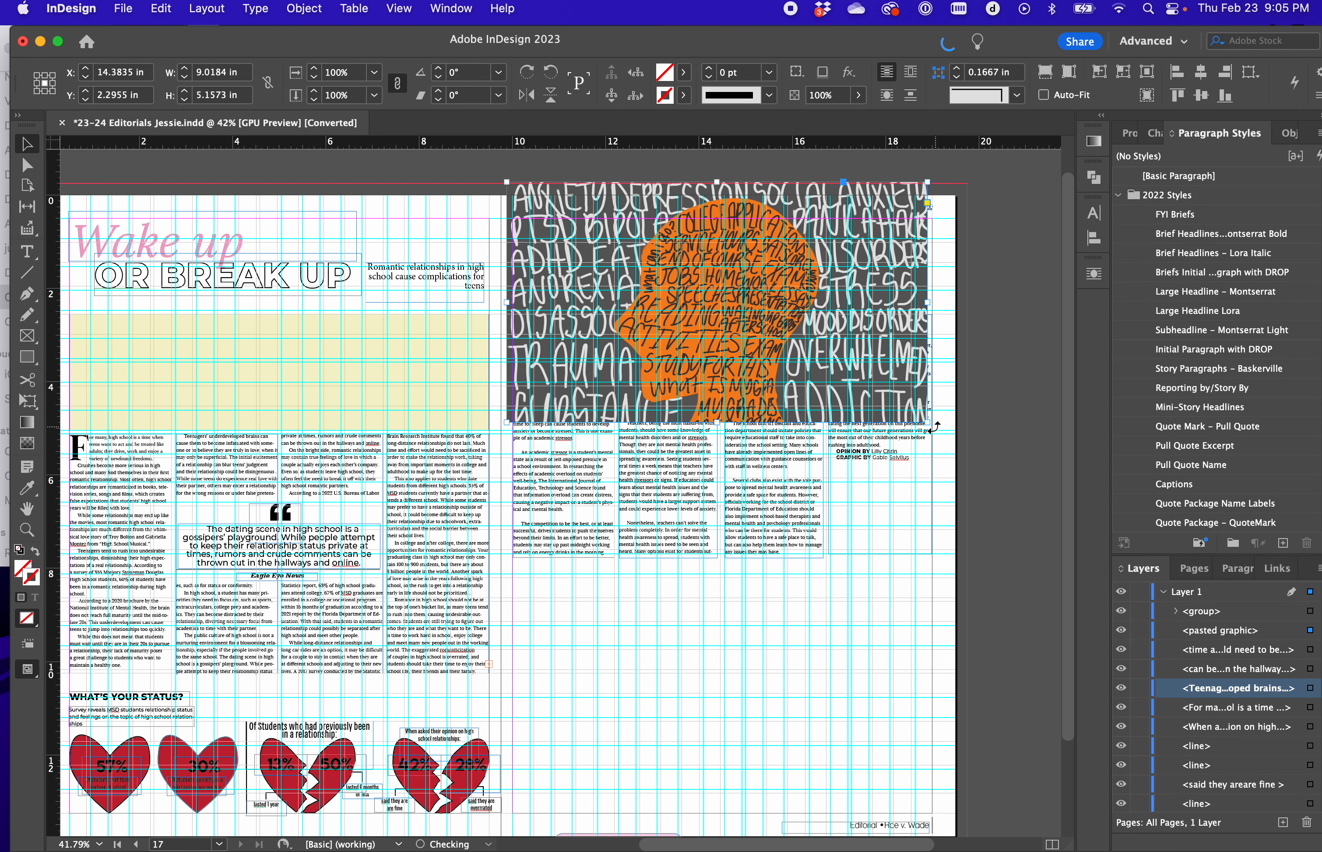
Enlarge the mental health illustration proportionally to about 9.83 in wide and shift it left to the spread's center line
left_click_drag(928, 424, 965, 445)
left_click(1032, 395)
key("w")
left_click(752, 384)
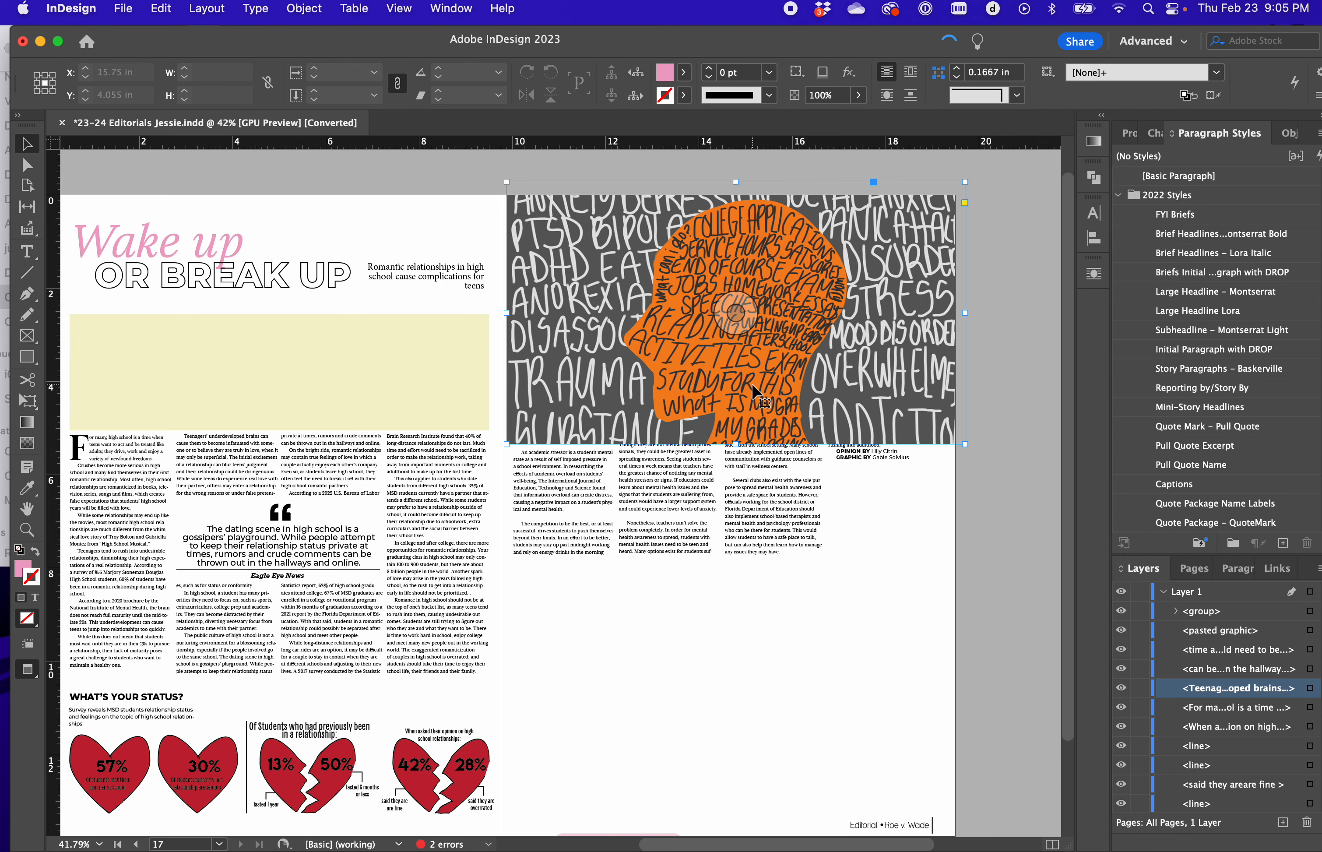
key("Left")
left_click_drag(752, 388, 748, 388)
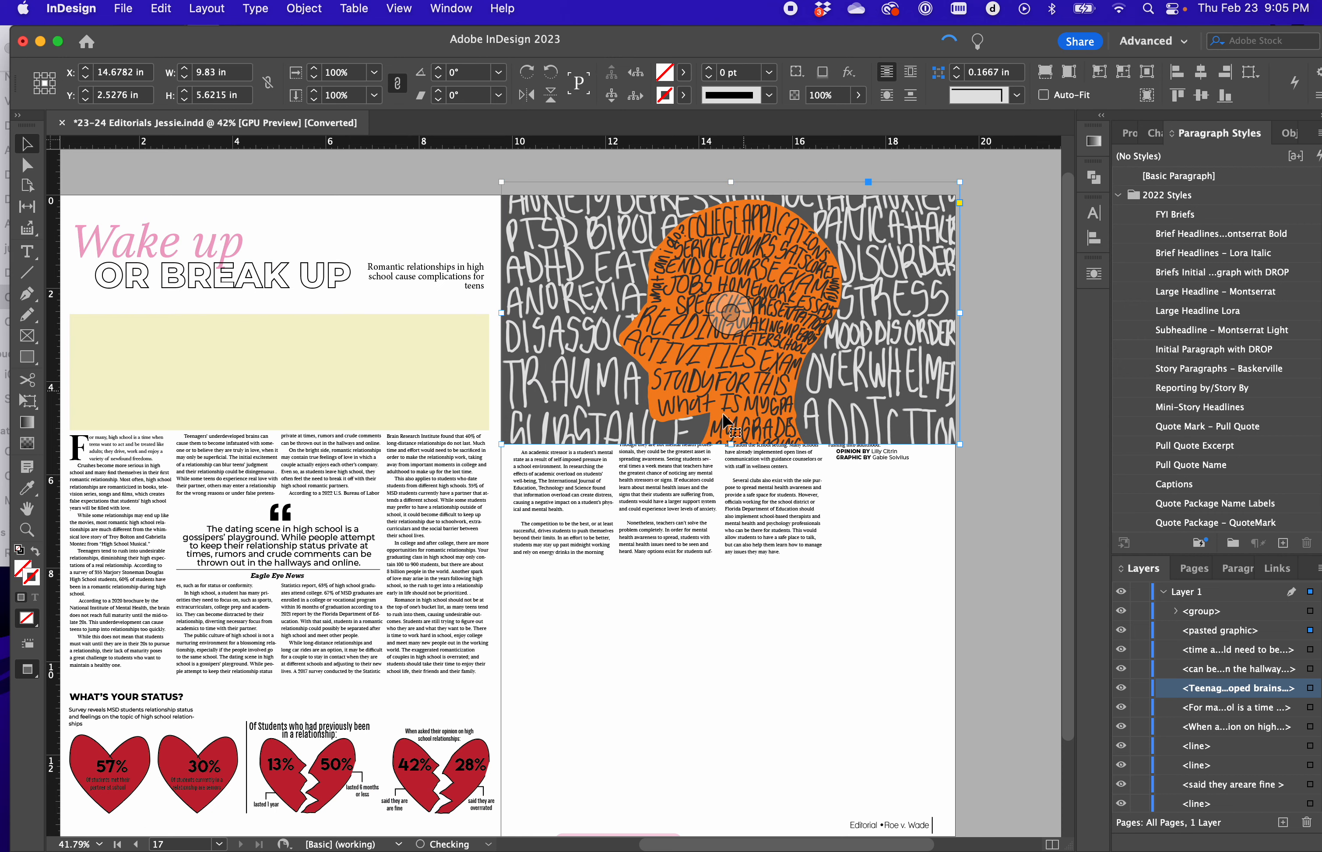
left_click(663, 601)
Undo the mental health illustration's shift, enlargement and move to the page top, plus the yellow frame's last nudge
scroll(663, 601, "down", 3)
scroll(662, 601, "up", 4)
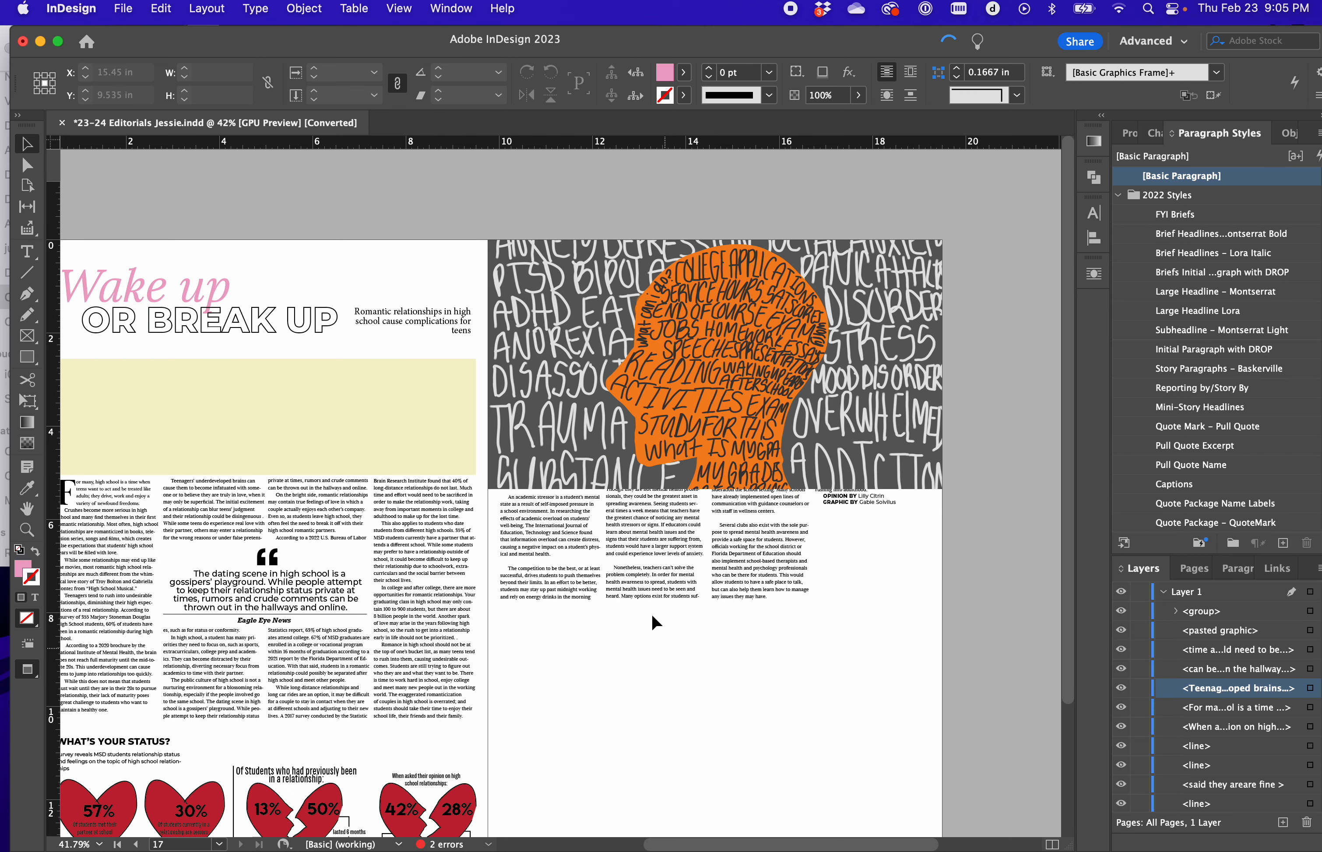
scroll(777, 618, "down", 2)
key("super+z")
key("super+z")
key("super+z")
key("super+z")
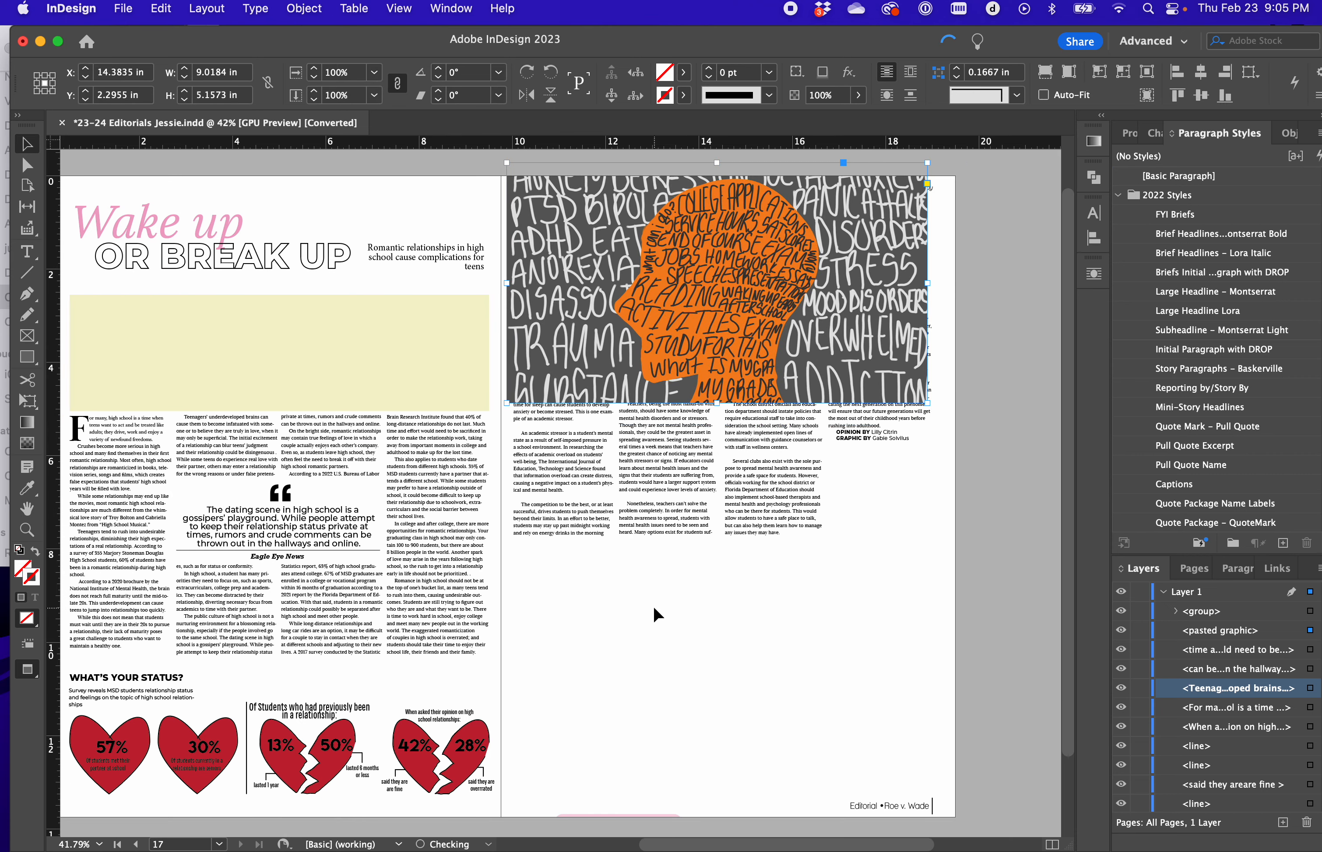
key("super+z")
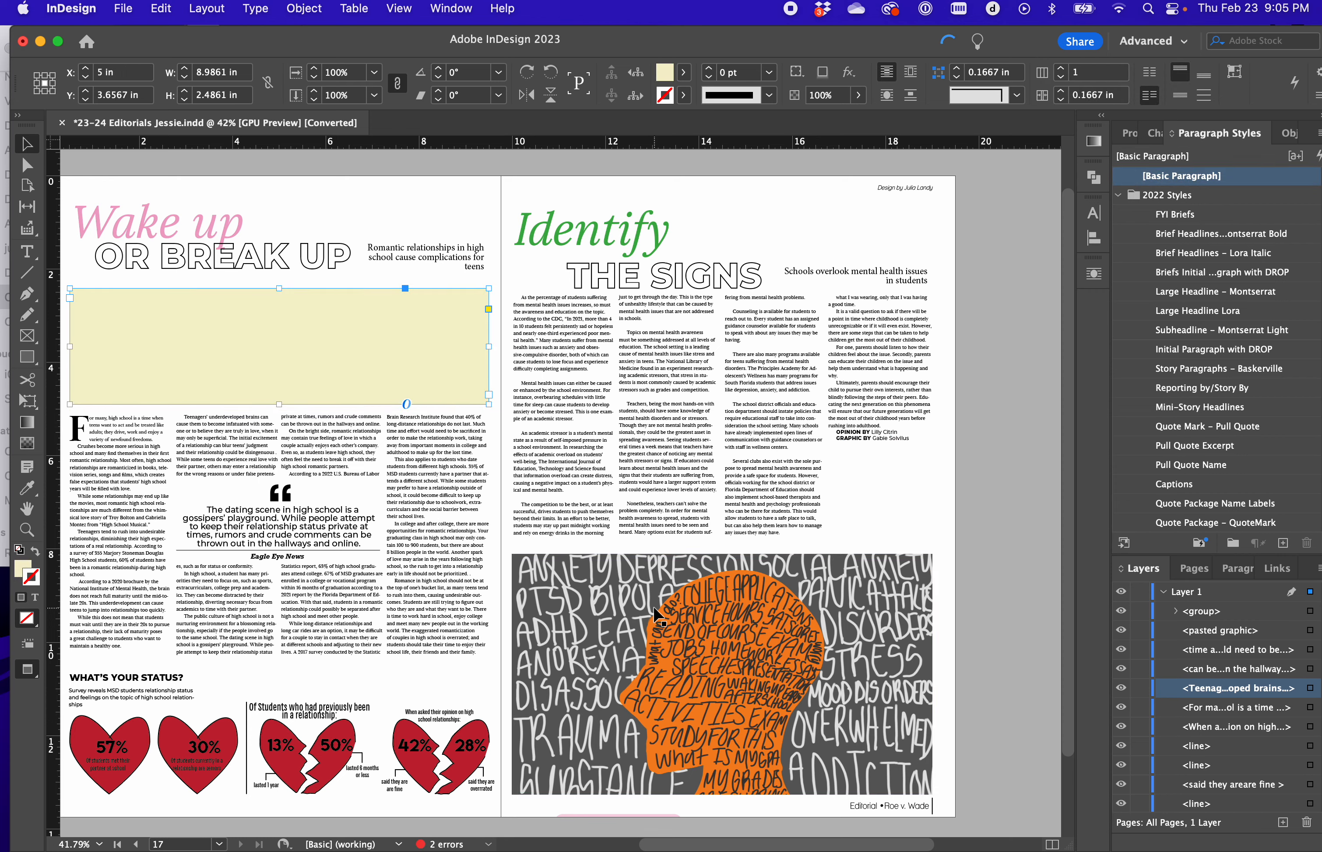
Examine the survey graphics below the relationships story, including the heart charts, their labels and headings
scroll(496, 708, "down", 3)
scroll(496, 708, "left", 3)
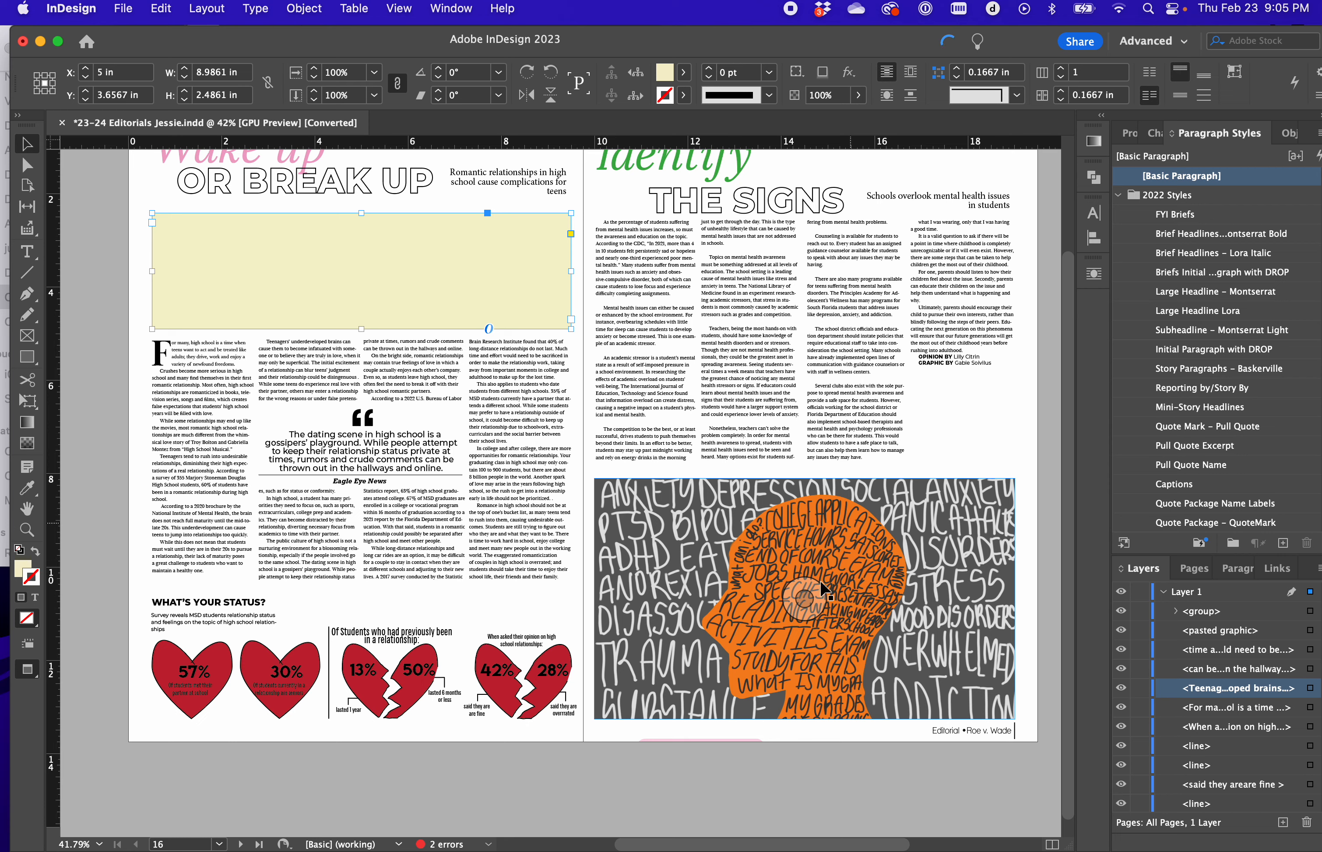
scroll(860, 515, "left", 5)
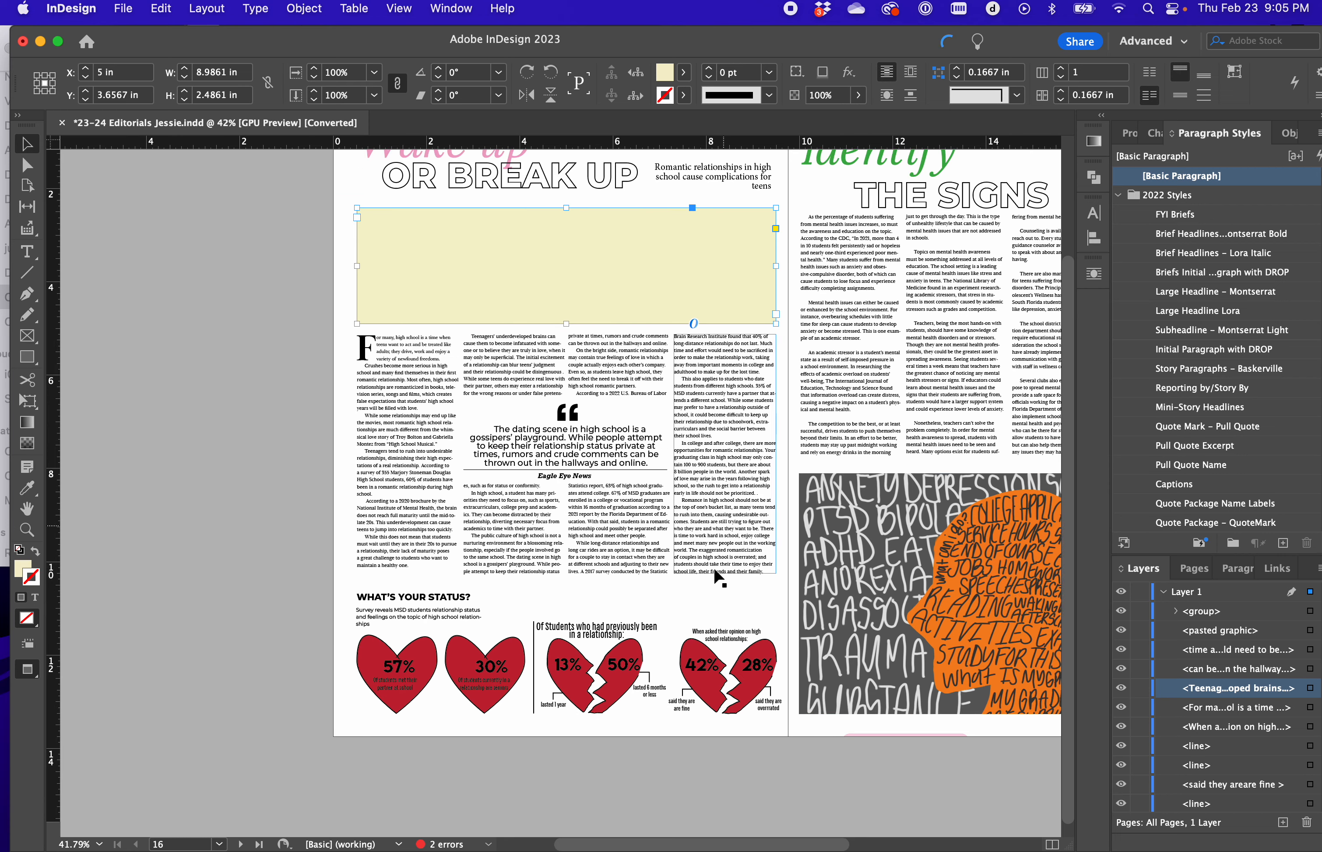
scroll(716, 581, "down", 1)
scroll(694, 632, "up", 3)
scroll(694, 633, "down", 4)
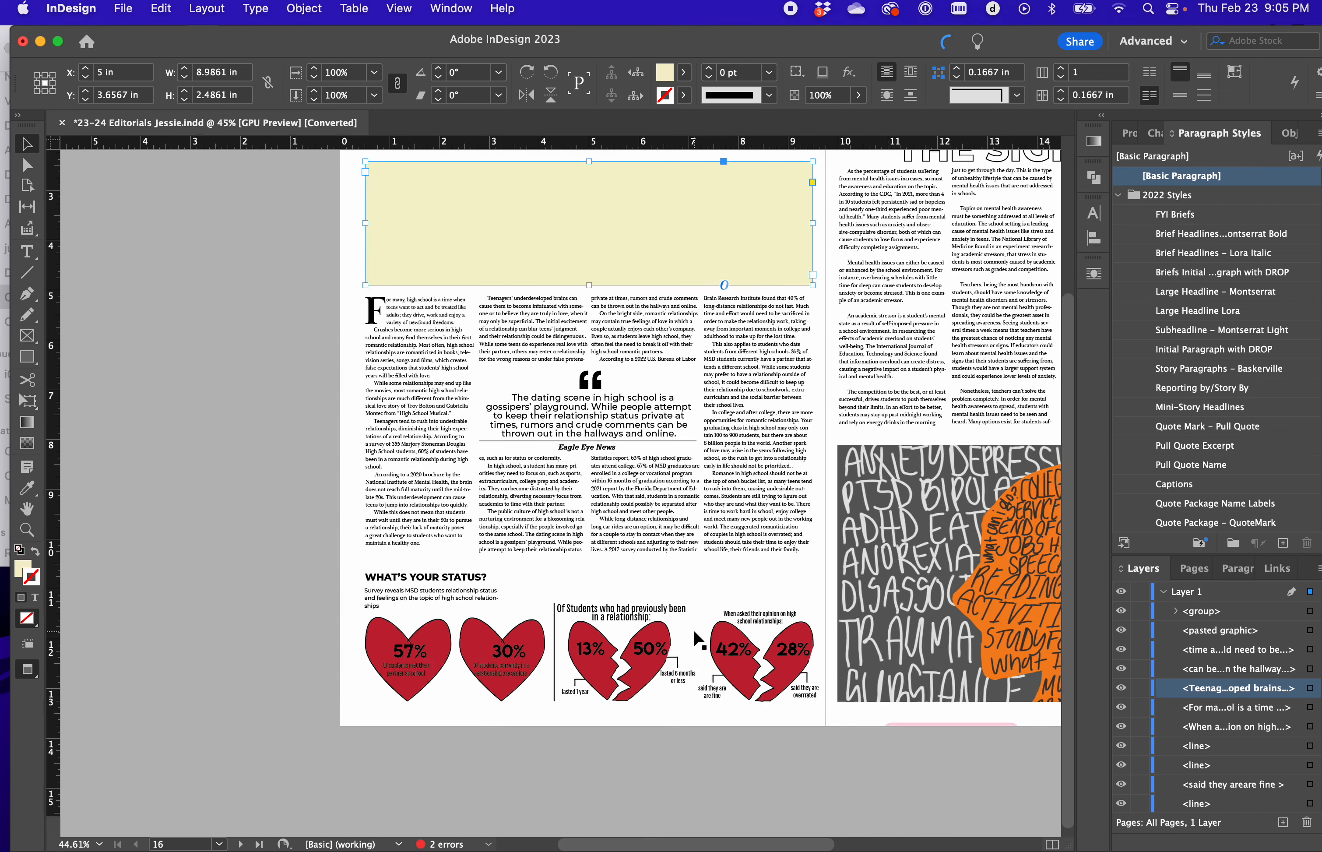
scroll(694, 631, "up", 3)
scroll(693, 629, "up", 2)
scroll(694, 697, "down", 5)
scroll(694, 697, "left", 3)
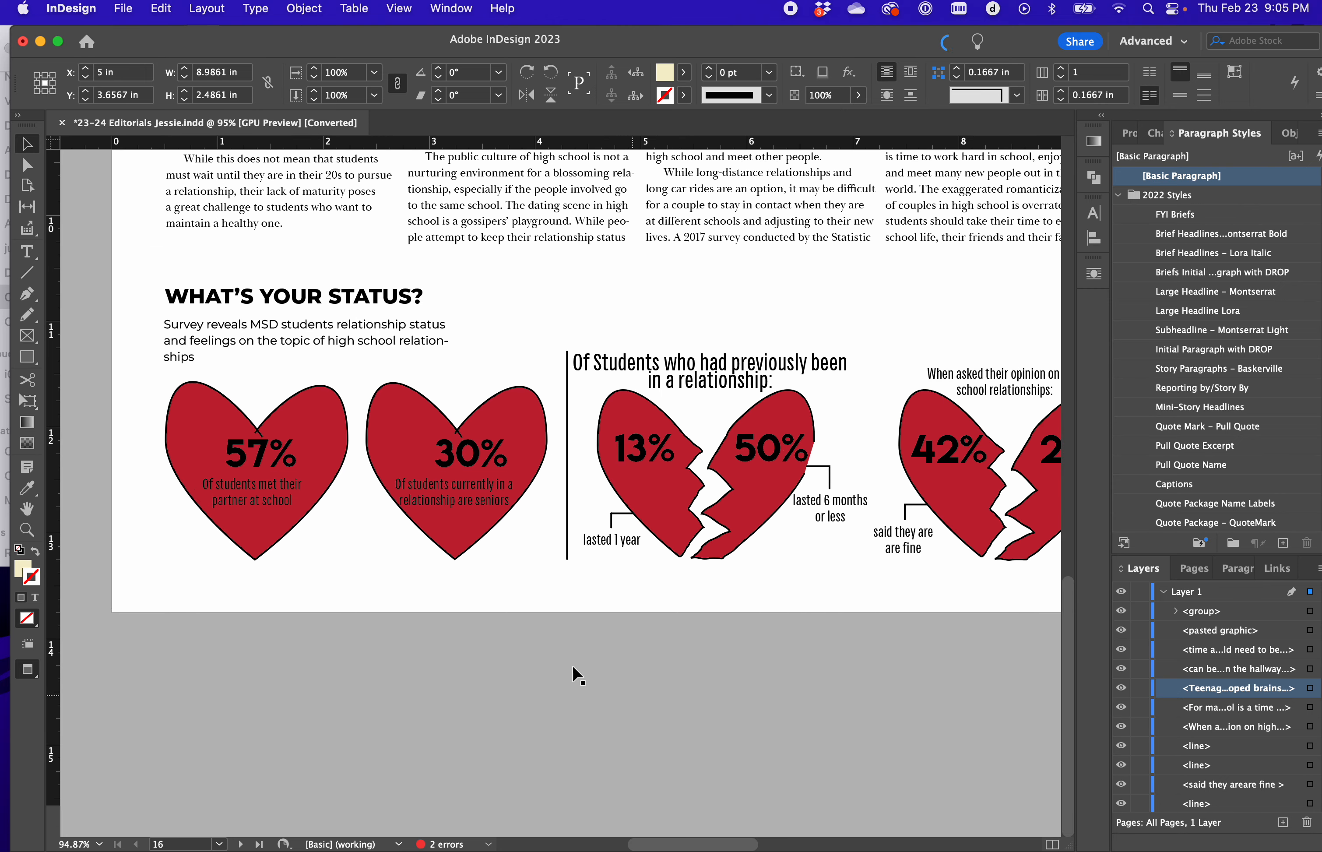
scroll(567, 477, "right", 4)
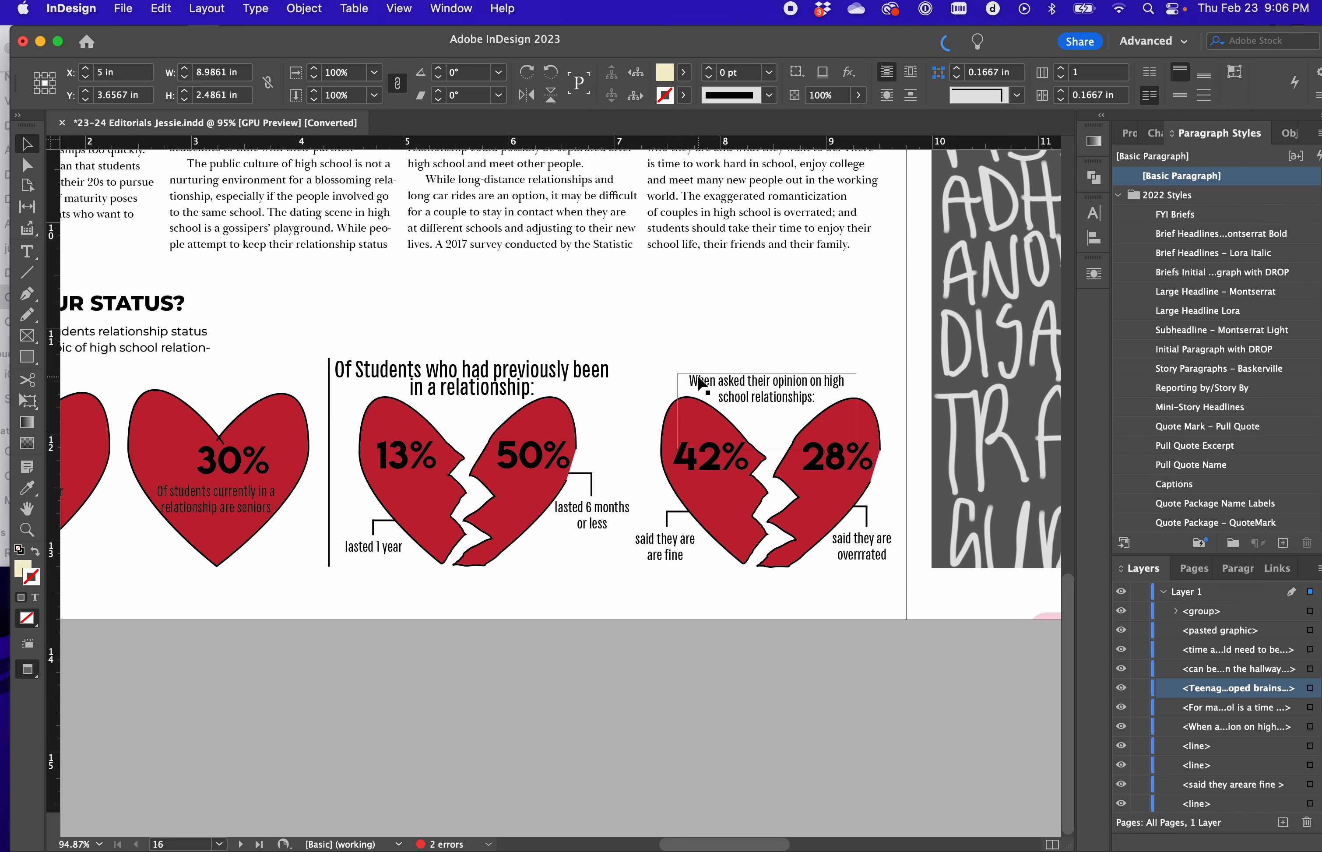
scroll(698, 376, "right", 3)
left_click(454, 568)
Select the "WHAT'S YOUR STATUS?" heading above the hearts and show the layout's guides and frame edges
scroll(524, 366, "left", 1)
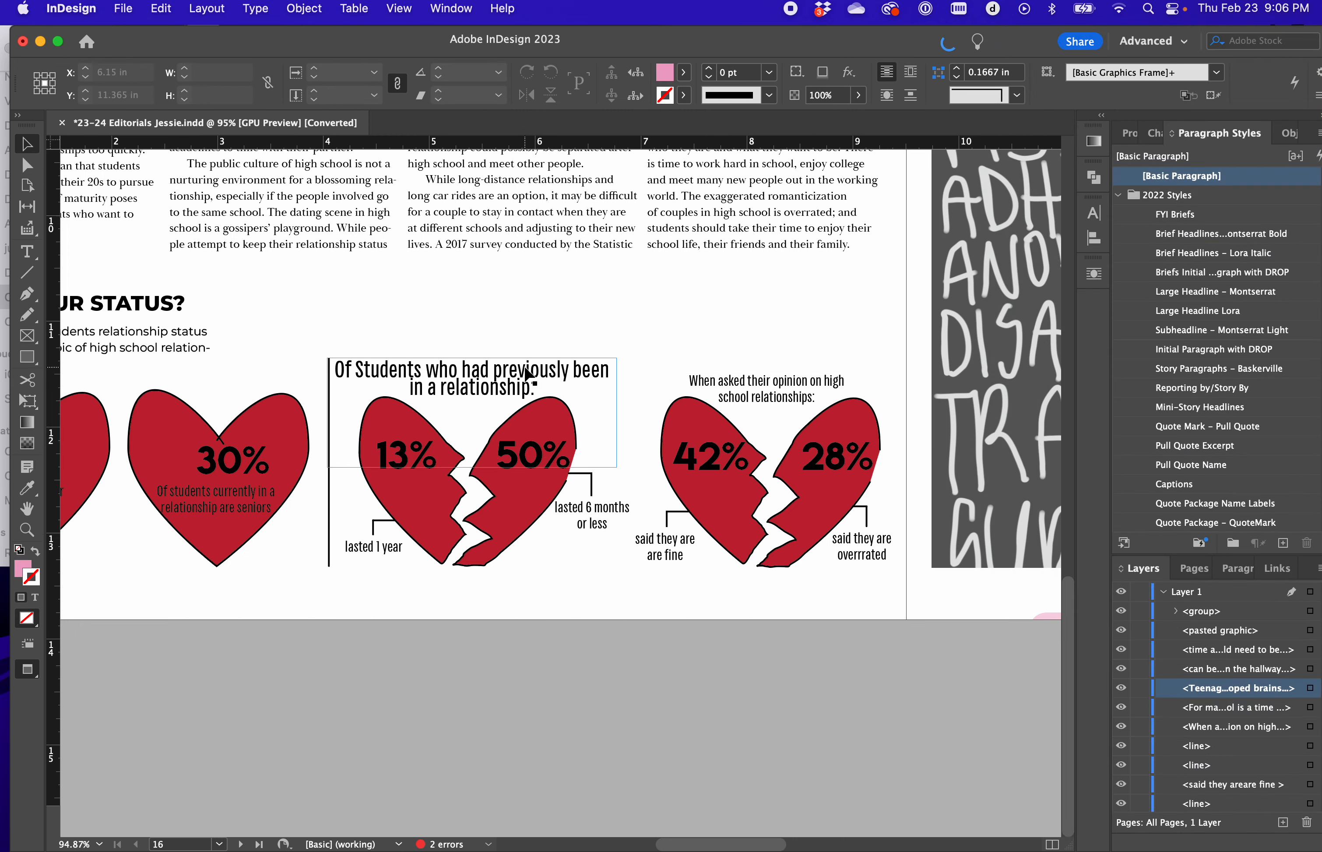
scroll(526, 375, "left", 6)
left_click(473, 327)
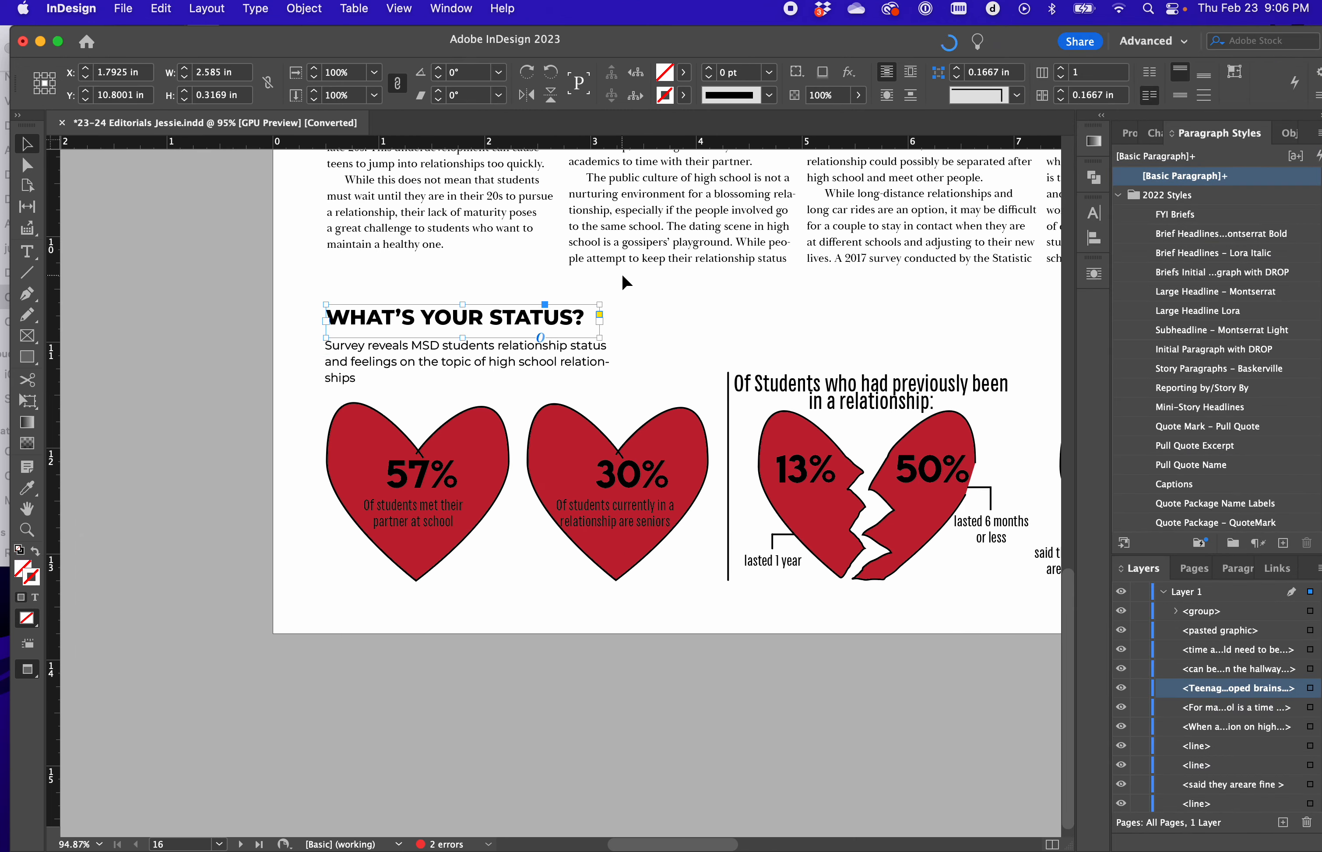
scroll(727, 233, "up", 2)
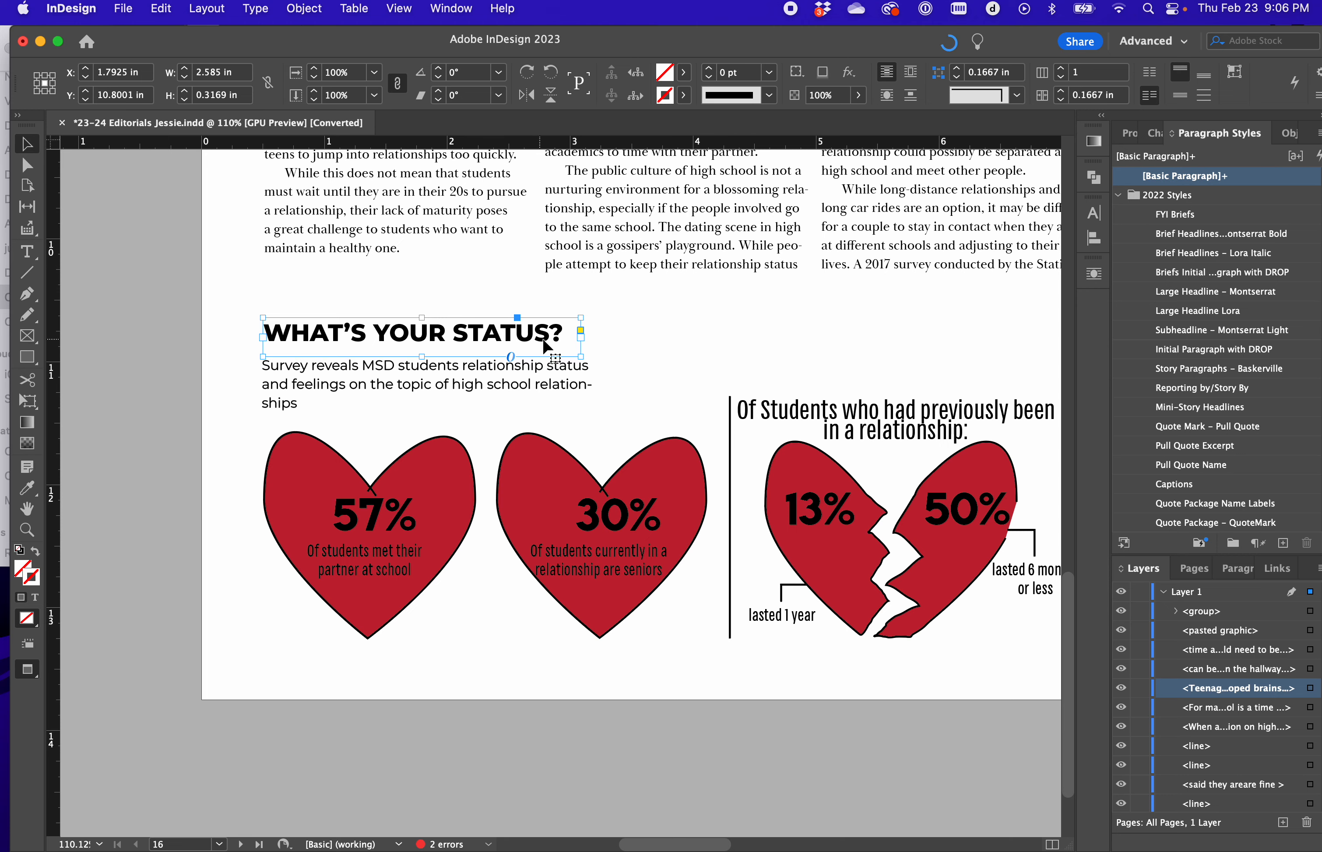
double_click(528, 336)
left_click_drag(581, 330, 248, 306)
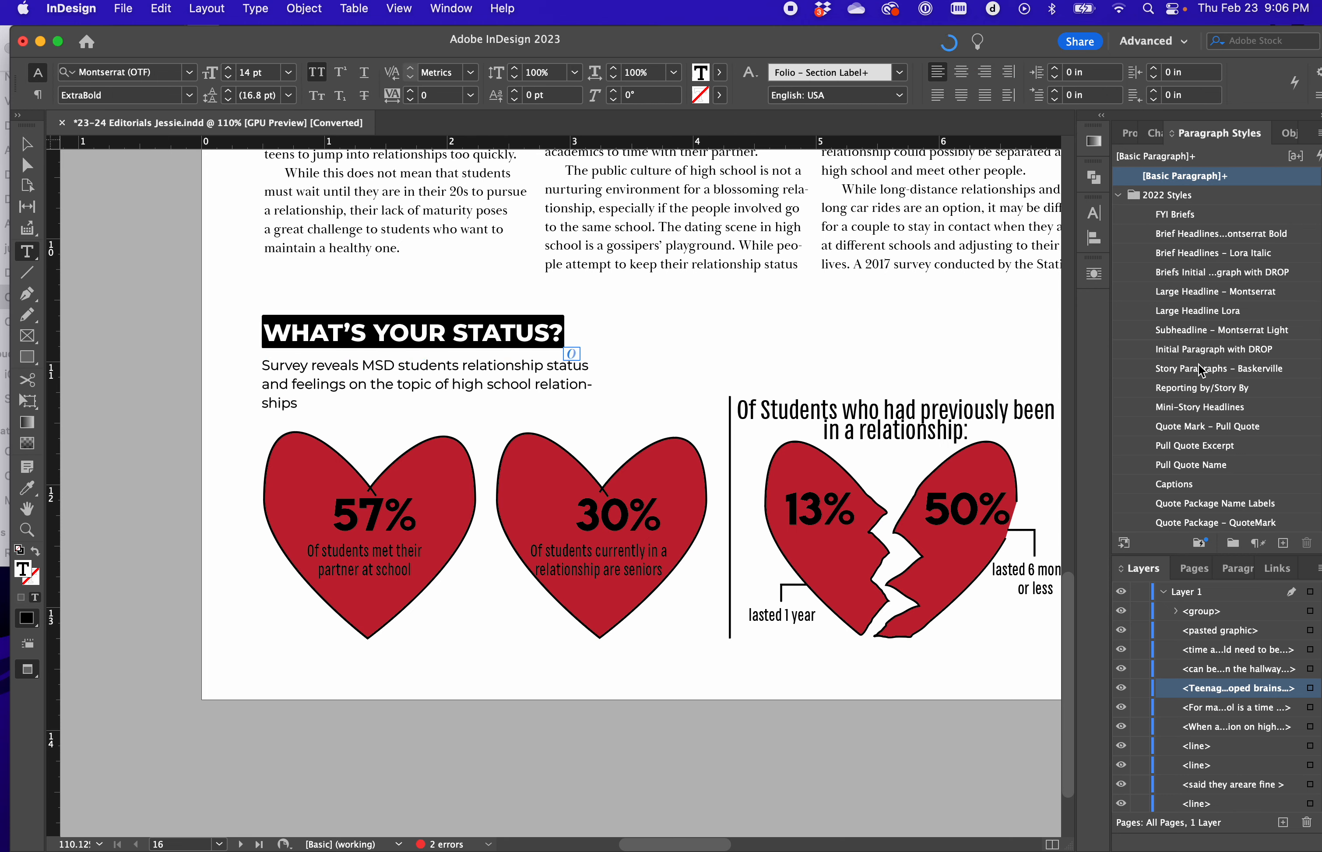
scroll(717, 337, "down", 3)
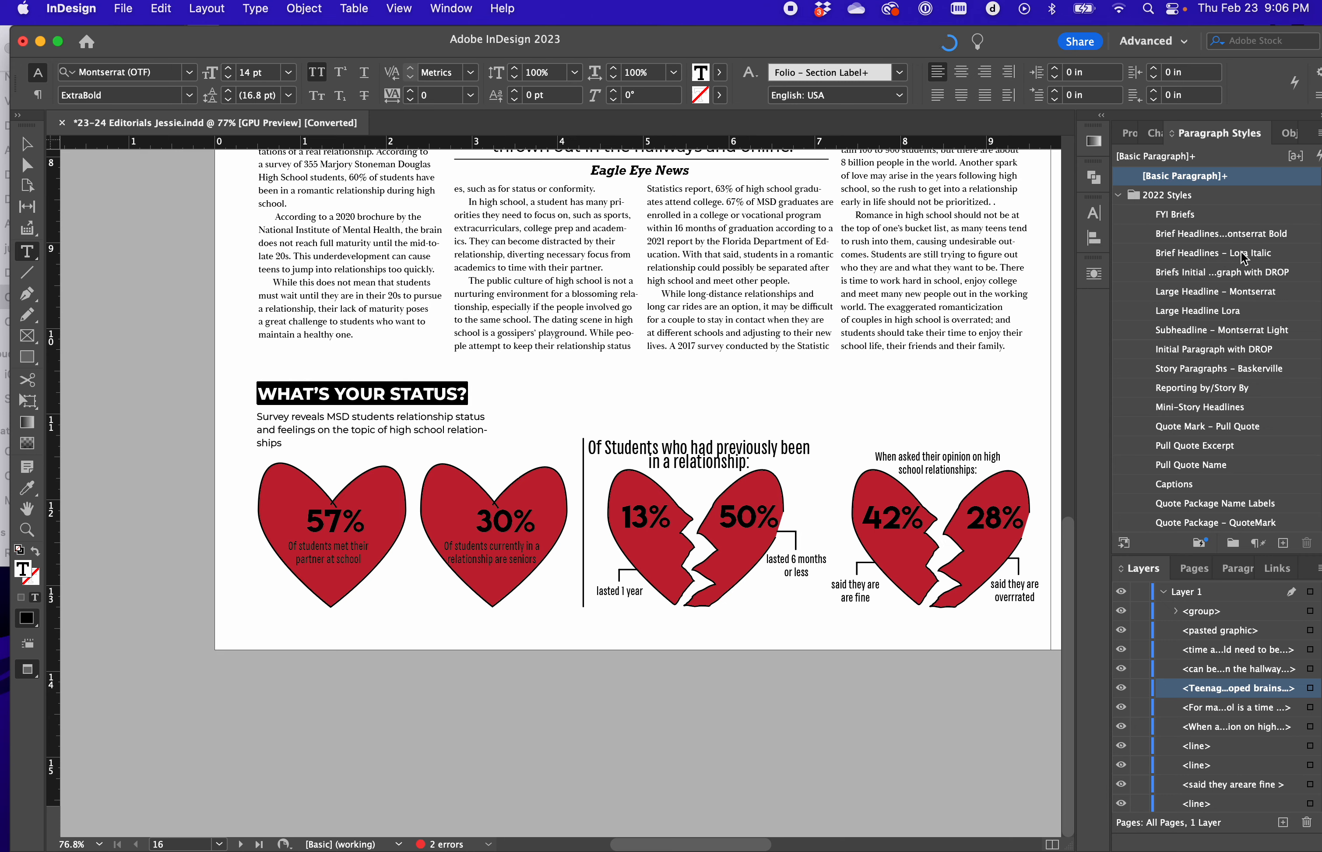
key("Escape")
key("w")
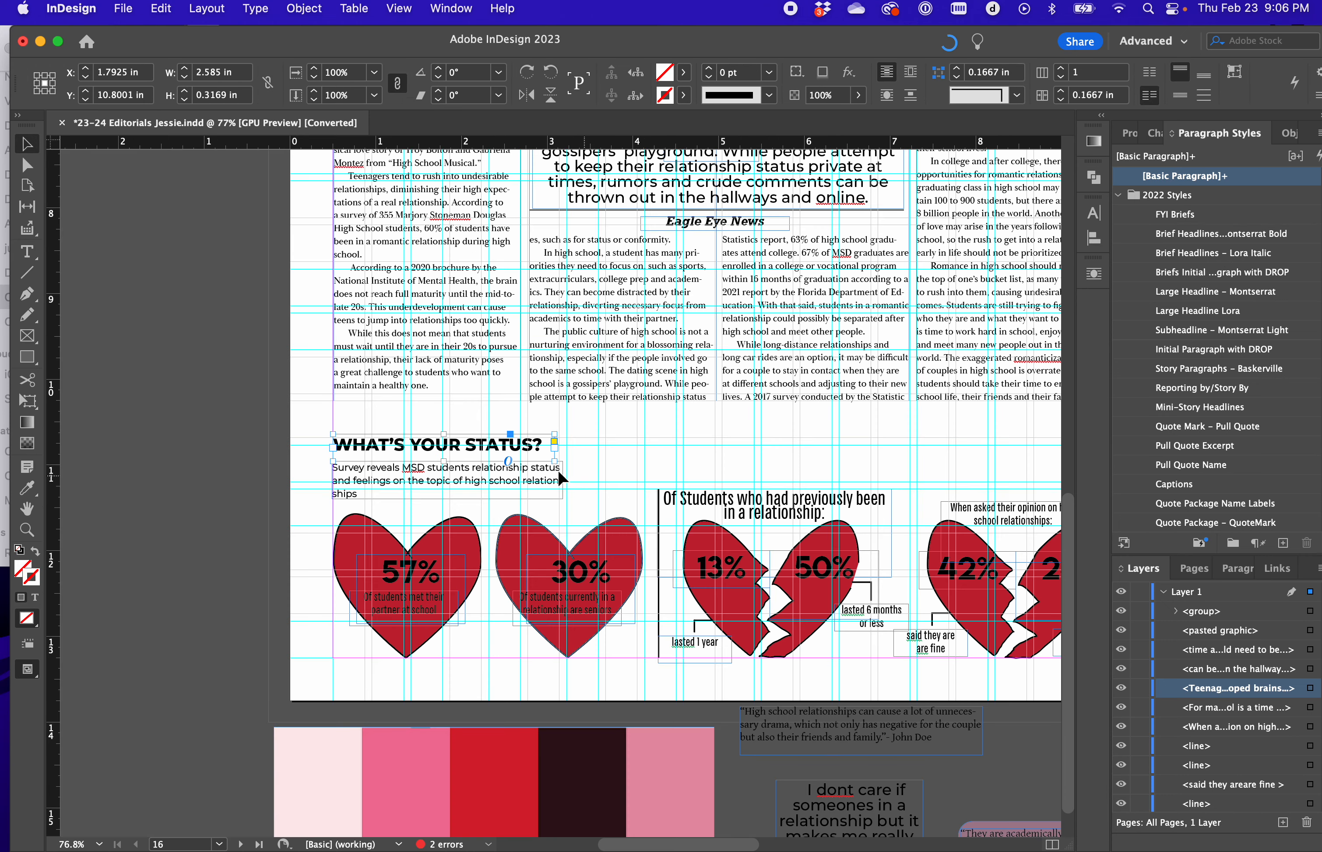
Copy the survey heading onto the pasteboard beside the page and trim the copy to "WHAT'S YOUR"
scroll(467, 428, "left", 4)
left_click_drag(590, 420, 283, 377, "alt")
double_click(255, 299)
key("BackSpace")
Duplicate the trimmed "WHAT'S YOUR" heading below itself on the pasteboard and replace the copy's text with "STATUS?"
left_click(26, 144)
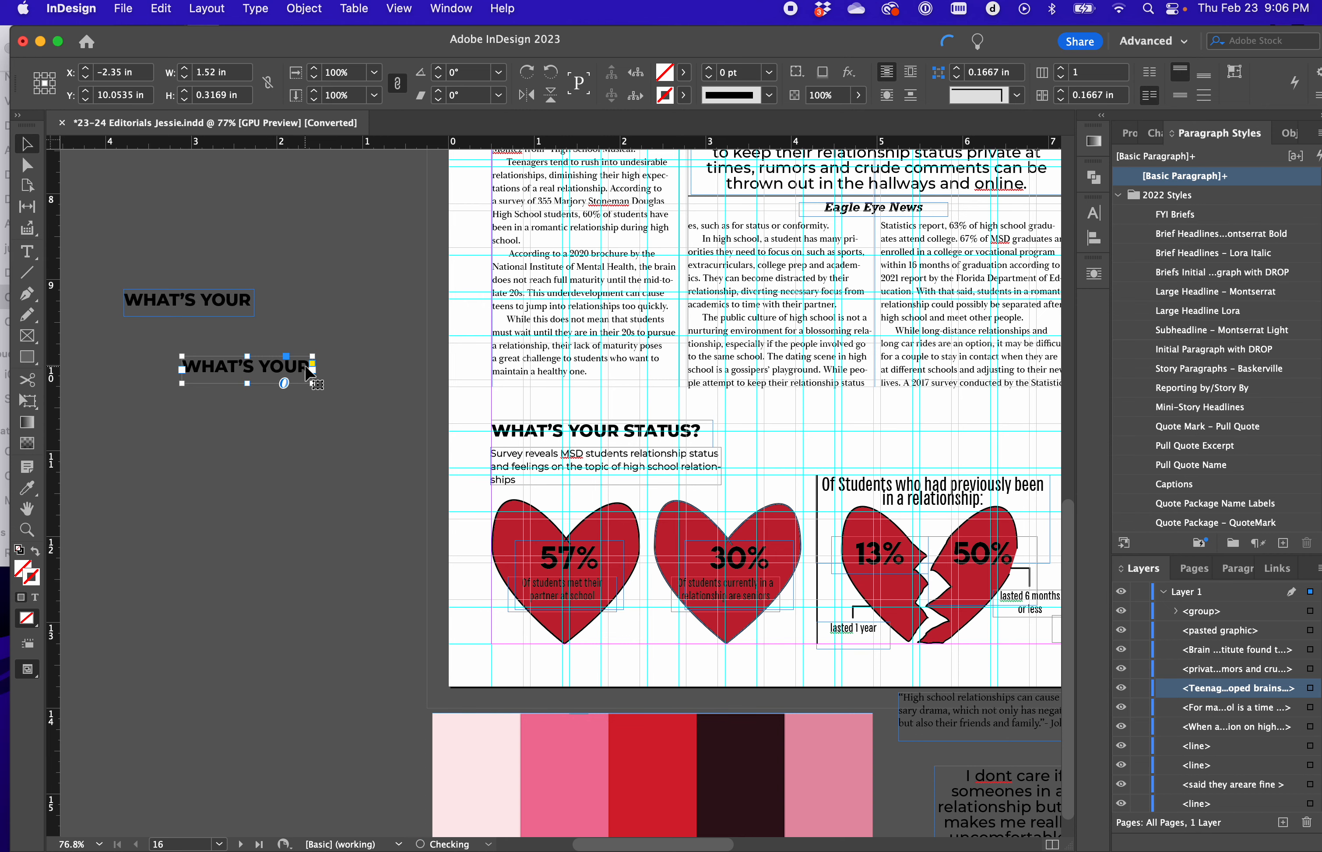
double_click(306, 364)
triple_click(311, 366)
scroll(314, 359, "left", 3)
type("STATUS?")
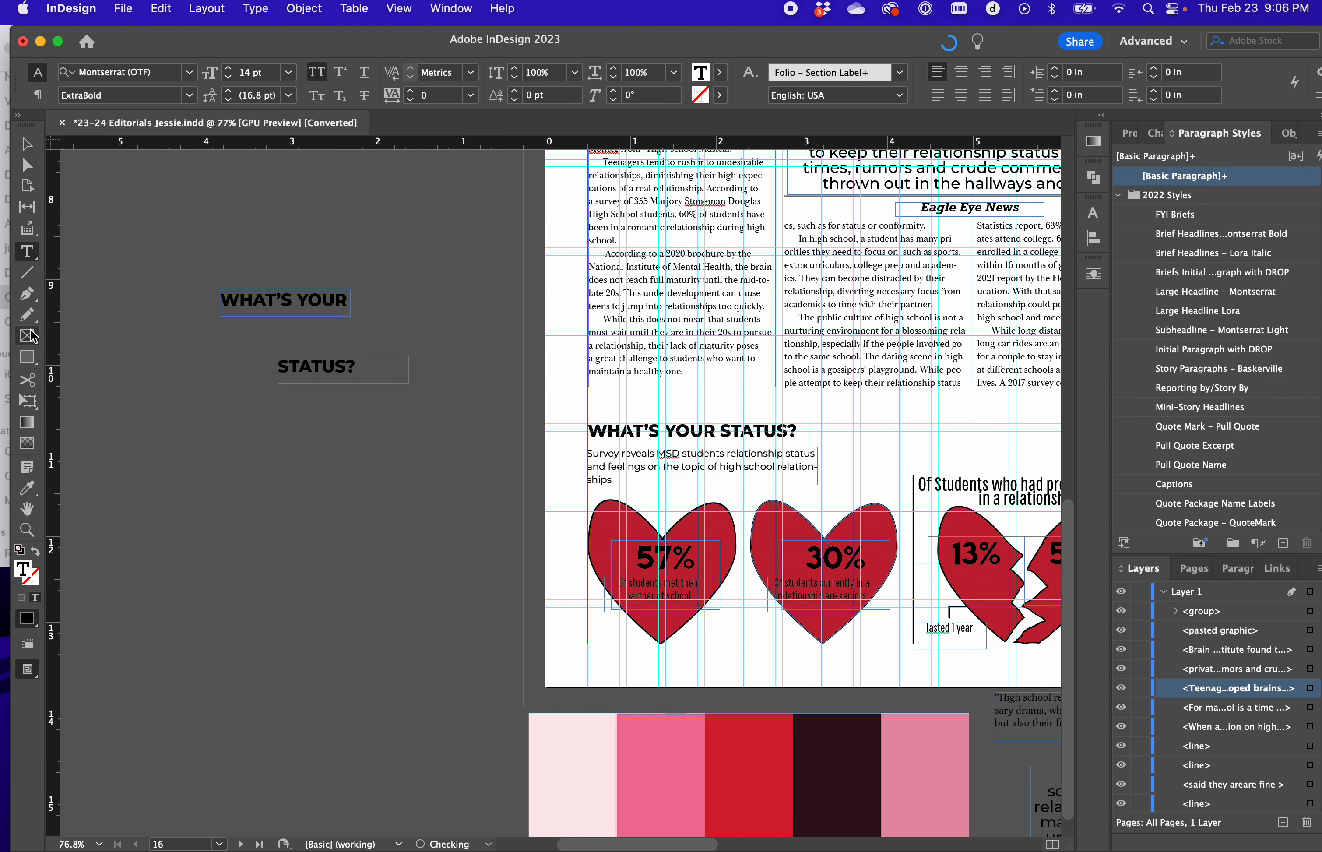
Apply the Brief Headlines – Montserrat Bold paragraph style to "STATUS?" on the pasteboard, clearing its character styles
left_click(26, 145)
triple_click(391, 376)
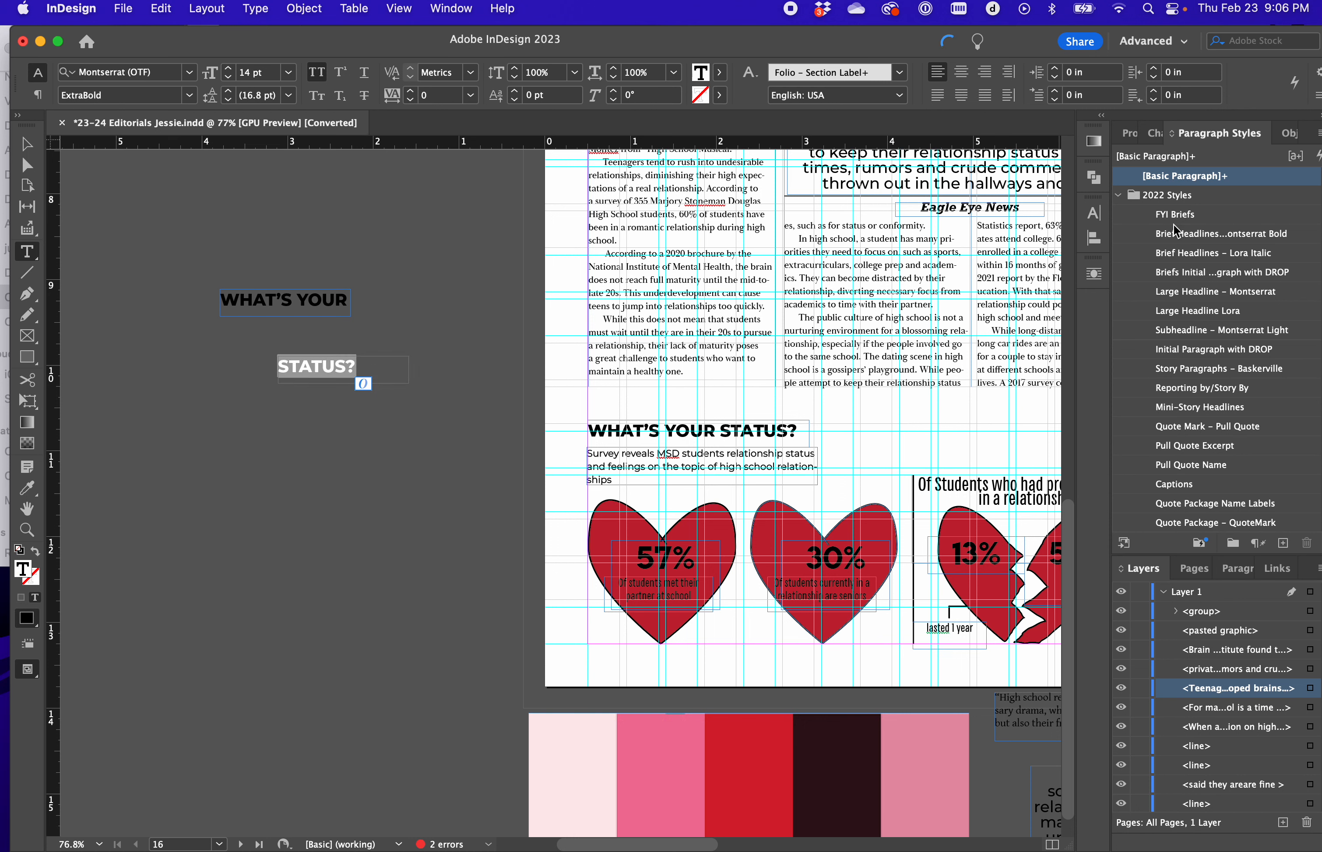
left_click(1277, 235)
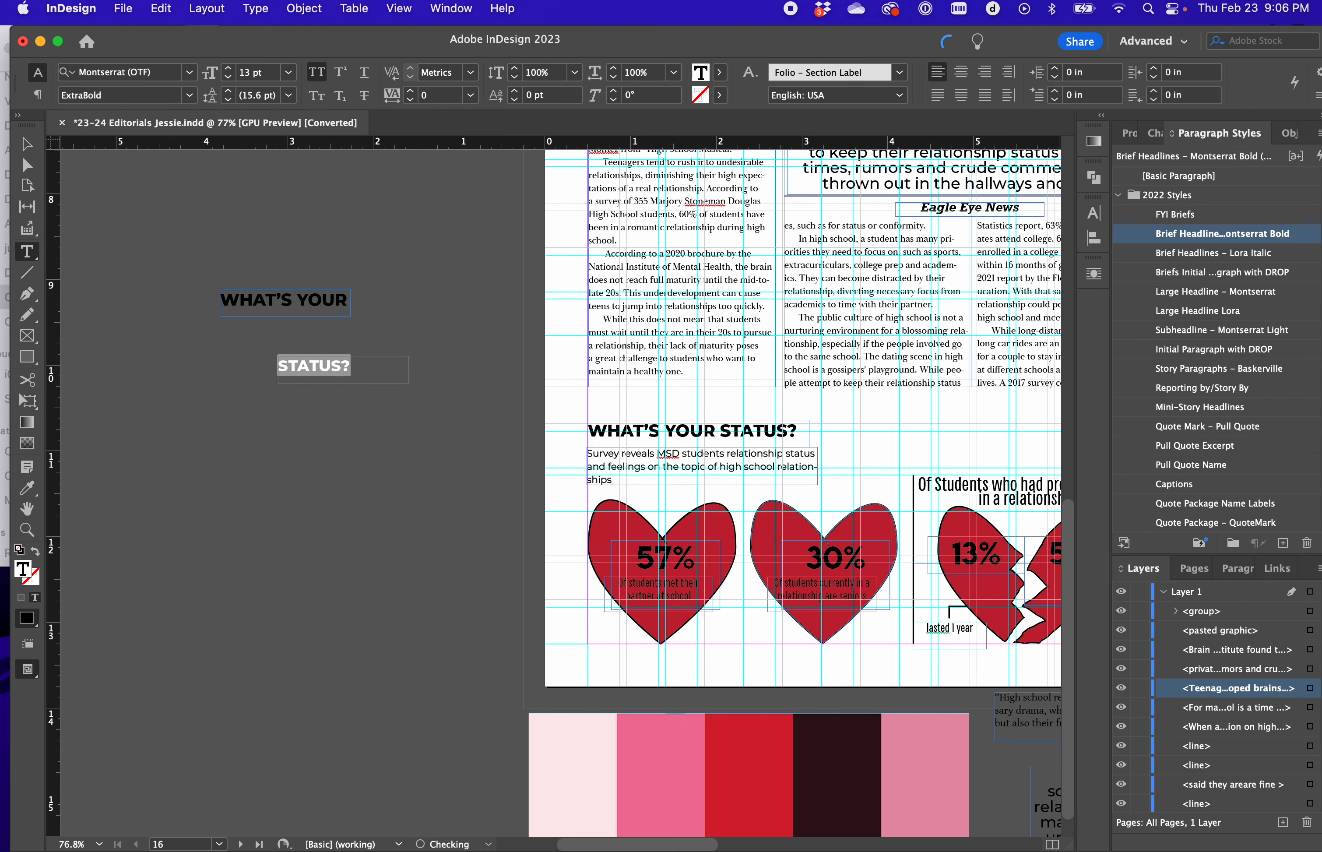
right_click(1299, 232)
left_click(1088, 340)
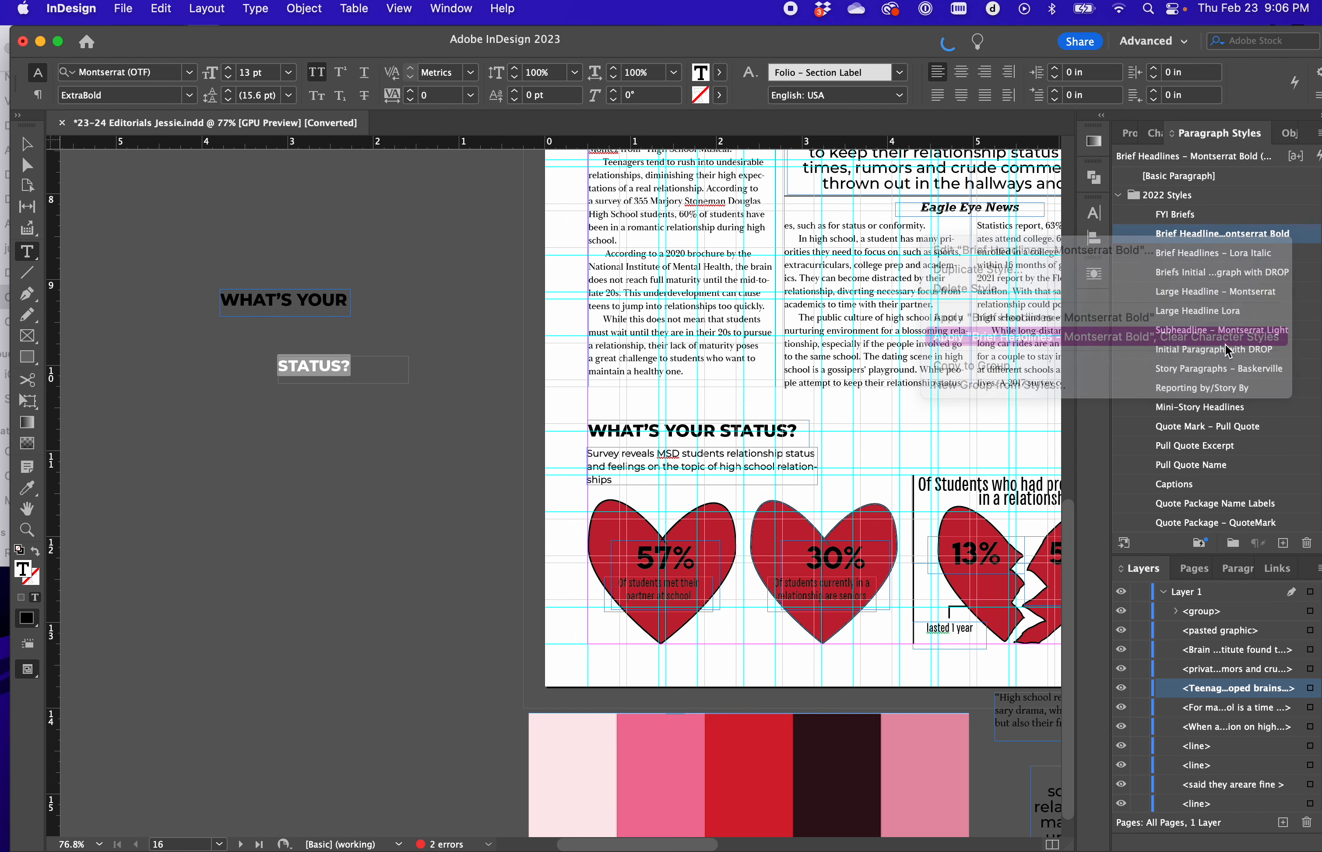
Apply the Brief Headlines – Lora Italic paragraph style to "WHAT'S YOUR" on the pasteboard, clearing its character styles
left_click_drag(222, 306, 454, 291)
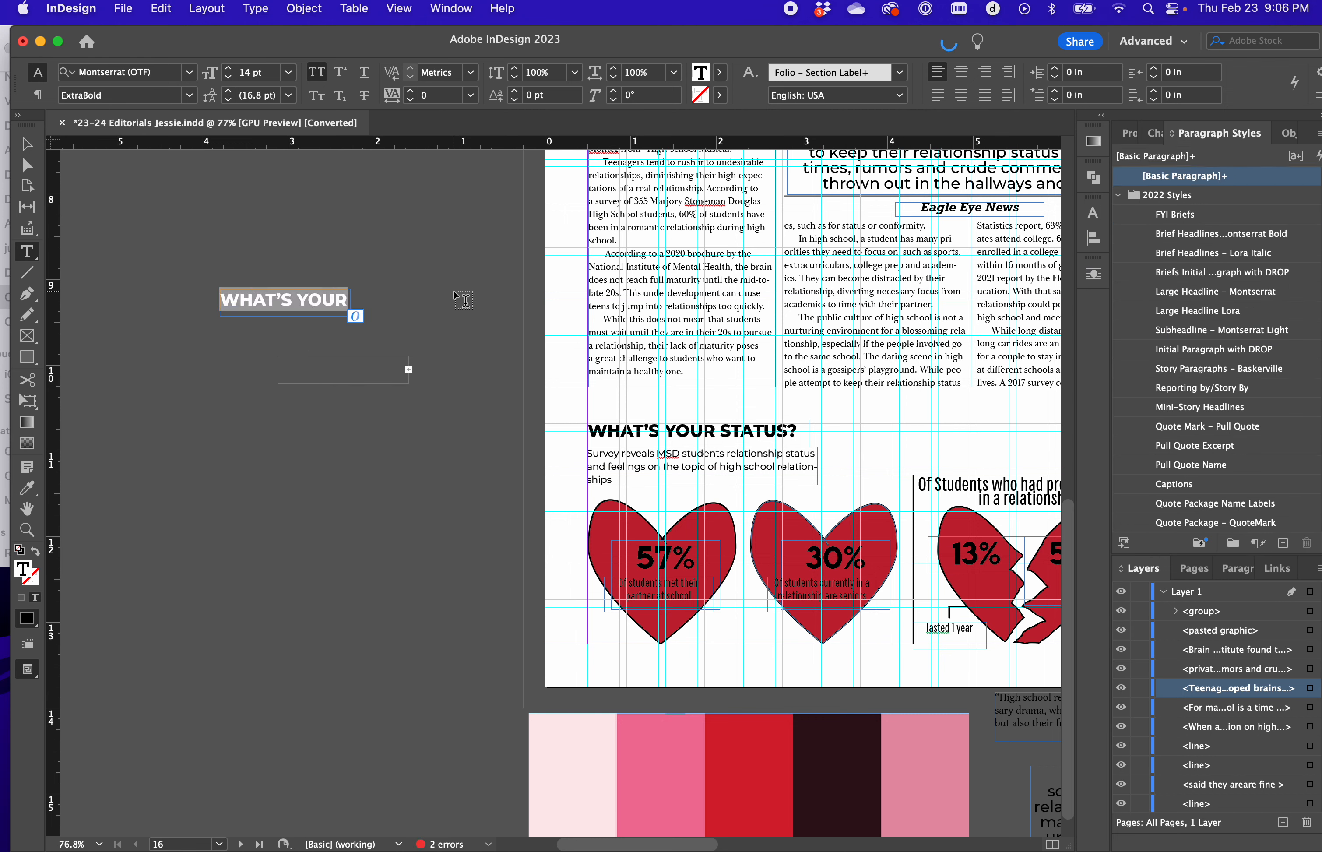
left_click(1271, 253)
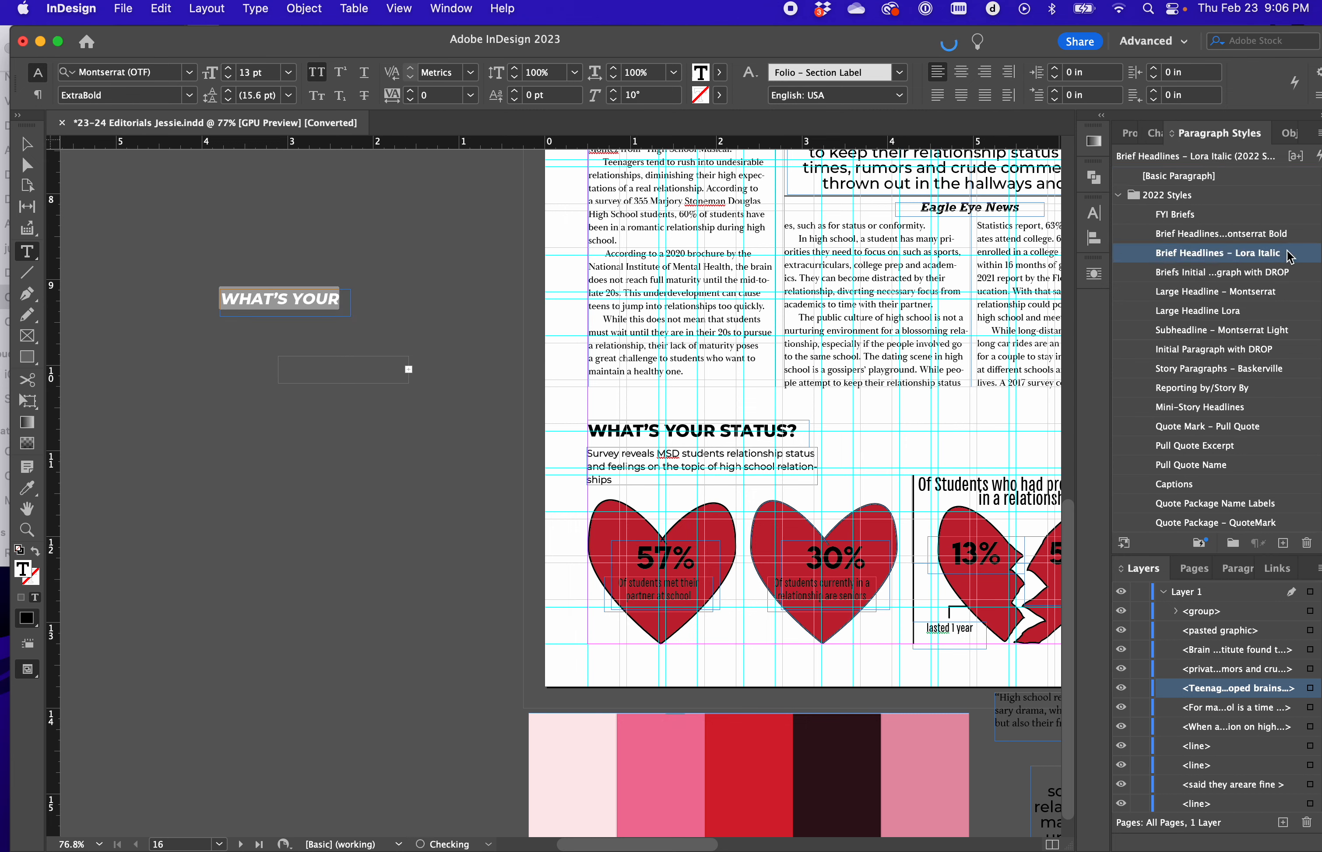
right_click(1295, 256)
left_click(1211, 349)
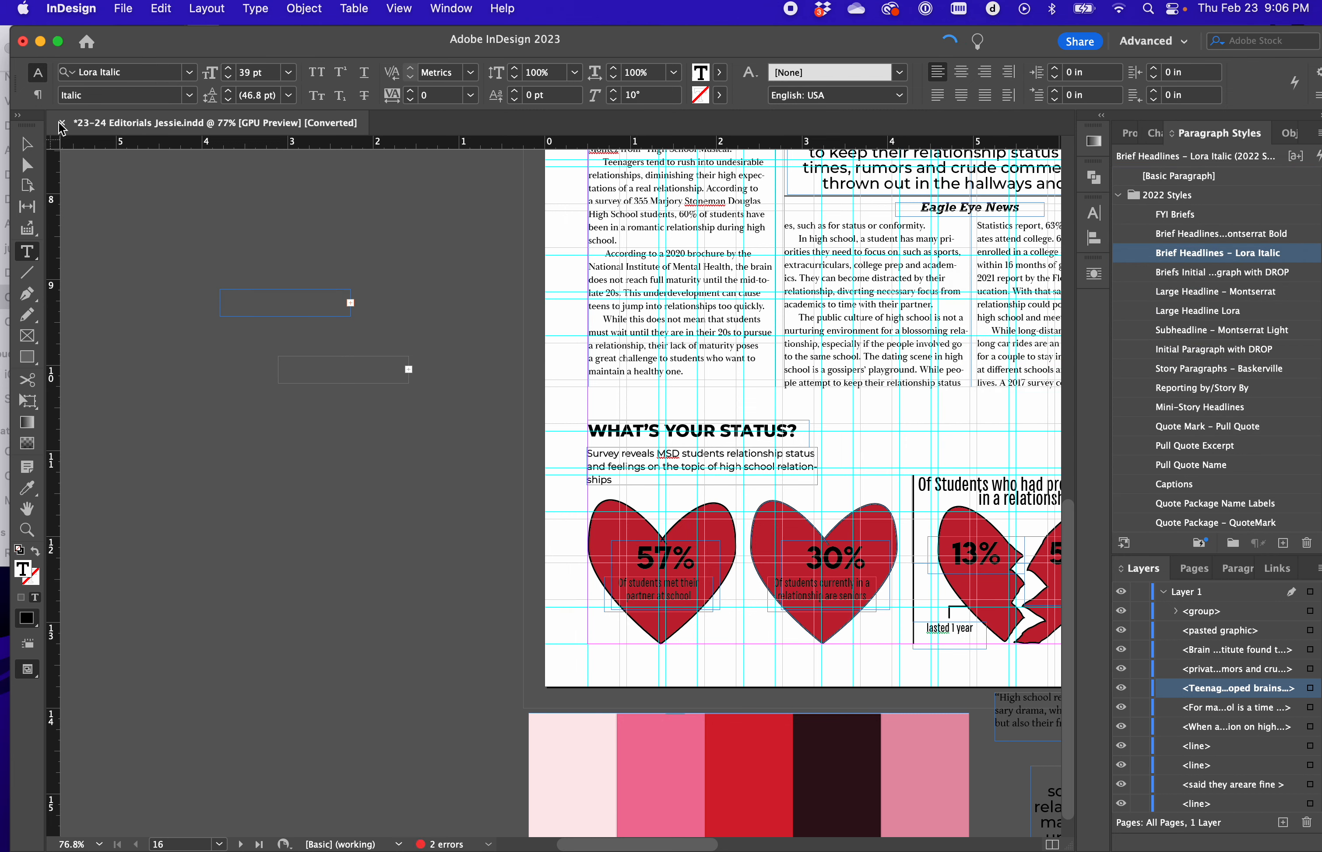
Resize the "What's Your" text frame to about 3.09 by 0.57 in so the whole text fits
left_click(26, 144)
left_click_drag(219, 290, 127, 244)
left_click_drag(356, 280, 394, 279)
left_click_drag(262, 315, 262, 292)
Enlarge the "Status?" text frame to about 2.22 by 0.65 in and move it directly beneath "What's Your"
left_click(311, 370)
left_click_drag(278, 356, 188, 331)
left_click_drag(409, 365, 380, 360)
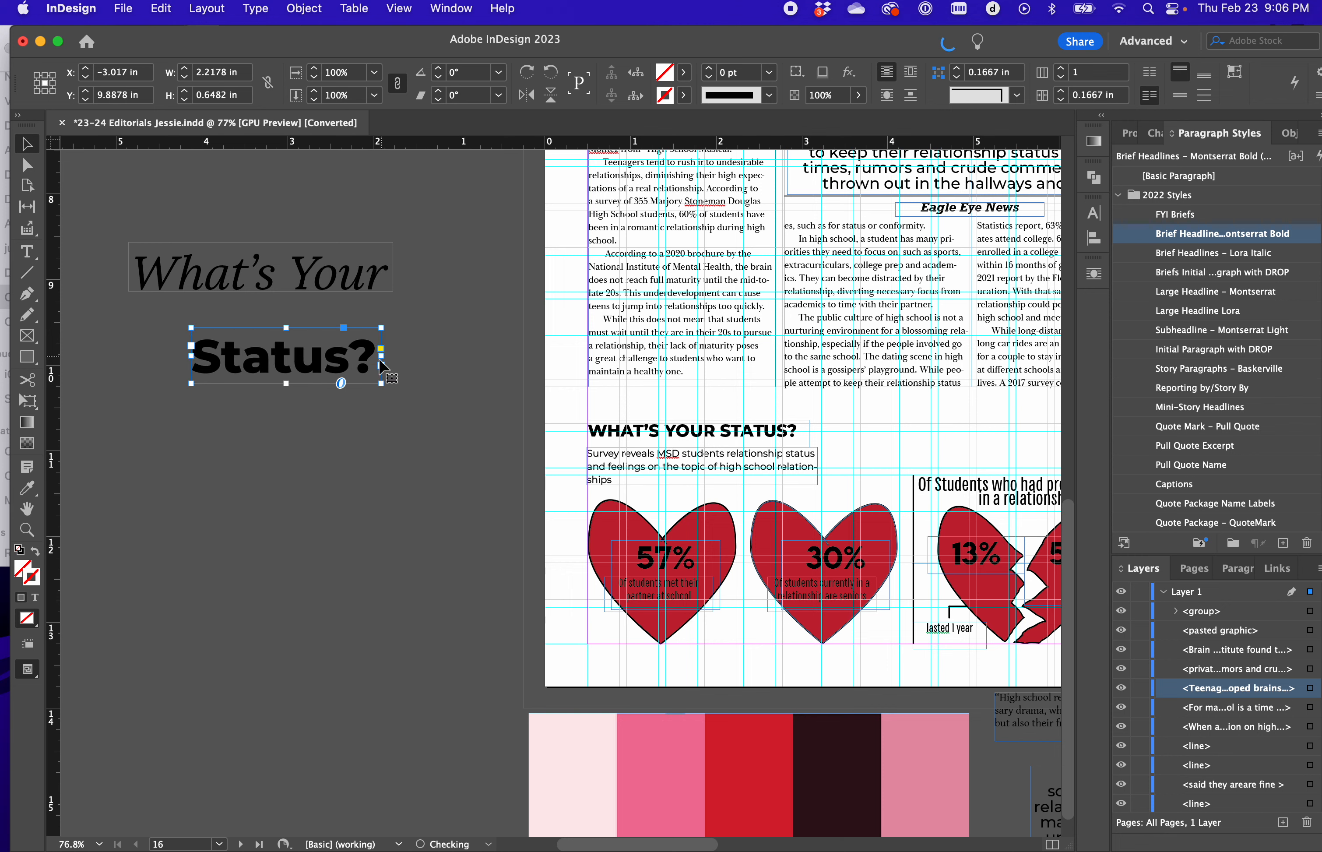
left_click_drag(288, 383, 297, 324)
left_click(312, 281)
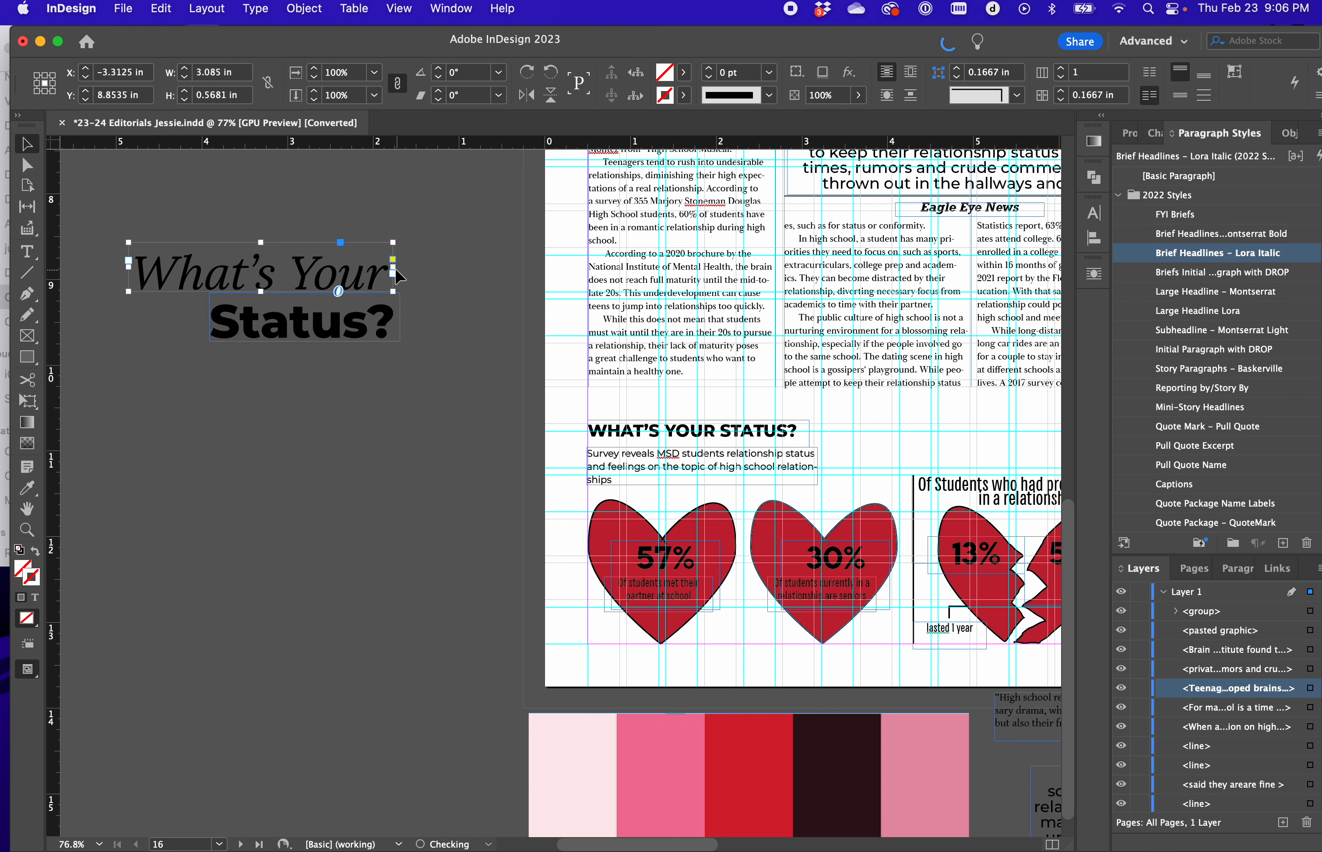
left_click_drag(393, 267, 288, 280)
key("super+z")
key("super+z")
key("super+z")
Scale the "What's Your" text and frame down proportionally to about 2.55 in wide, just above "Status?"
left_click_drag(392, 265, 291, 279)
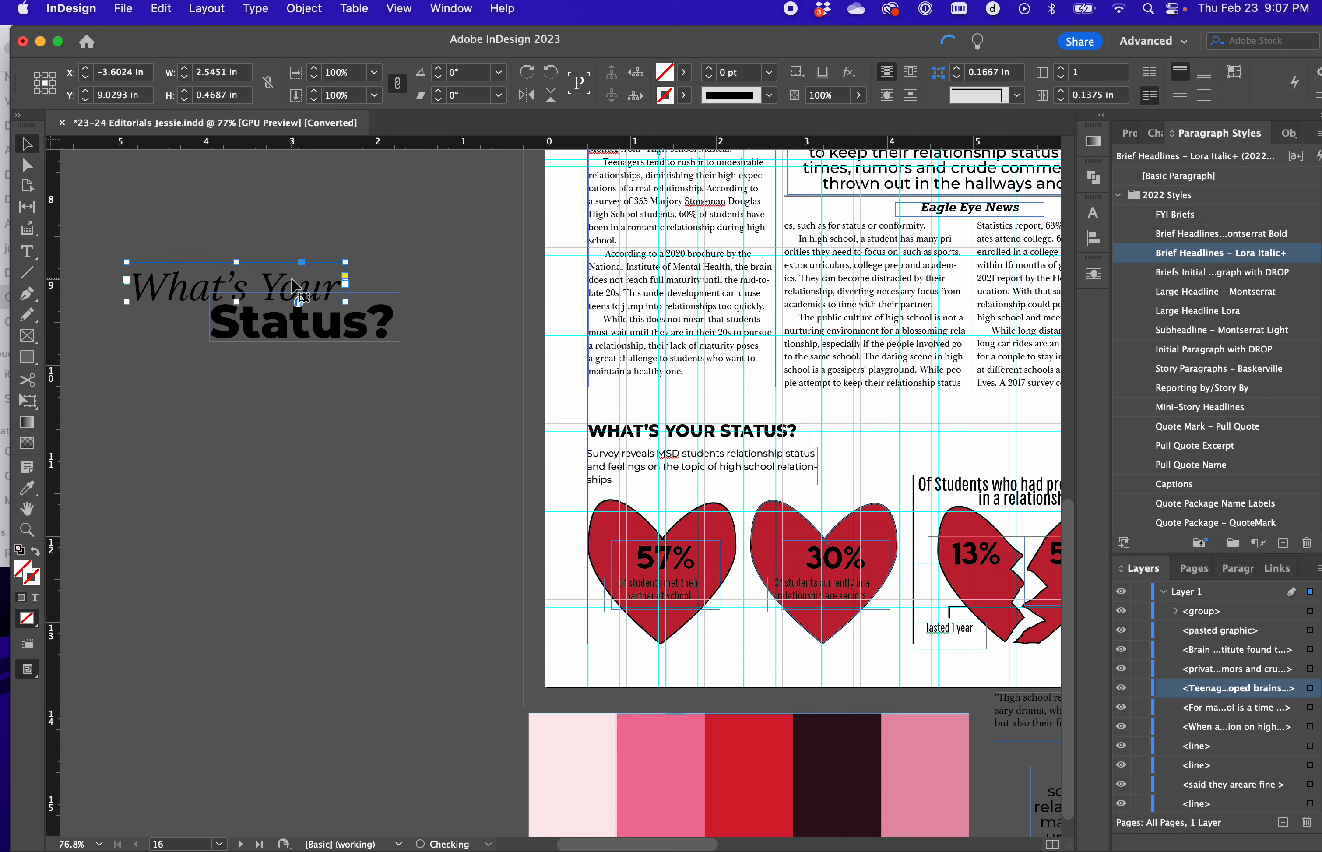
left_click(363, 226)
Delete the original "WHAT'S YOUR STATUS?" heading above the hearts on the page
key("super+alt+0")
scroll(495, 544, "down", 3)
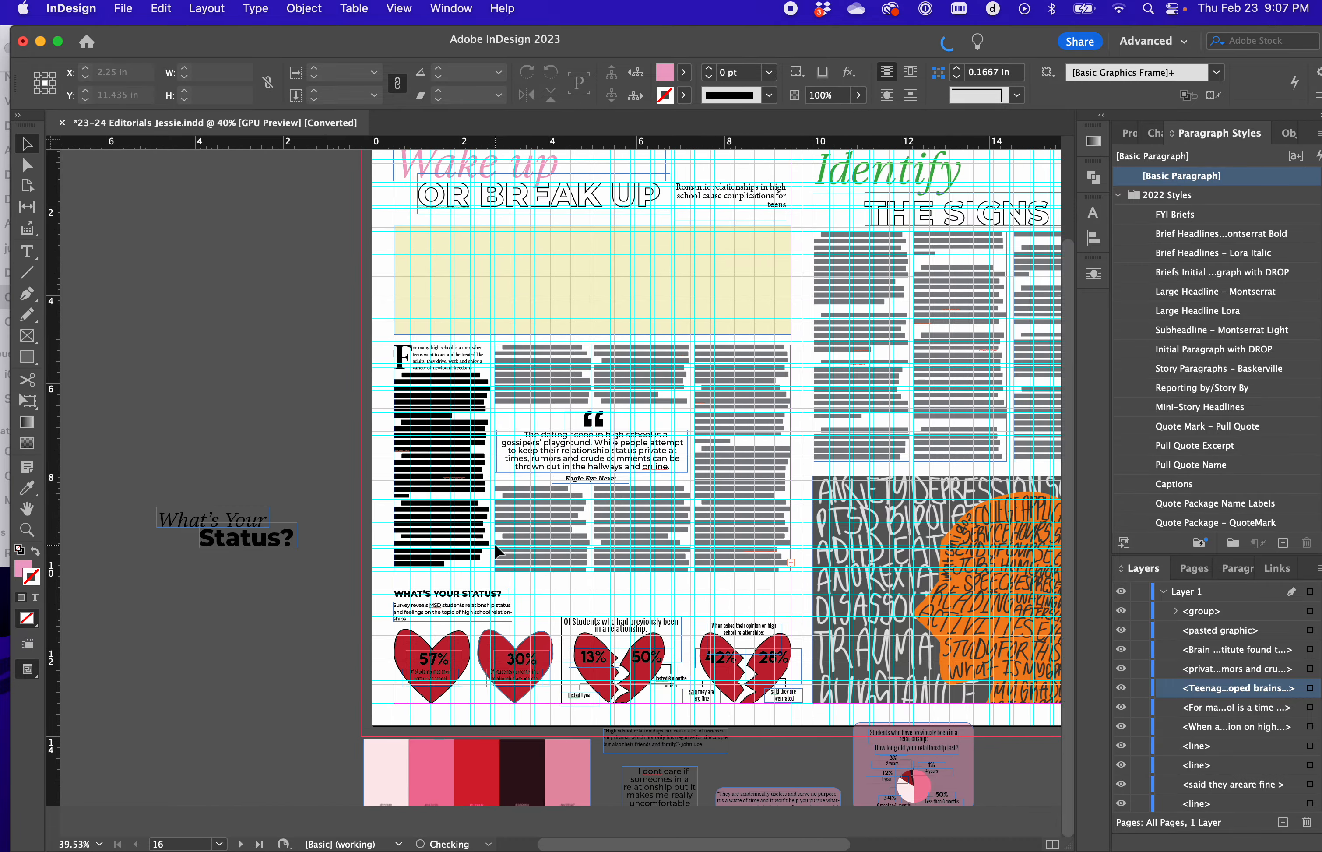
scroll(506, 547, "up", 8)
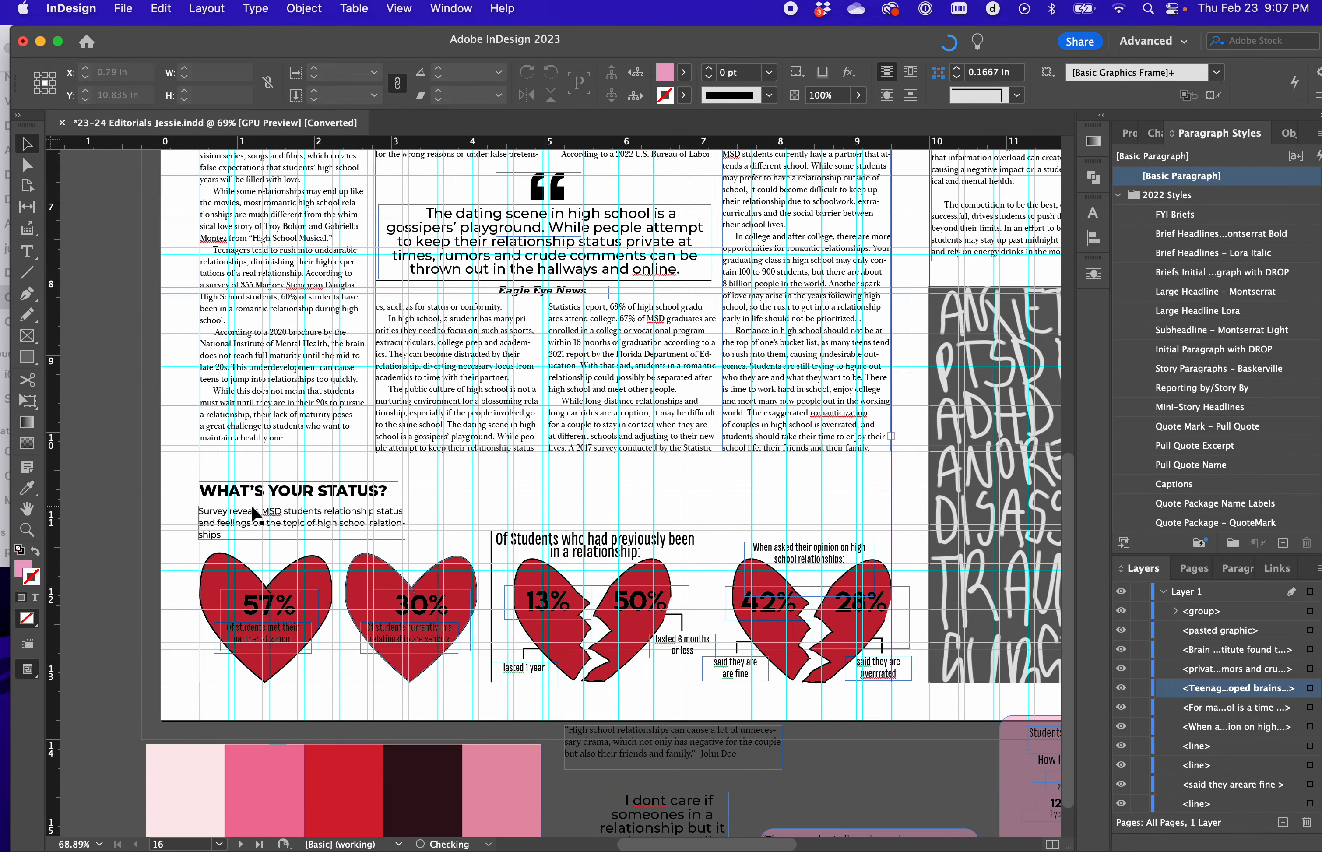
left_click(257, 492)
key("Delete")
Apply the Subheadline - Montserrat Light paragraph style to the survey's intro text above the hearts, clearing character styles
left_click(299, 525)
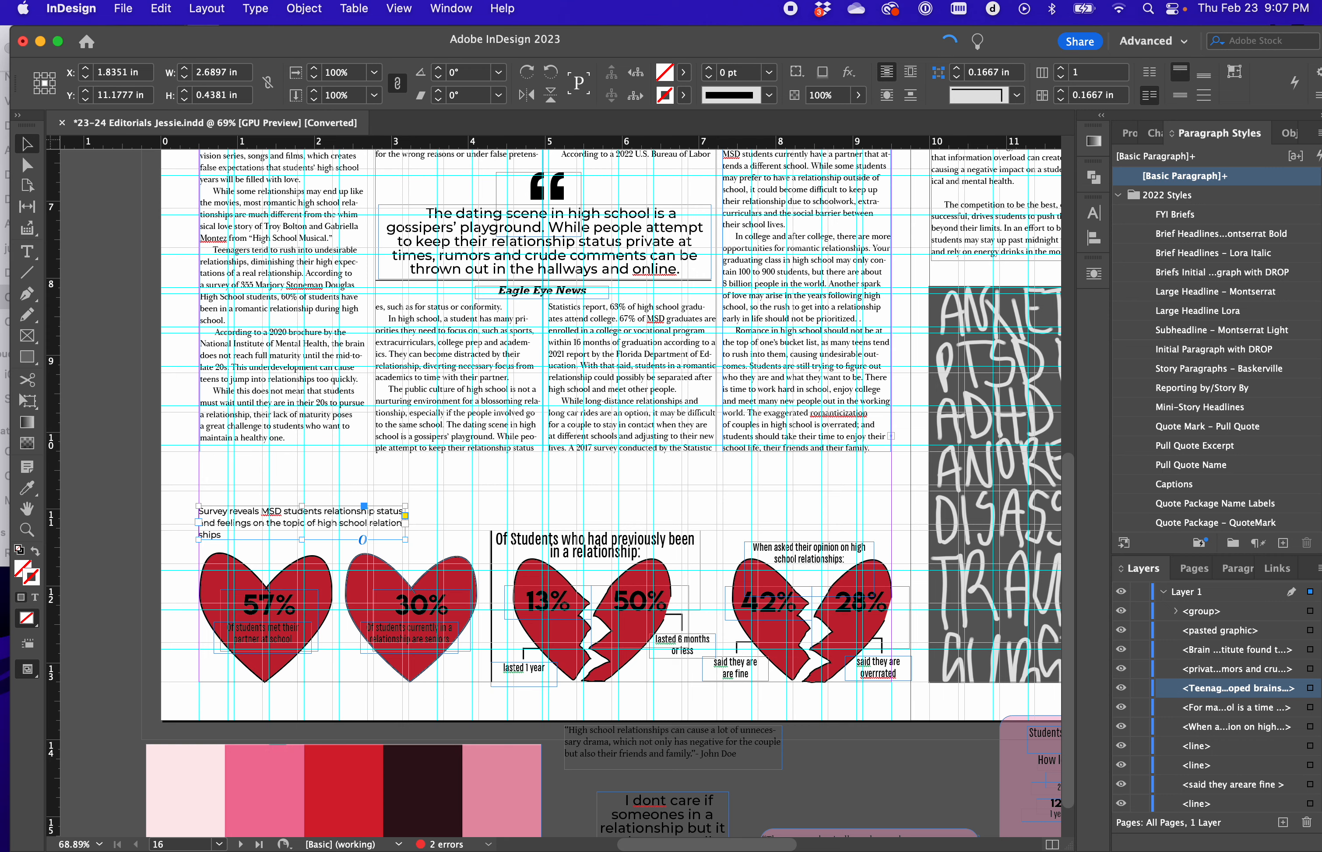
left_click(1217, 325)
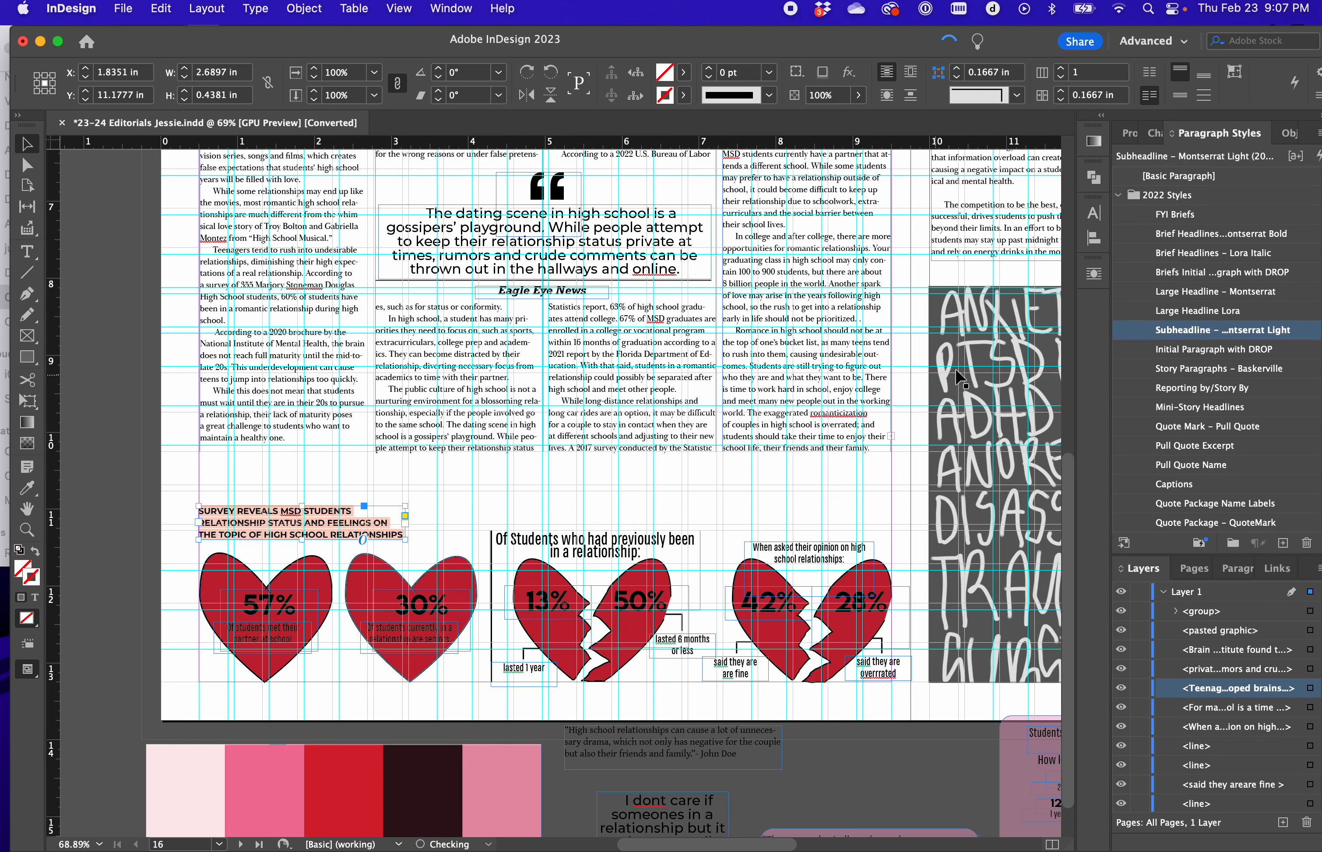
right_click(1226, 336)
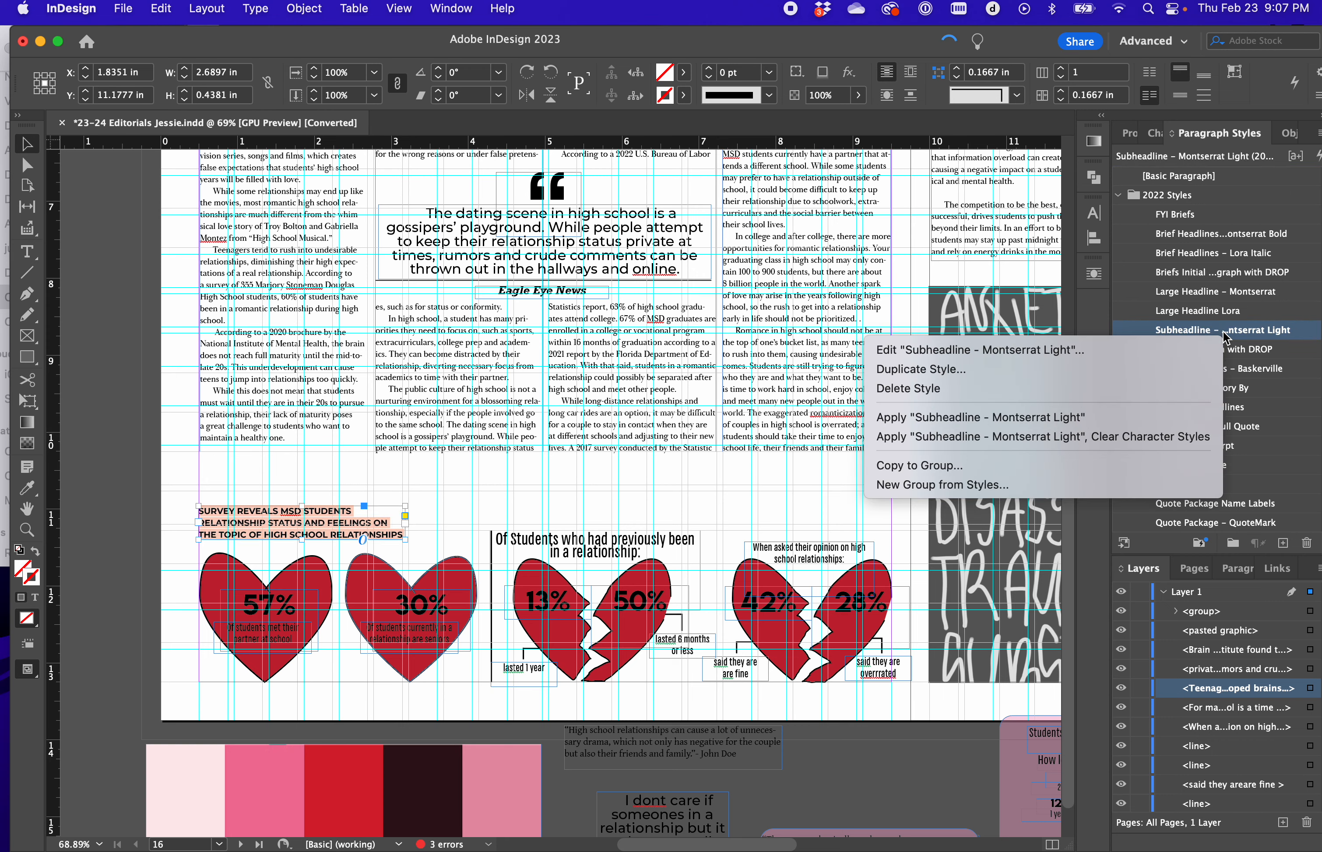
left_click(1182, 438)
Move the survey's intro text off the page onto the pasteboard above the "What's Your Status?" heading
scroll(466, 460, "left", 5)
scroll(577, 469, "down", 1)
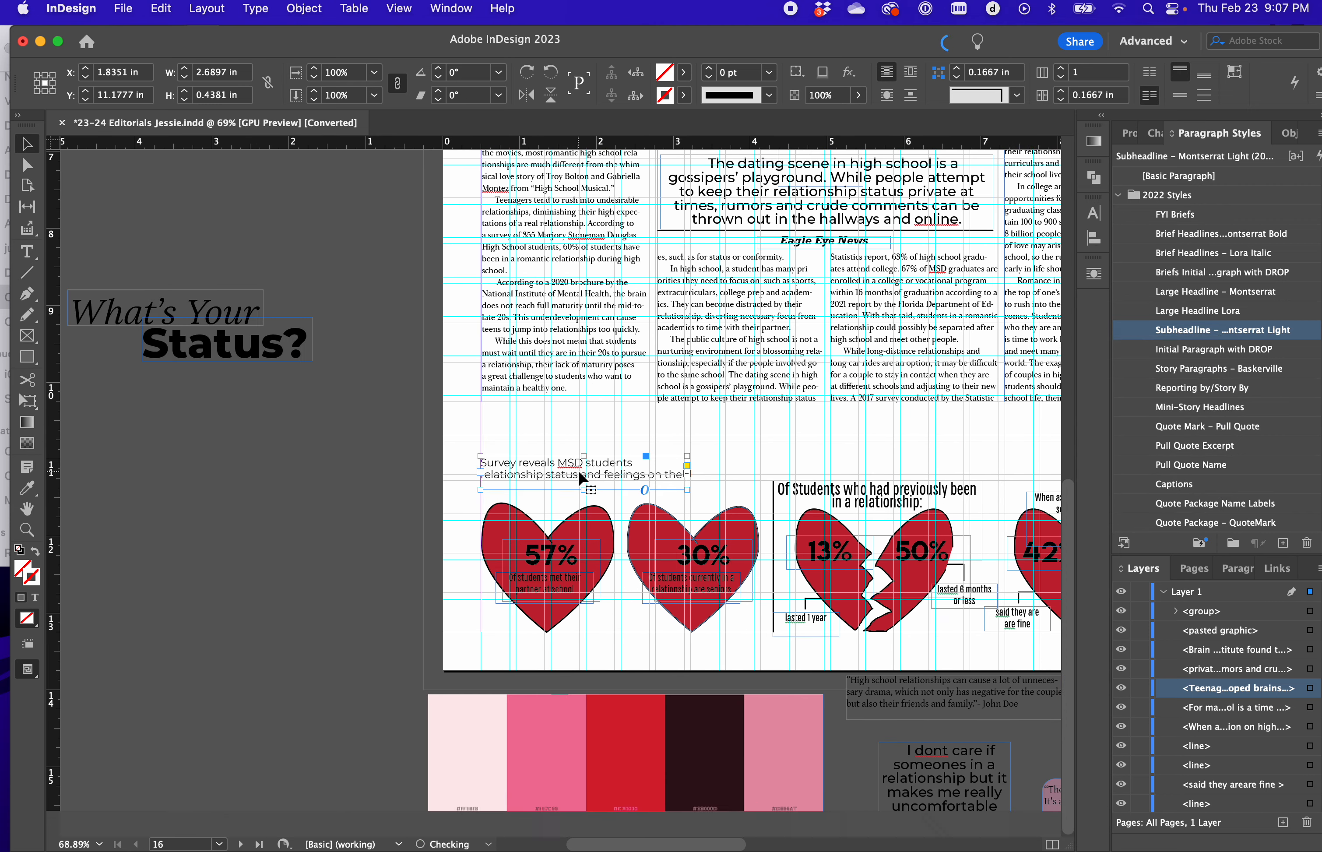
scroll(217, 444, "left", 5)
scroll(217, 444, "up", 2)
left_click_drag(392, 503, 423, 243)
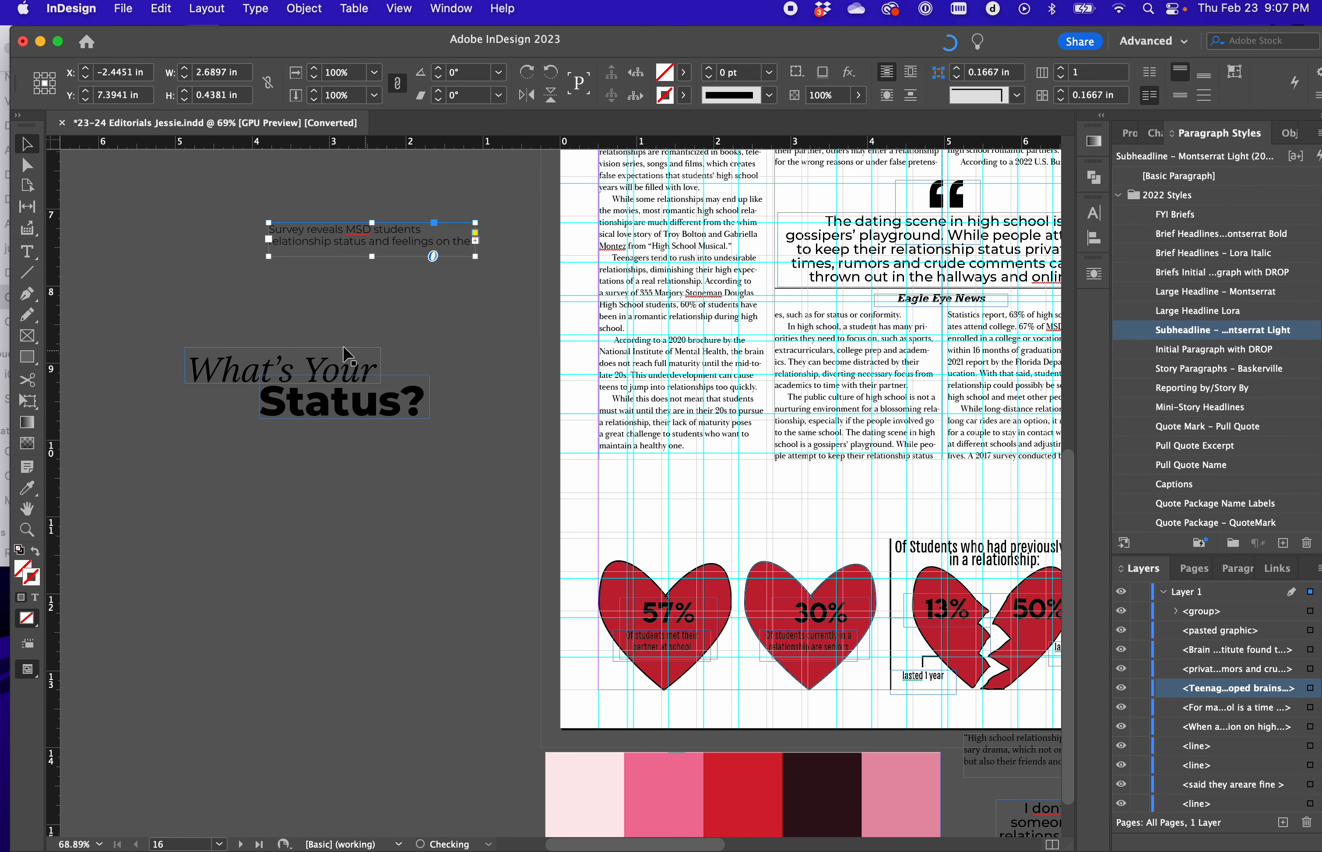
Set the default fill to the palest pink sampled from the color palette below the page, with no stroke
scroll(471, 481, "right", 5)
scroll(471, 480, "down", 1)
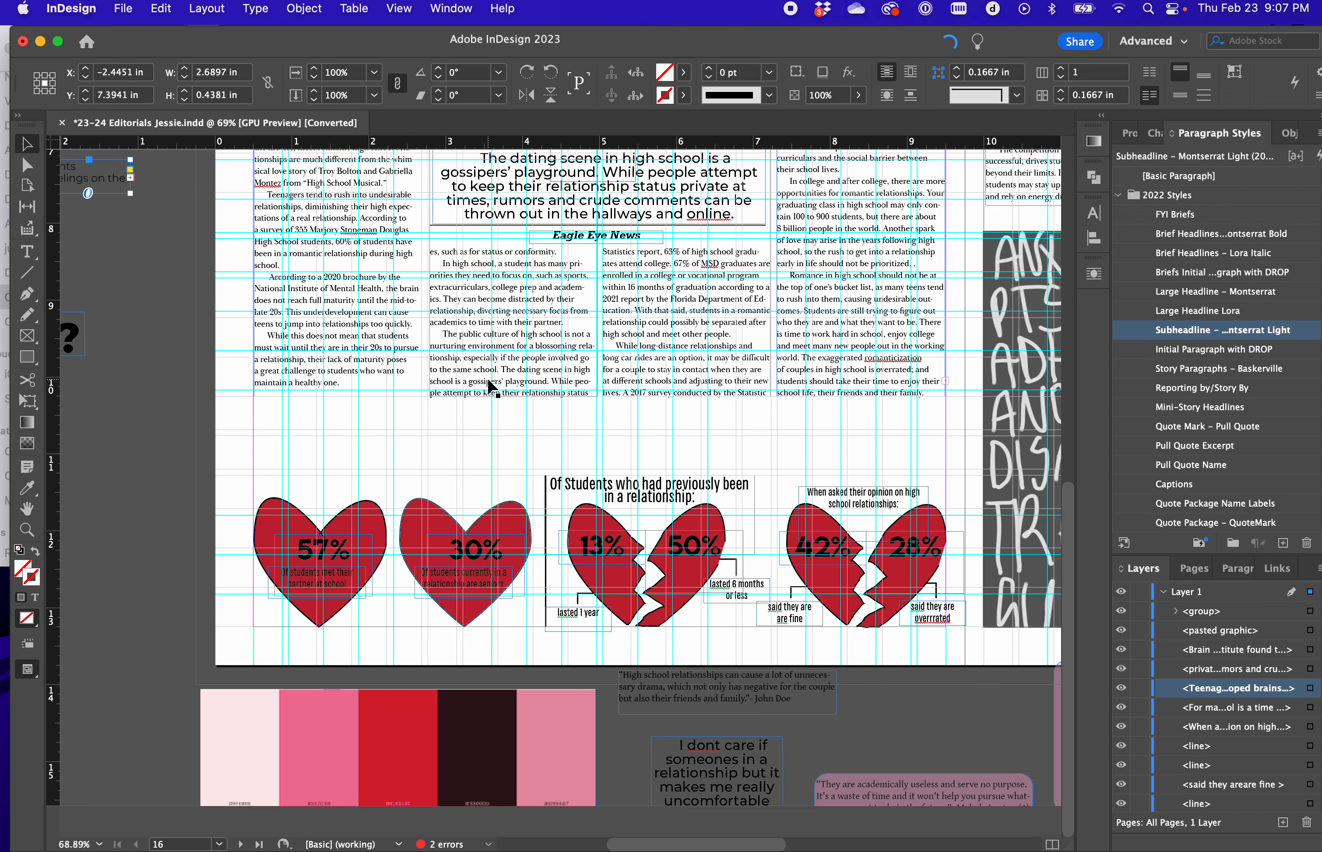
scroll(388, 444, "left", 1)
left_click(184, 540)
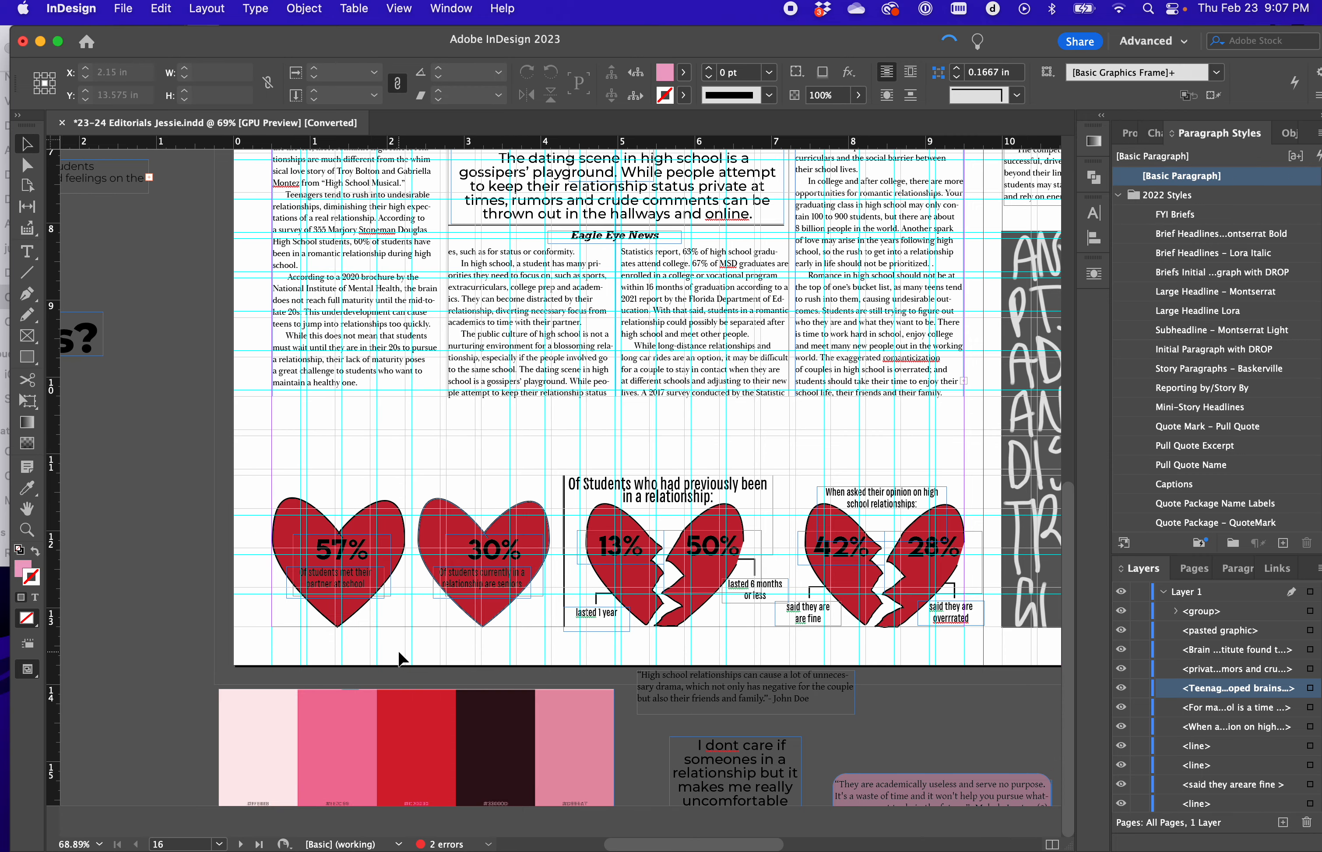
key("i")
left_click(232, 721)
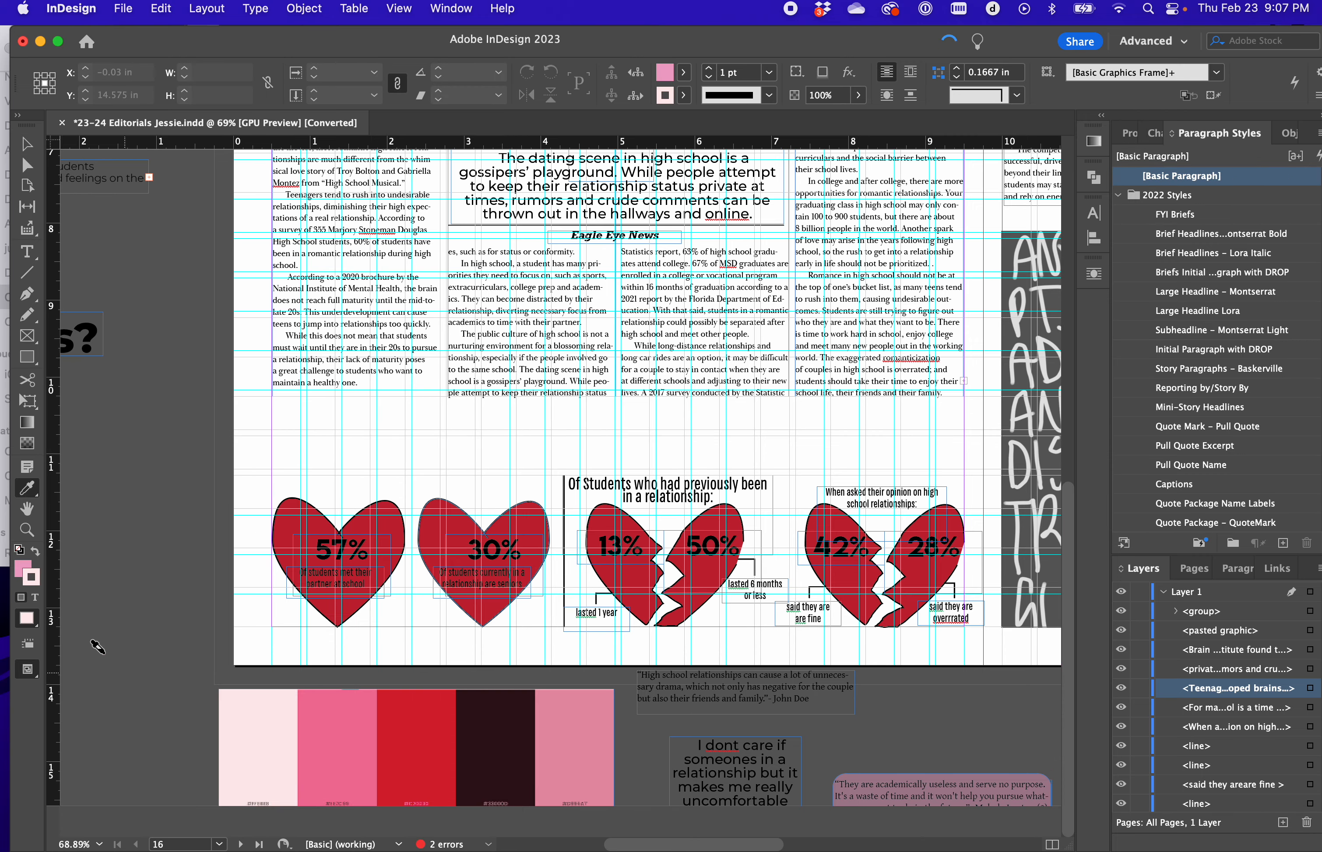
left_click(32, 551)
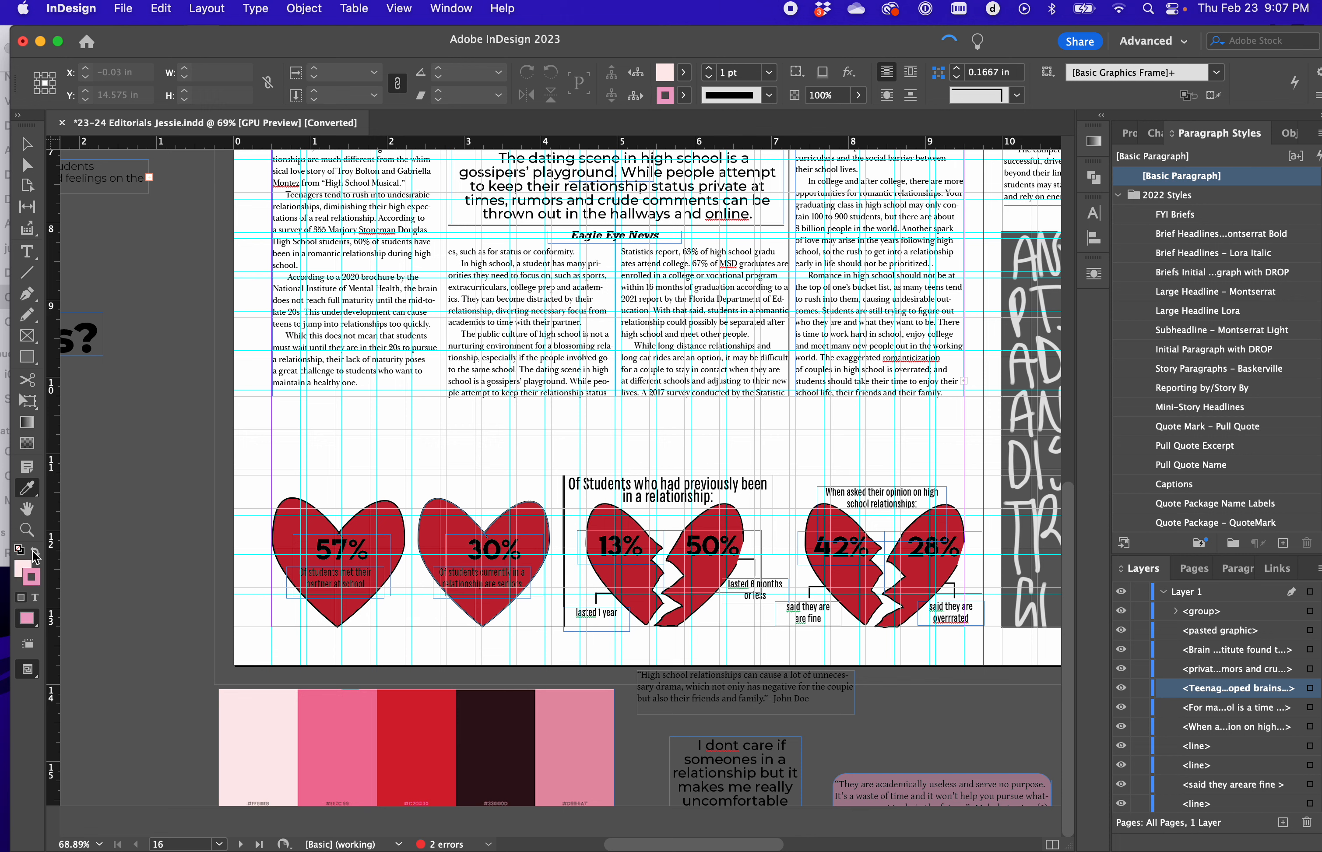
left_click(32, 551)
left_click(685, 95)
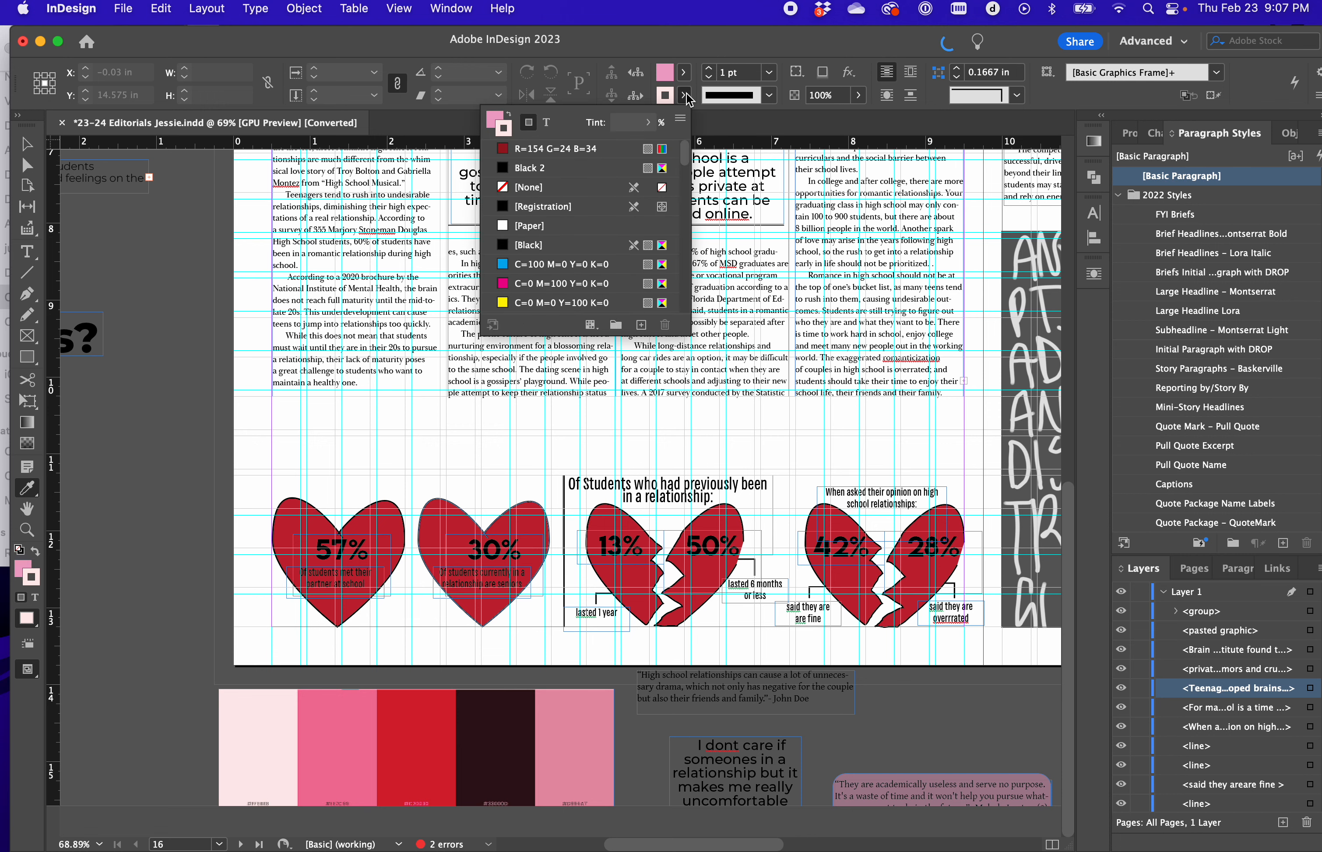
left_click(574, 187)
left_click(271, 751)
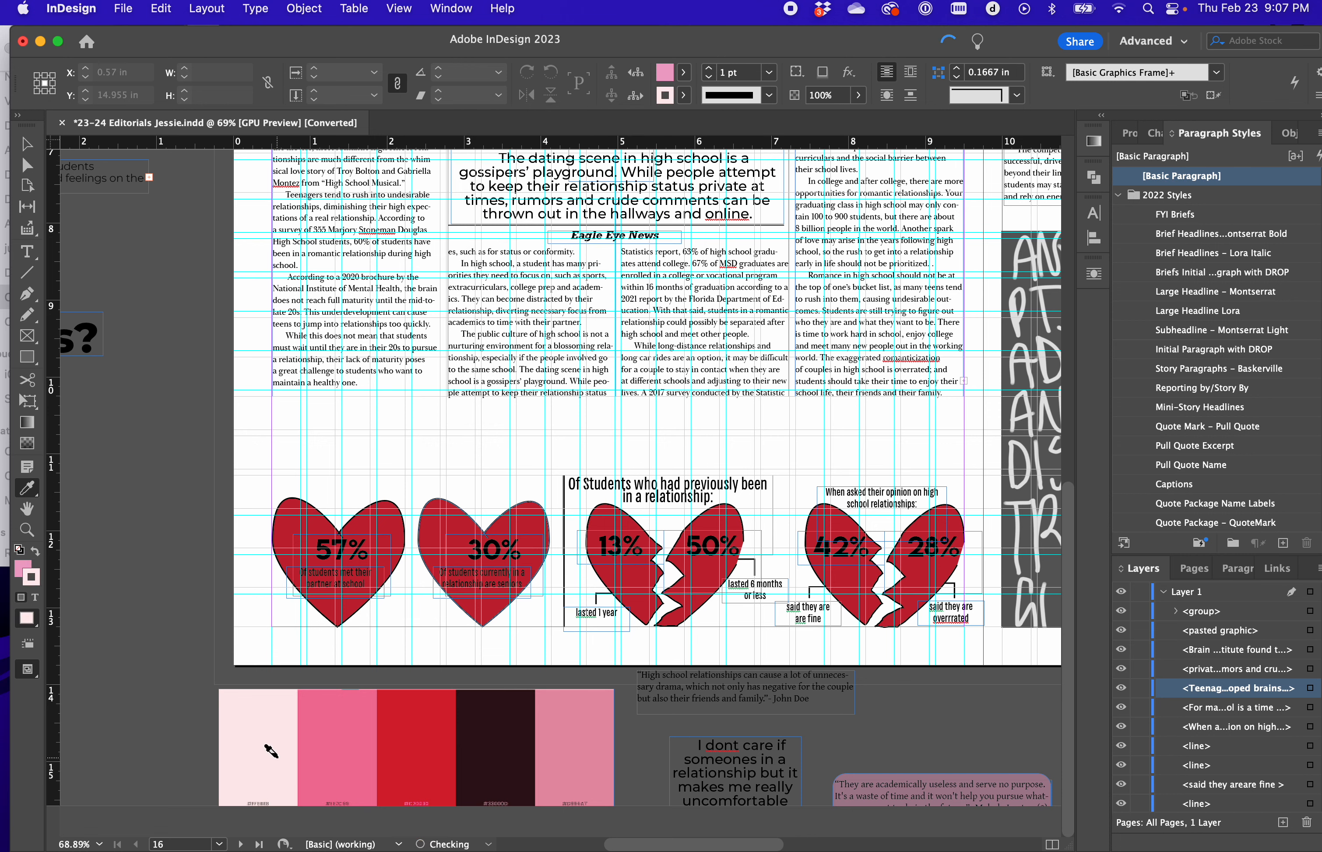
left_click(36, 552)
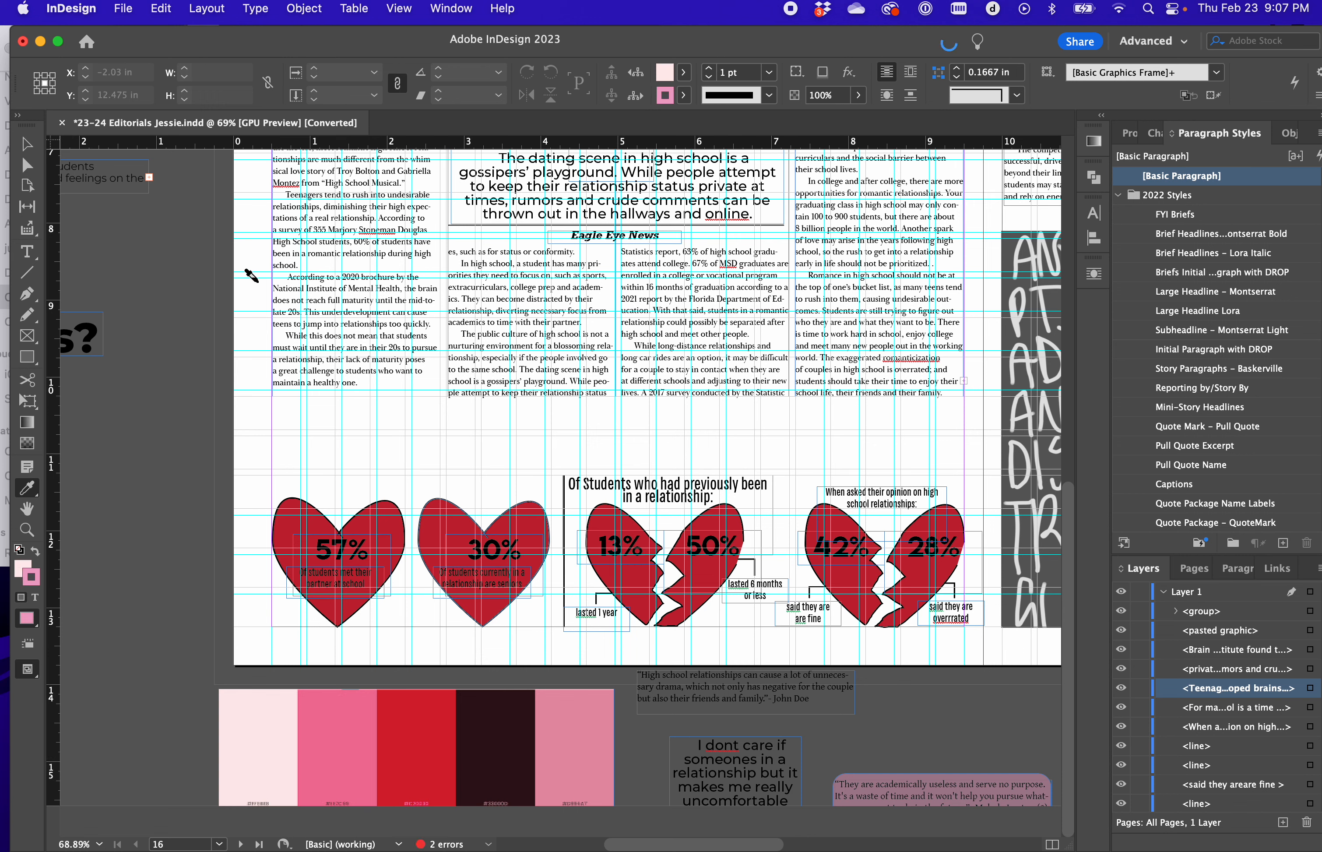
left_click(679, 101)
left_click(529, 186)
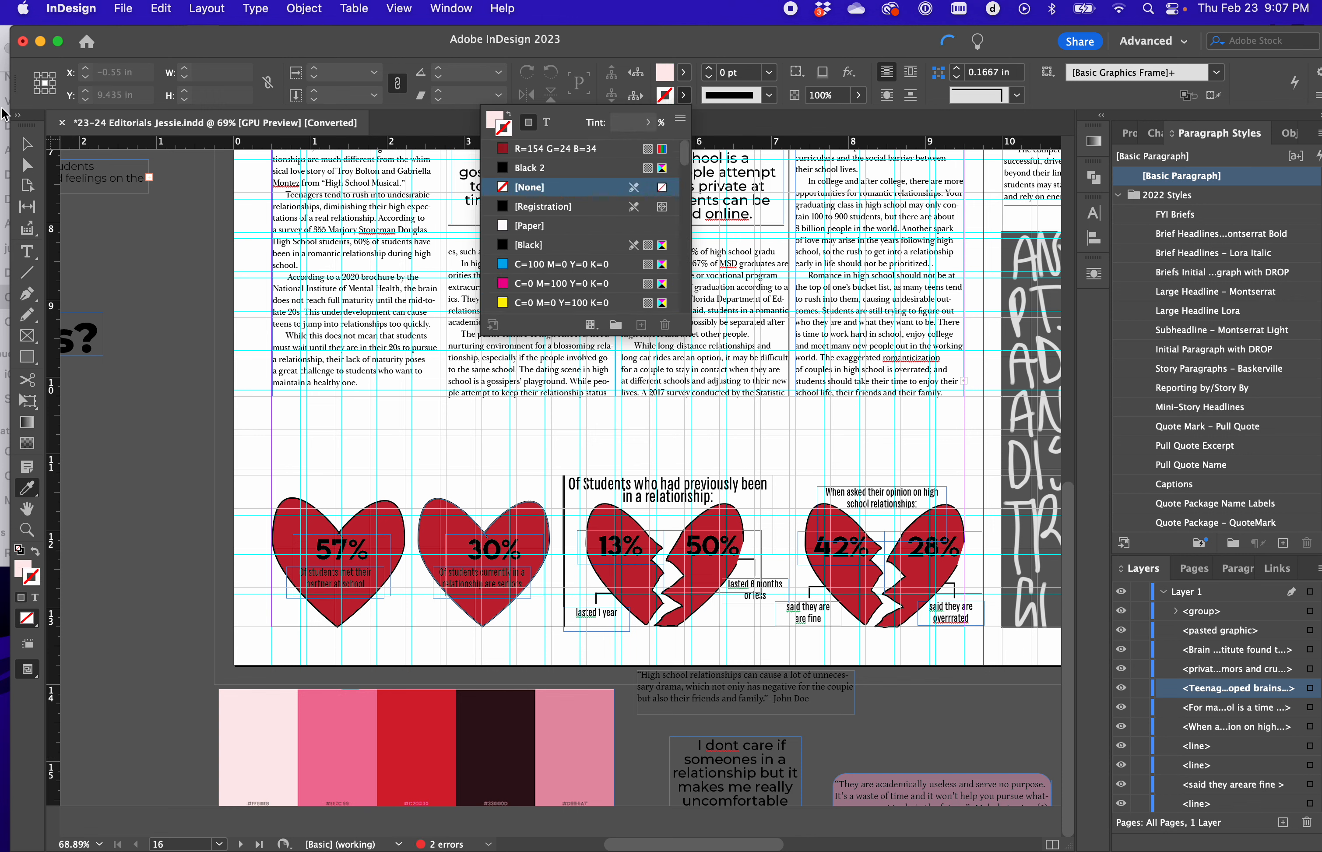
Draw a pale pink rectangle about 3.32 in high over the survey graphics and extend it past the page's outer edge to 10 in wide
left_click(29, 145)
key("m")
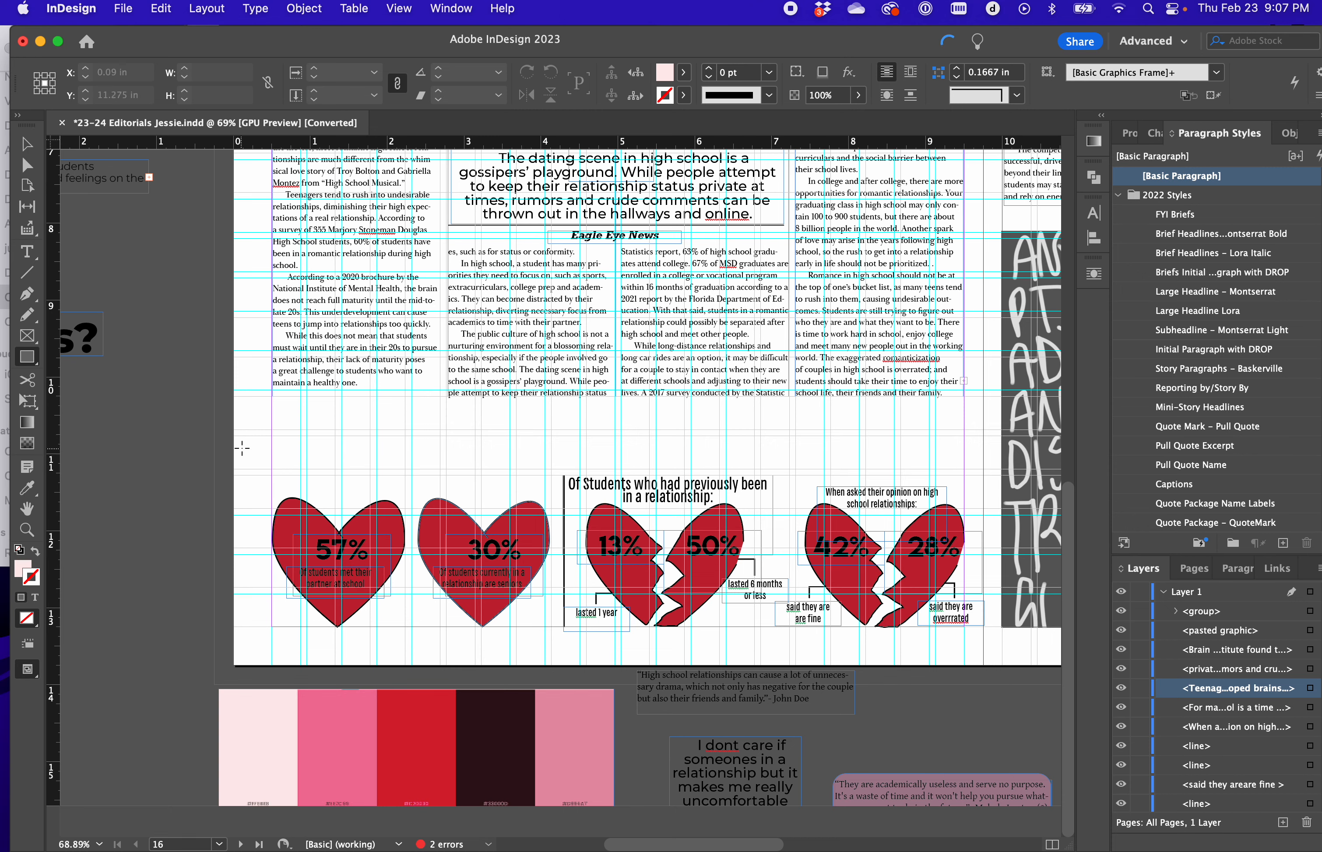
left_click_drag(236, 429, 983, 685)
key("v")
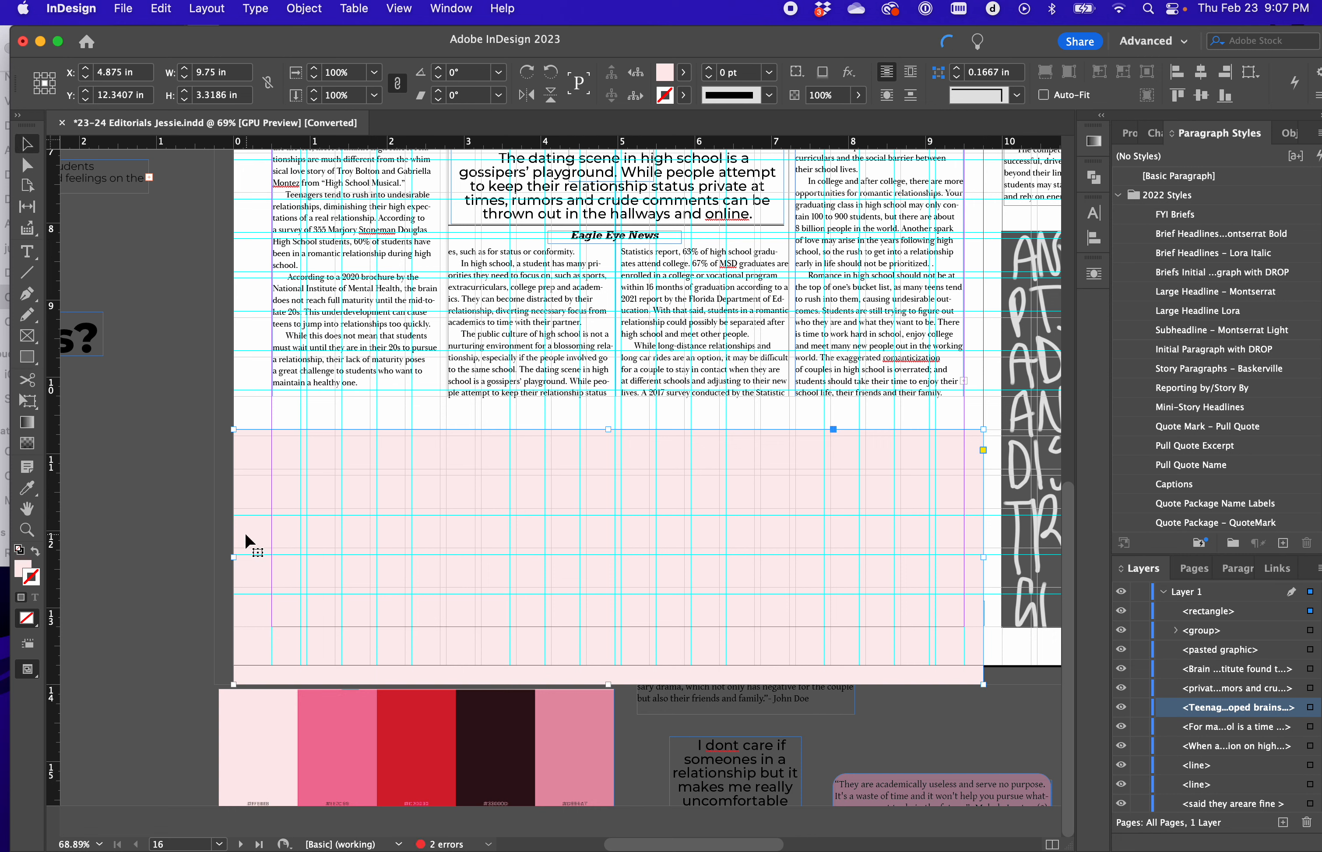
left_click_drag(233, 556, 215, 555)
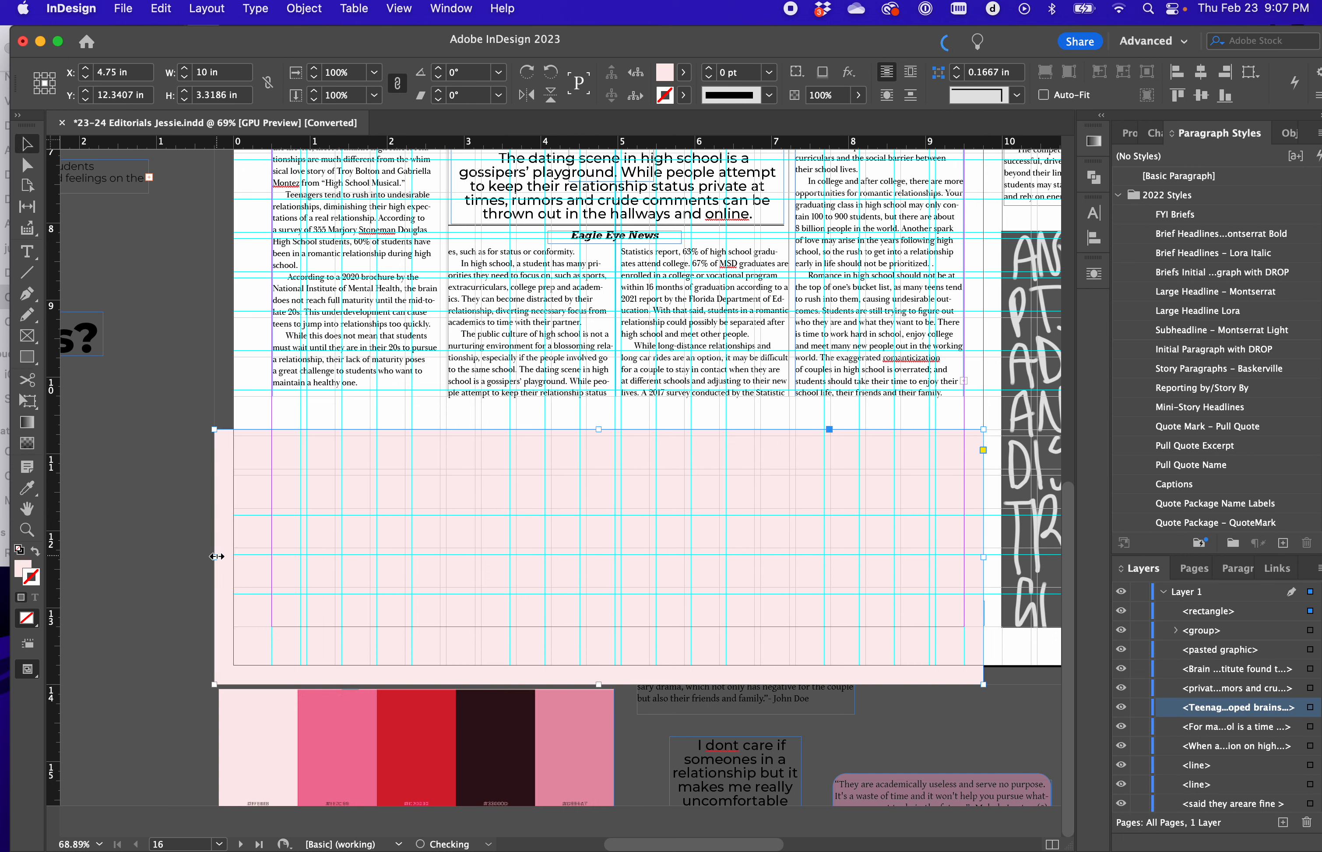
Send the pale pink rectangle to the back, behind the survey's hearts and labels
key("super+bracketleft")
key("super+shift+bracketleft")
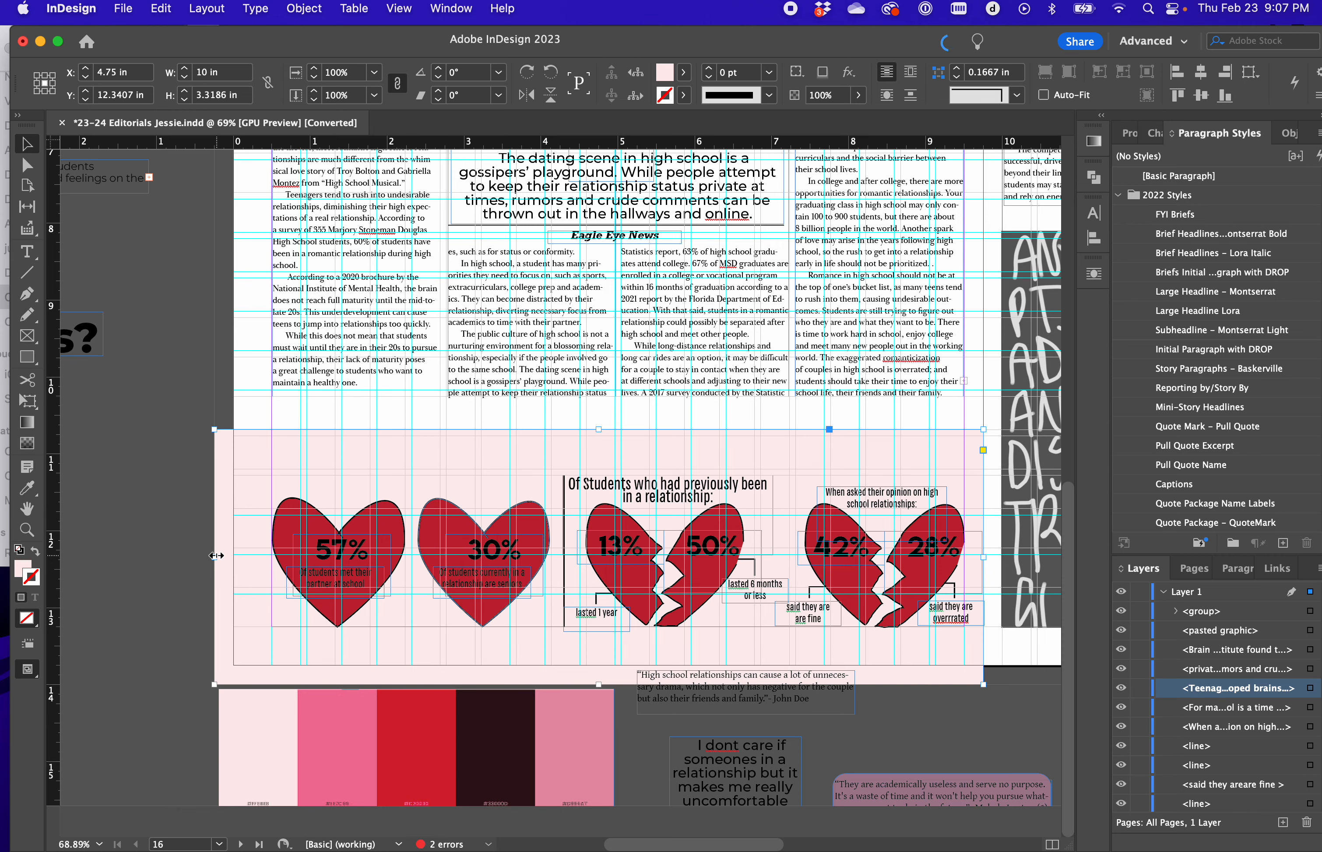
scroll(216, 556, "up", 9)
scroll(217, 555, "down", 8)
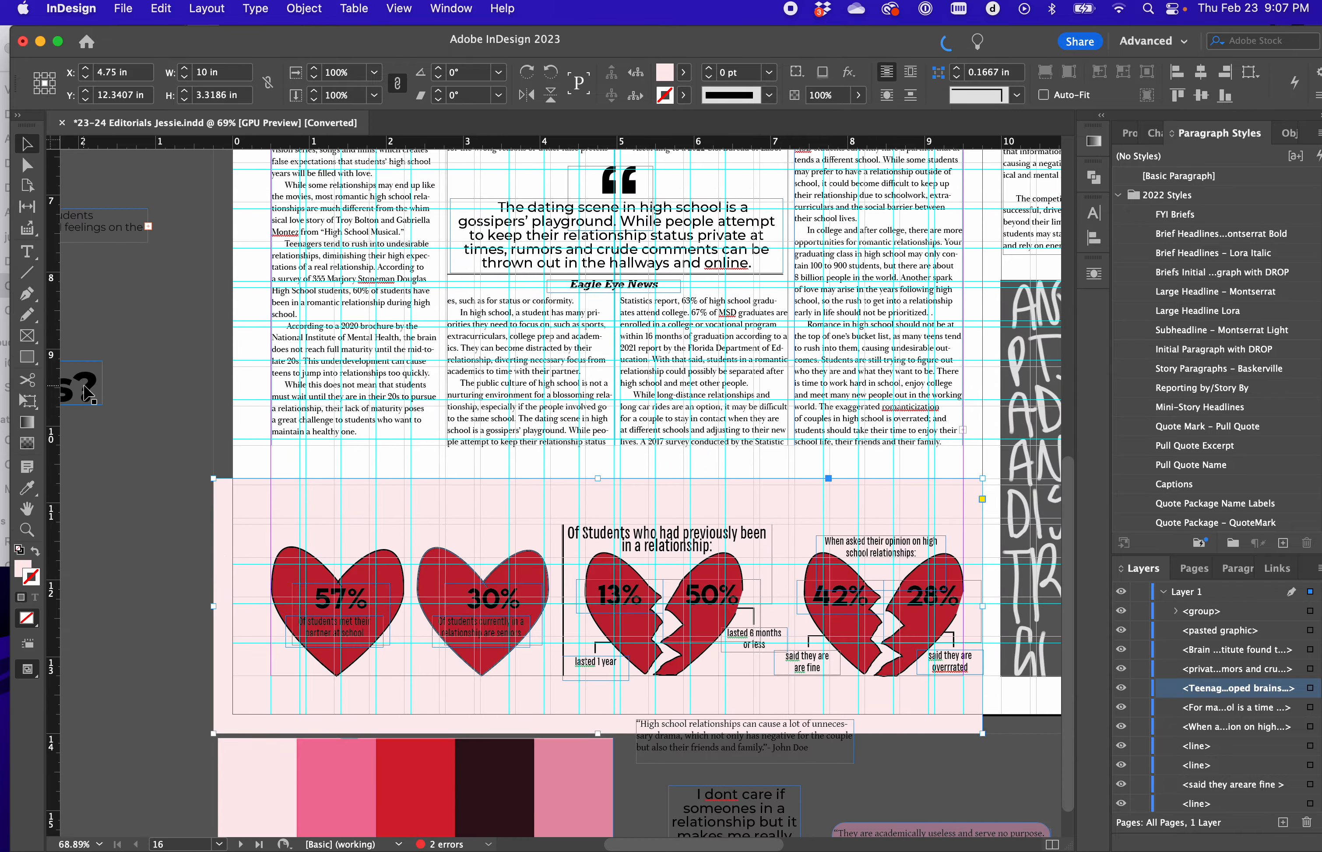
Move the "What's Your" heading onto the pink background and reapply Brief Headlines - Lora Italic, clearing its overrides
scroll(87, 392, "left", 9)
scroll(86, 392, "up", 4)
left_click_drag(151, 430, 489, 563)
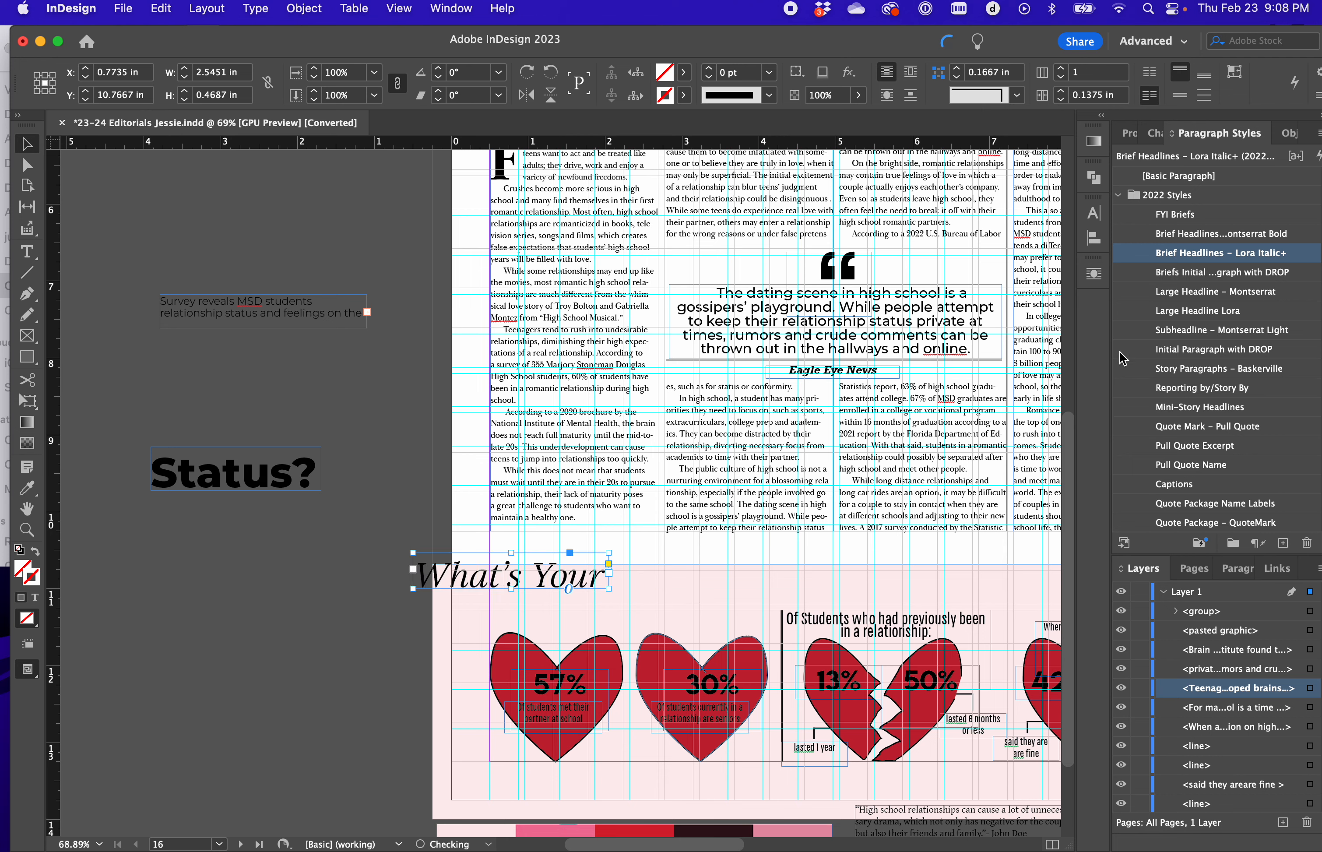
right_click(1247, 248)
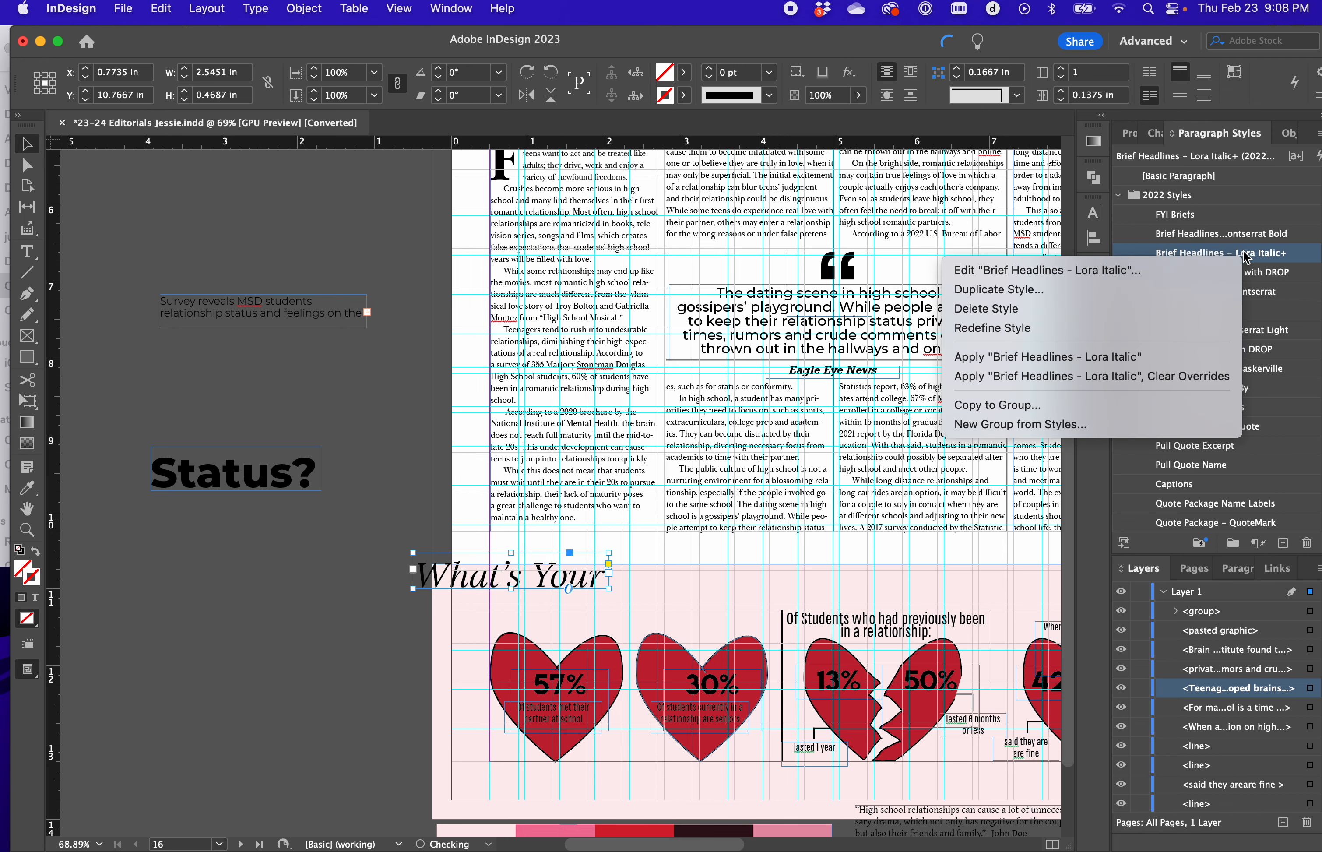
left_click(1147, 378)
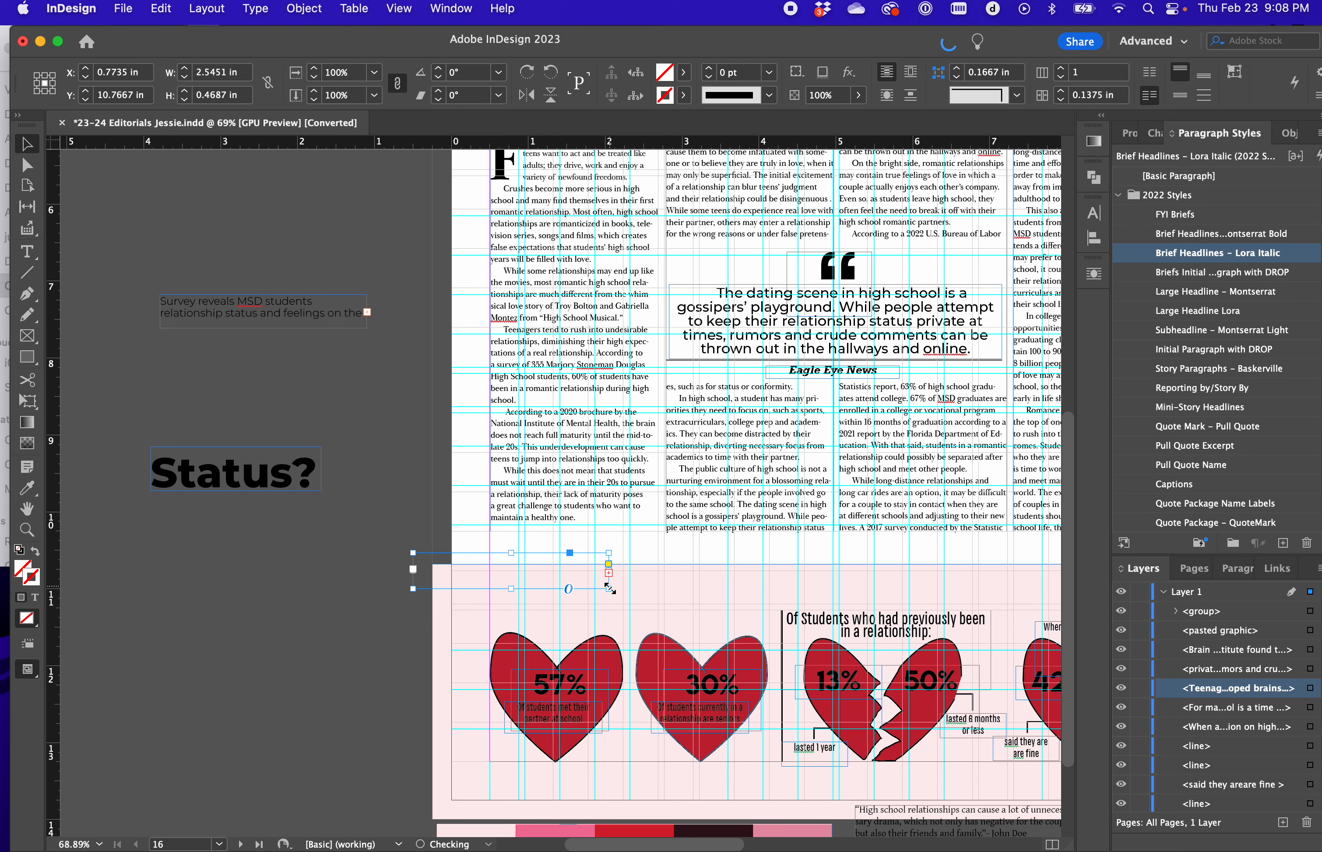
Enlarge the "What's Your" frame to about 3.26 by 0.66 in and align the text with the page margin just above the hearts
left_click_drag(610, 588, 649, 578)
scroll(650, 594, "up", 5)
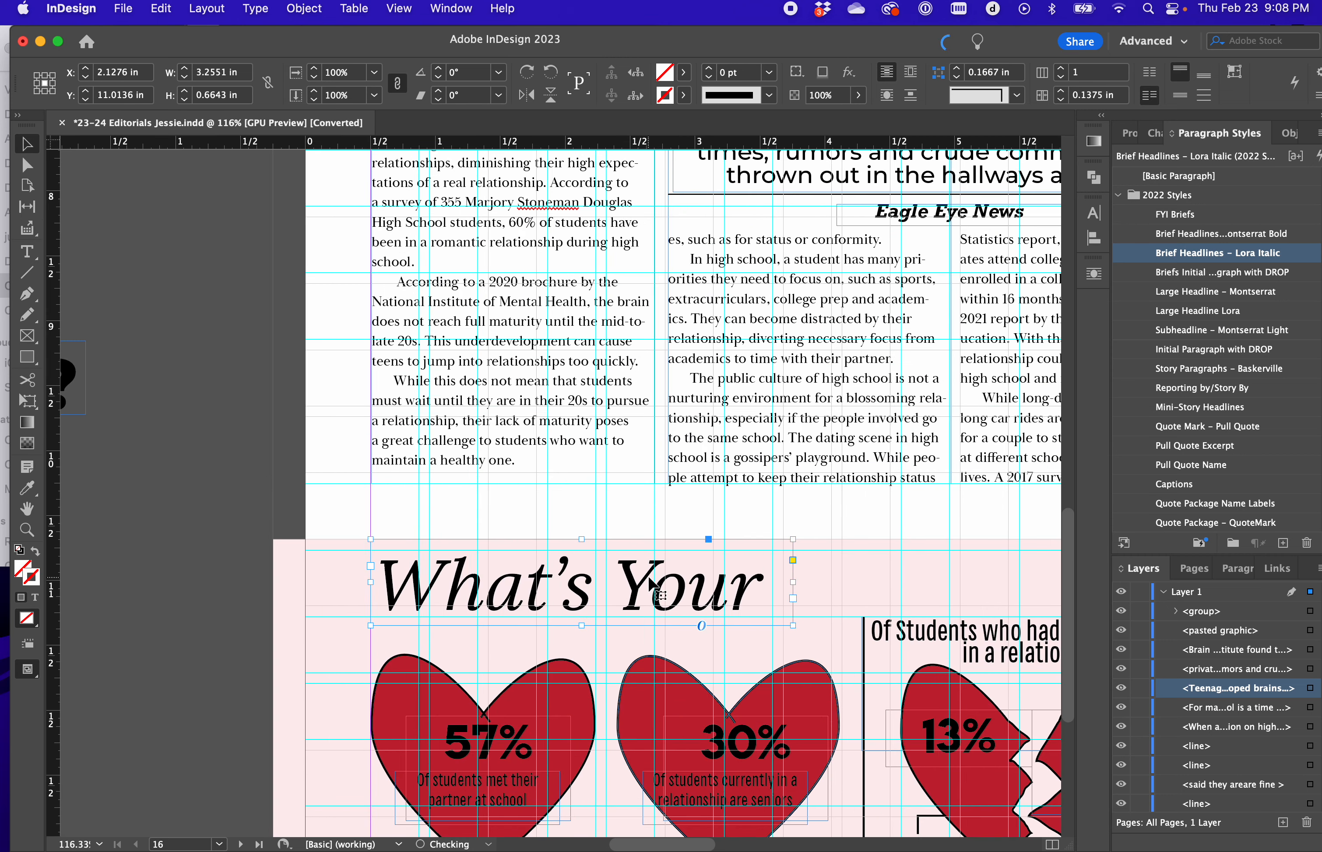
key("Left")
key("Left")
key("Left")
key("Down")
key("Down")
key("Down")
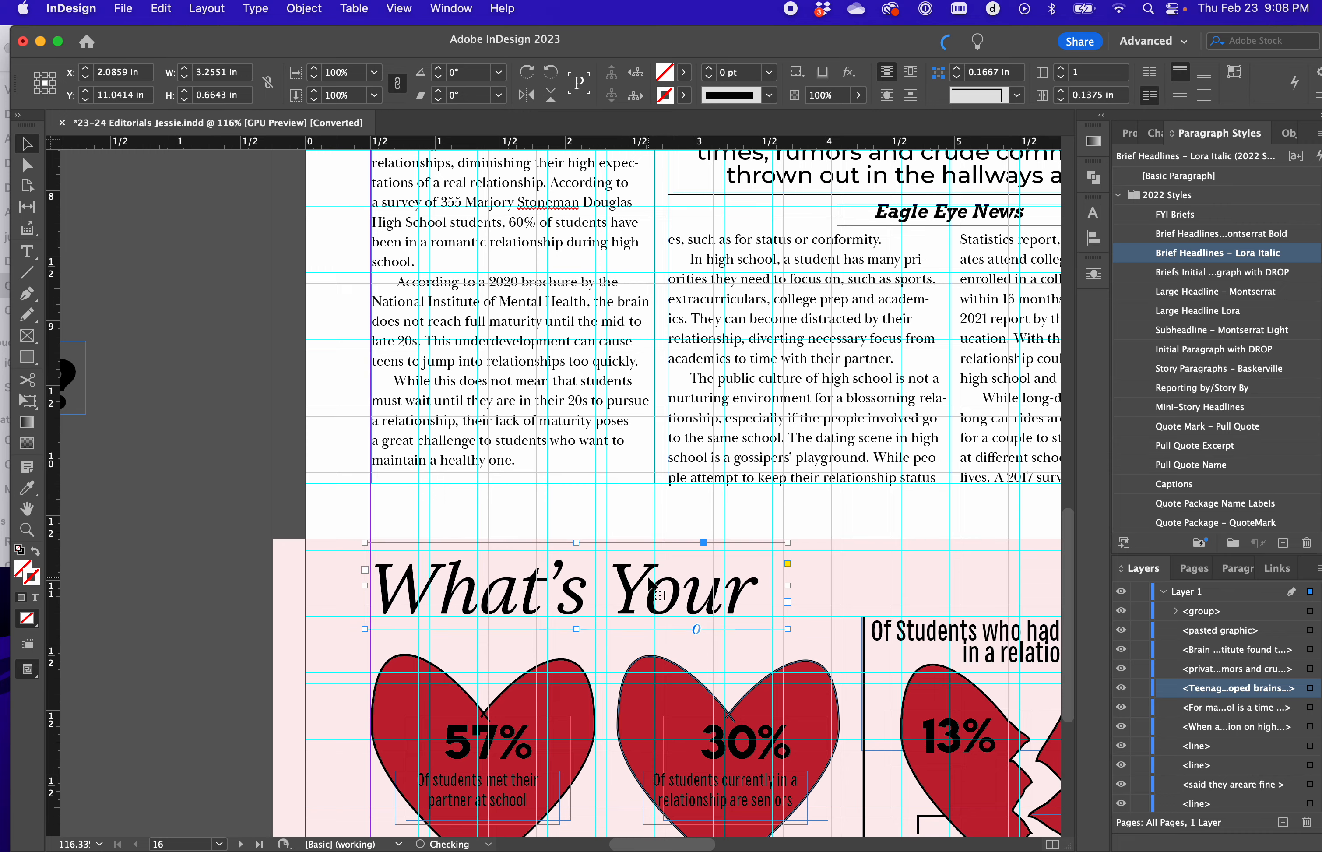
scroll(648, 579, "down", 5)
left_click_drag(632, 587, 630, 583)
scroll(630, 583, "up", 3)
Move the "Status?" heading from the pasteboard onto the pink background, directly after "What's Your" on the same line
left_click_drag(122, 383, 849, 558)
scroll(849, 554, "right", 4)
scroll(848, 554, "up", 5)
scroll(817, 560, "left", 6)
scroll(817, 560, "down", 2)
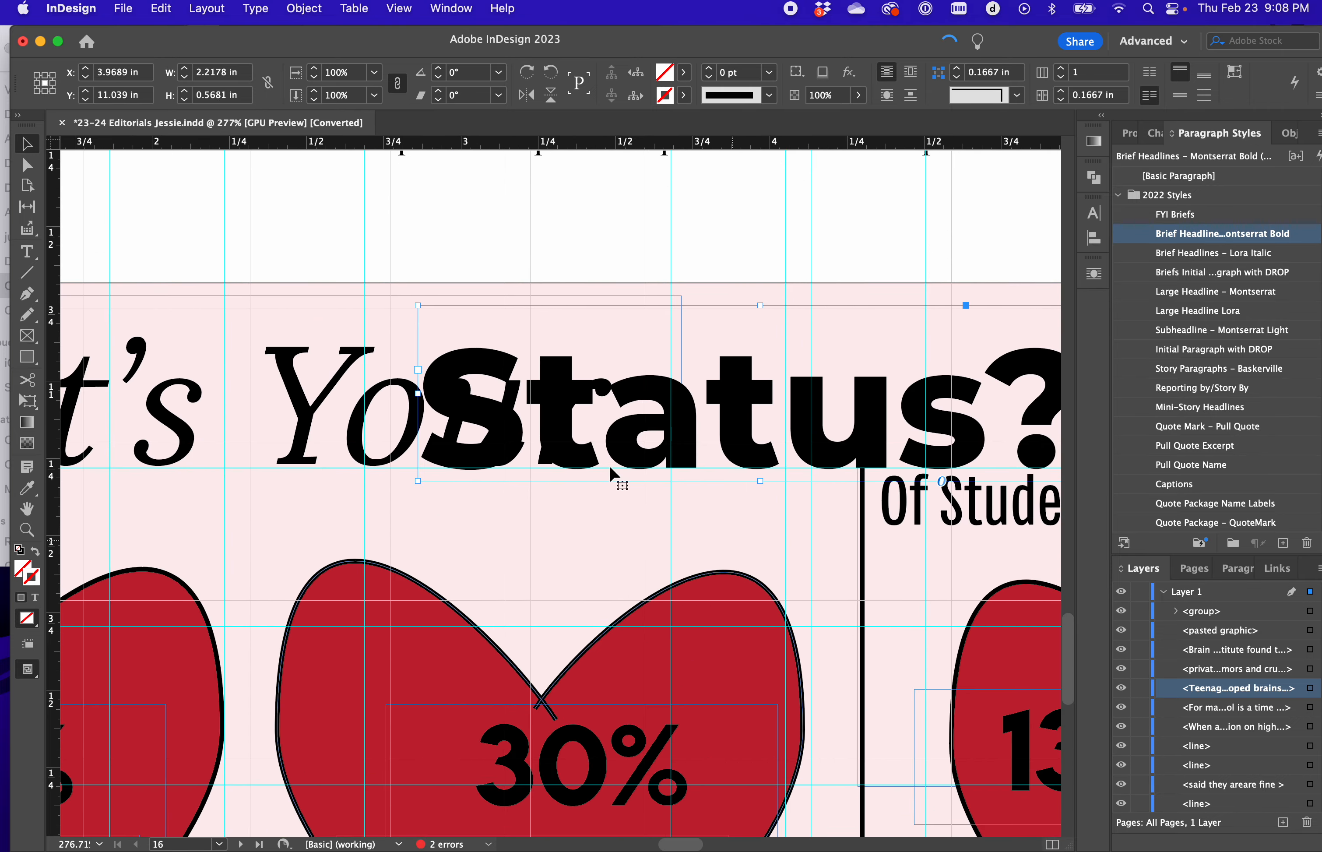
left_click_drag(607, 443, 832, 444)
scroll(832, 443, "down", 5)
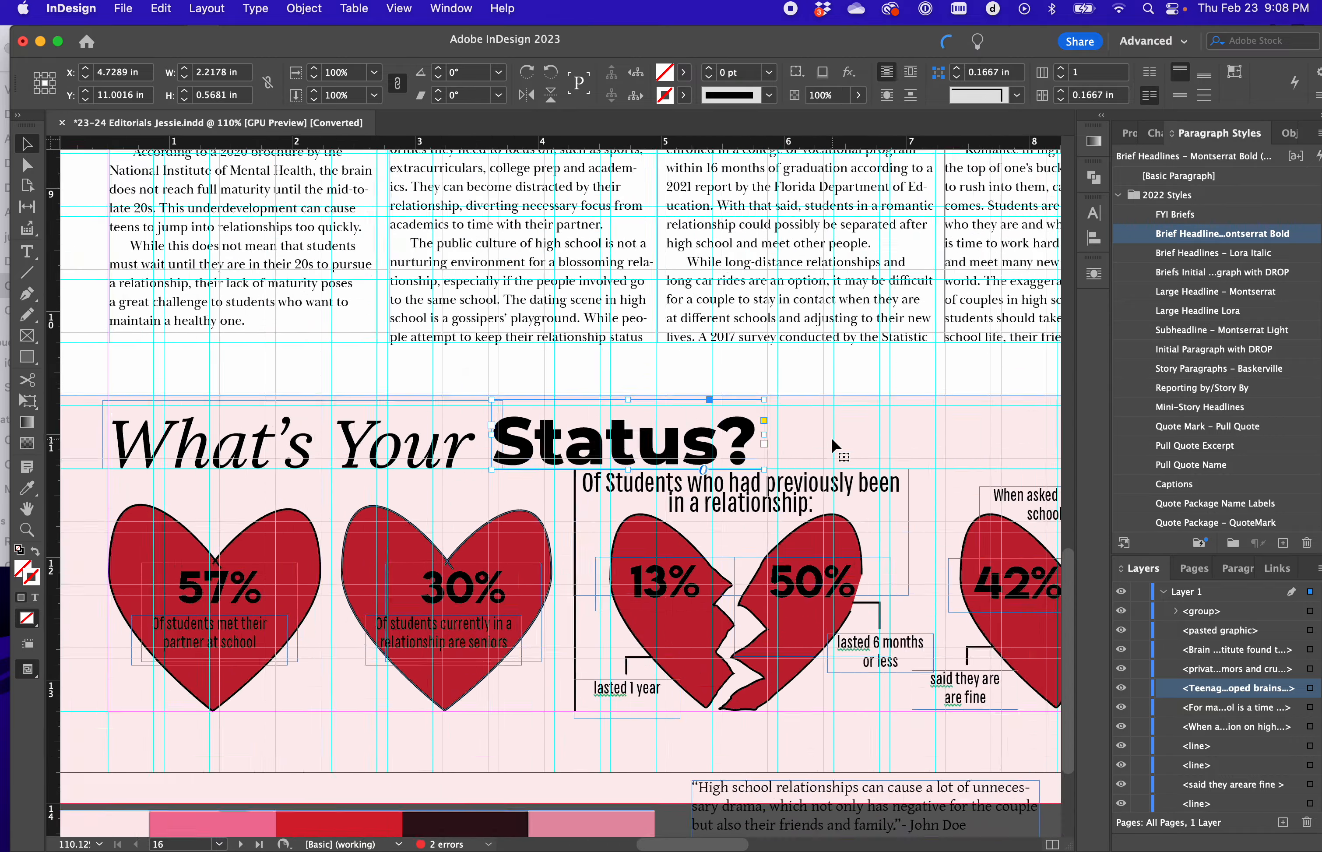
Delete the vertical black line between the 30% heart and the first broken heart
scroll(832, 443, "up", 2)
left_click(476, 534)
scroll(475, 534, "down", 3)
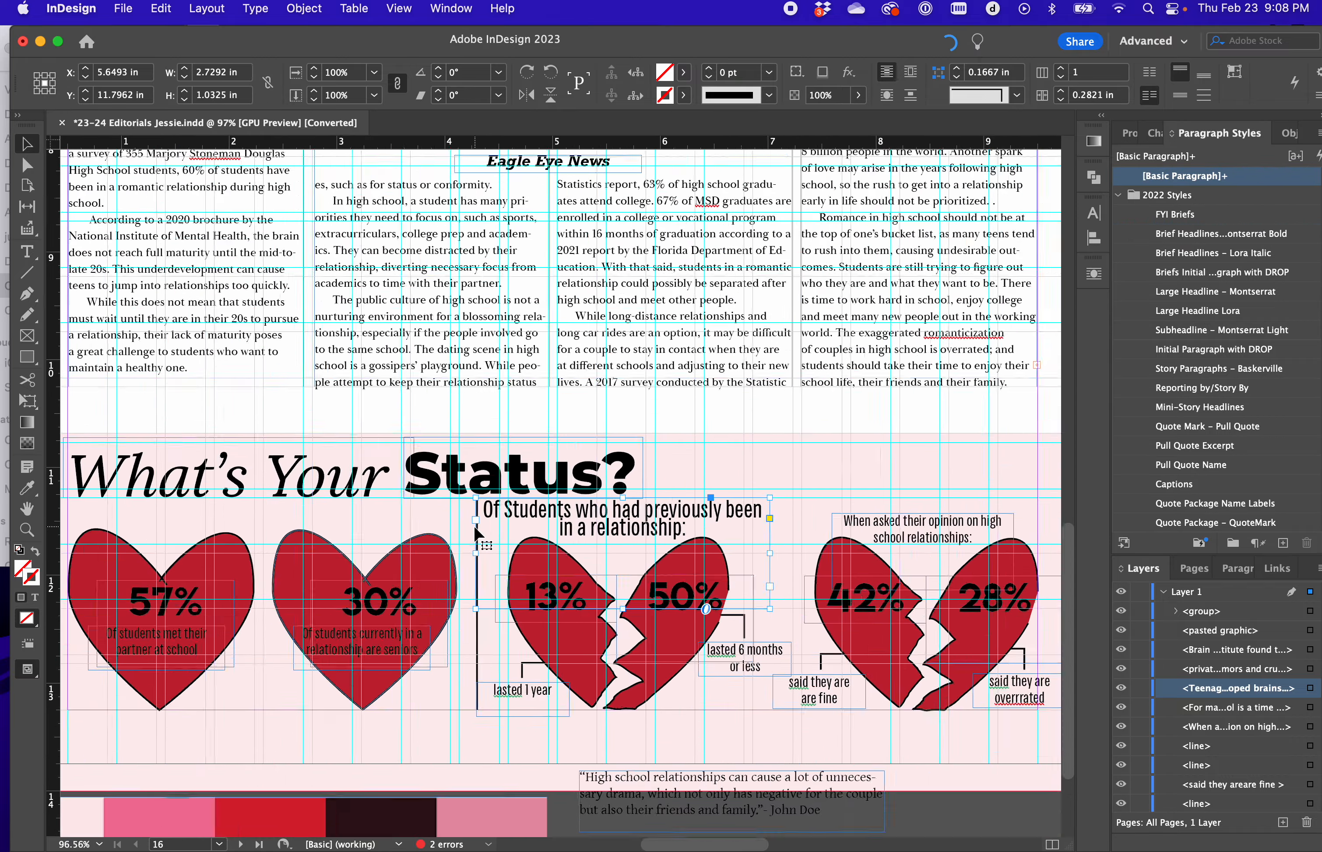
scroll(456, 608, "up", 3)
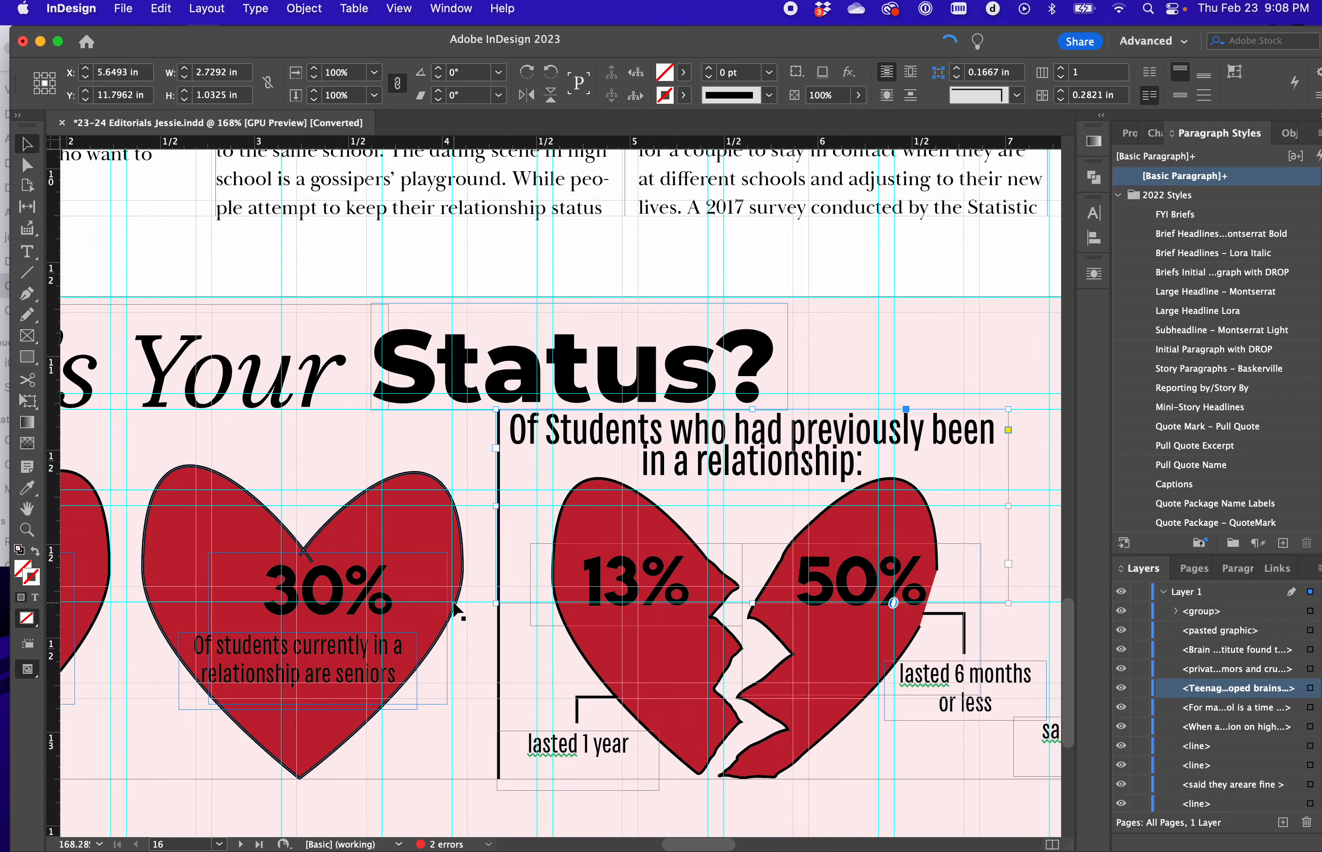
scroll(456, 608, "right", 5)
scroll(456, 609, "left", 5)
scroll(556, 550, "up", 2)
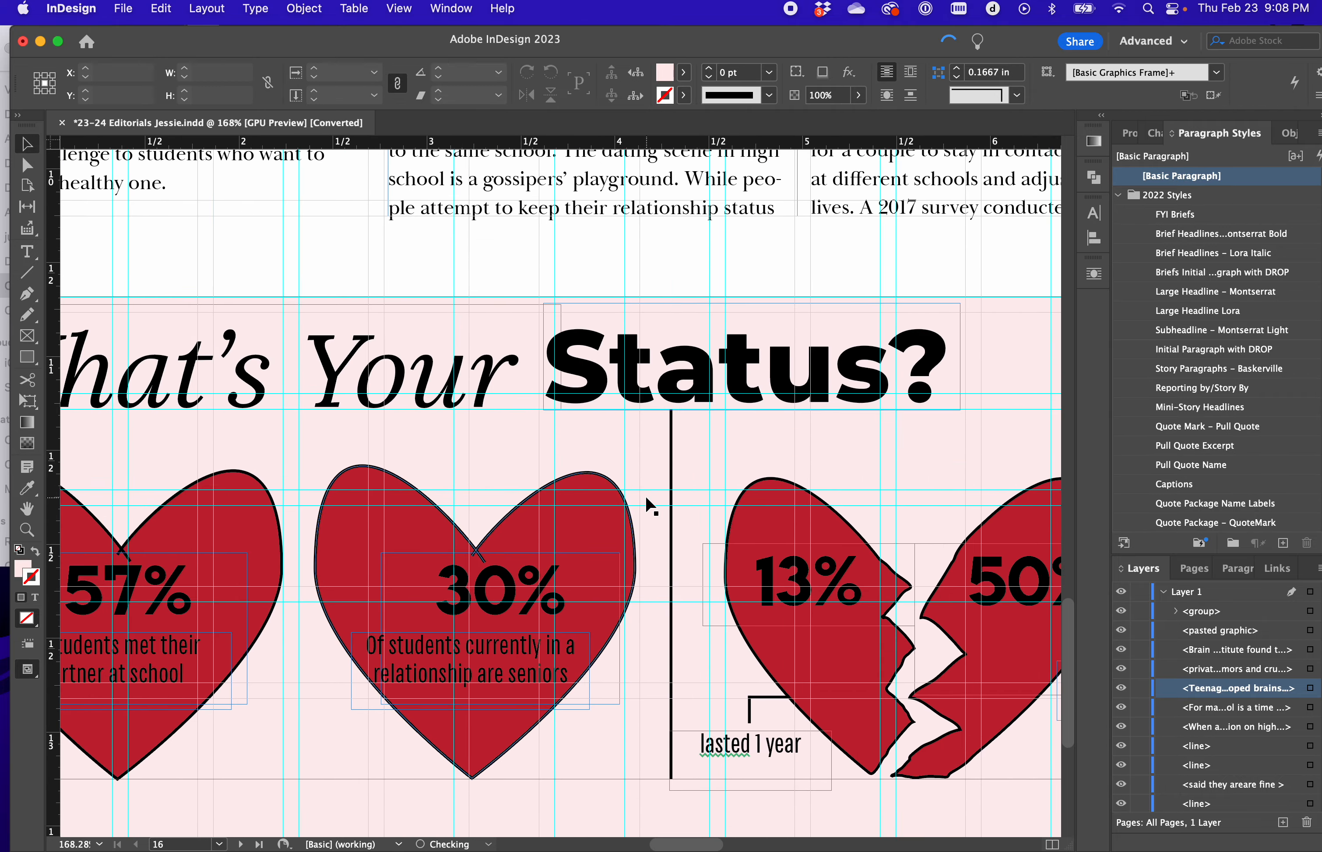
left_click(637, 589)
left_click(669, 703)
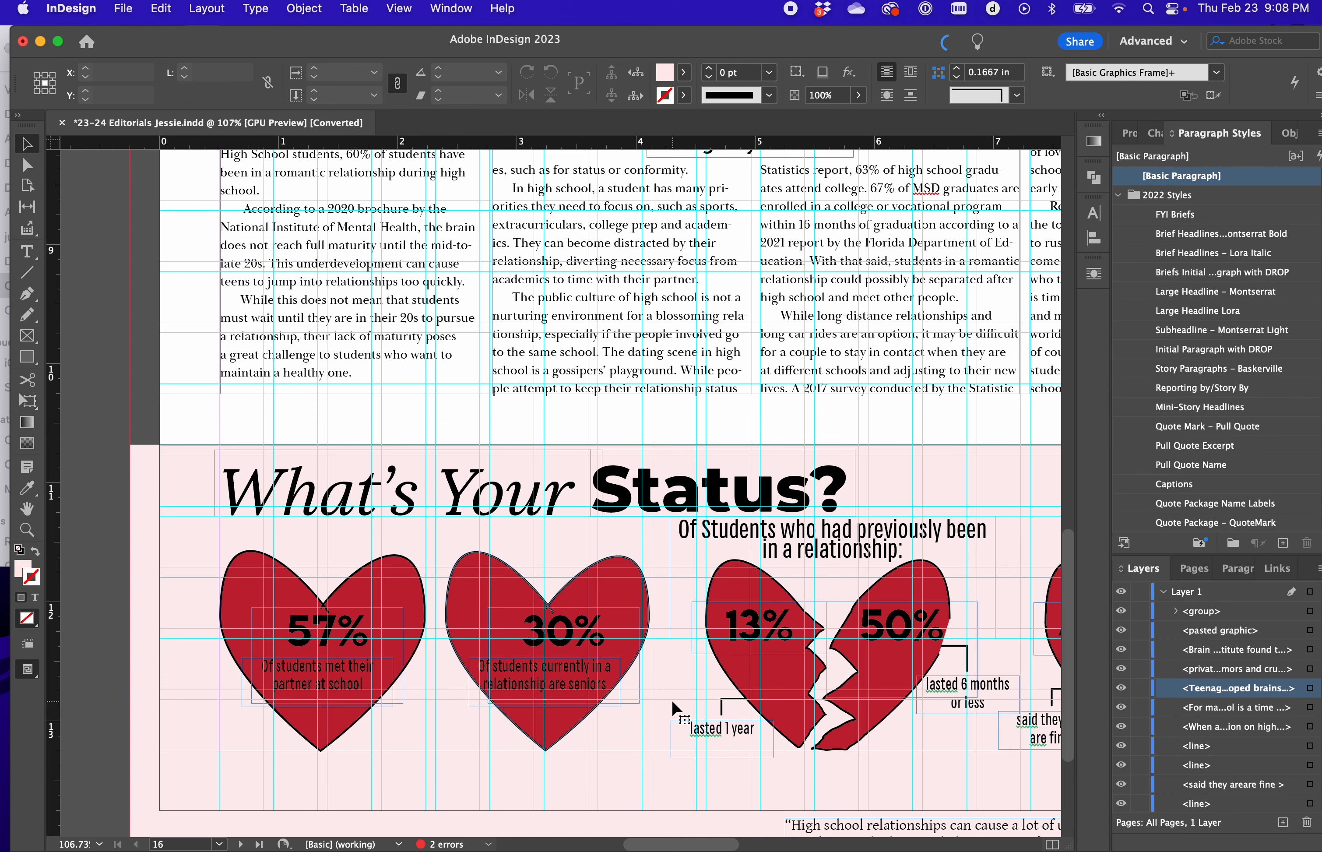
scroll(671, 699, "down", 2)
Apply the Infographic Labels - Rockwell paragraph style to the text above the first broken heart, clearing its overrides
left_click(860, 545)
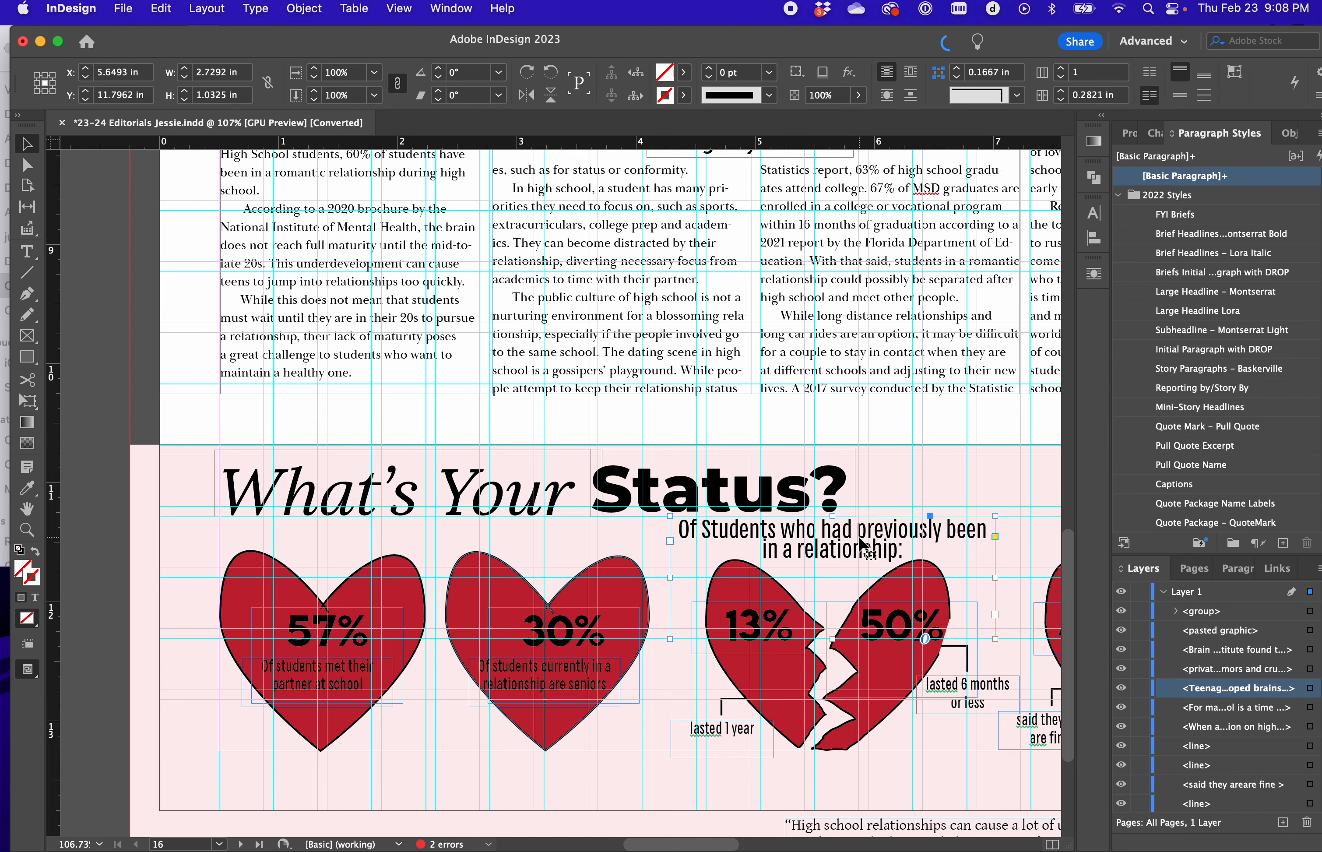
scroll(858, 539, "down", 3)
scroll(859, 539, "right", 3)
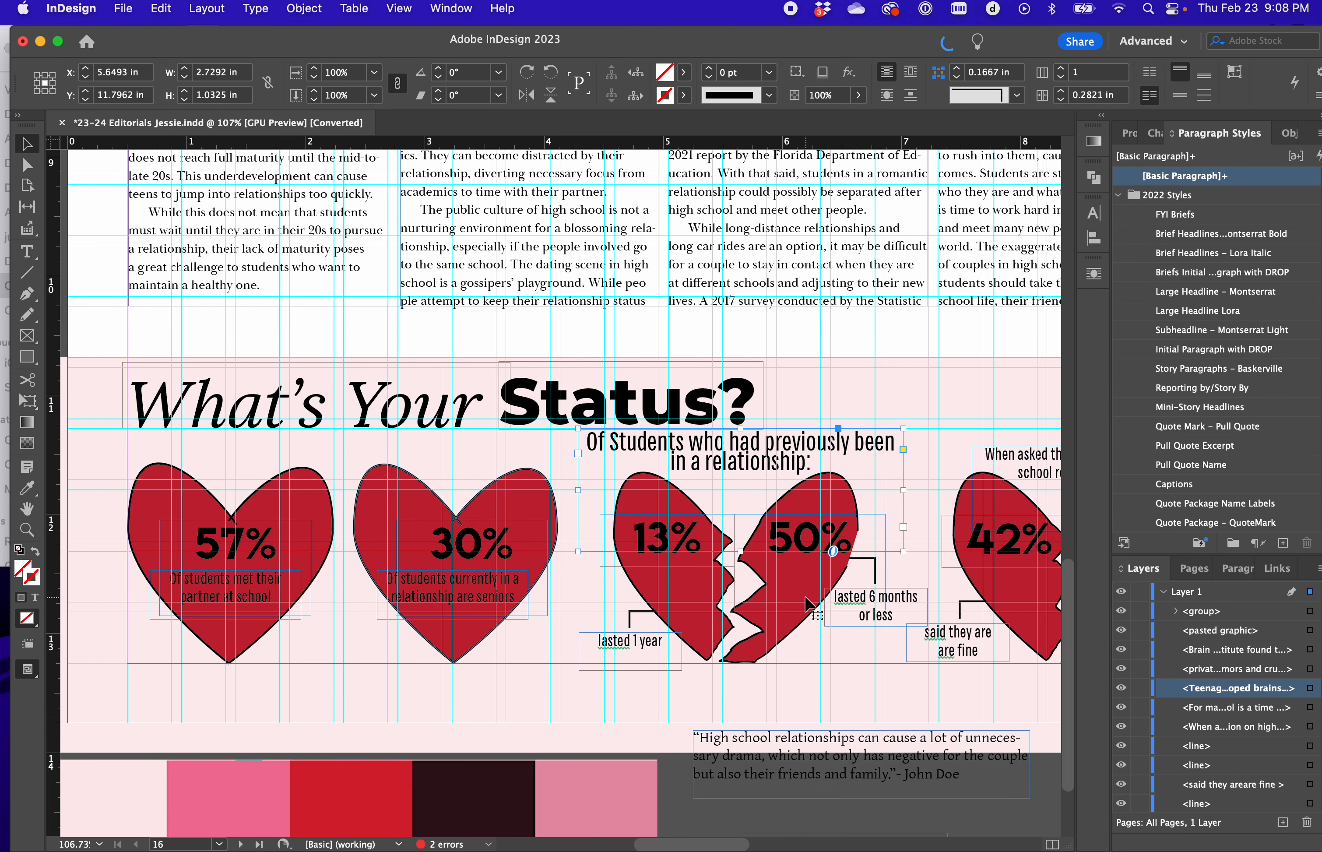
double_click(792, 478)
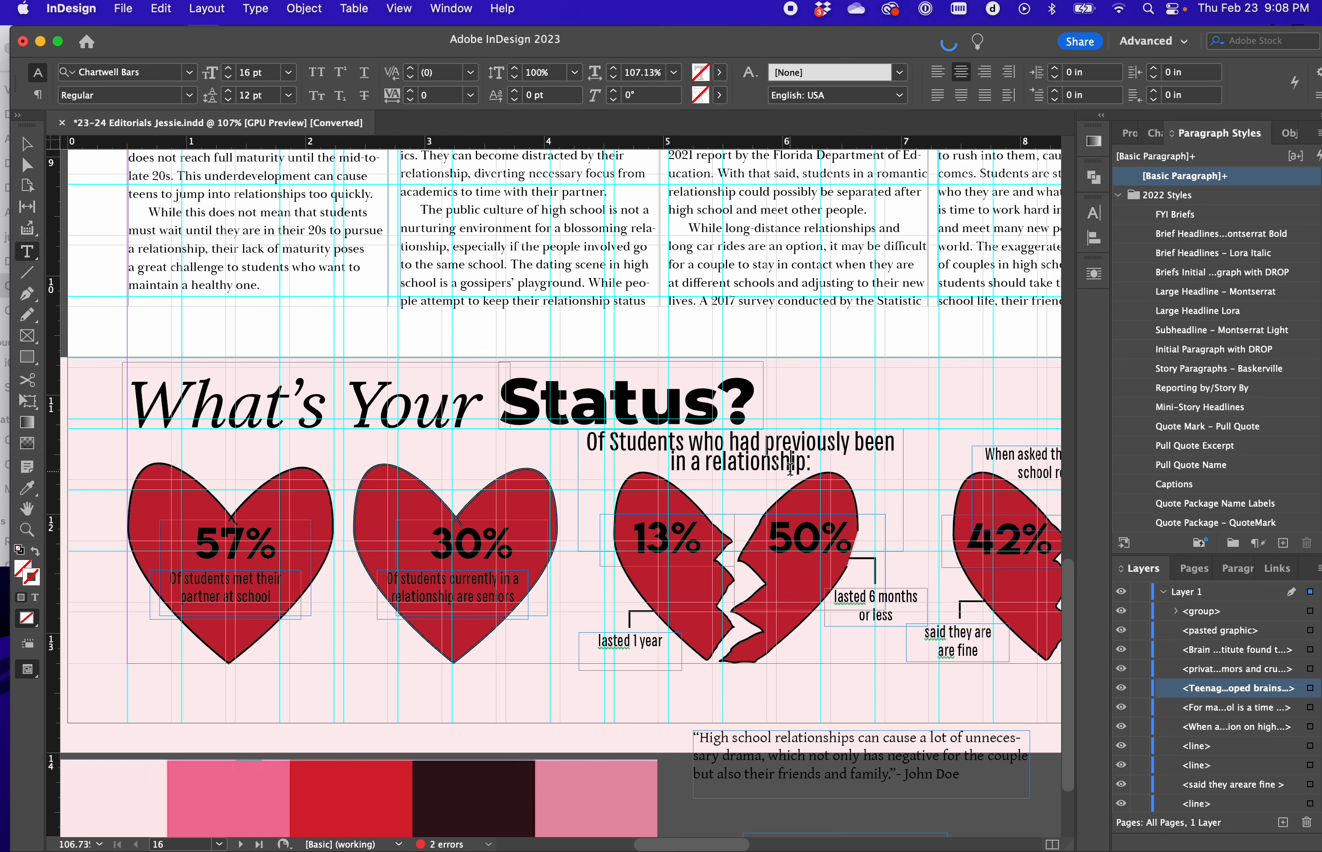
key("super+a")
scroll(1248, 318, "down", 5)
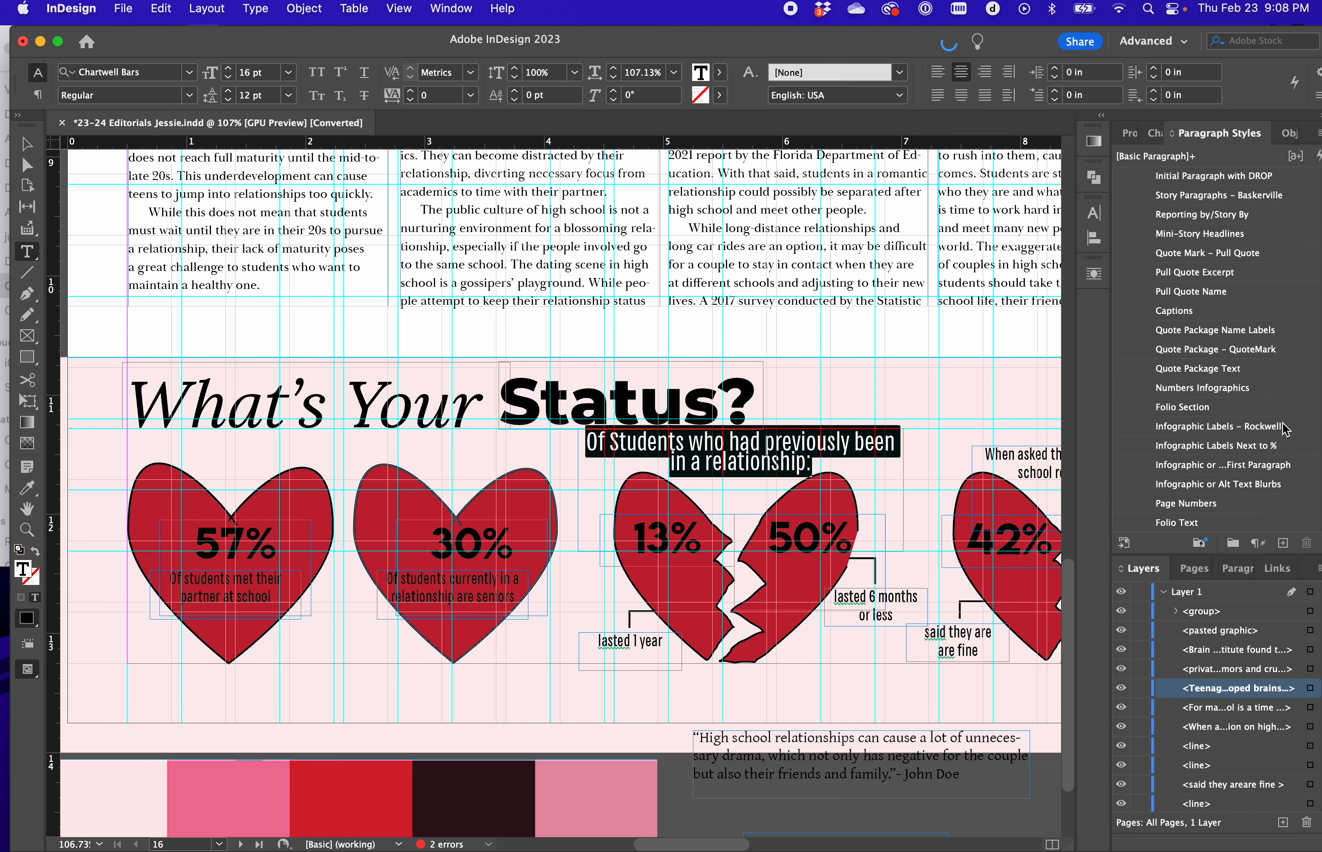
left_click(1285, 427)
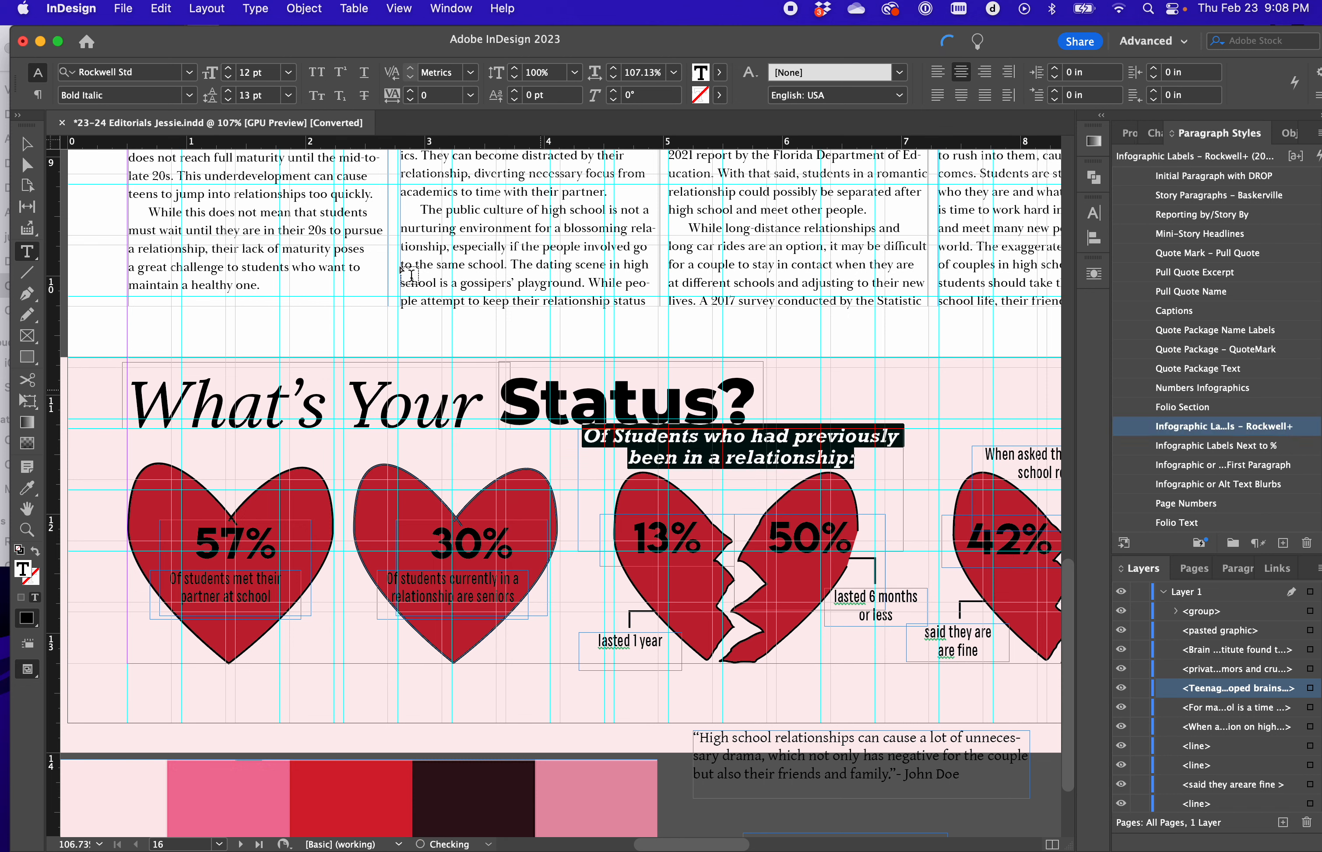
right_click(1232, 436)
left_click(1163, 555)
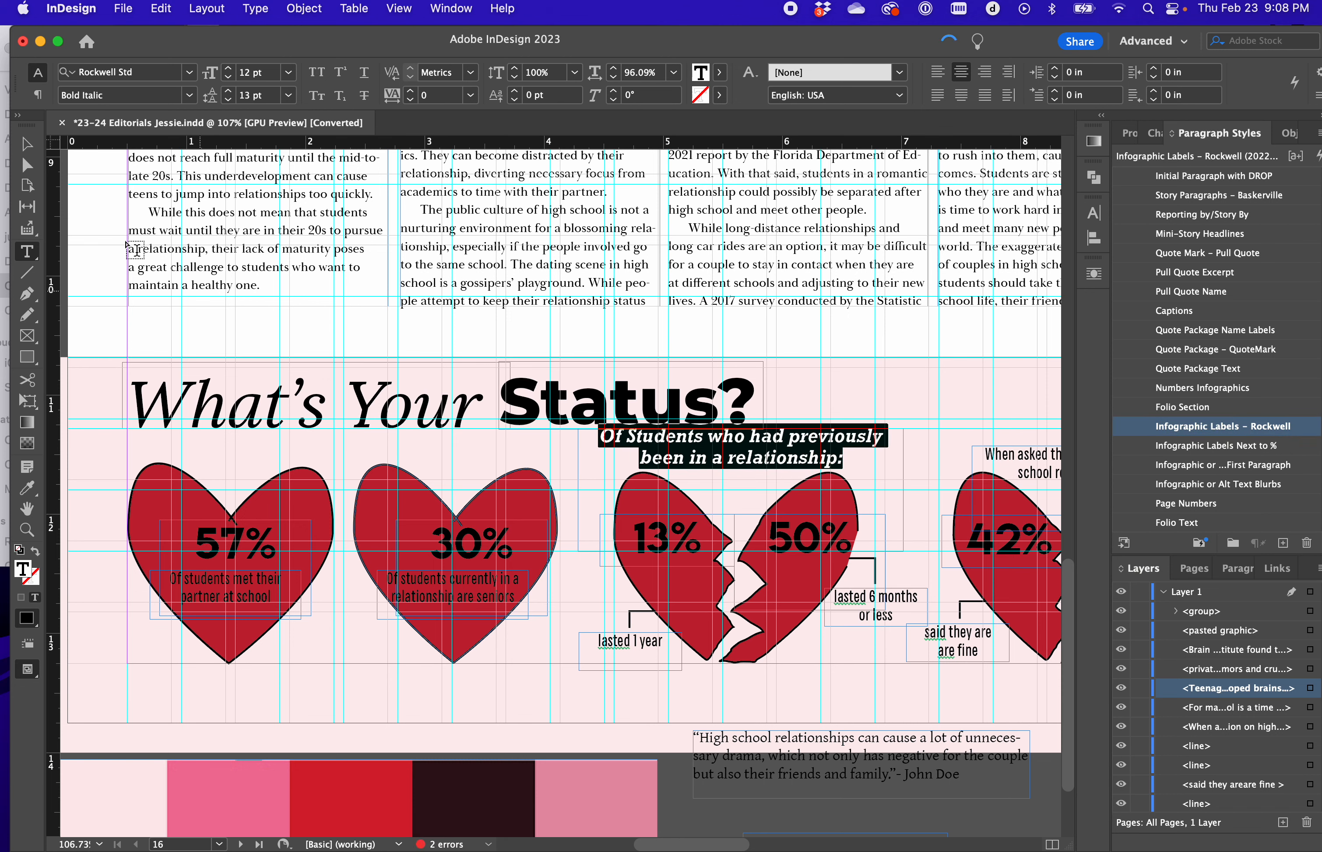
Shorten the restyled label's frame to about 0.9 in high and shift it about half an inch toward the 42% heart
left_click(27, 145)
scroll(761, 554, "up", 3)
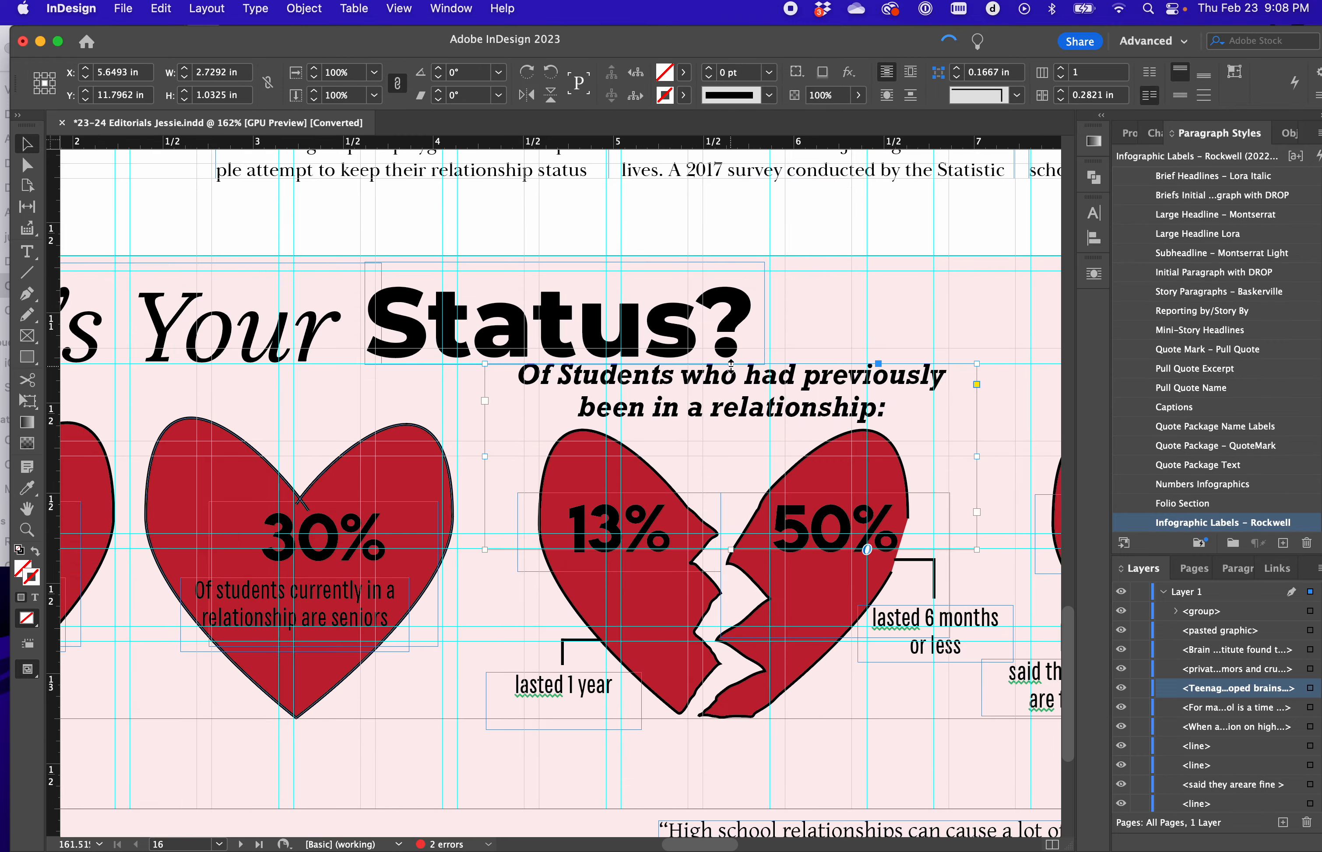
left_click_drag(731, 364, 821, 418)
scroll(816, 415, "down", 3)
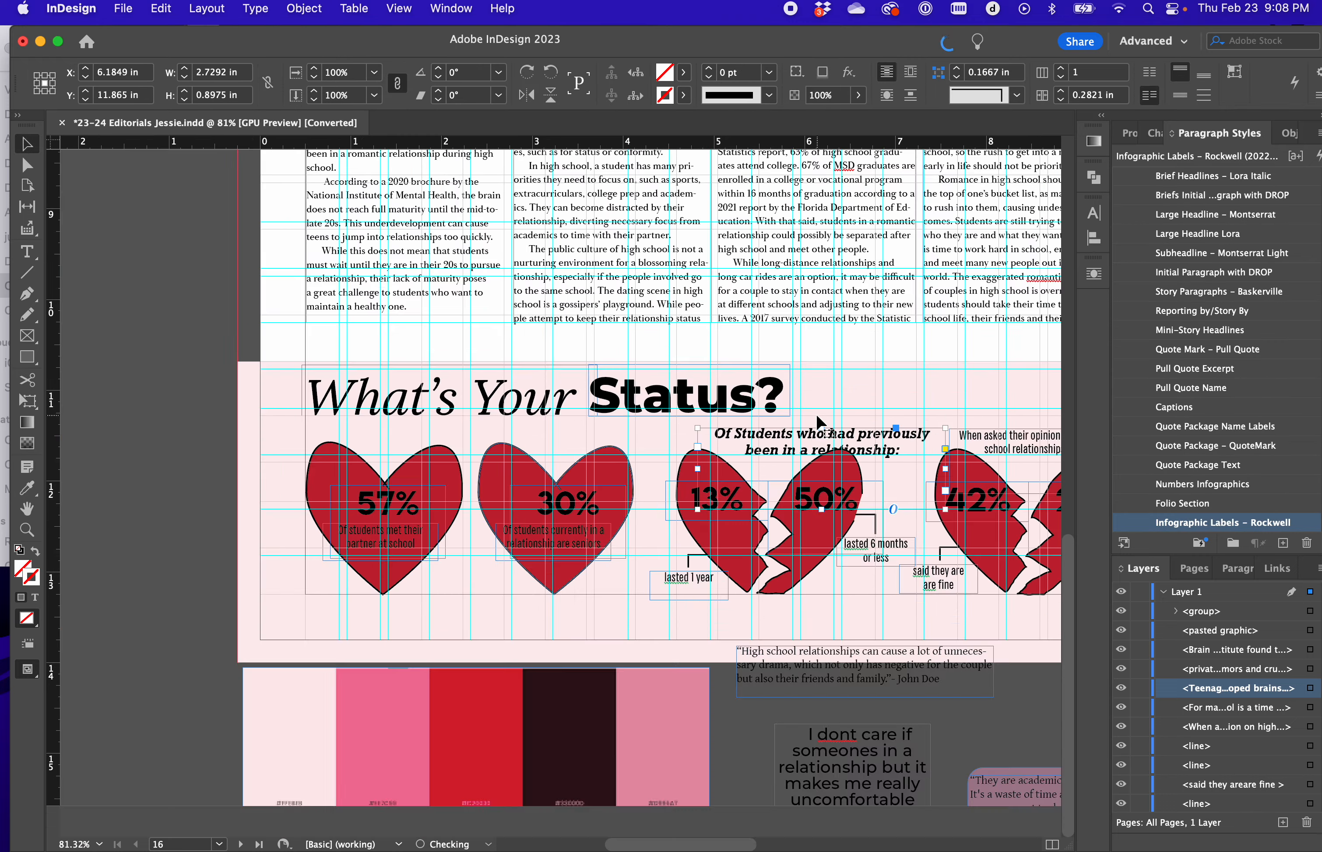
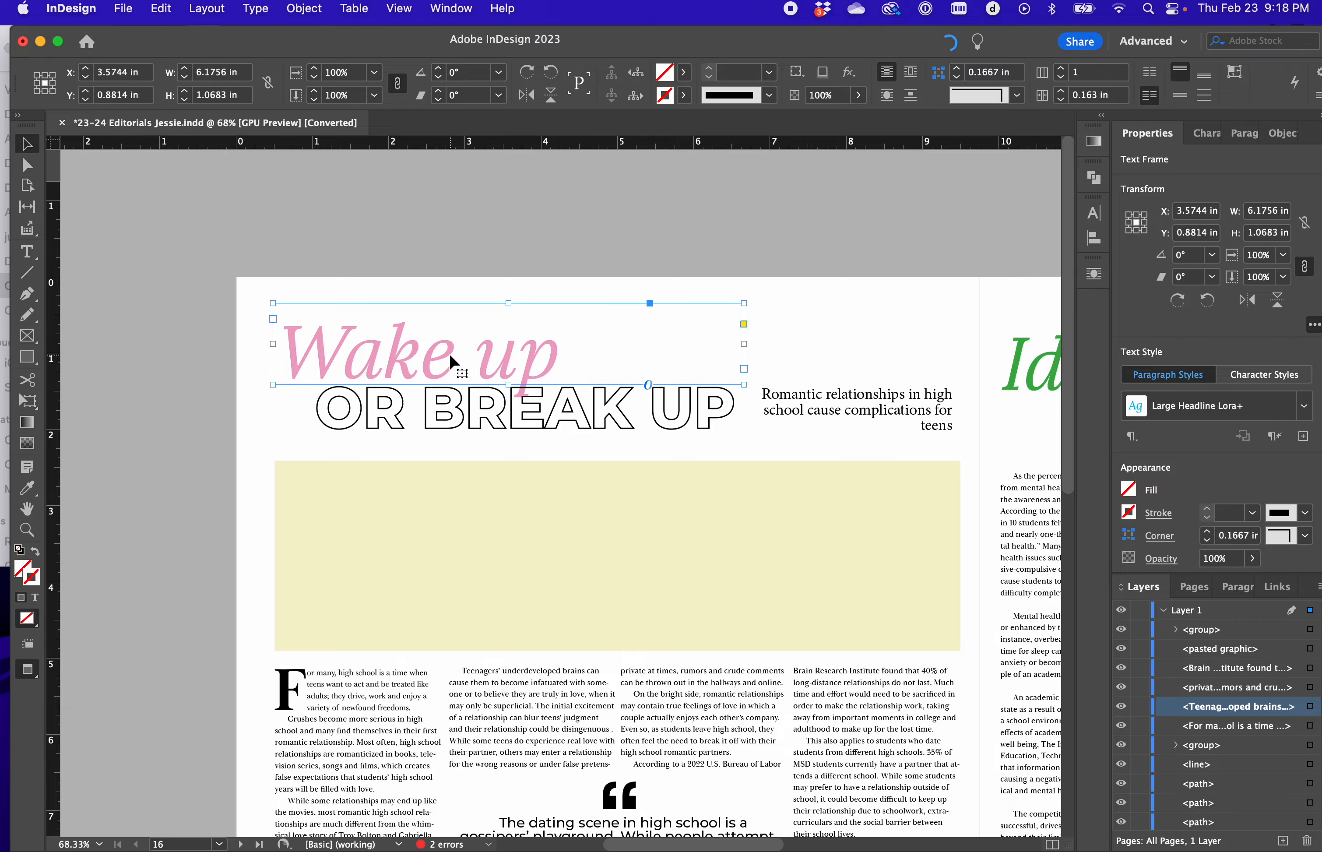
Review the full spread, including the survey section and the leftover graphics below the pages
scroll(450, 355, "down", 4)
scroll(487, 474, "up", 3)
scroll(488, 479, "down", 5)
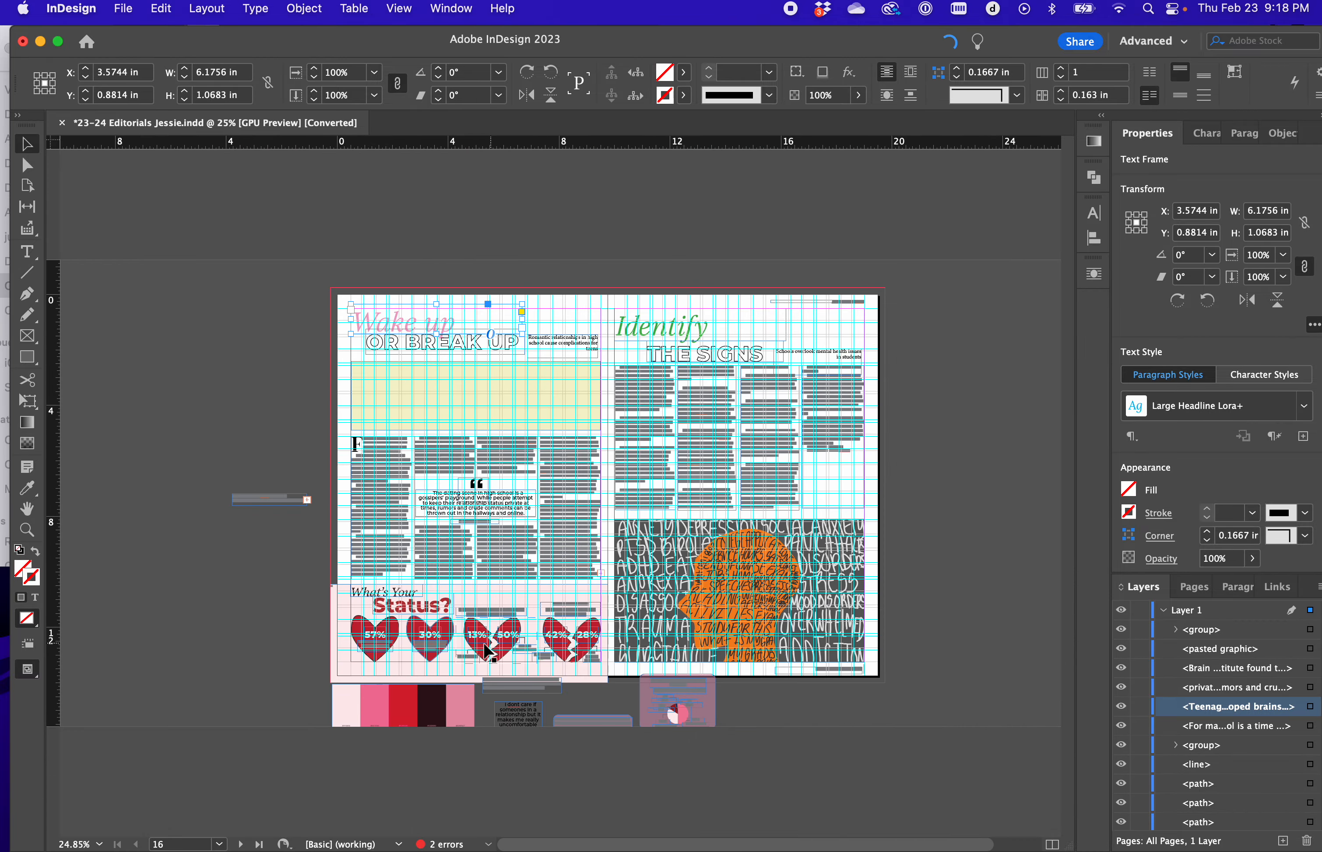
scroll(485, 643, "up", 4)
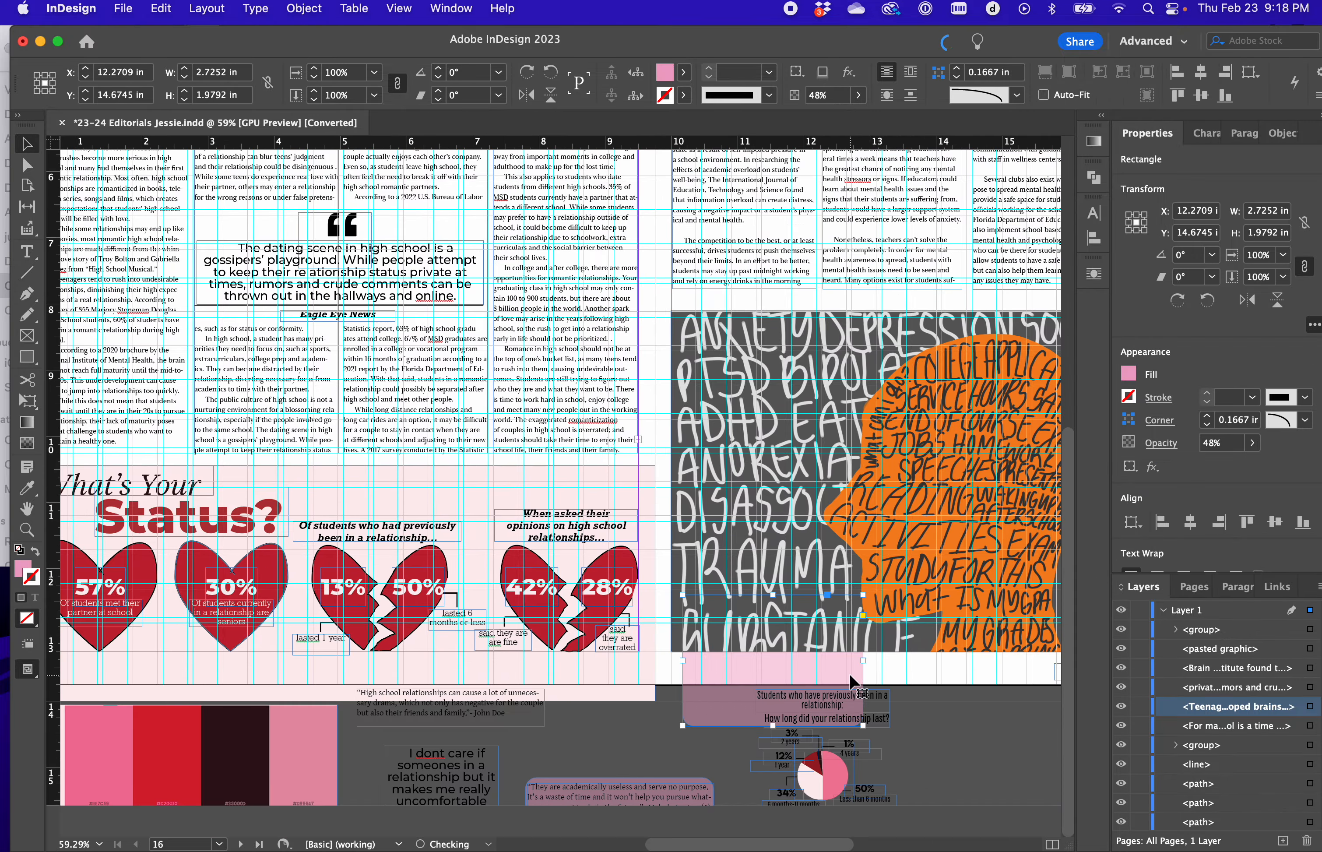
left_click(849, 683)
scroll(455, 499, "up", 5)
Duplicate the outlined "OR BREAK UP" headline onto the pasteboard beside the page
left_click(334, 350)
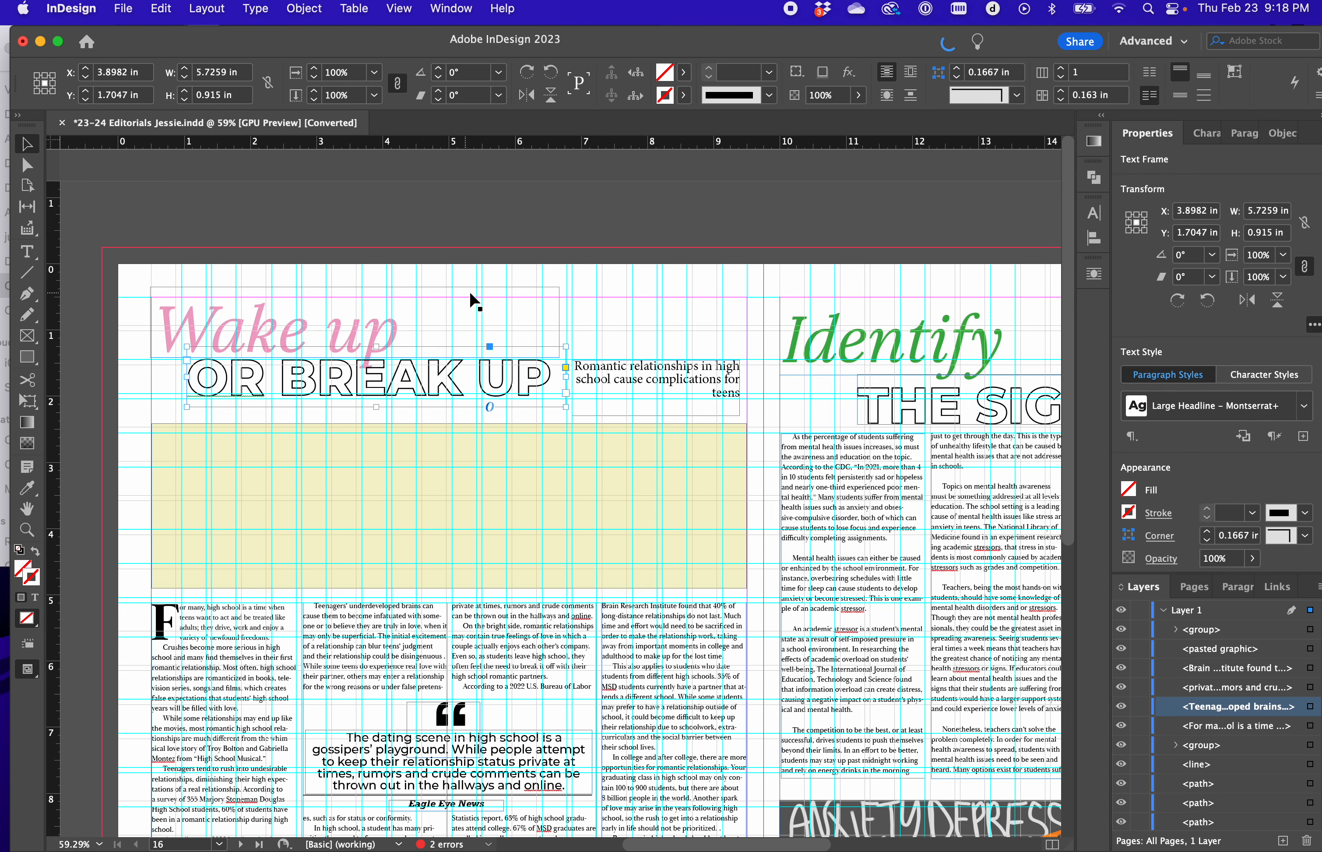
scroll(471, 290, "left", 3)
scroll(470, 290, "left", 1)
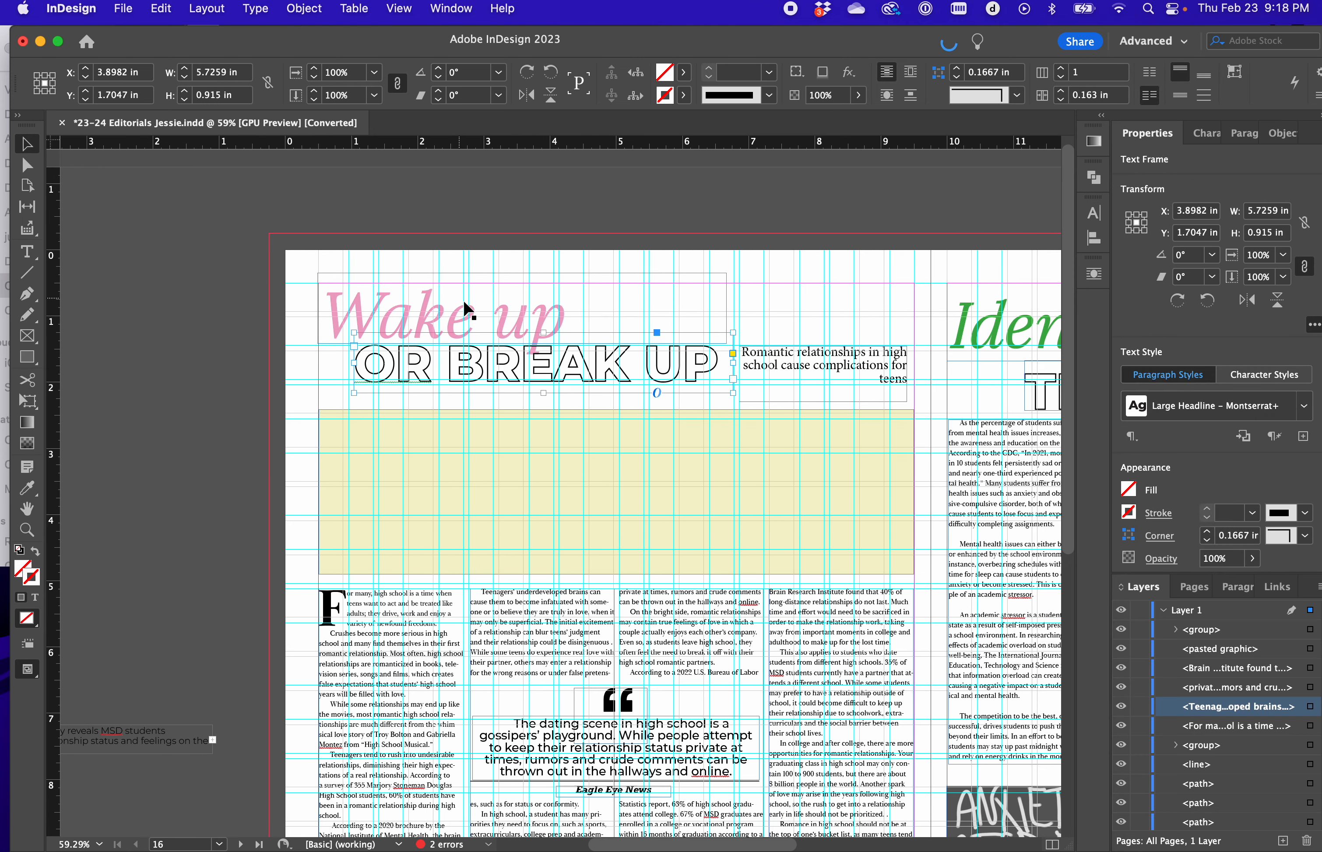
scroll(492, 375, "left", 10)
left_click(360, 357)
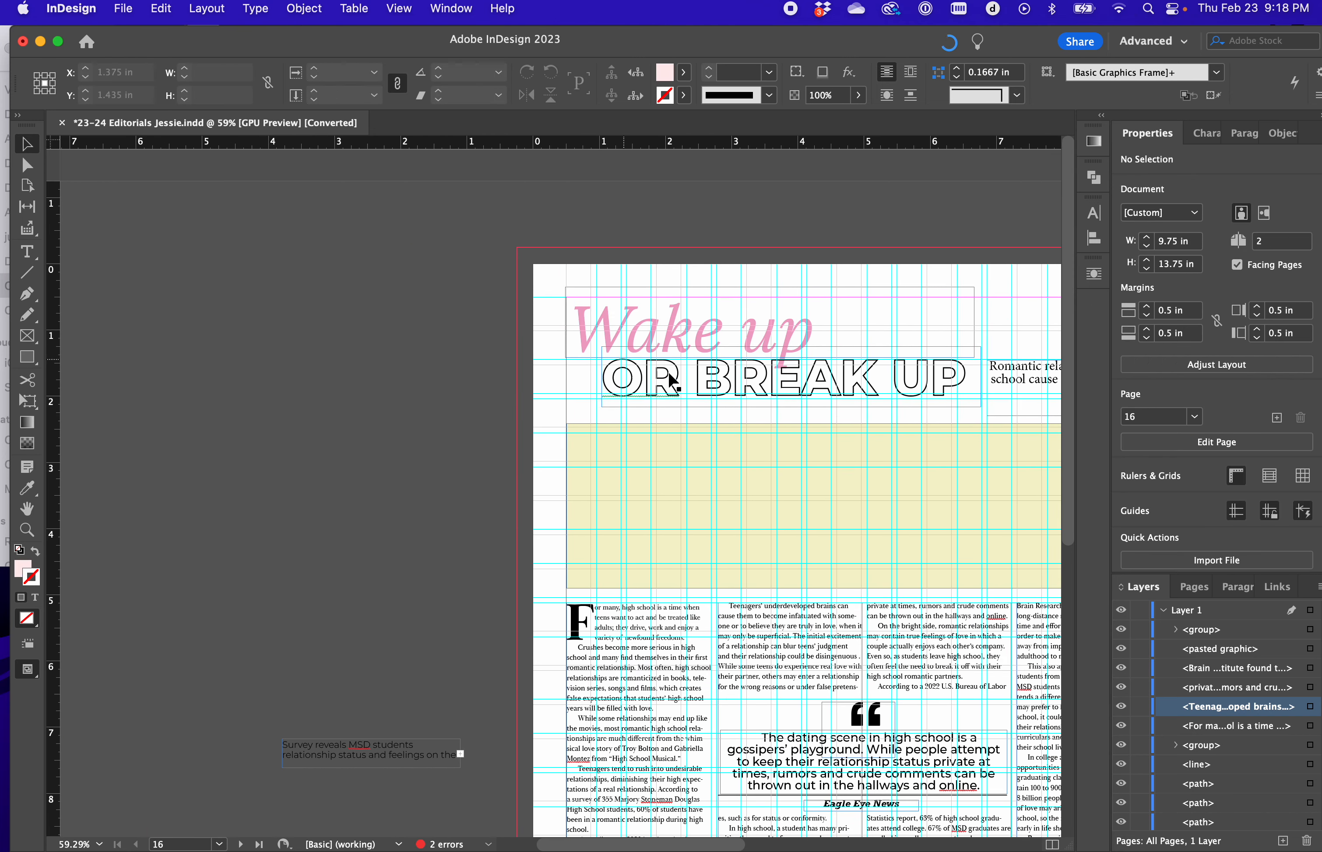
left_click_drag(840, 378, 397, 354, "alt")
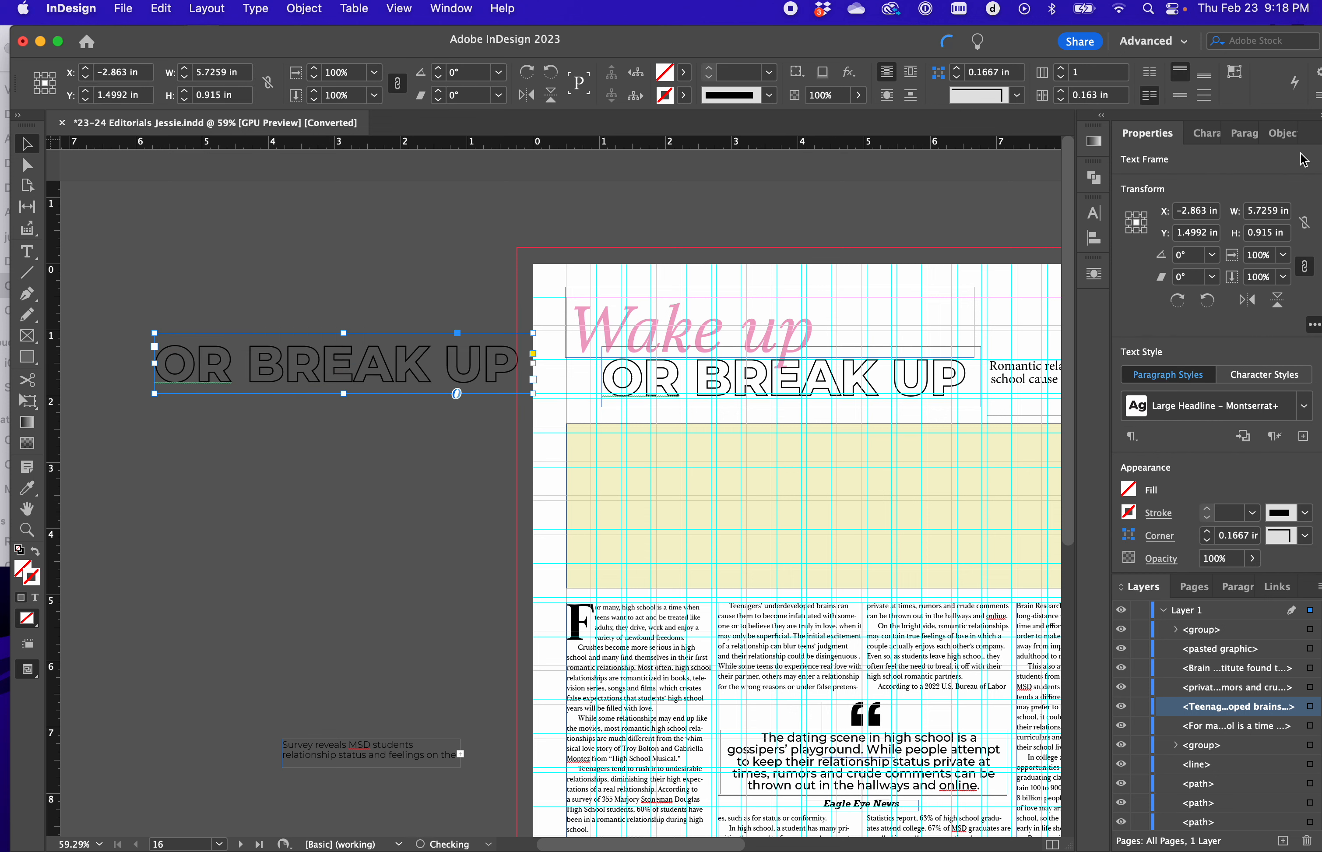
Reapply the Large Headline - Montserrat paragraph style to the duplicated "OR BREAK UP" headline, clearing its outline formatting
left_click(1250, 132)
left_click(1262, 288)
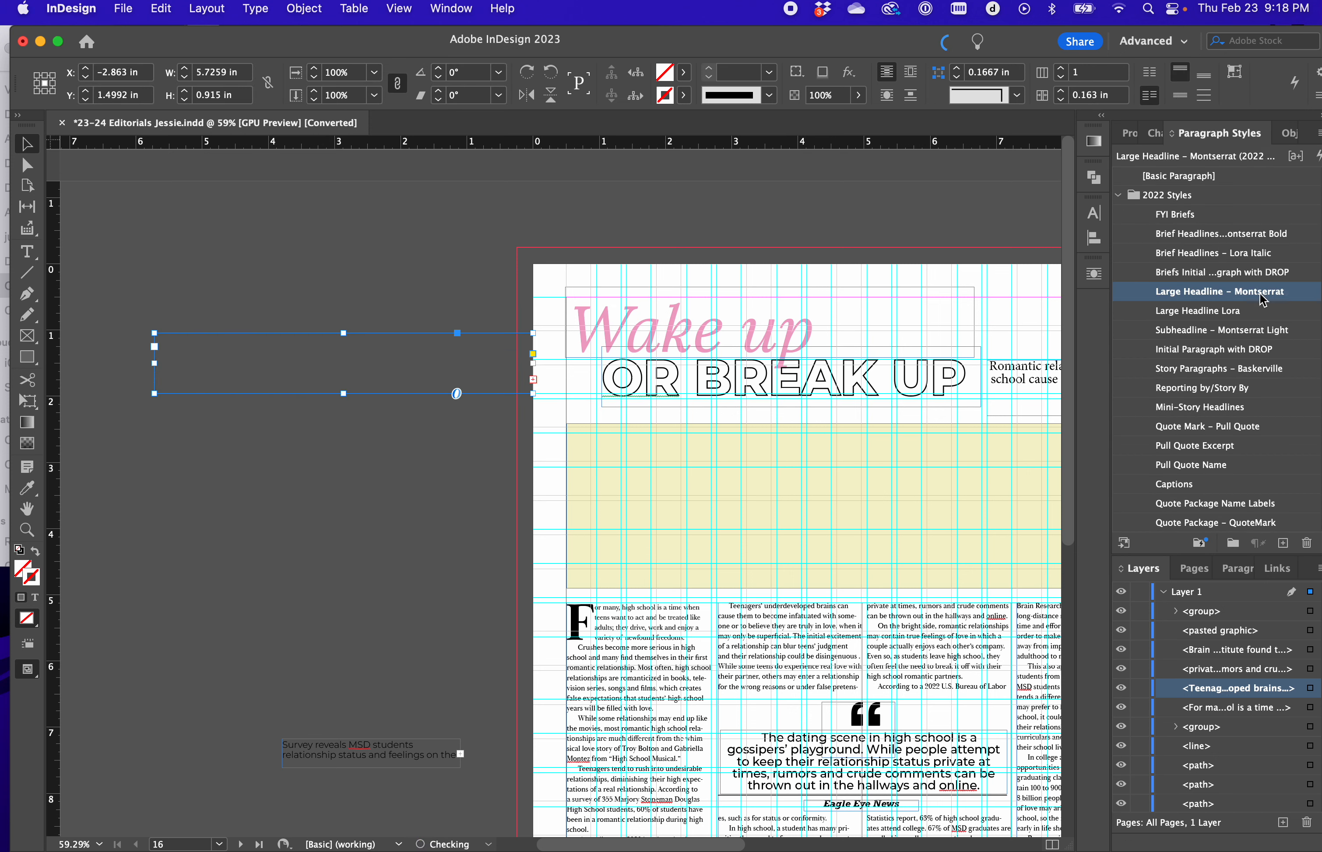
right_click(1261, 291)
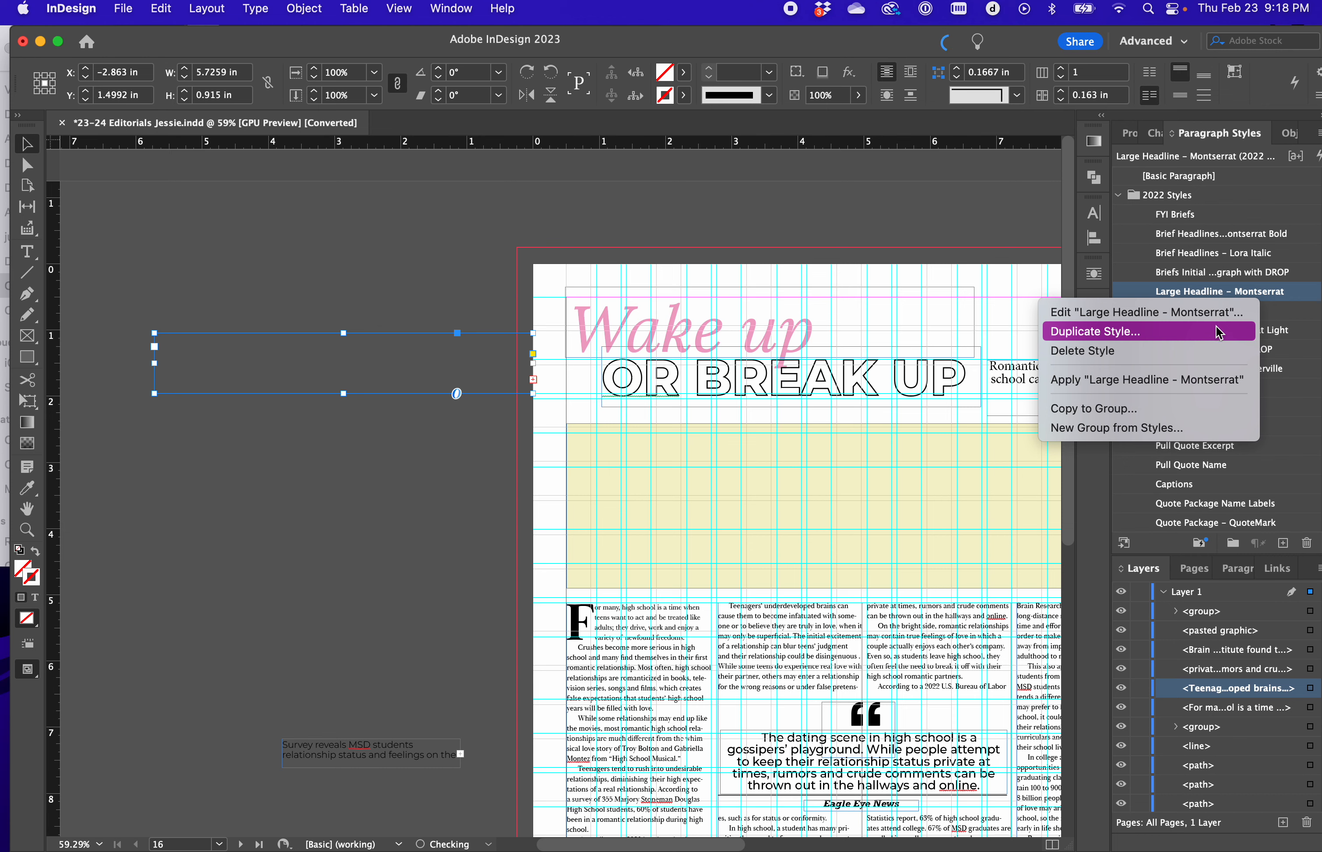
left_click(1215, 380)
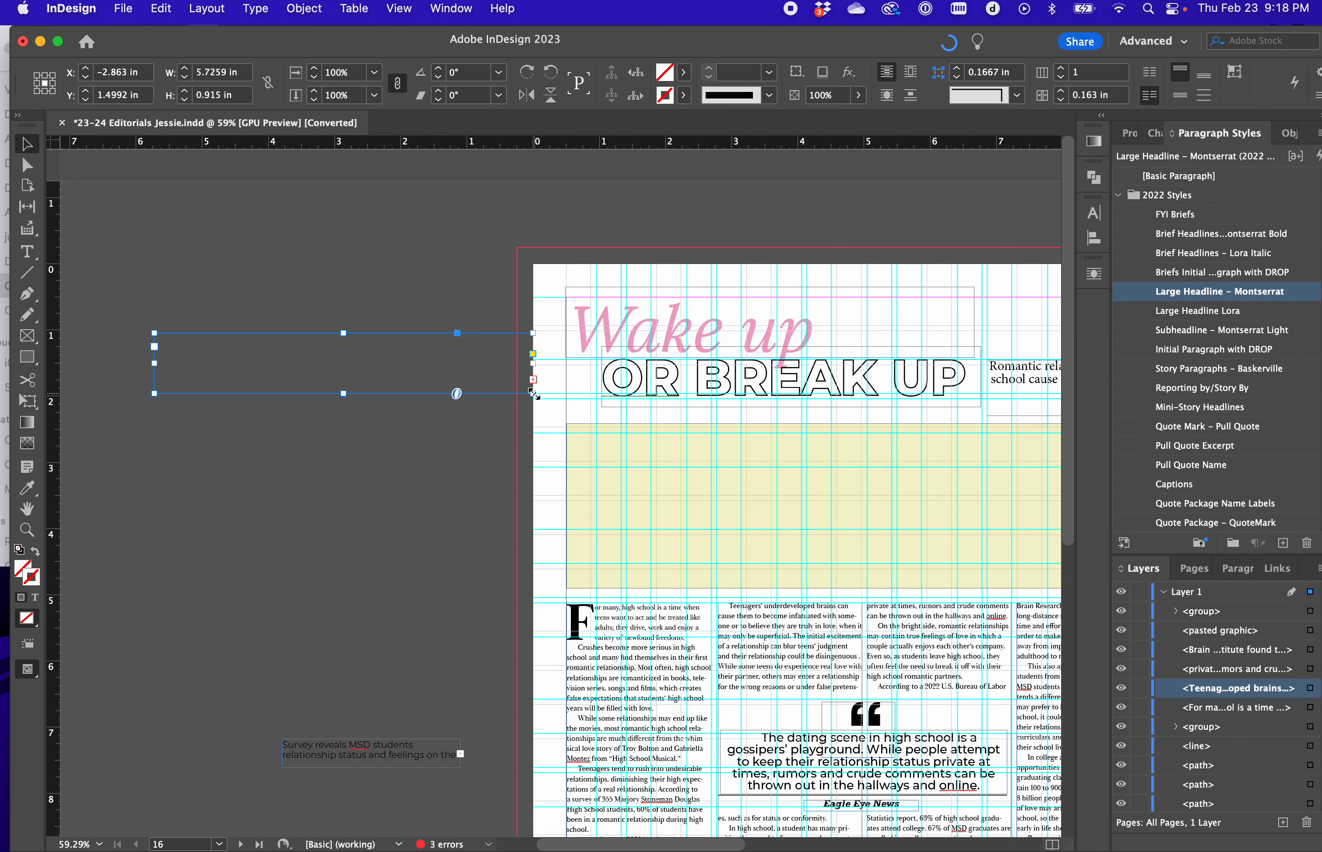
Resize the duplicated headline's frame to fit "OR BREAK UP" on one line and reposition it lower on the pasteboard
left_click_drag(533, 393, 719, 471)
left_click_drag(520, 395, 460, 434)
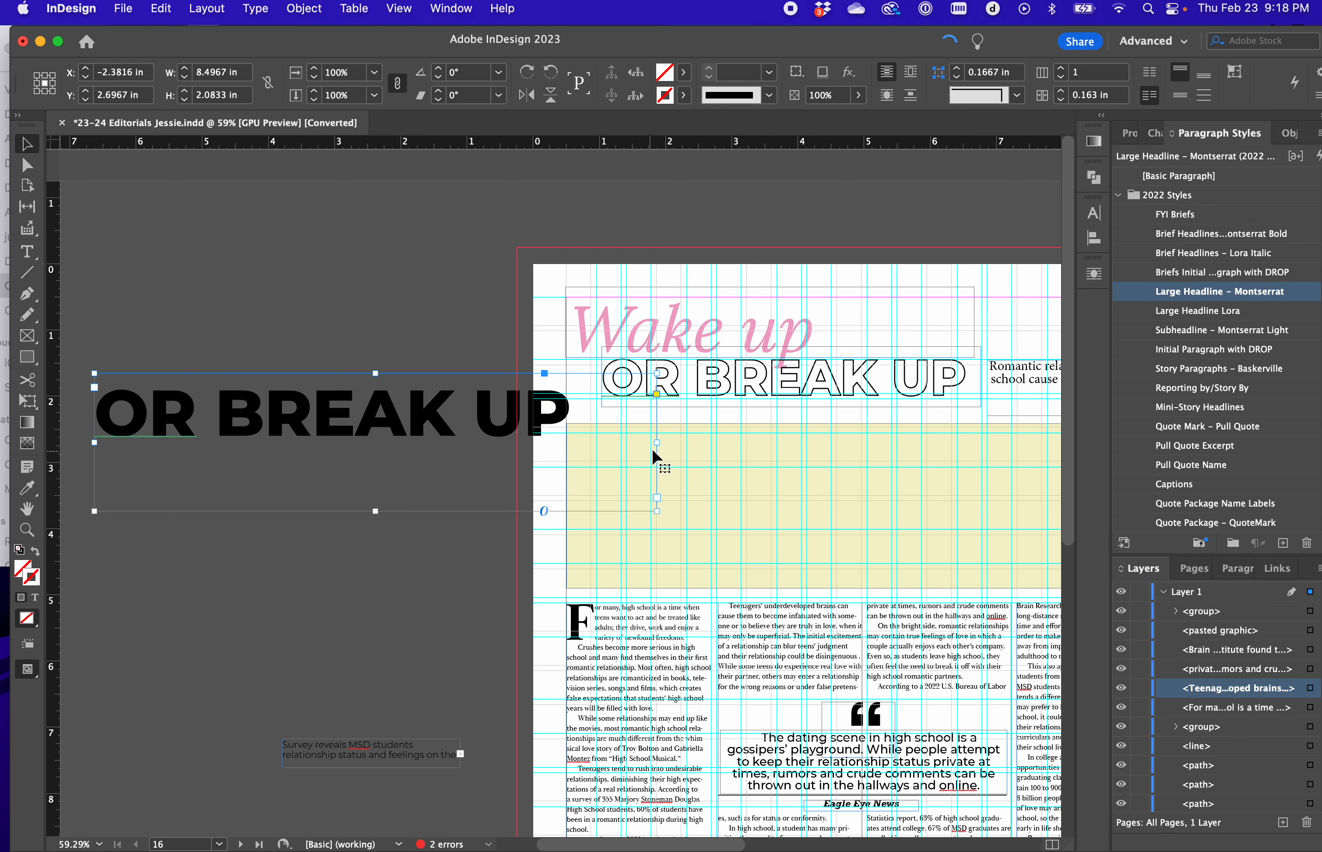
left_click_drag(657, 442, 567, 443)
key("super+z")
left_click_drag(377, 510, 377, 451)
left_click_drag(657, 410, 251, 354)
Try coloring the duplicated "OR BREAK UP" headline text with red sampled from the survey section's hearts
key("t")
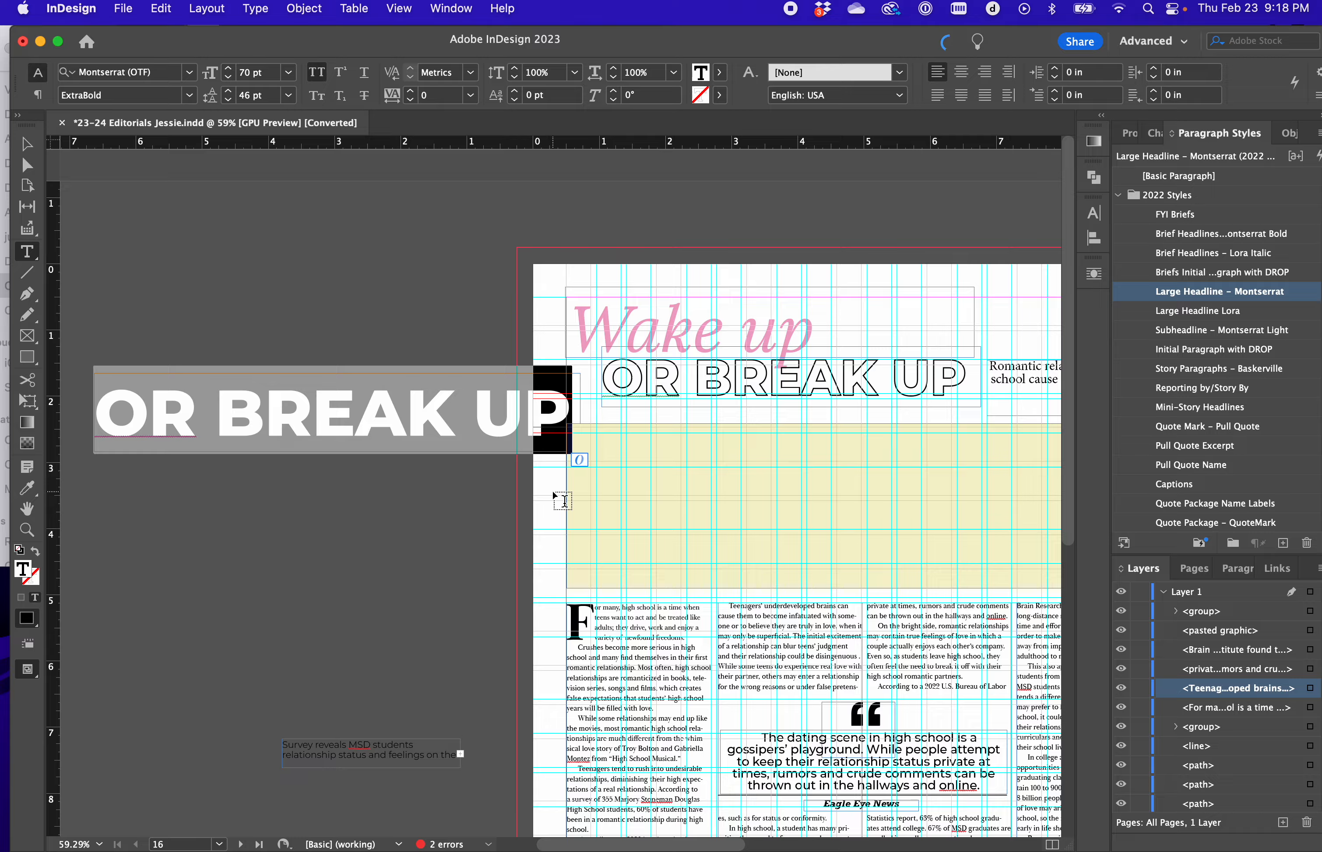
key("super+alt+0")
double_click(21, 574)
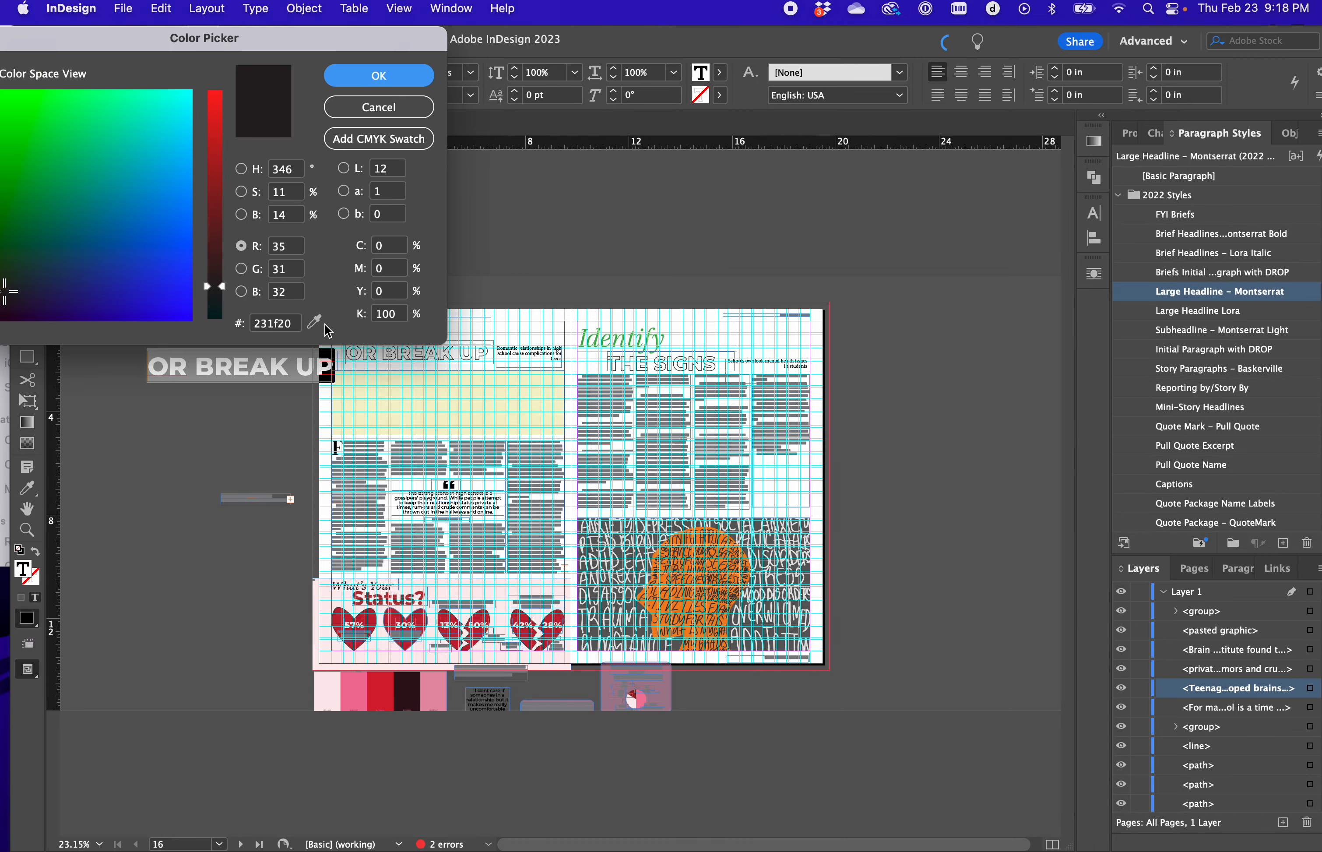
left_click_drag(316, 323, 415, 617)
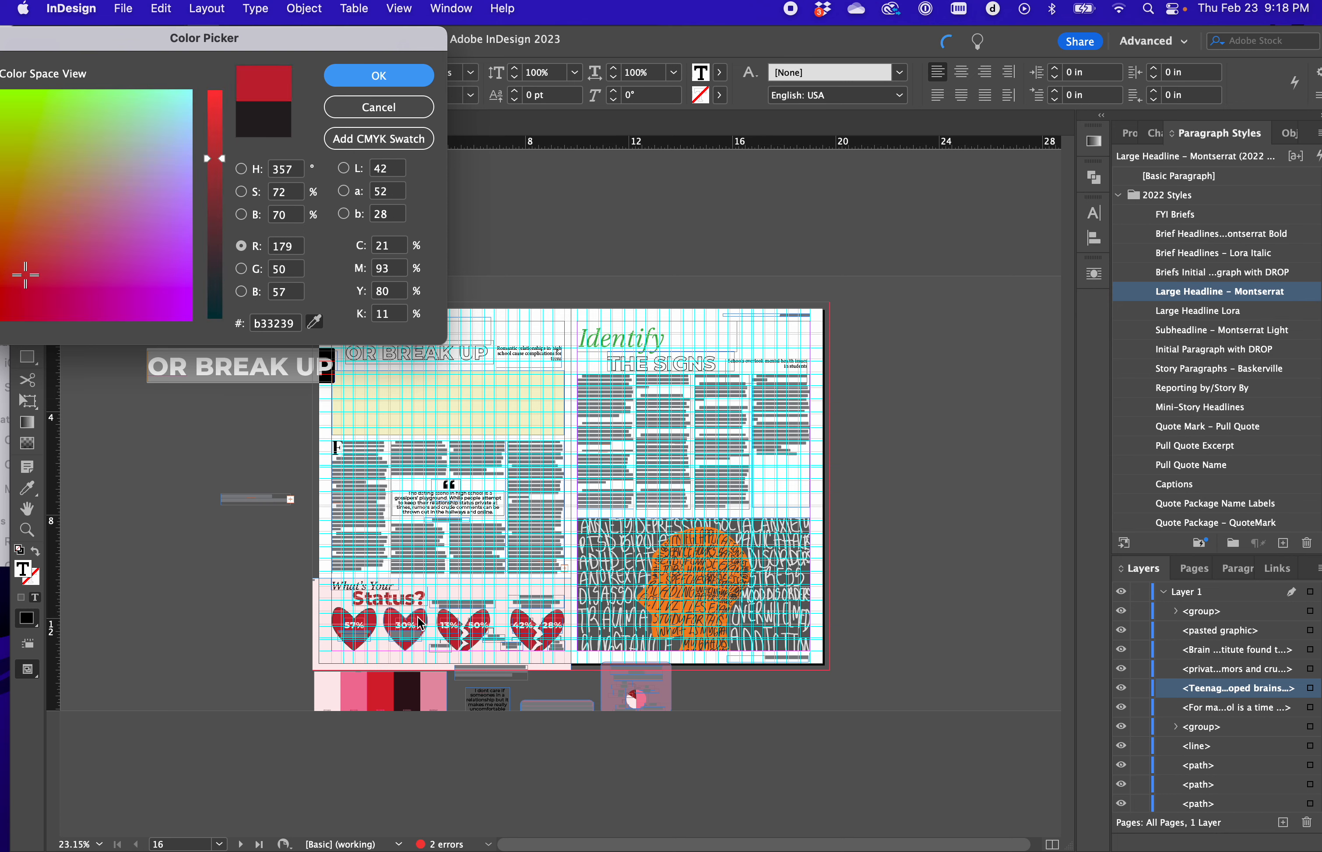
left_click(379, 75)
key("Escape")
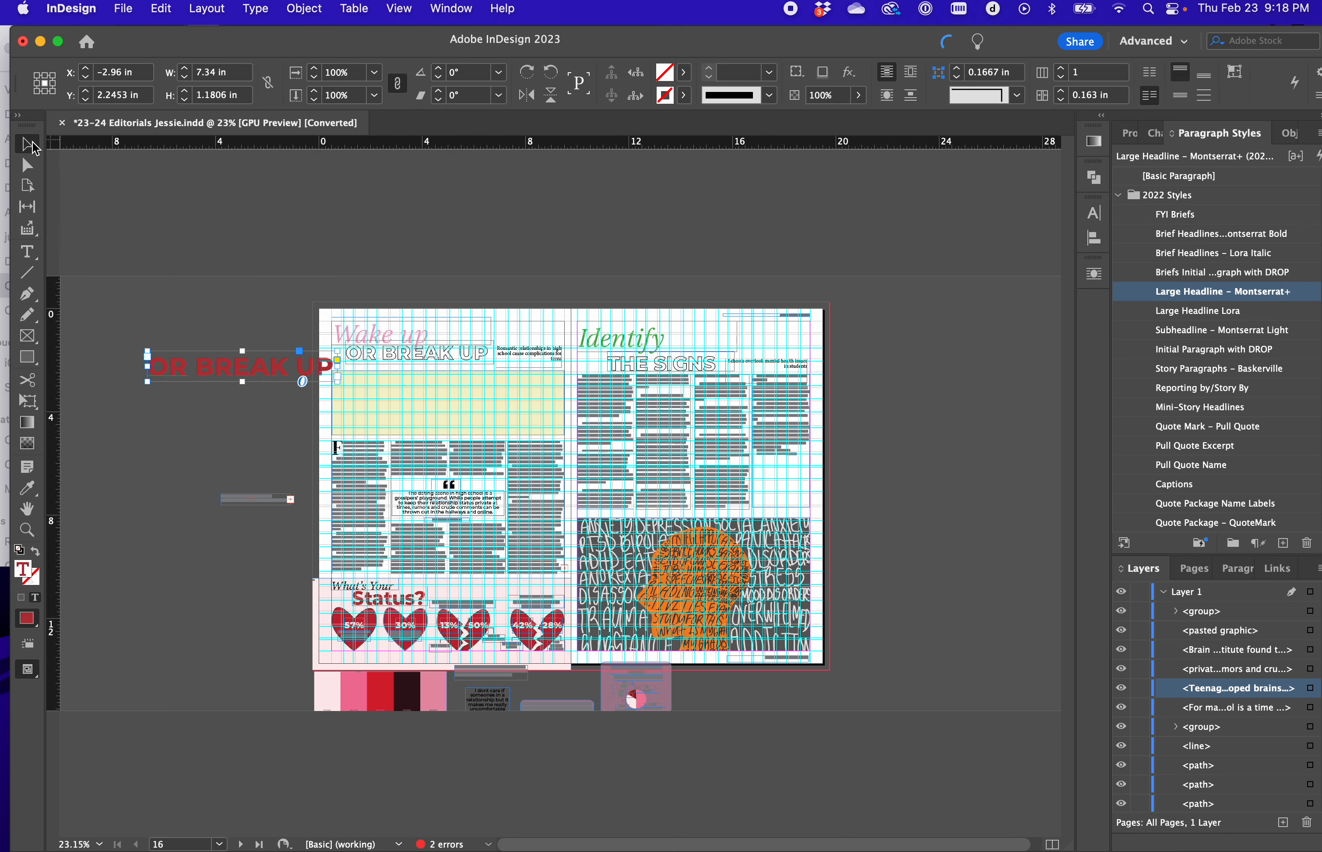
Recolor the duplicated "OR BREAK UP" headline text with the medium pink sampled from the palette strip below the page
scroll(307, 282, "up", 1)
key("t")
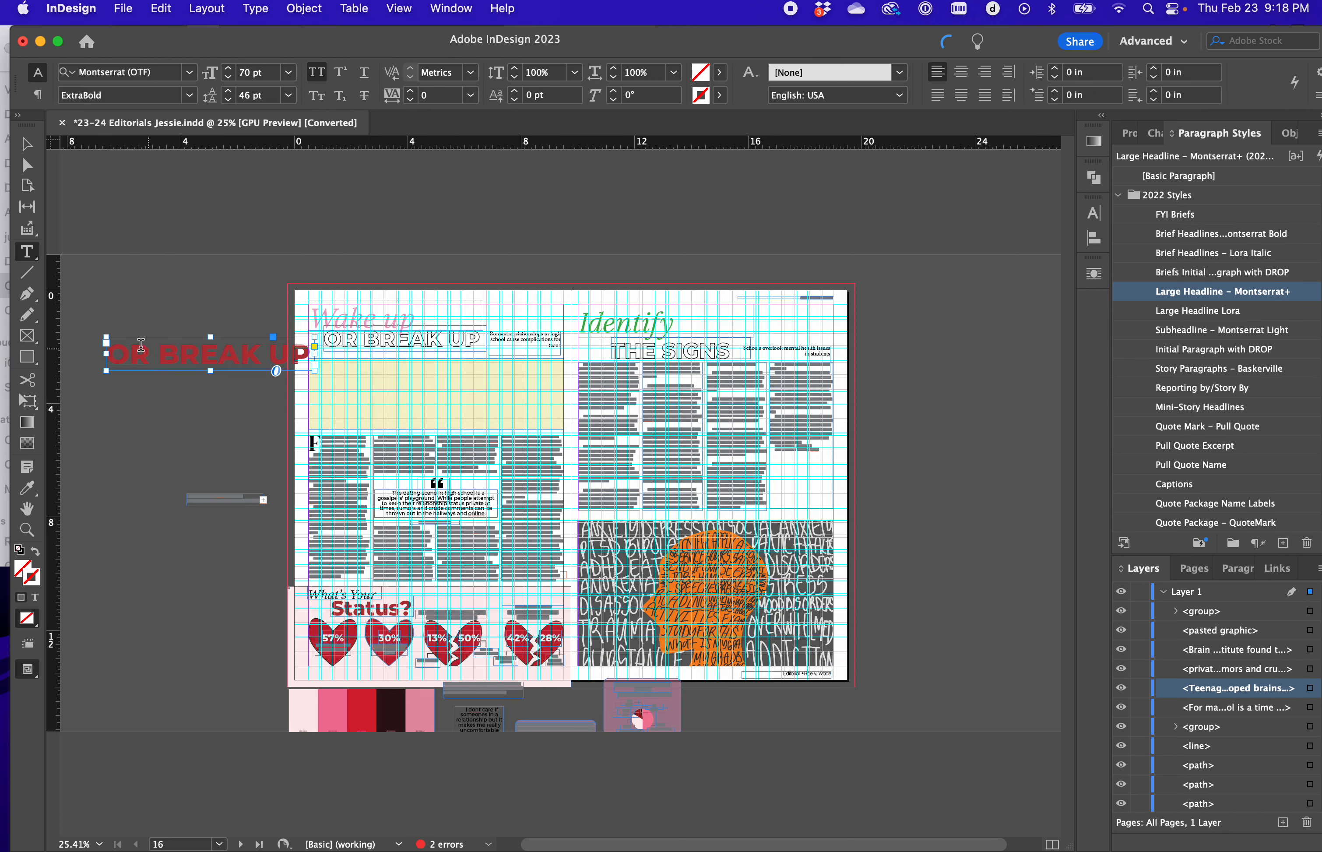
triple_click(114, 349)
double_click(24, 576)
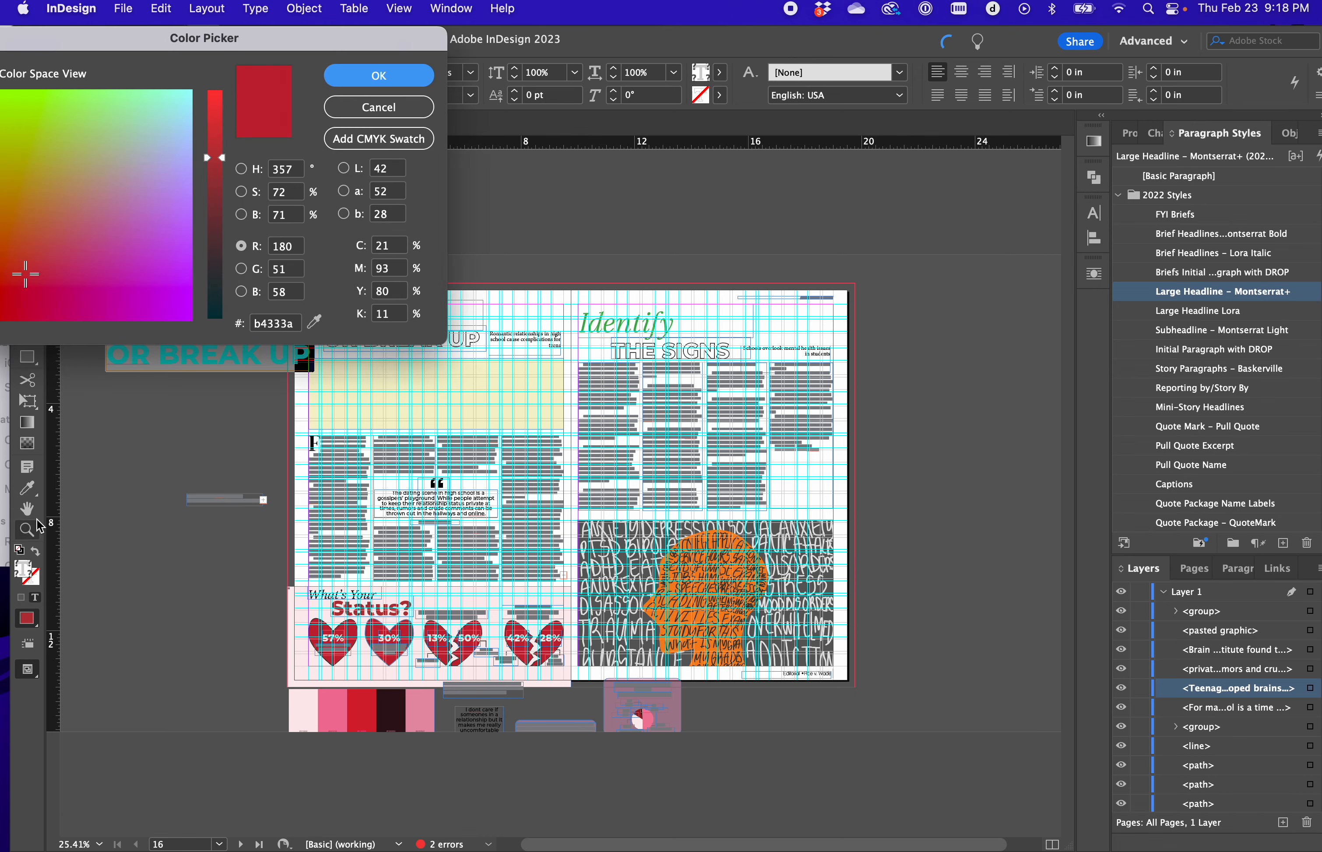
left_click(315, 323)
left_click(335, 709)
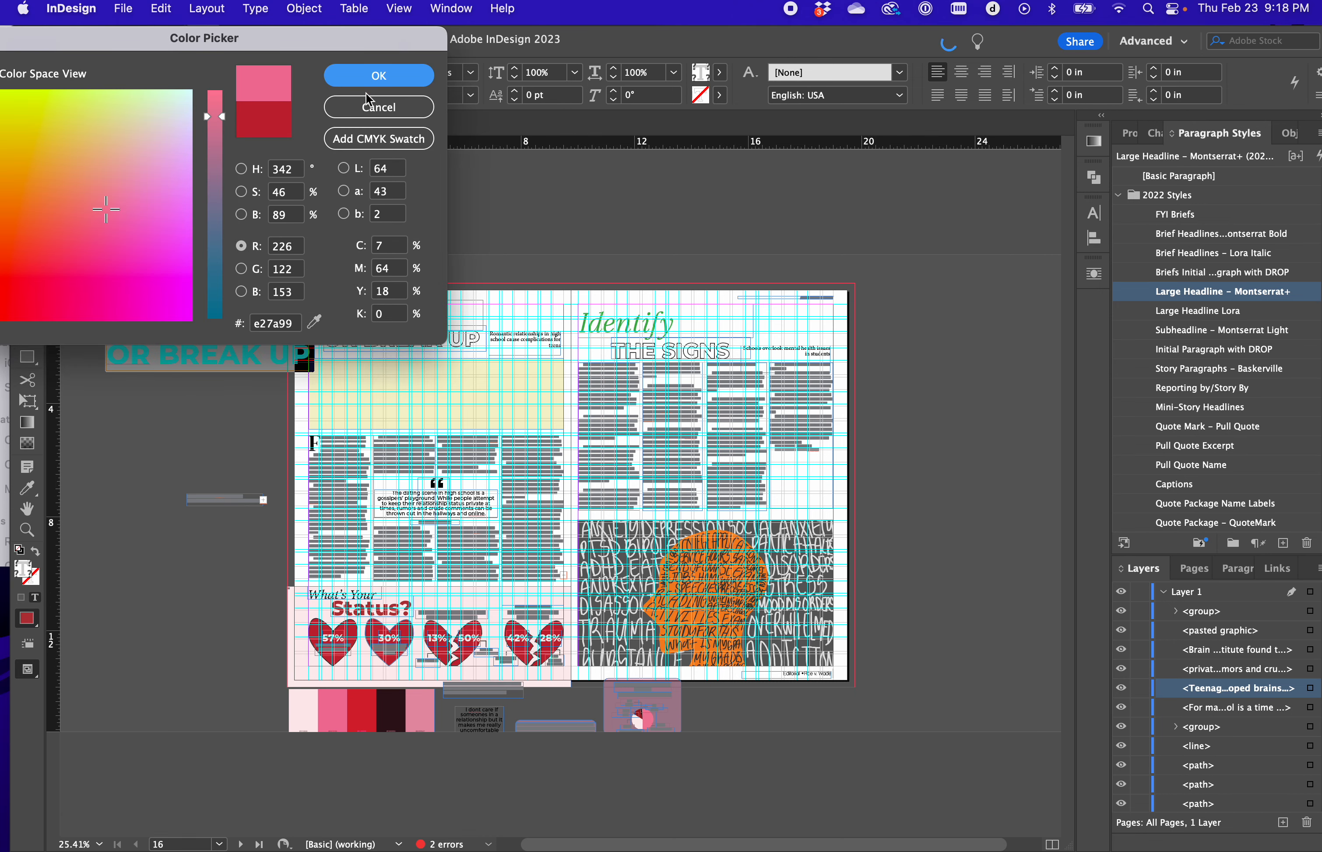
left_click(362, 79)
left_click(27, 143)
Reapply the Large Headline Lora paragraph style to the "Wake up" headline and clear its overrides
scroll(379, 414, "up", 3)
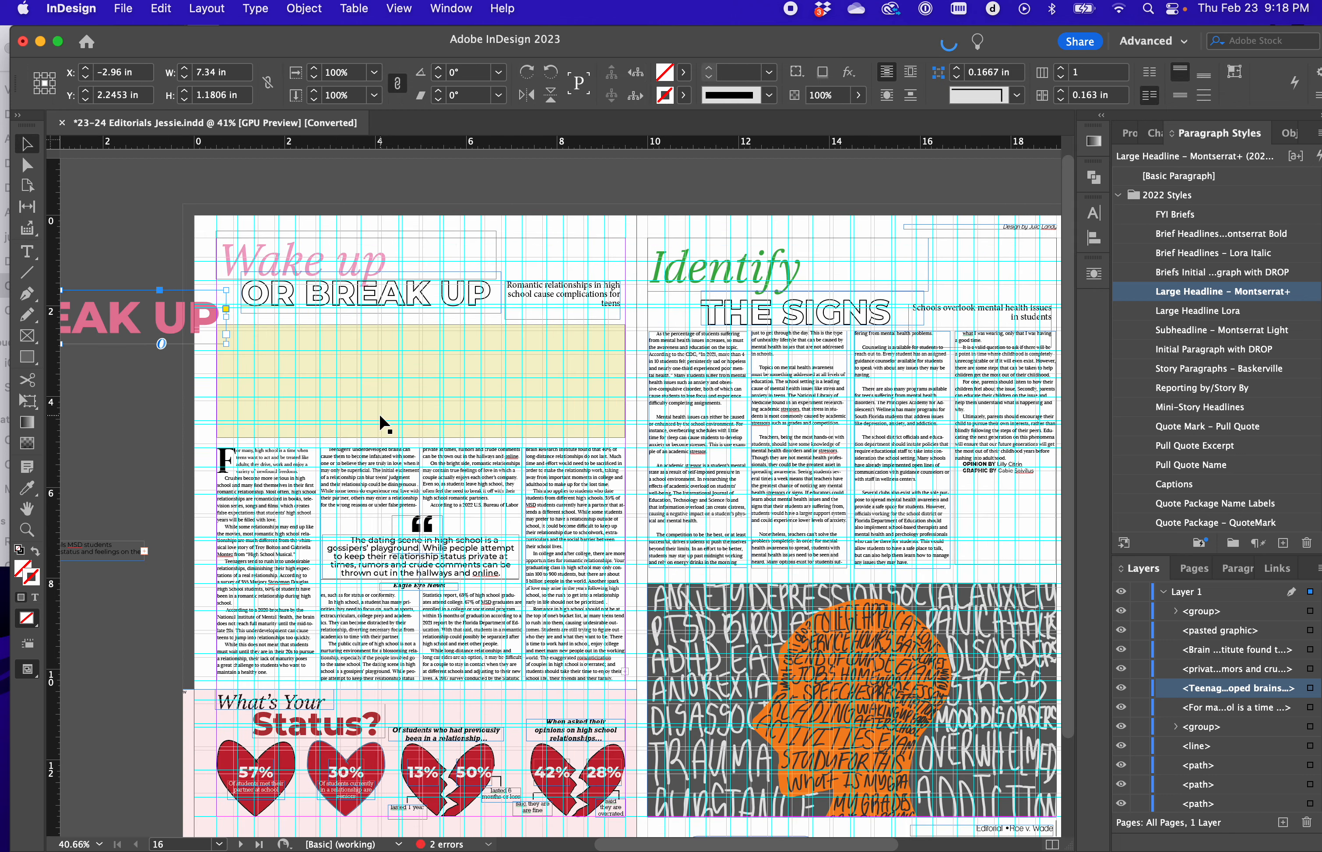
double_click(316, 260)
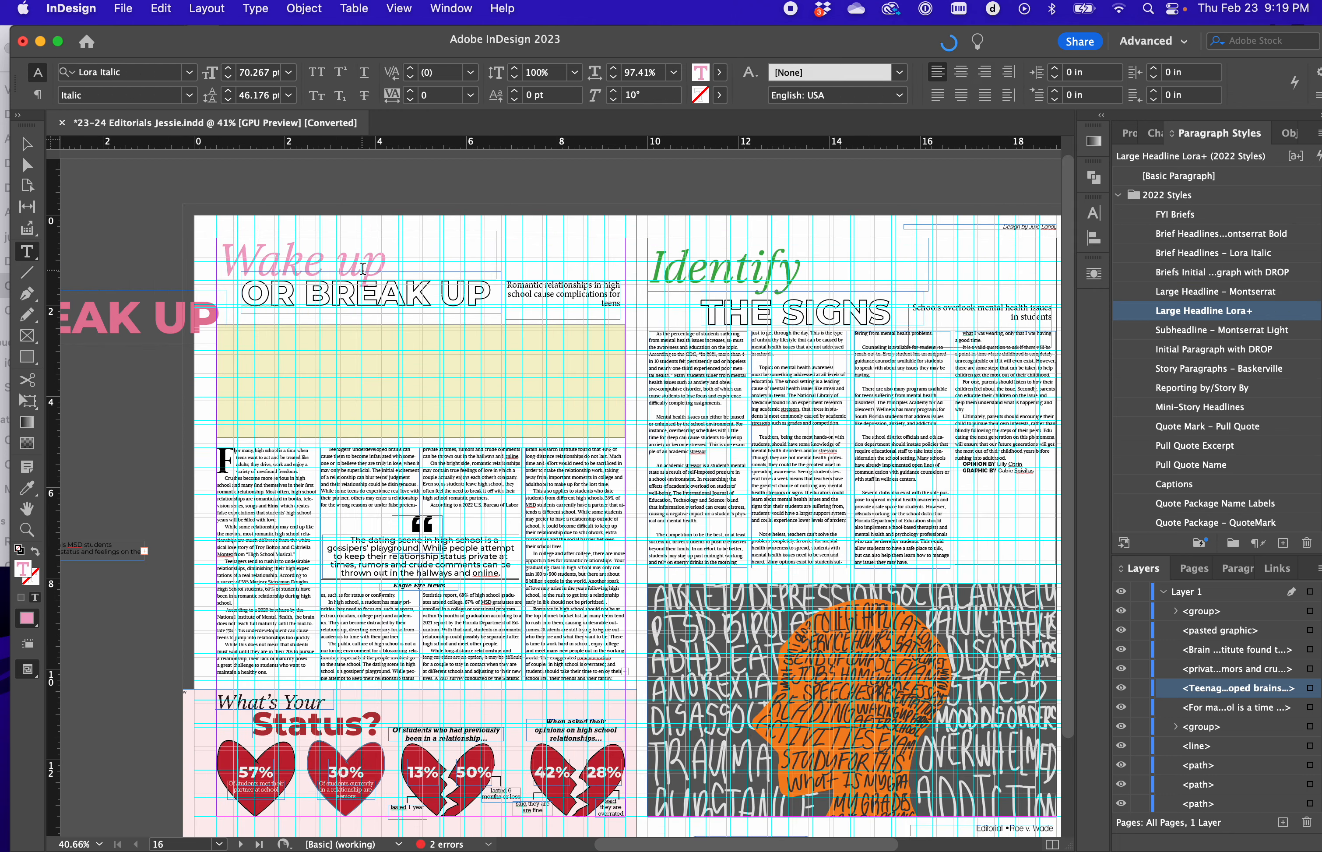
left_click_drag(363, 269, 2, 224)
left_click(1244, 293)
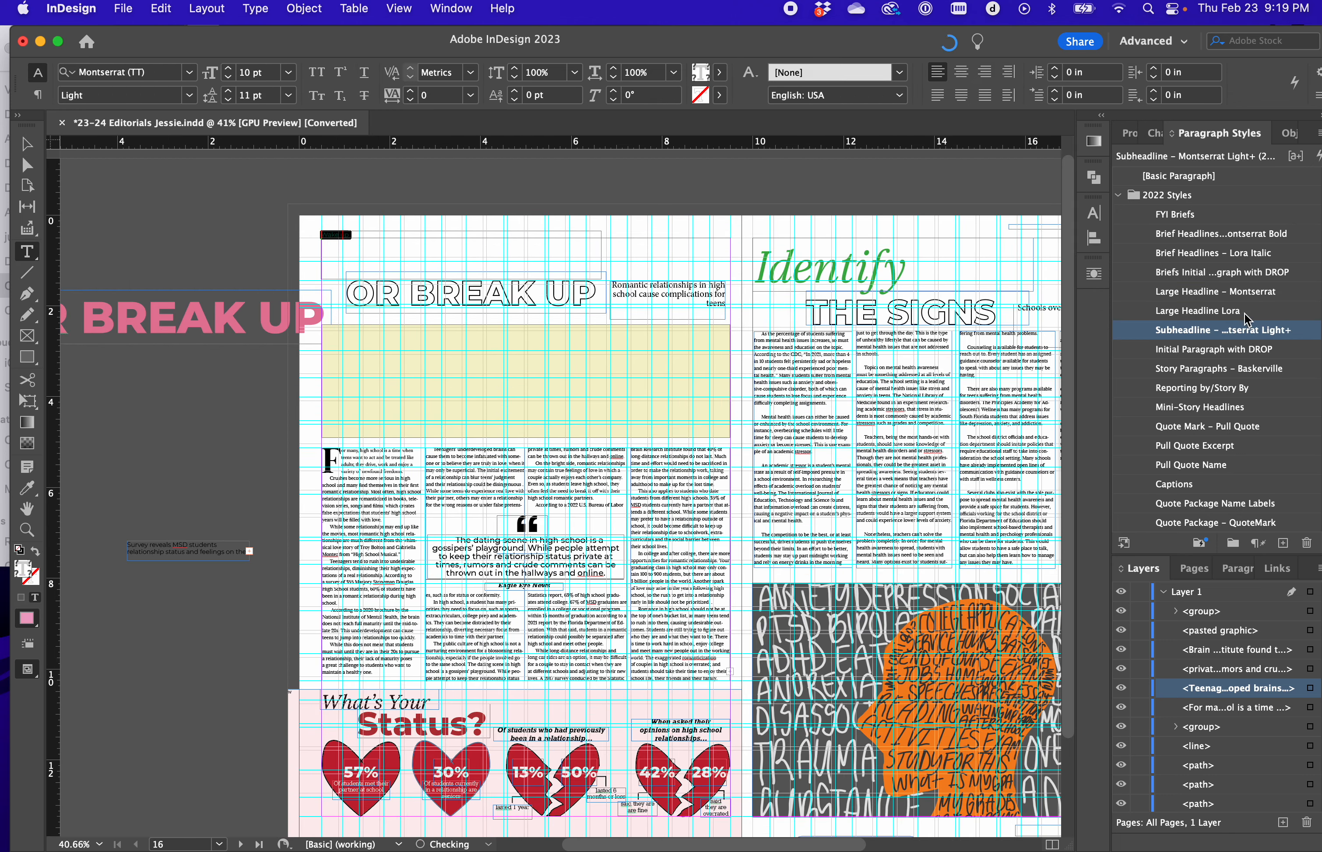
left_click(1244, 272)
left_click(1203, 311)
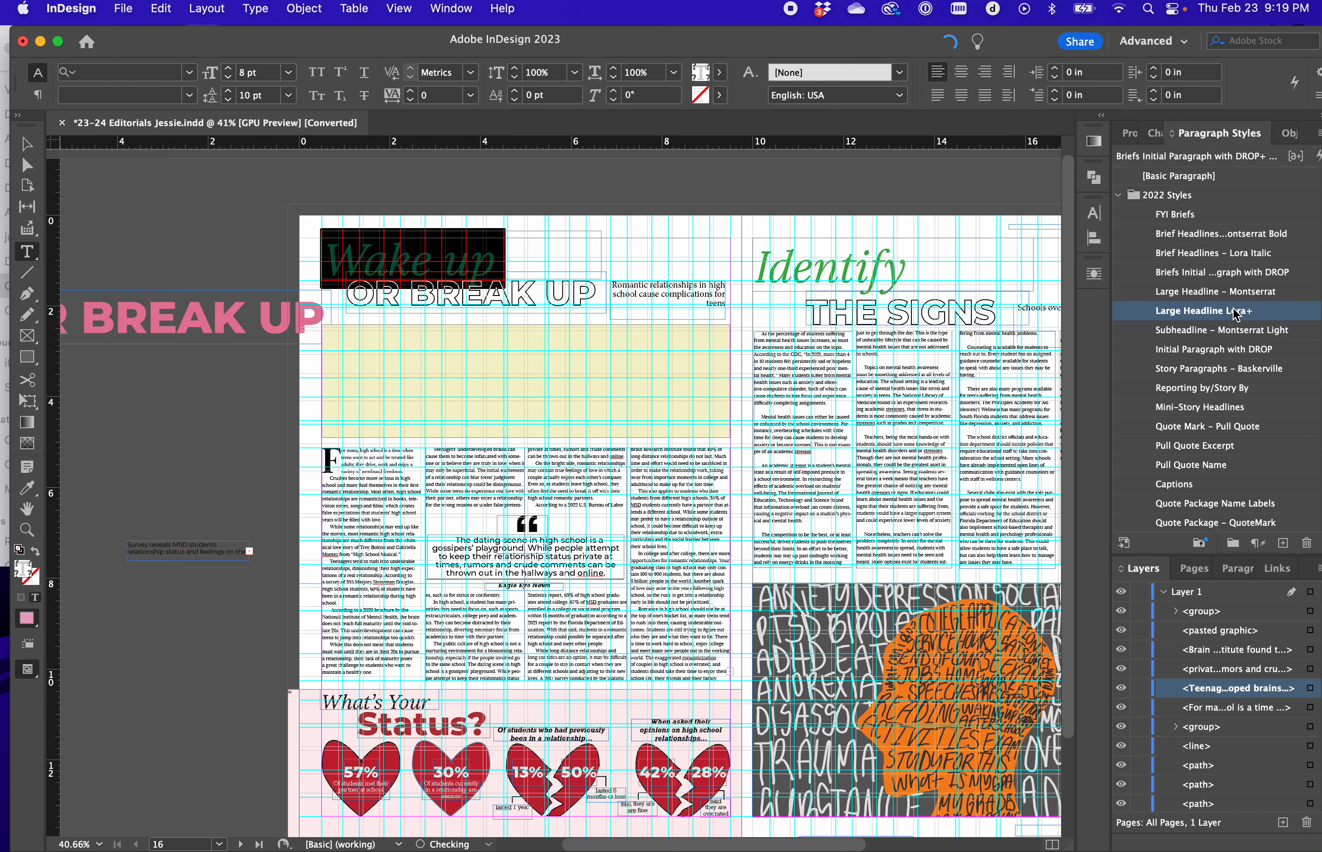
right_click(1259, 317)
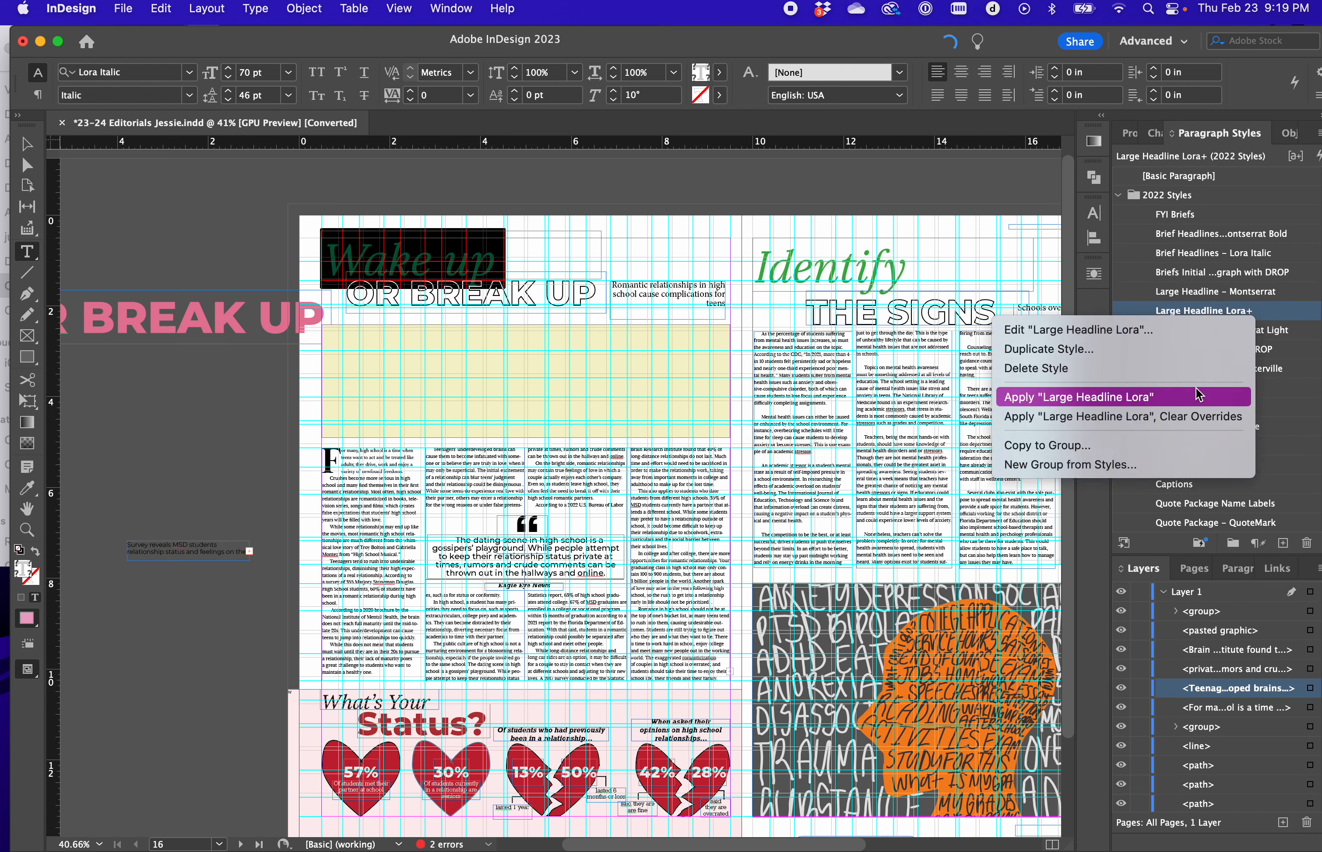
left_click(1211, 419)
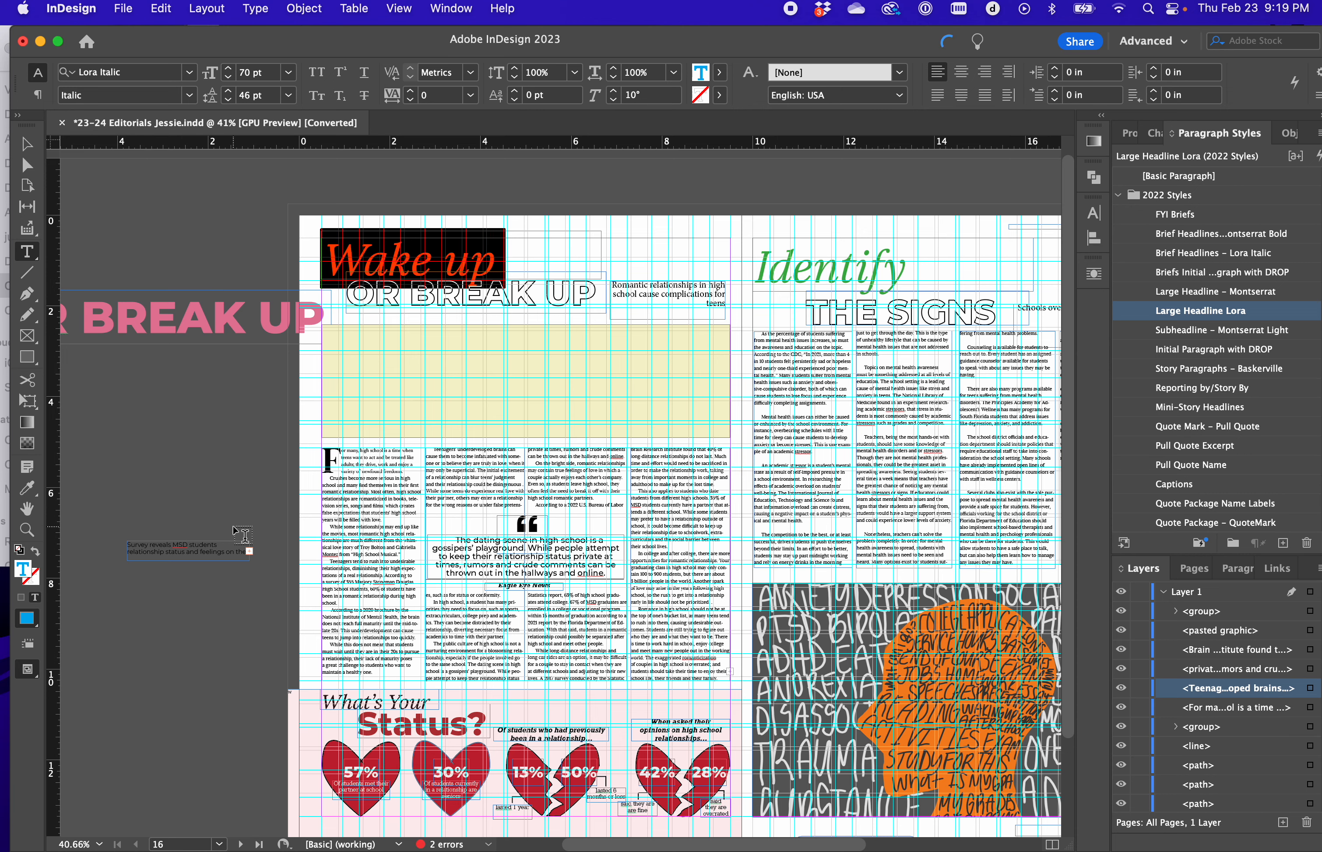
Recolour the selected "Wake up" headline text black
scroll(241, 536, "down", 4)
double_click(21, 567)
left_click(315, 322)
left_click(465, 772)
left_click(378, 76)
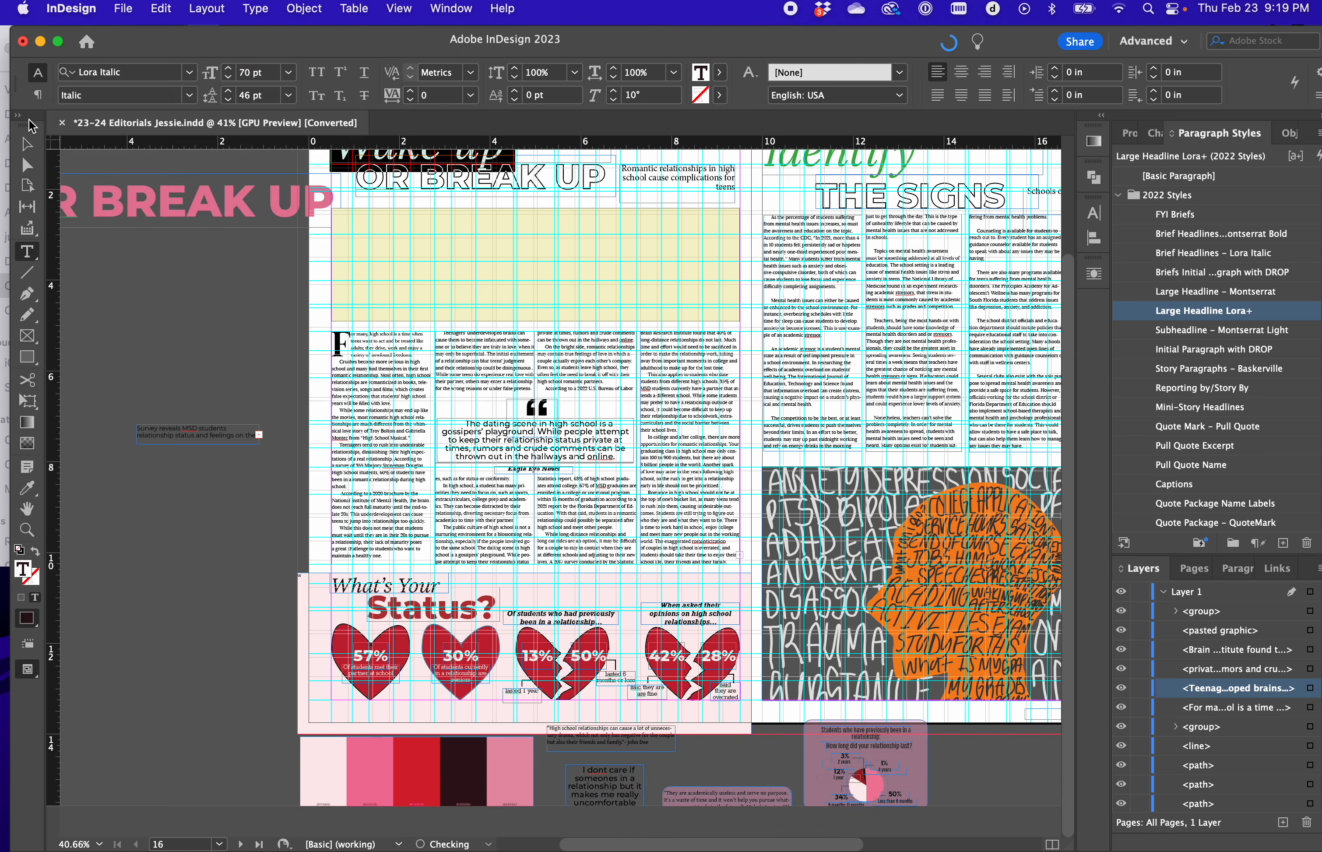
key("Escape")
Delete the outlined "OR BREAK UP" headline below "Wake up"
scroll(386, 258, "up", 2)
left_click(514, 225)
key("Delete")
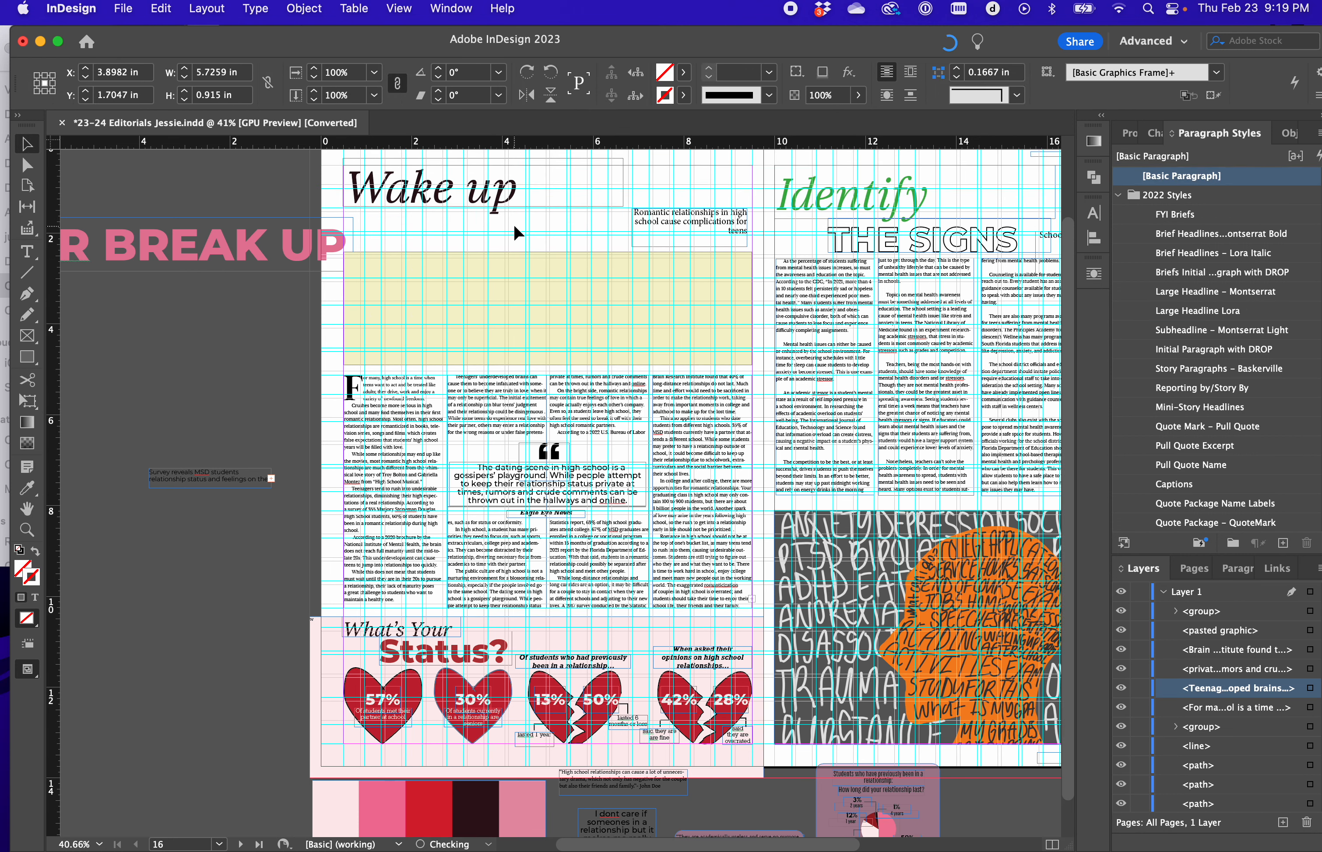
Apply the Subheadline - Montserrat Light paragraph style to the "Romantic relationships in high school" text and park its frame above the page
left_click_drag(699, 222, 742, 183)
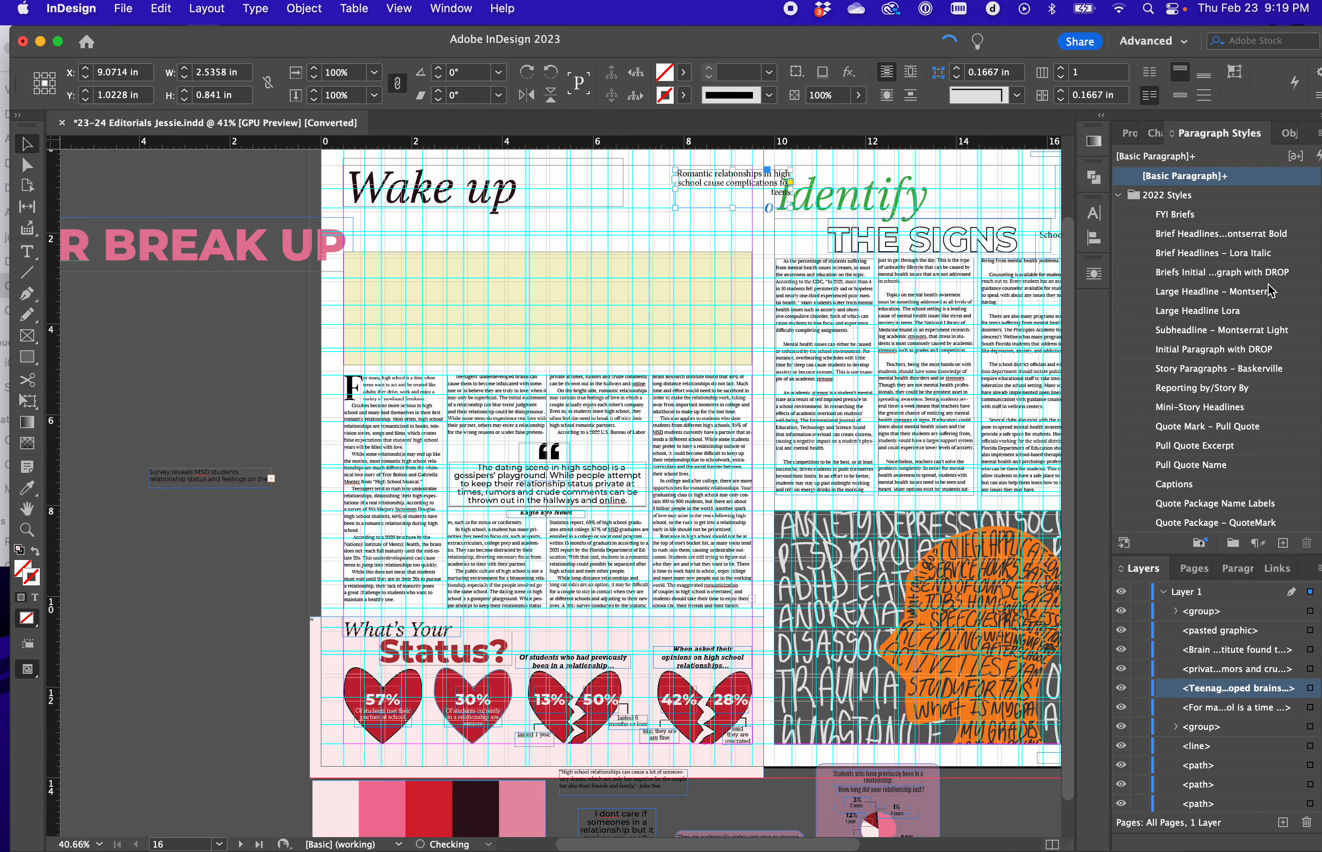
left_click(1231, 331)
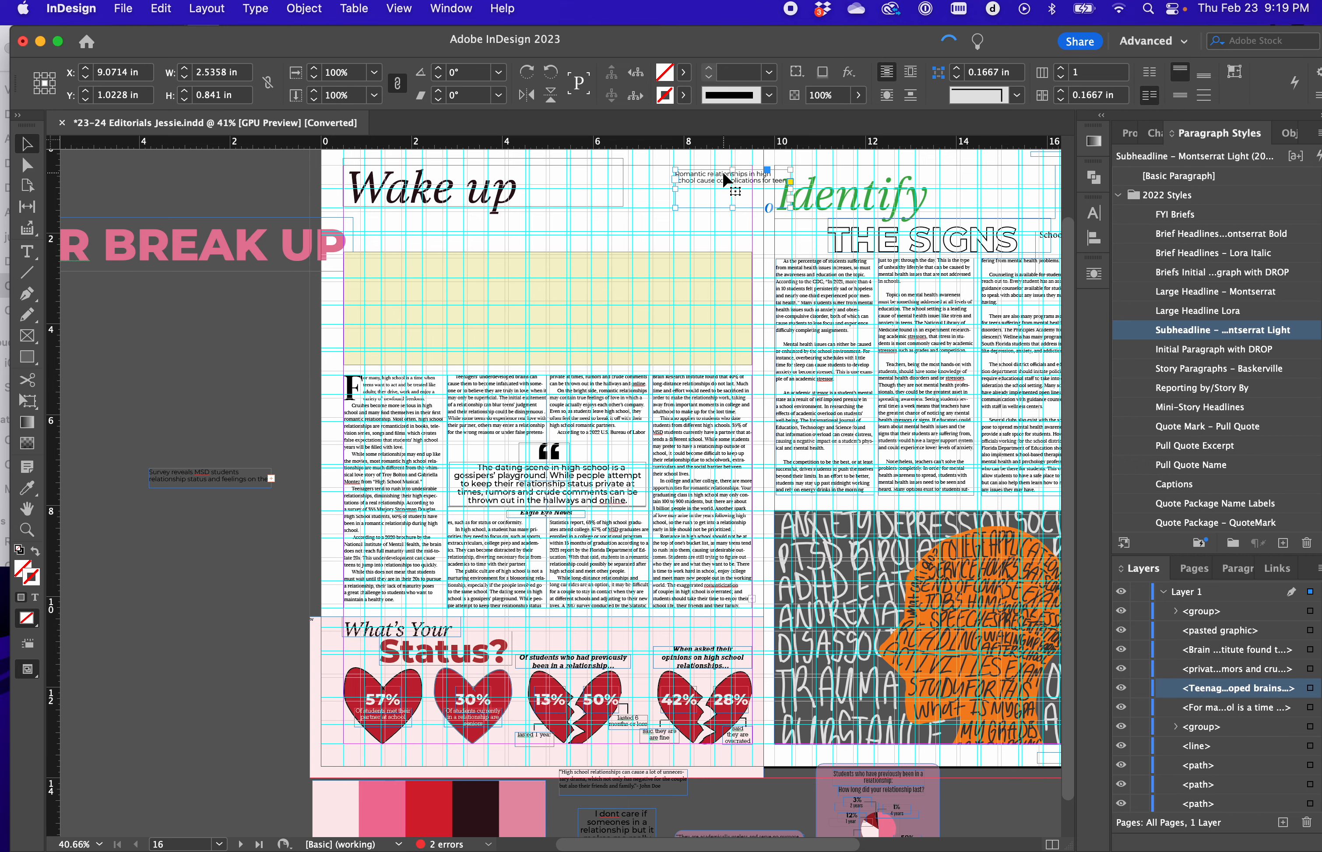
right_click(1163, 336)
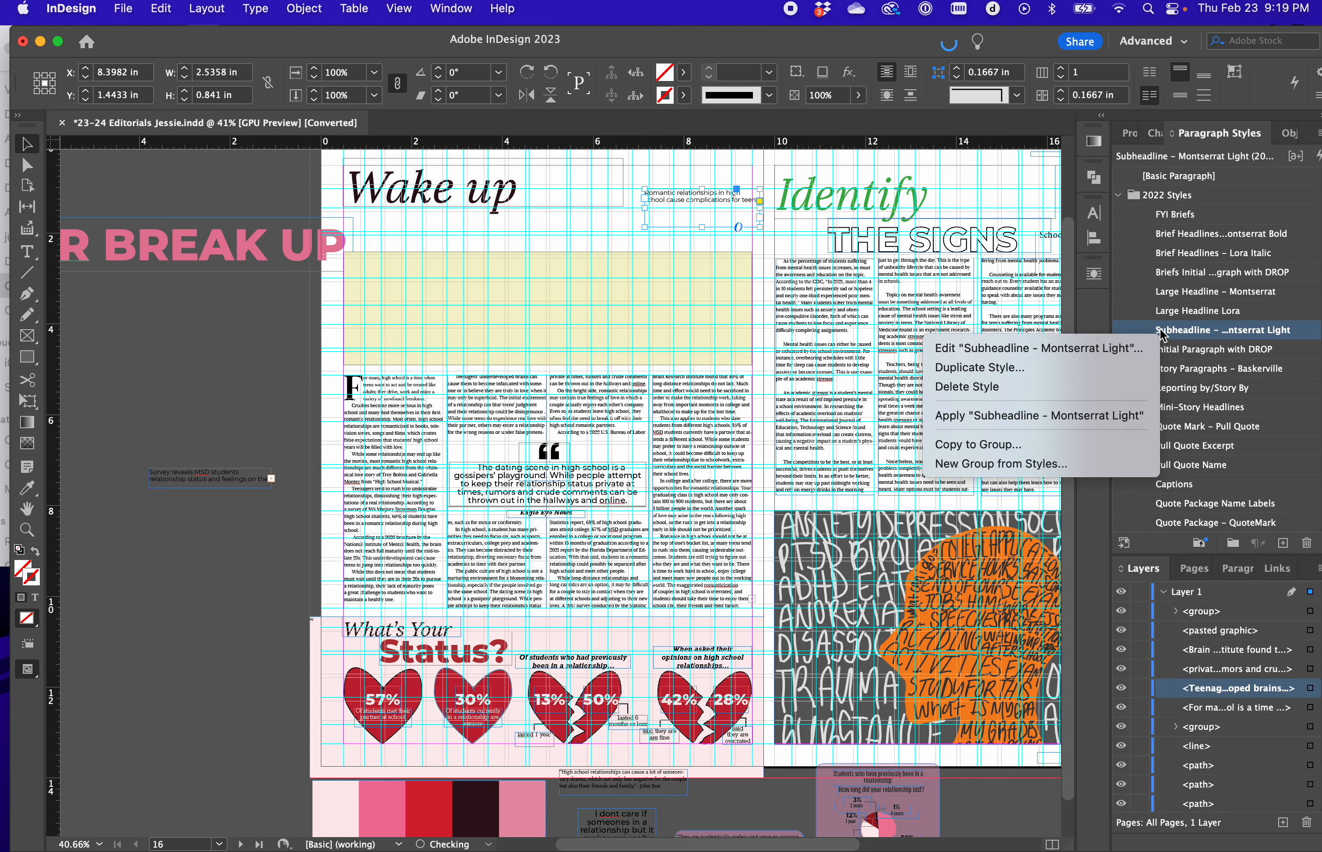
left_click(689, 259)
scroll(687, 256, "up", 4)
left_click_drag(695, 286, 694, 186)
Move the pink "OR BREAK UP" headline onto the page under "Wake up" and fit it to the yellow box's width
left_click(202, 299)
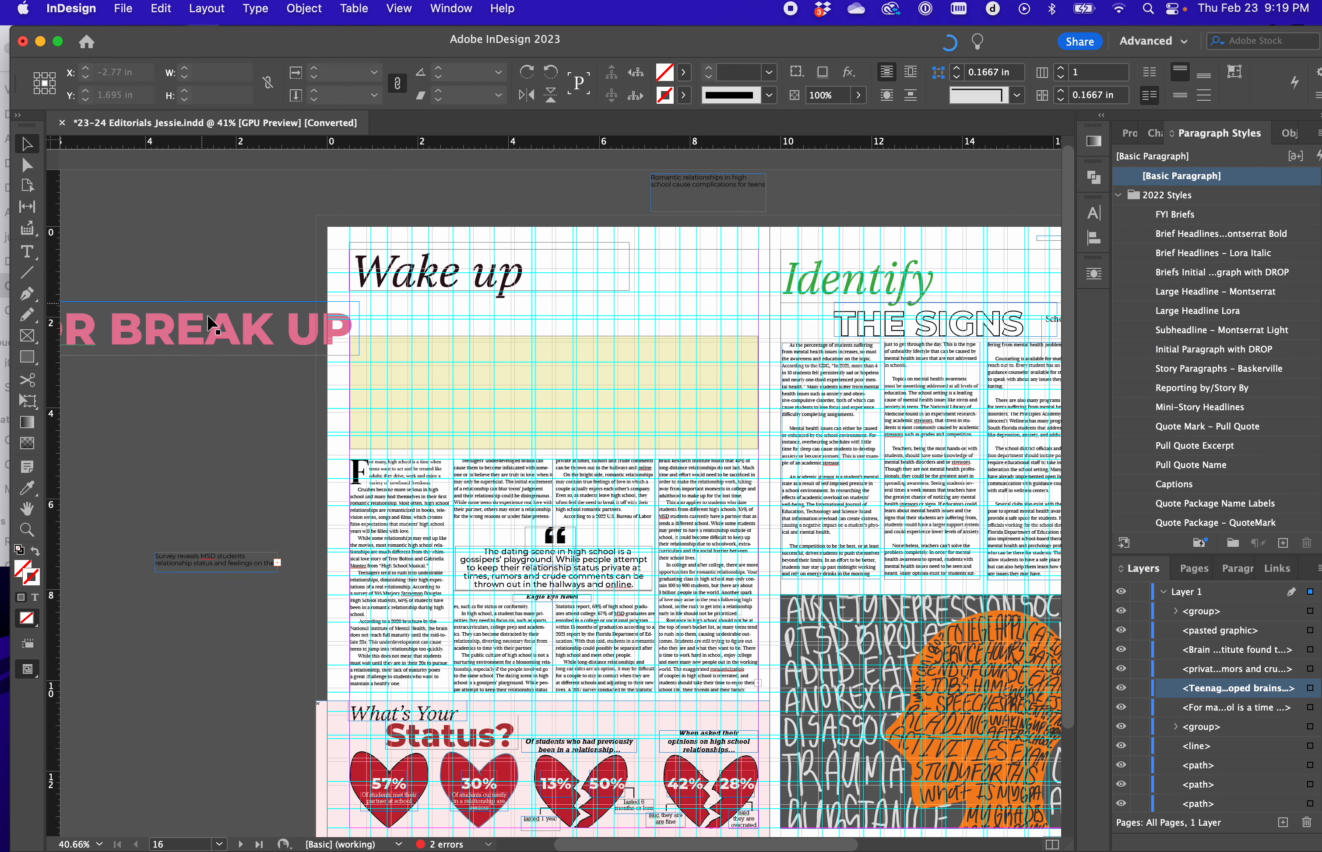
left_click_drag(211, 325, 502, 315)
scroll(547, 308, "up", 2)
left_click_drag(752, 310, 864, 307)
Remove the word "OR" from the pink headline so it reads "BREAK UP"
double_click(423, 322)
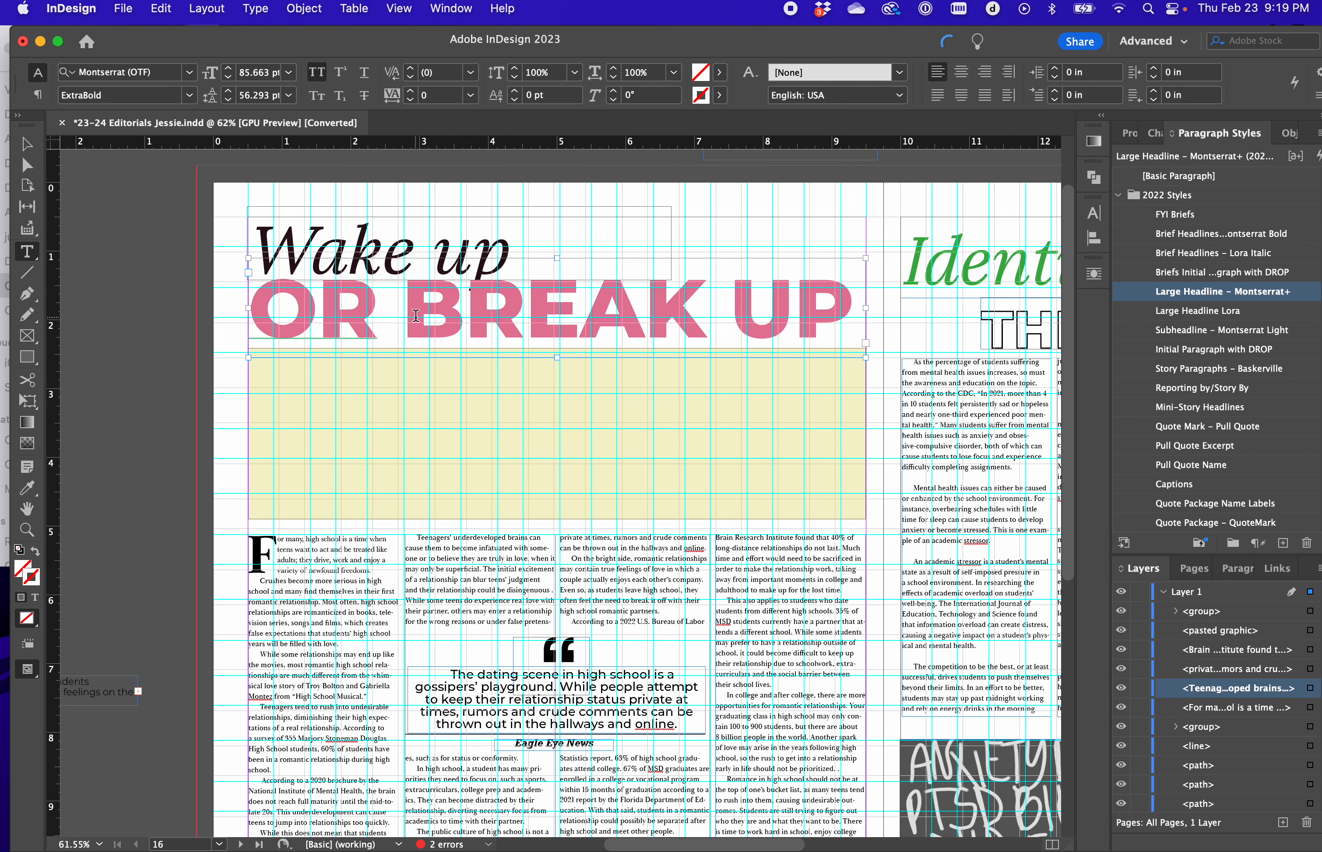
left_click_drag(415, 316, 85, 276)
key("BackSpace")
left_click(528, 257)
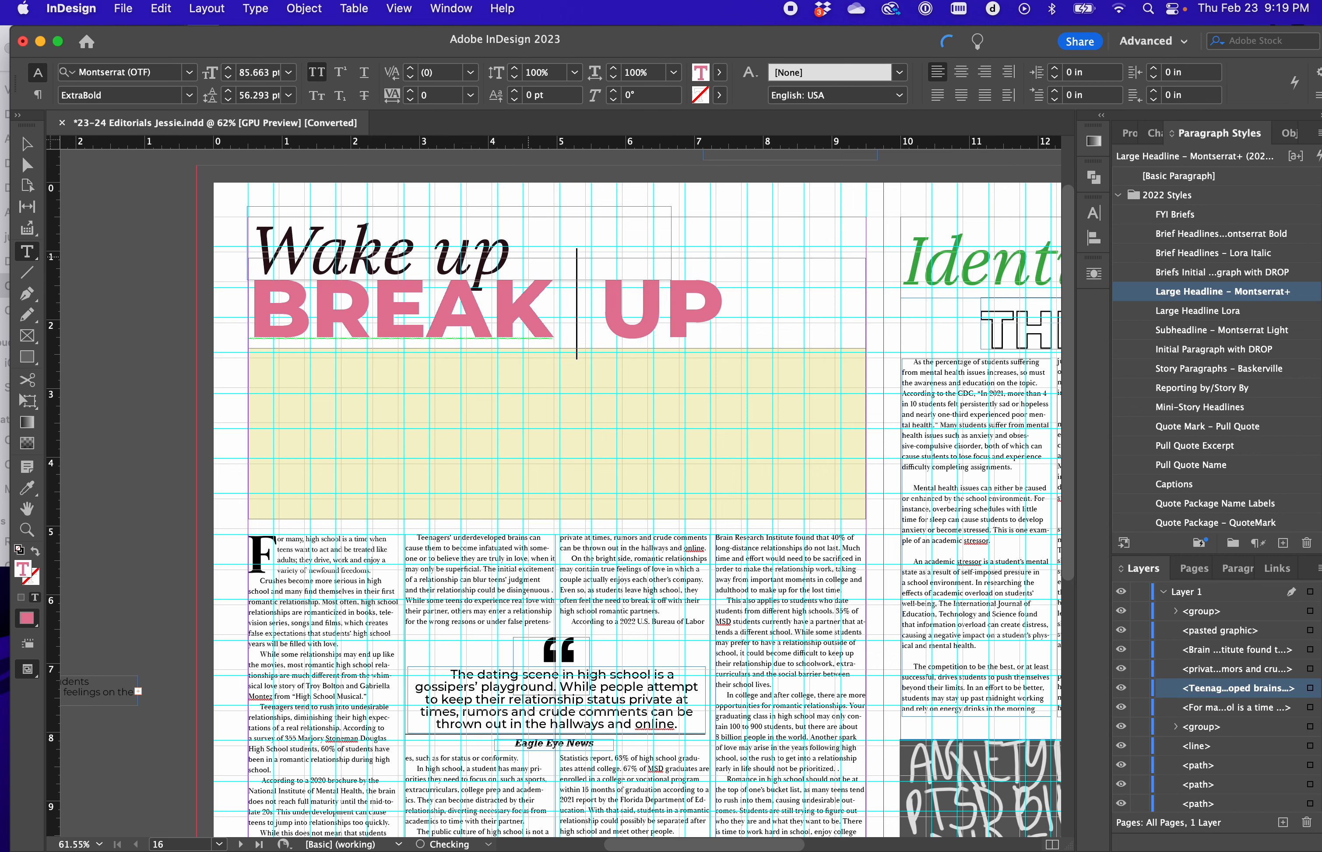
type("OR")
key("super+z")
Add "or" to the end of the italic headline so it reads "Wake up or"
double_click(485, 237)
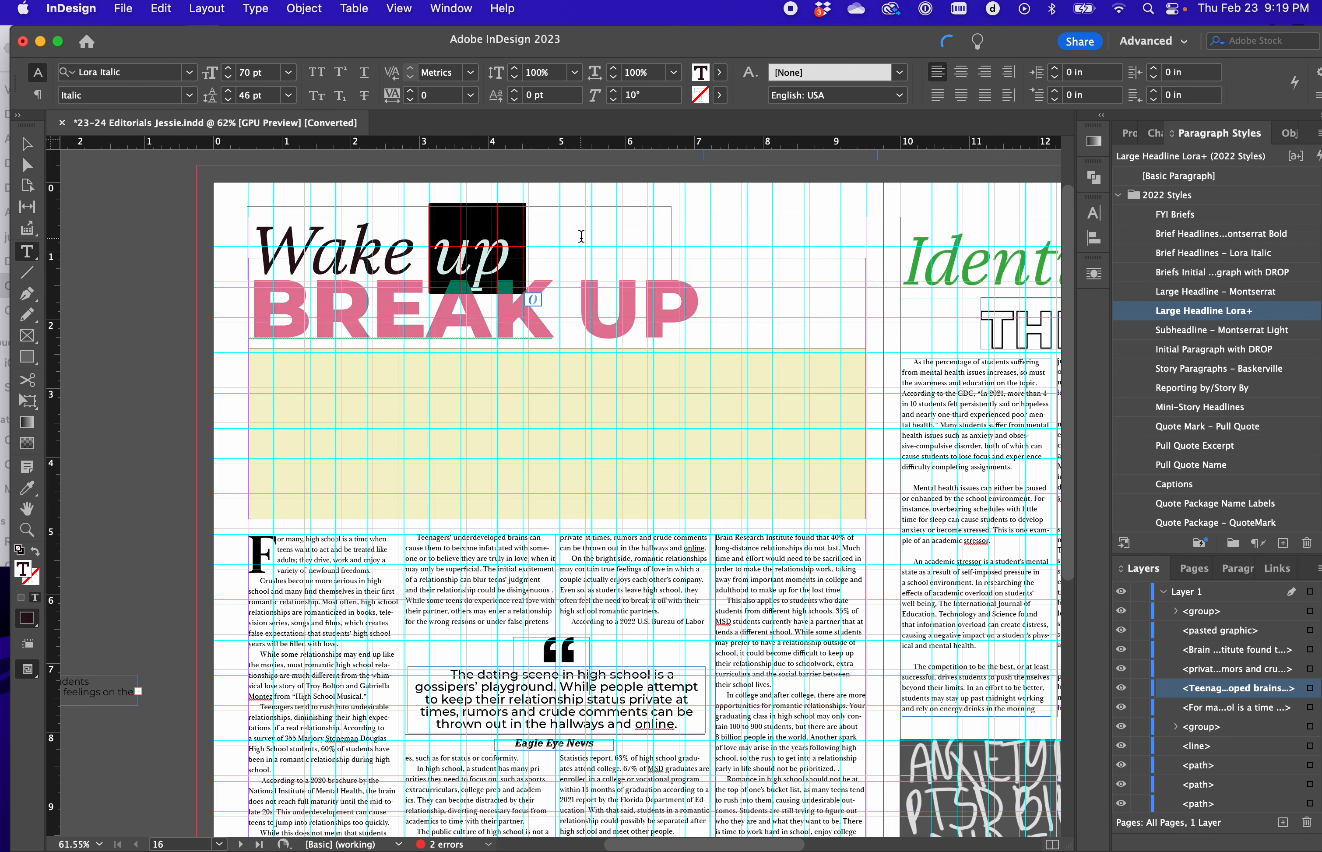
key("Right")
type("or")
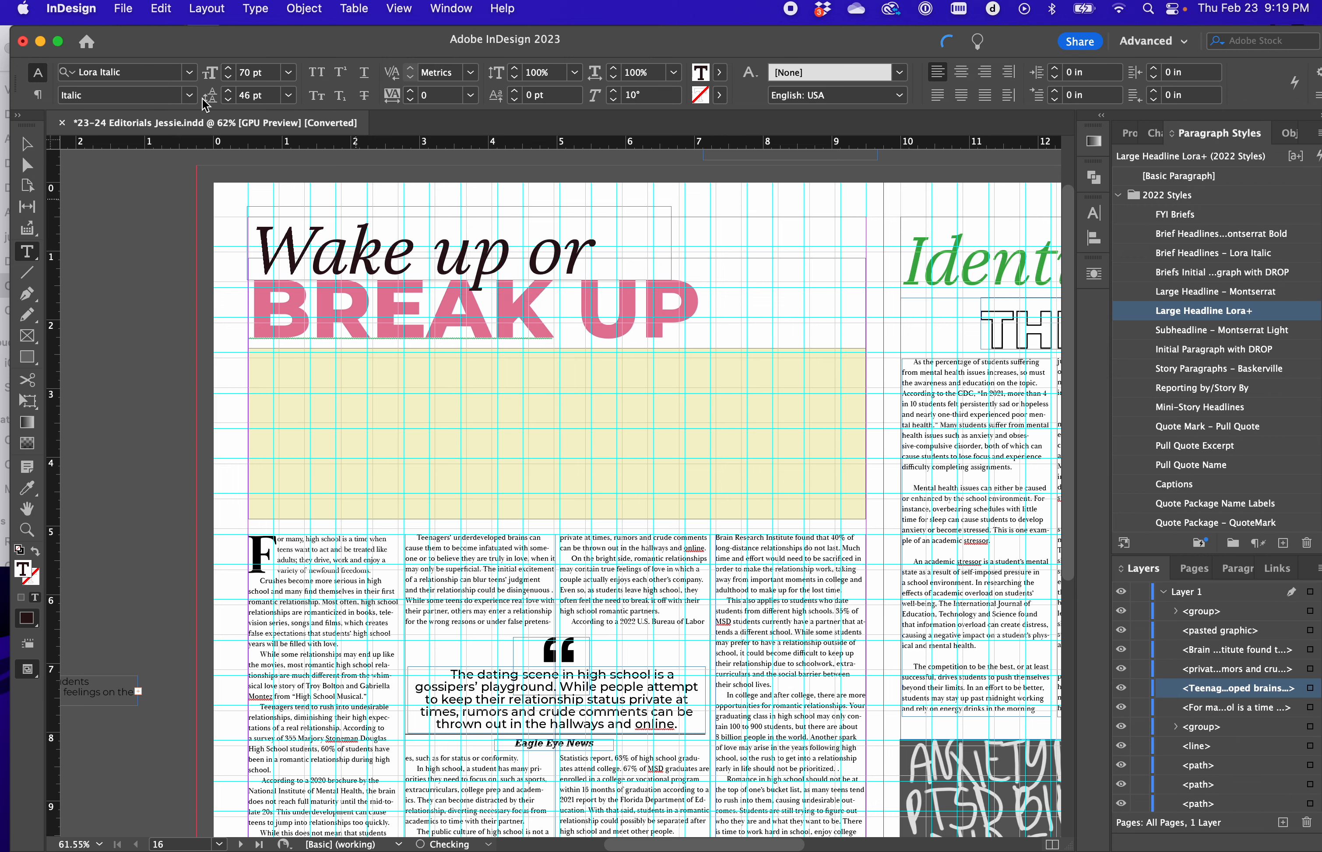
key("Escape")
Enlarge the pink "BREAK UP" headline to about 113 pt so the words span the yellow box's width
left_click(666, 323)
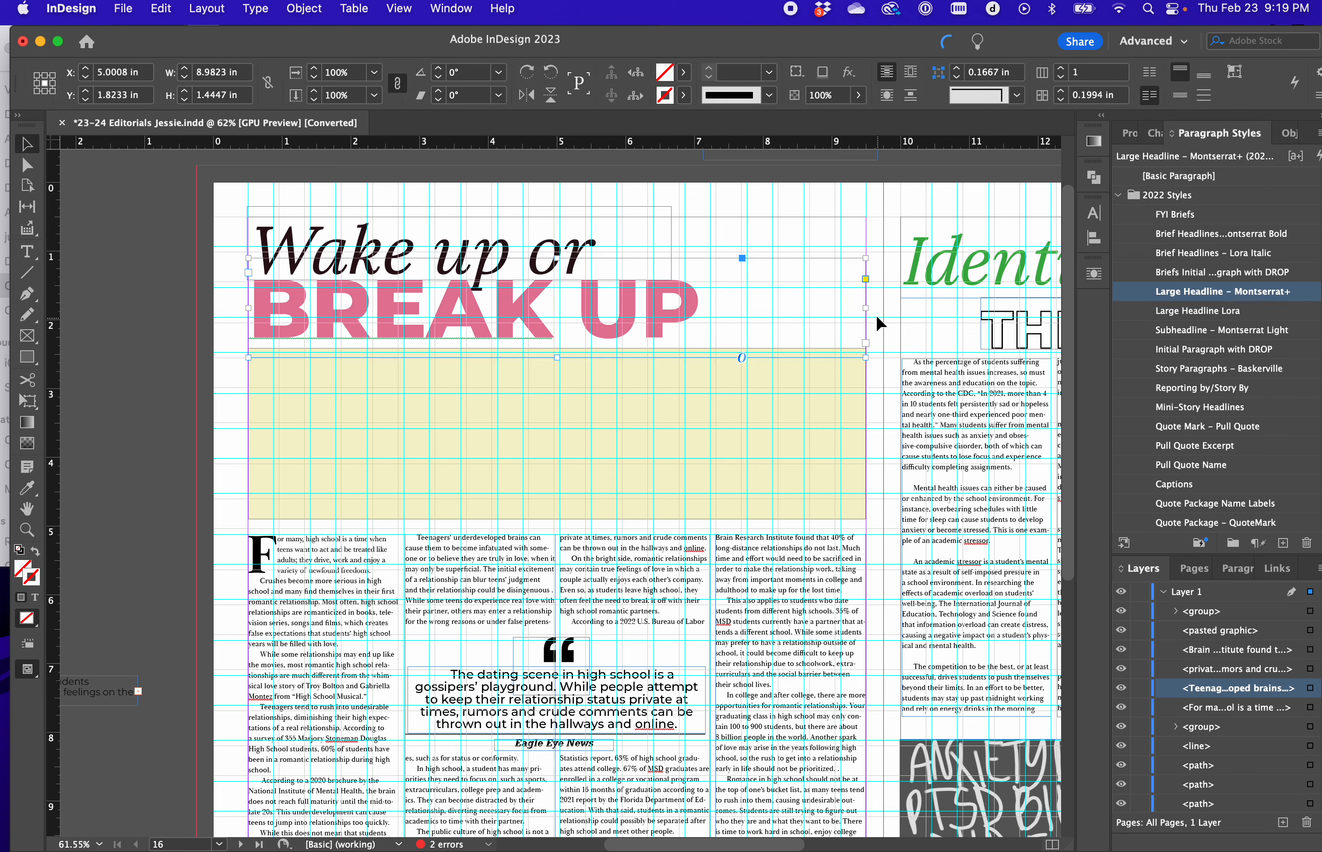
left_click(872, 310)
left_click(860, 308)
mouse_move(864, 308)
left_mouse_down()
mouse_move(699, 308)
mouse_move(870, 310)
left_mouse_up()
Align the horizontal centers of the pink "BREAK UP" headline and the yellow box below it
left_click(788, 427)
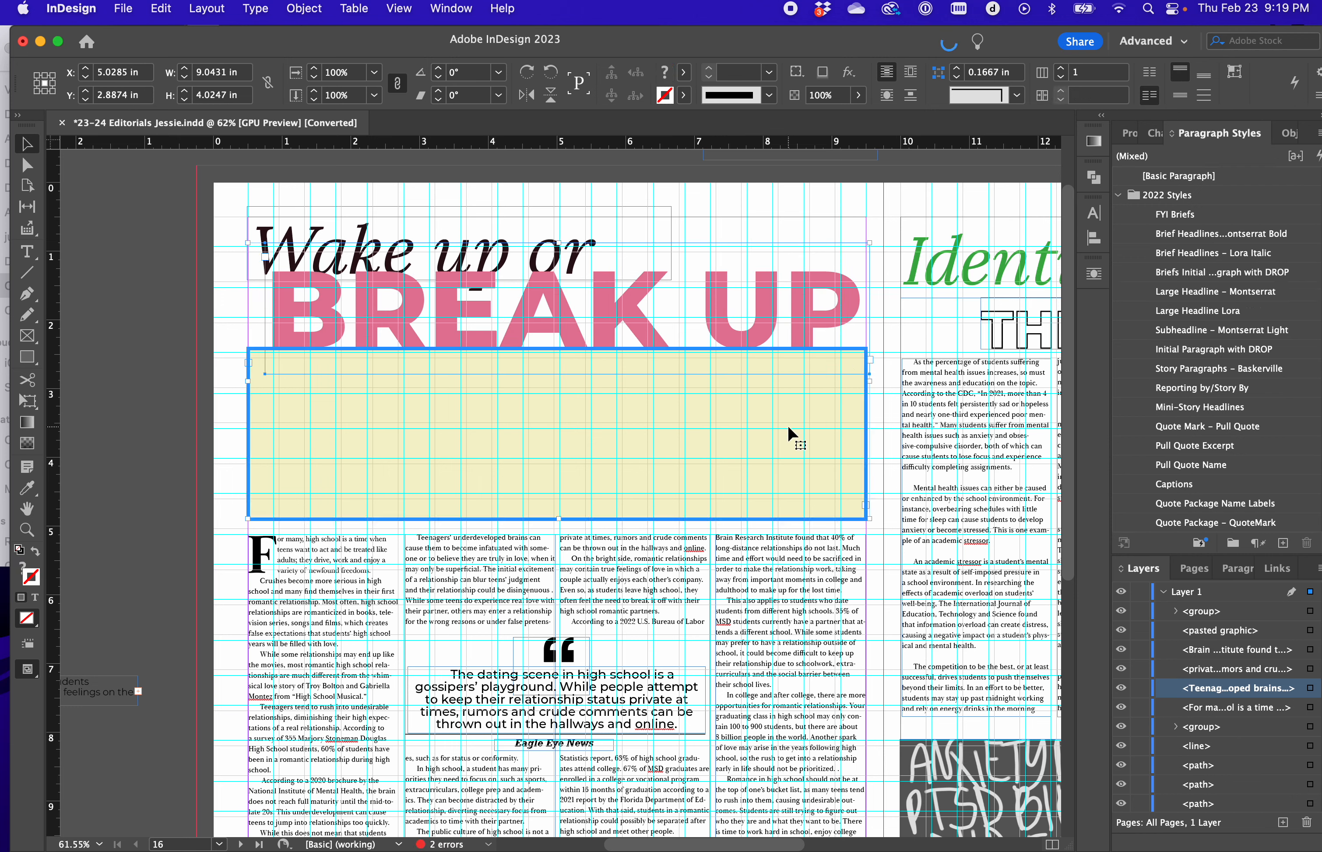
left_click(1129, 136)
scroll(1216, 361, "down", 10)
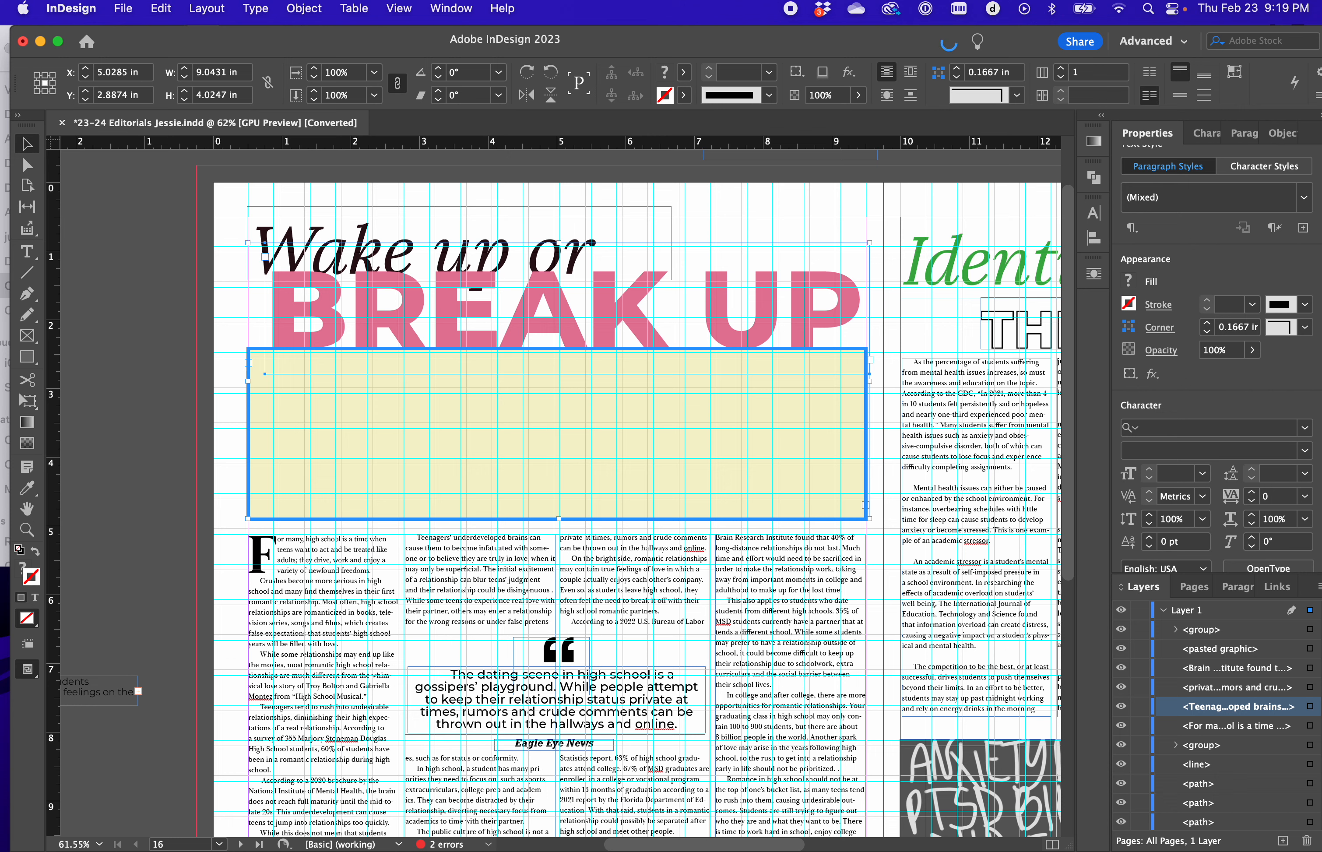
left_click(1190, 225)
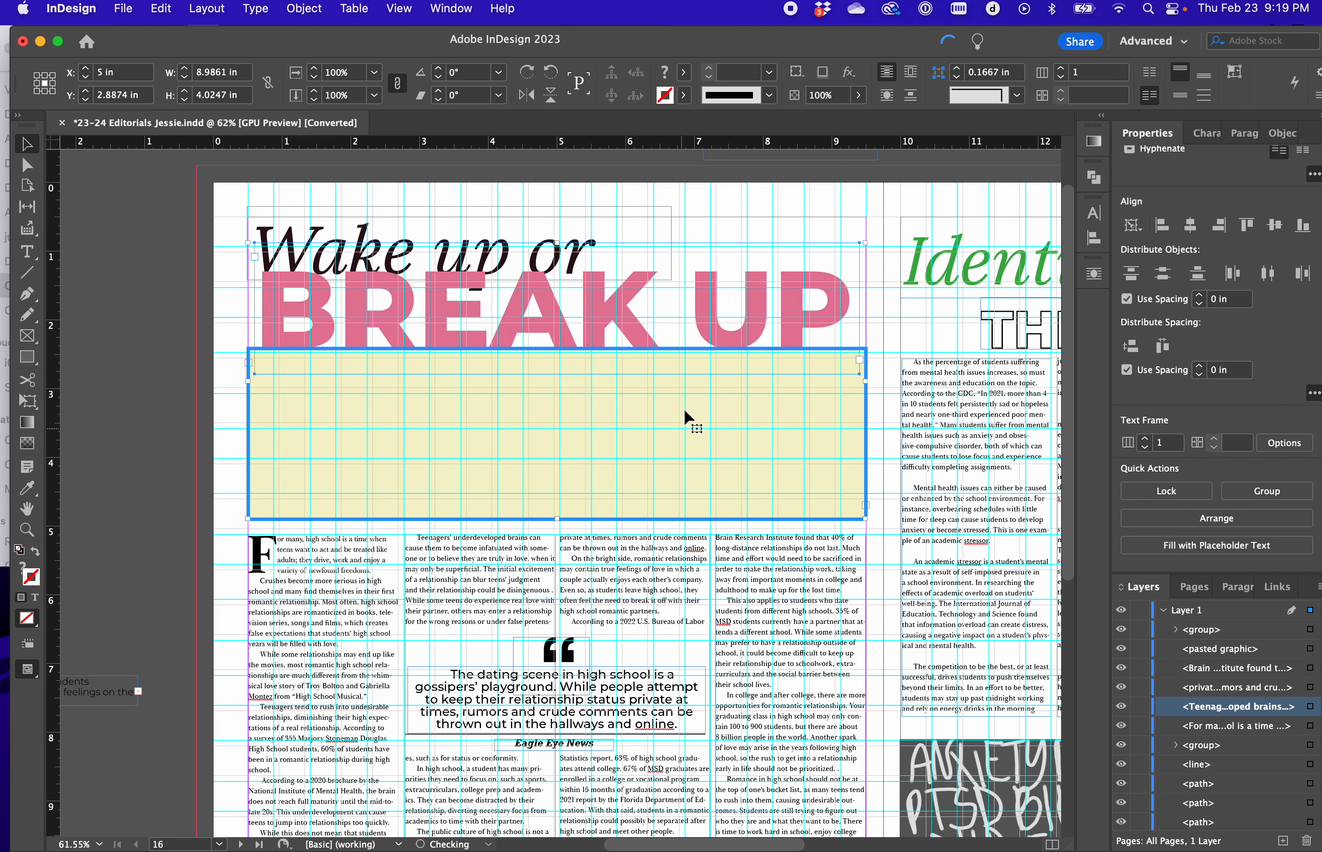
Move the "Romantic relationships" subheadline beside "Wake up or" and widen its frame, keeping the text on two lines above "BREAK UP"
left_click(661, 257)
left_click(521, 227)
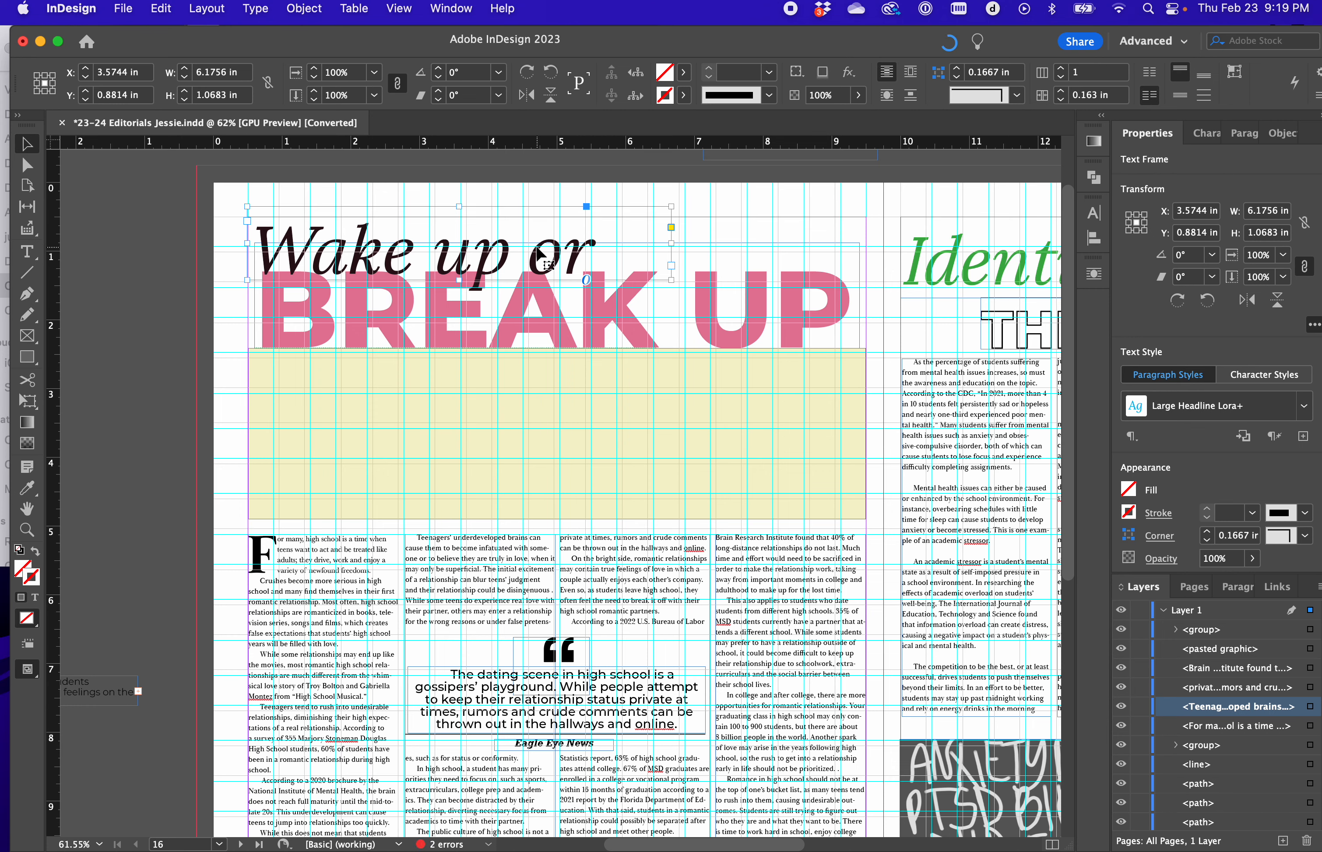
scroll(761, 265, "up", 3)
mouse_move(773, 212)
left_mouse_down()
mouse_move(760, 314)
mouse_move(679, 331)
mouse_move(697, 343)
left_mouse_up()
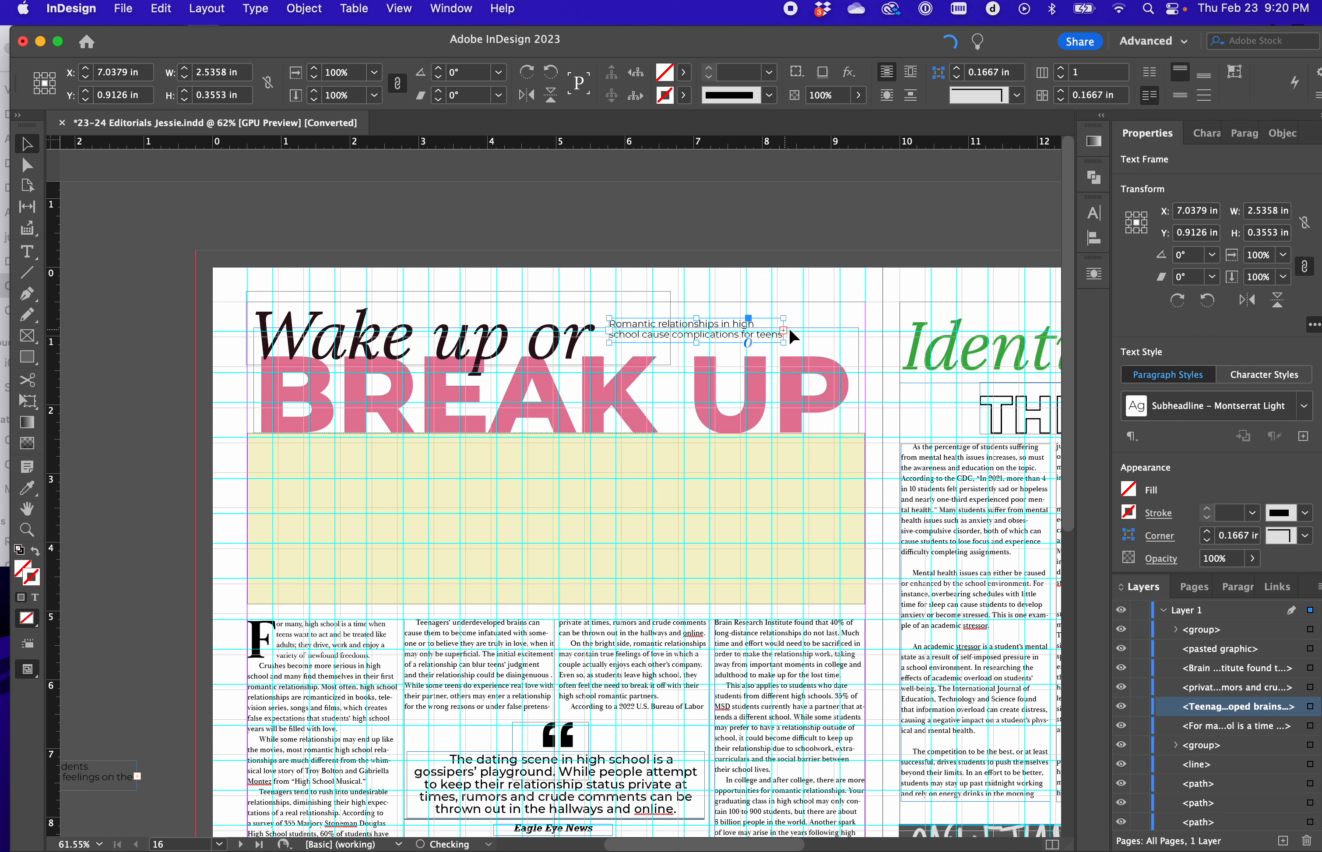
left_click_drag(789, 330, 846, 327)
left_click_drag(706, 339, 698, 349)
left_click(732, 244)
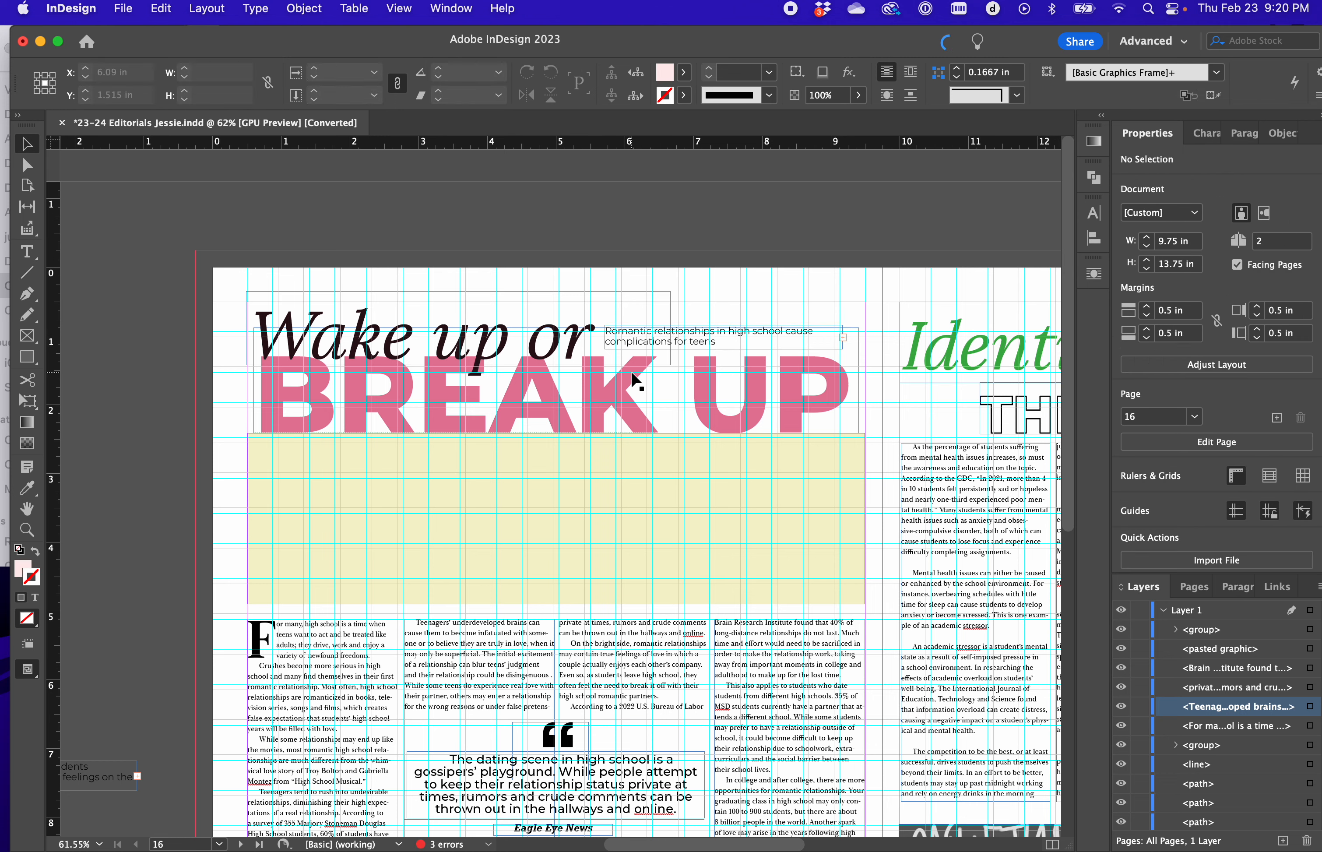
Duplicate the pink "BREAK UP" headline with copy and paste
left_click(632, 372)
key("super+c")
key("super+v")
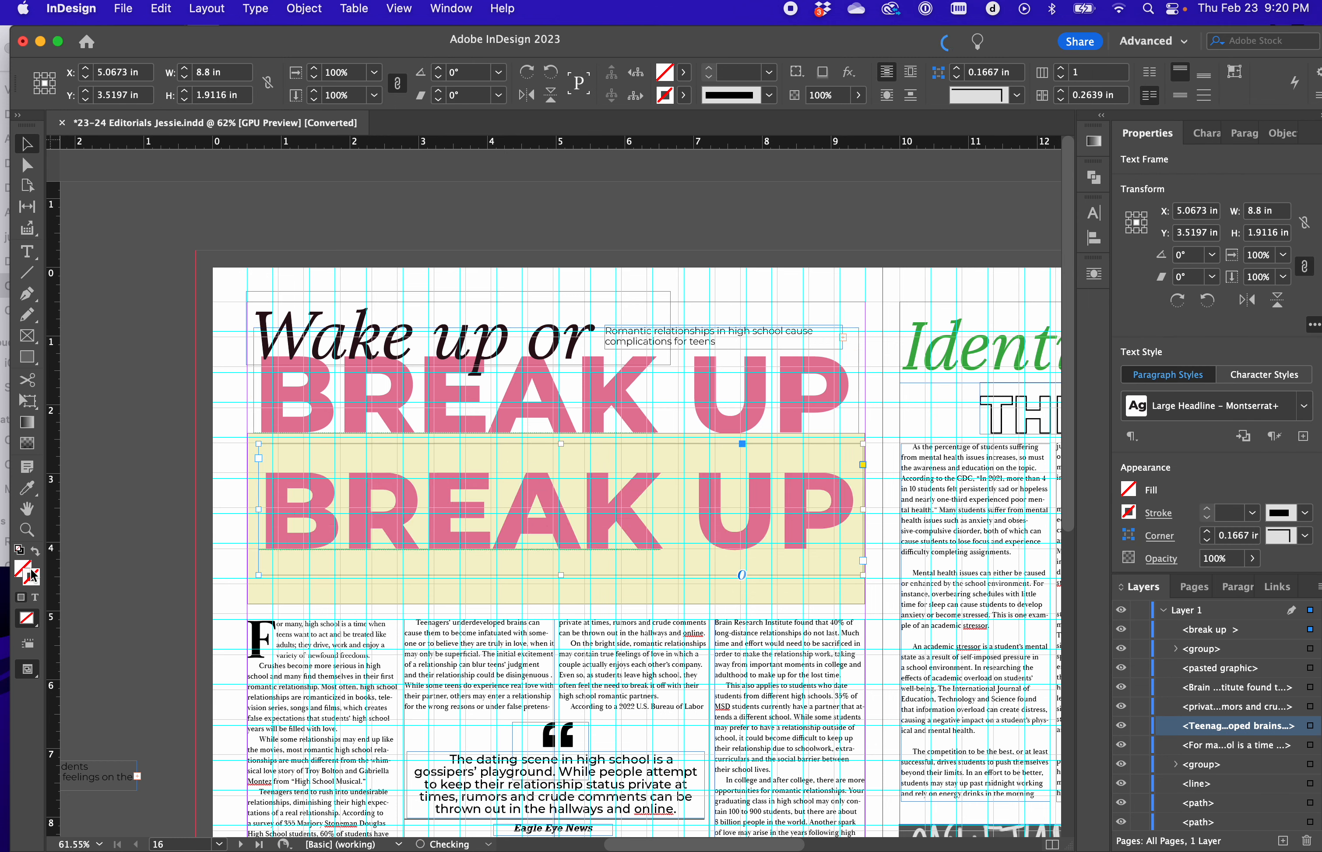
Give the duplicated "BREAK UP" text a fill of [None] and a [Black] stroke
key("Return")
key("super+a")
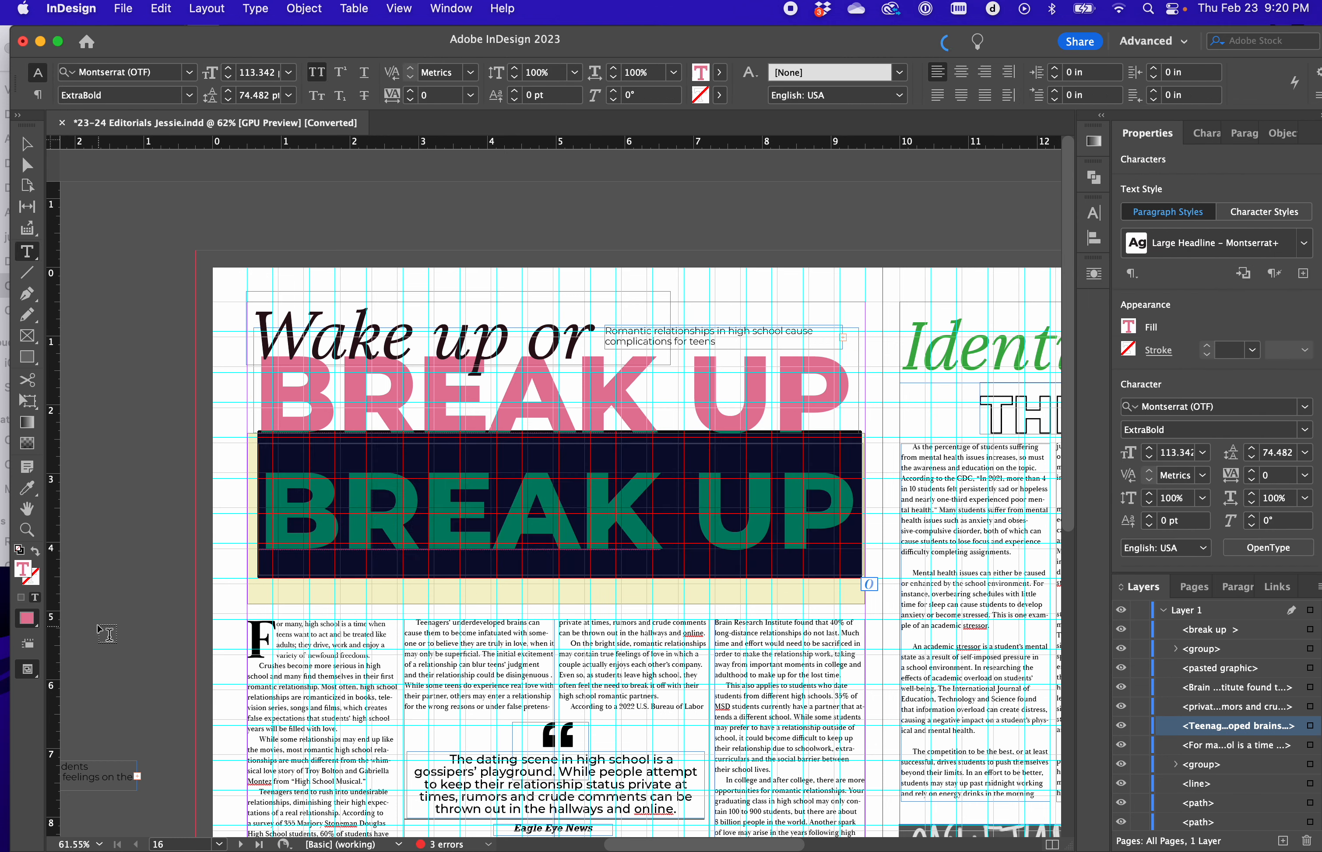
left_click(721, 72)
left_click(587, 165)
left_click(721, 95)
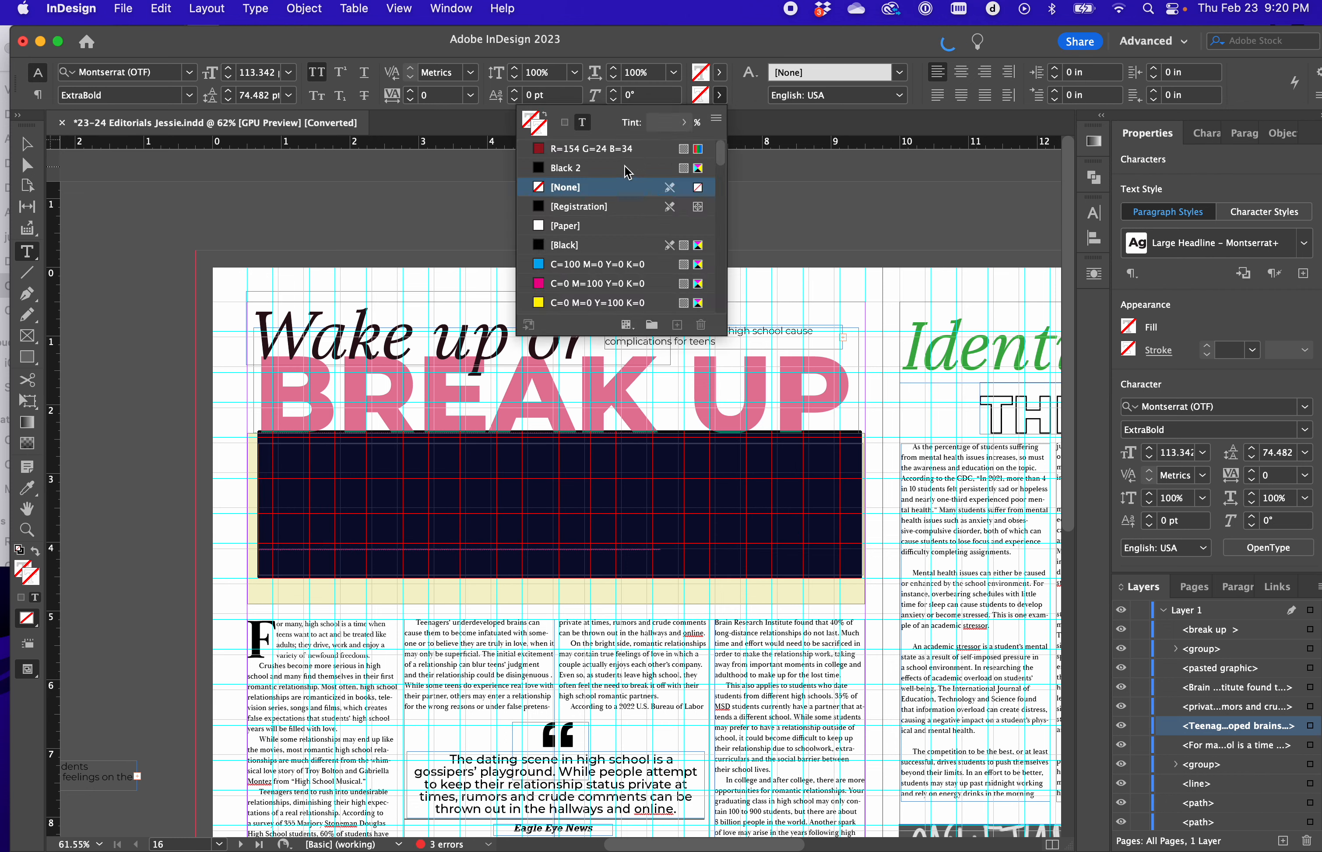
left_click(614, 243)
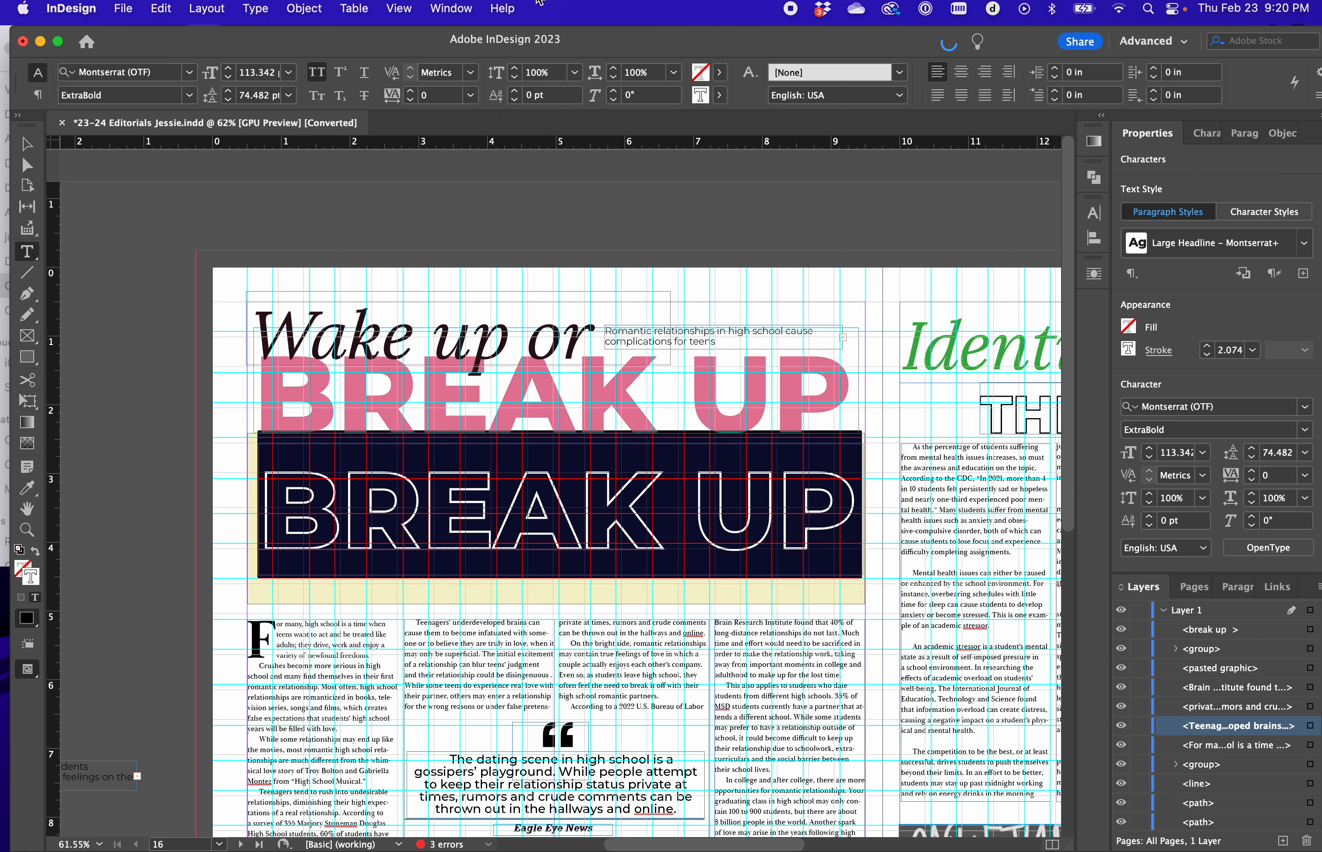
left_click(27, 144)
left_click(333, 263)
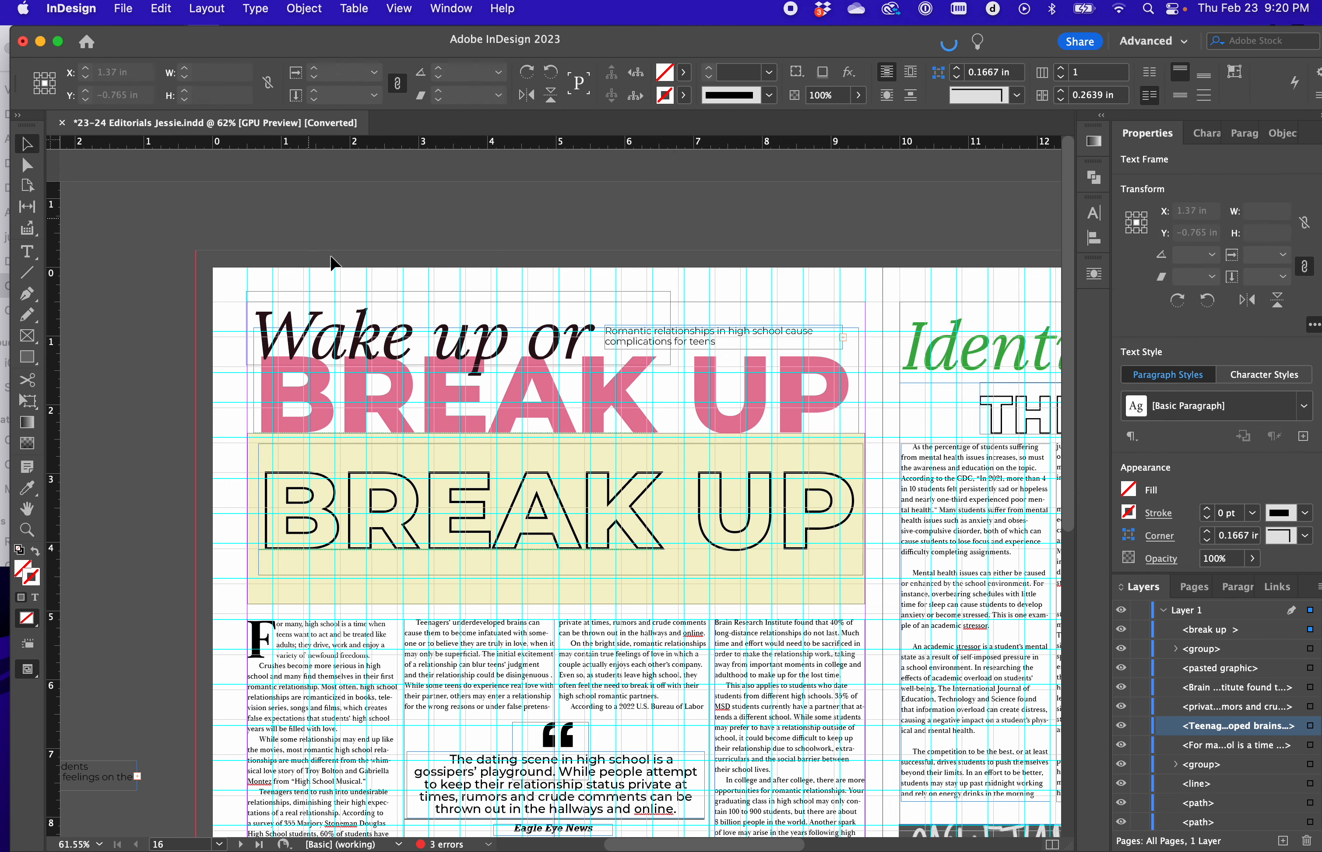
Set the stroke weight of the outlined "BREAK UP" text to 1 pt
double_click(467, 475)
triple_click(824, 507)
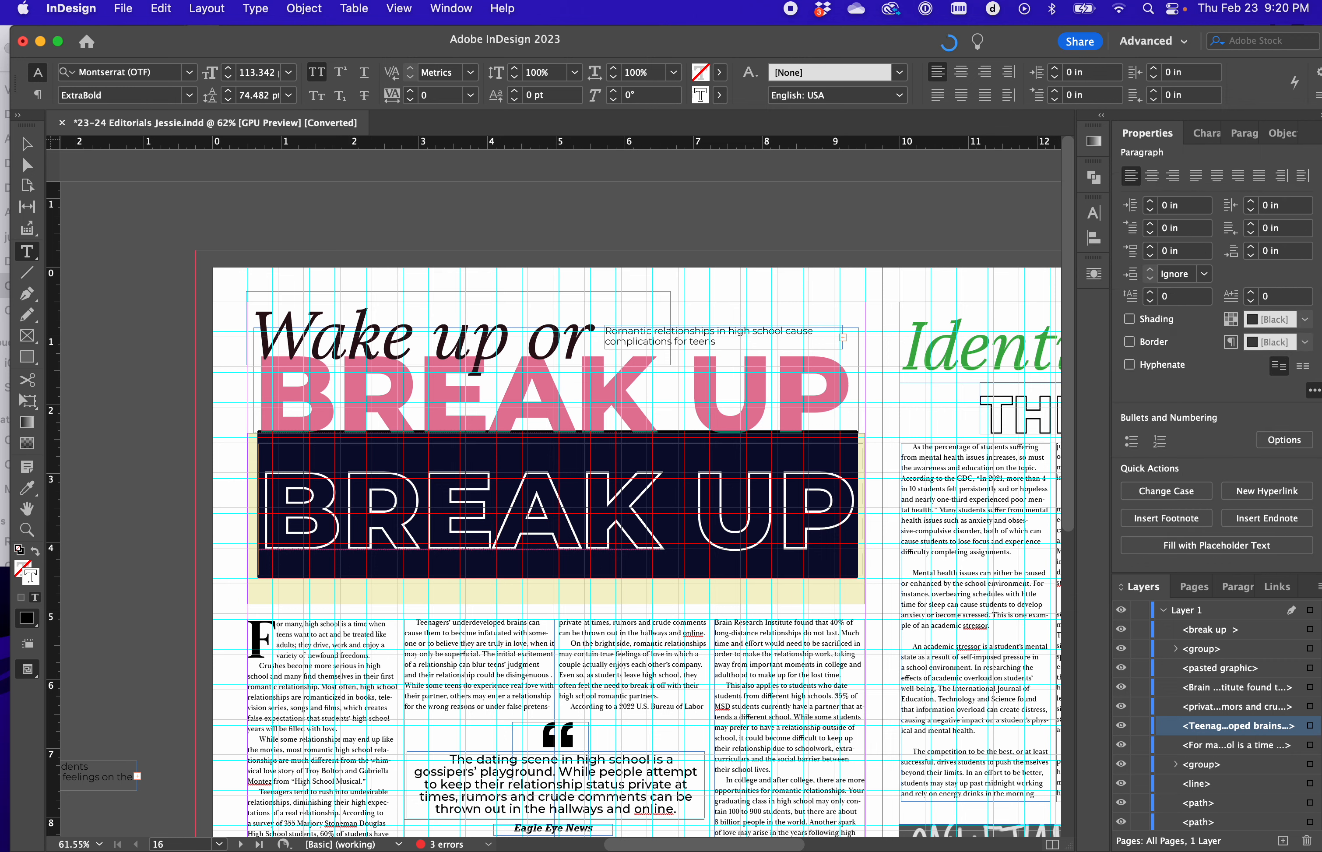
left_click(1217, 349)
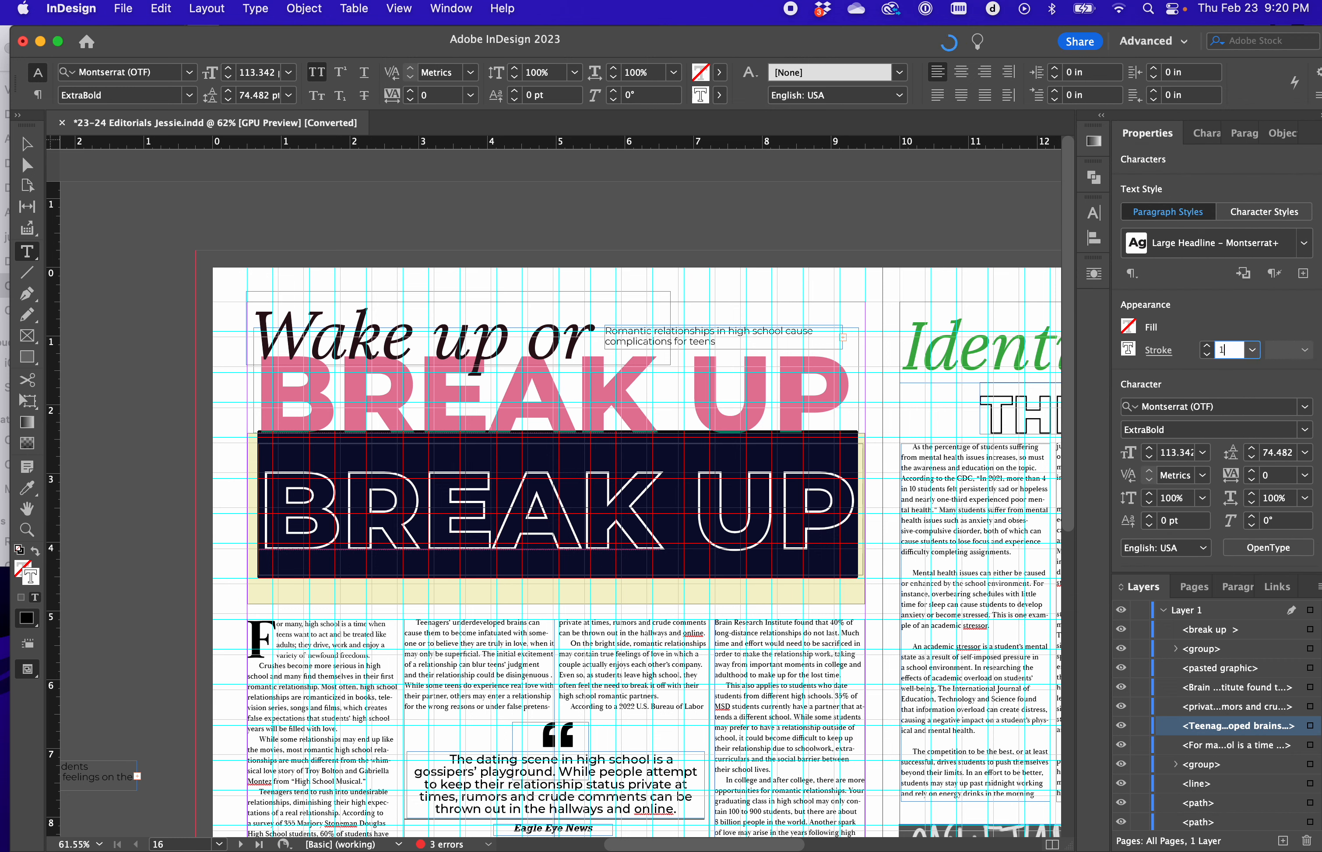
key("Return")
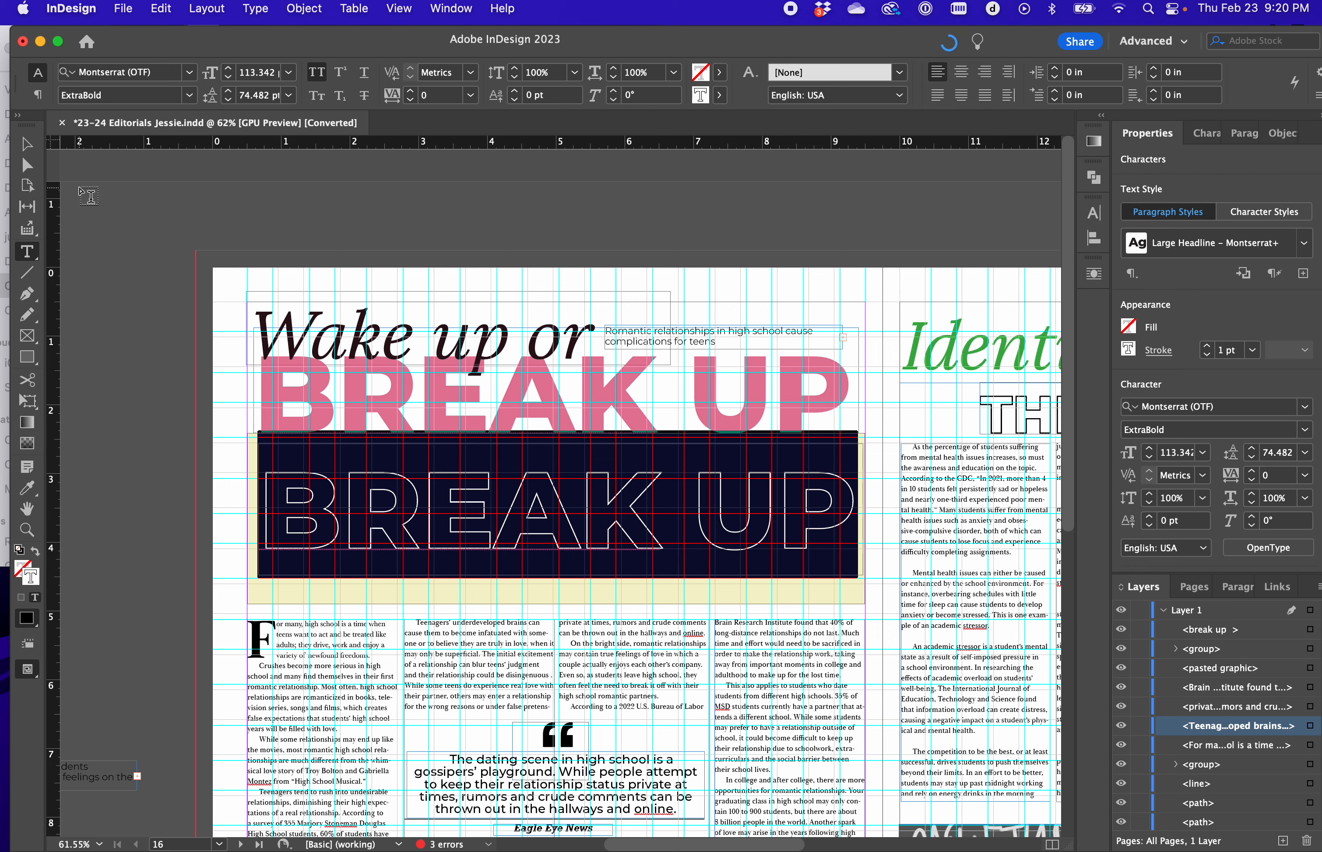
key("Escape")
Place the outlined "BREAK UP" over the pink headline, slightly up and to the right as an offset outline, and preview the page
left_click_drag(494, 530, 494, 445)
key("shift+Right")
key("shift+Up")
key("shift+Up")
key("shift+Up")
key("shift+Up")
key("shift+Left")
key("shift+Left")
key("Down")
key("Down")
key("Down")
key("Down")
key("Right")
left_click(714, 182)
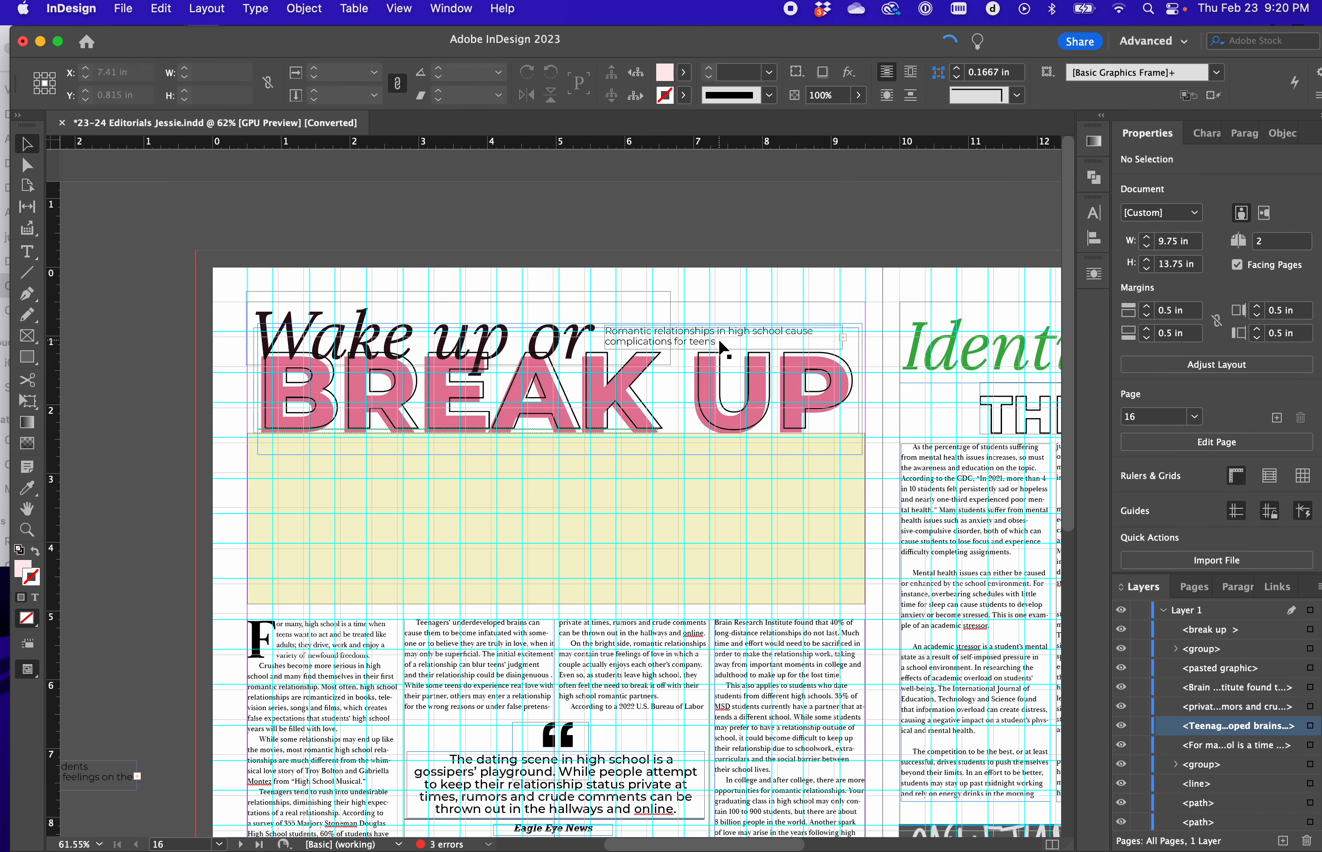
key("w")
scroll(720, 345, "down", 5)
scroll(723, 349, "up", 4)
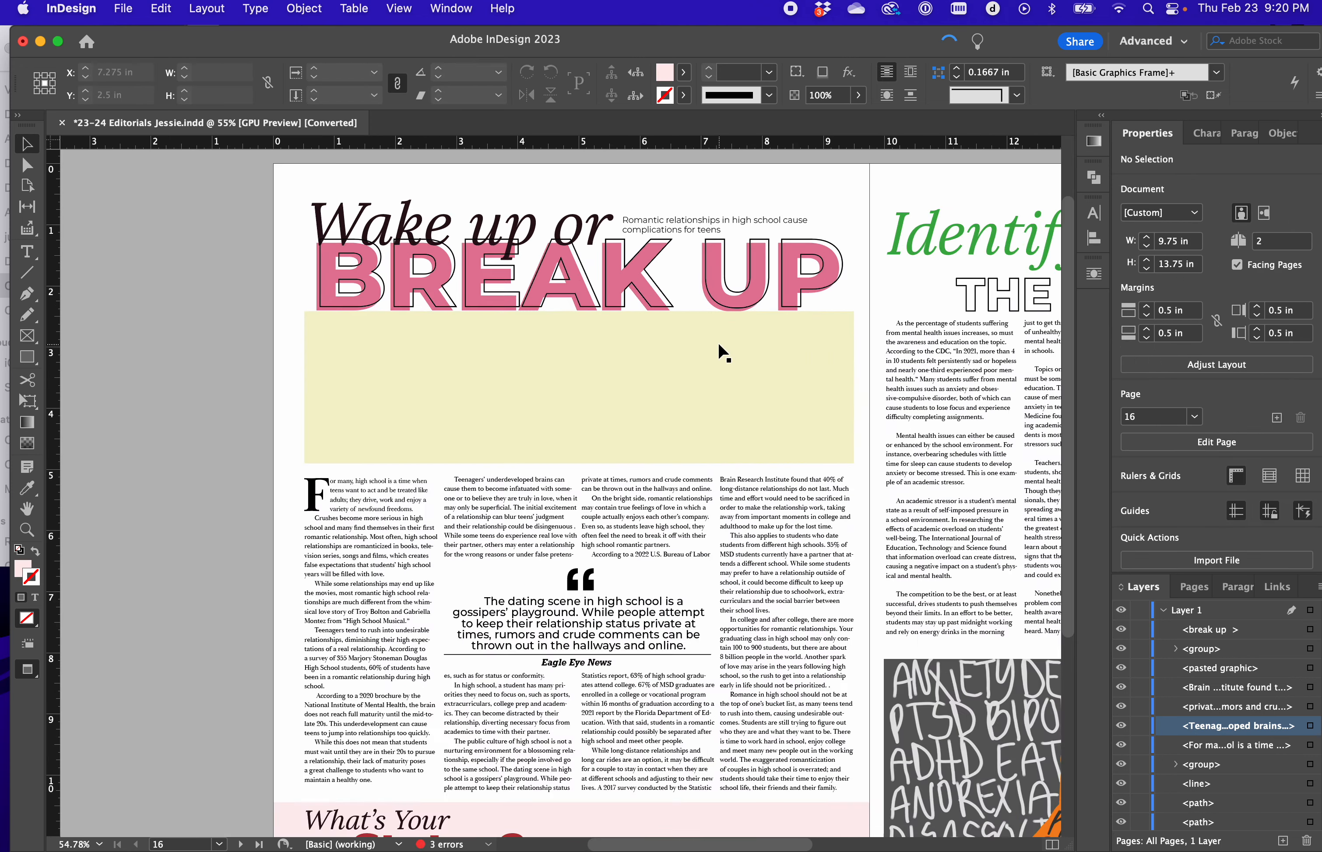
Return to the normal view and nudge the "Wake up or" headline up to reduce its overlap with "BREAK UP"
left_click(546, 244)
key("w")
scroll(546, 243, "up", 1)
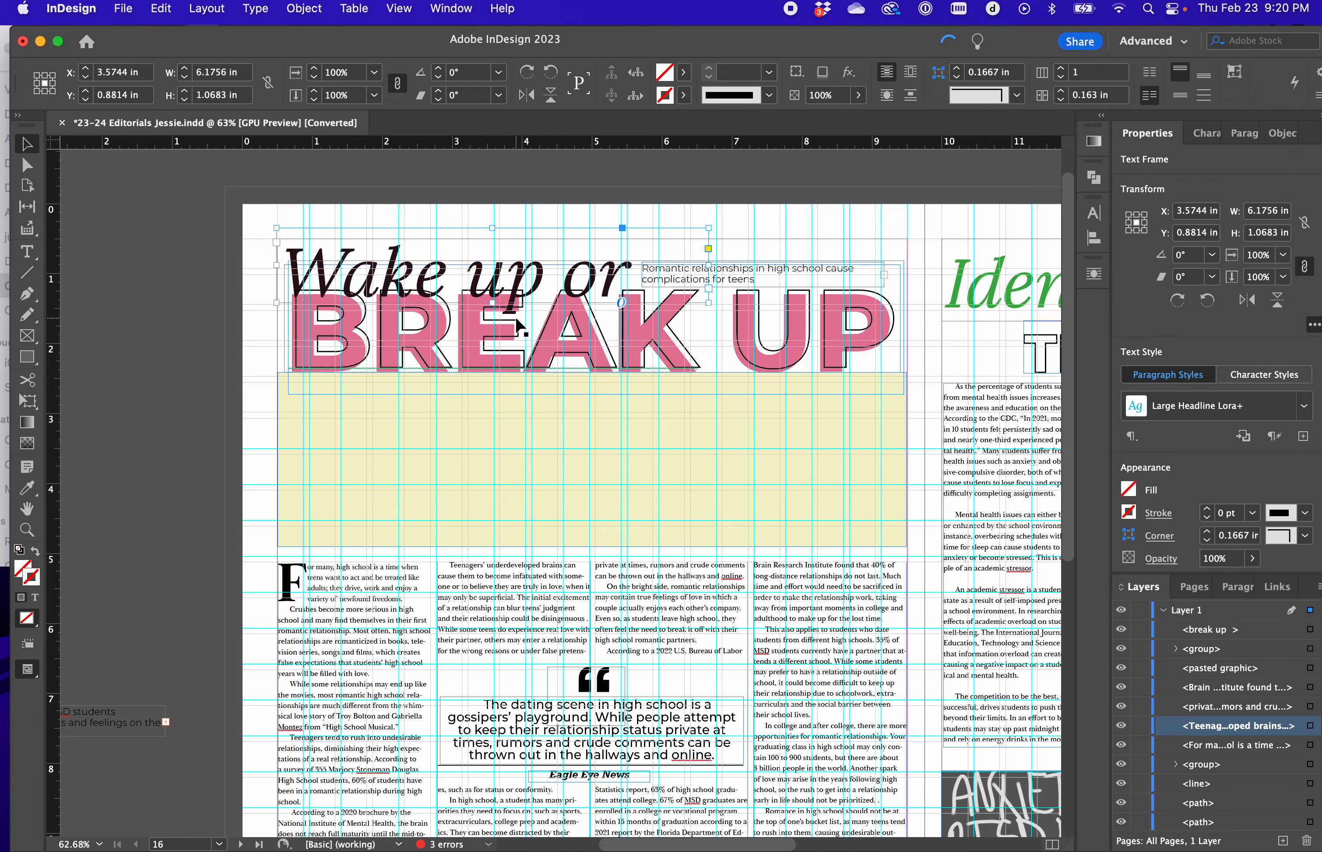
left_click(397, 272)
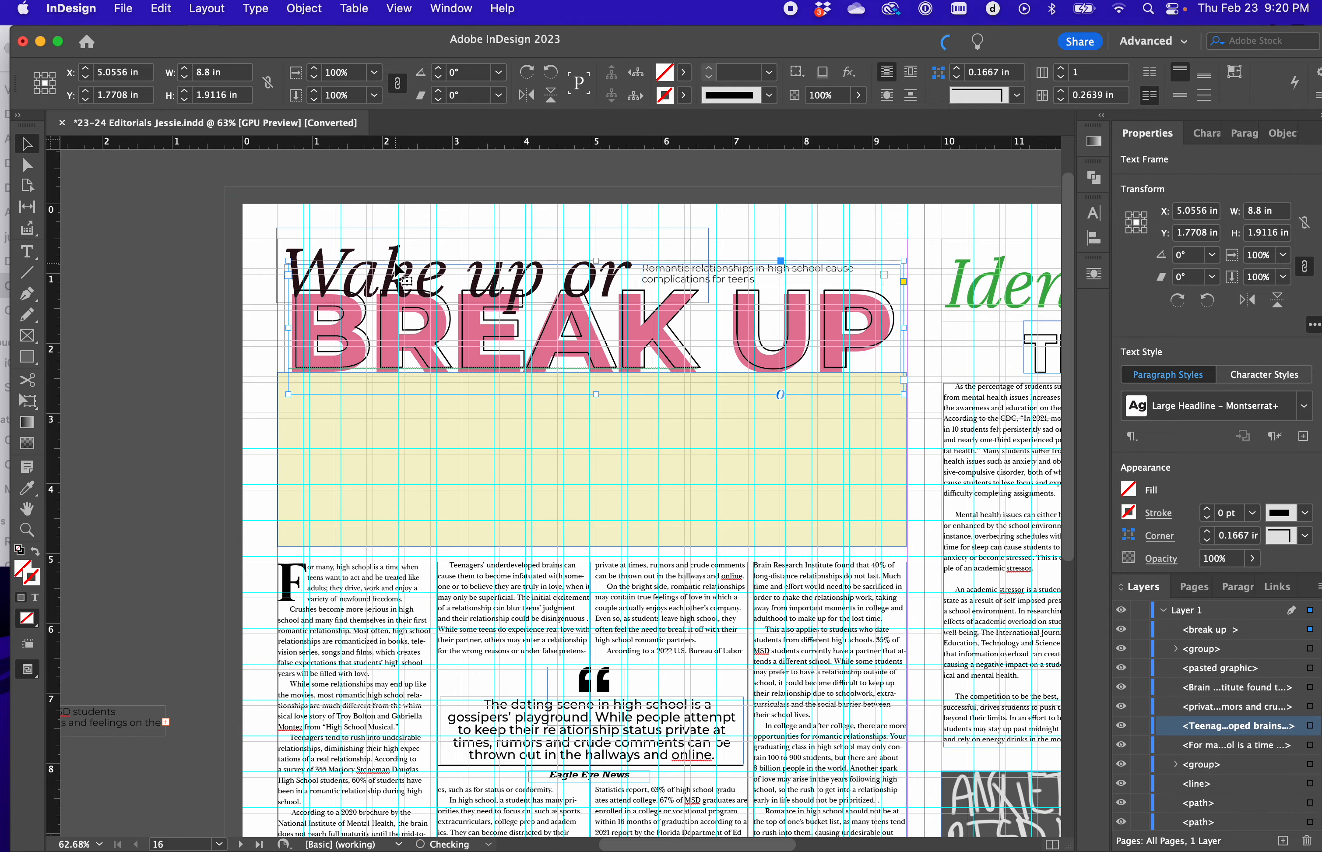
left_click(424, 234)
key("shift+Up")
key("Up")
key("Up")
key("Up")
key("Up")
key("Up")
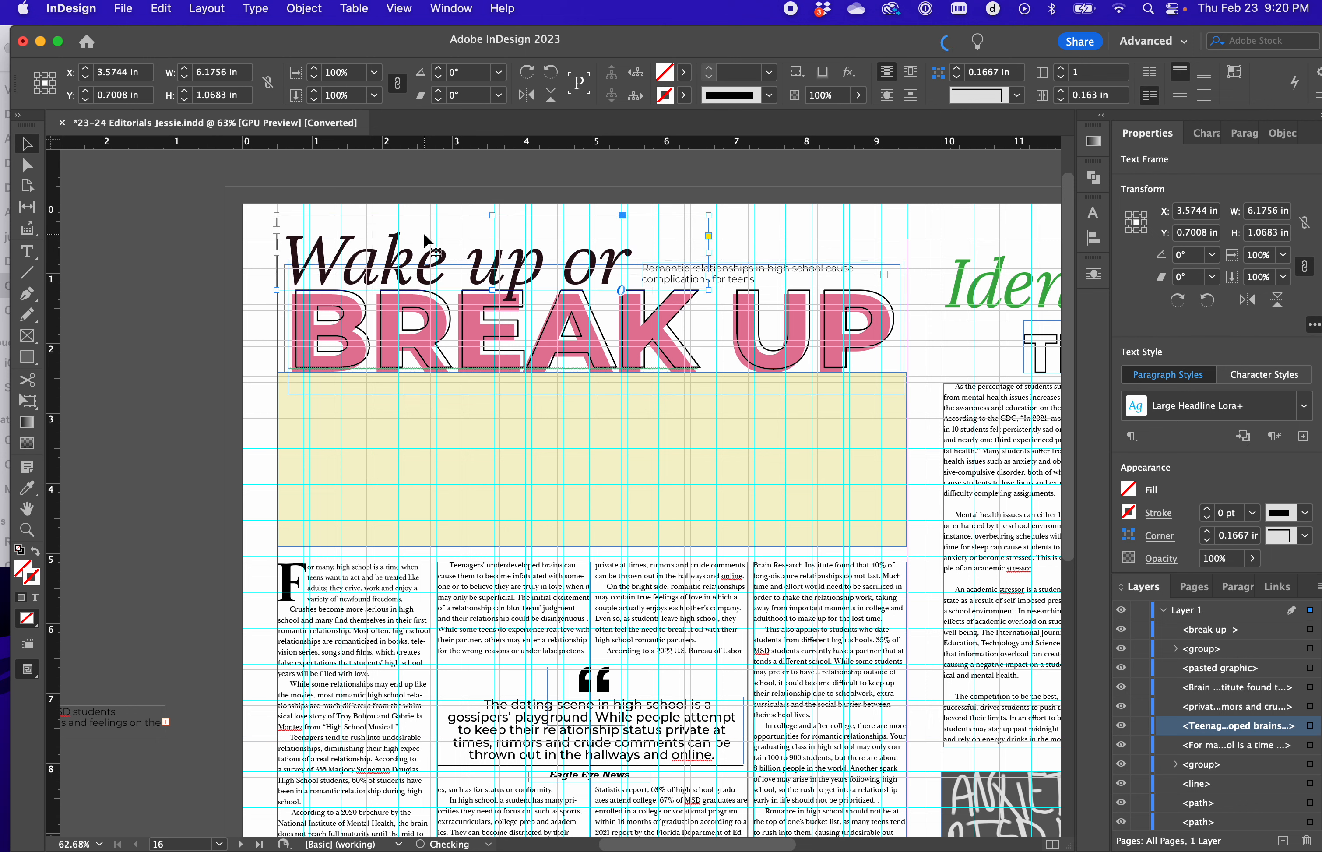
key("Up")
Scale the "Wake up or" headline down to about 4.94 in wide and adjust its horizontal position above "BREAK UP"
left_click_drag(492, 213, 492, 227)
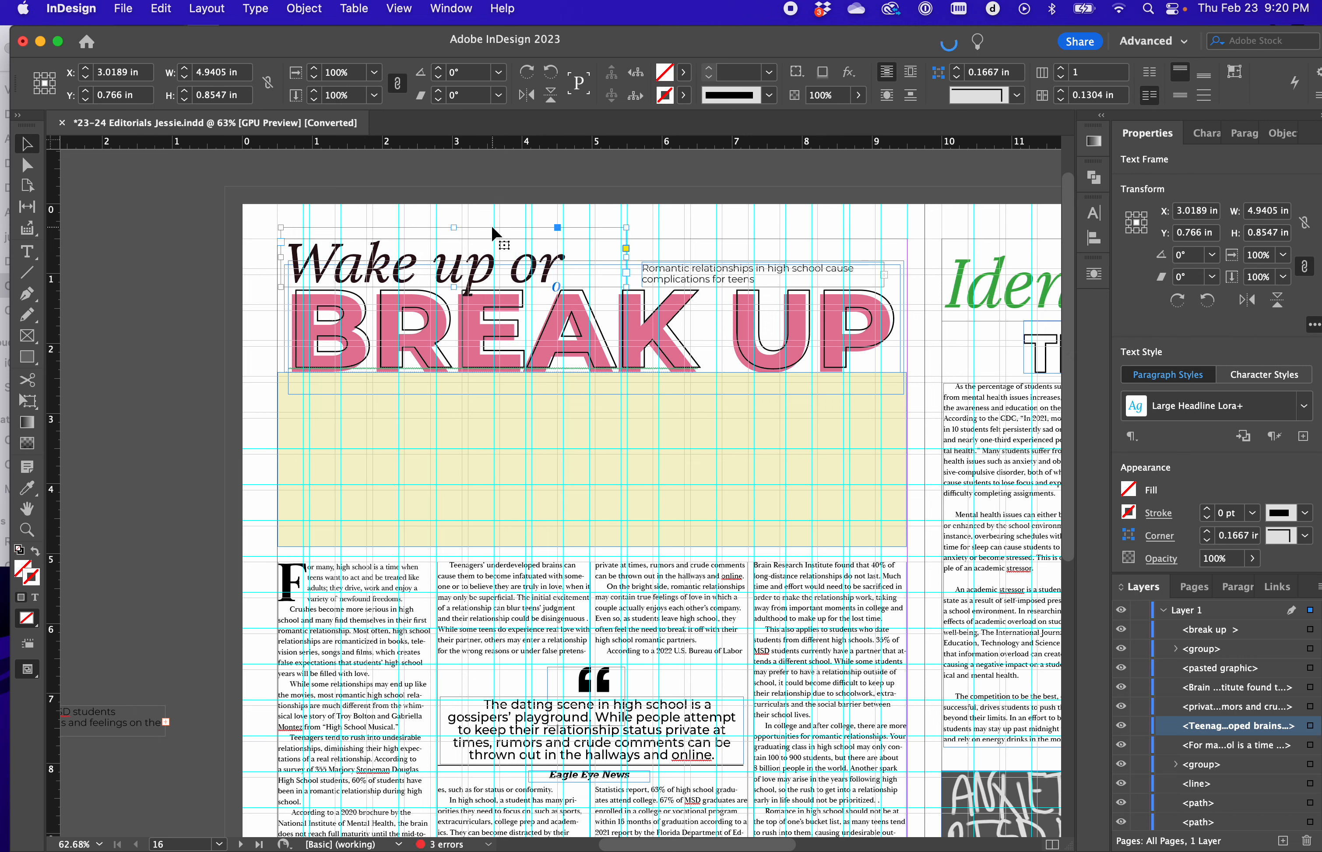
key("Left")
key("Left")
key("Left")
key("Left")
key("Left")
key("Left")
key("Left")
key("Left")
Resize the "Wake up or" headline to about 4.61 in wide, nudge it down toward "BREAK UP", and preview the page
left_click_drag(633, 228, 657, 221)
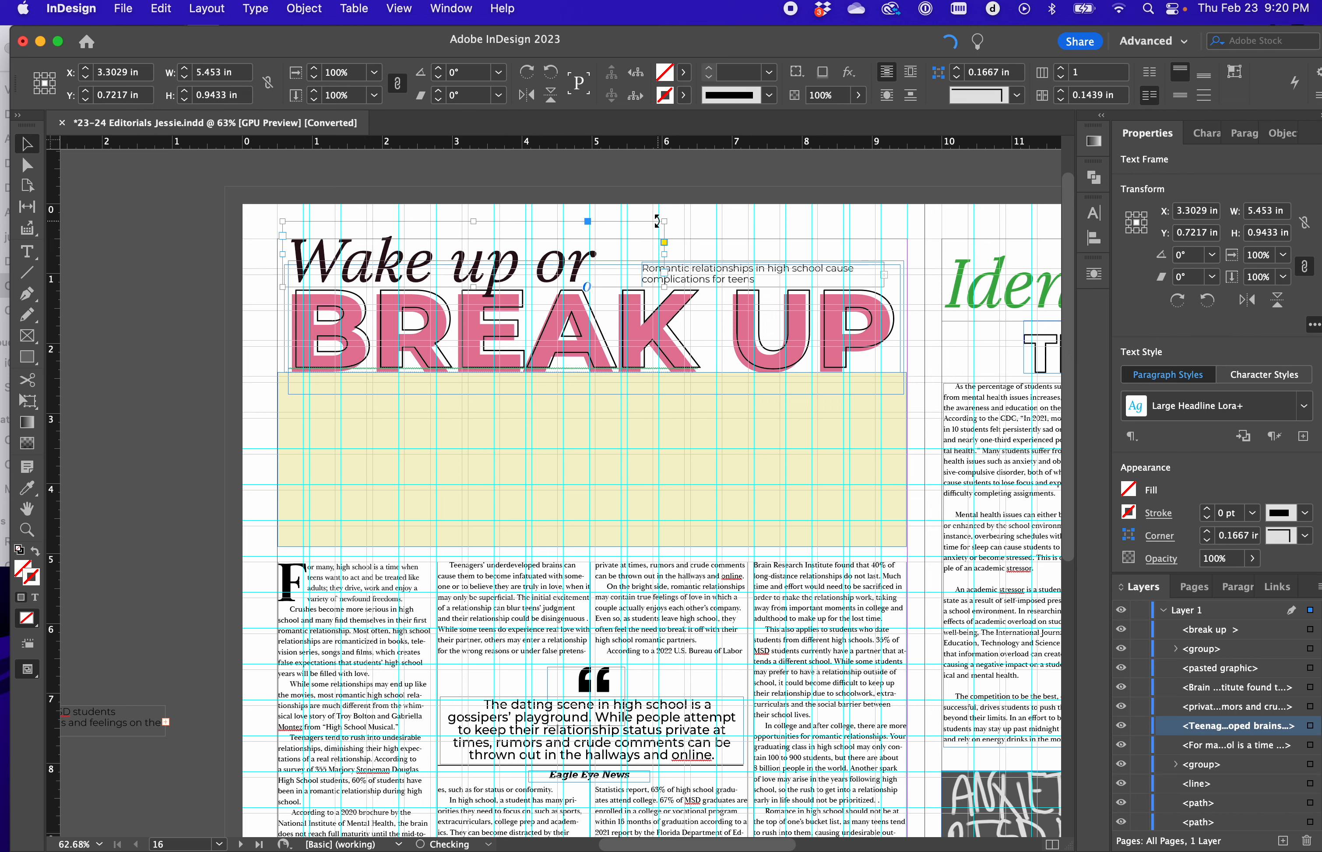
left_click_drag(664, 287, 639, 285)
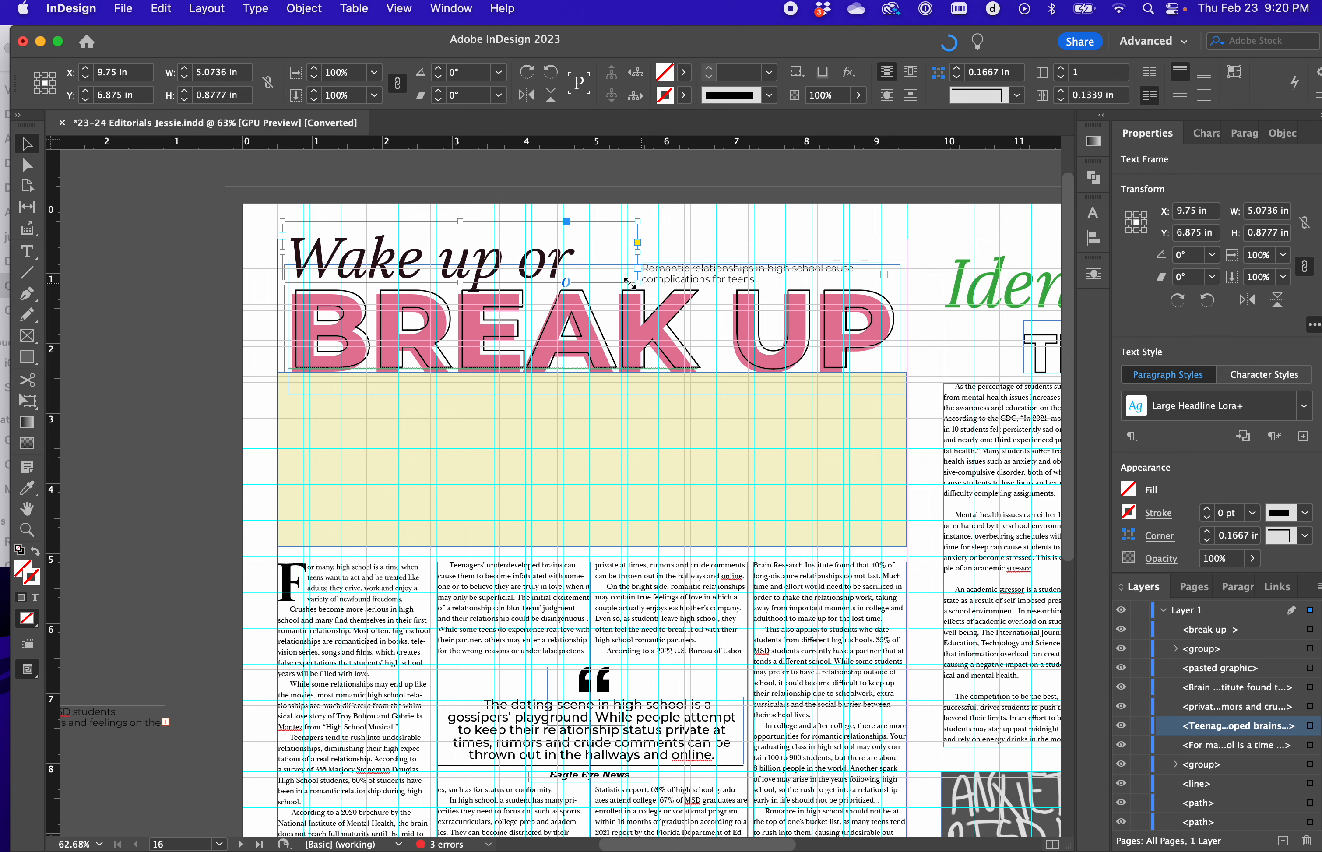
left_click_drag(638, 281, 606, 275)
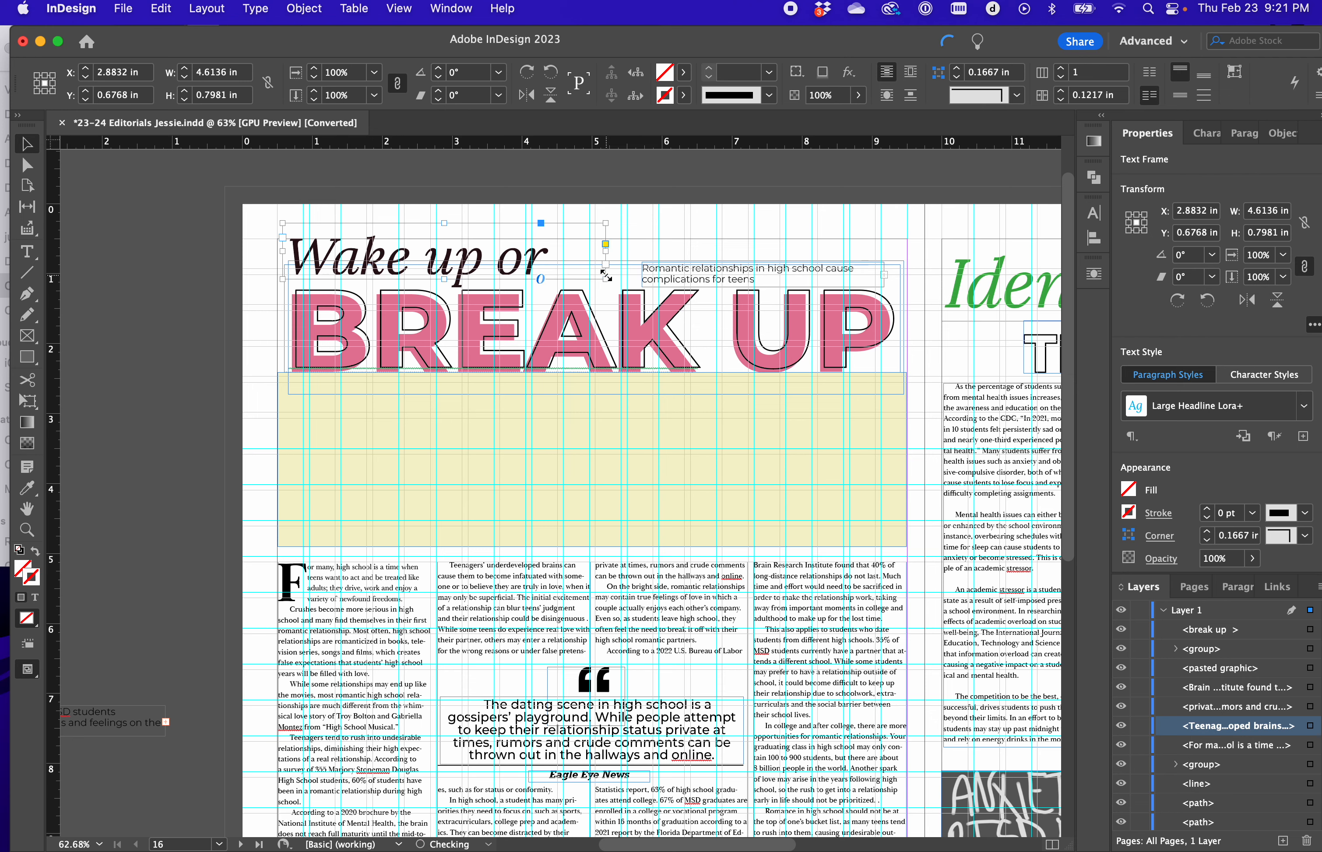
key("Down")
key("Down")
key("Down")
left_click(790, 219)
key("w")
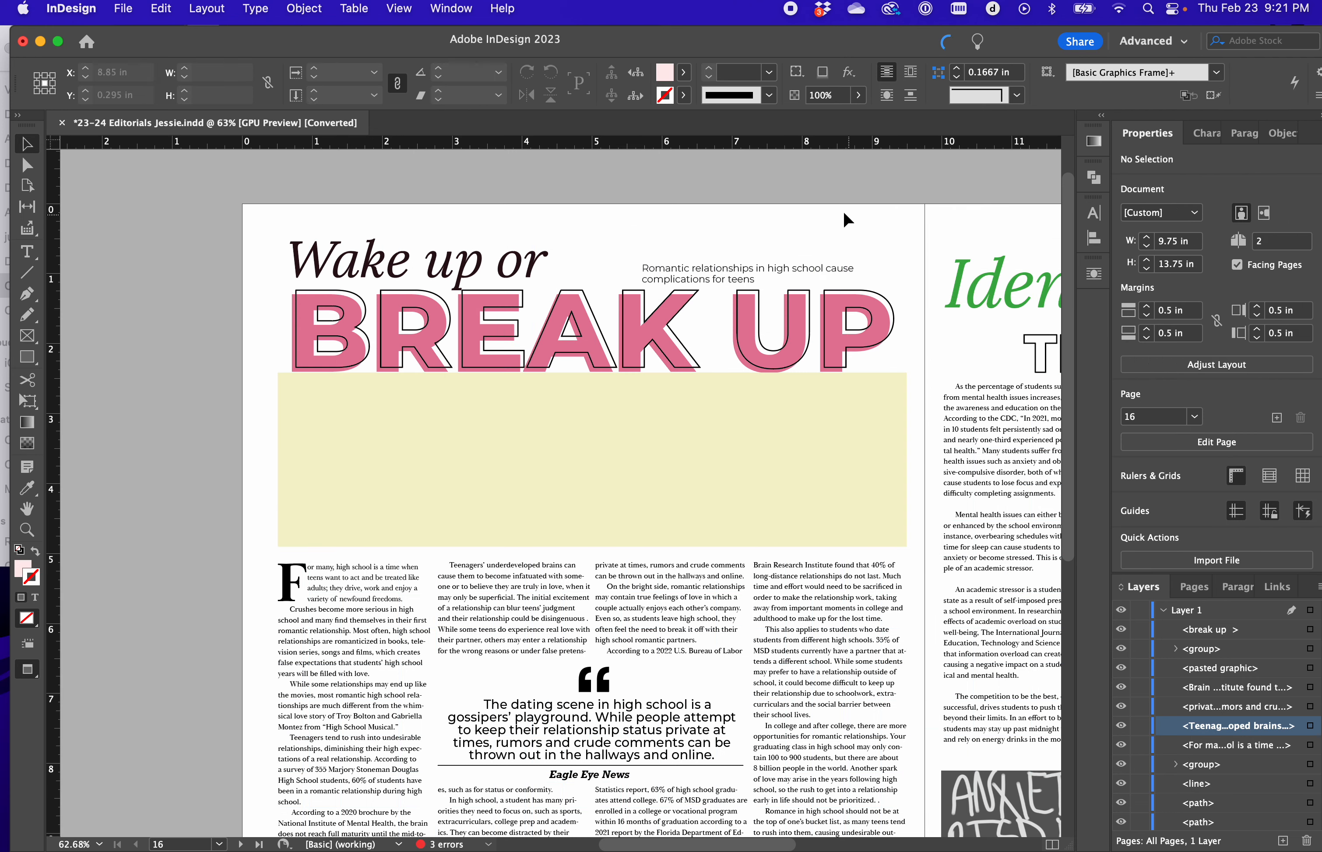
Nudge the "Wake up or" headline up and enlarge it to about 5.44 in wide
left_click(466, 270)
mouse_move(514, 251)
left_mouse_down()
mouse_move(572, 249)
mouse_move(515, 256)
left_mouse_up()
key("Up")
key("Up")
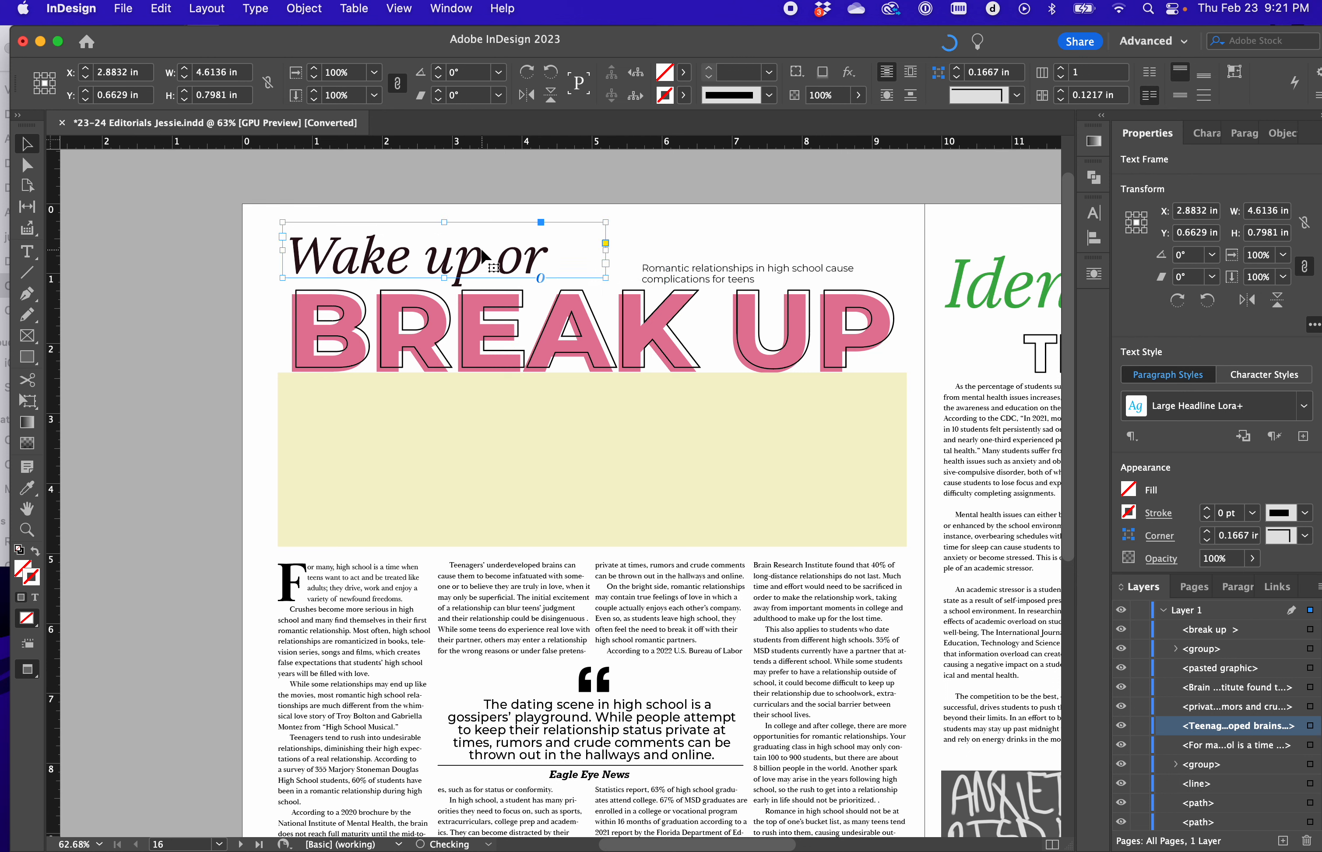
key("super+alt+period")
key("super+alt+period")
key("super+alt+period")
left_click(698, 222)
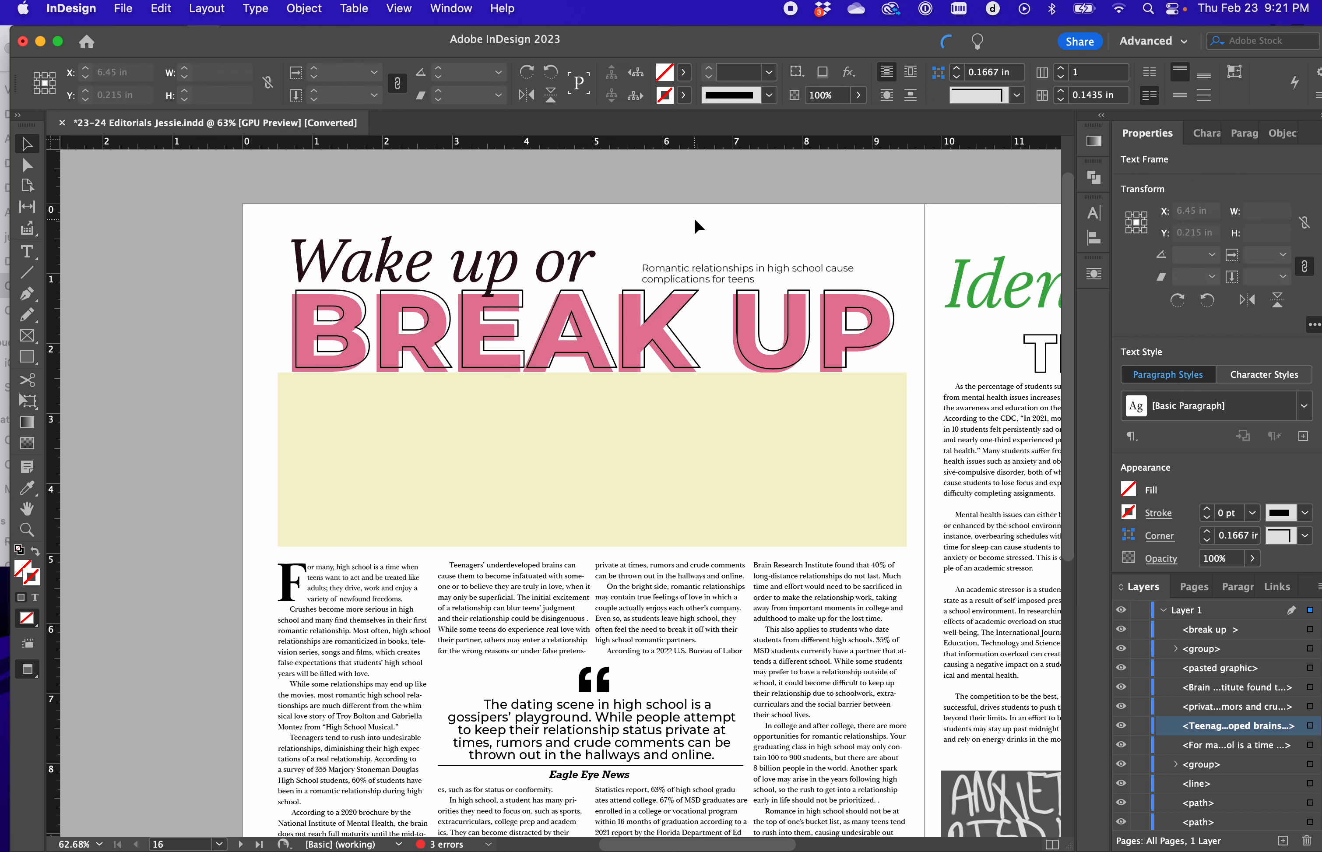
Nudge the enlarged "Wake up or" headline down to a Y position of about 0.776 in, closer to "BREAK UP"
left_click(549, 261)
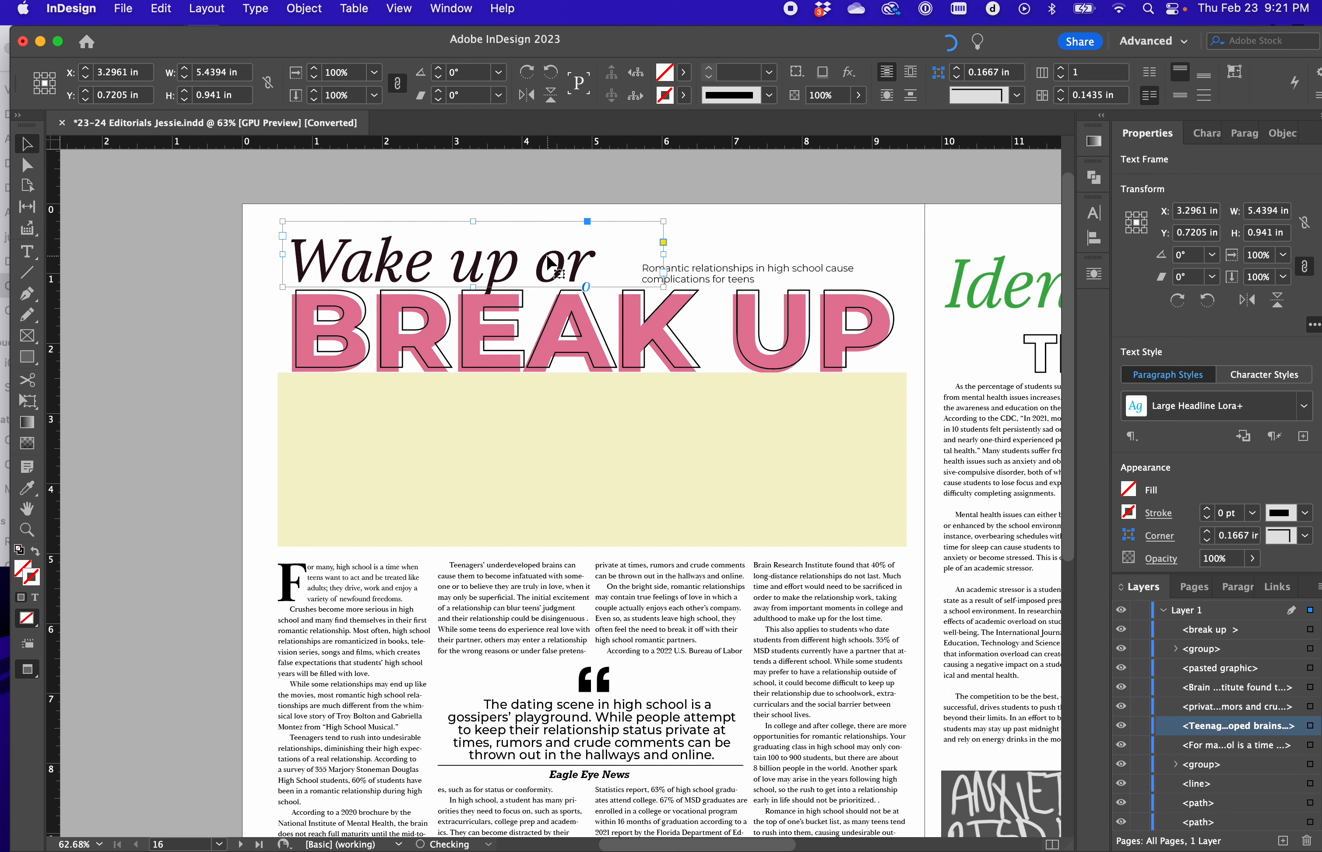
left_click(669, 155)
left_click(575, 254)
key("Down")
key("Down")
key("Down")
key("Down")
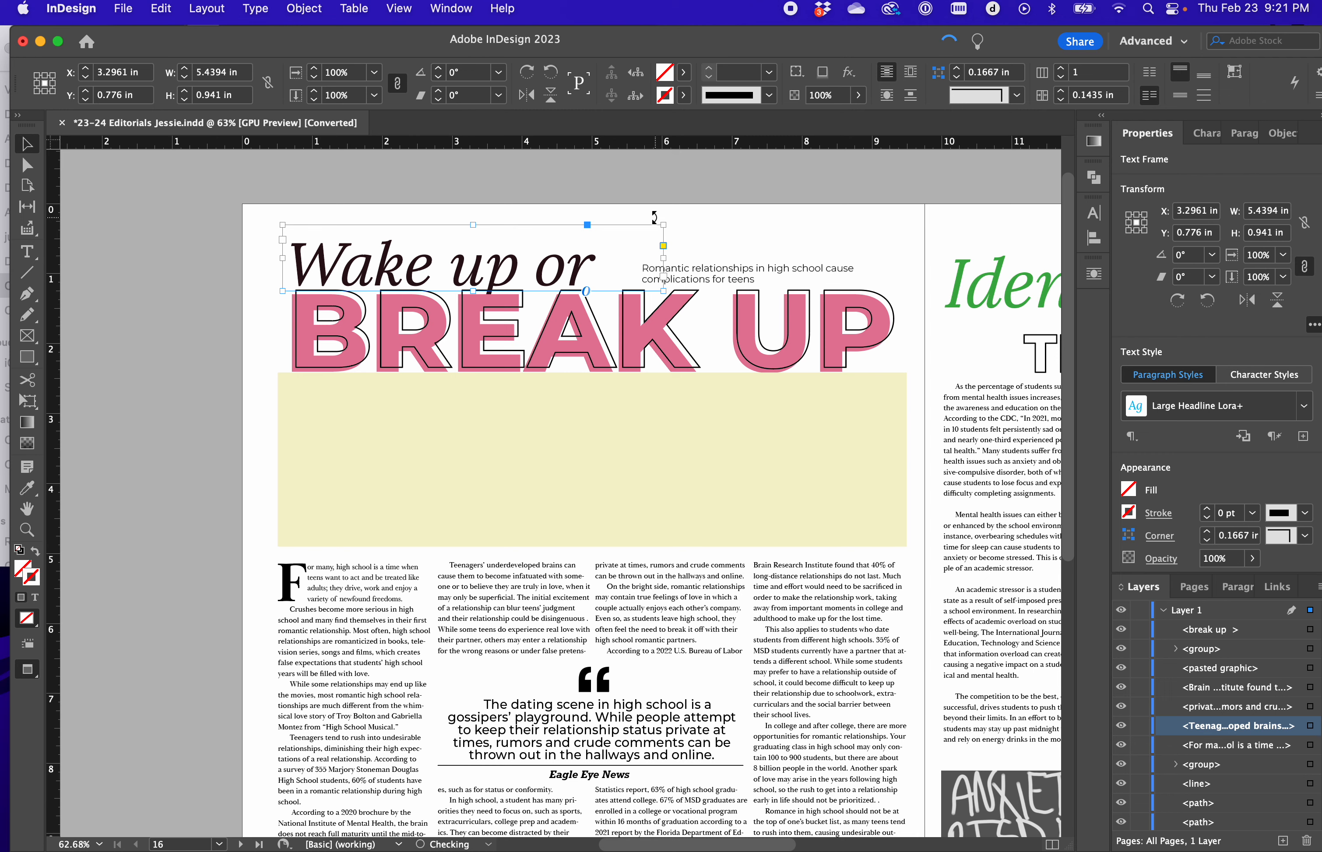
left_click(738, 234)
left_click_drag(735, 281, 708, 269)
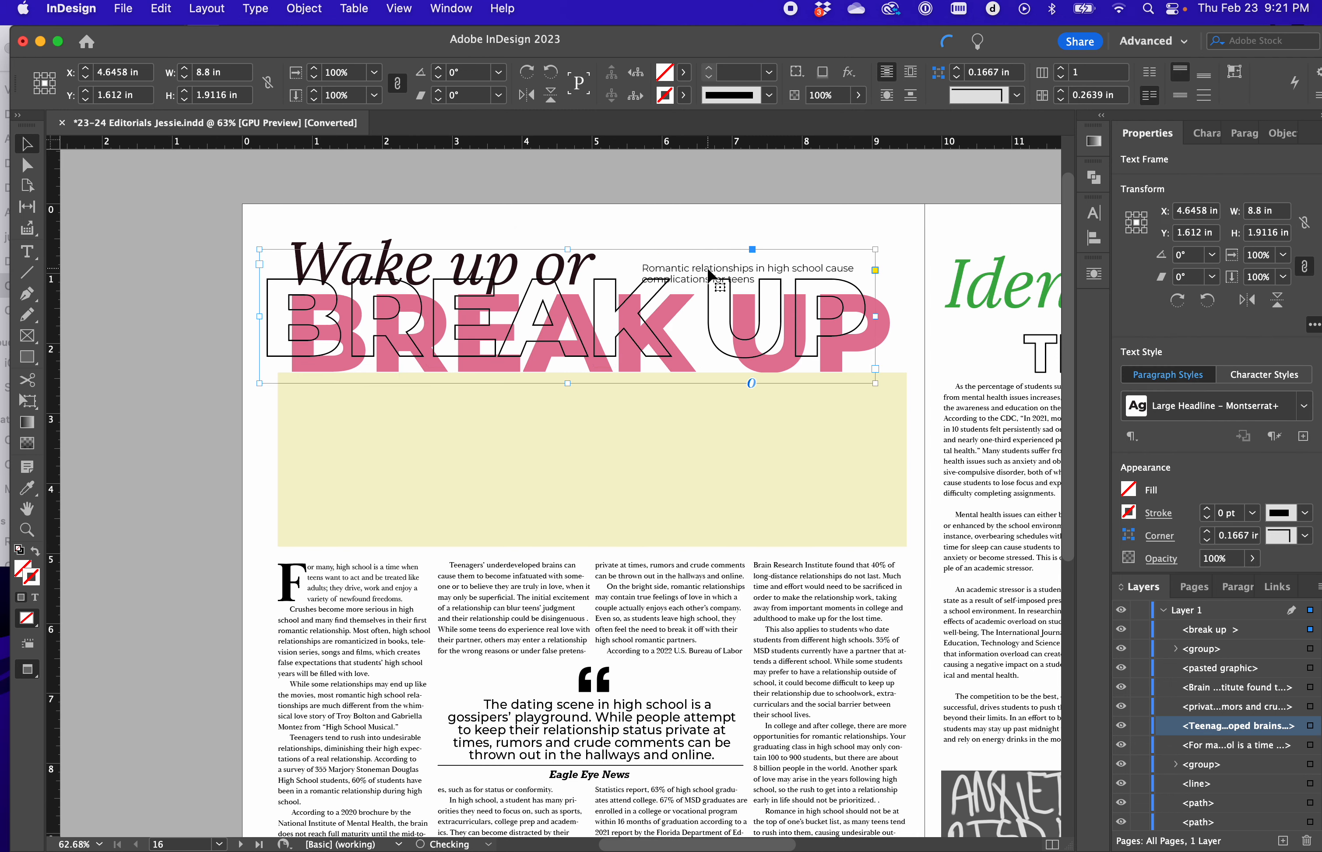
key("super+z")
Lower the top edge of the outlined "BREAK UP" text frame and select the subheadline frame overlapping it
left_click(749, 246)
left_click(753, 261)
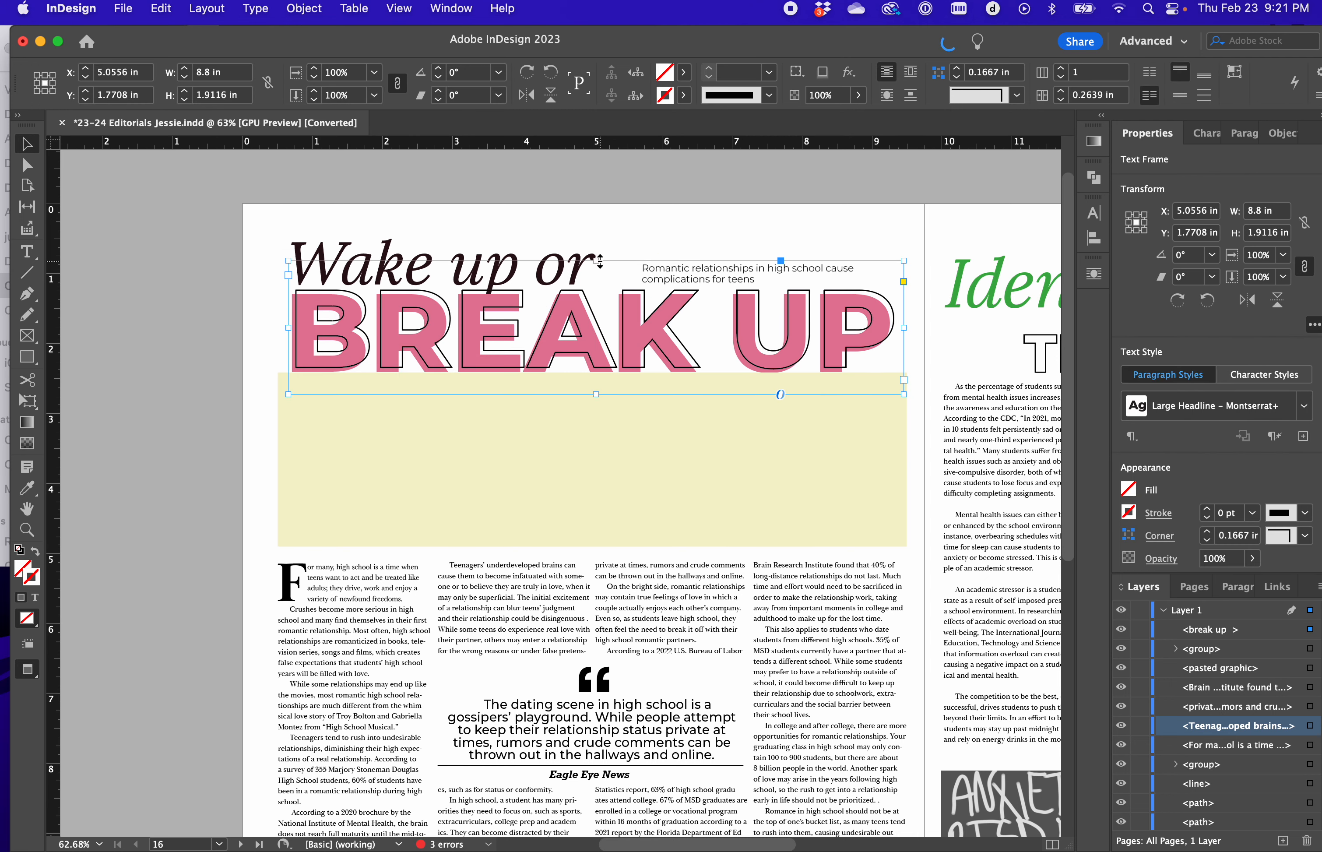
double_click(723, 262)
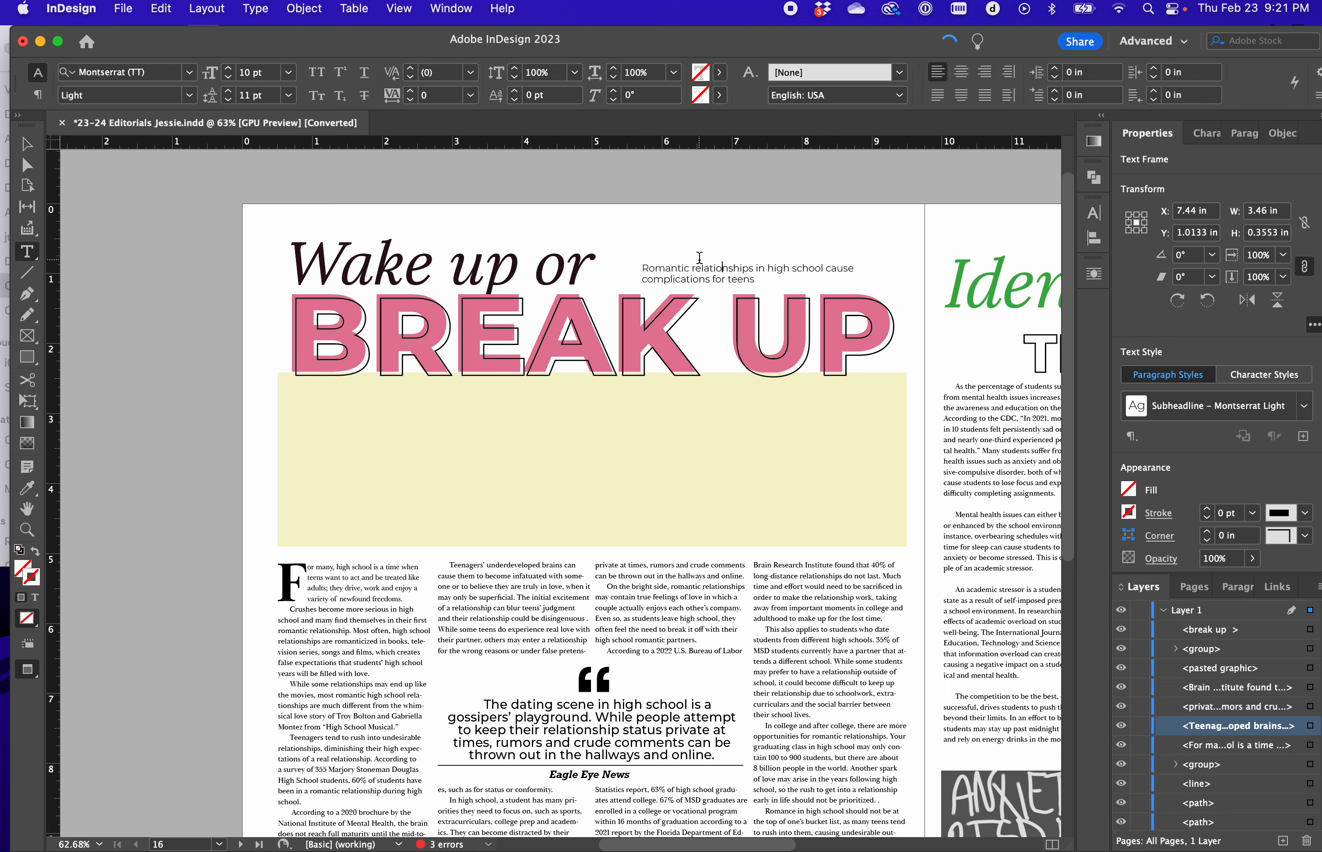
key("Escape")
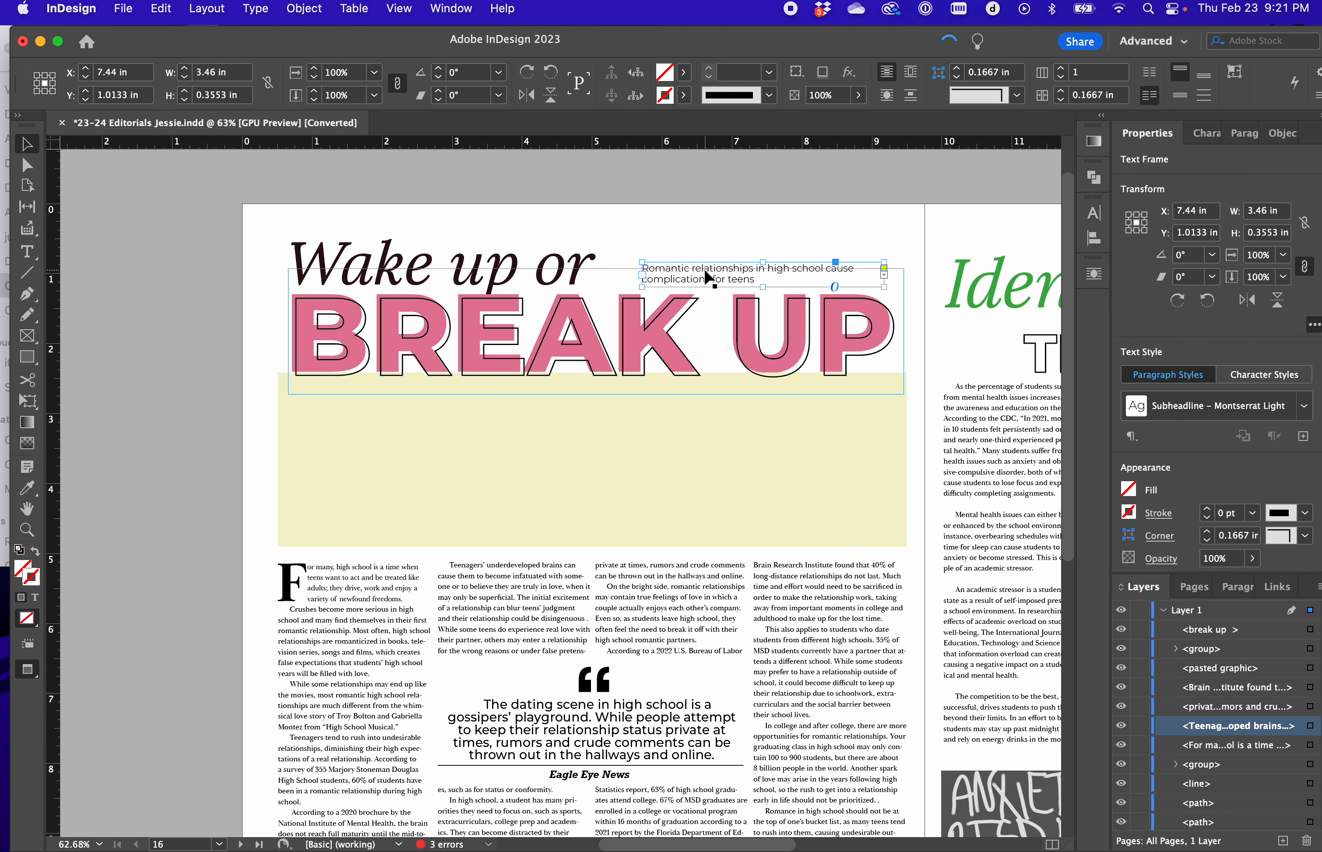
Move the subheadline up and left beside "Wake up or" and realign the outlined "BREAK UP" over the pink lettering
left_click_drag(705, 270, 665, 258)
left_click_drag(680, 395, 677, 350)
key("Left")
key("Left")
key("Up")
key("Left")
key("Left")
Lower the top edge of the yellow box below the headline, making the box about 2.43 in high
scroll(677, 346, "down", 2)
left_click(679, 379)
scroll(677, 378, "up", 5)
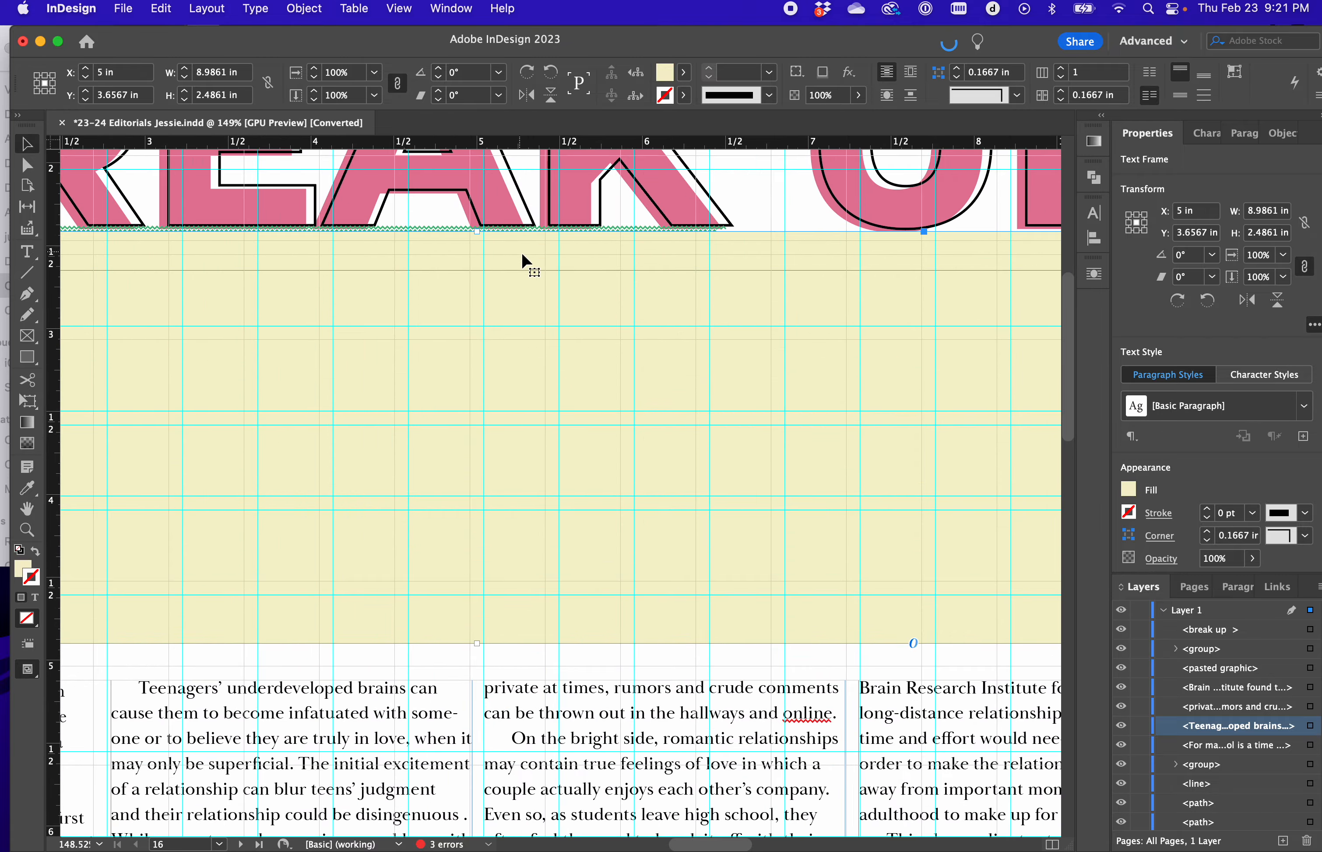
left_click_drag(479, 229, 477, 239)
scroll(477, 238, "down", 6)
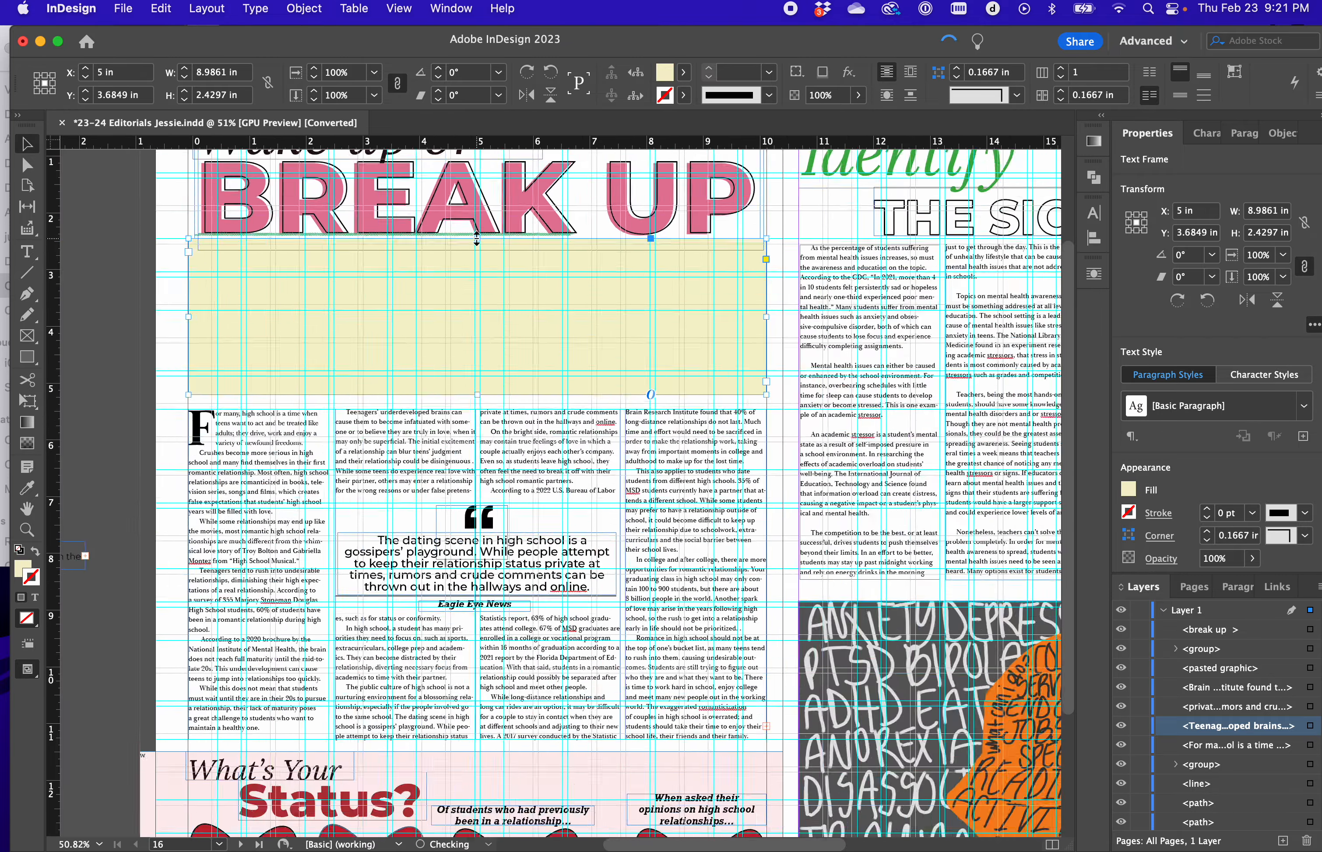
Select the "Wake up or", "BREAK UP" and subheadline frames together and nudge them up slightly above the yellow box
scroll(476, 239, "up", 5)
left_click(575, 350)
left_click(532, 262)
scroll(529, 261, "down", 2)
scroll(528, 261, "left", 3)
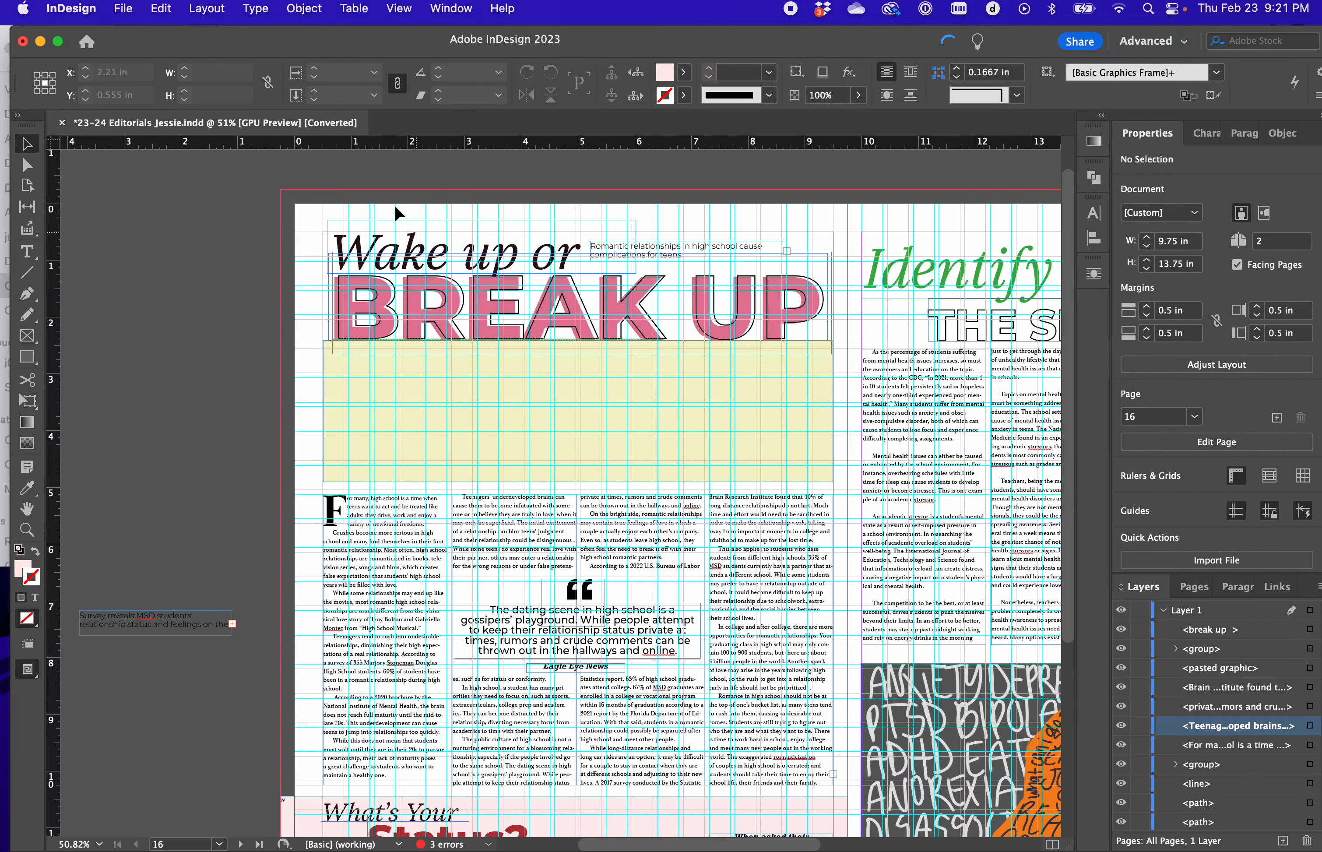
left_click(731, 325)
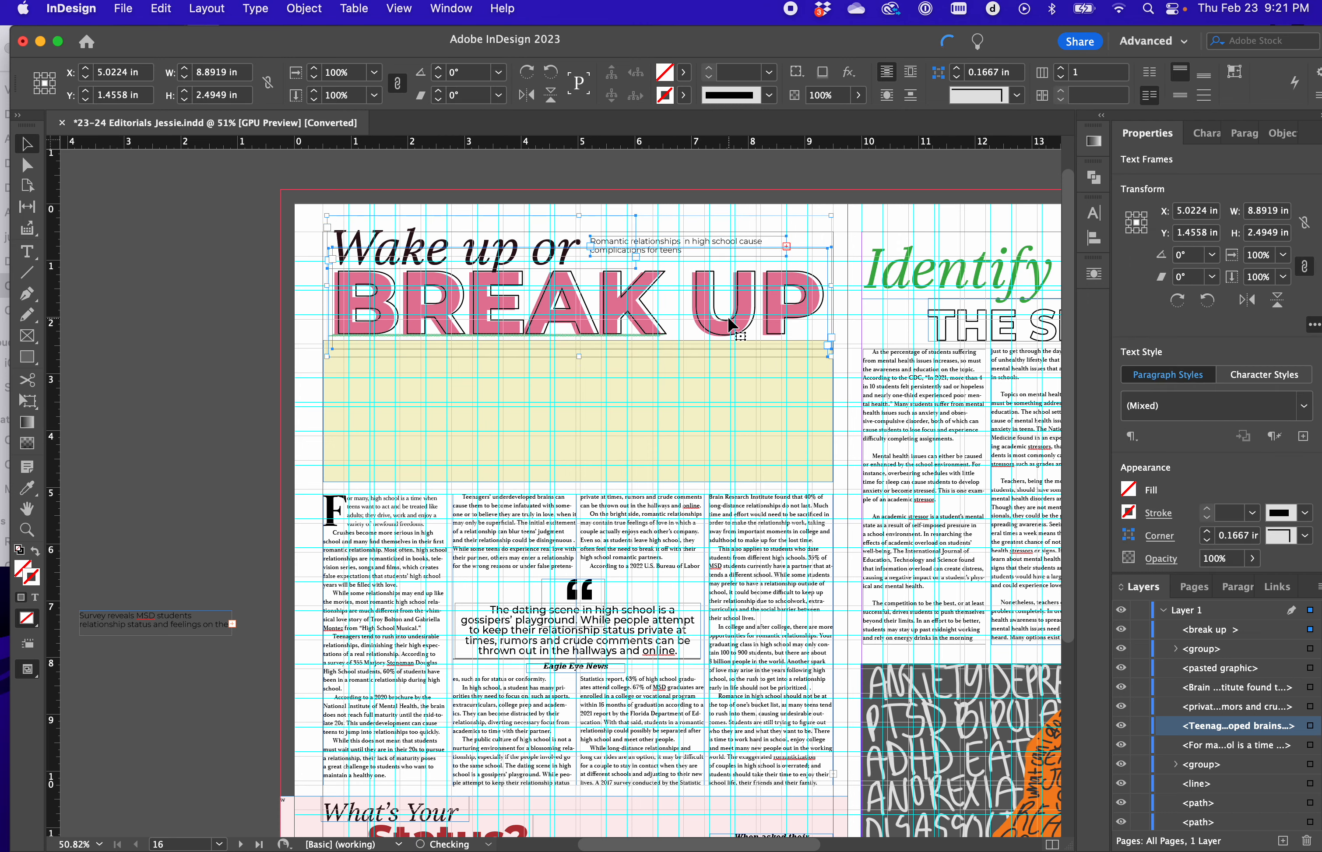
left_click(731, 194)
scroll(680, 304, "up", 1)
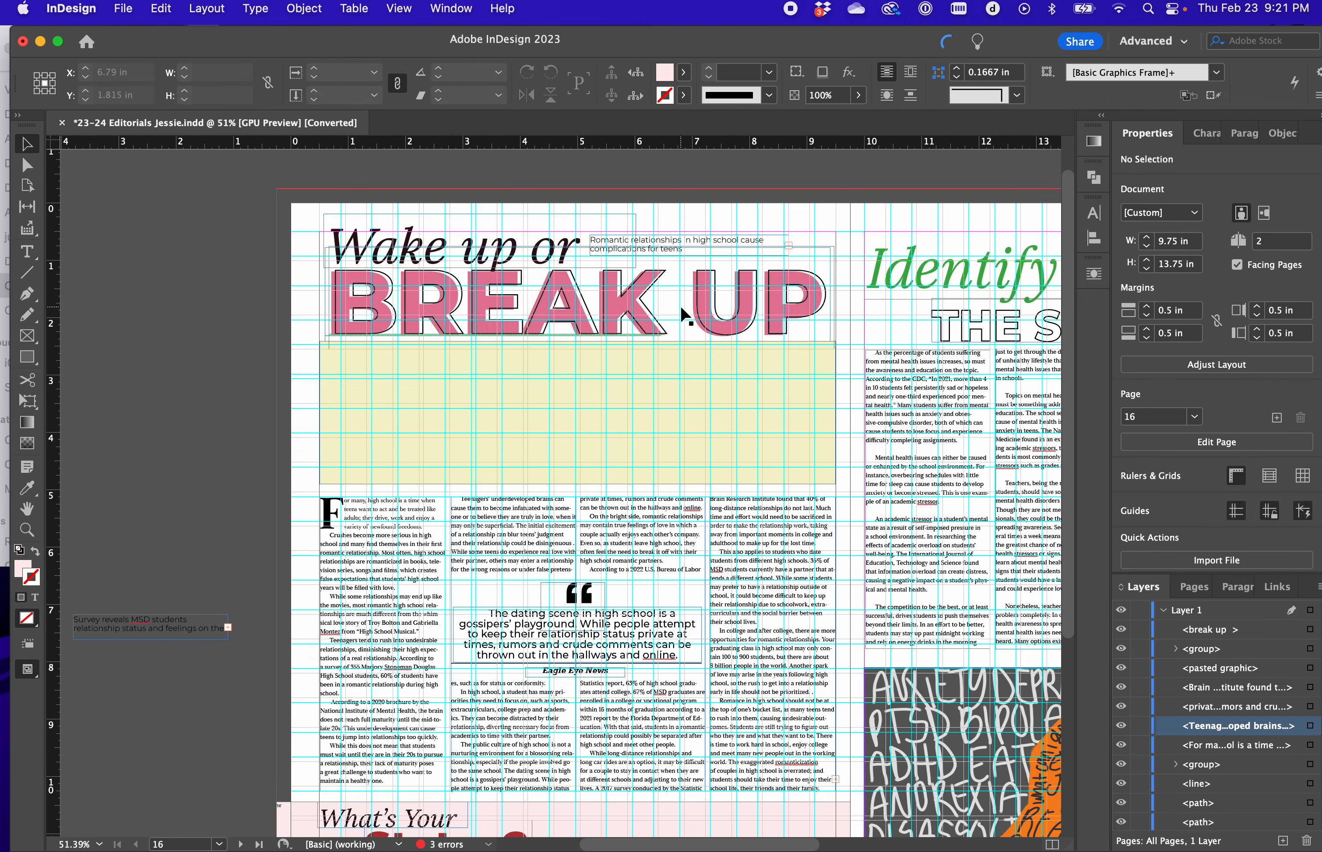
Widen the subheadline frame to about 3.91 in and undo its trial move down toward the yellow box
left_click(690, 247)
left_click_drag(789, 245, 845, 243)
left_click_drag(717, 256, 719, 382)
key("super+z")
key("super+z")
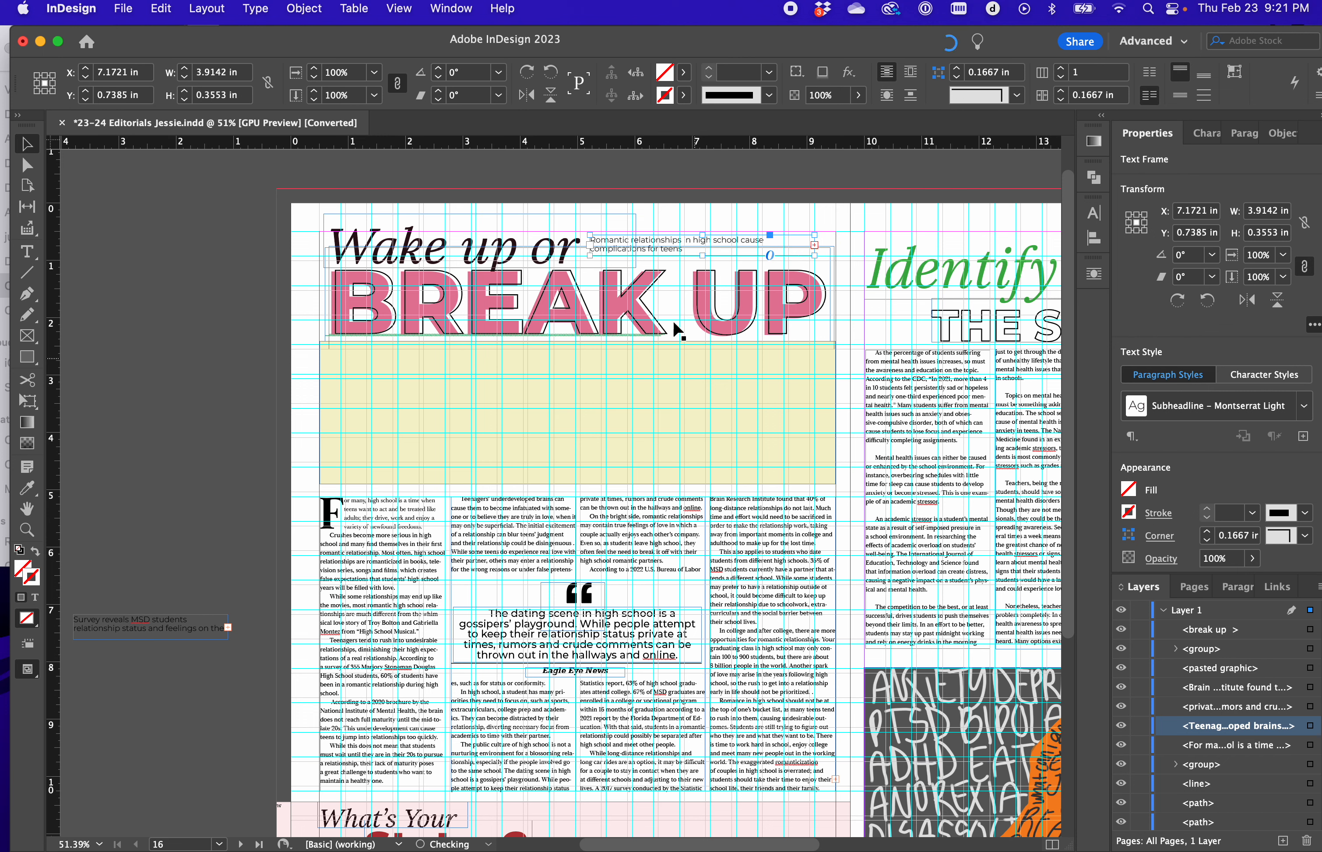
double_click(697, 251)
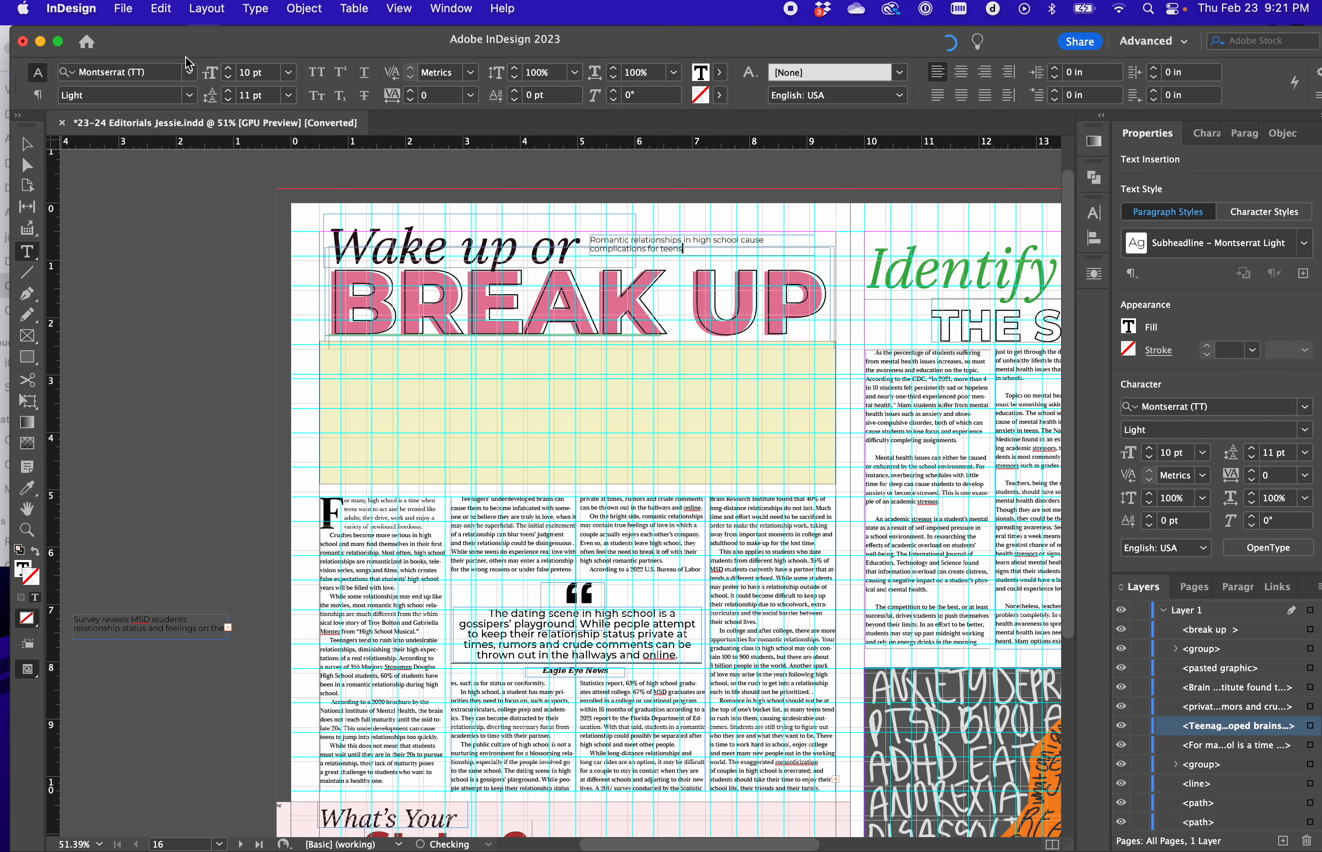
Scale the "Wake up or" headline down to about 5.32 in wide and nudge it left and down
left_click(27, 143)
left_click(460, 242)
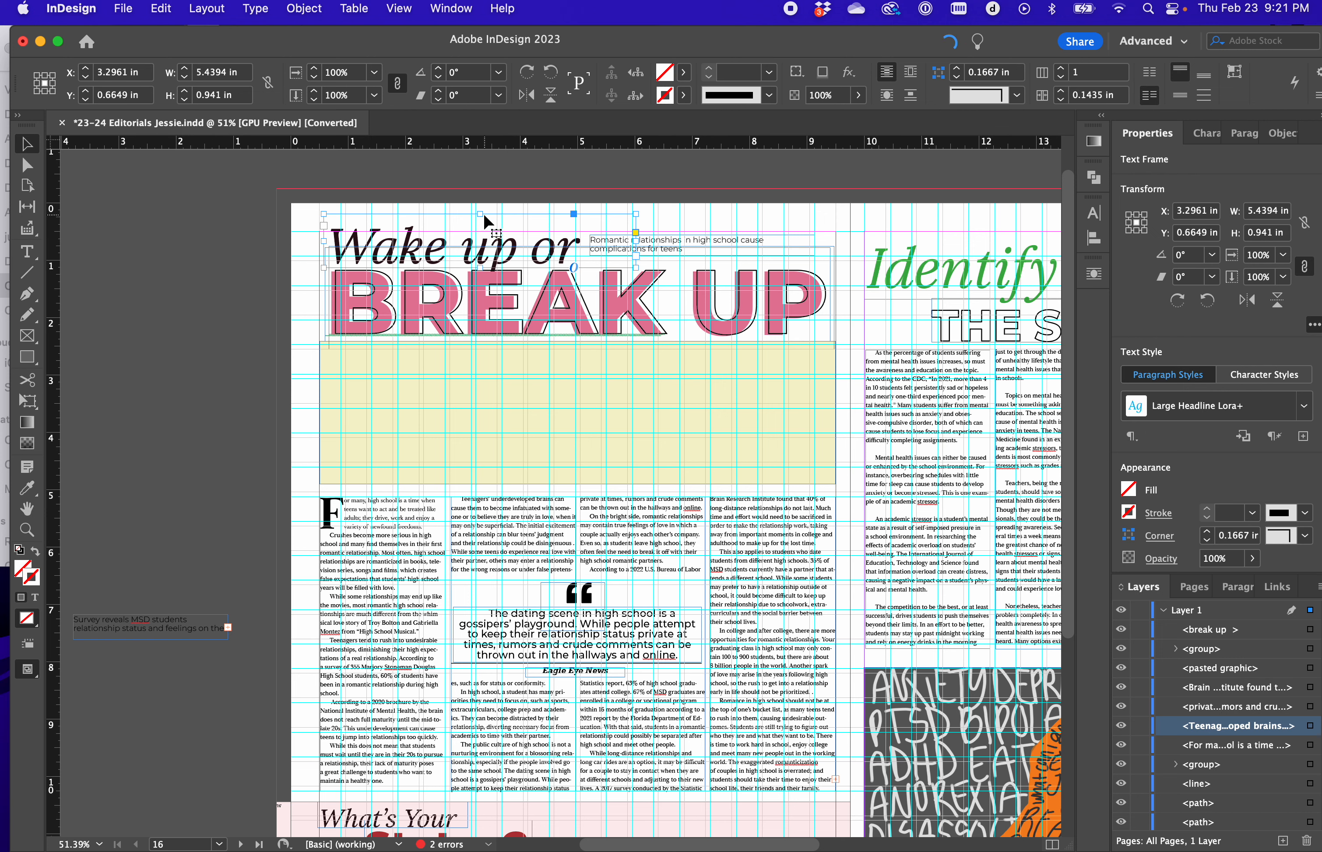
left_click_drag(480, 214, 480, 217)
key("Left")
key("Left")
key("Left")
key("Down")
key("Down")
key("Down")
key("Down")
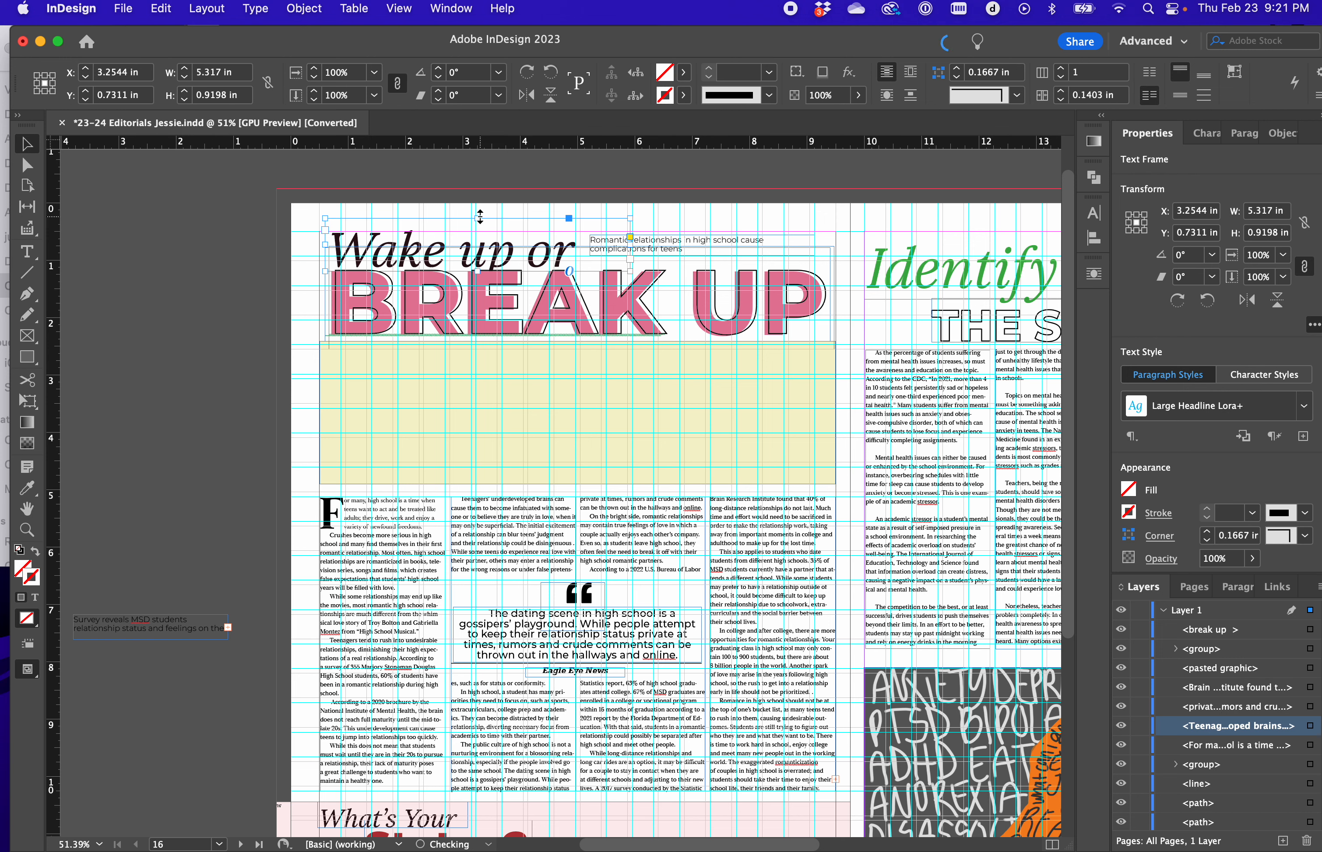
Scale the "Wake up or" headline down further to about 4.73 in wide and nudge it left above "BREAK UP"
left_click_drag(480, 272, 480, 264)
key("Left")
key("Left")
key("Left")
key("Left")
key("Left")
key("Left")
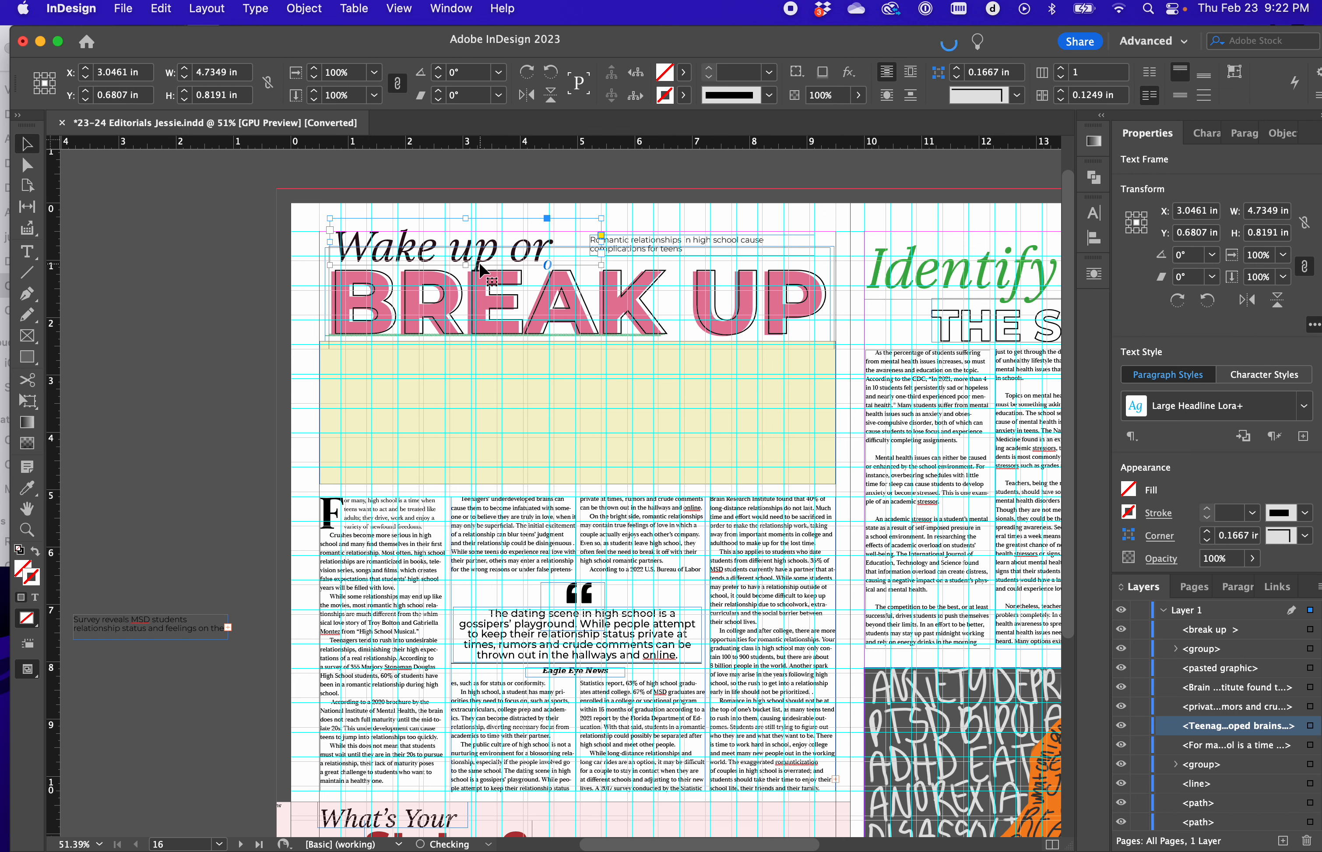
Nudge the "Wake up or" headline down slightly and review the whole spread in preview mode
left_click(640, 220)
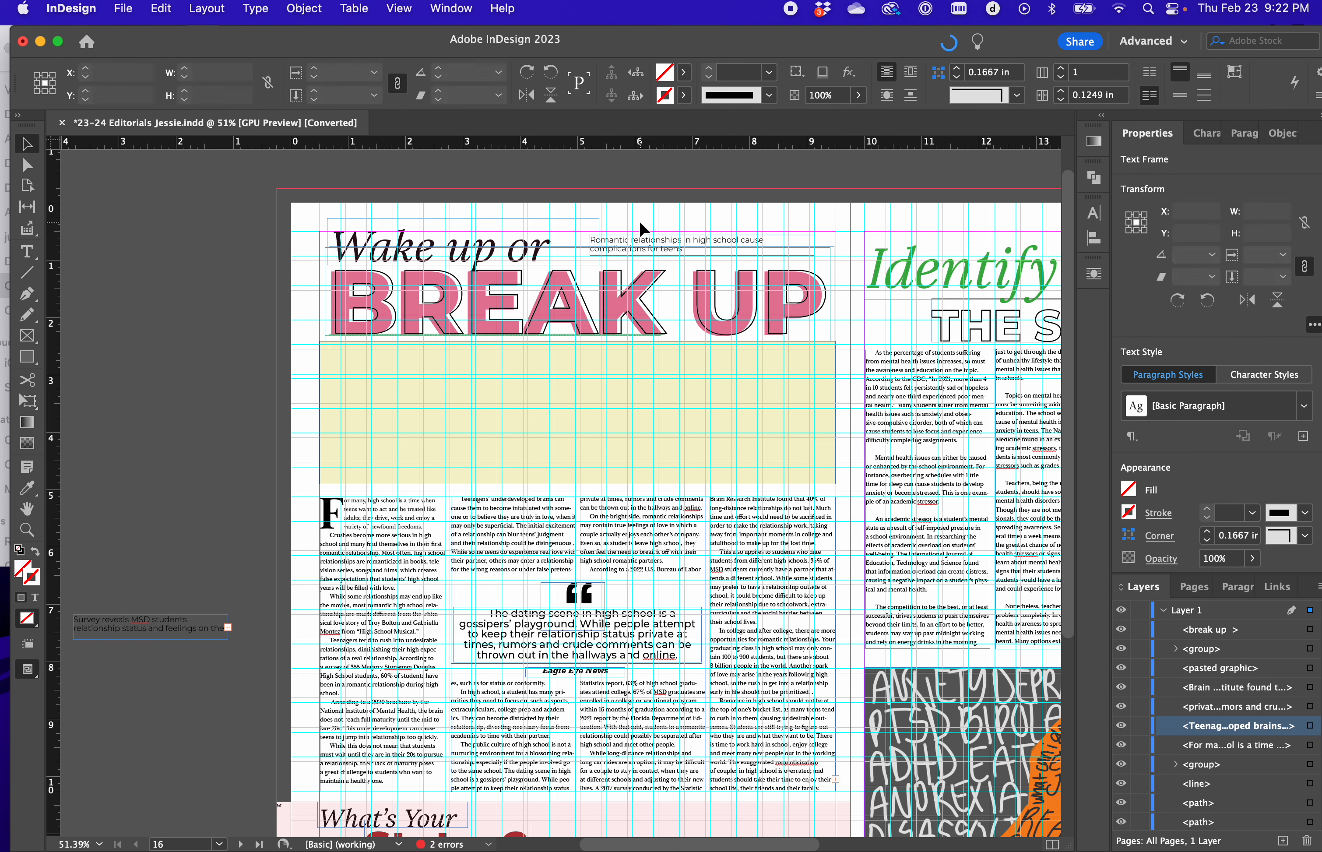
left_click(530, 244)
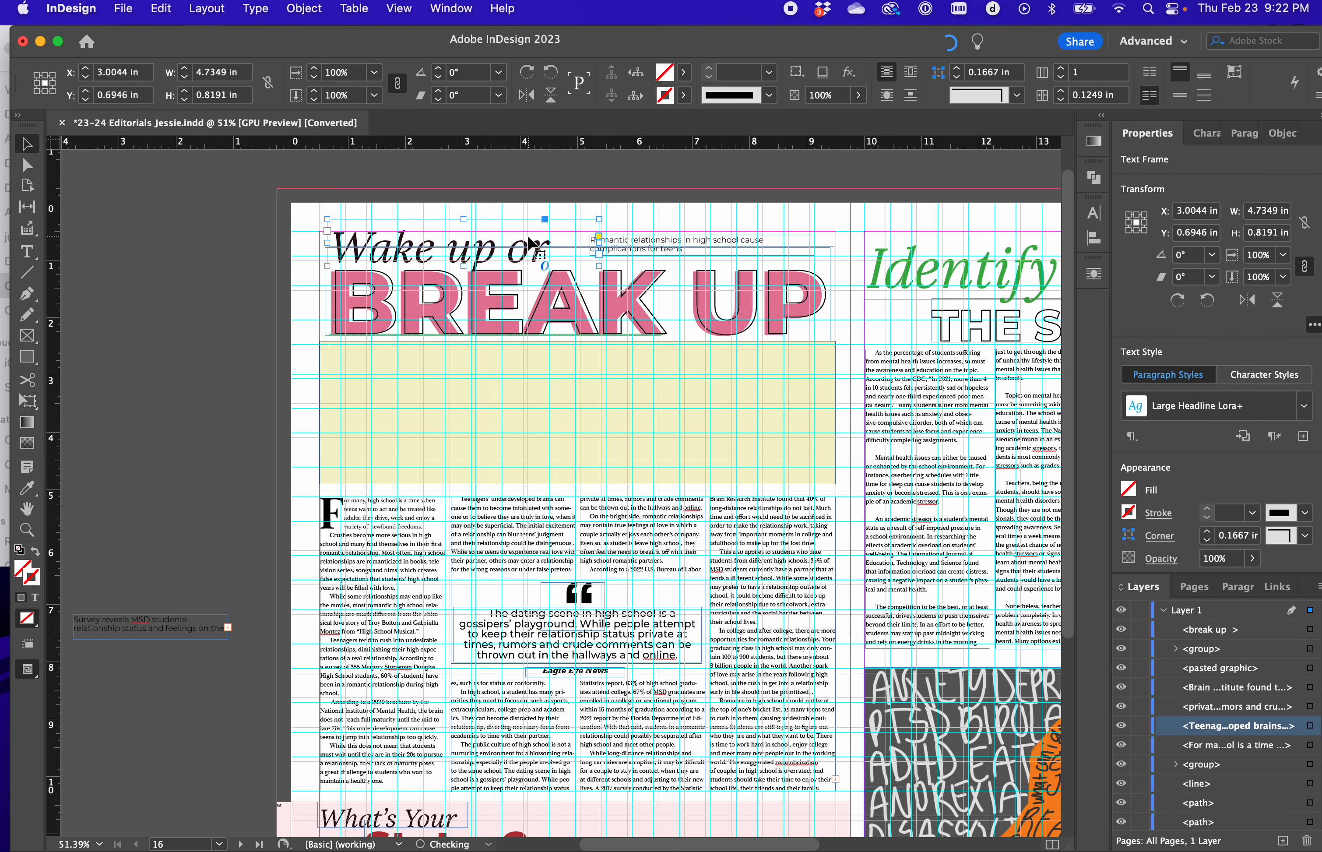
key("Down")
key("Down")
left_click(626, 211)
key("w")
scroll(624, 209, "down", 5)
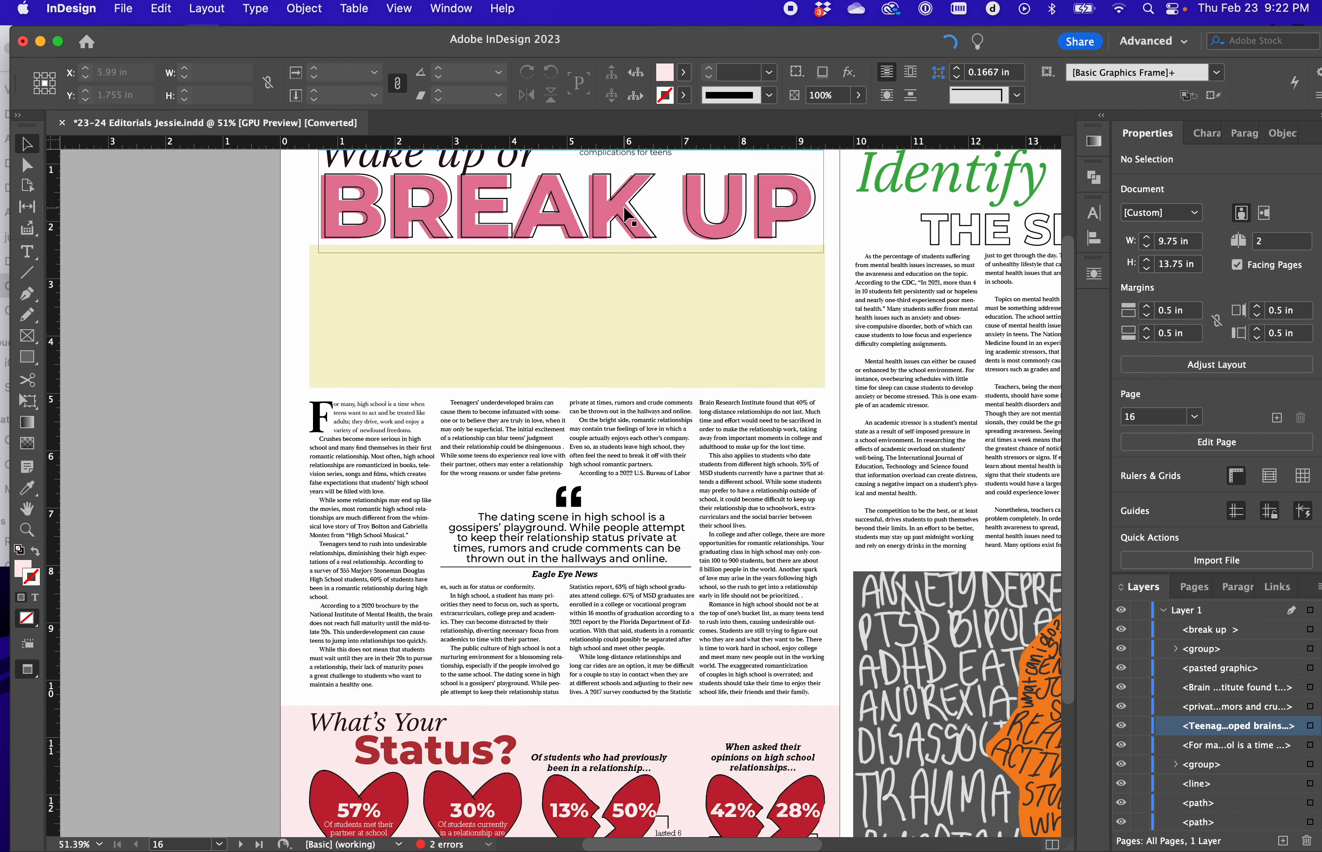
scroll(624, 208, "up", 3)
scroll(623, 207, "down", 3)
scroll(623, 208, "right", 1)
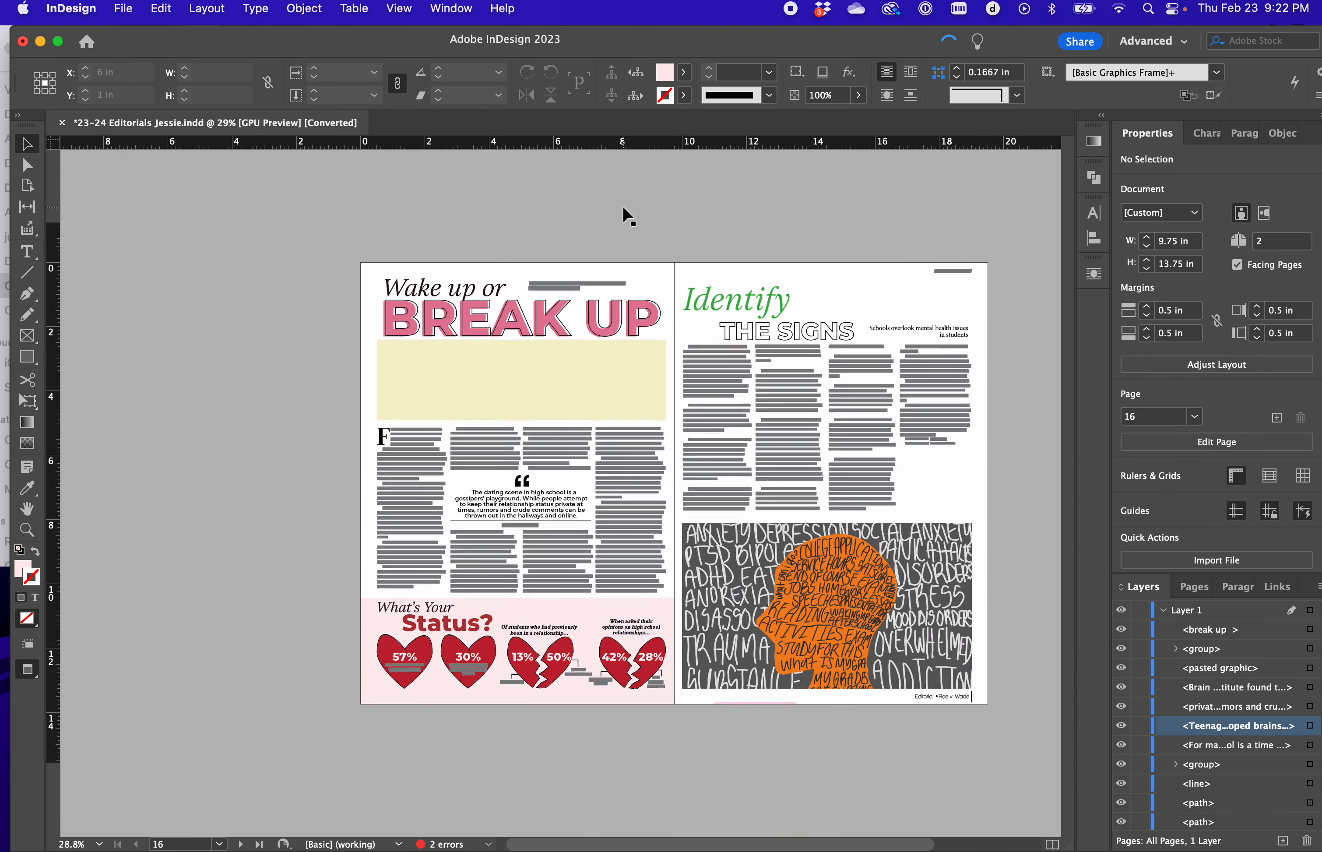
scroll(623, 208, "up", 3)
scroll(564, 467, "down", 3)
scroll(563, 468, "down", 2)
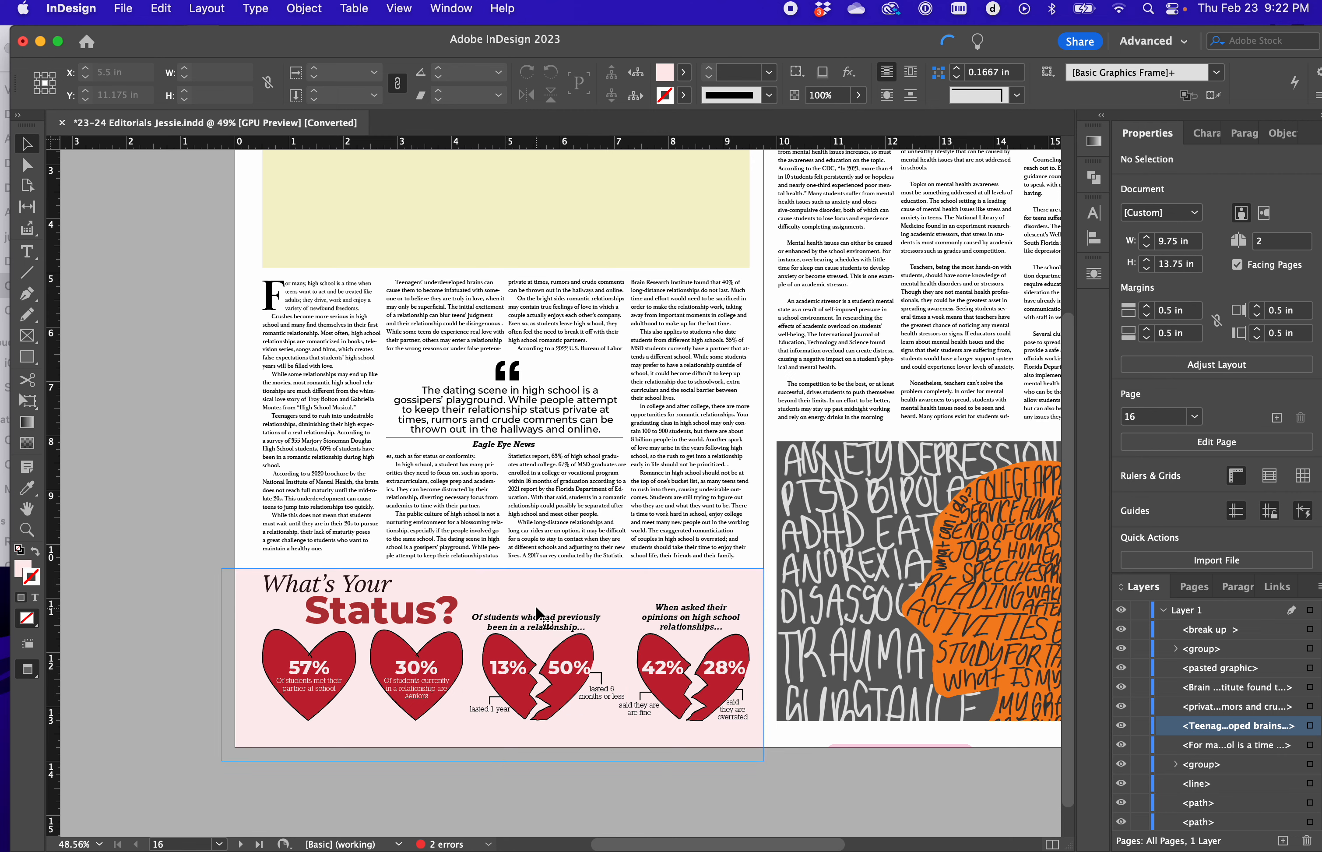
Give the light pink "What's Your Status?" panel a darker pink 1 pt stroke and preview the spread
left_click(585, 595)
key("w")
key("u")
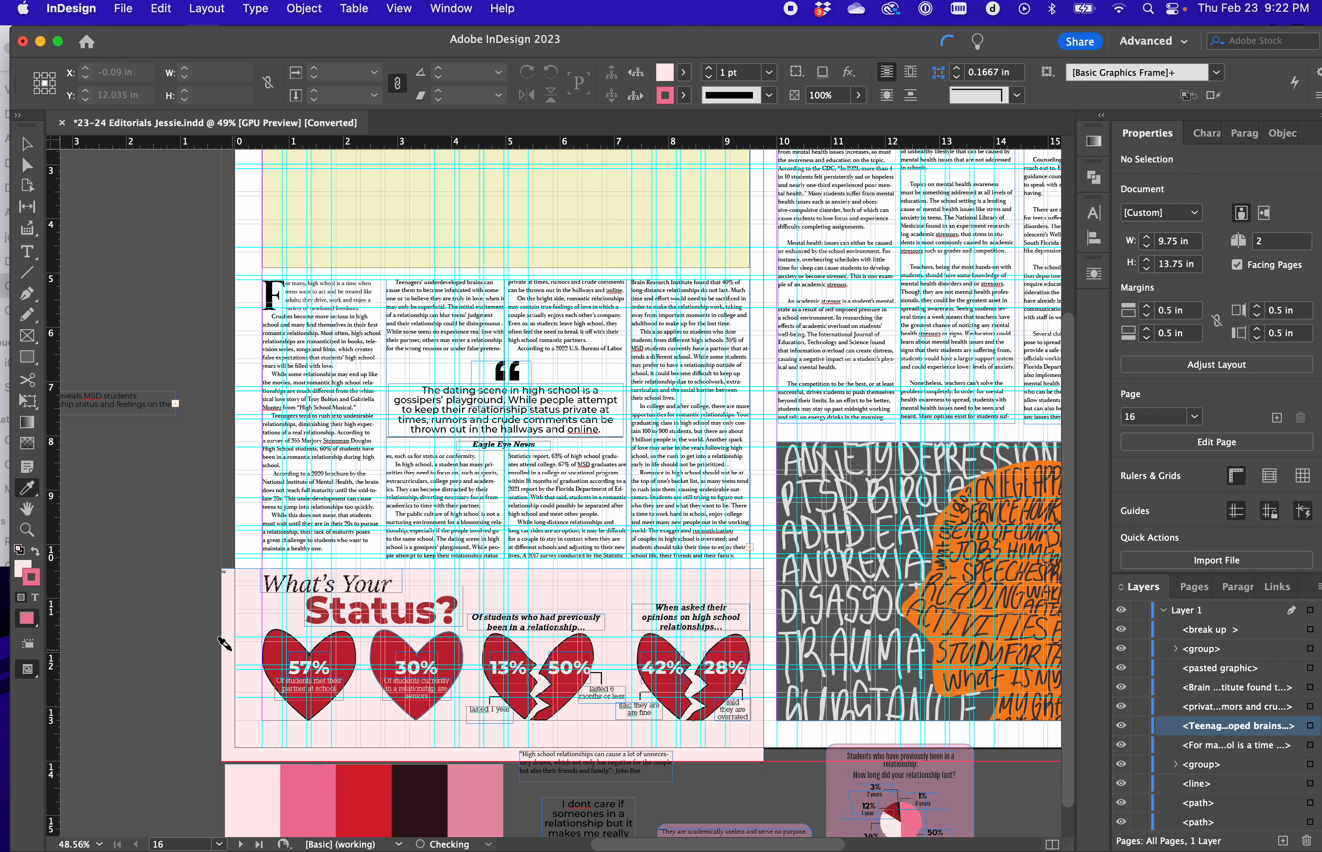
key("d")
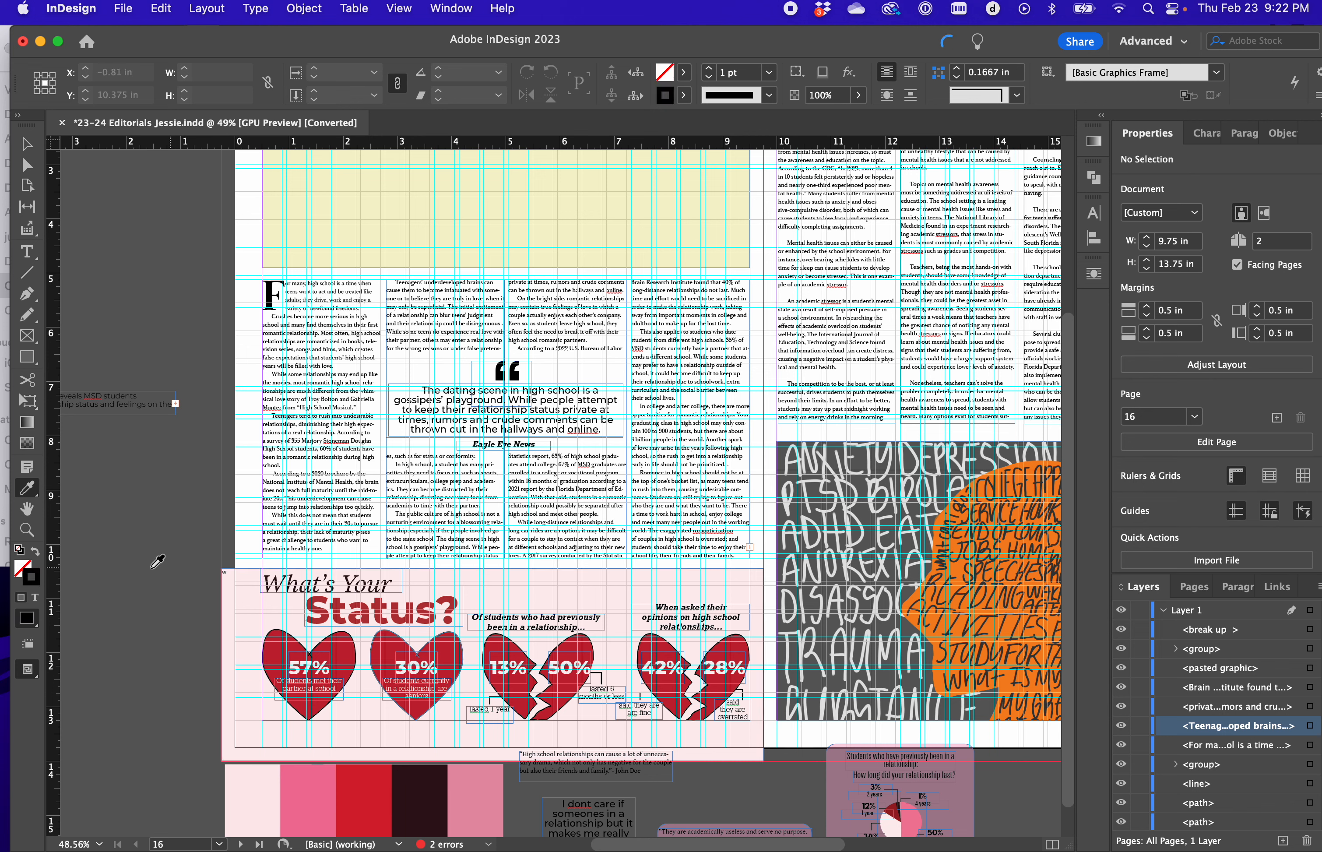
left_click(221, 614)
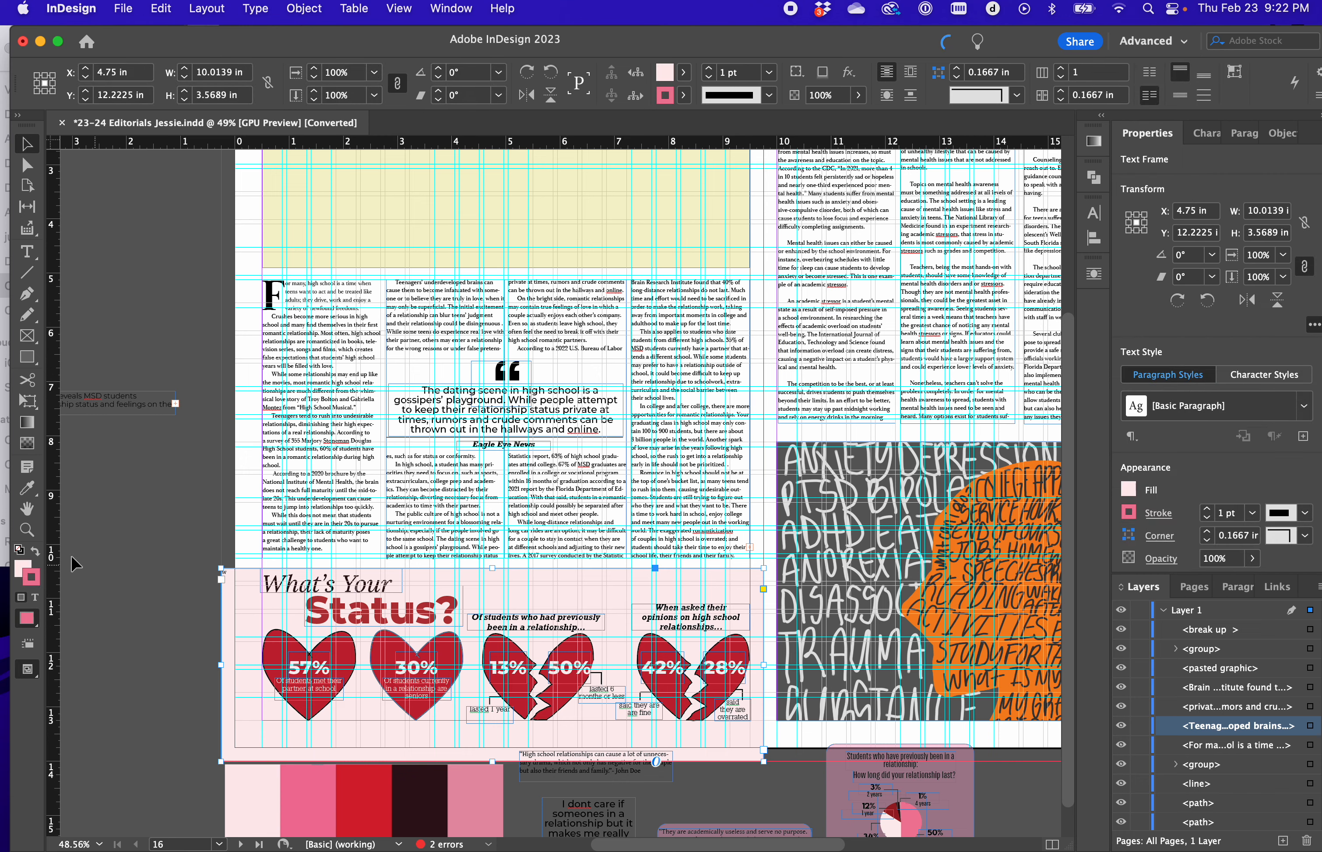
left_click(135, 501)
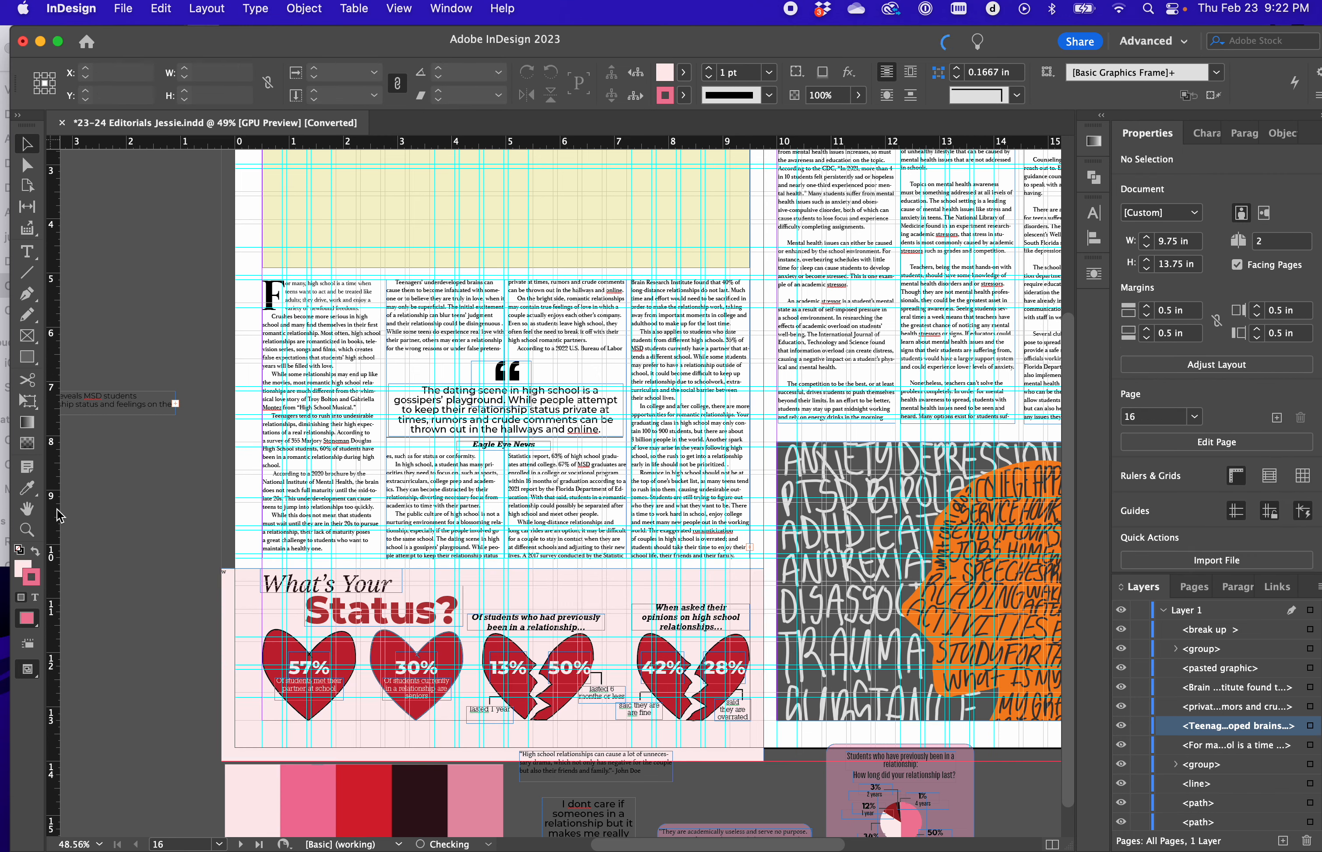
key("w")
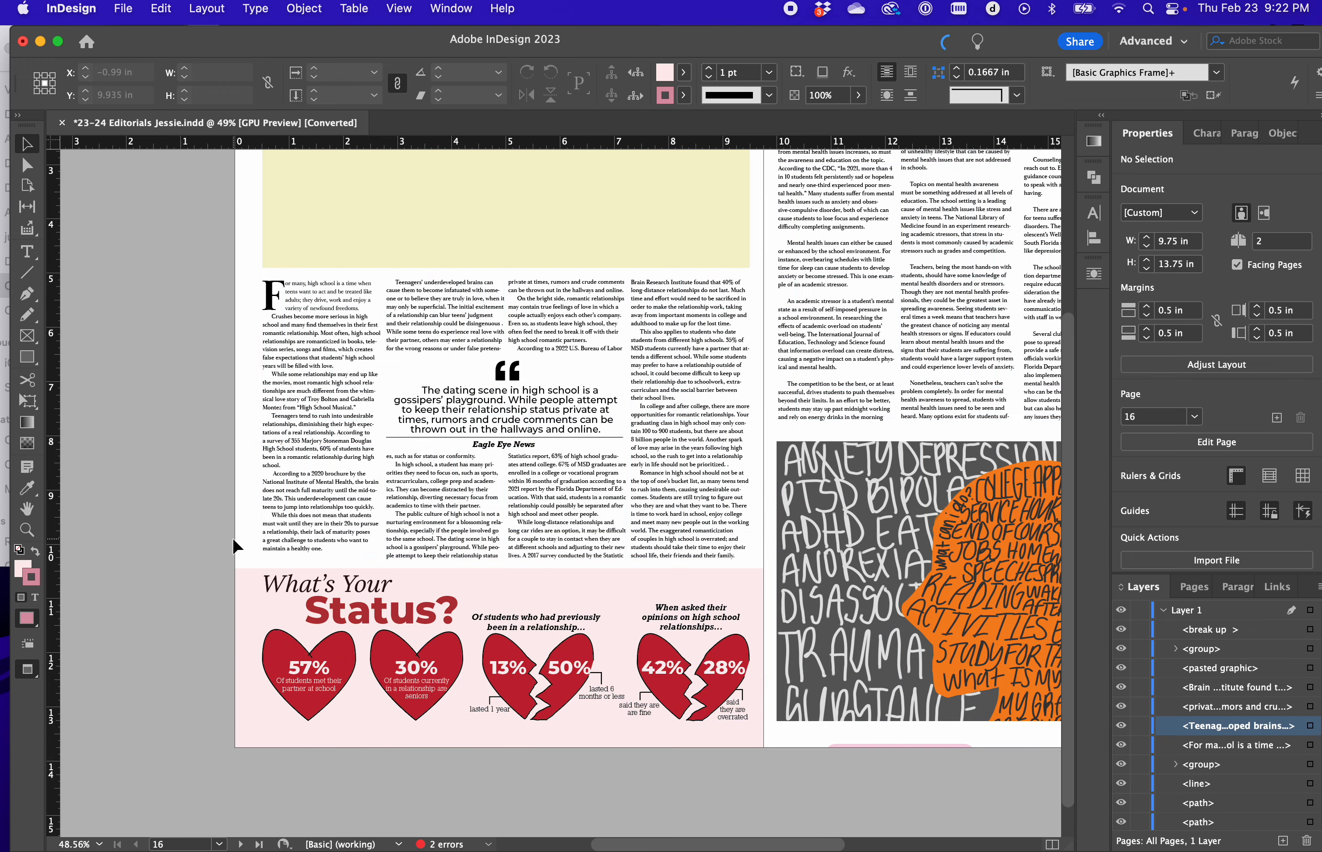
scroll(233, 538, "up", 3)
scroll(233, 537, "down", 3)
scroll(233, 537, "up", 3)
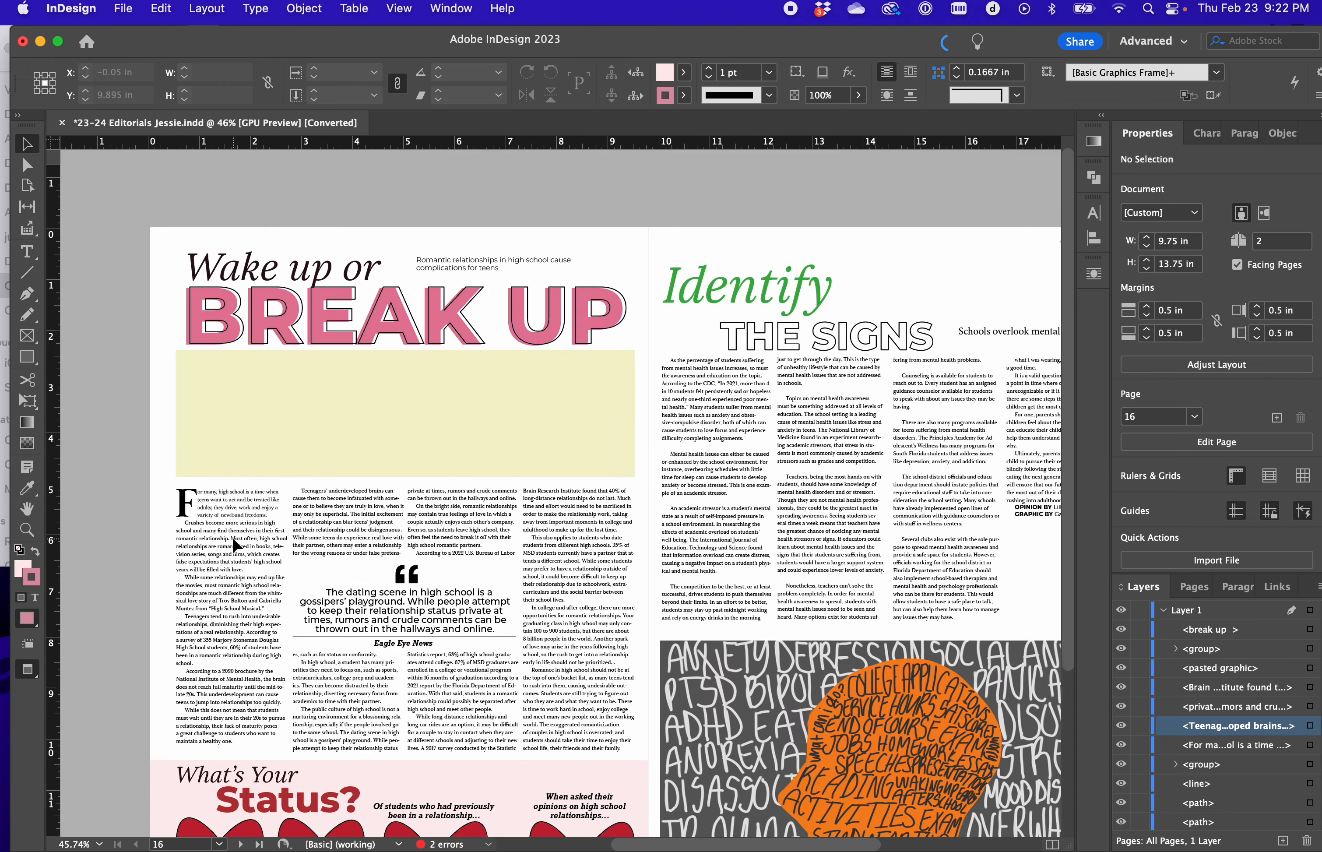
Reapply the "Story Paragraphs - Baskerville" style to the "Identify THE SIGNS" article text, clearing all overrides
scroll(232, 537, "right", 6)
scroll(232, 537, "down", 2)
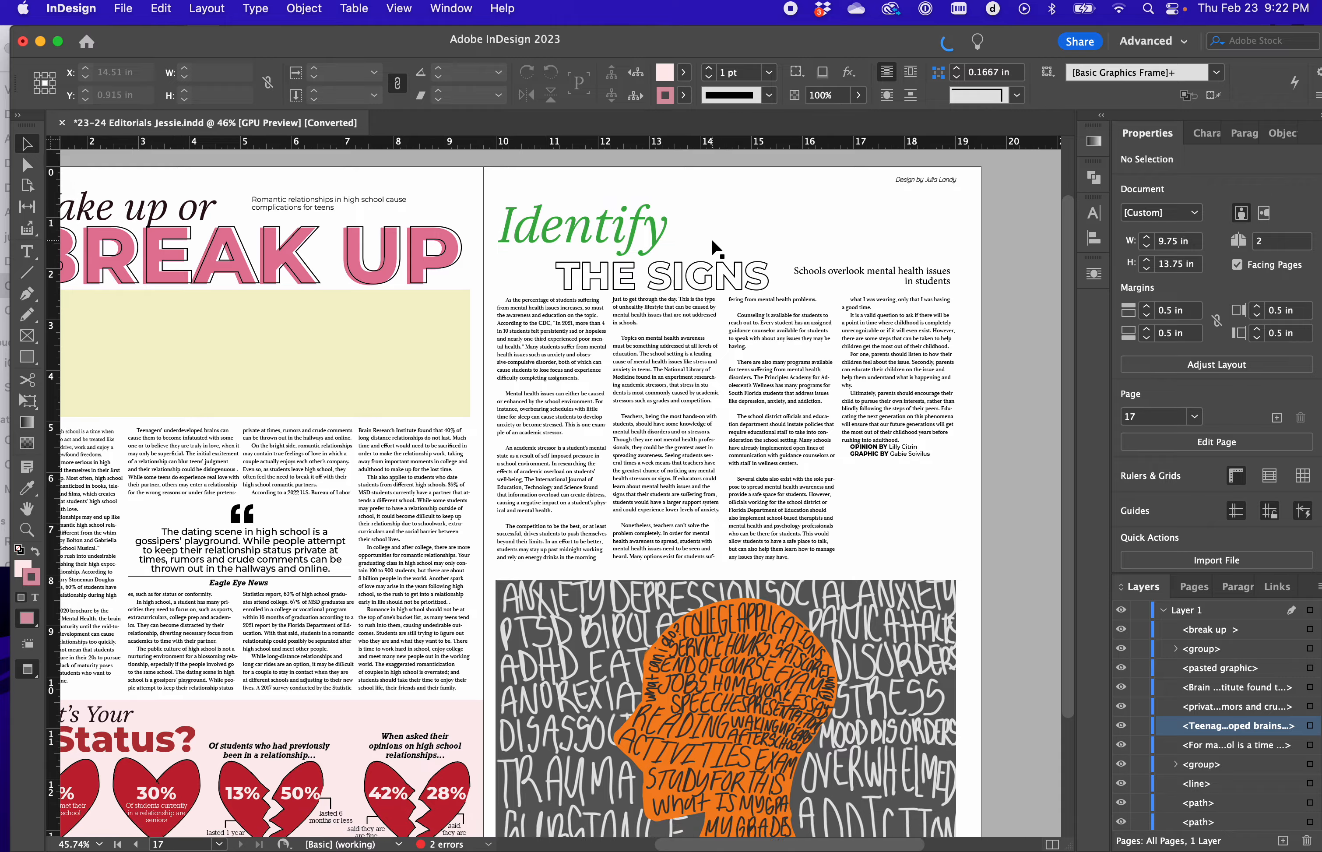
scroll(712, 238, "down", 3)
left_click(604, 294)
scroll(604, 295, "up", 4)
scroll(603, 294, "down", 2)
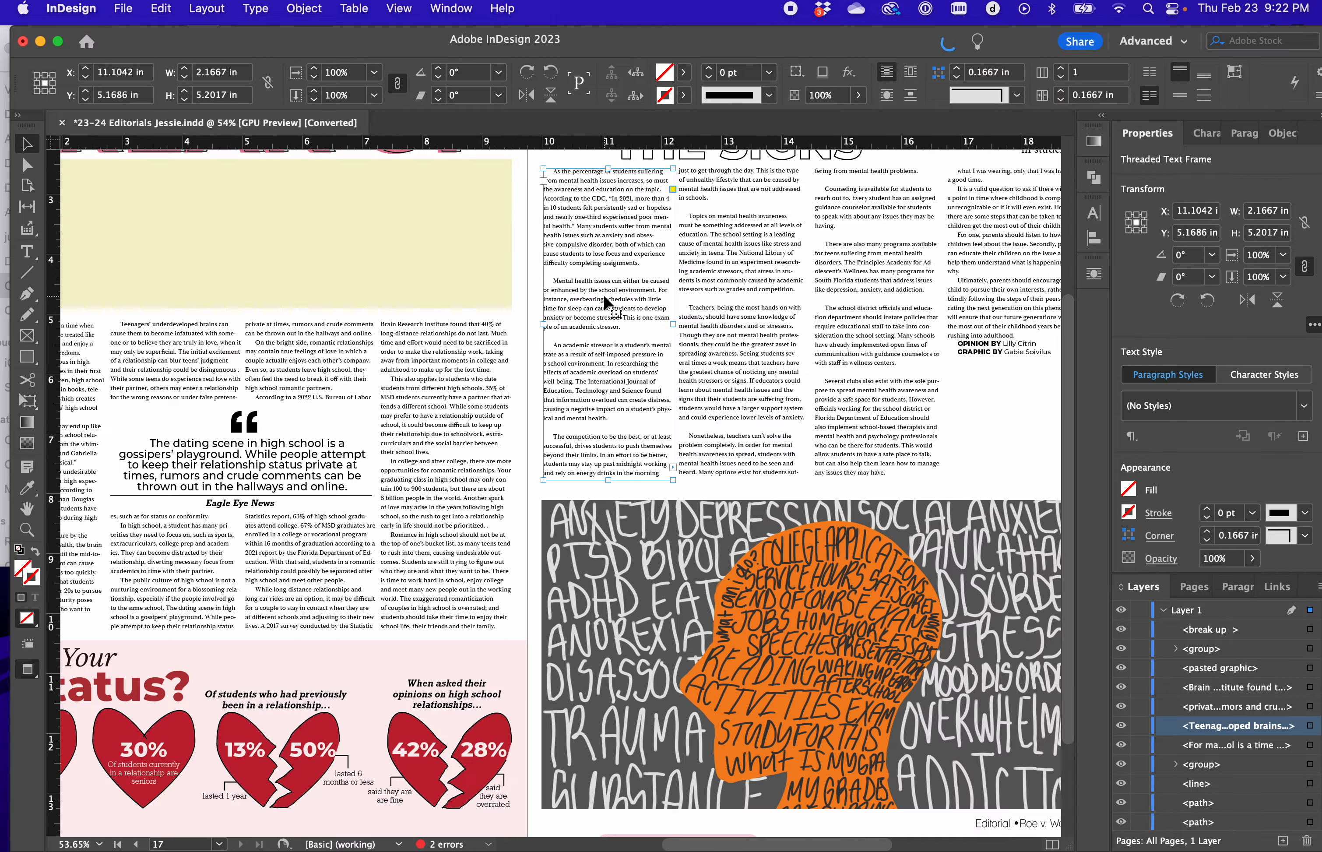
scroll(604, 298, "up", 4)
scroll(604, 298, "right", 5)
scroll(604, 298, "up", 2)
key("t")
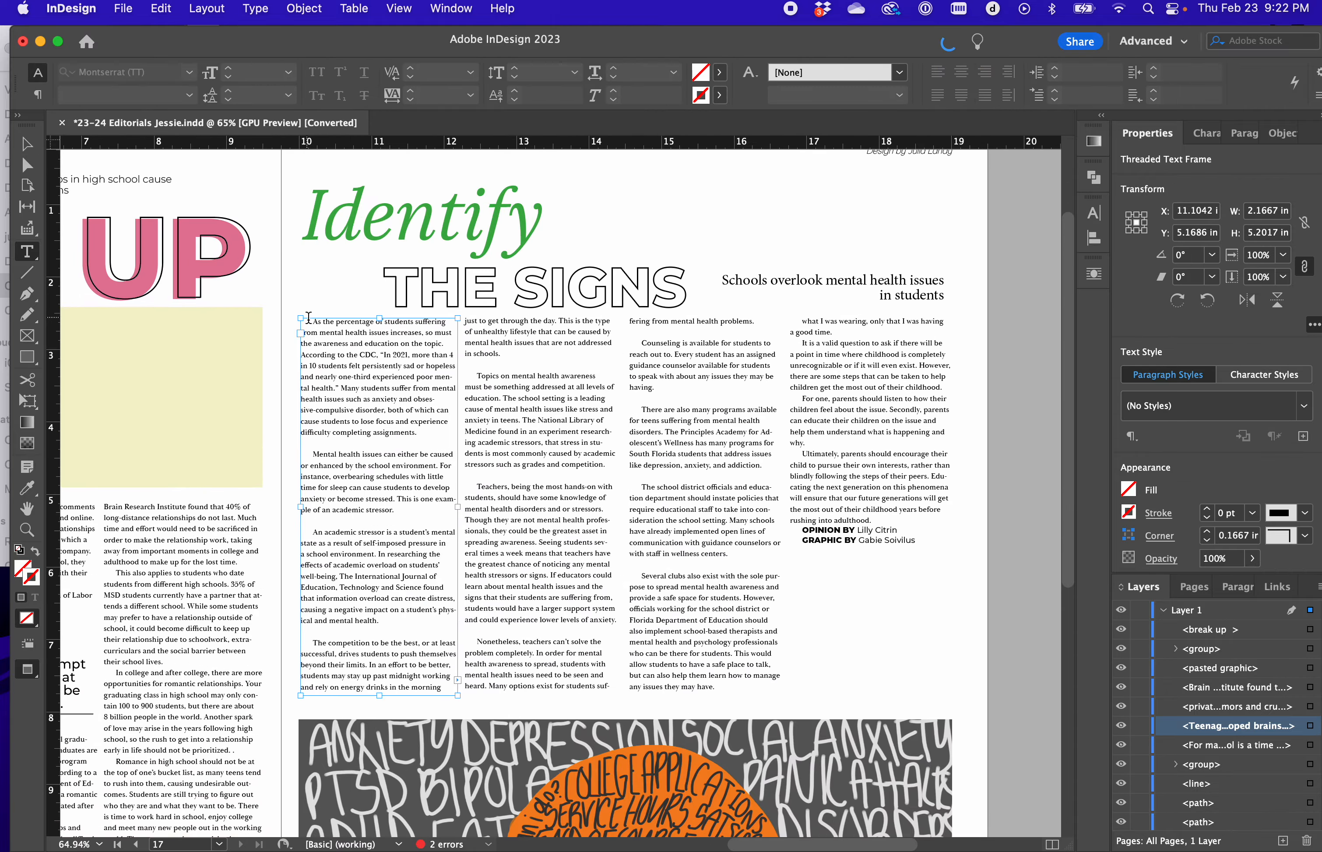
left_click_drag(309, 321, 935, 519)
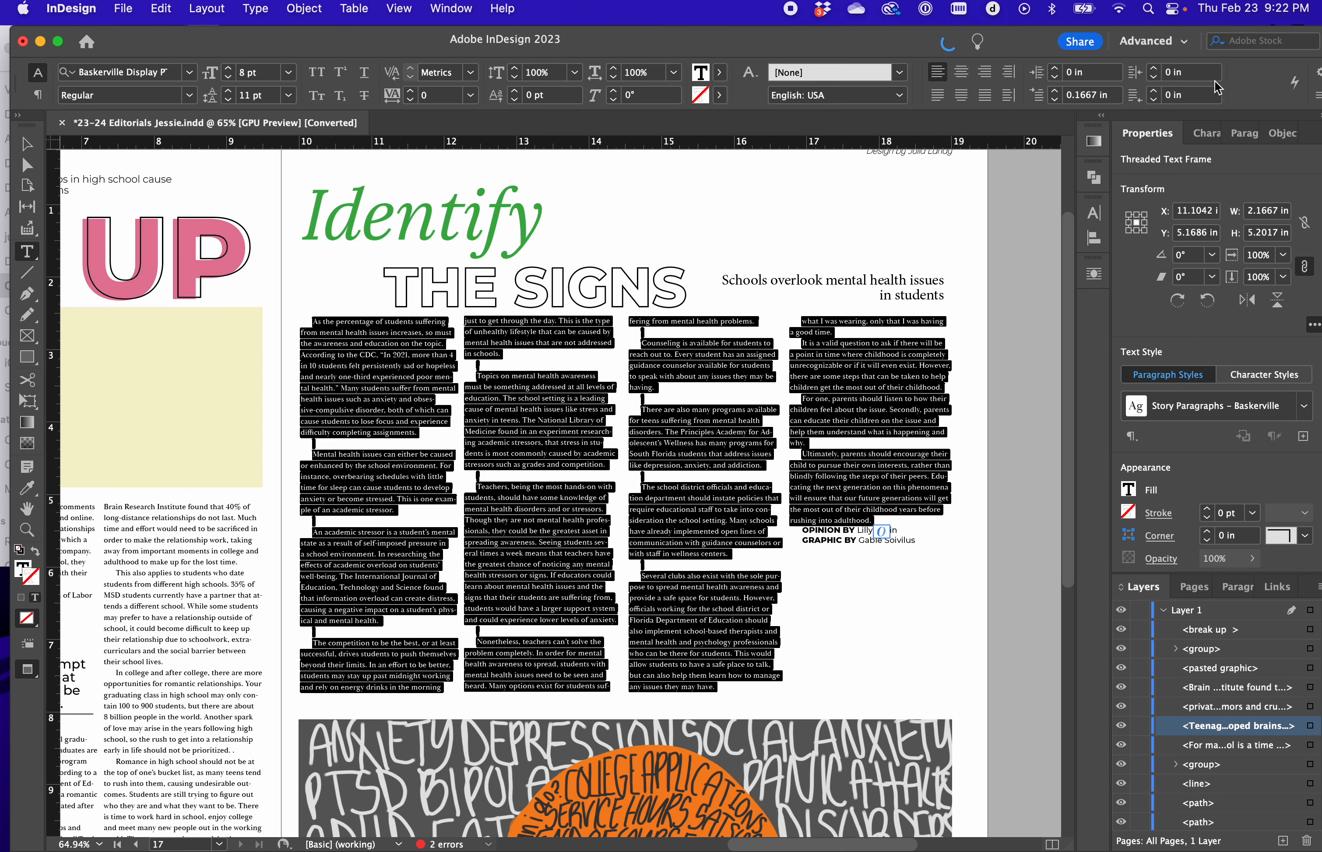
left_click(1258, 135)
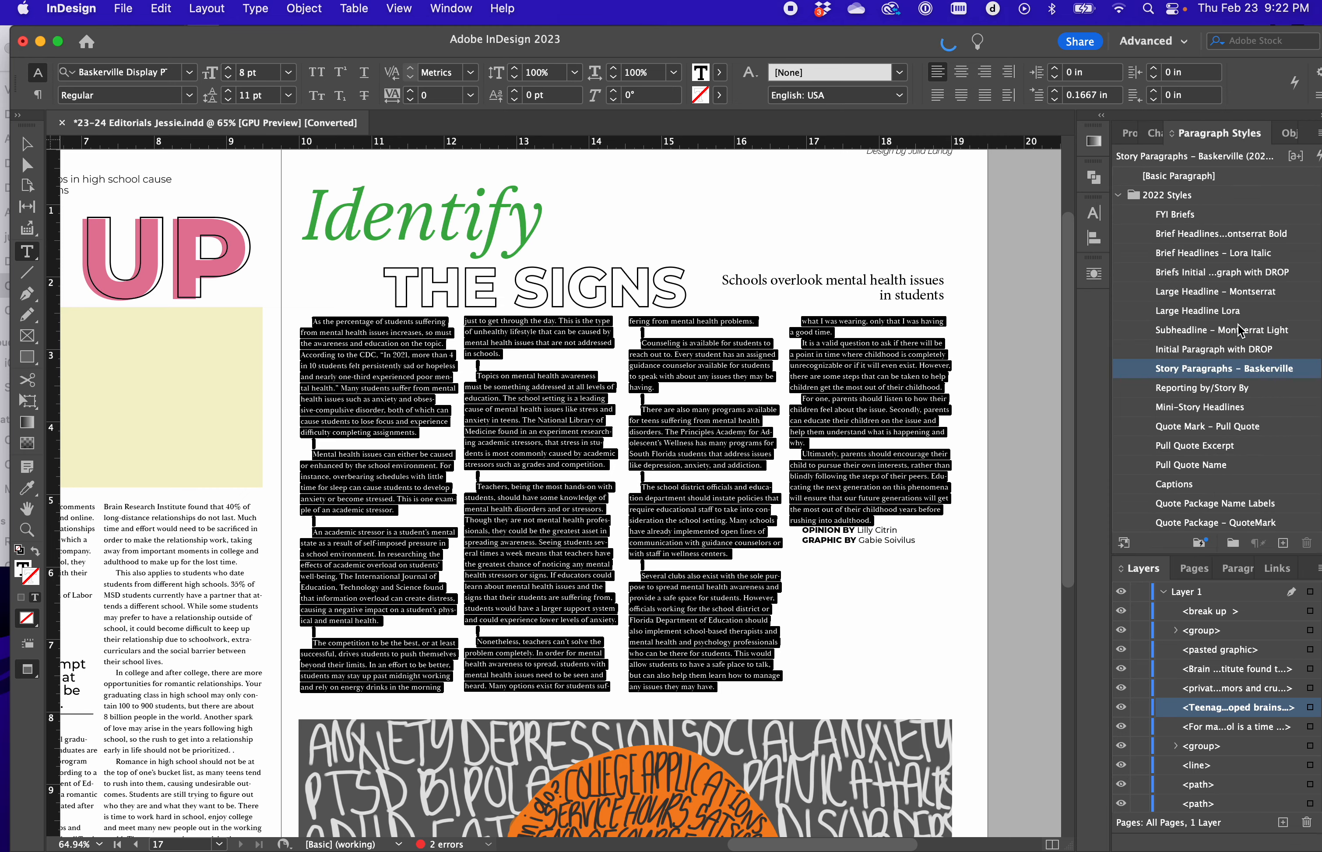
left_click(1262, 353)
left_click(1267, 370)
right_click(1268, 372)
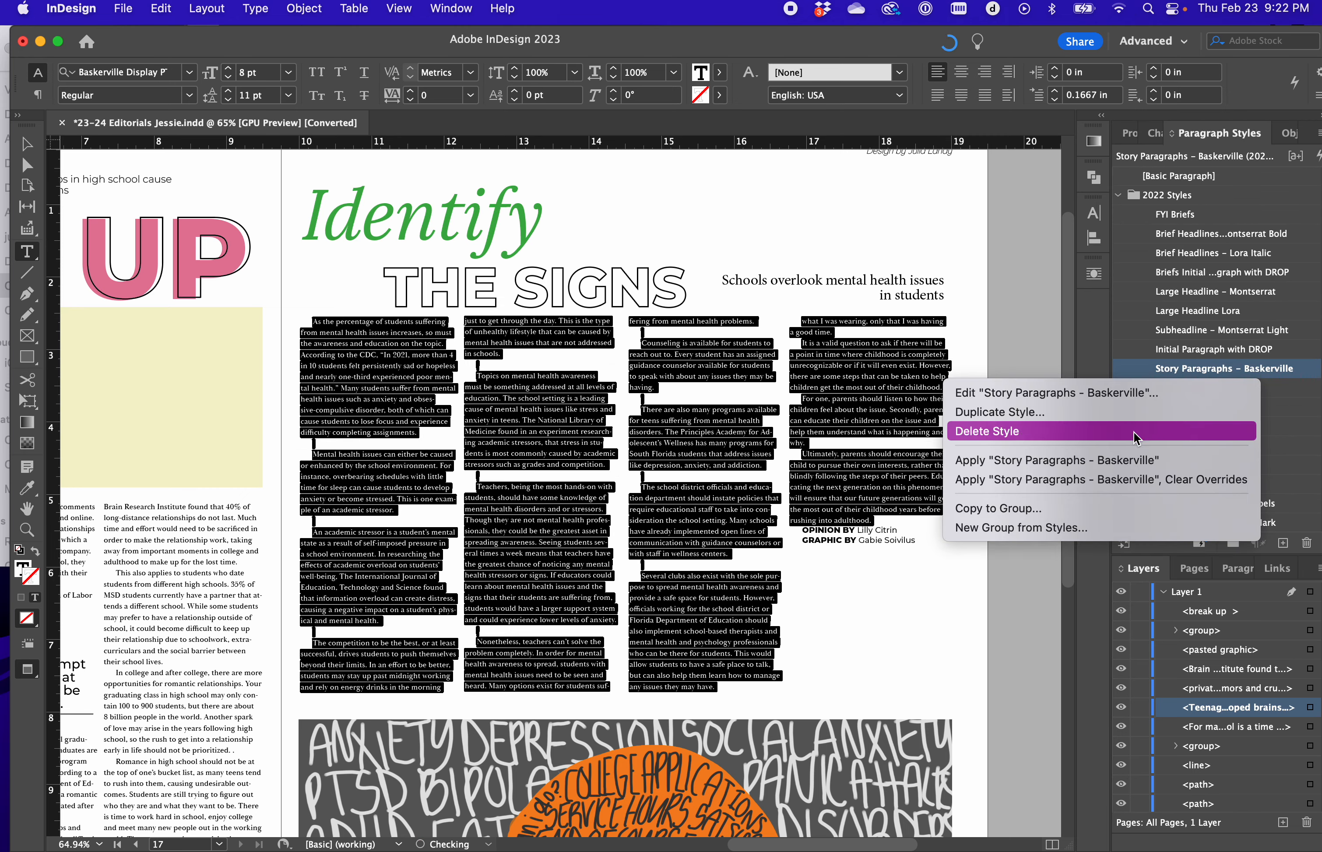
left_click(1139, 492)
Remove the blank lines before the paragraphs starting "Mental health issues", "An academic stressor" and "The competition"
left_click(312, 447)
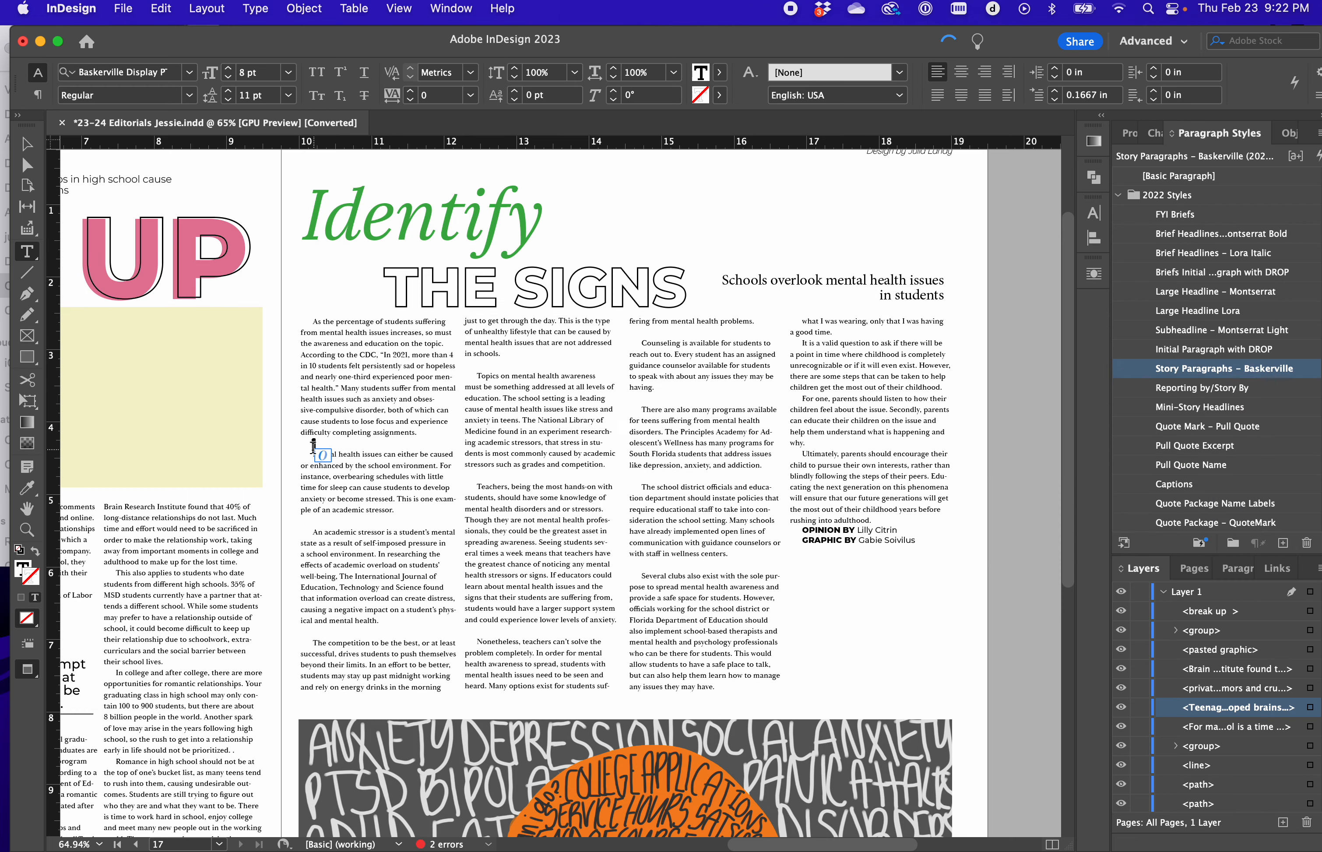
key("BackSpace")
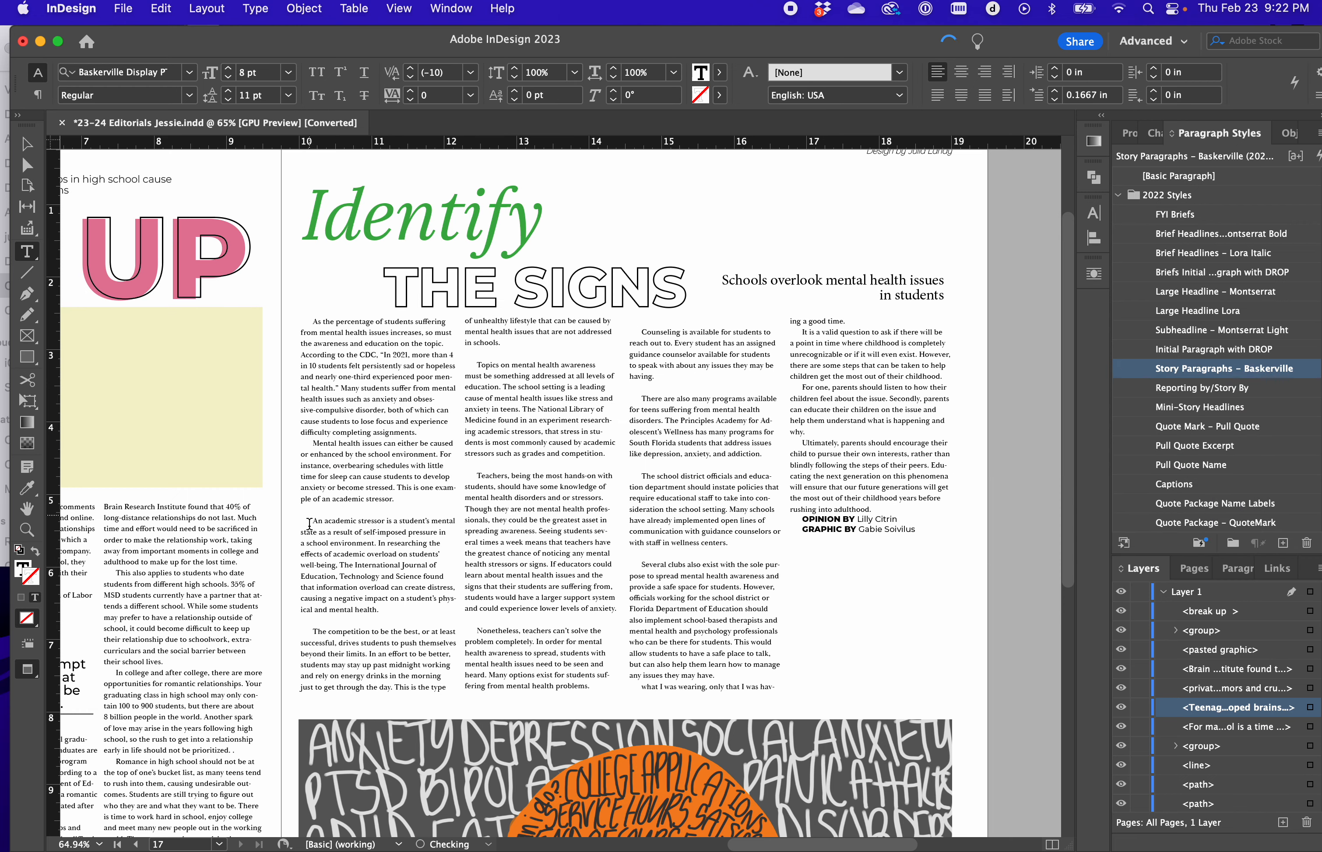
left_click(309, 518)
key("BackSpace")
left_click(314, 610)
key("BackSpace")
Remove the blank lines before the paragraphs starting "Nonetheless", "Teachers", "Topics on mental health" and "Counseling"
left_click(467, 602)
key("BackSpace")
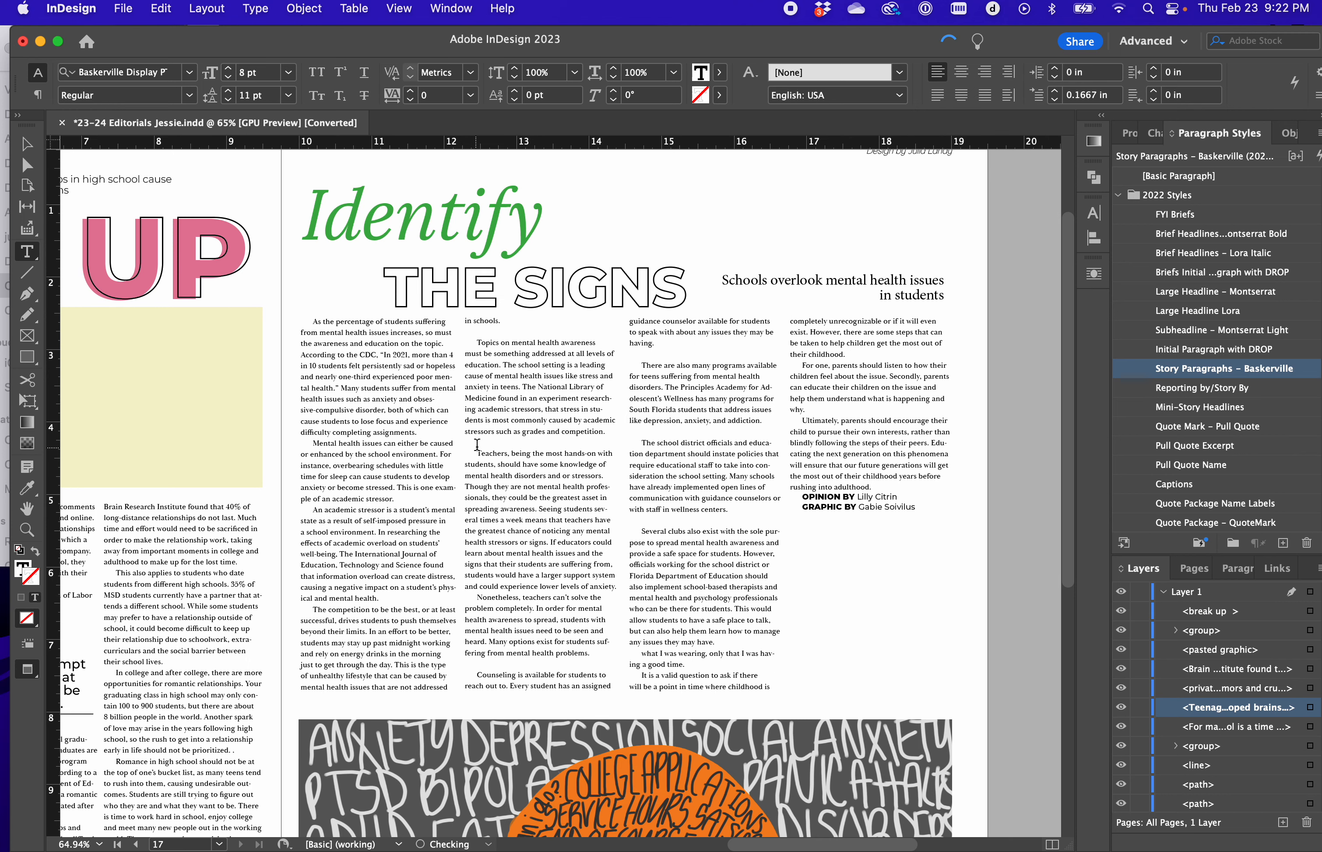
left_click(477, 444)
key("BackSpace")
left_click(477, 337)
key("BackSpace")
left_click(479, 649)
key("BackSpace")
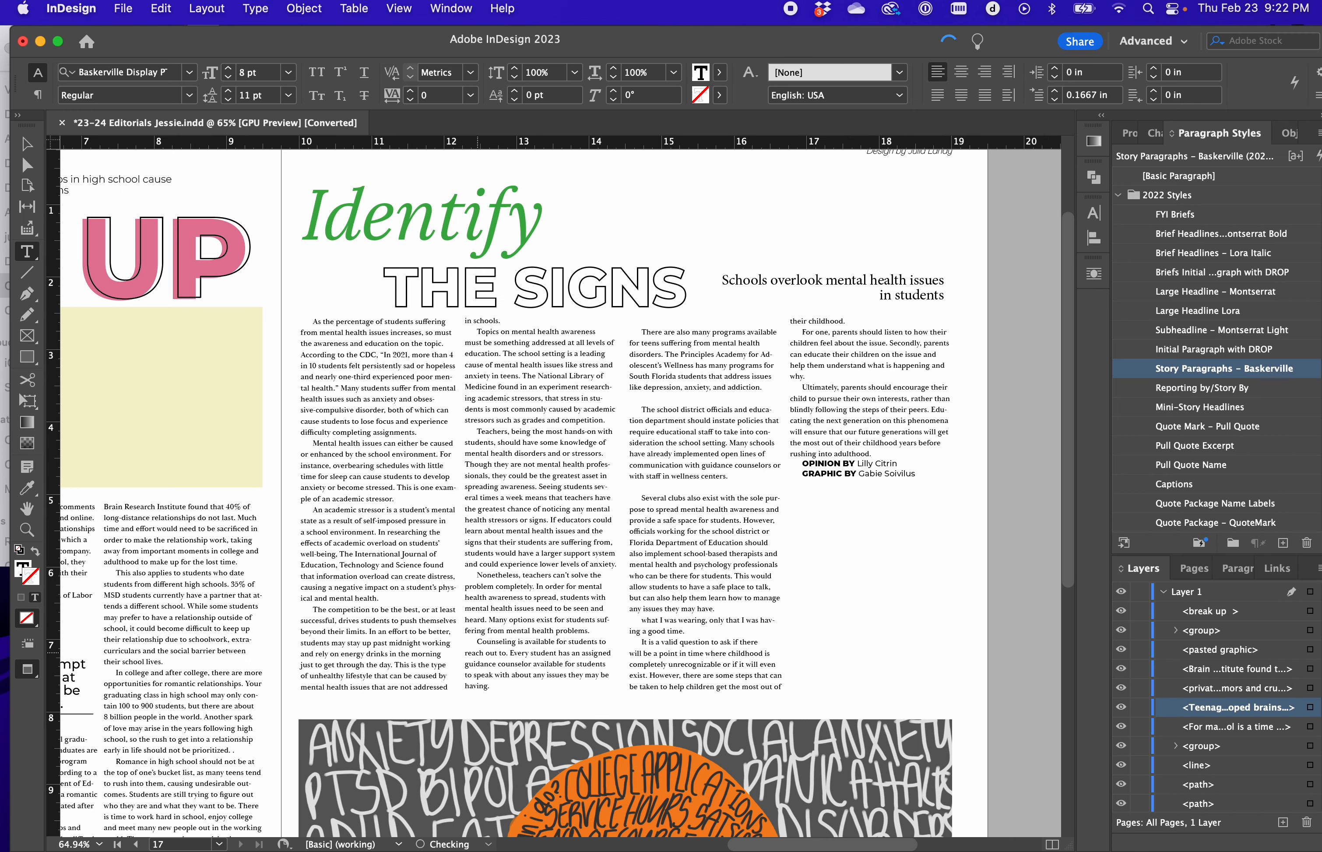
Remove the blank lines before the paragraphs starting "Several clubs", "The school district" and "There are also many programs"
left_click(636, 500)
key("BackSpace")
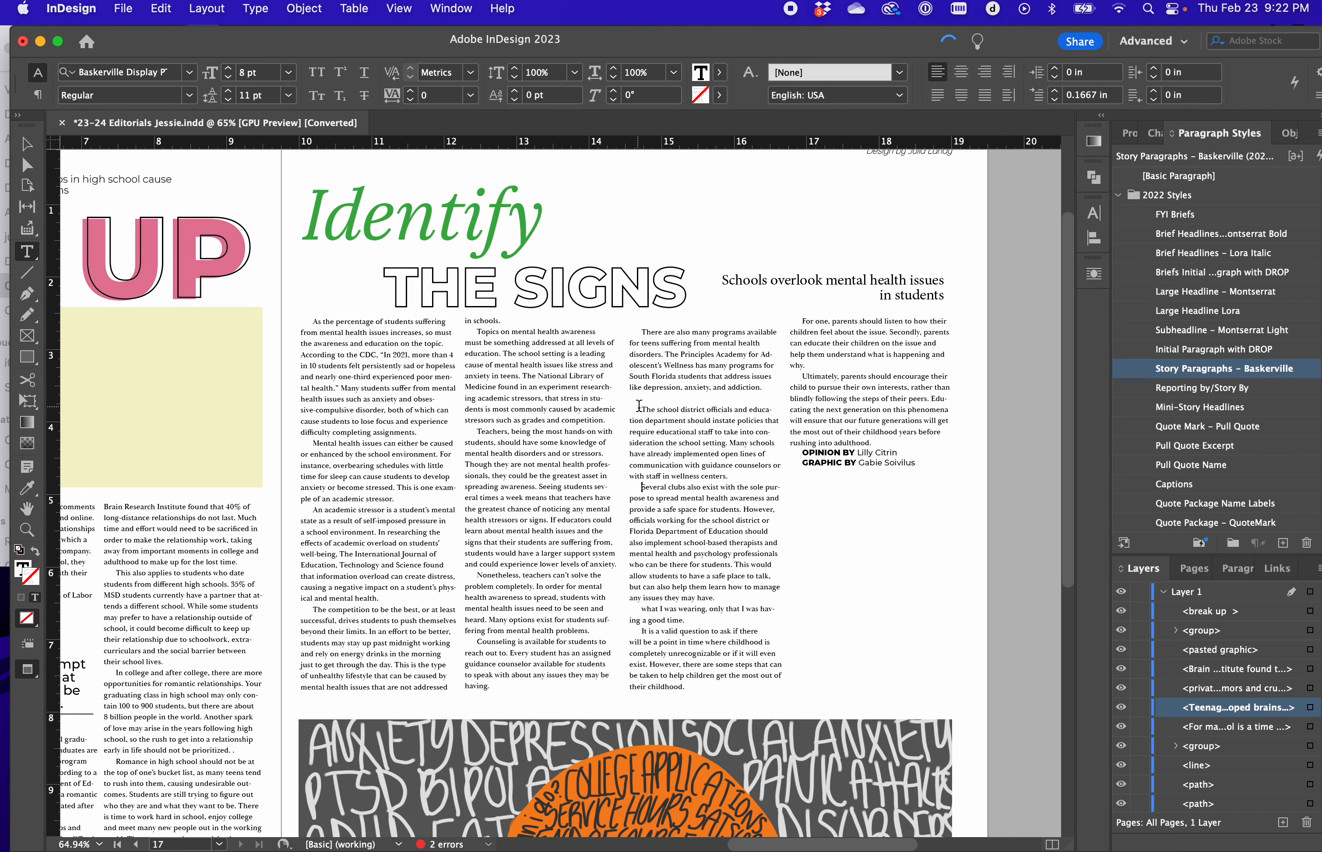
left_click(639, 406)
key("BackSpace")
left_click(639, 332)
key("BackSpace")
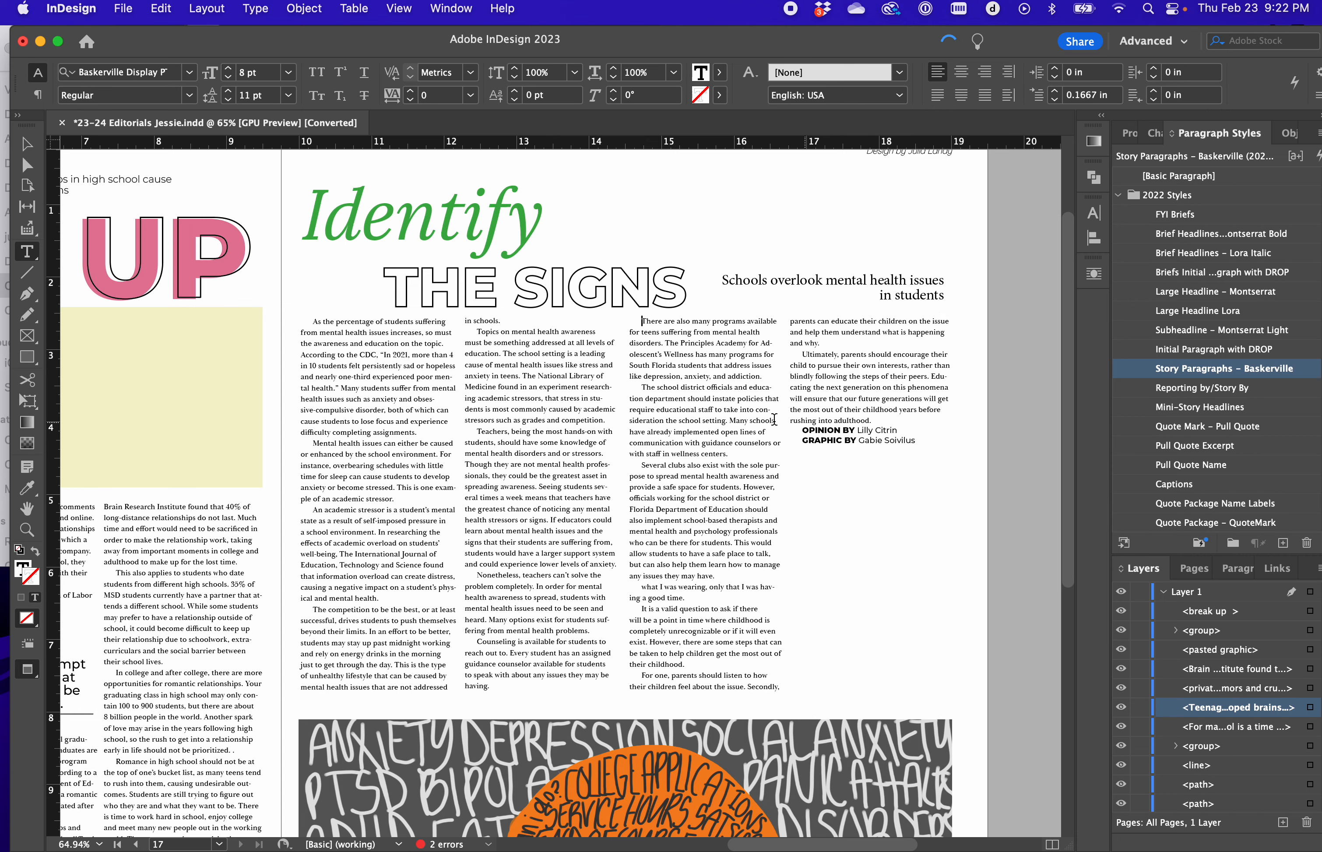
key("Escape")
key("super+minus")
key("super+minus")
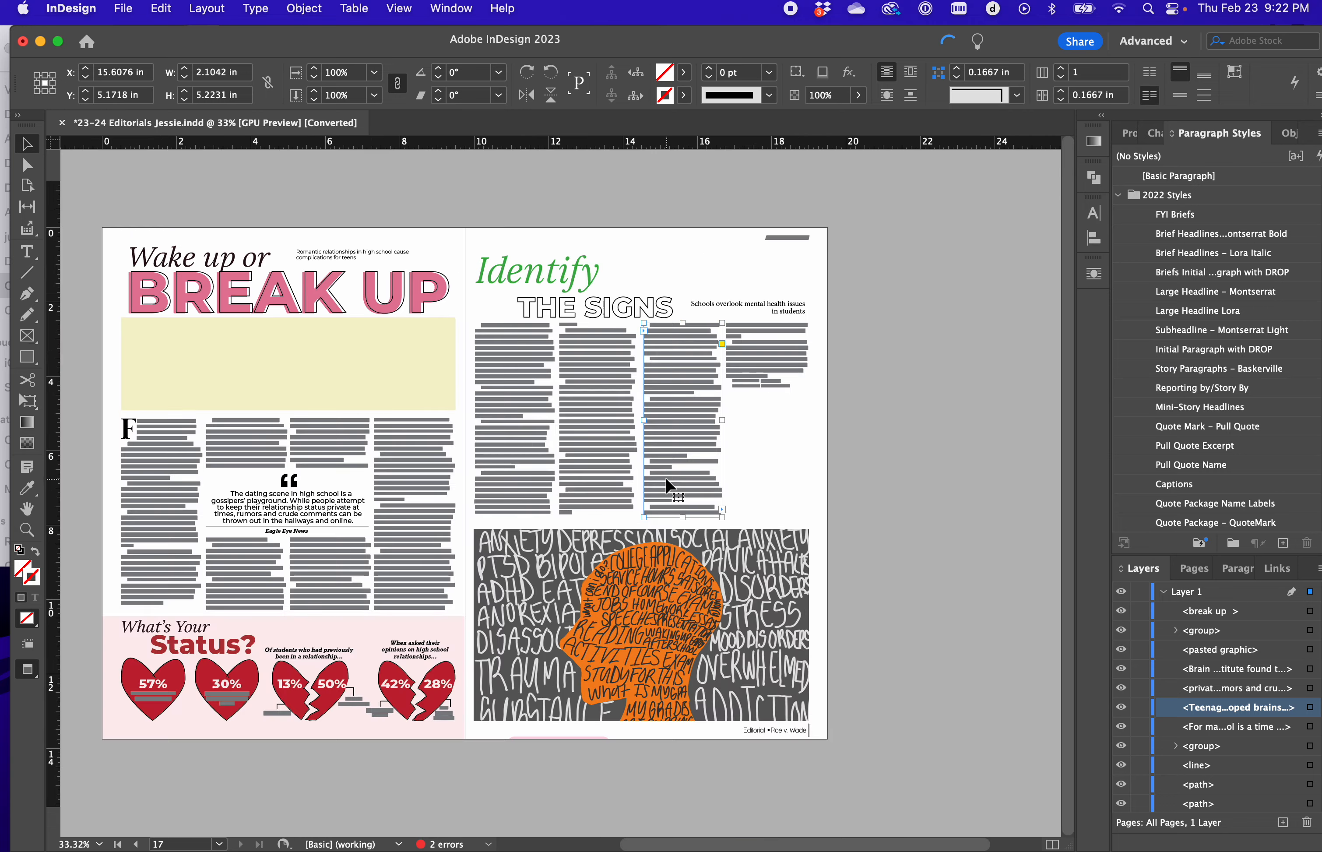
Narrow the green "Identify" headline's text frame to about 3.55 in wide
left_click(772, 473)
scroll(787, 469, "up", 3)
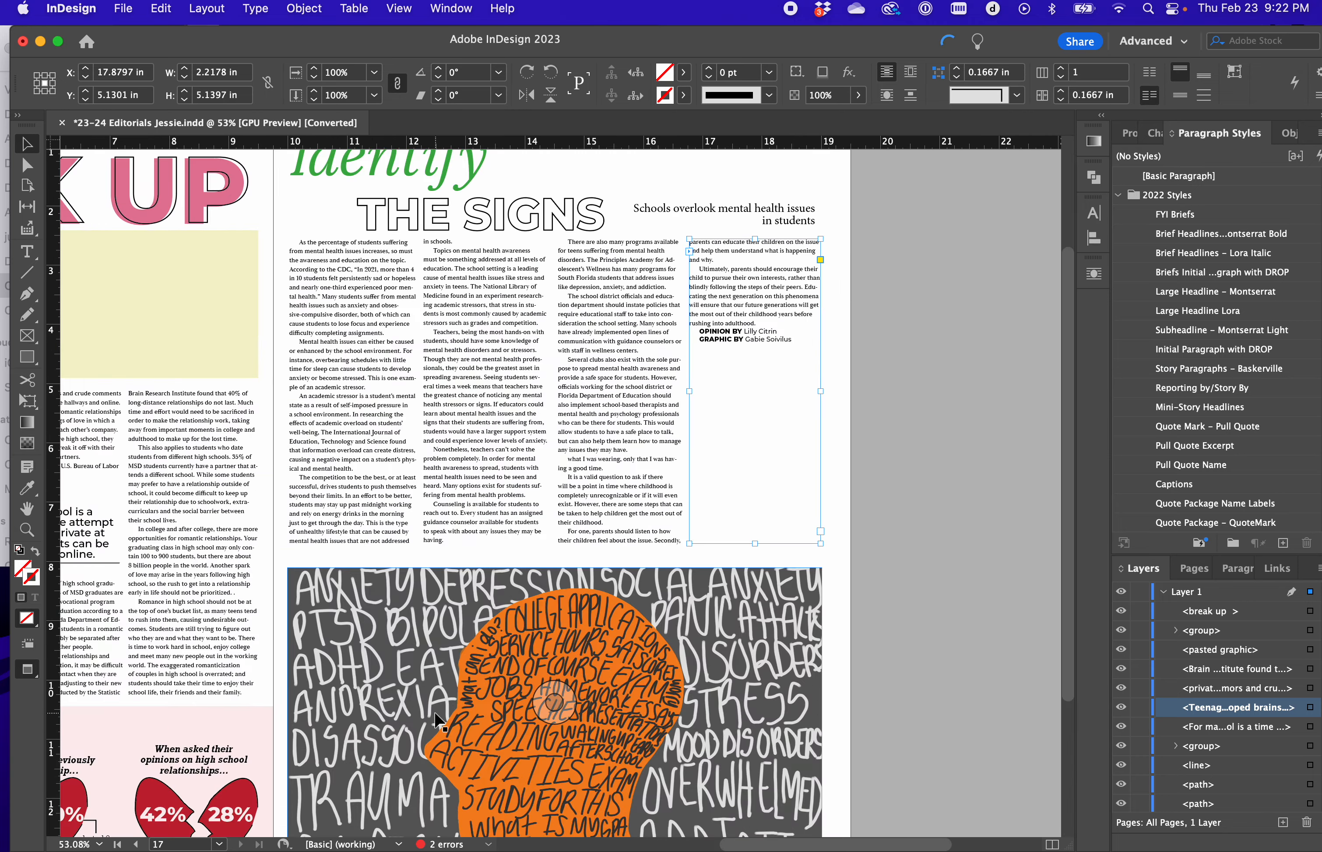
scroll(434, 711, "up", 3)
left_click(453, 536)
left_click(419, 267)
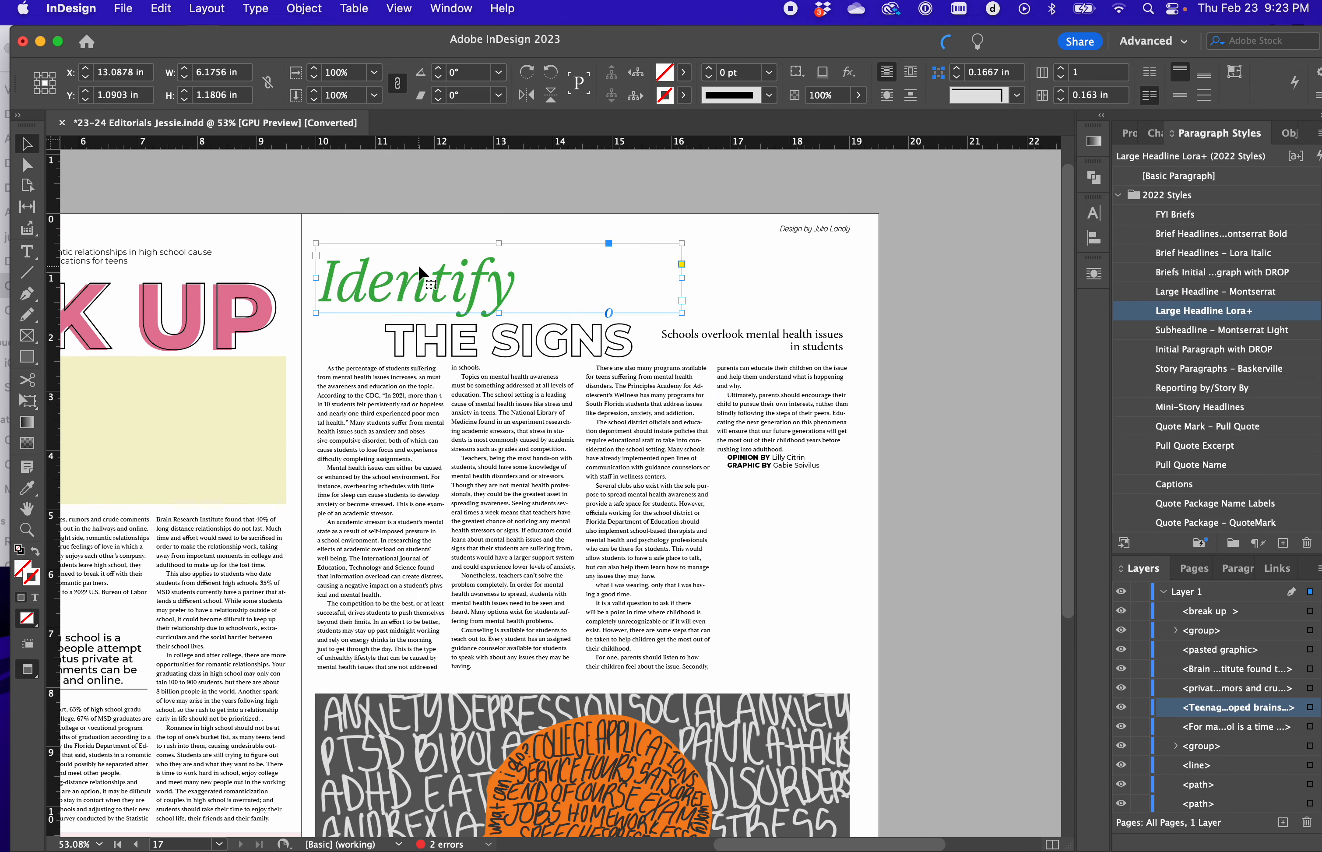
left_click_drag(684, 281, 528, 280)
Delete the green "Identify" headline and the outlined "THE SIGNS" headline
scroll(863, 259, "left", 5)
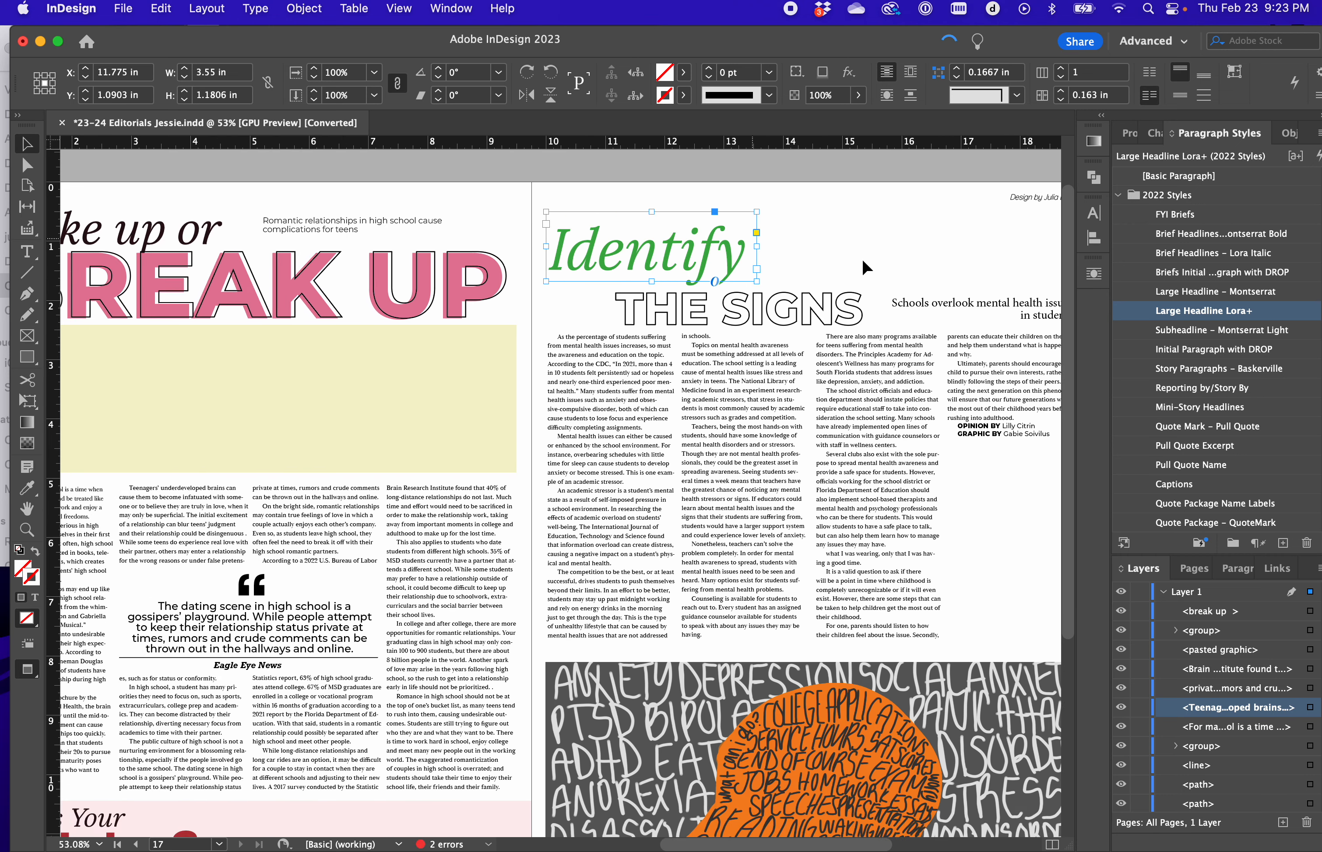
key("BackSpace")
left_click(819, 312)
key("BackSpace")
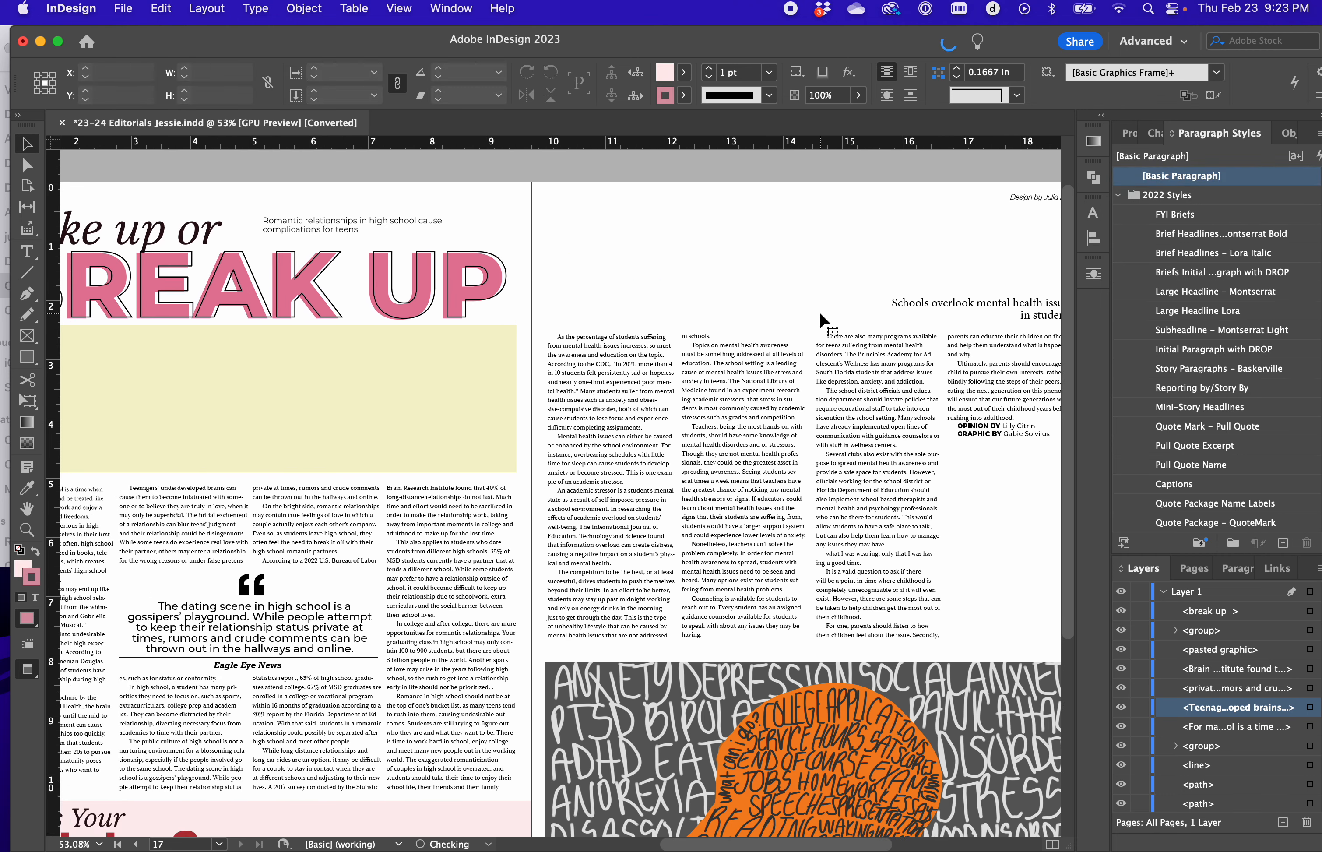
Paste a copy of the "Wake up or BREAK UP" headline and move it onto the facing page over the article
key("super+alt+0")
left_click(403, 308)
key("super+v")
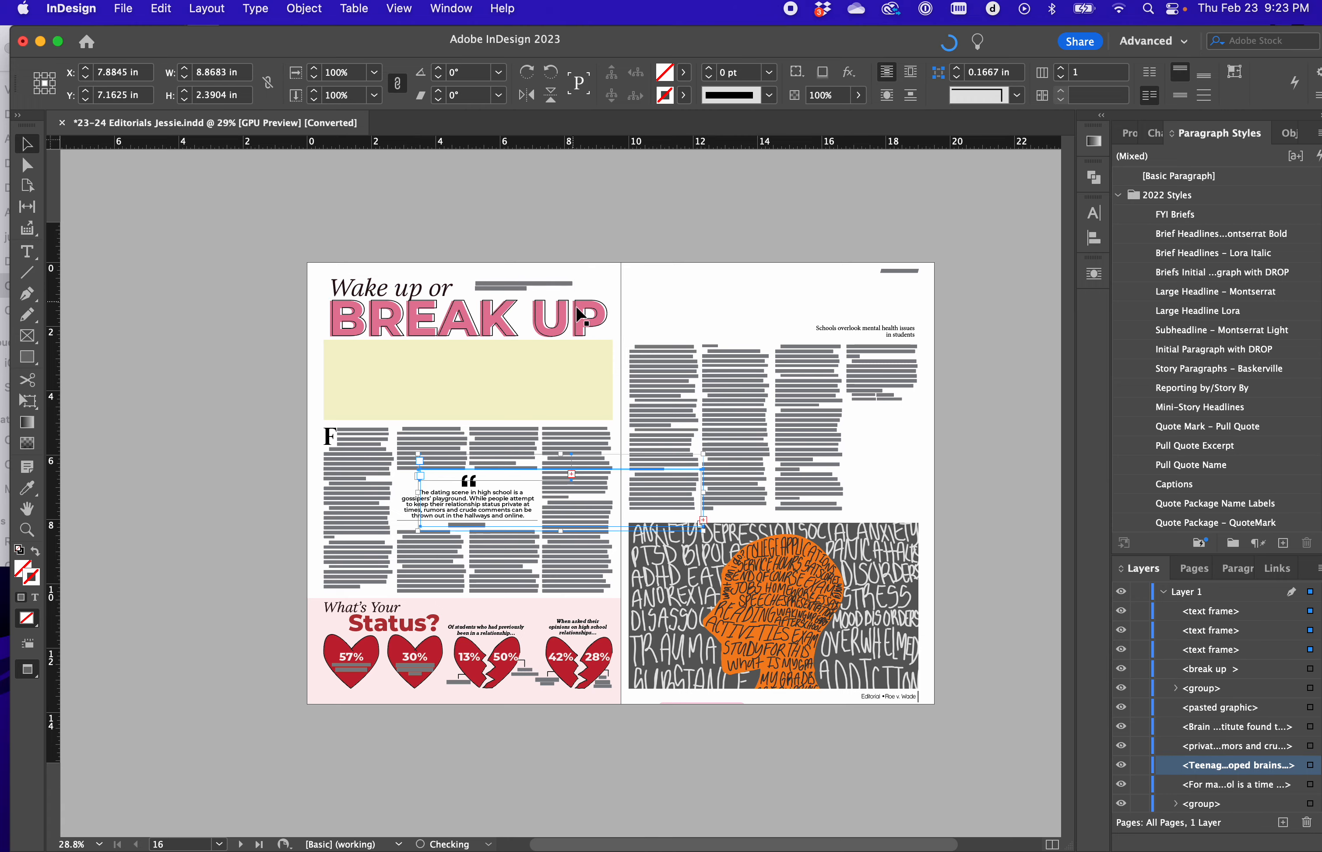
left_click_drag(634, 496, 770, 383)
scroll(772, 299, "up", 3)
scroll(771, 383, "down", 2)
scroll(771, 383, "right", 2)
left_click_drag(778, 275, 789, 609)
scroll(753, 531, "down", 2)
left_click_drag(864, 750, 859, 367)
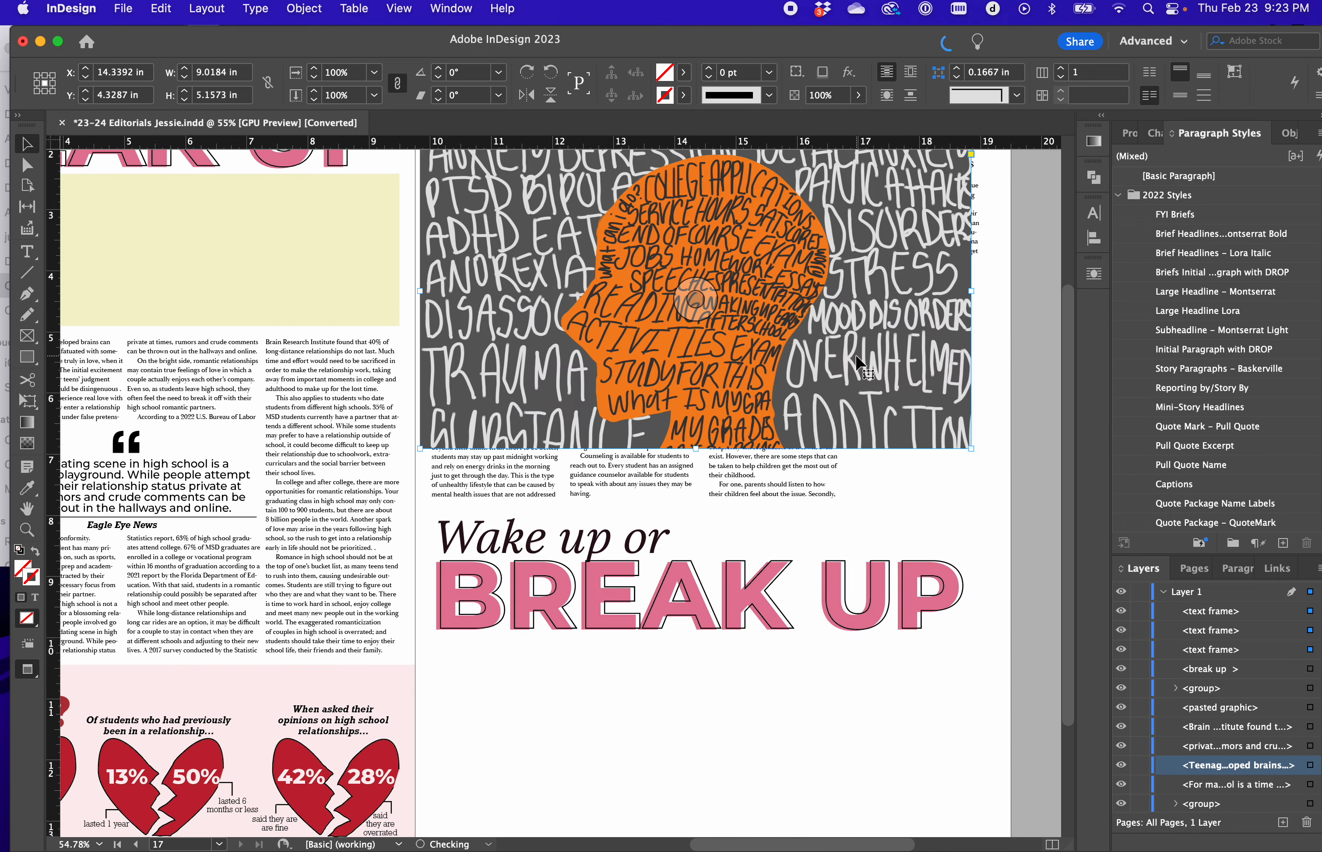
scroll(858, 363, "up", 3)
scroll(858, 364, "left", 1)
scroll(856, 355, "down", 4)
key("super+z")
key("super+z")
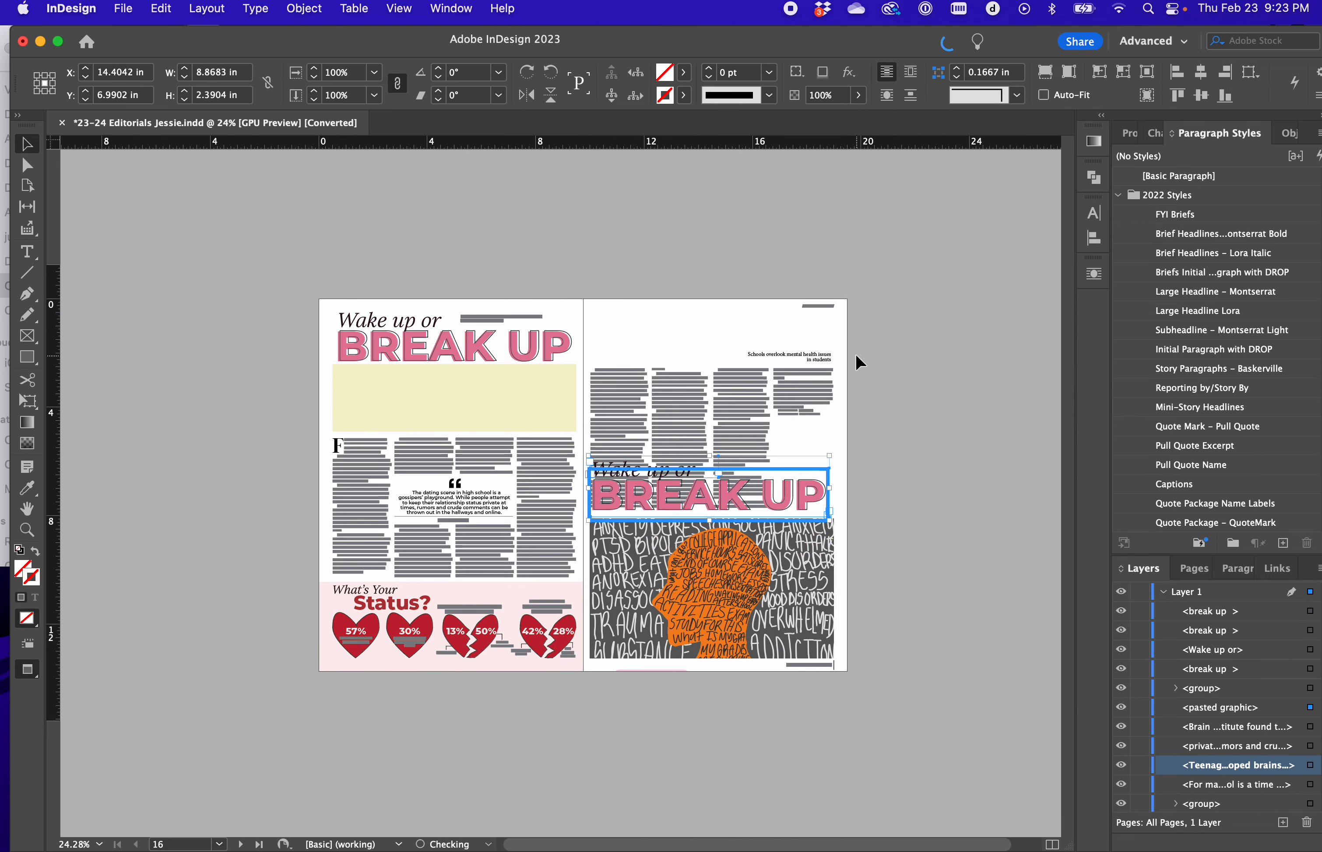
Pull the black outlined "BREAK UP" layer off the pasted headline copy and delete it
scroll(856, 354, "up", 5)
left_click(726, 282)
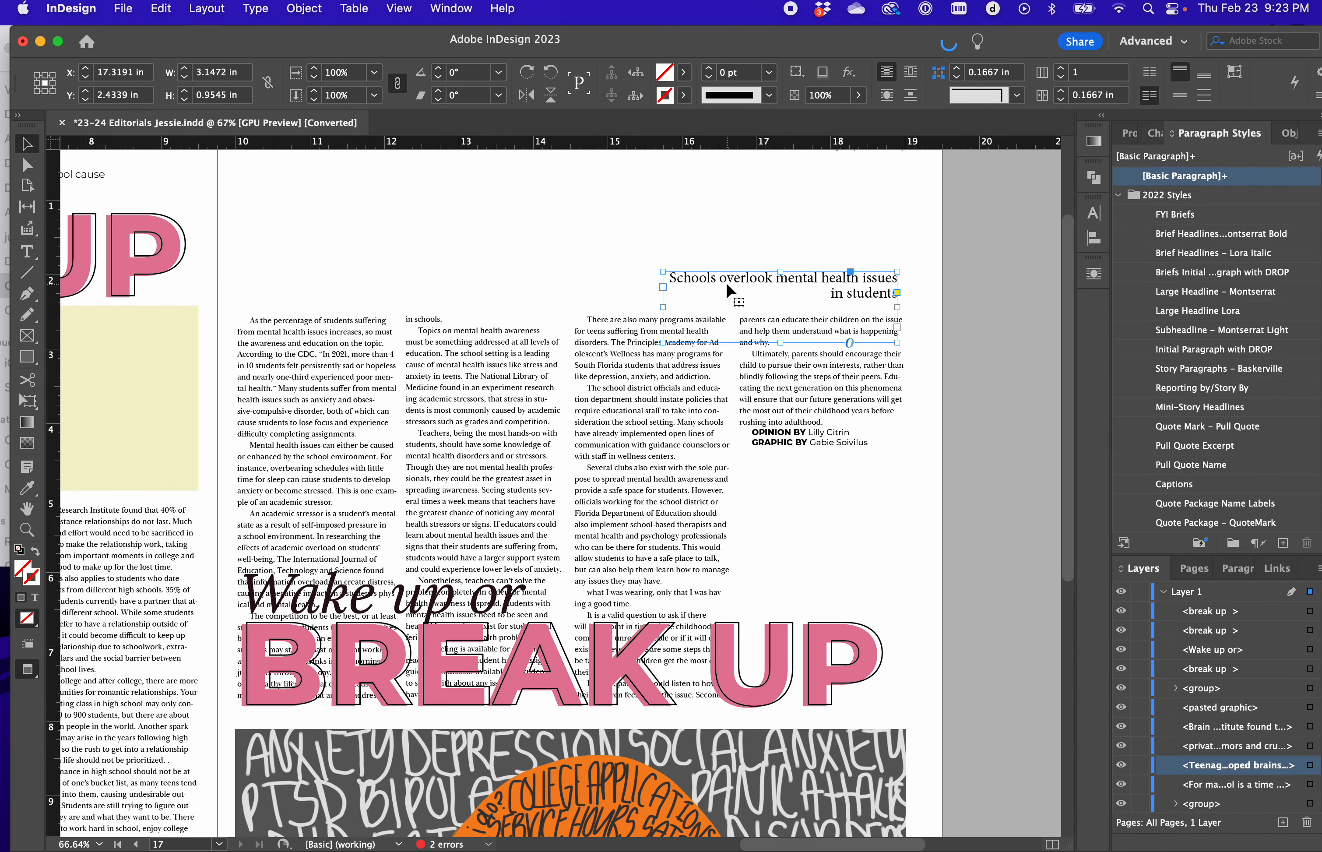
left_click_drag(596, 632, 589, 275)
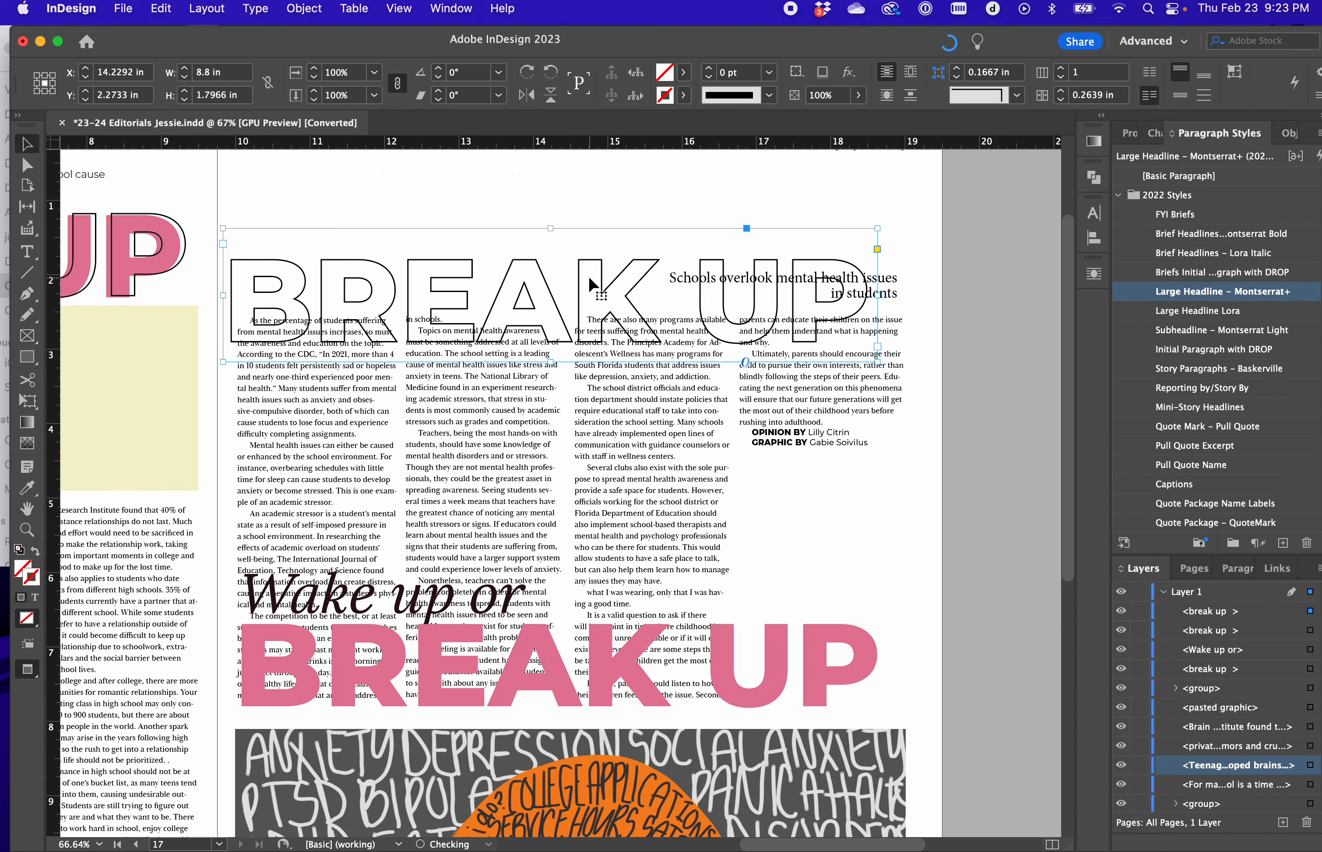
key("Delete")
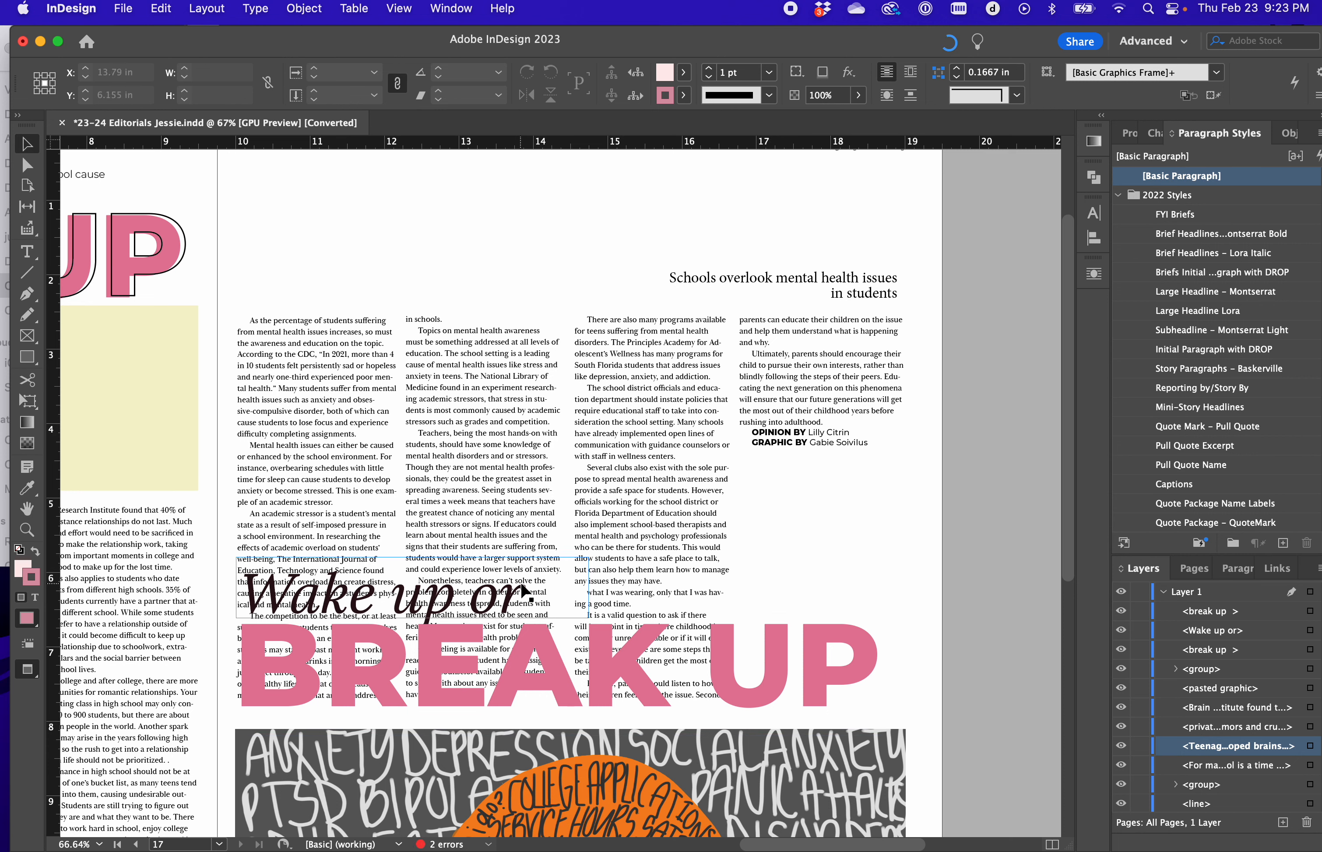
Reword the headline copy, replacing "Wake up or" with "Identify the" and "BREAK UP" with "SIGNS"
double_click(514, 588)
left_click_drag(519, 590, 214, 583)
key("BackSpace")
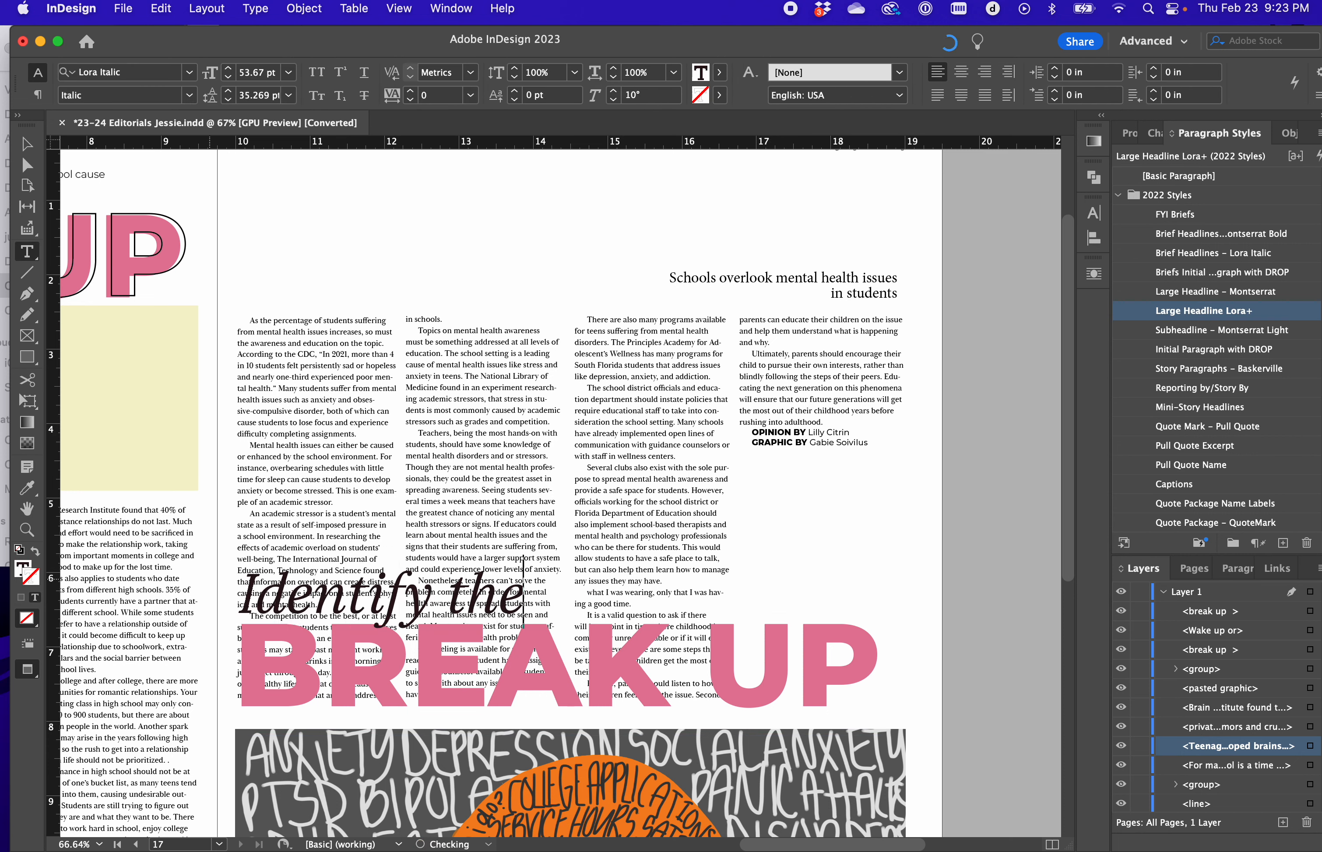
triple_click(249, 661)
type("SIGNS")
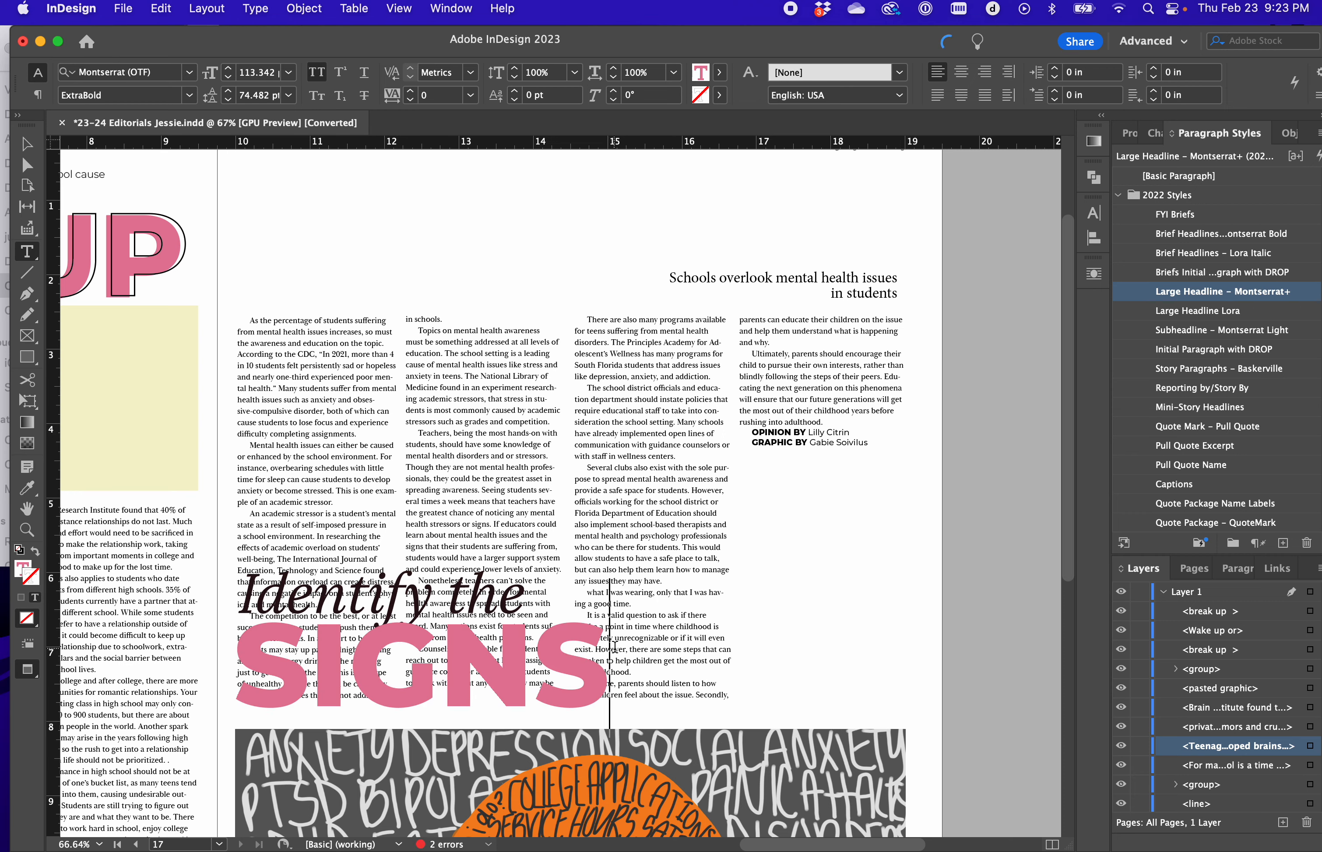
Recolor the word "SIGNS" with orange #e68a3c sampled from the head illustration and return to preview mode
left_click_drag(615, 646, 172, 604)
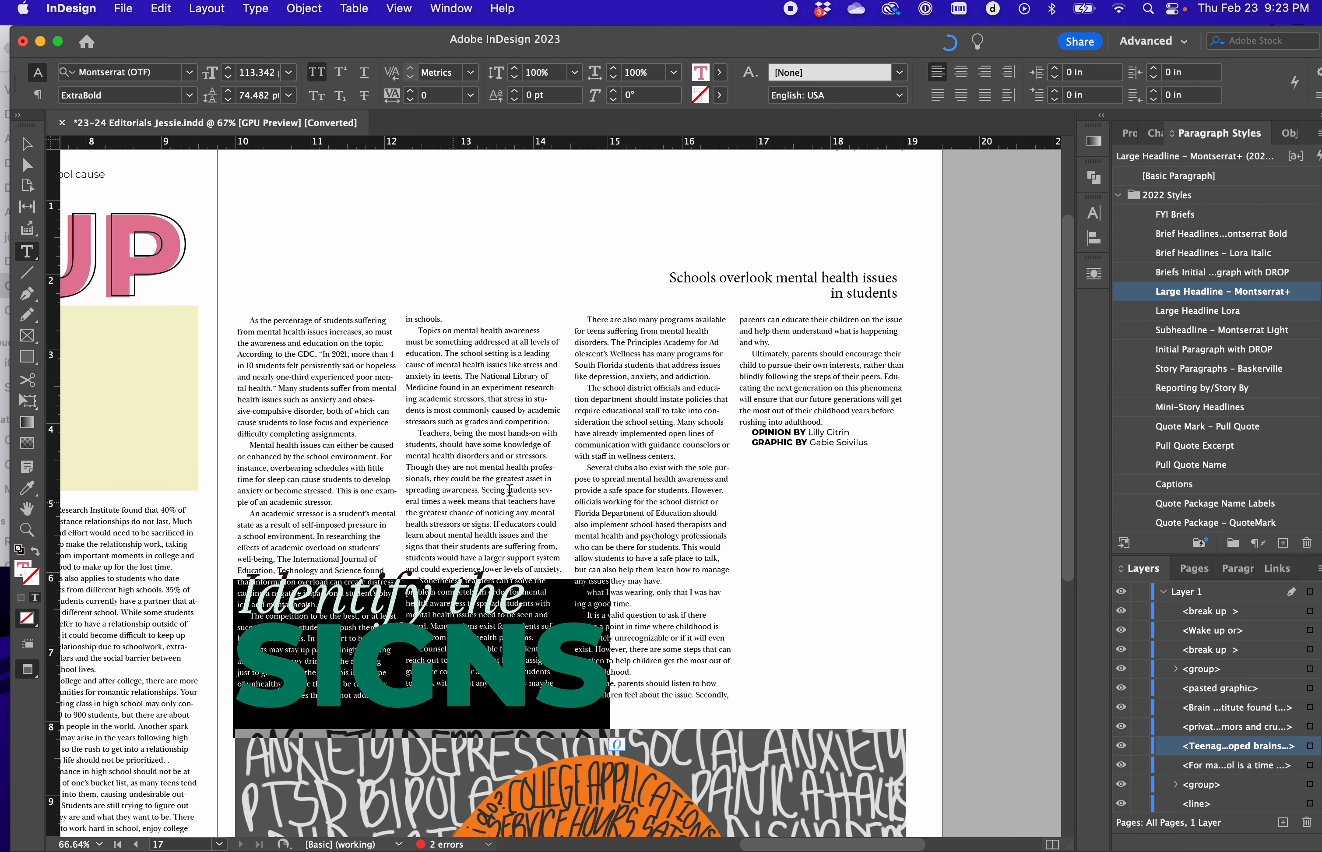
key("super+minus")
key("super+minus")
left_click(24, 151)
key("w")
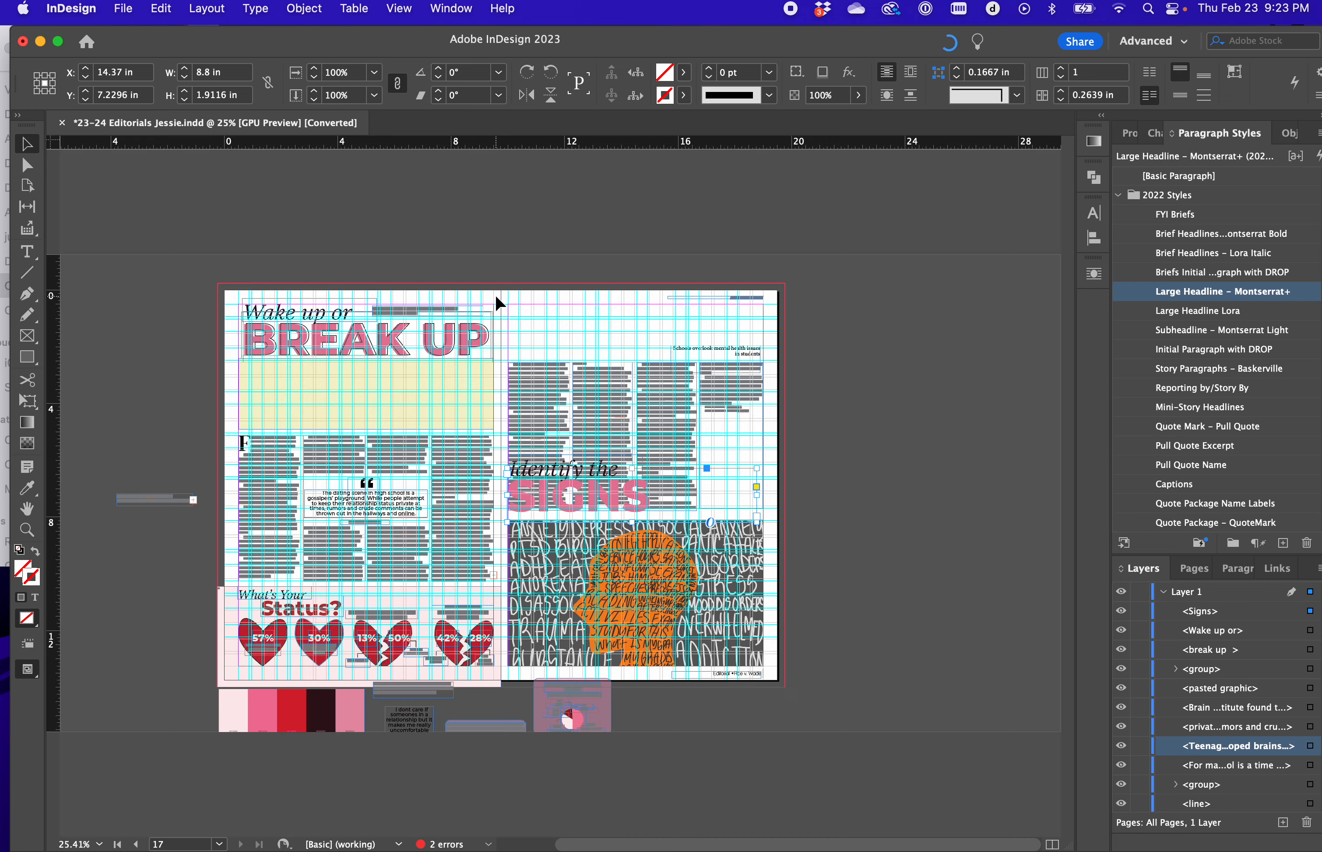
double_click(709, 499)
key("super+a")
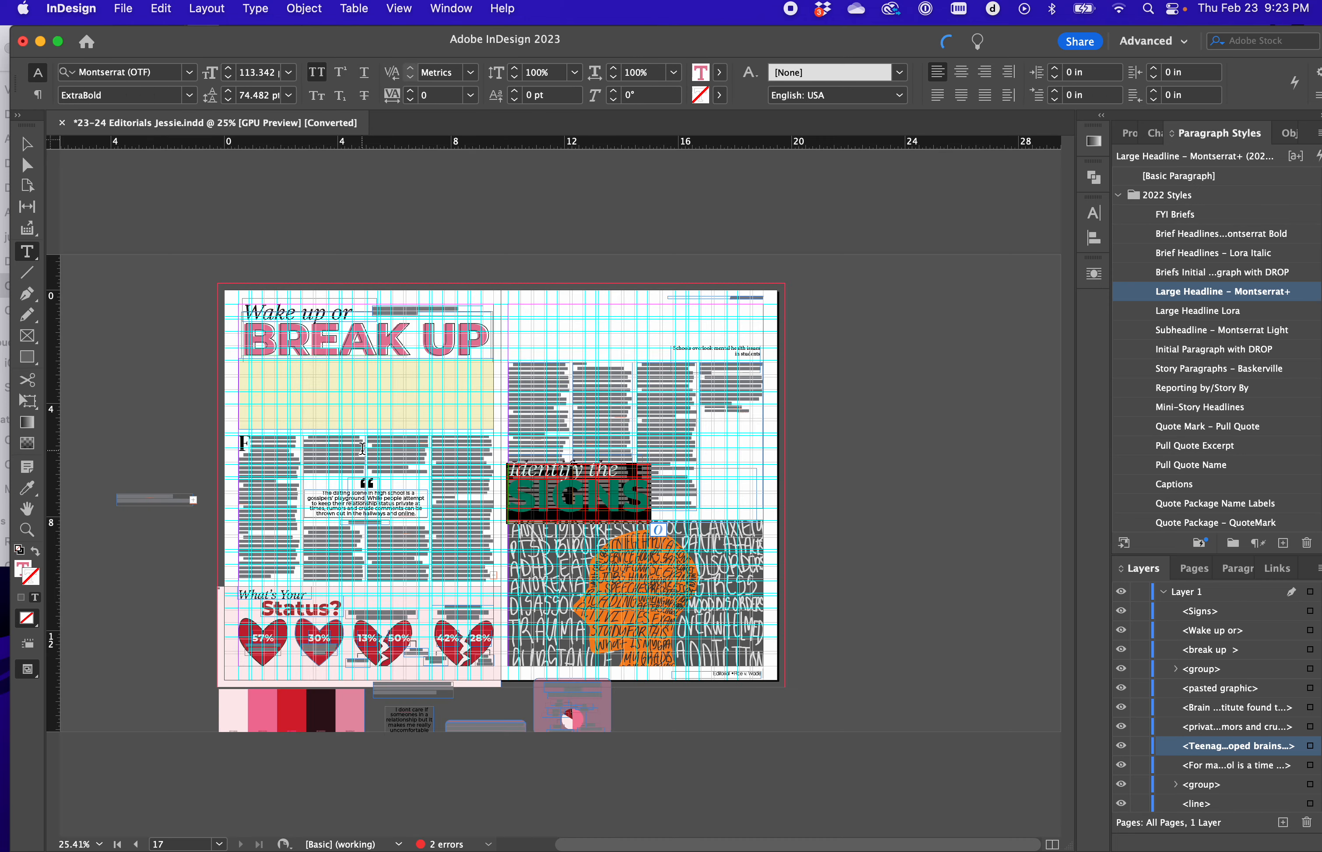
double_click(23, 569)
left_click(315, 325)
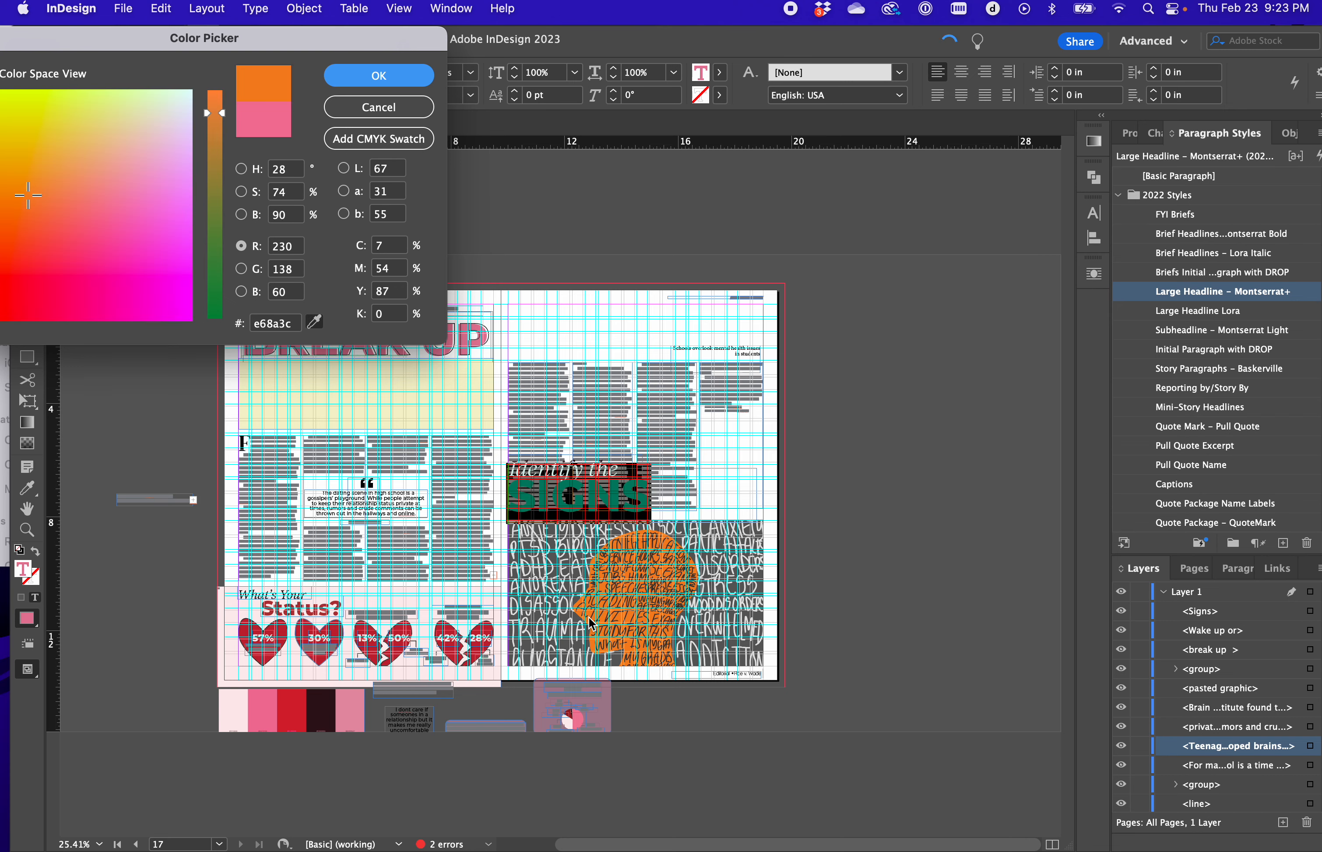
left_click(403, 83)
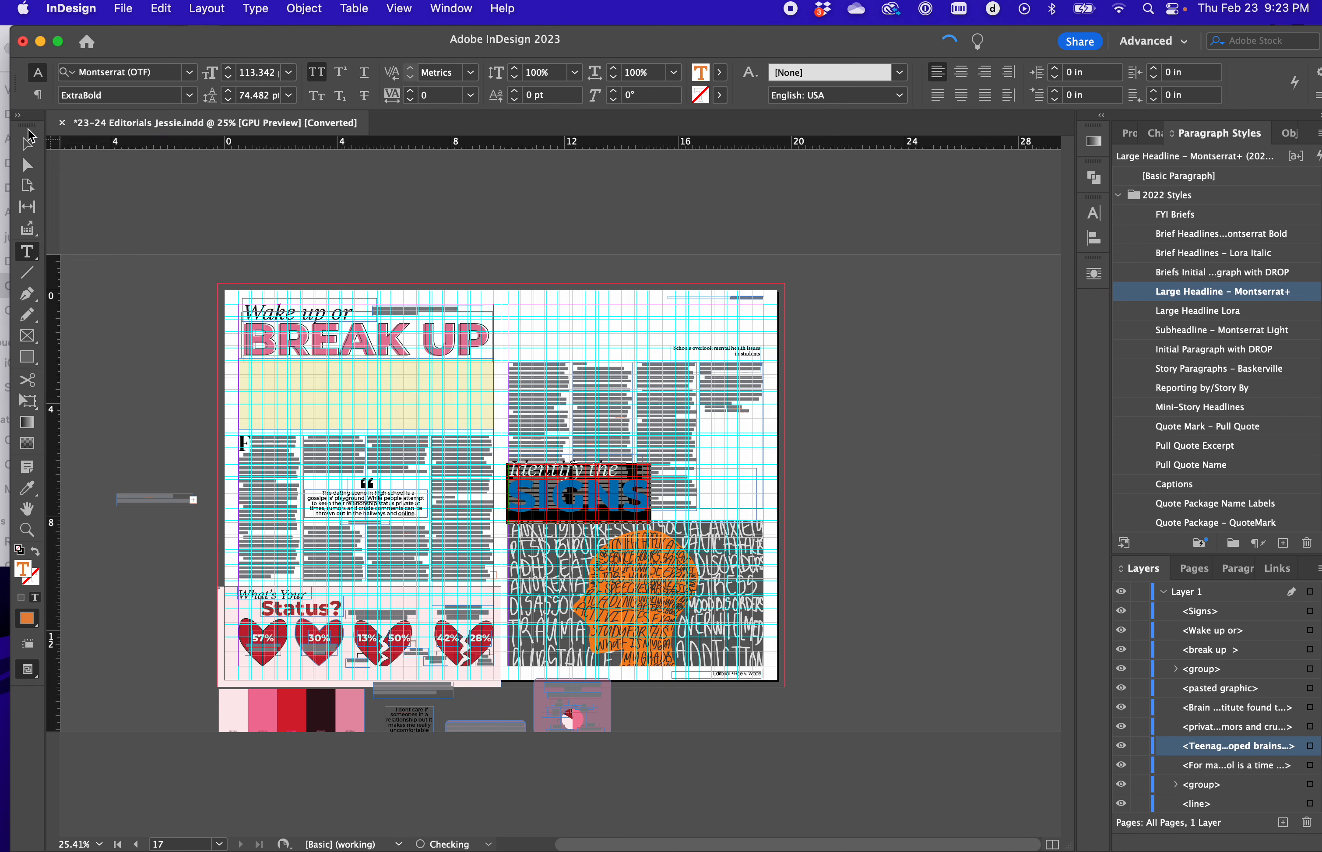
left_click(27, 143)
key("w")
Move the "Identify the" and "SIGNS" headline frames together to the head of the mental health article
scroll(816, 336, "up", 5)
left_click(403, 530)
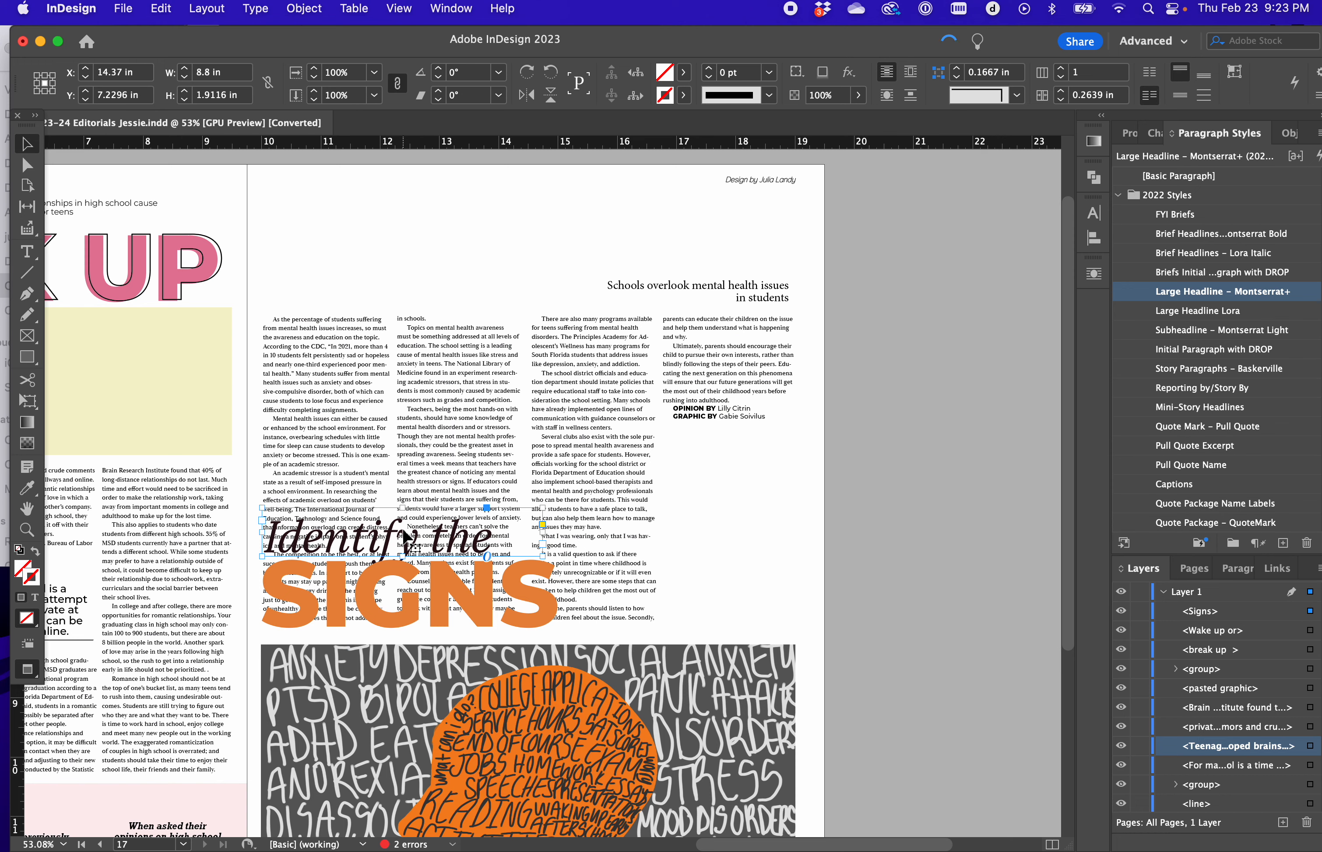
double_click(405, 533)
left_click(28, 142)
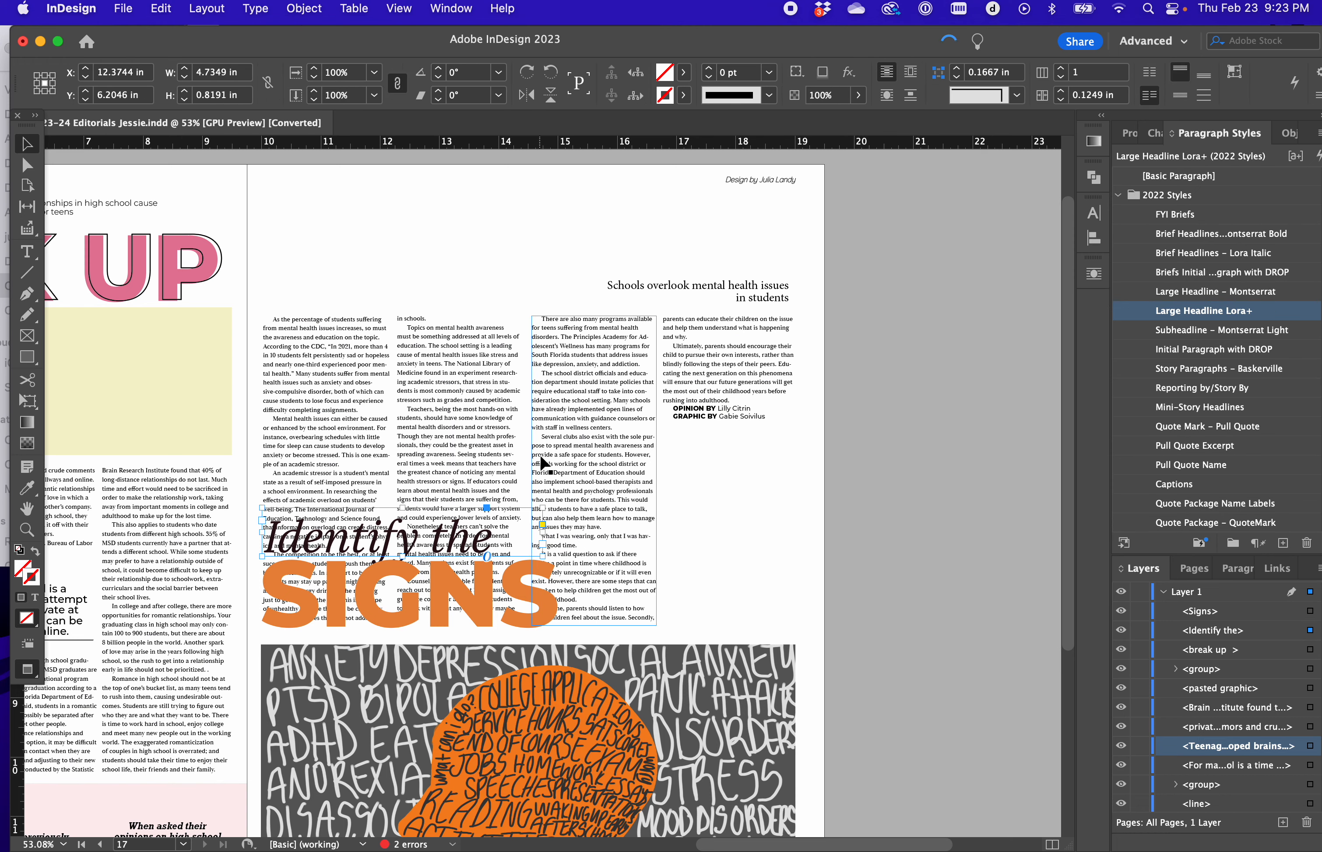
left_click_drag(477, 591, 513, 207)
scroll(517, 355, "up", 3)
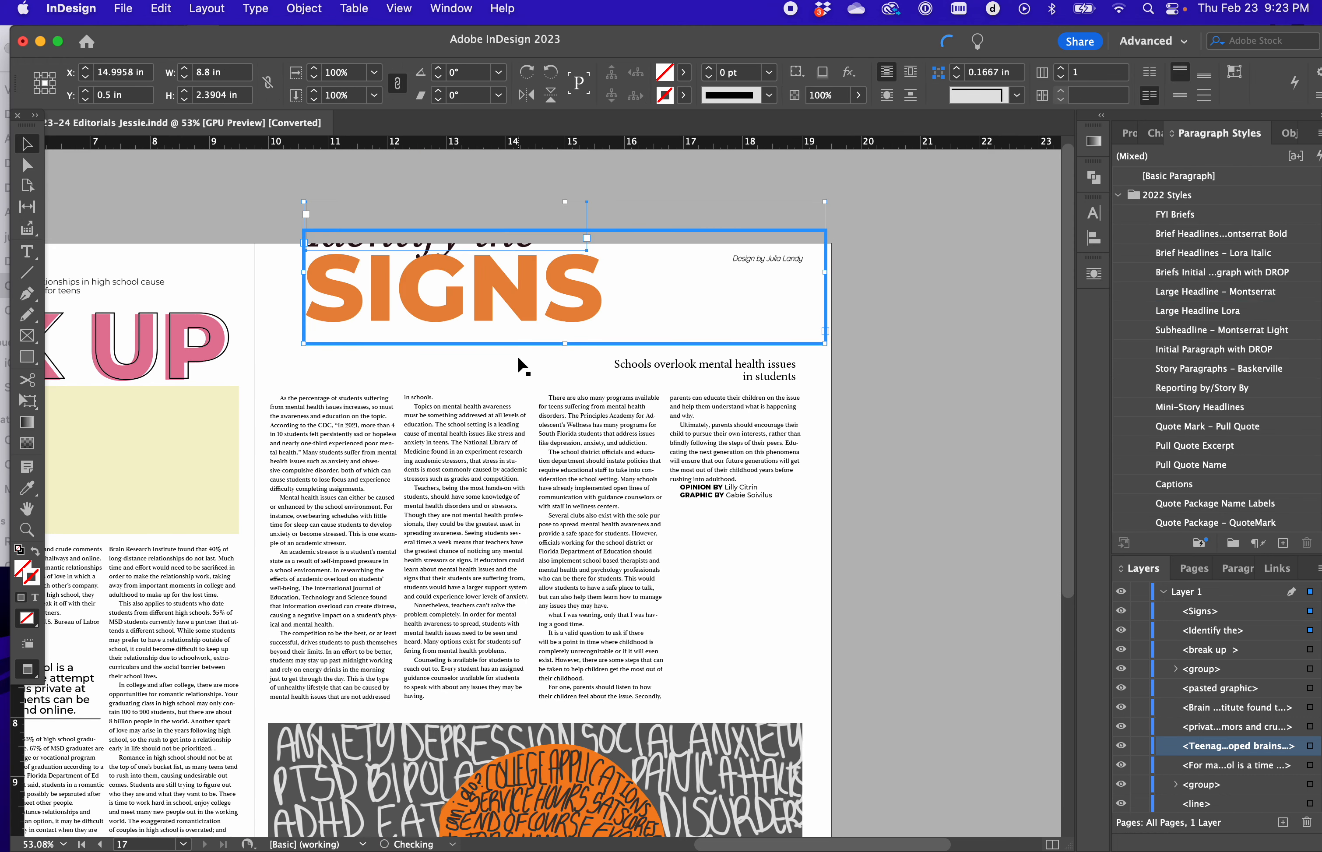
left_click_drag(510, 275, 510, 361)
Narrow the "SIGNS" text frame to about 5.14 in wide so it fits the word
left_click(552, 193)
left_click(542, 356)
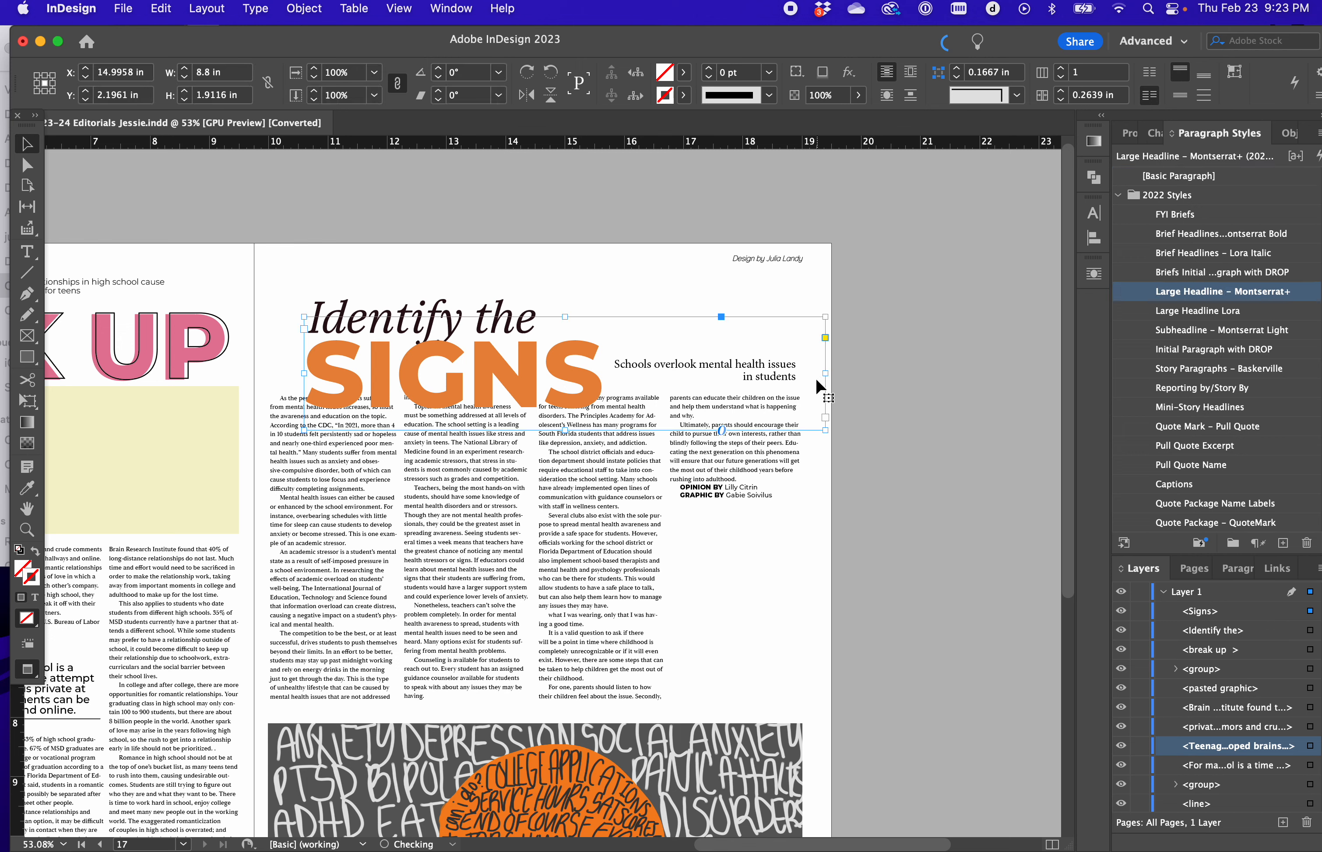
left_click_drag(826, 372, 608, 373)
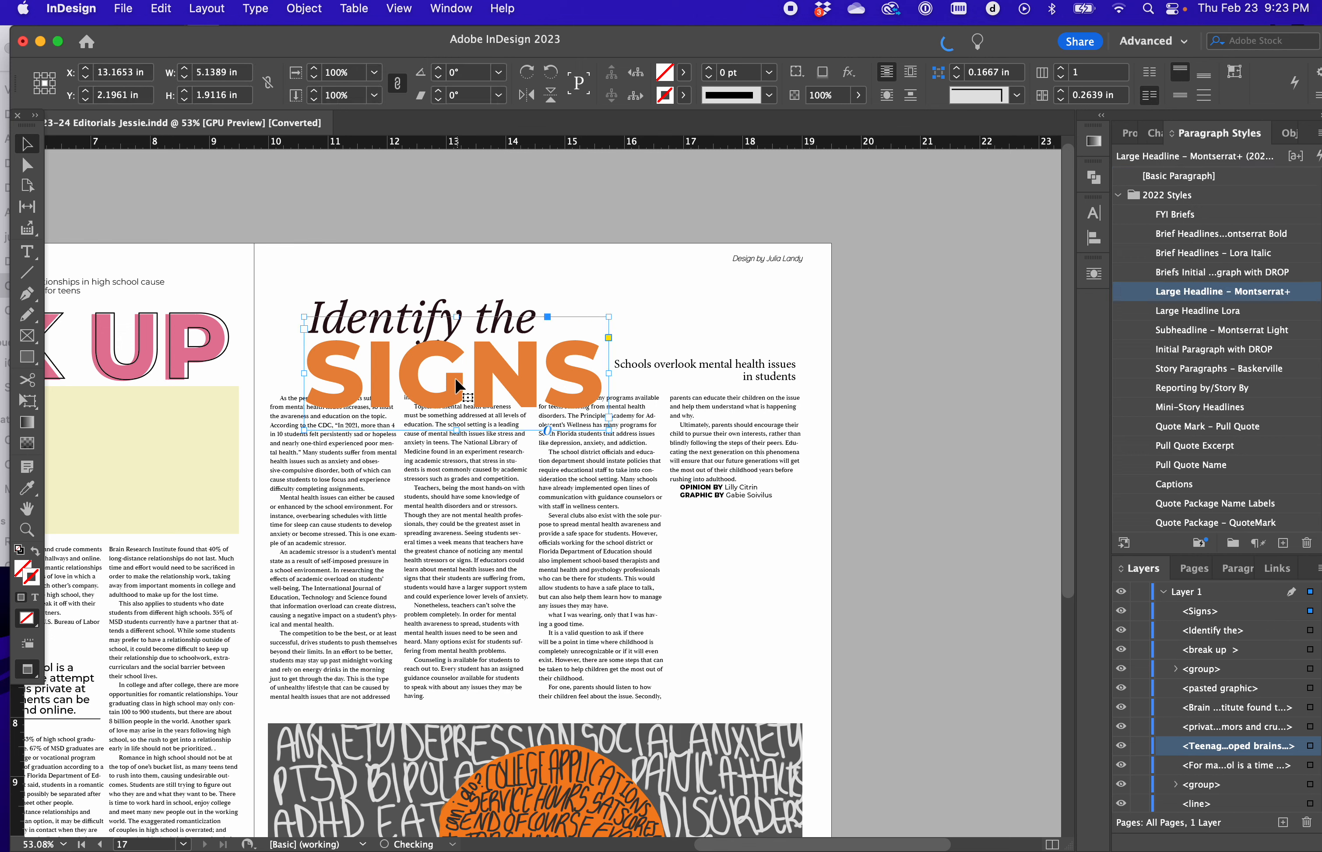
Enlarge the "Identify the" headline to about 4.97 in wide to match "SIGNS" and raise it above that word
left_click(522, 322)
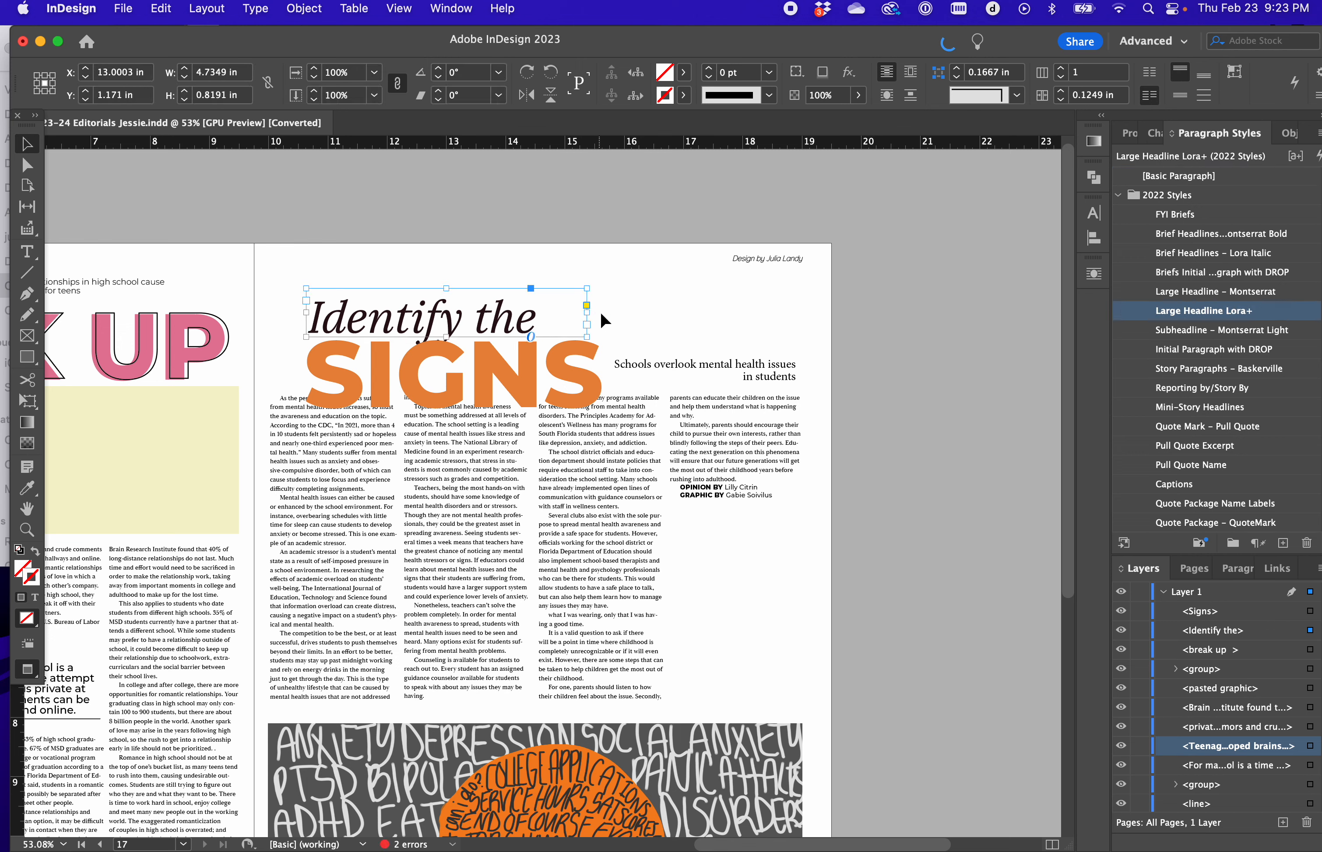
mouse_move(583, 312)
left_mouse_down()
mouse_move(533, 307)
mouse_move(601, 309)
left_mouse_up()
left_click(624, 261)
left_click(553, 315)
key("shift+Up")
key("shift+Up")
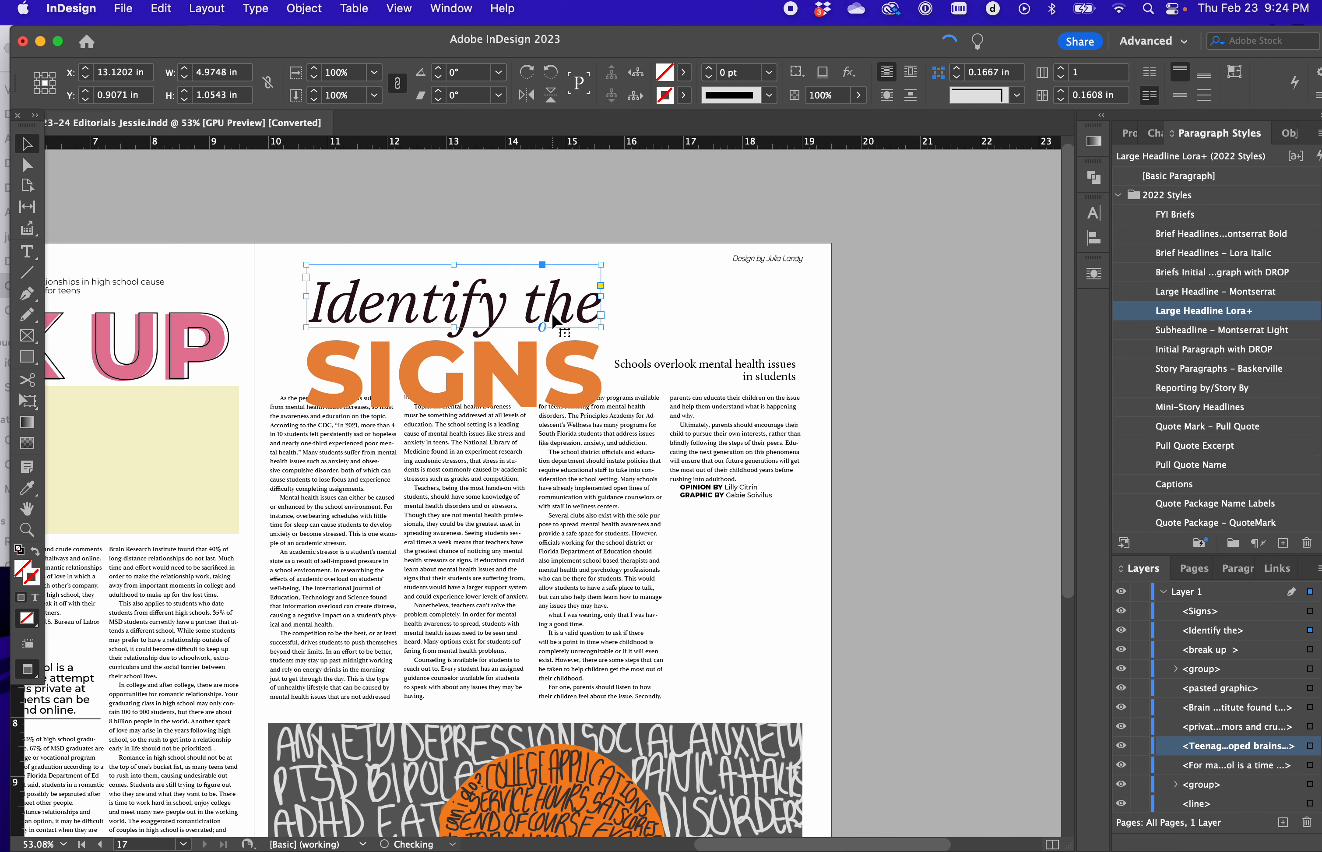
Show the guides and move both headline frames together to the left margin of the mental health page
key("w")
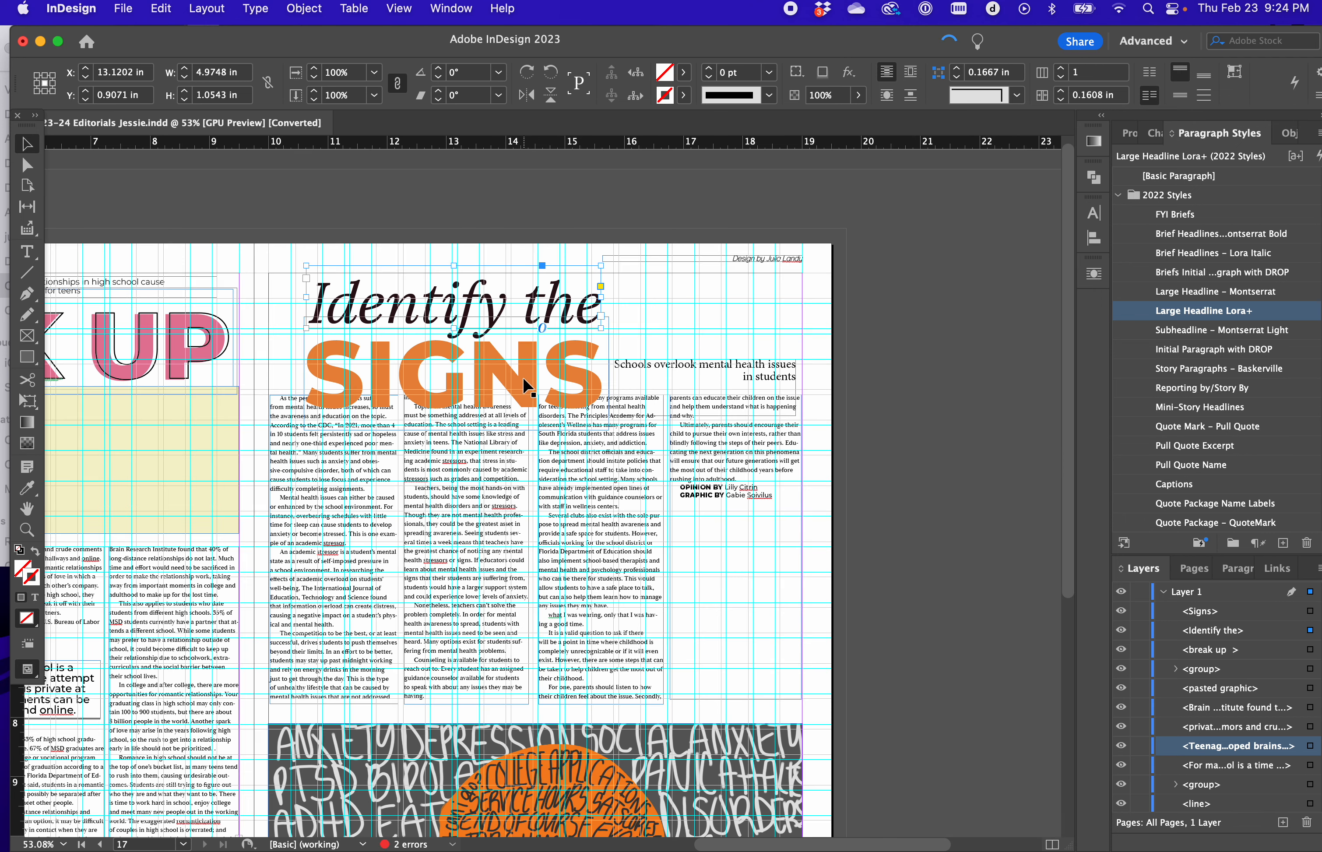
left_click(526, 383, "shift")
left_click_drag(446, 288, 409, 293)
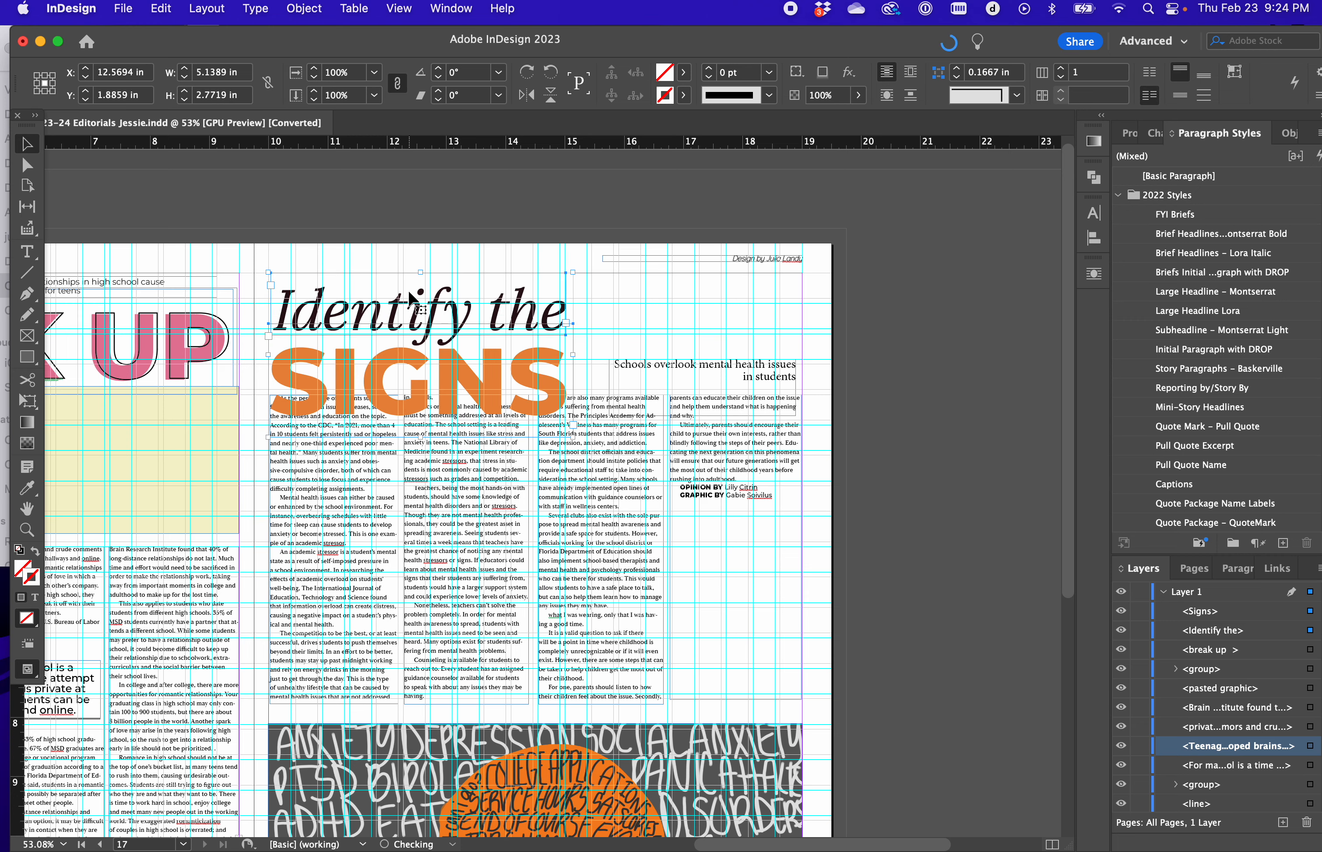
Try enlarging the "Identify the" and "SIGNS" frames together to about 6.66 in wide and nudging them down
scroll(714, 298, "down", 5)
scroll(714, 299, "left", 4)
left_click(714, 298)
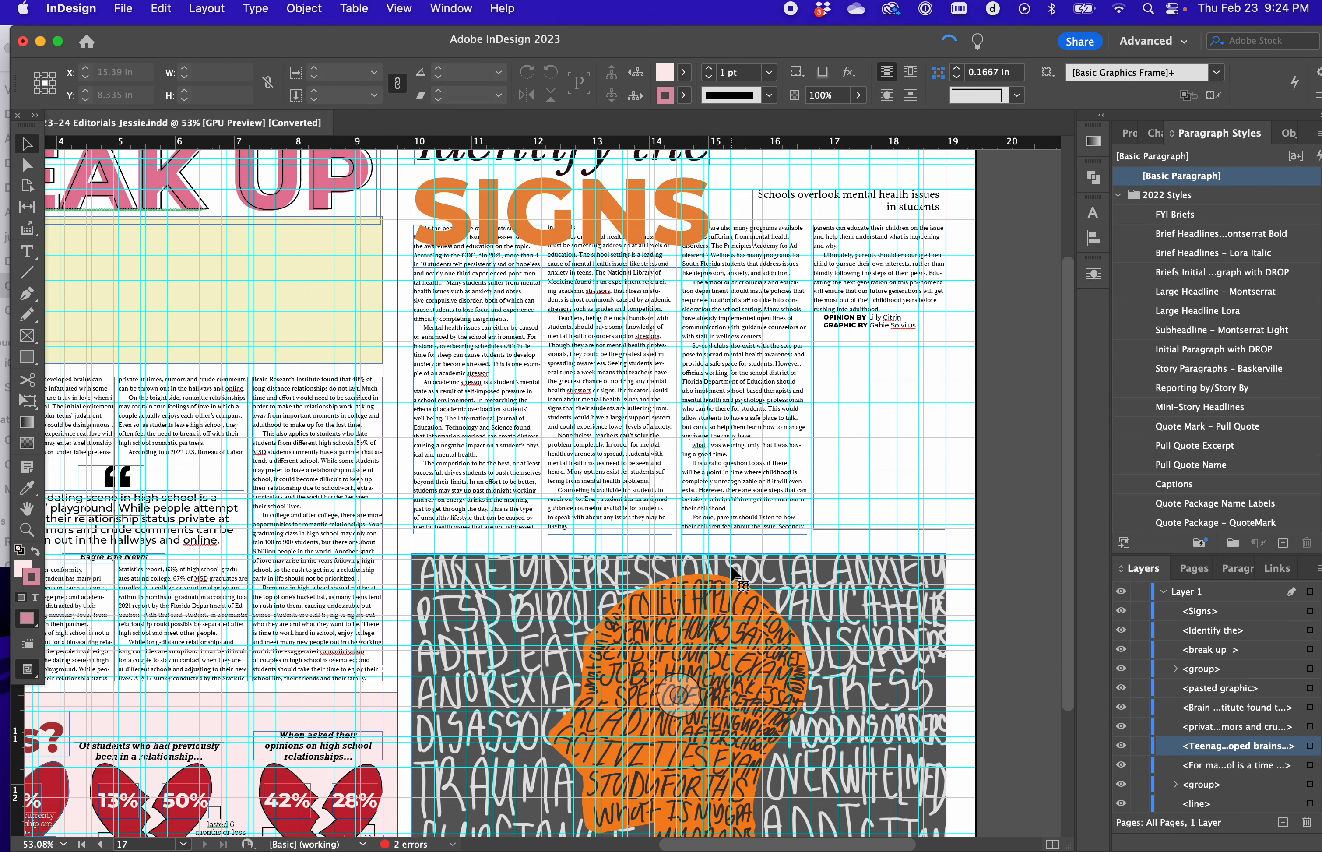
scroll(762, 422, "up", 3)
scroll(760, 418, "right", 1)
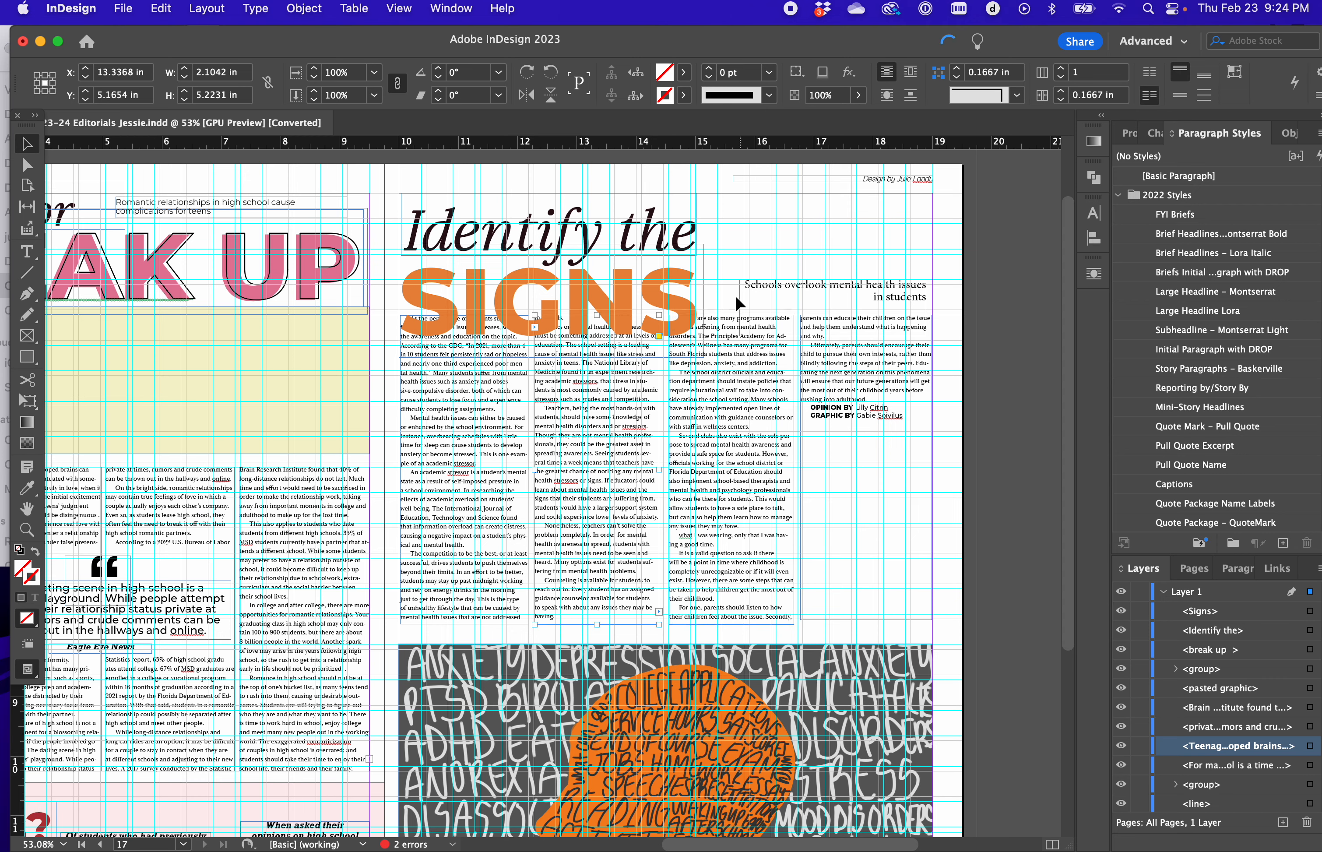
scroll(736, 296, "up", 1)
scroll(736, 297, "right", 1)
left_click(837, 318)
left_click(659, 304)
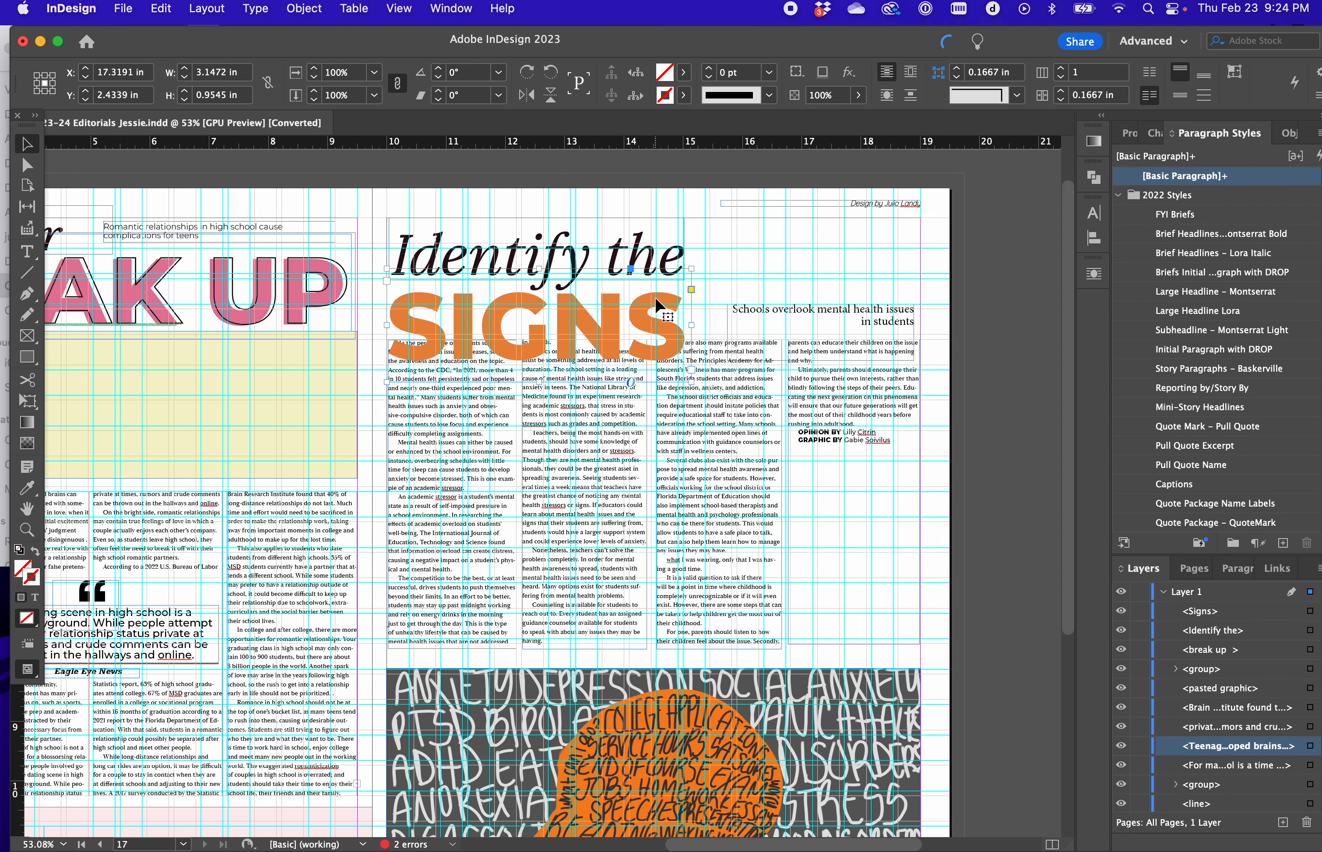
left_click(656, 228, "shift")
left_click_drag(692, 298, 779, 300)
key("Down")
key("Down")
key("Down")
key("Down")
key("Down")
key("Down")
key("Down")
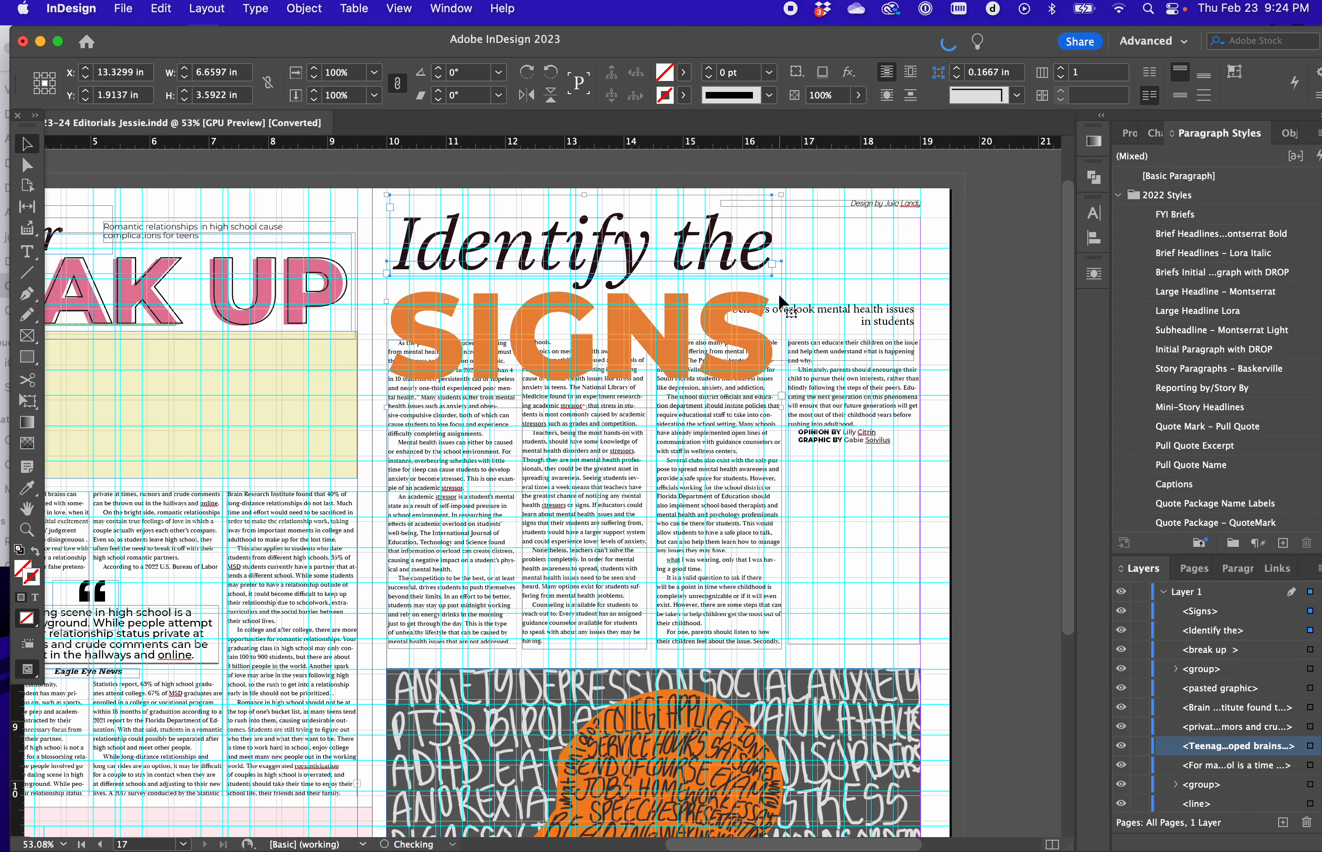
Preview the whole spread and nudge the two enlarged headline frames up slightly
key("super+minus")
key("super+minus")
scroll(779, 294, "left", 1)
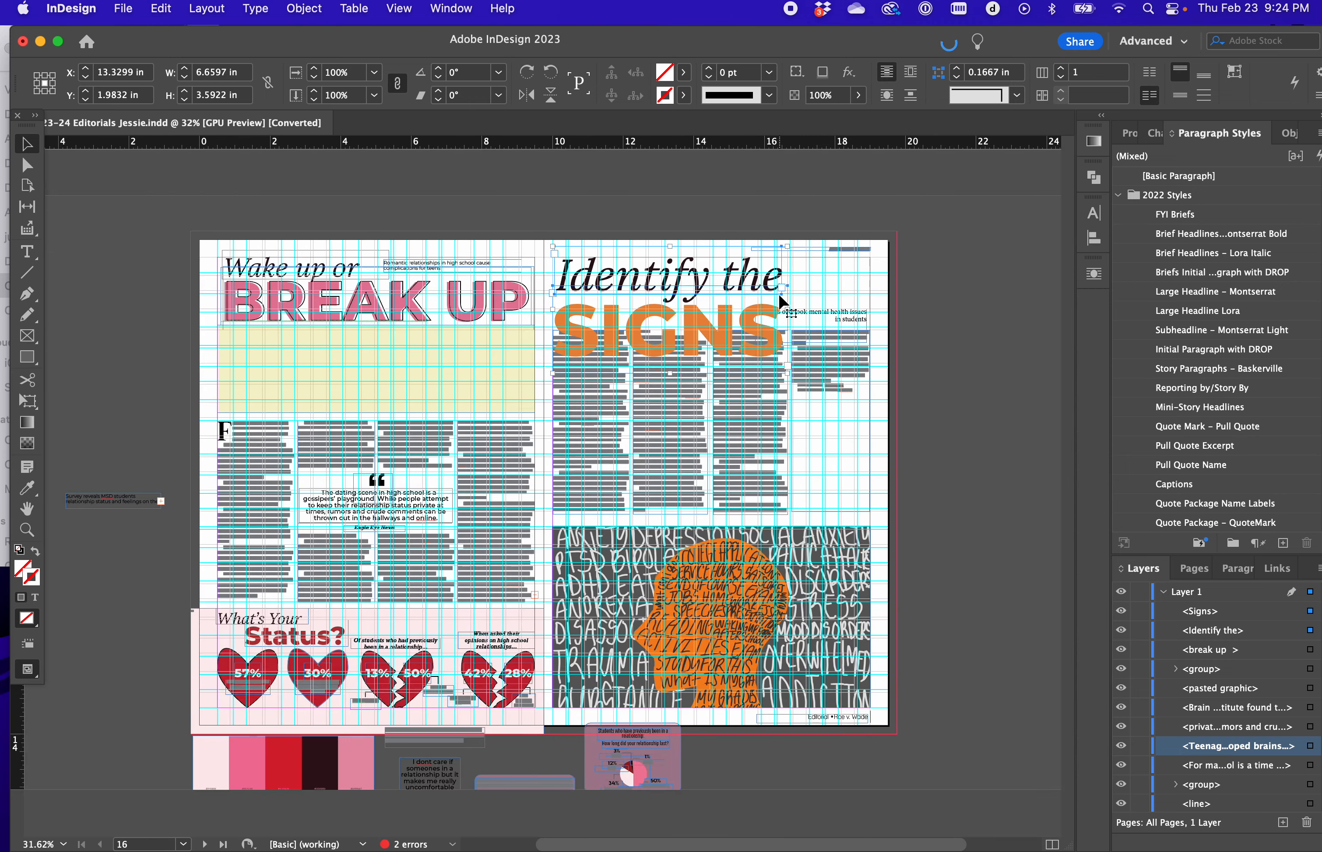
scroll(777, 295, "up", 2)
left_click(741, 222)
key("w")
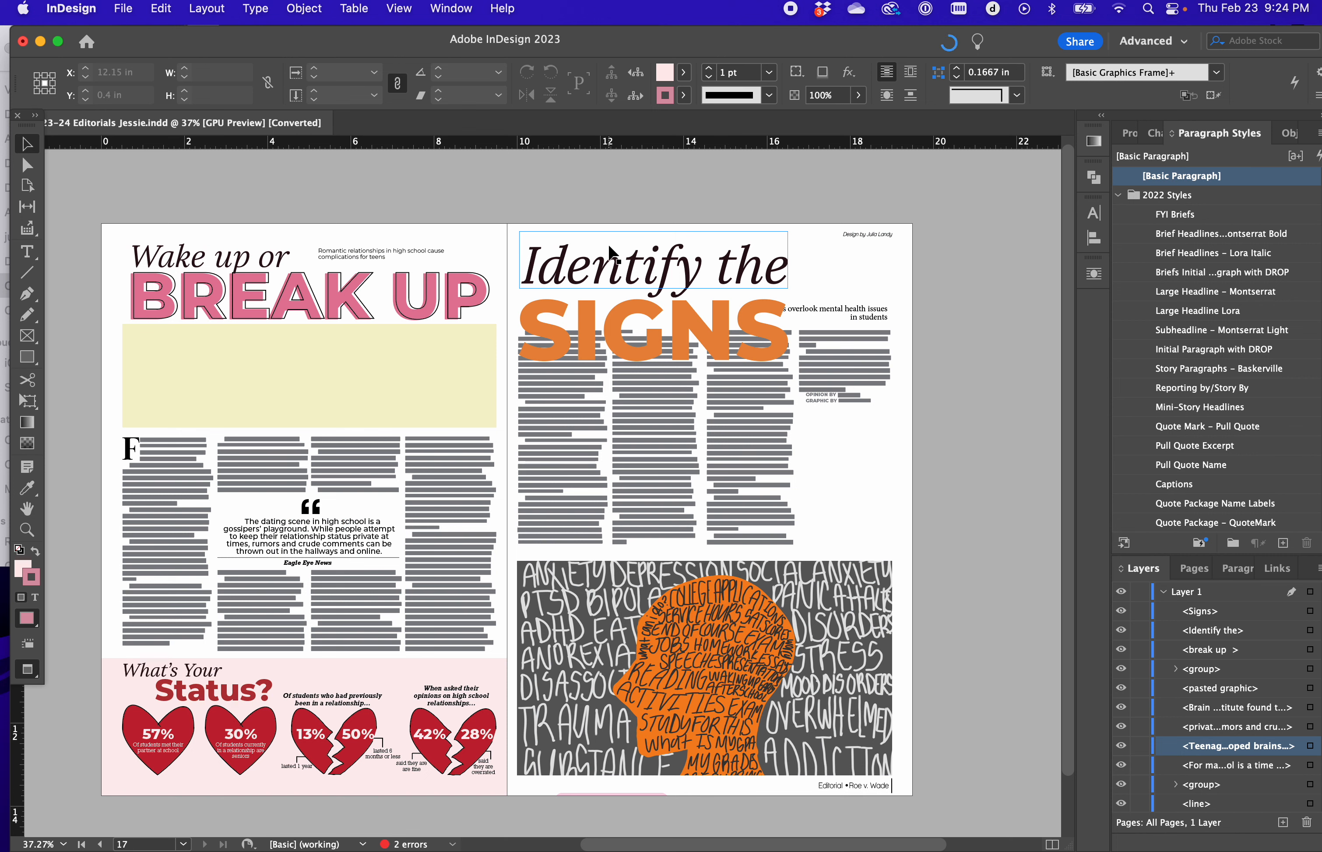
left_click(603, 260)
left_click(695, 286, "shift")
key("Up")
key("Up")
key("Up")
Undo the headline enlargement and nudges, and cancel a further sideways adjustment of the two frames
key("super+z")
key("super+z")
key("super+z")
key("super+z")
key("super+z")
key("super+z")
key("super+z")
key("super+z")
key("super+z")
key("super+z")
key("super+z")
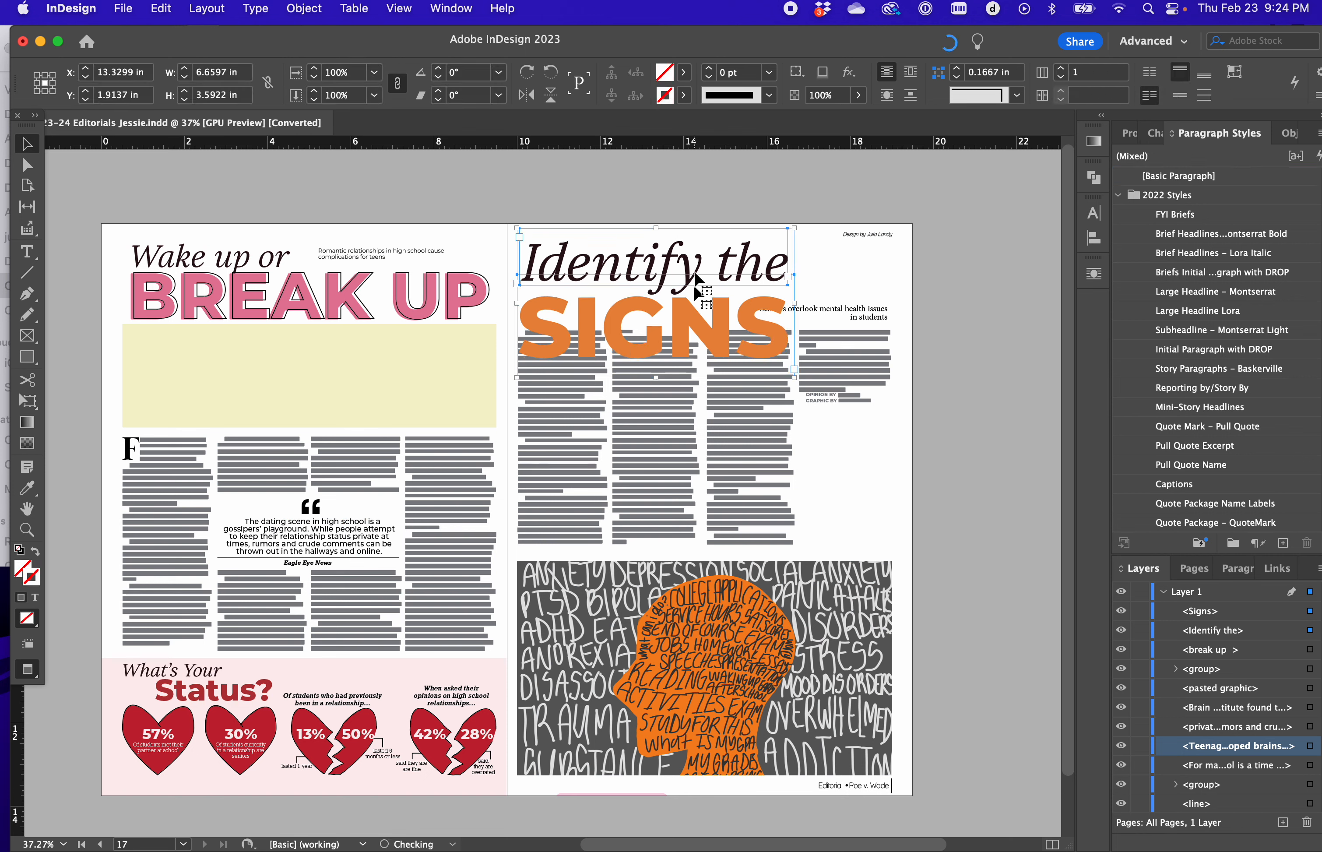
key("super+z")
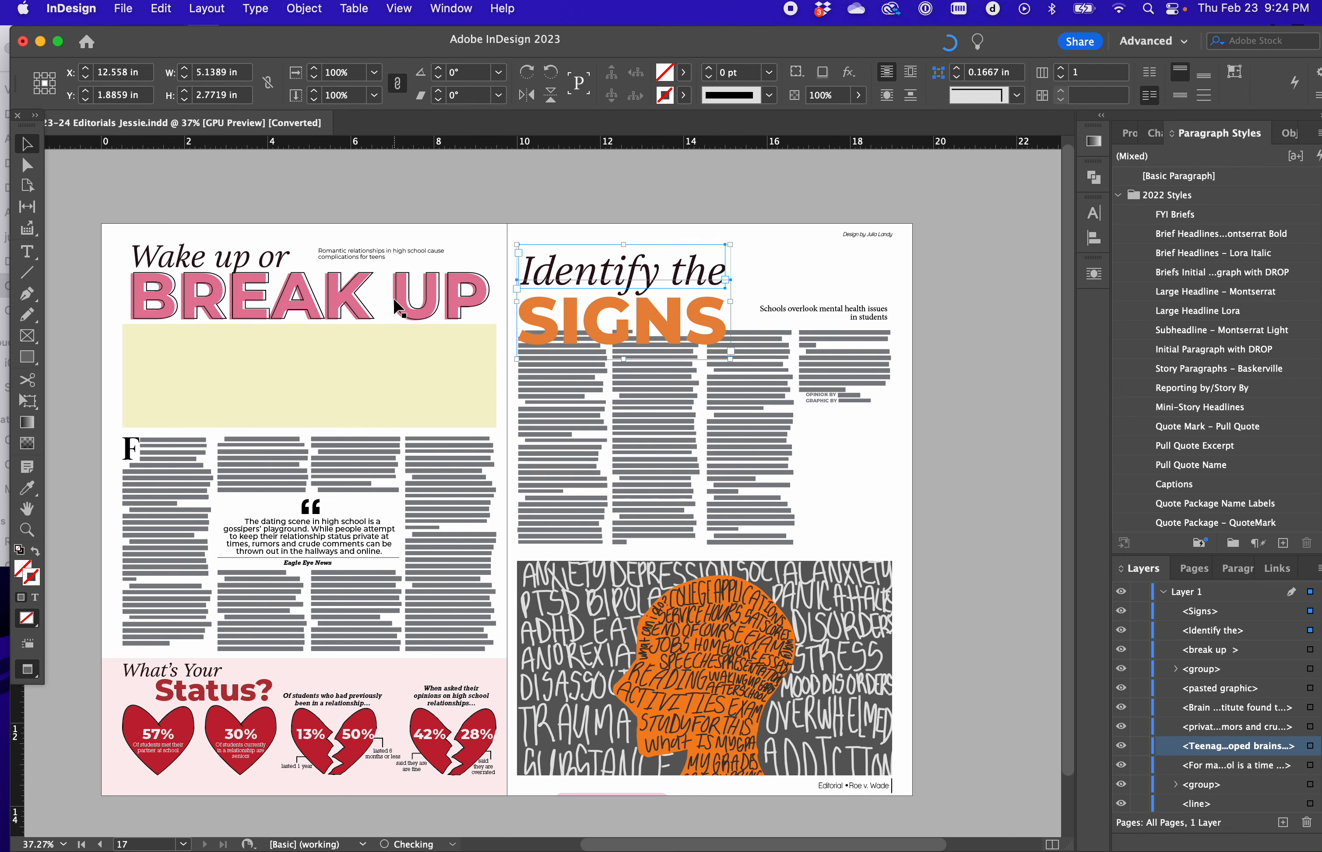
left_click_drag(667, 271, 777, 270)
key("super+z")
Move the head illustration partly off the page's right edge and extend the first two article columns to about 10.7 in tall
left_click(697, 416)
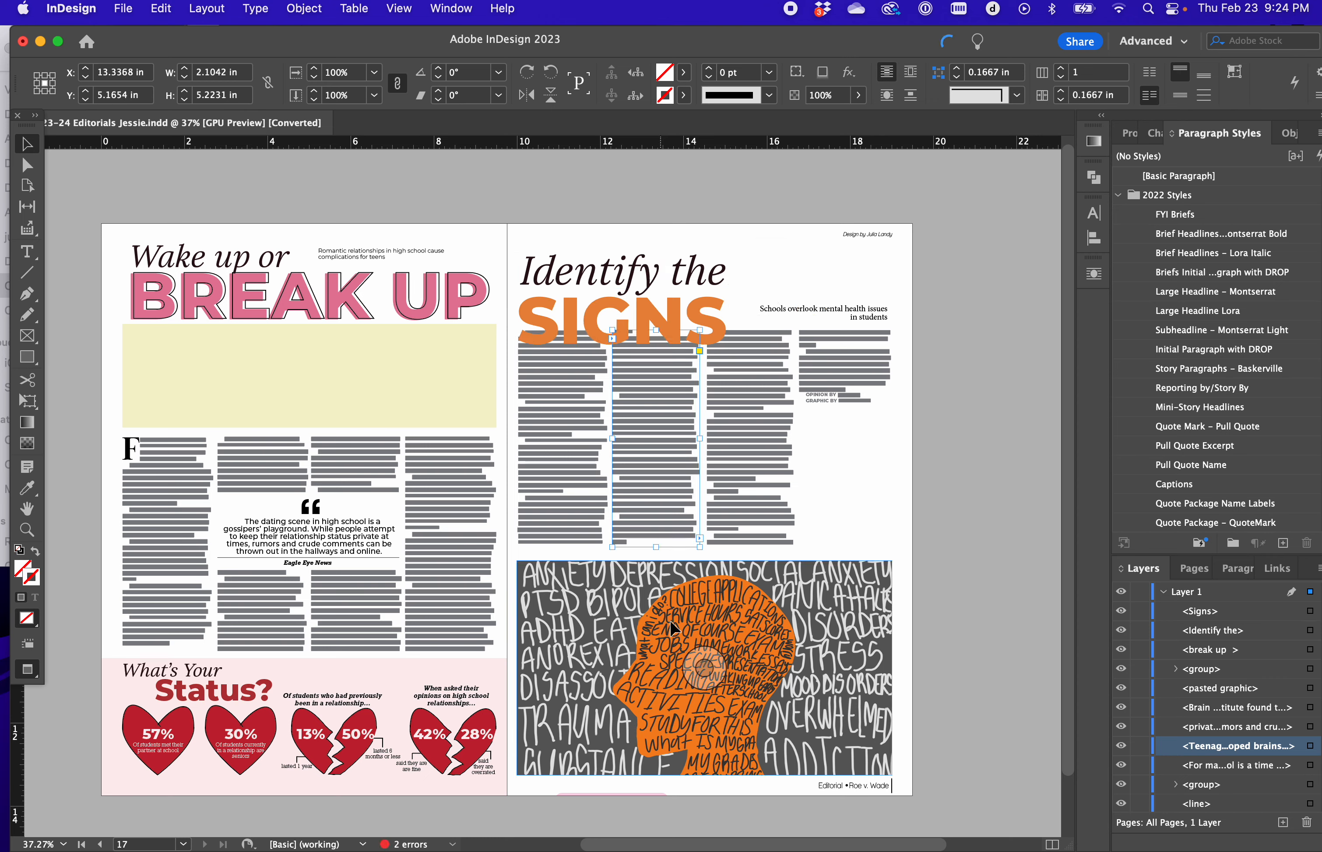
left_click_drag(683, 628, 845, 627)
left_click(637, 457)
key("w")
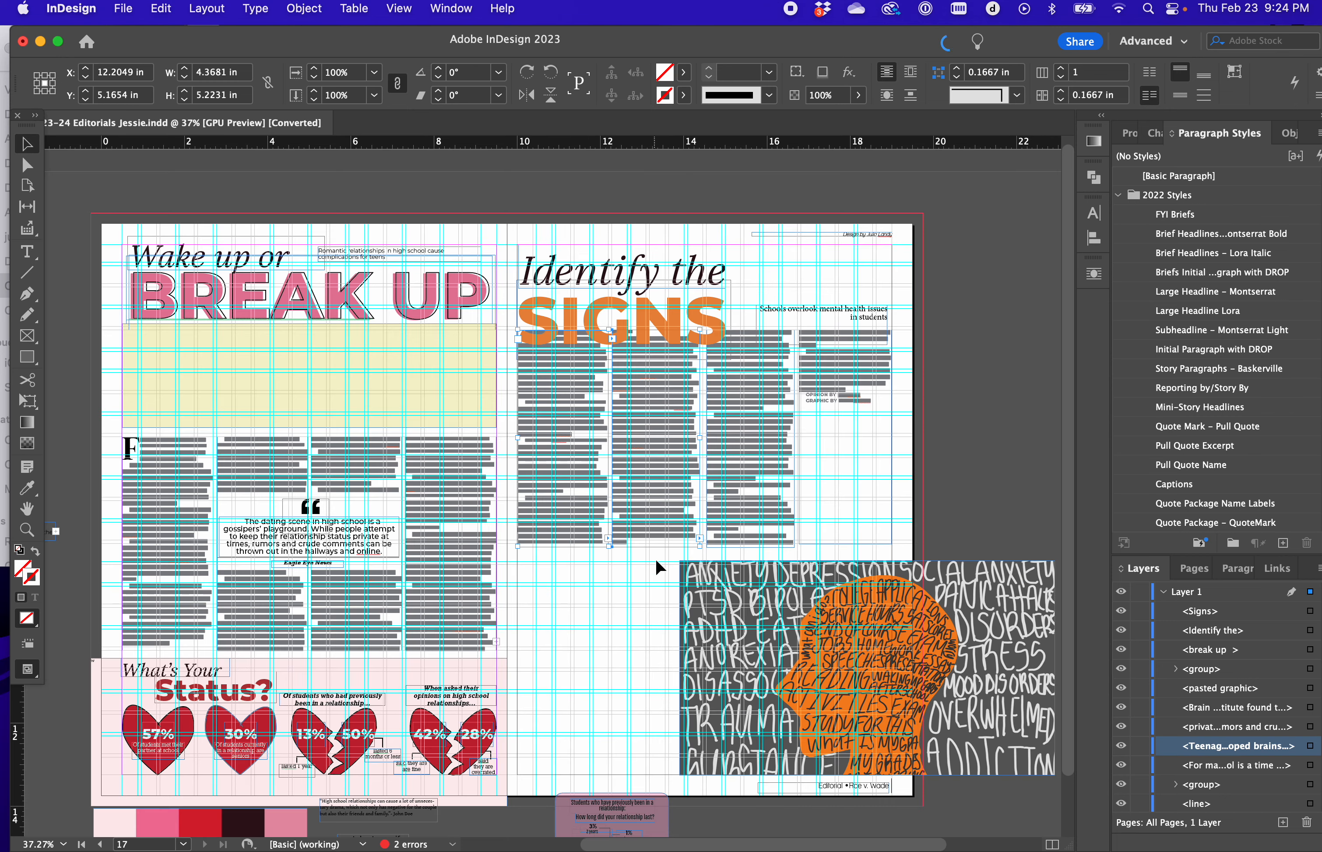
left_click_drag(609, 546, 610, 774)
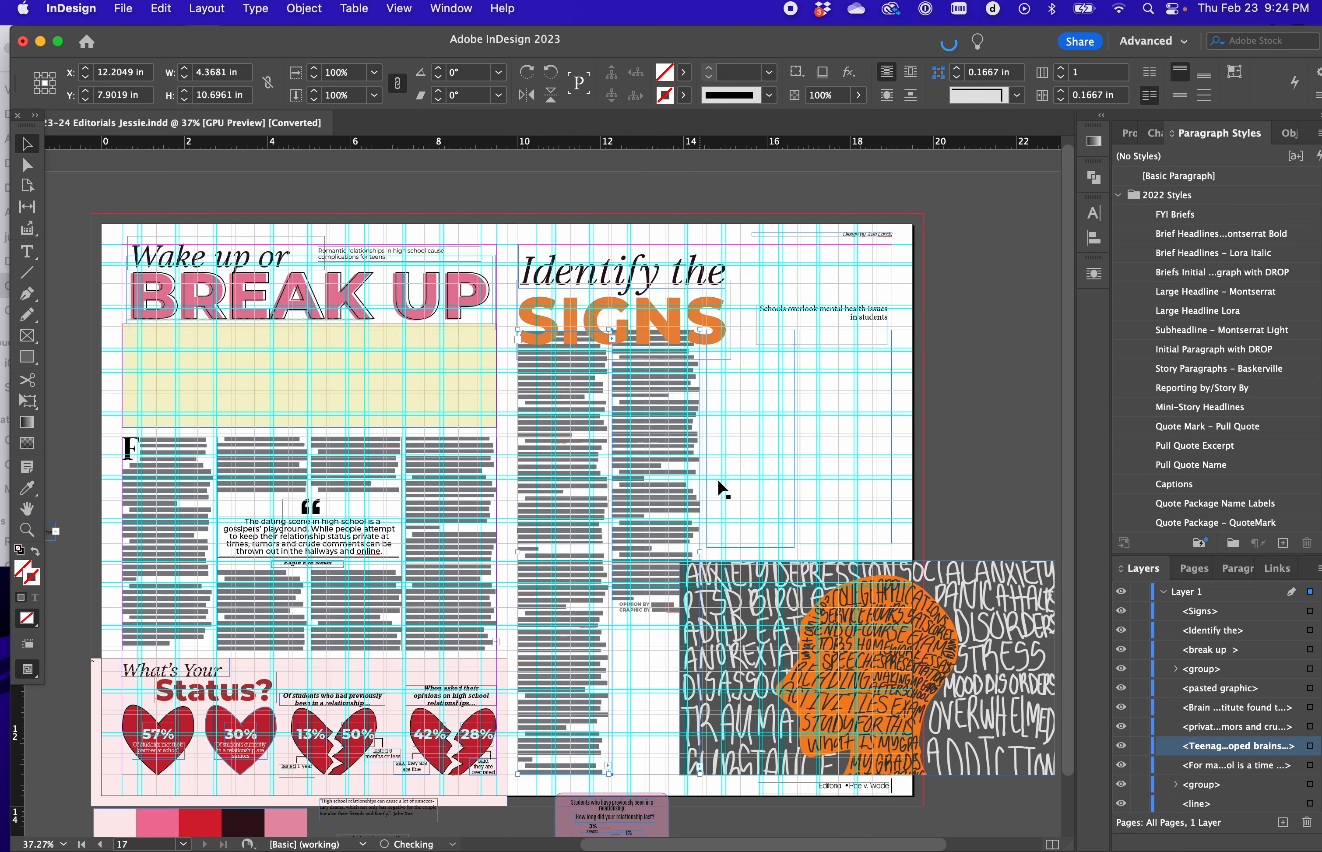
Delete the emptied third and fourth text frames and shorten the first column to about 9.13 in tall
left_click(847, 422)
key("Delete")
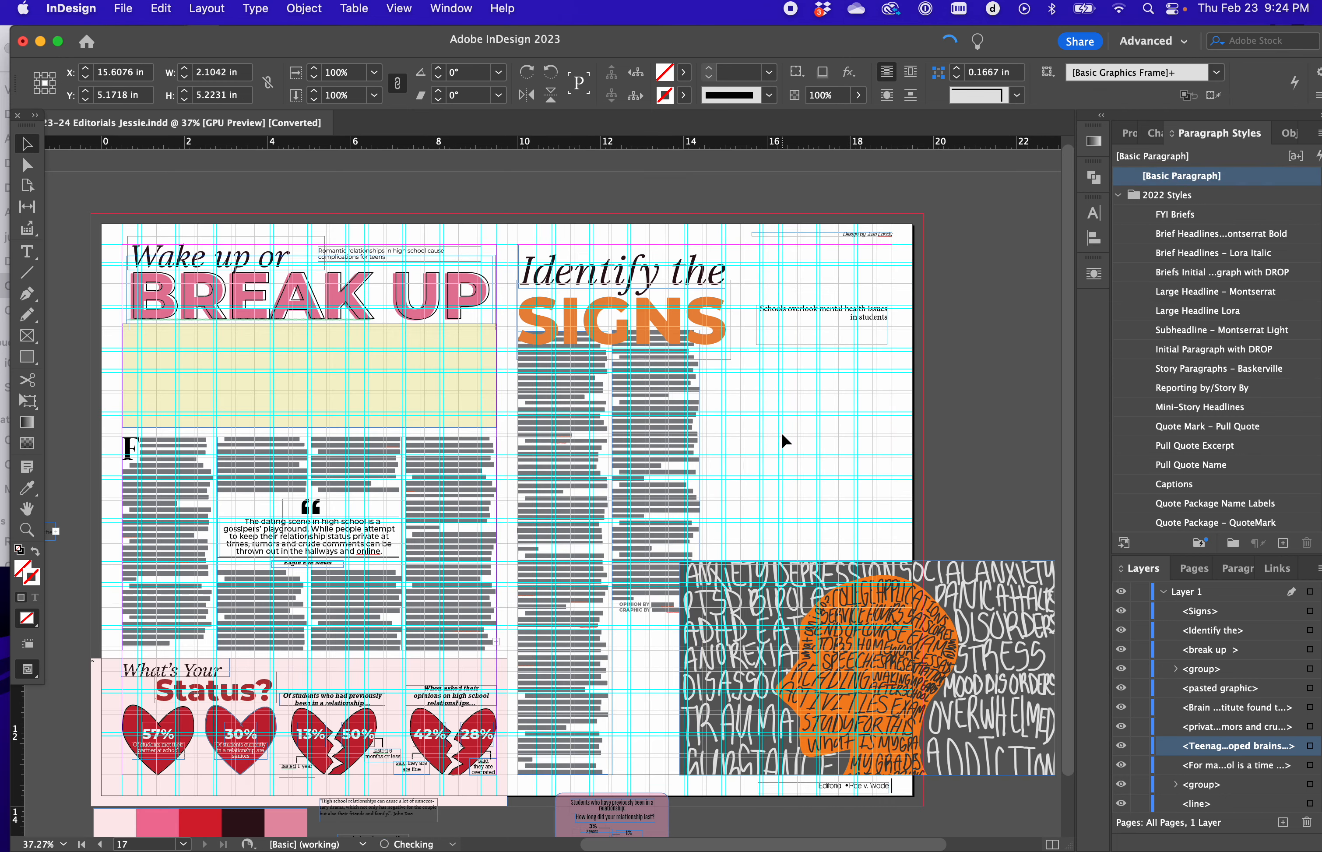
left_click(606, 469)
left_click_drag(566, 776, 566, 711)
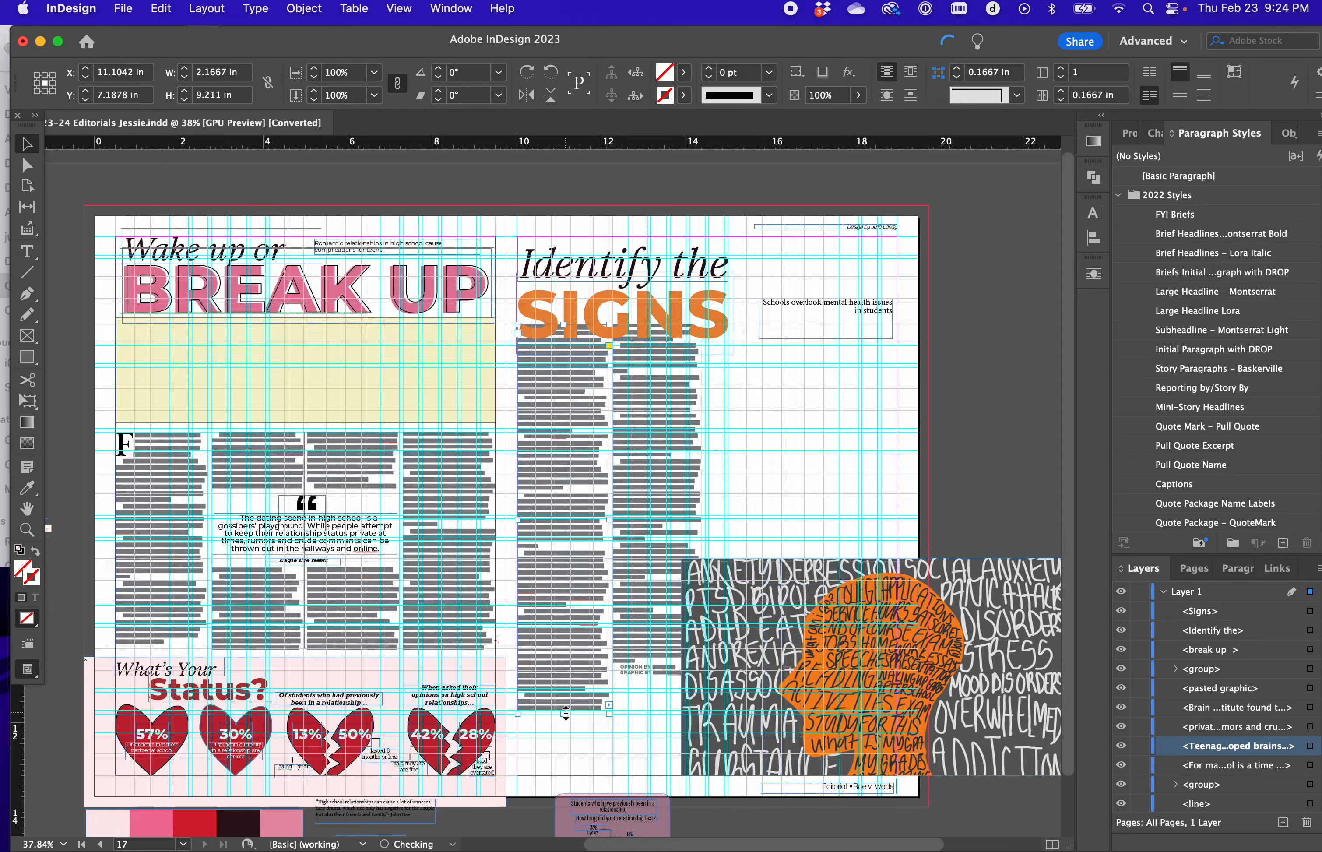
Lower the top edges of both article columns below "SIGNS", making their combined height about 10.18 in
scroll(565, 711, "up", 3)
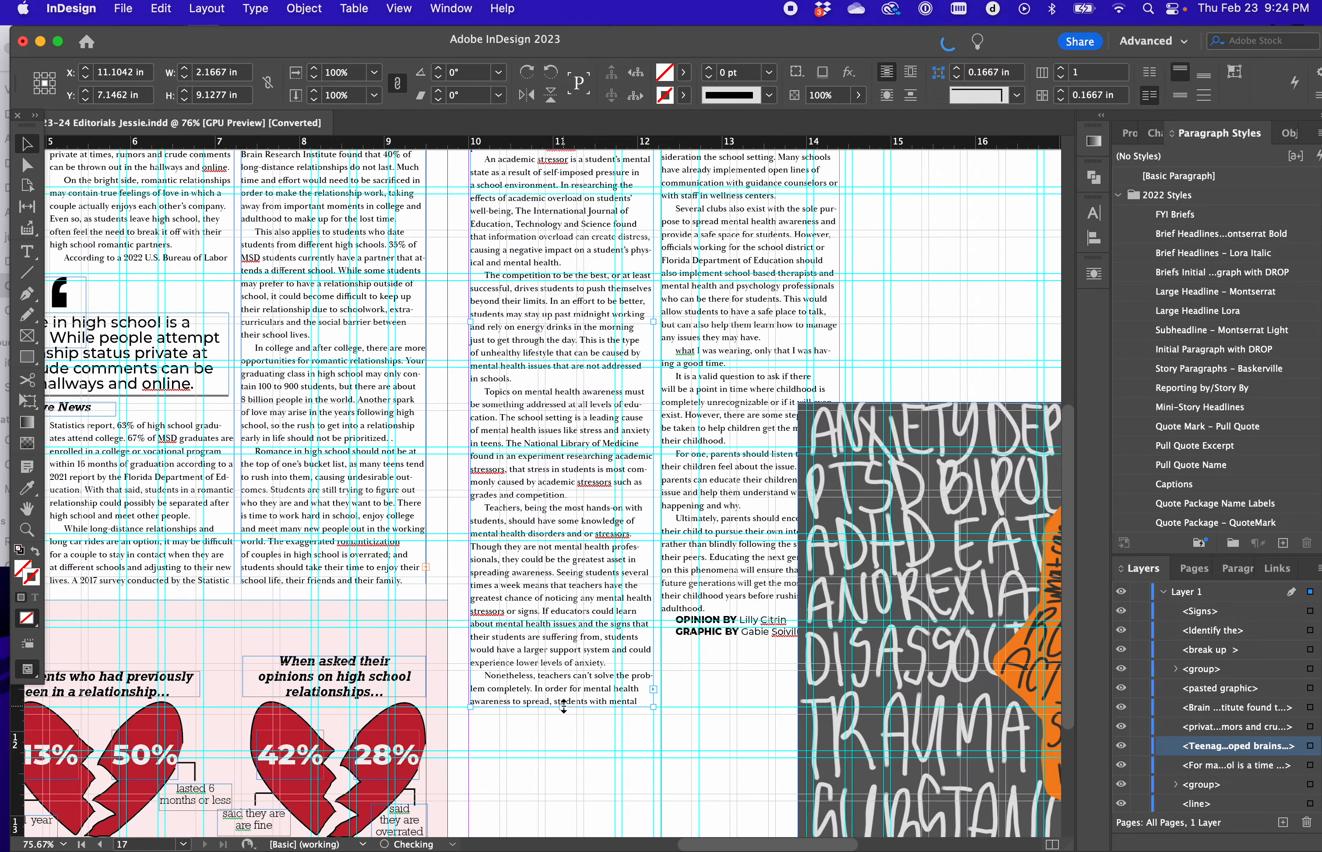
scroll(833, 591, "down", 5)
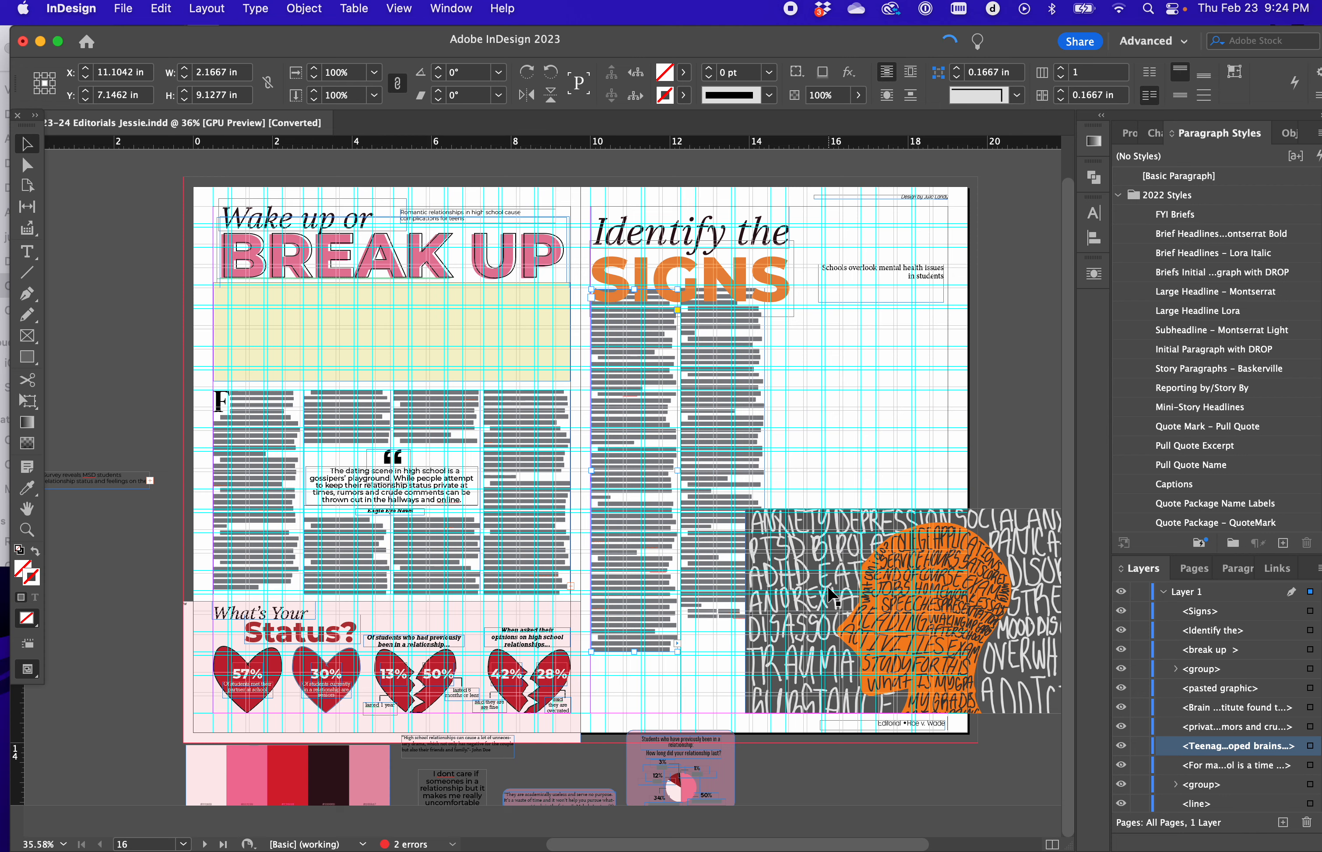
scroll(711, 414, "up", 3)
scroll(711, 414, "right", 2)
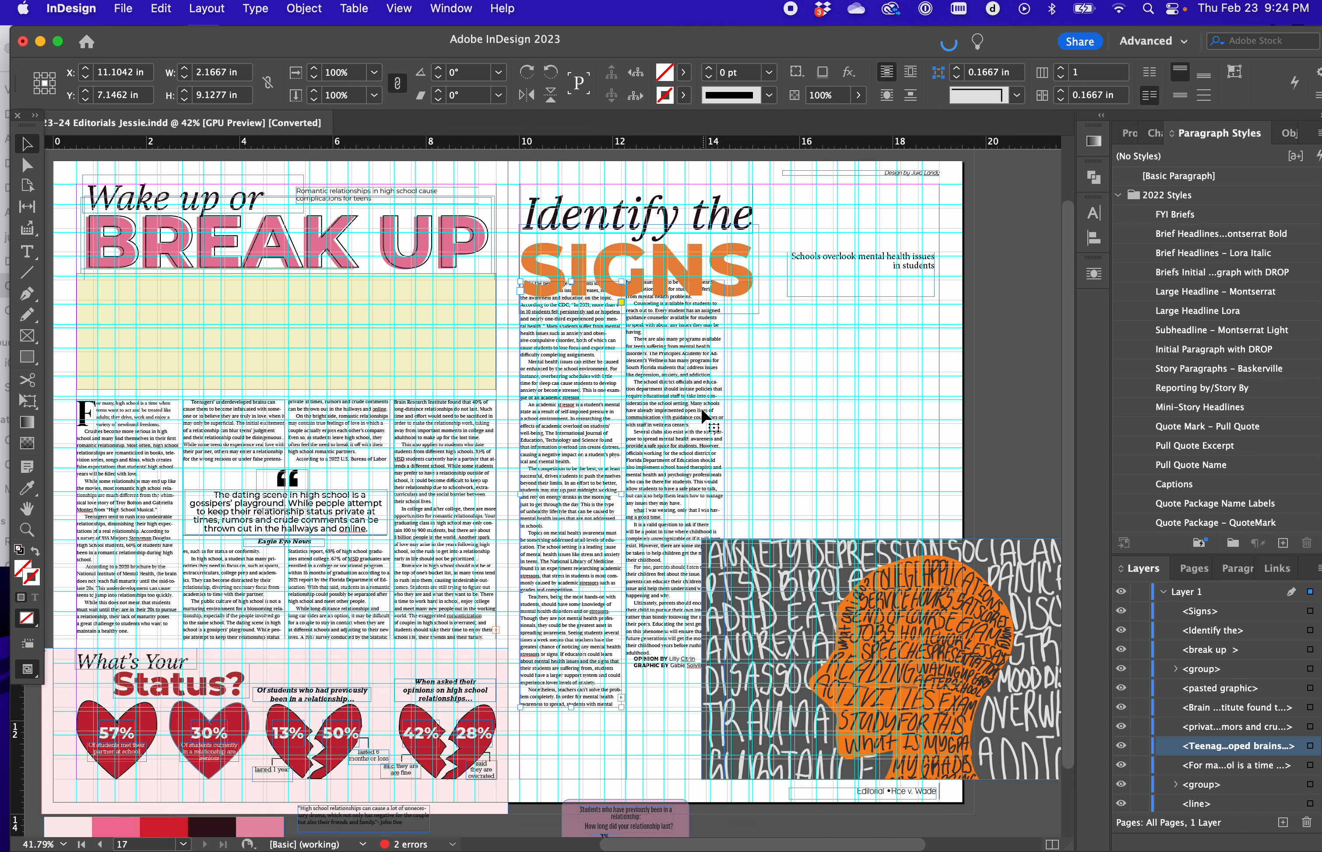
left_click(688, 306)
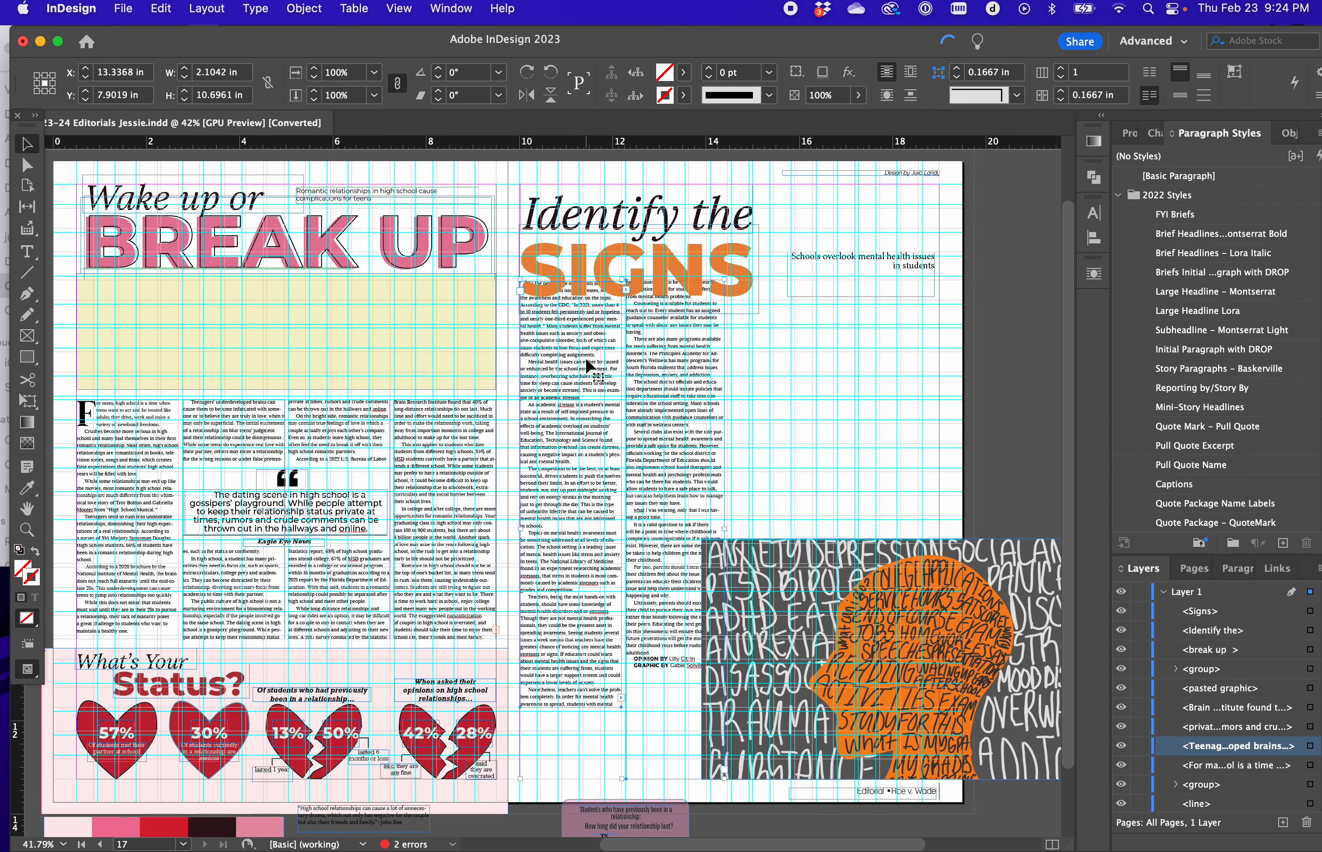
left_click_drag(621, 283, 621, 303)
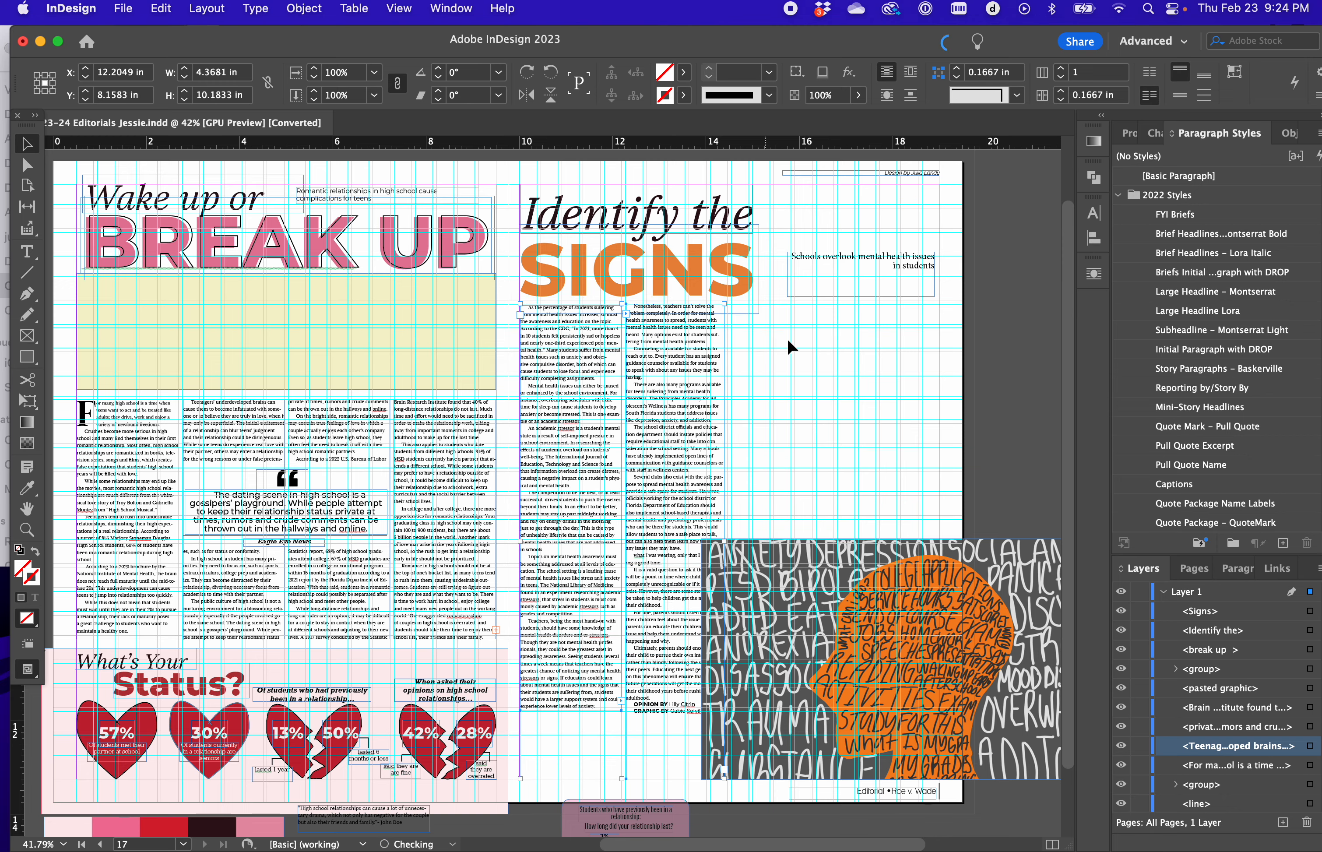
Raise the subheadline slightly and try moving both headline frames toward the page's right edge
left_click(801, 342)
left_click(858, 286)
mouse_move(858, 286)
left_mouse_down()
mouse_move(855, 351)
mouse_move(860, 266)
left_mouse_up()
left_click(691, 267)
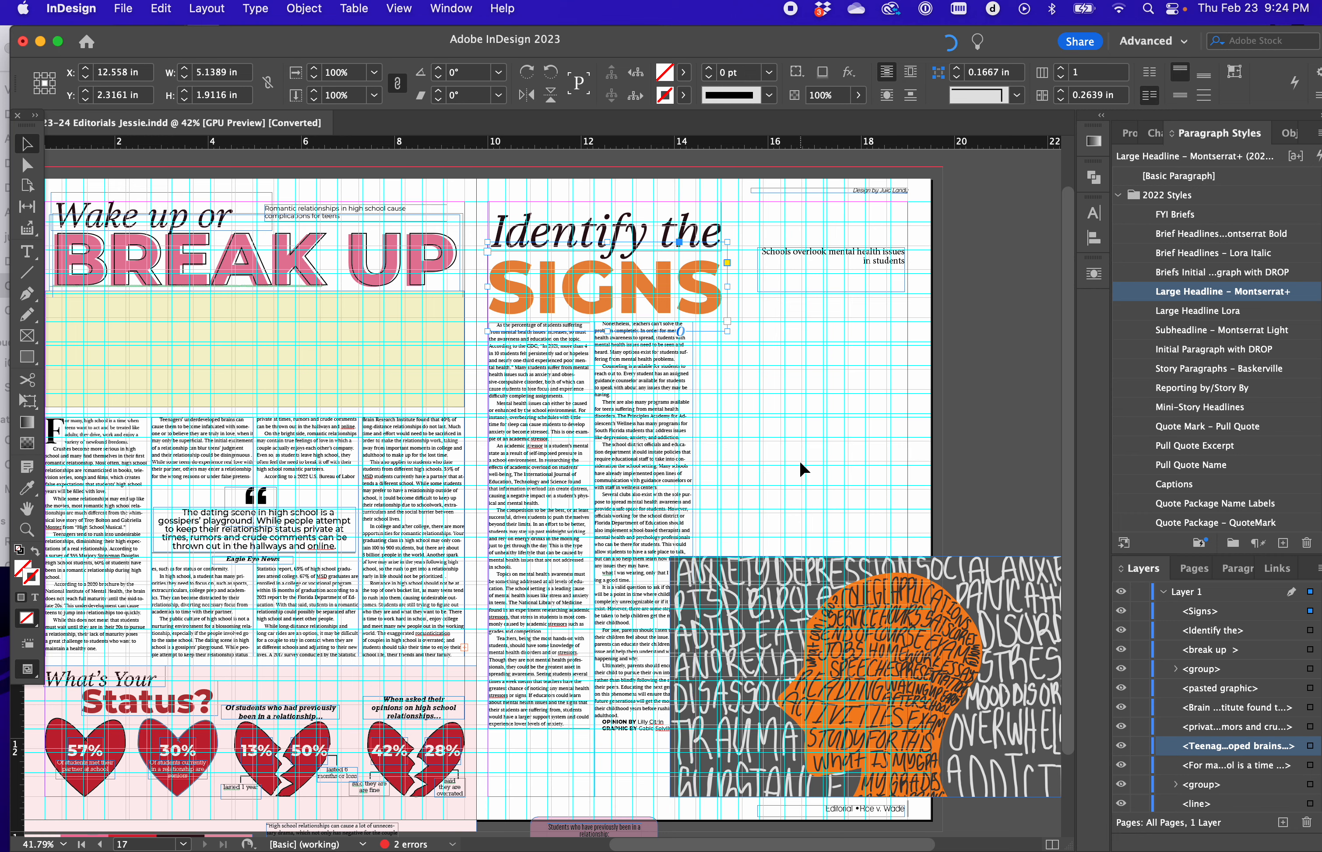
left_click(638, 207, "shift")
left_click_drag(605, 236, 924, 259)
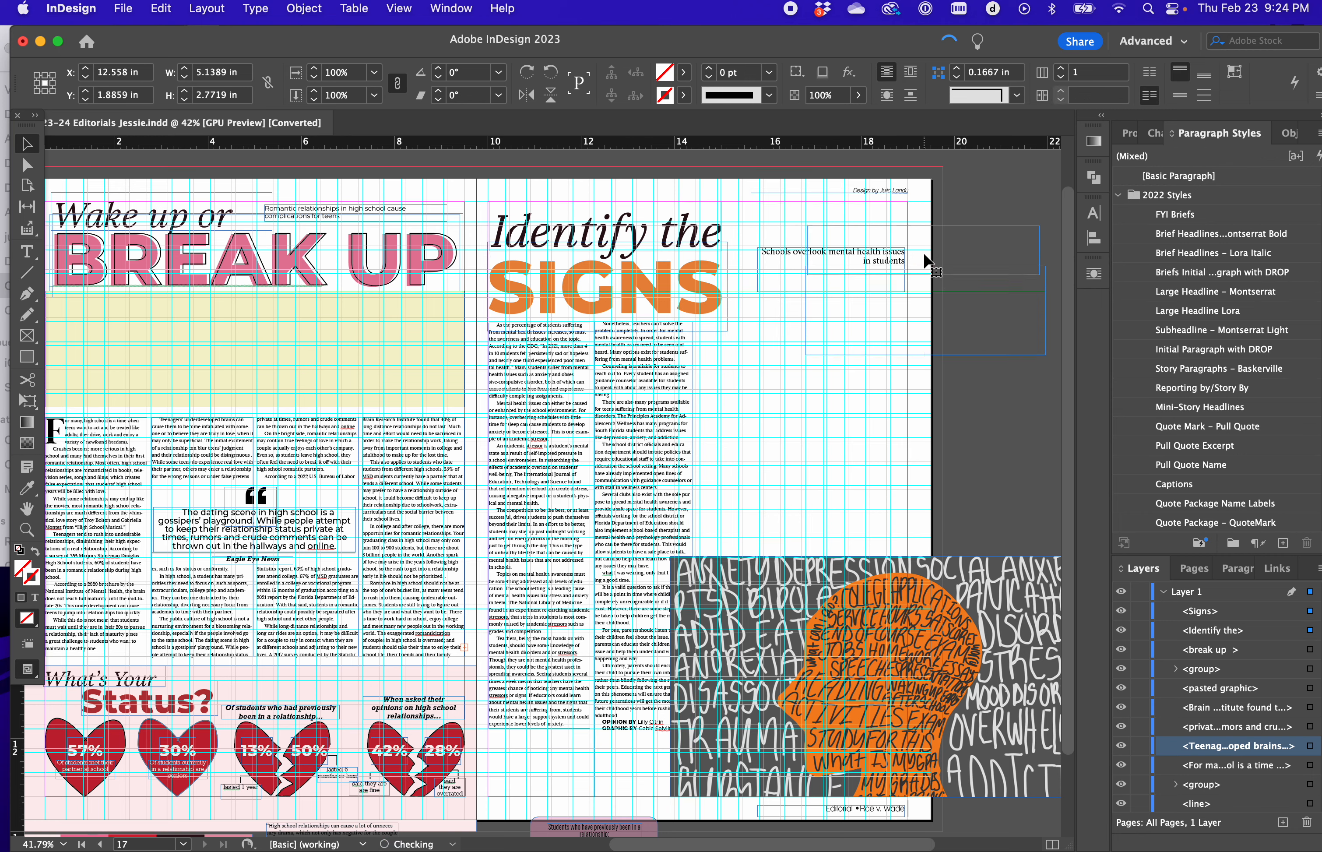
Undo the headline, subheadline and column changes back to the four-column article layout
key("super+z")
key("super+z")
key("super+z")
key("super+z")
key("super+z")
key("super+z")
key("super+z")
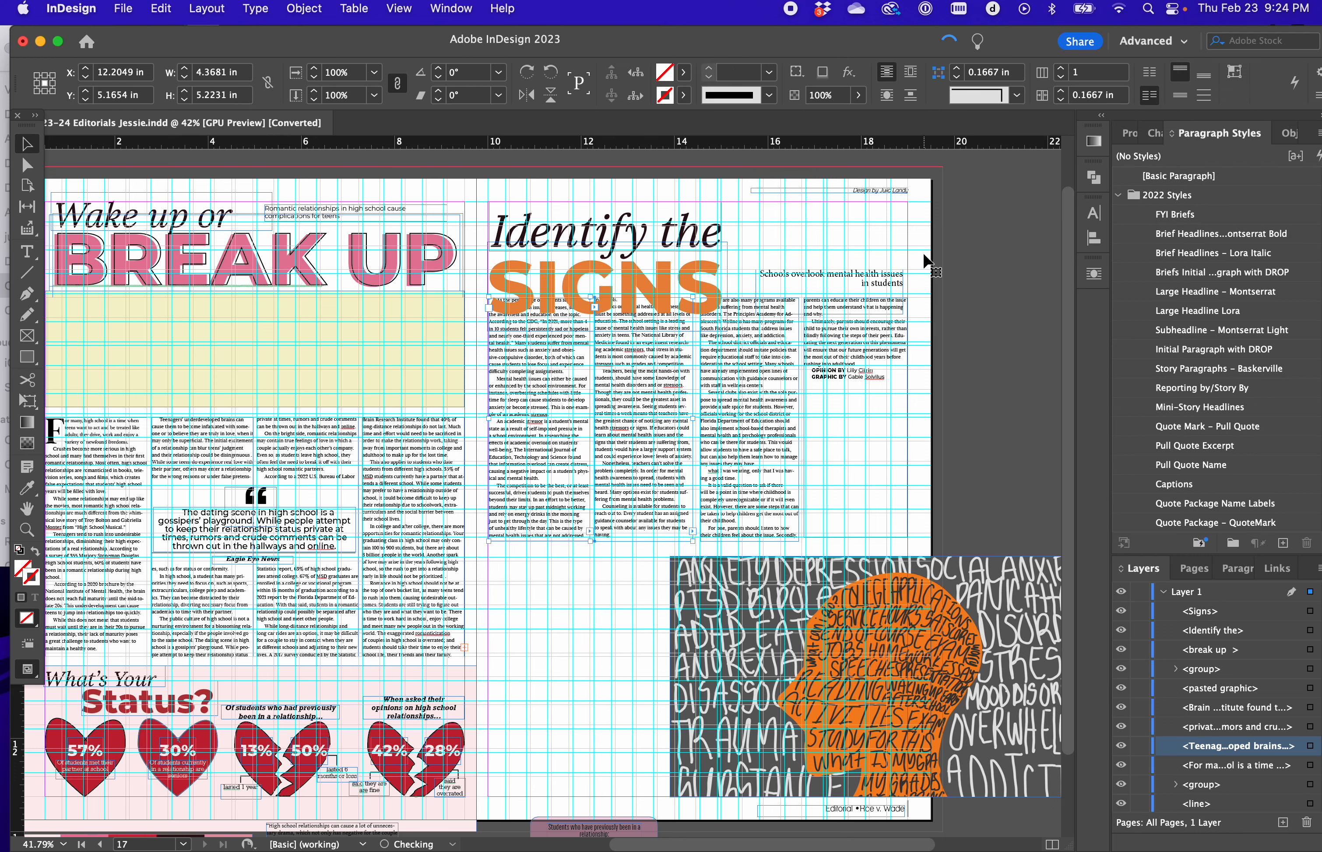
Park both headline frames beyond the page's right edge and move the subheadline and article columns to the foot of the page
left_click_drag(581, 240, 1014, 242)
left_click_drag(542, 255, 877, 366)
left_click_drag(845, 317, 872, 569)
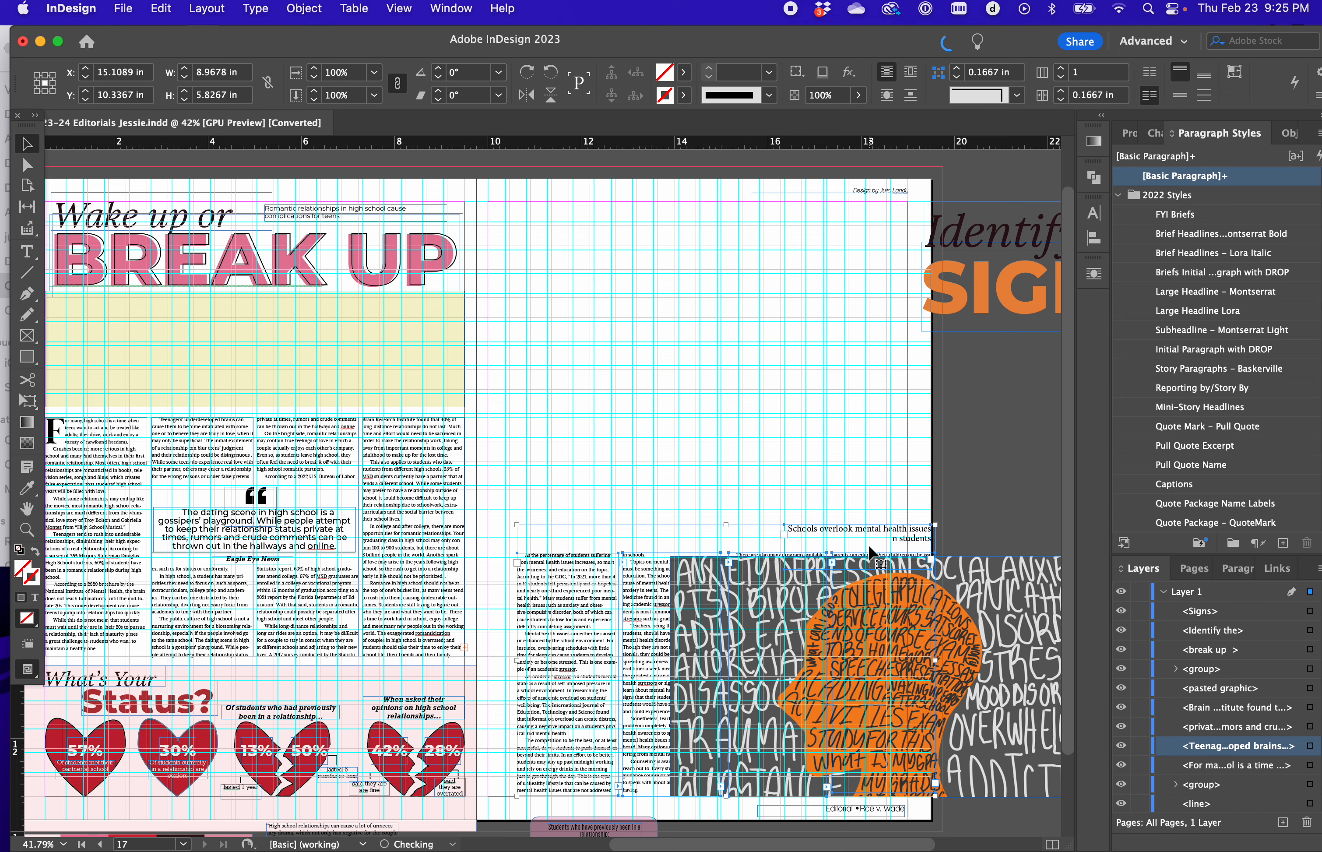
Place the head illustration across the head of the page and enlarge it to about 10 × 5.72 in
left_click_drag(1010, 589, 815, 225)
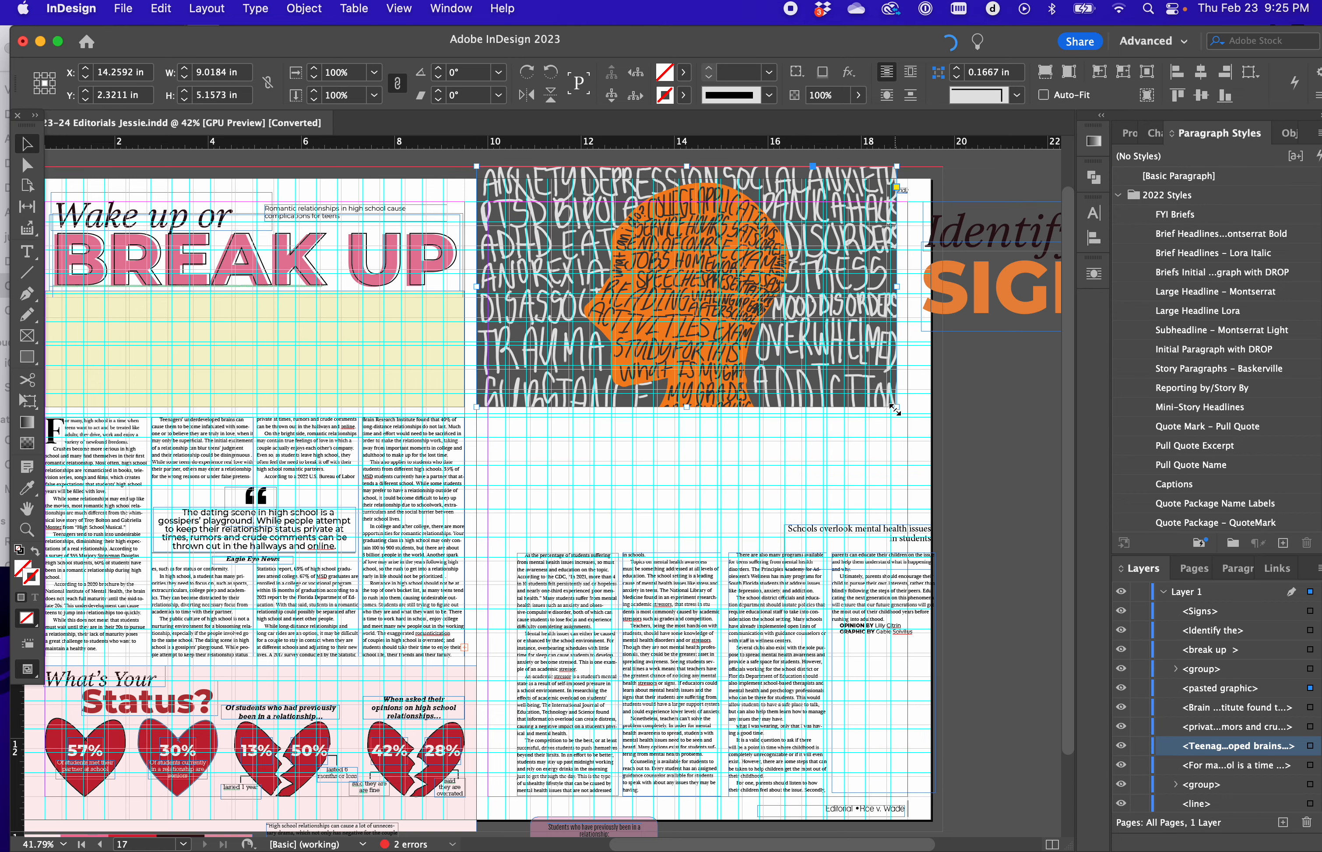
left_click_drag(895, 406, 976, 183)
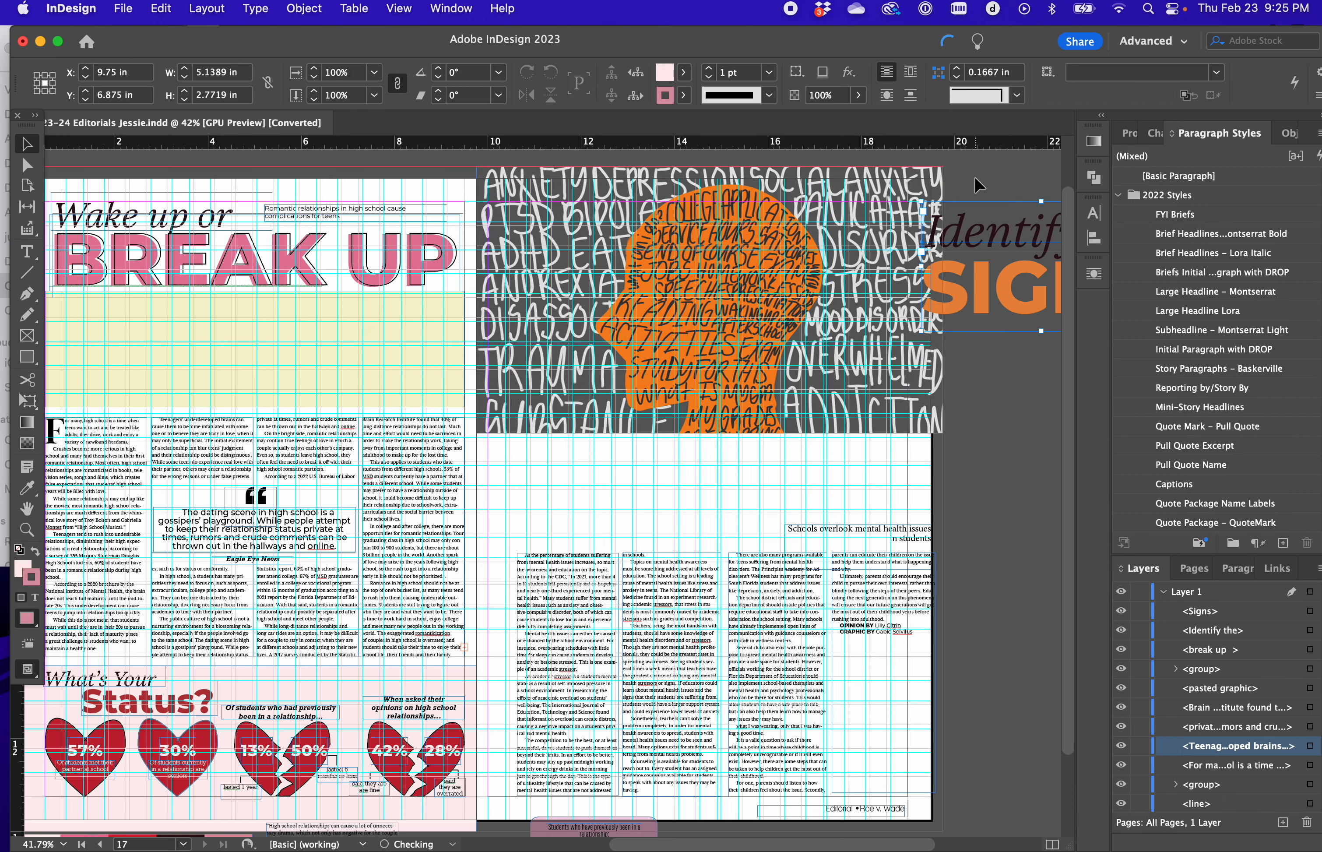
Move the two headline frames together directly beneath the illustration and nudge them into line with the left margin
left_click_drag(1031, 238, 573, 464)
scroll(648, 464, "up", 3)
left_click(522, 401)
left_click_drag(783, 488, 729, 544)
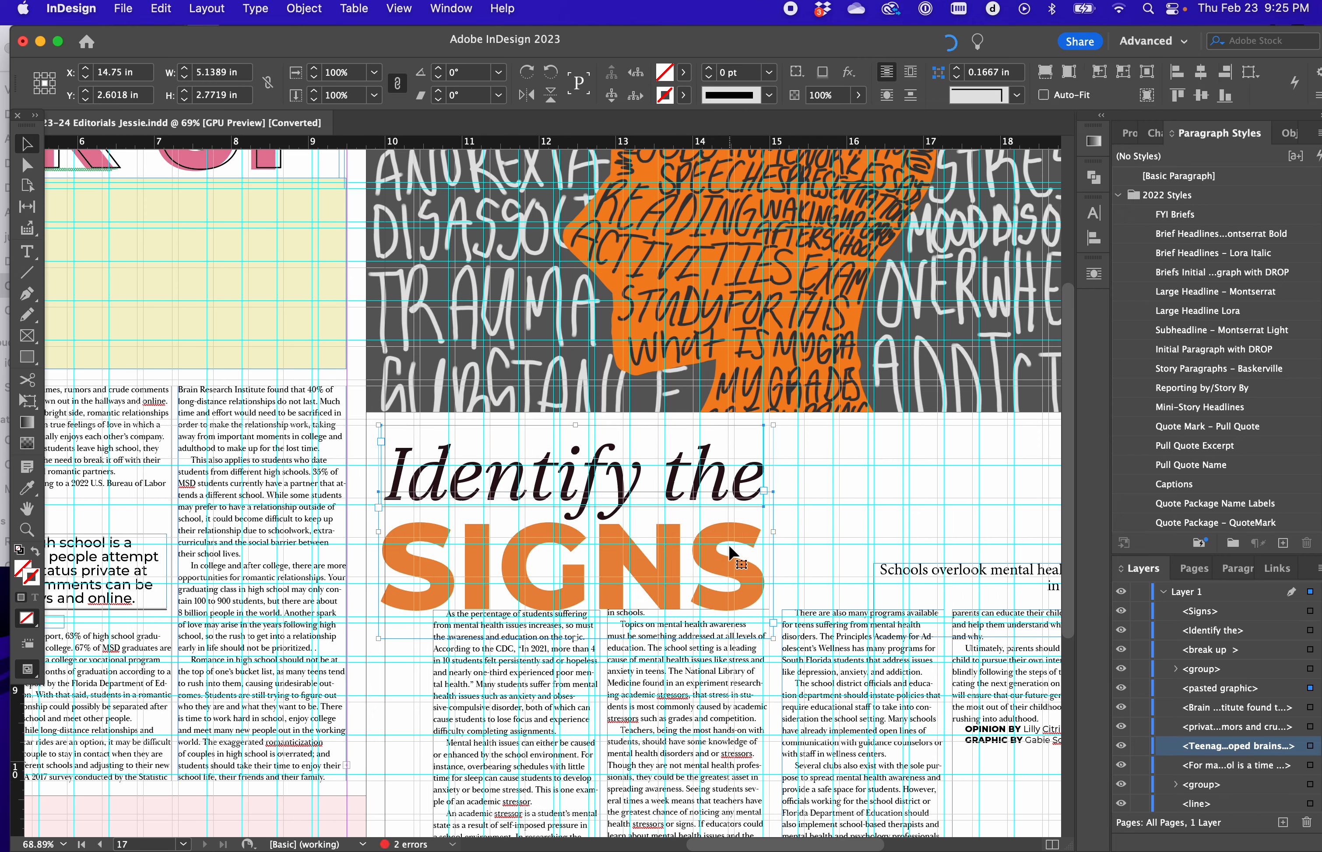
key("Up")
key("Right")
key("Right")
key("Right")
key("Down")
key("Right")
key("Right")
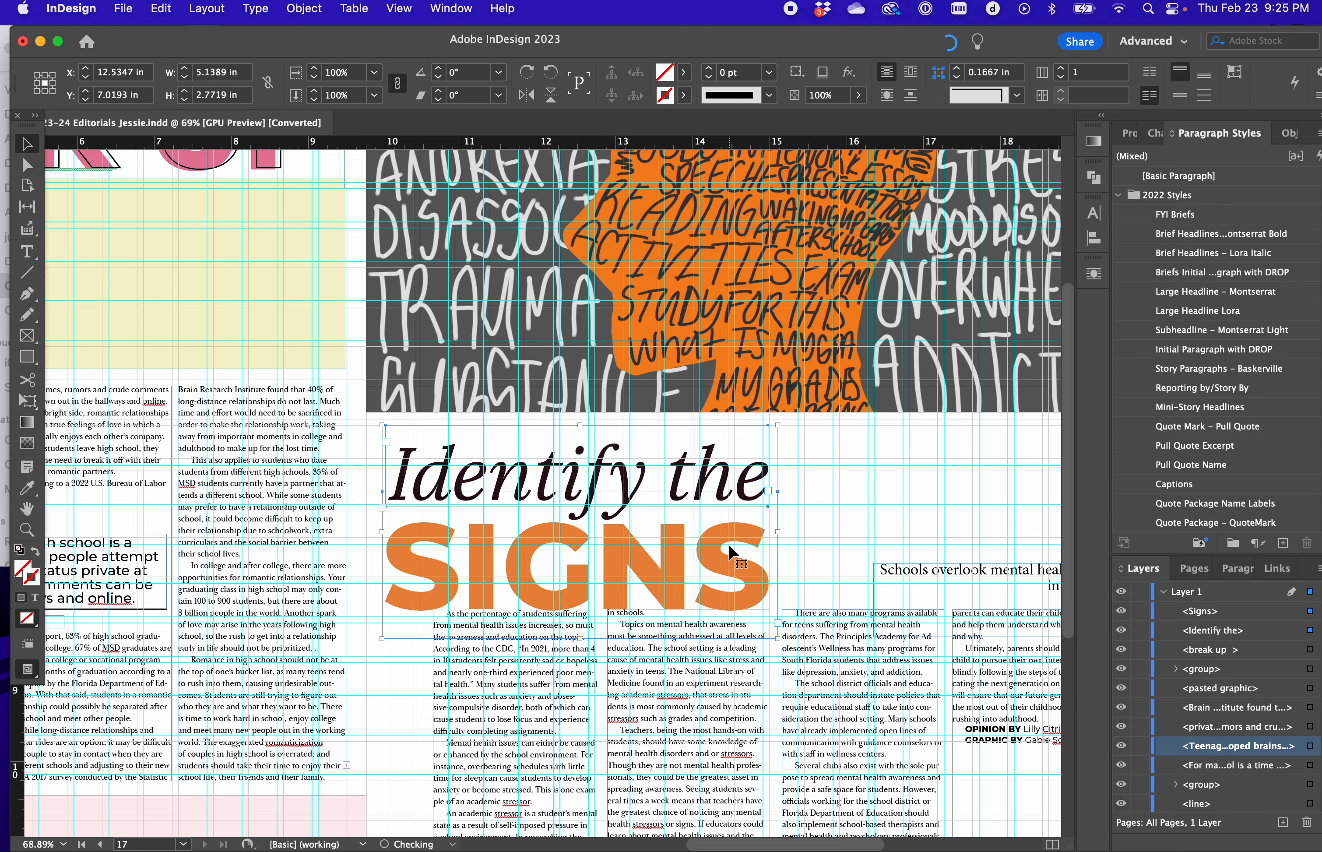
Move the first article column to the left margin beneath "SIGNS" and lower the second column to match its height
left_click(943, 503)
left_click(837, 339)
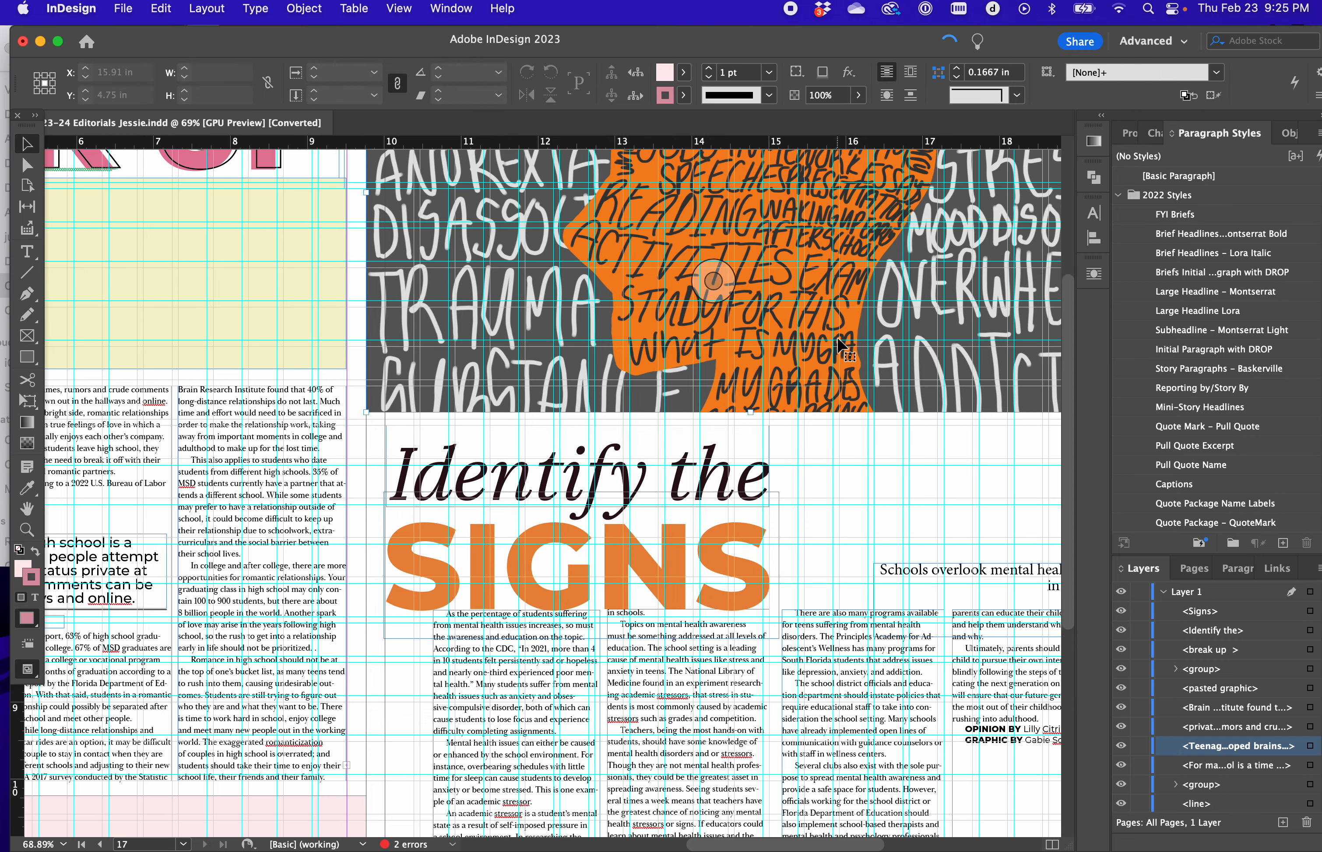
scroll(837, 338, "up", 5)
scroll(837, 338, "right", 2)
scroll(837, 339, "down", 3)
scroll(839, 347, "down", 10)
scroll(839, 347, "left", 2)
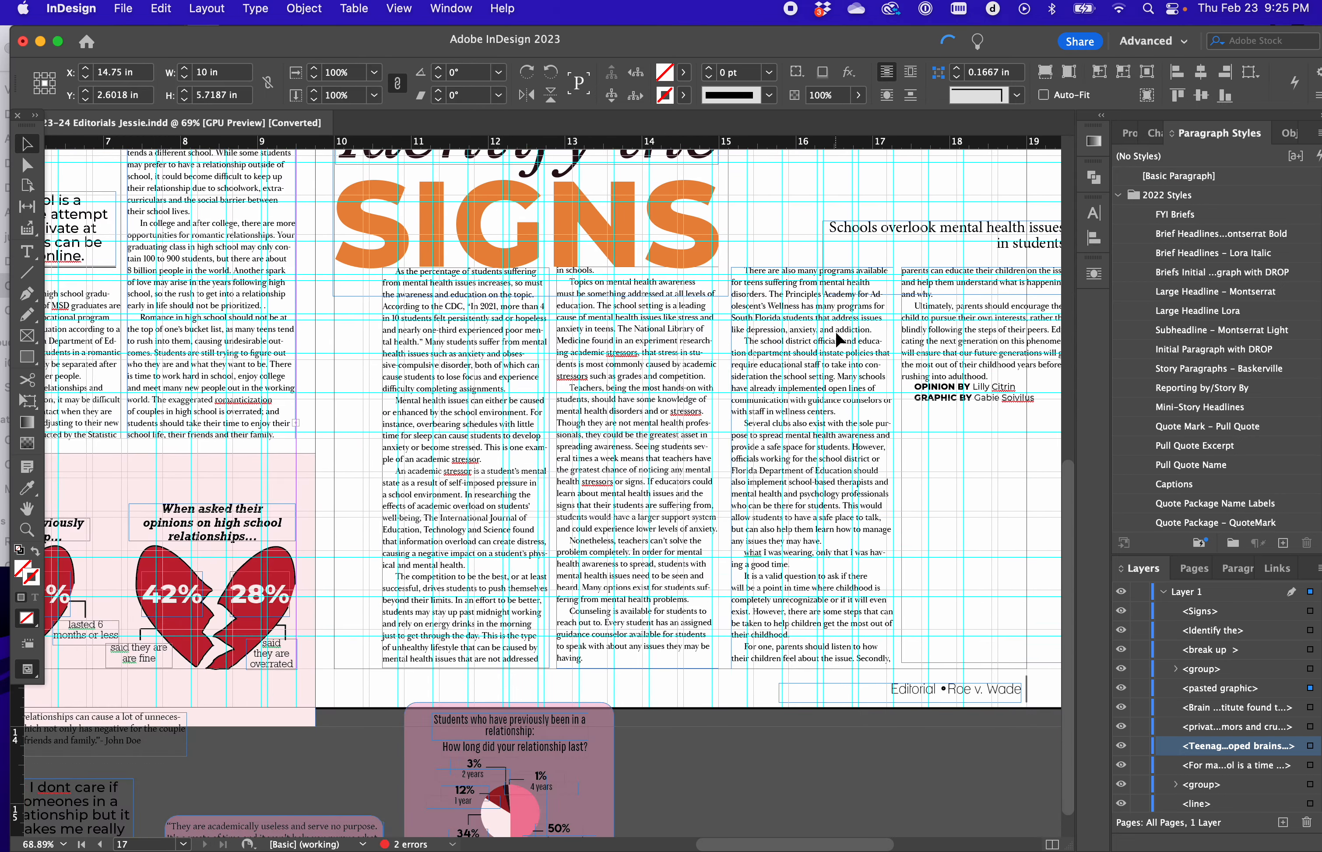
left_click_drag(422, 377, 374, 389)
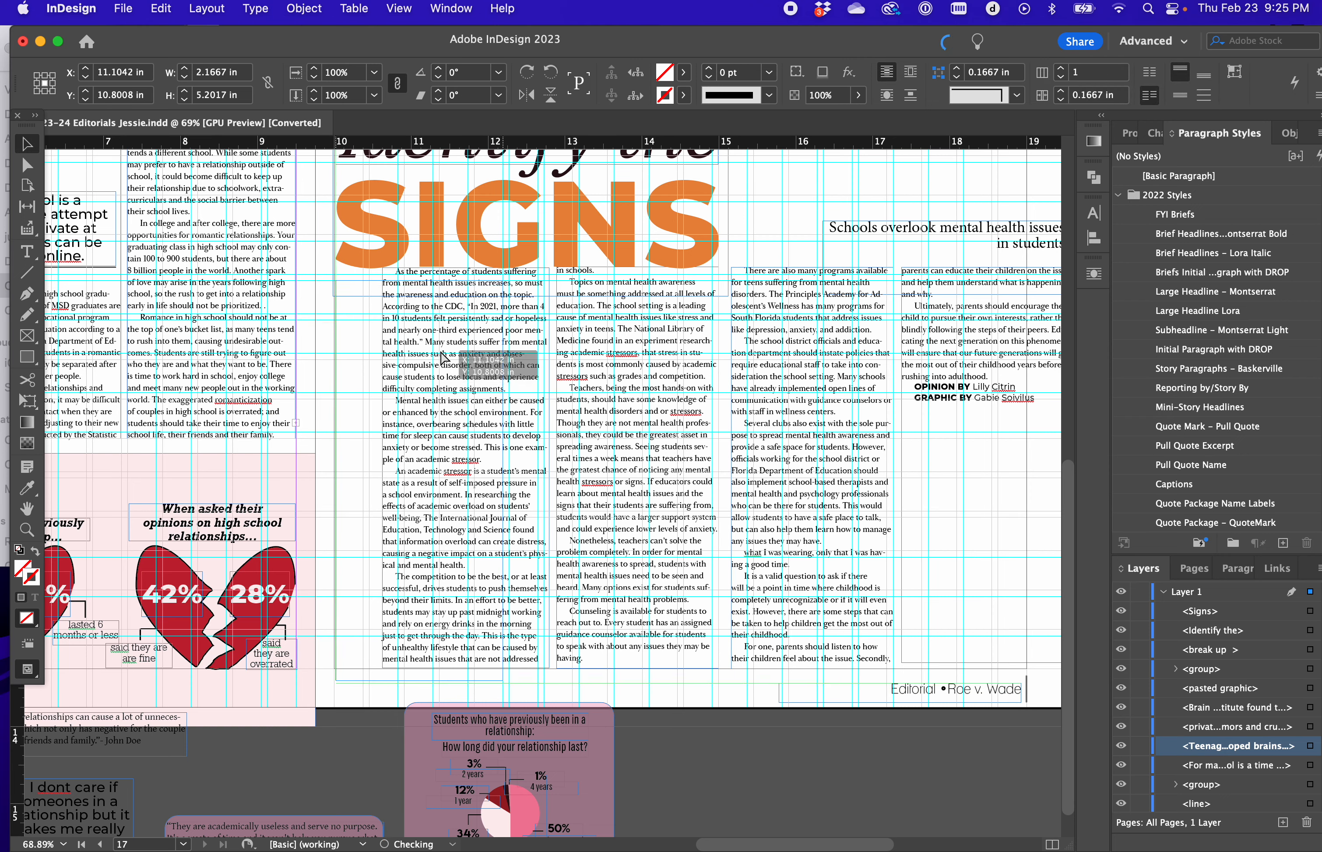
left_click_drag(583, 375, 535, 389)
left_click(725, 345)
left_click_drag(438, 391, 392, 392)
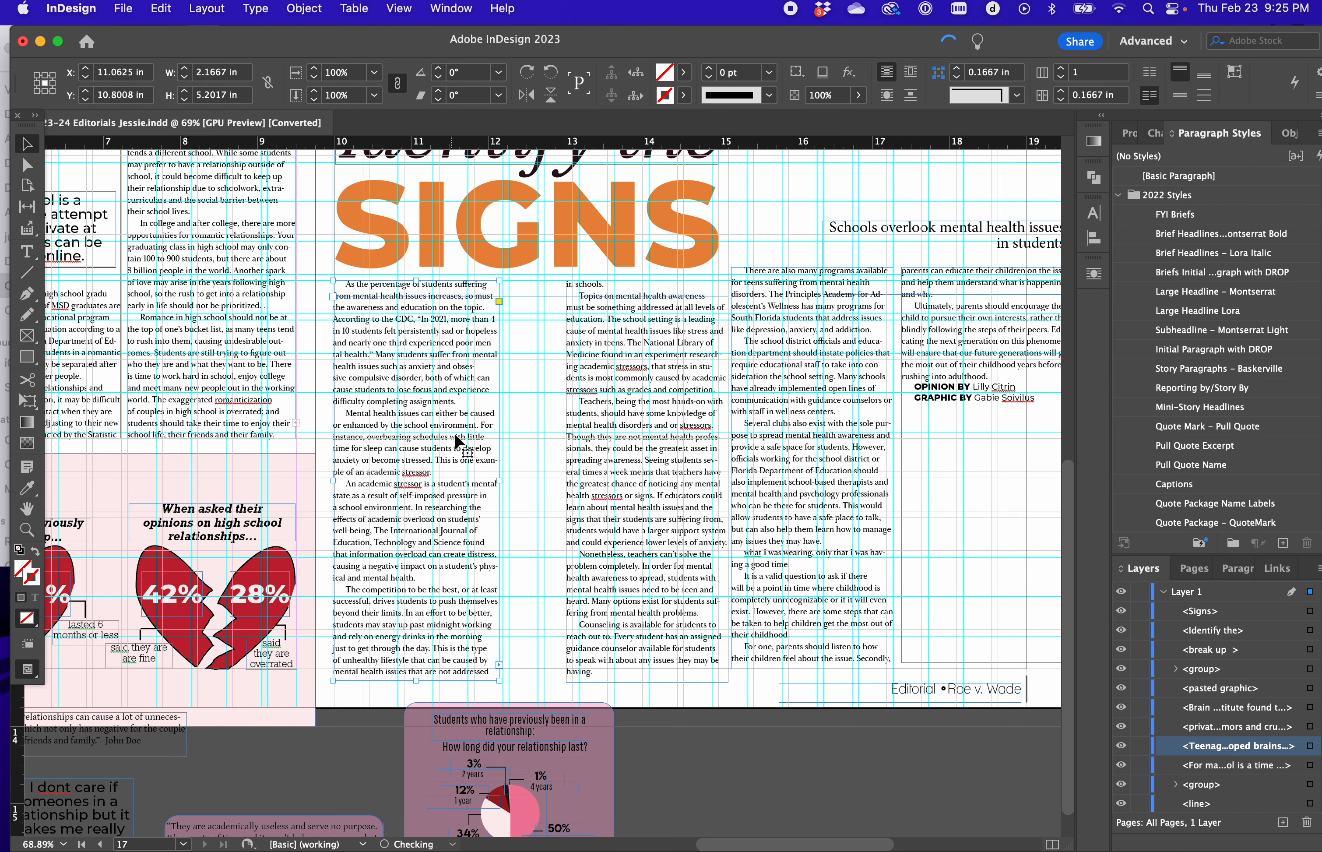
Widen the first article column slightly and position the second column close beside it
left_click_drag(500, 478, 502, 478)
left_click_drag(657, 421, 547, 429)
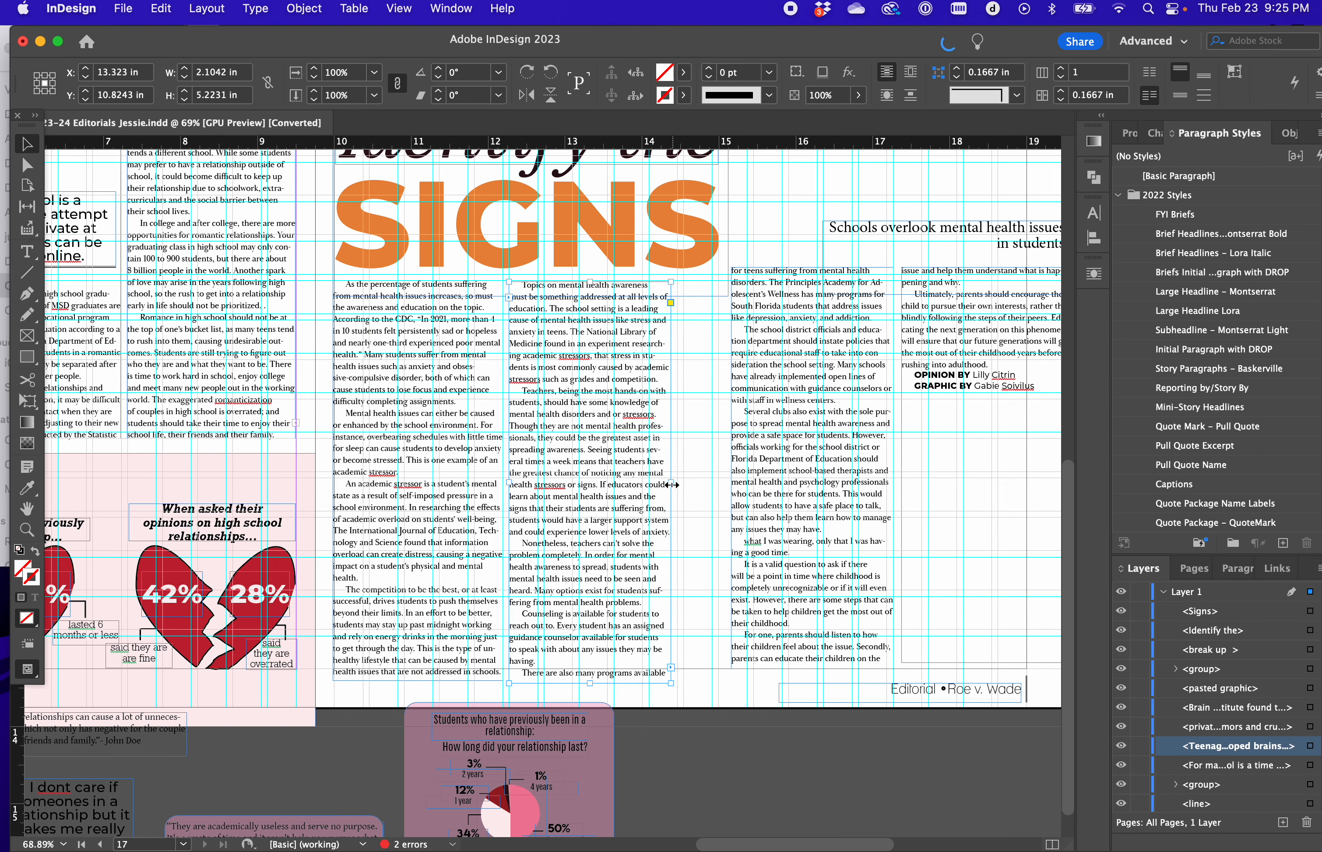
Widen the second article column to about 2.19 in and shorten the first two columns to the bottom margin
left_click_drag(669, 484, 677, 485)
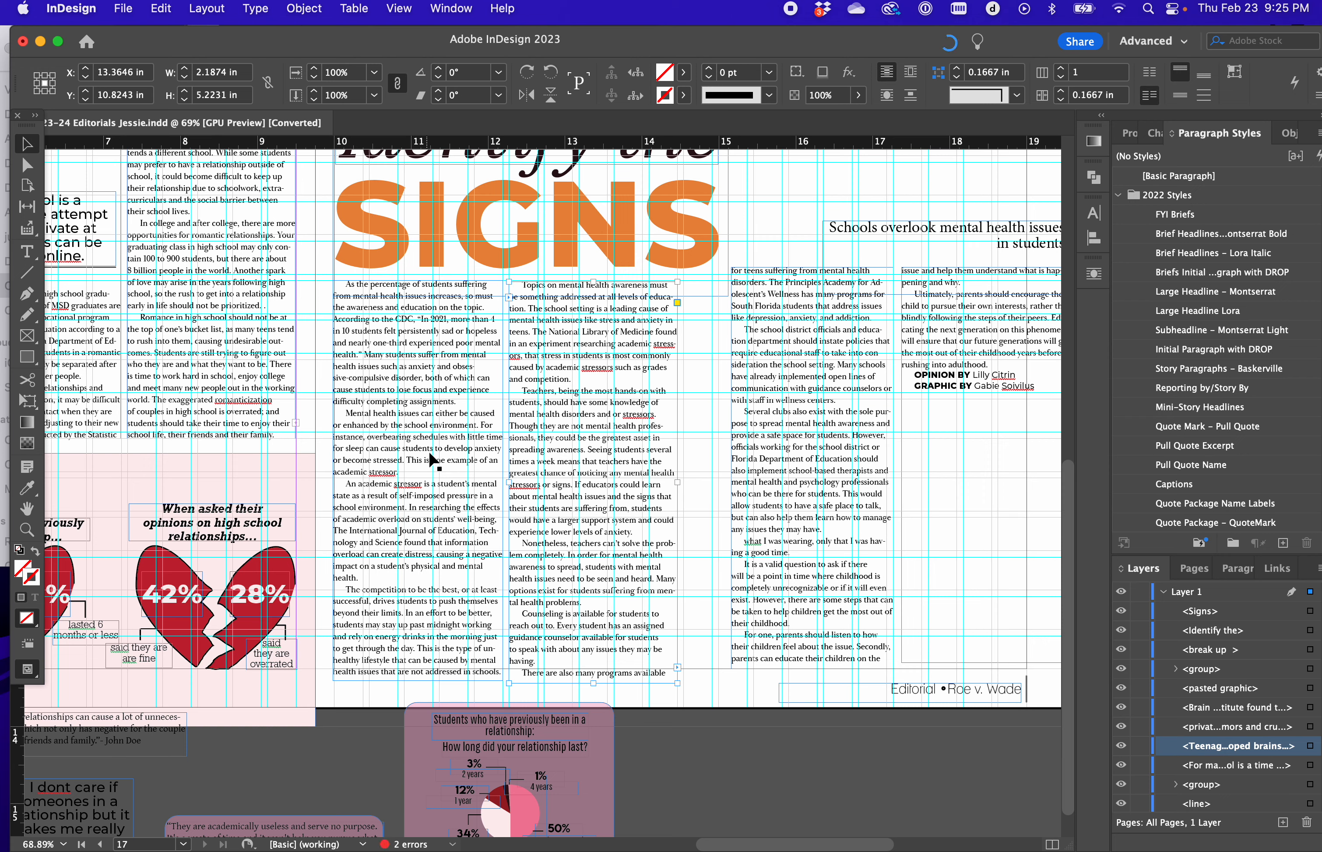
left_click(460, 649)
left_click_drag(422, 684, 421, 670)
left_click(581, 679)
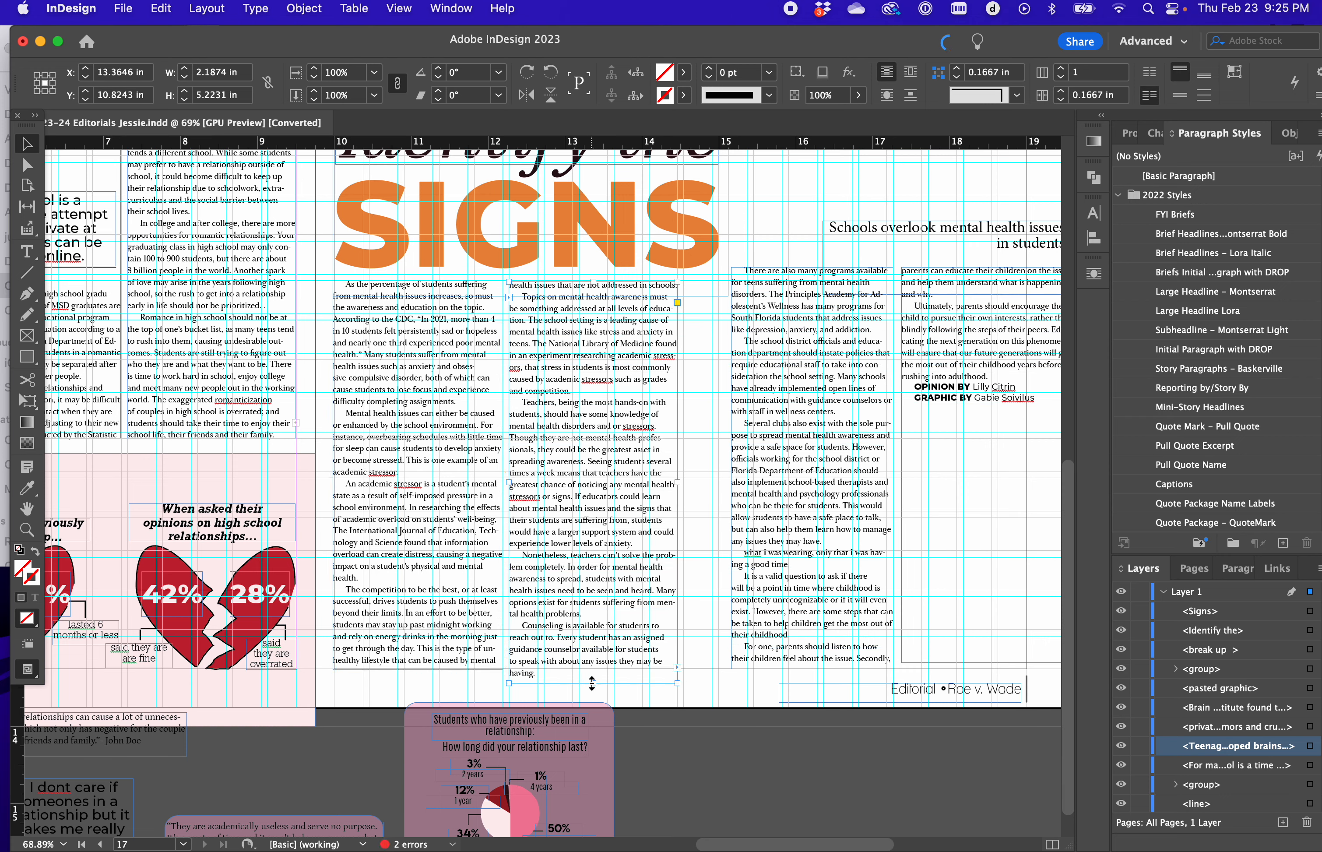
left_click_drag(592, 684, 591, 669)
Place the third article column close beside the second, shorten it to match, and widen it to about 2.19 in
left_click_drag(800, 519, 764, 528)
left_click_drag(765, 678, 765, 670)
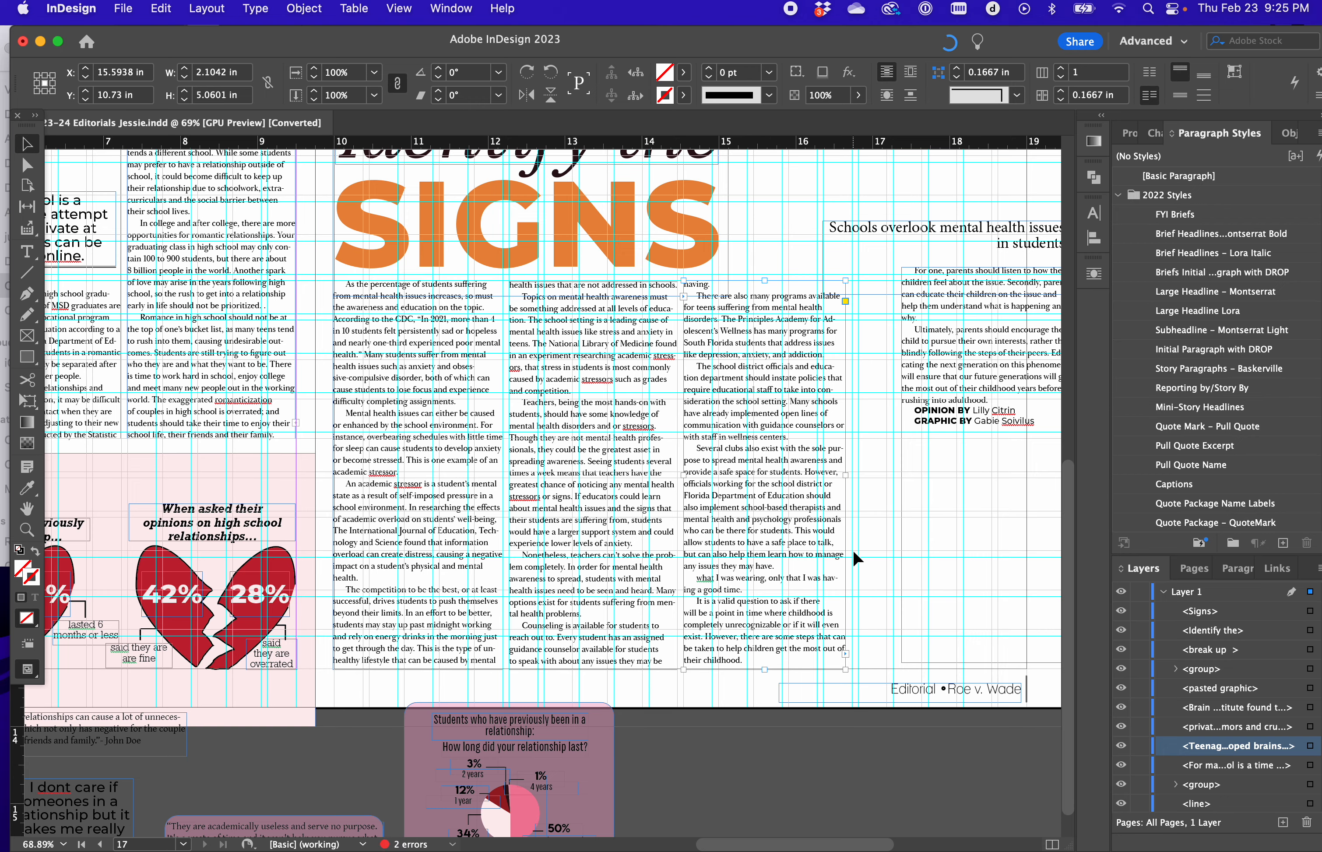
left_click_drag(844, 475, 849, 475)
left_click_drag(974, 332, 979, 332)
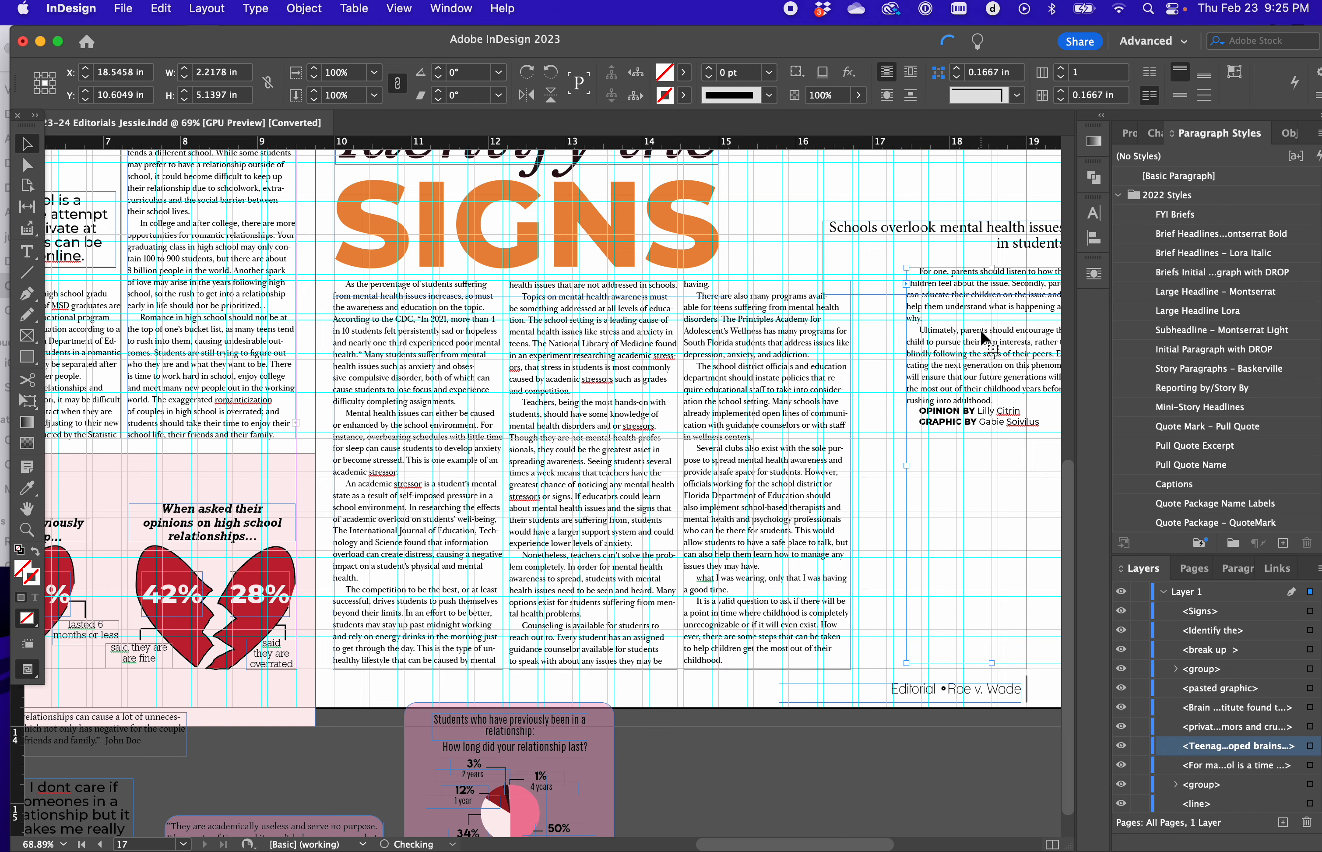
left_click(845, 531)
scroll(849, 473, "up", 5)
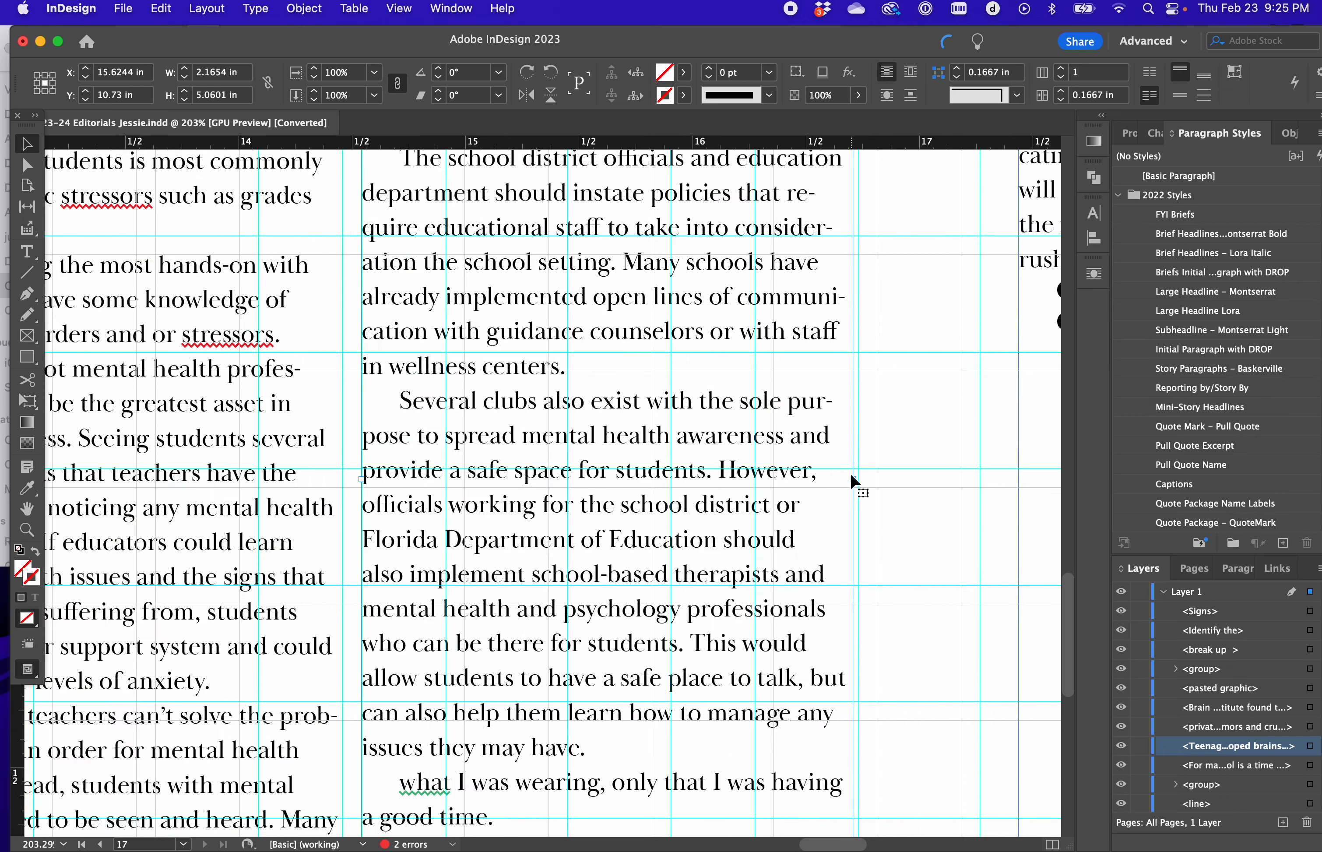
left_click_drag(851, 480, 858, 475)
Fit the fourth article column between the third and the right margin, and trim both columns to the bottom margin
scroll(858, 475, "down", 5)
left_click_drag(967, 386, 918, 397)
scroll(918, 398, "up", 5)
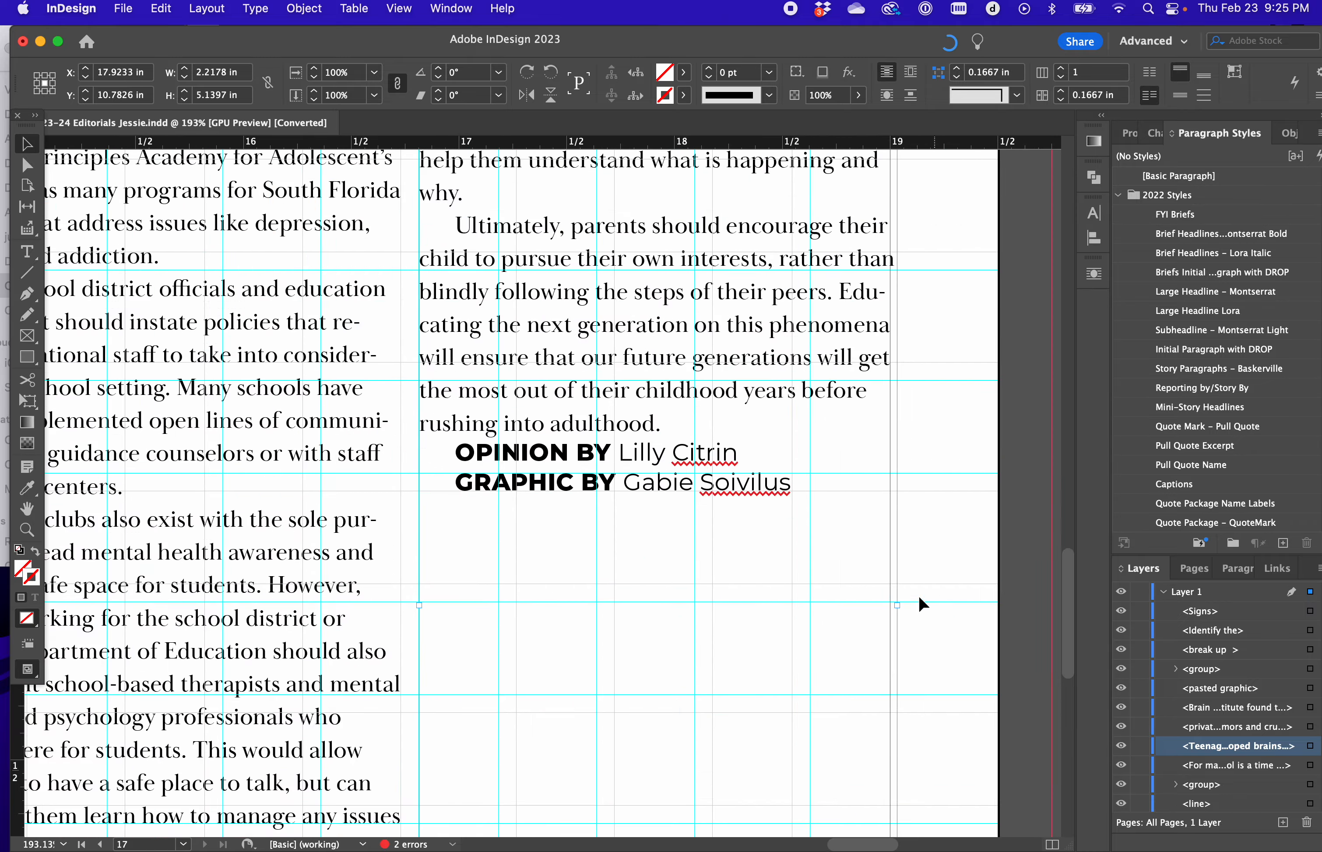
left_click_drag(894, 603, 890, 604)
scroll(605, 589, "down", 10)
left_click_drag(700, 696, 701, 670)
left_click(269, 672)
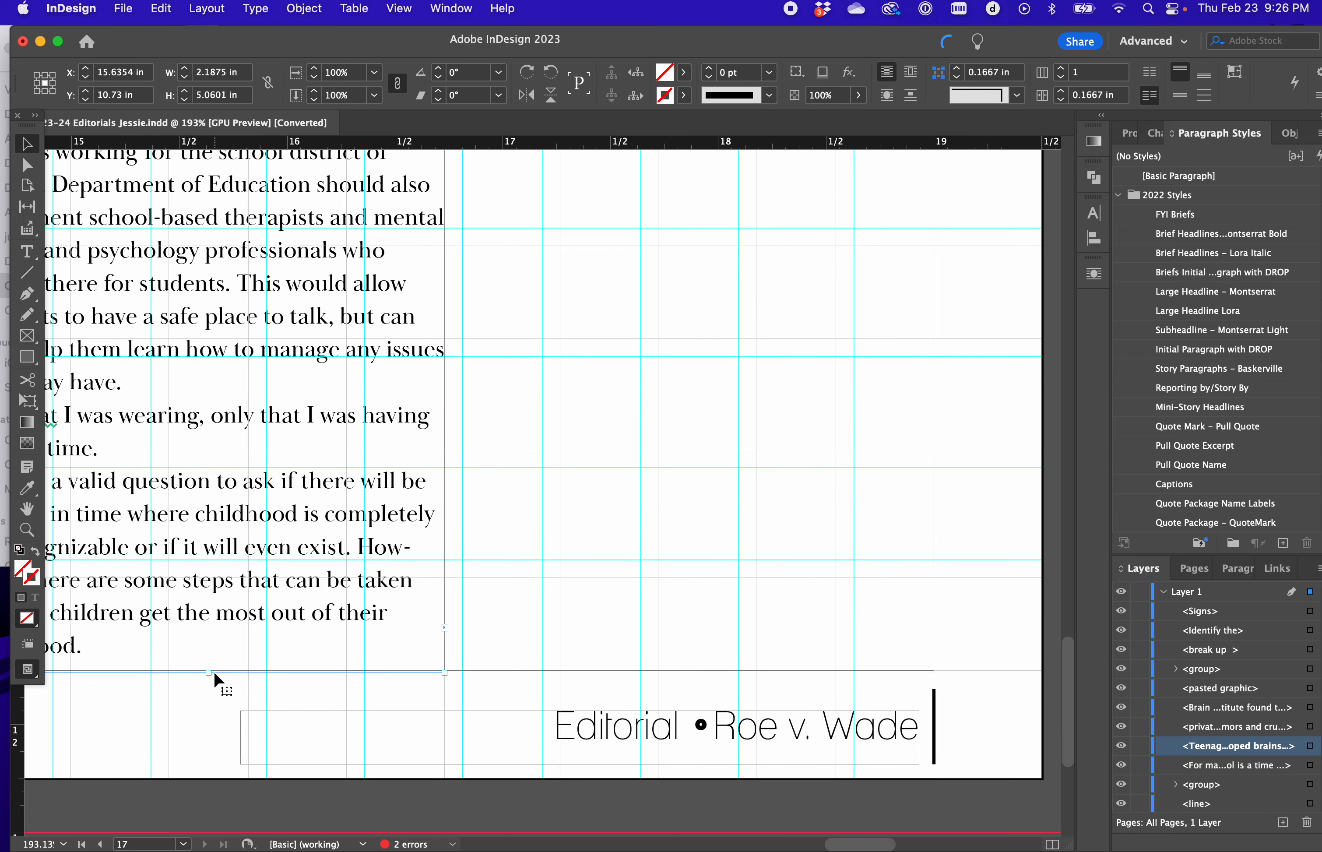
left_click_drag(208, 672, 210, 669)
scroll(211, 670, "down", 5)
scroll(210, 670, "left", 6)
scroll(211, 672, "up", 5)
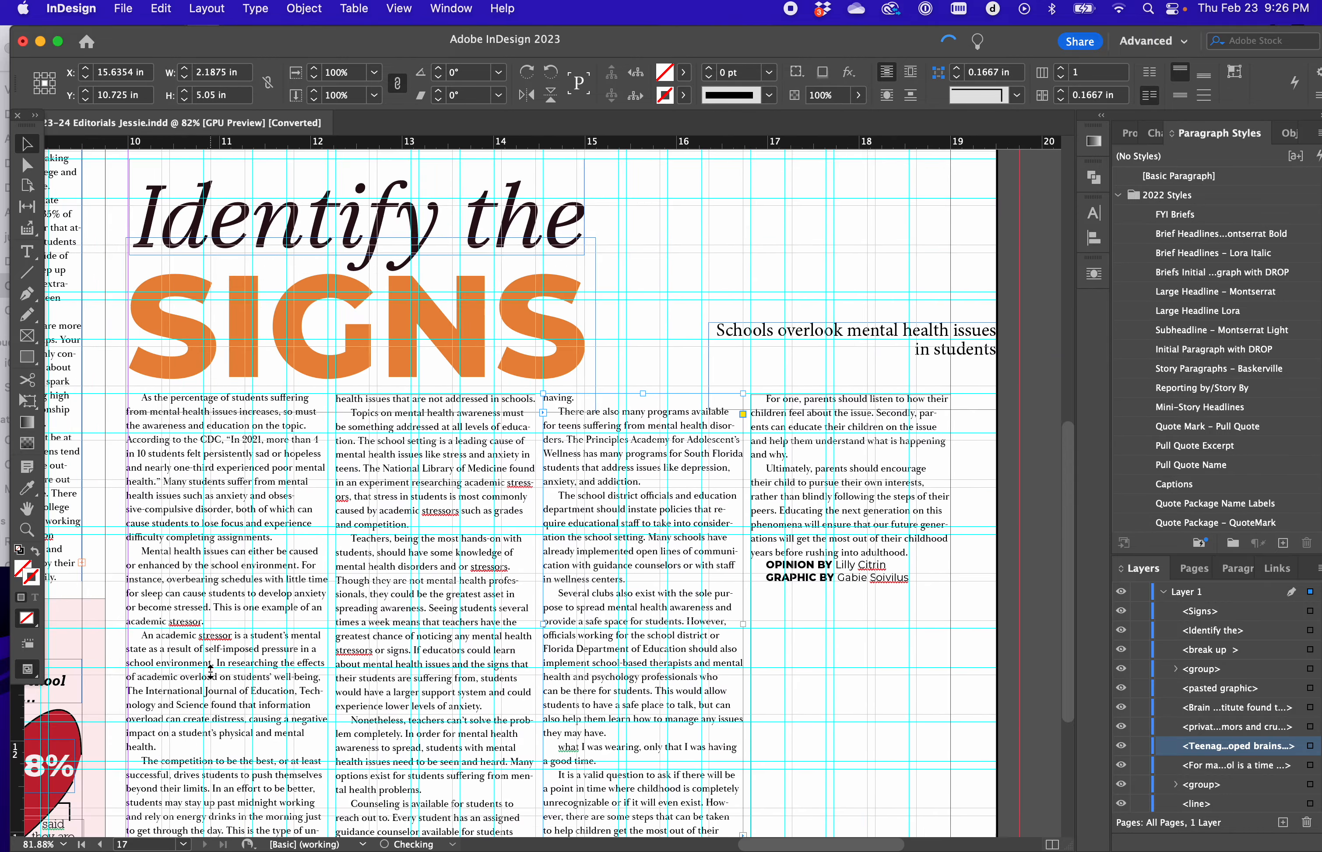
Preview the mental health page without guides and examine the headline and article column layout
left_click(884, 220)
scroll(885, 219, "down", 4)
scroll(885, 219, "up", 3)
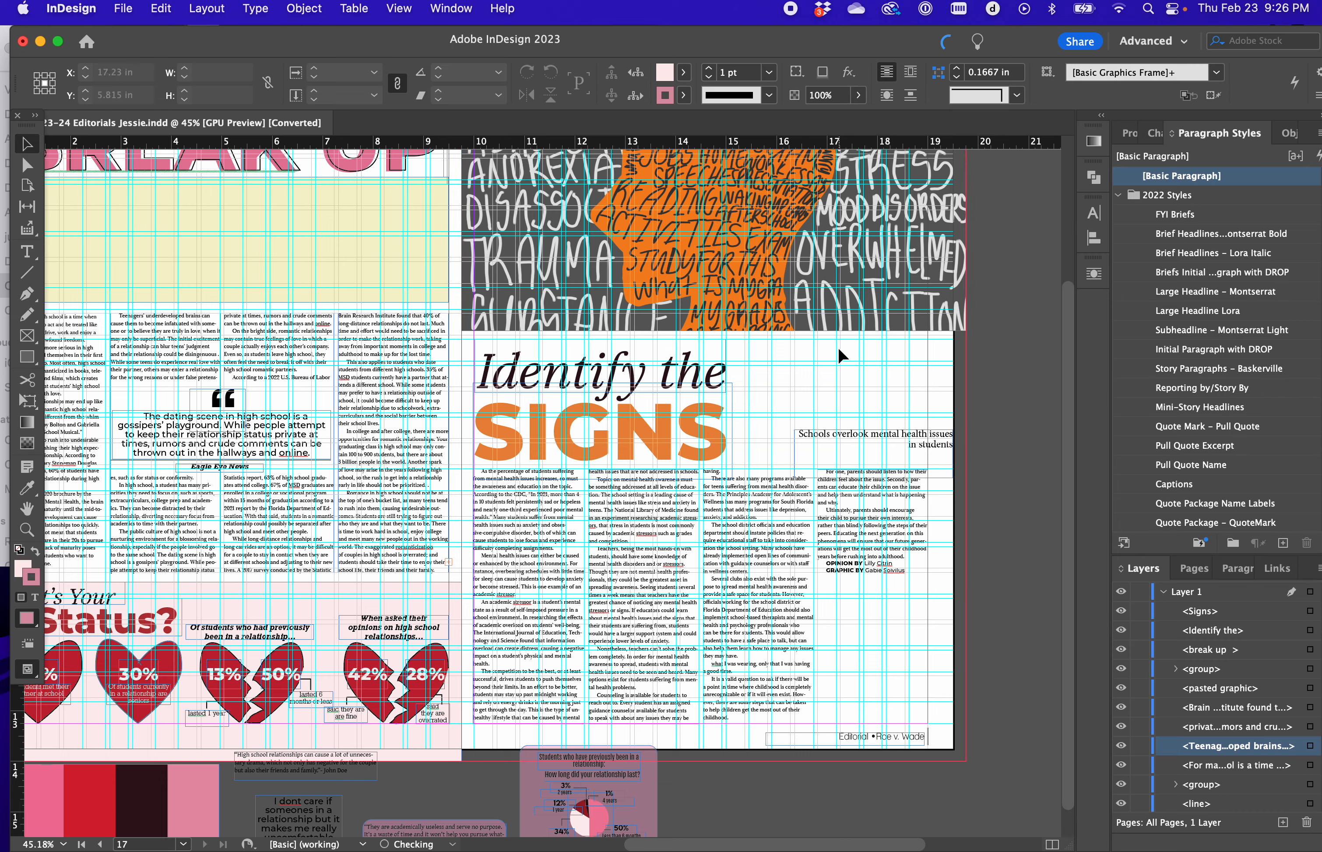
scroll(838, 347, "up", 2)
scroll(838, 348, "up", 2)
key("w")
scroll(890, 446, "down", 3)
scroll(891, 446, "right", 2)
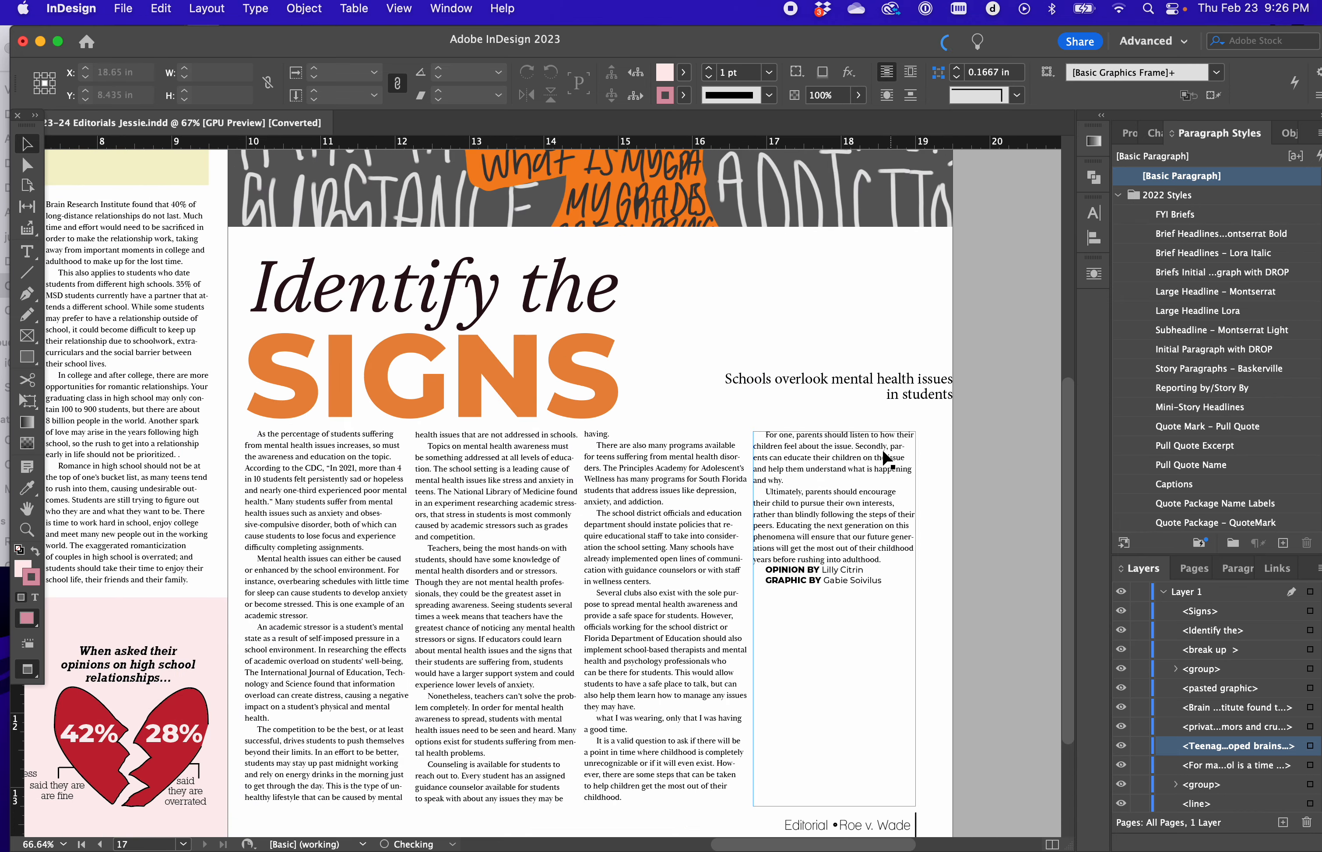
Move the subheadline down out of the headline area and shrink both headline frames to about 4.48 in wide, nudged up
left_click_drag(895, 395, 875, 533)
left_click(583, 378)
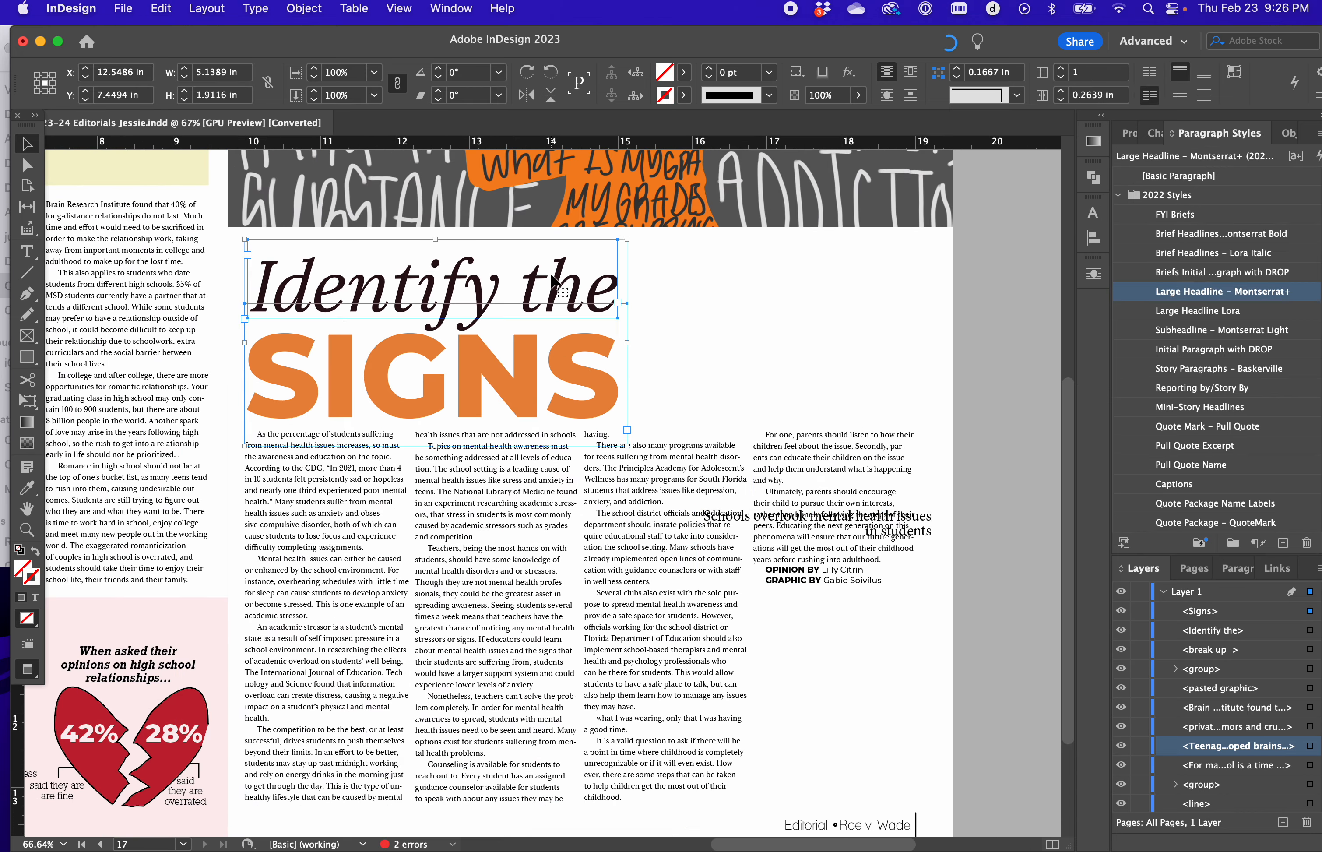
left_click(583, 294, "shift")
key("w")
left_click_drag(628, 345, 529, 252)
left_click(697, 439)
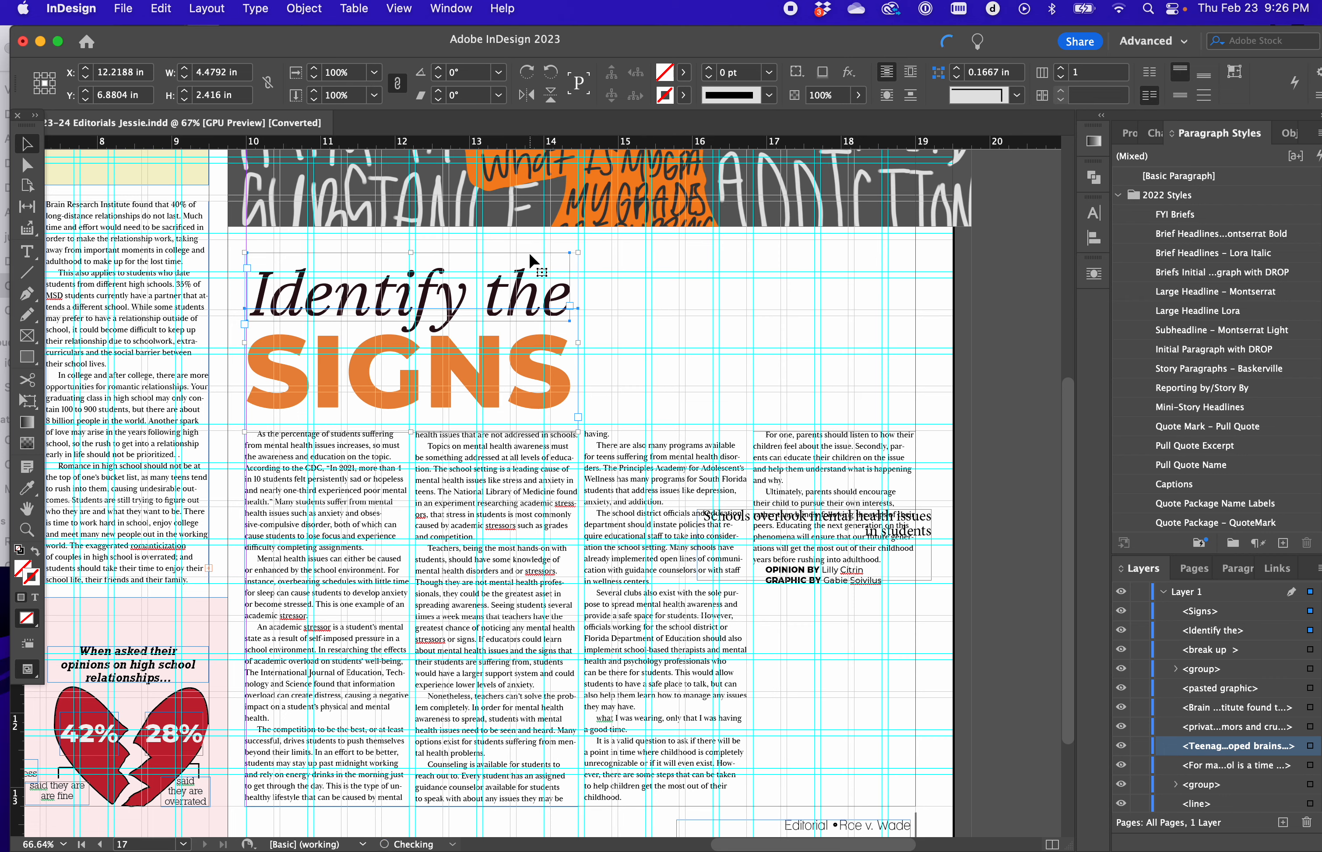
key("shift+Up")
Extend the third and fourth article columns up level with the headline, and raise the bottom edges of all four columns
left_click(610, 419)
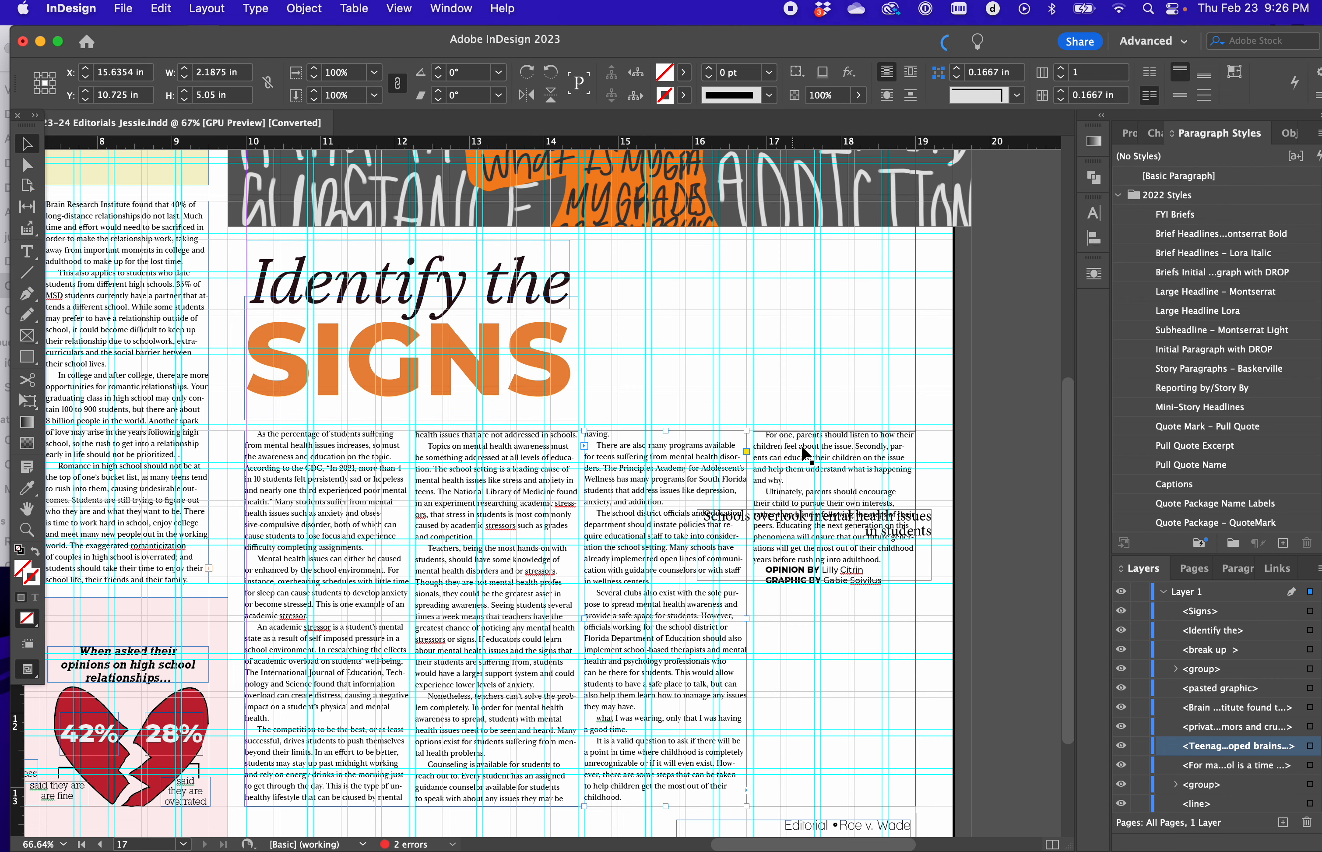
left_click_drag(749, 426, 750, 240)
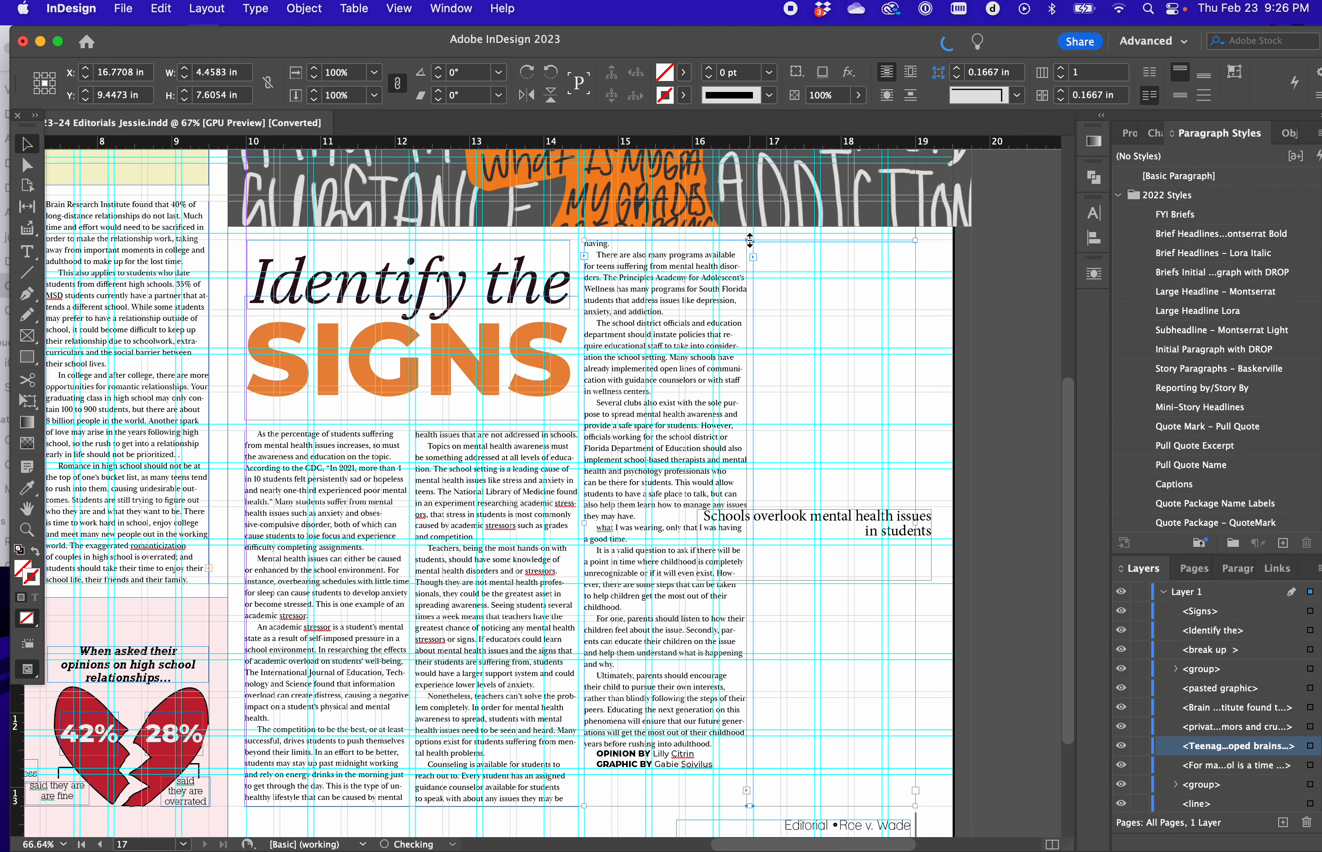
scroll(841, 457, "down", 3)
scroll(841, 457, "right", 3)
left_click(927, 439)
left_click_drag(974, 634, 323, 589)
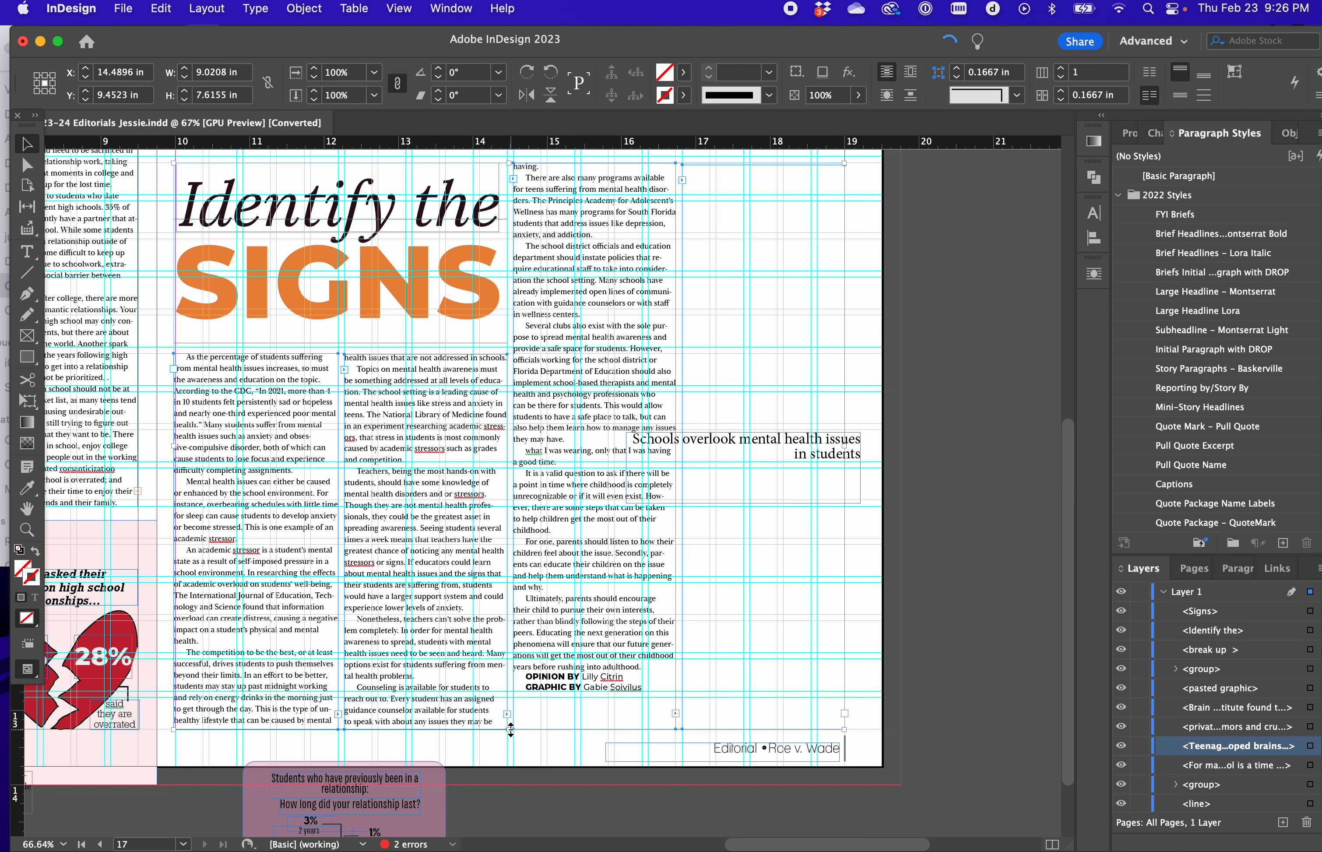
left_click_drag(510, 730, 508, 576)
Move the subheadline into the space below the columns and lower the tops of the first two columns beneath "SIGNS"
left_click(667, 658)
left_click_drag(854, 446, 747, 639)
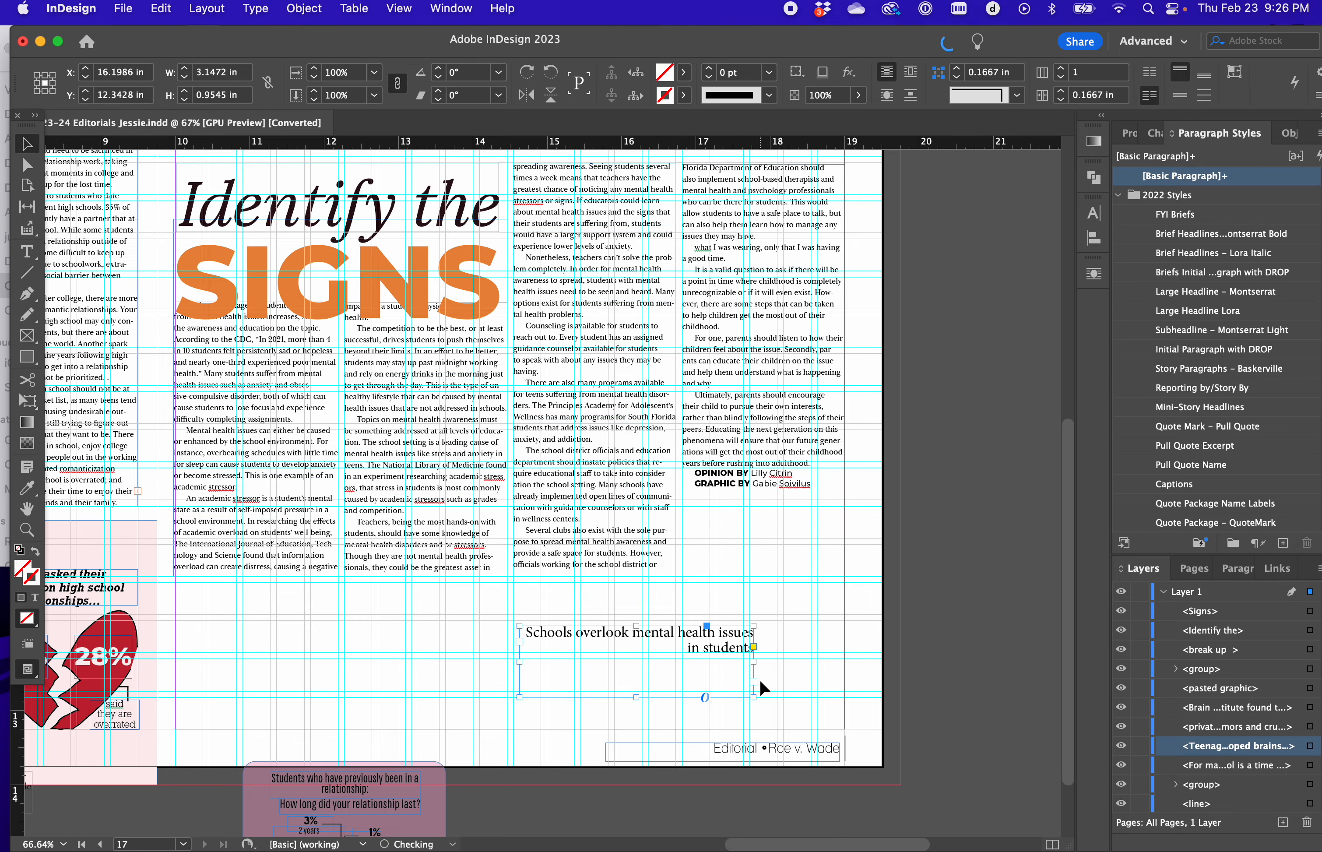
scroll(760, 682, "down", 5)
left_click(508, 546)
left_click(438, 524, "shift")
scroll(438, 522, "up", 5)
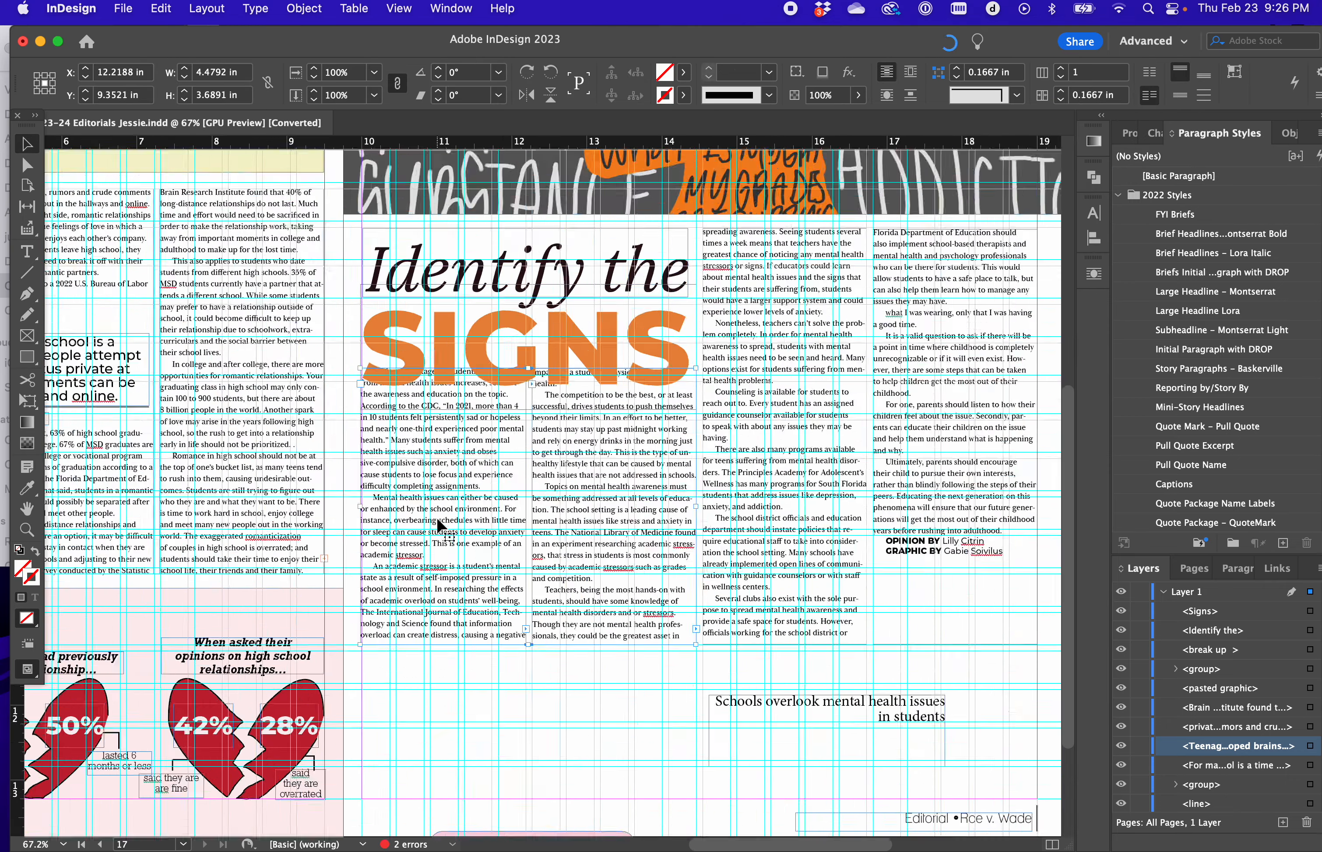
scroll(437, 525, "up", 3)
left_click_drag(559, 318, 563, 370)
Move the "Identify the" and "SIGNS" frames together slightly up toward the illustration
scroll(562, 370, "up", 5)
scroll(562, 371, "right", 1)
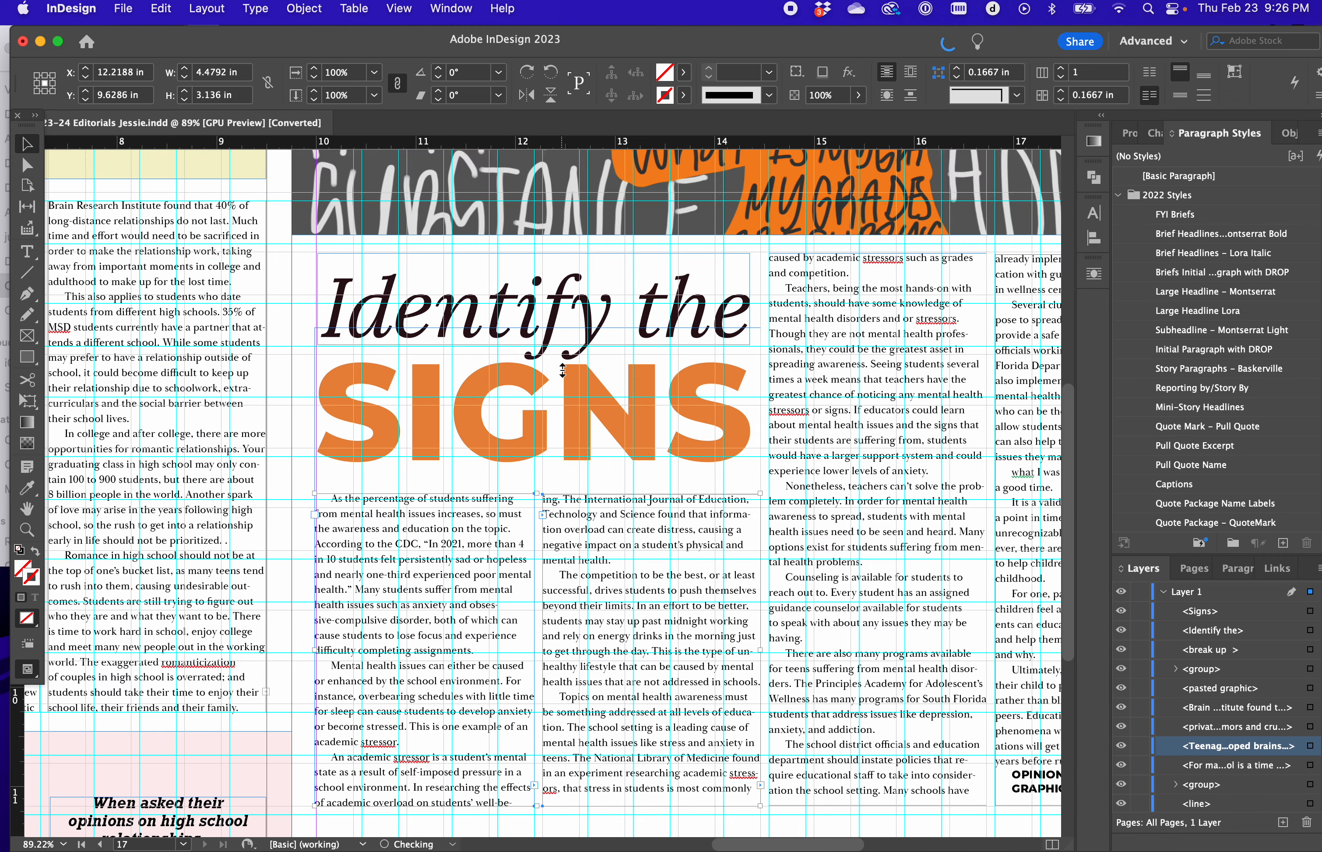
left_click(638, 388)
left_click(611, 316, "shift")
left_click_drag(611, 316, 607, 299)
key("Up")
key("Up")
key("shift+super+a")
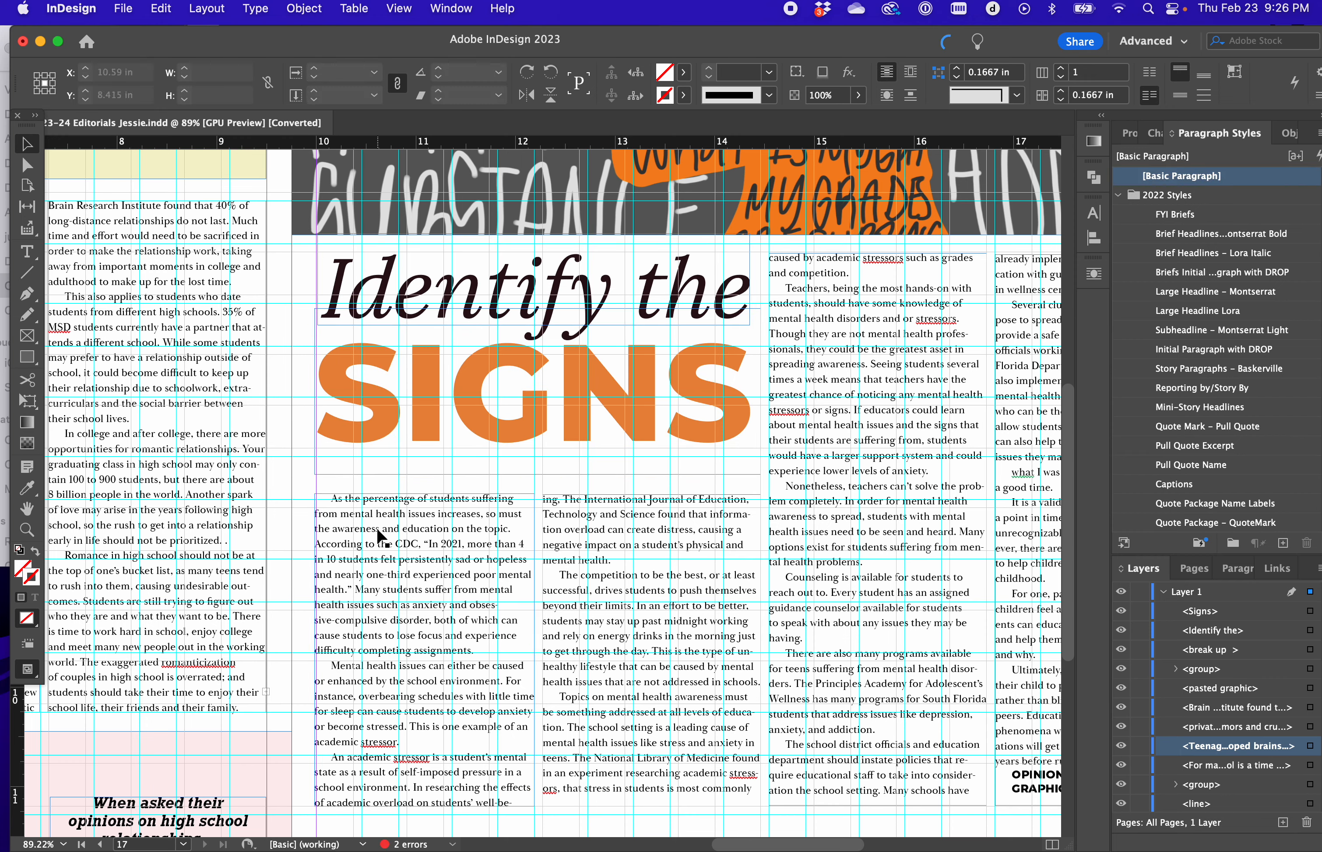
Lower the tops of the first two article columns slightly, making them about 3 in tall
scroll(383, 516, "down", 4)
scroll(384, 517, "right", 4)
left_click(411, 418)
left_click(473, 435, "shift")
left_click_drag(434, 397, 434, 409)
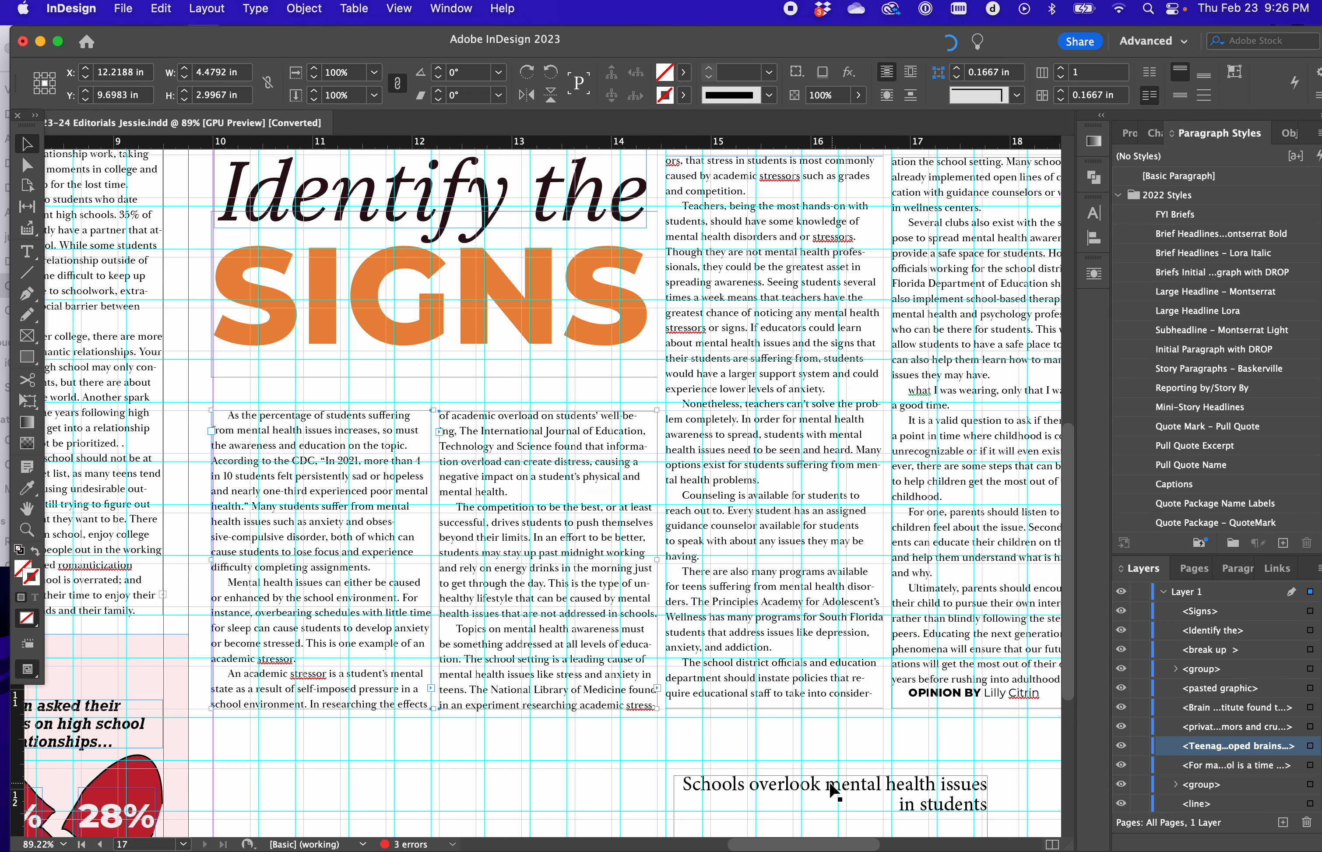
Bring the subheadline up between "SIGNS" and the columns and apply the Subheadline – Montserrat Light style
left_click_drag(833, 790, 544, 438)
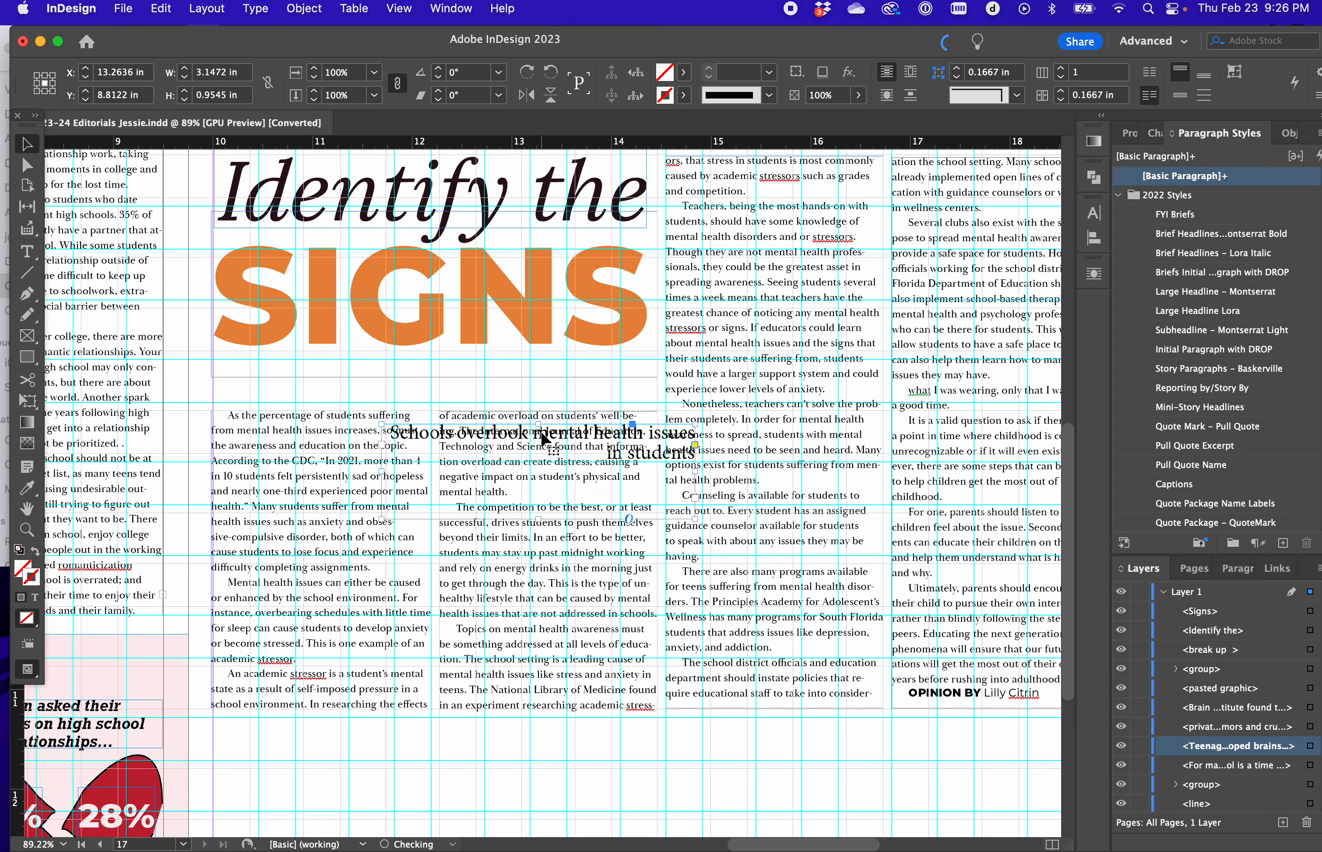
left_click(1225, 327)
key("shift+Up")
key("shift+Up")
key("shift+Up")
key("shift+Up")
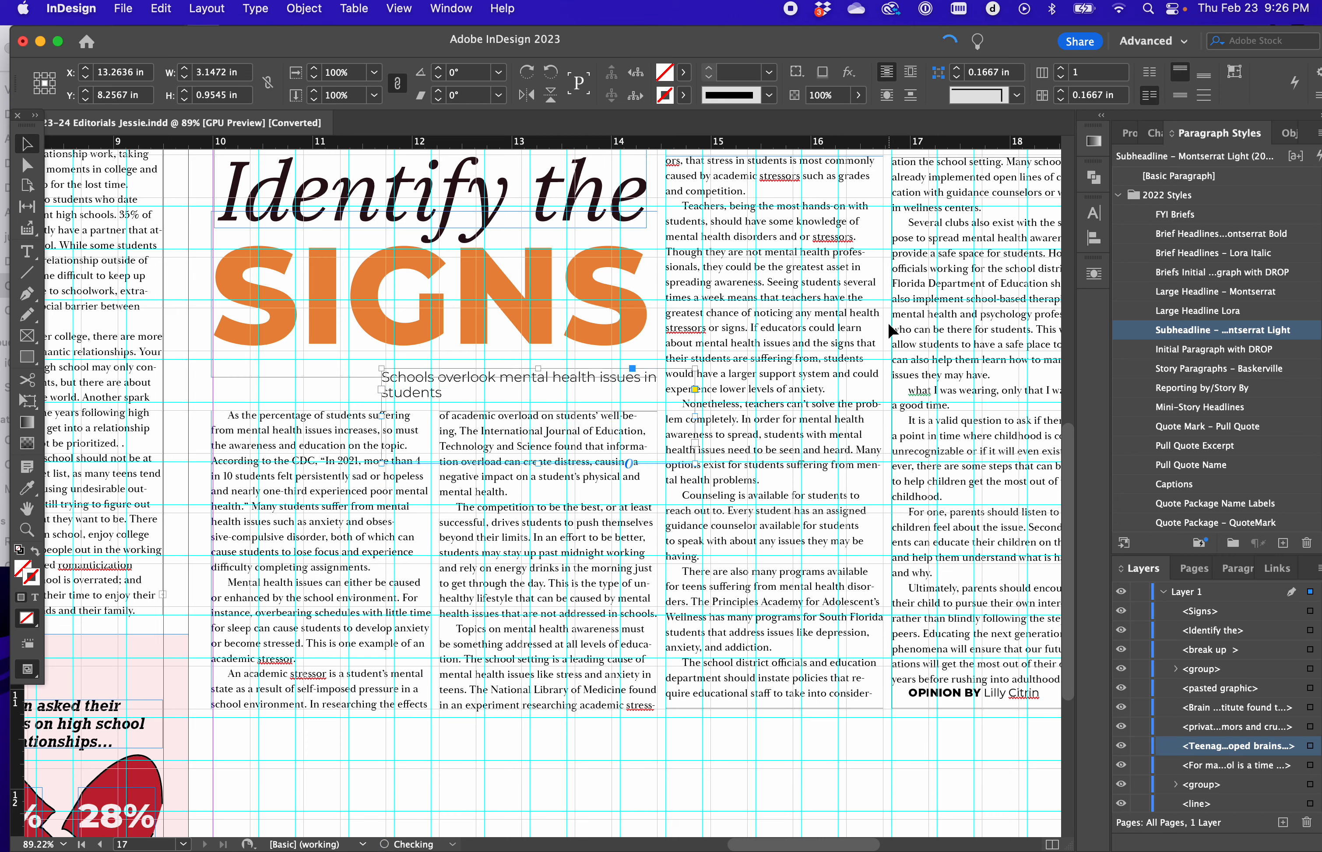
Nudge the subheadline left until it aligns with the first article column's left edge
key("shift+Left")
key("shift+Left")
key("shift+Left")
key("shift+Left")
key("shift+Left")
key("shift+Left")
key("shift+Left")
key("shift+Left")
key("shift+Left")
key("shift+Left")
key("shift+Left")
key("shift+Left")
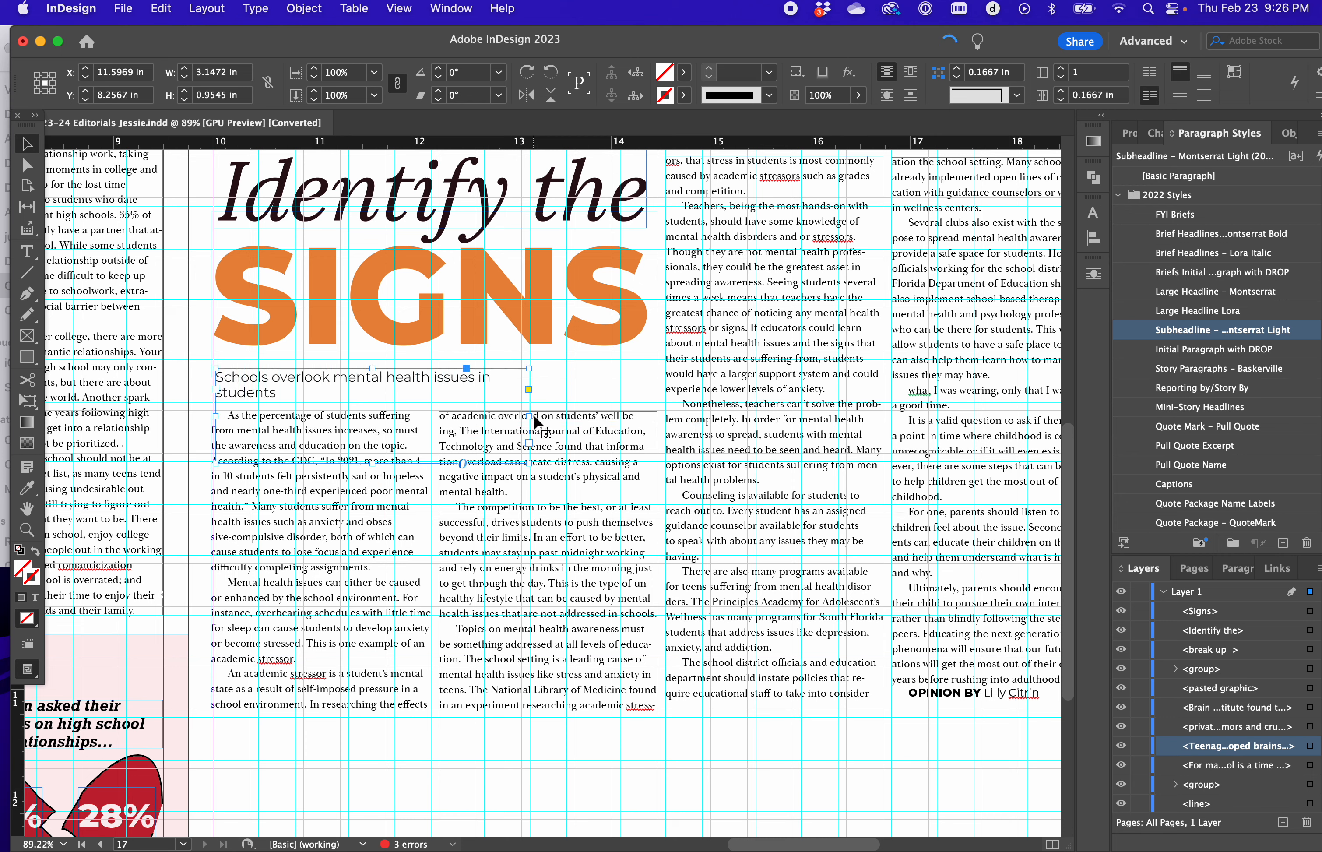
Widen the subheadline frame to about 4.44 in and reword it as "Schools overlook student mental health issues"
left_click_drag(529, 416, 656, 413)
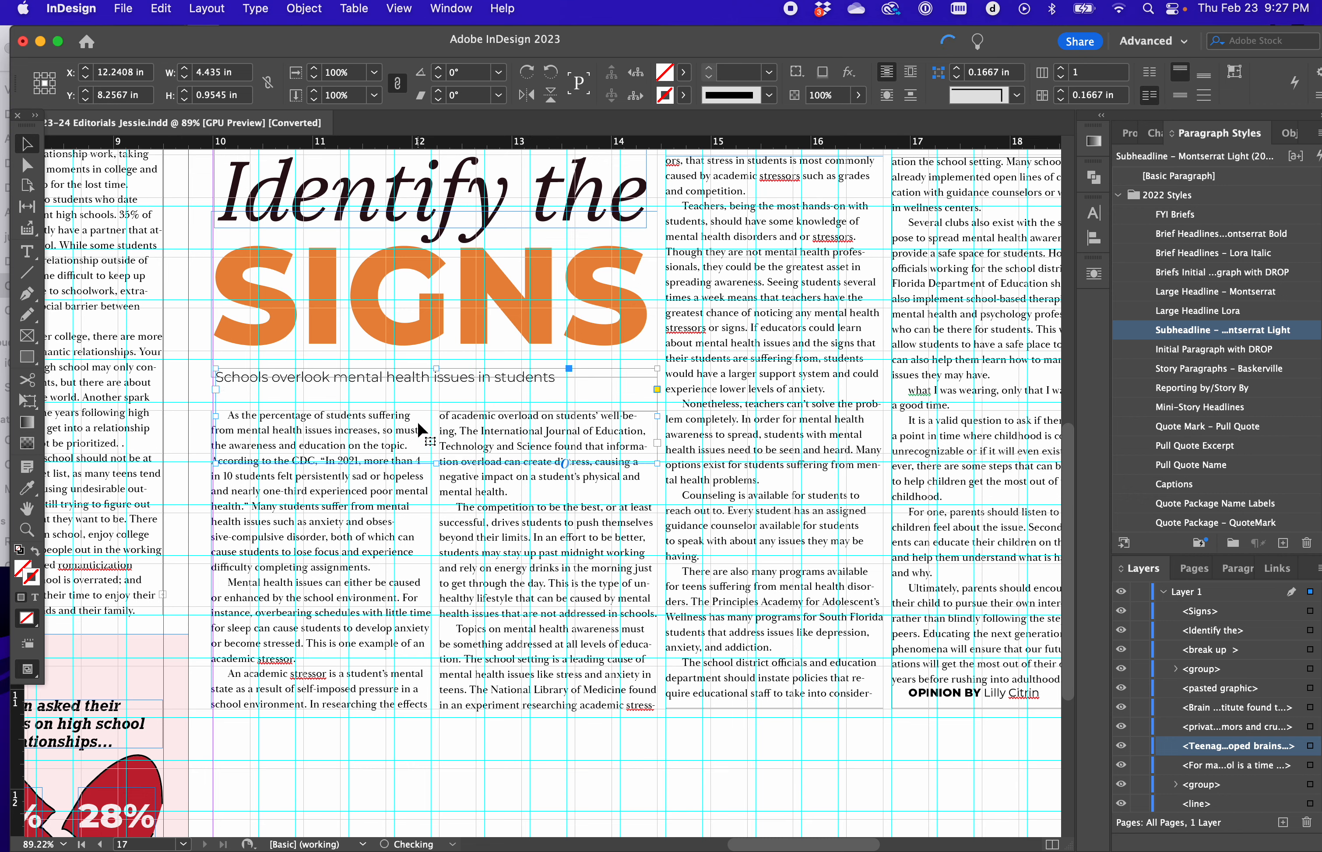
double_click(443, 375)
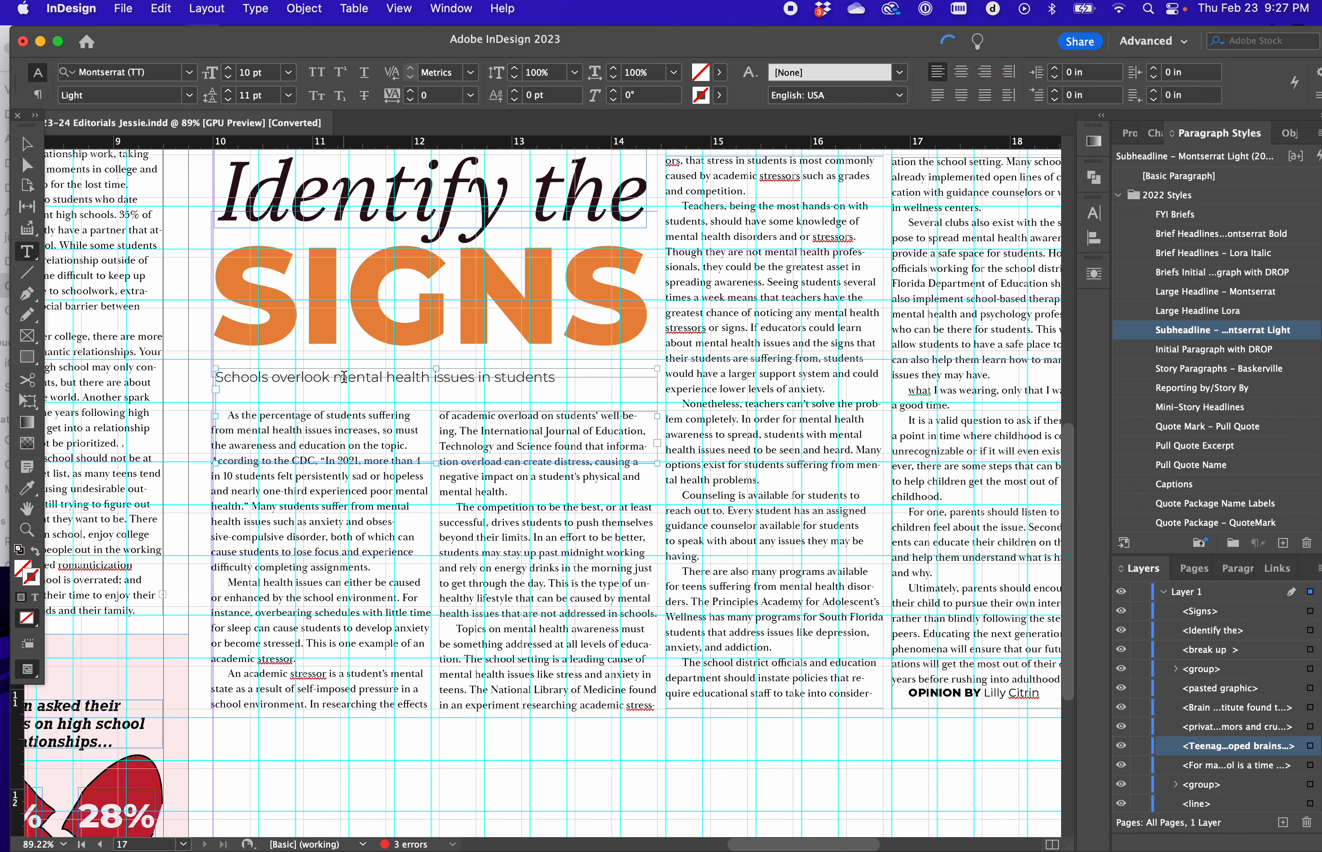
left_click_drag(335, 377, 755, 376)
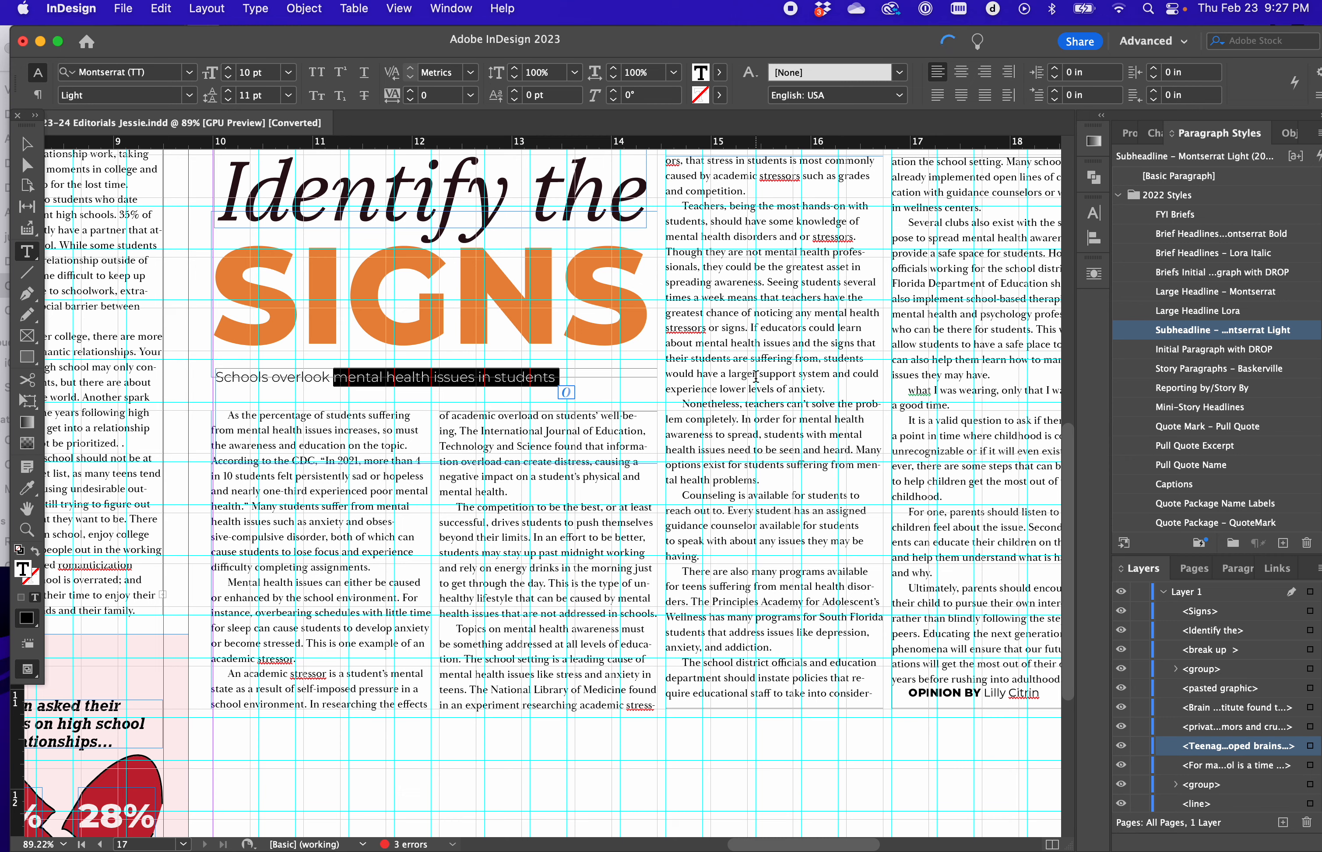
type("student")
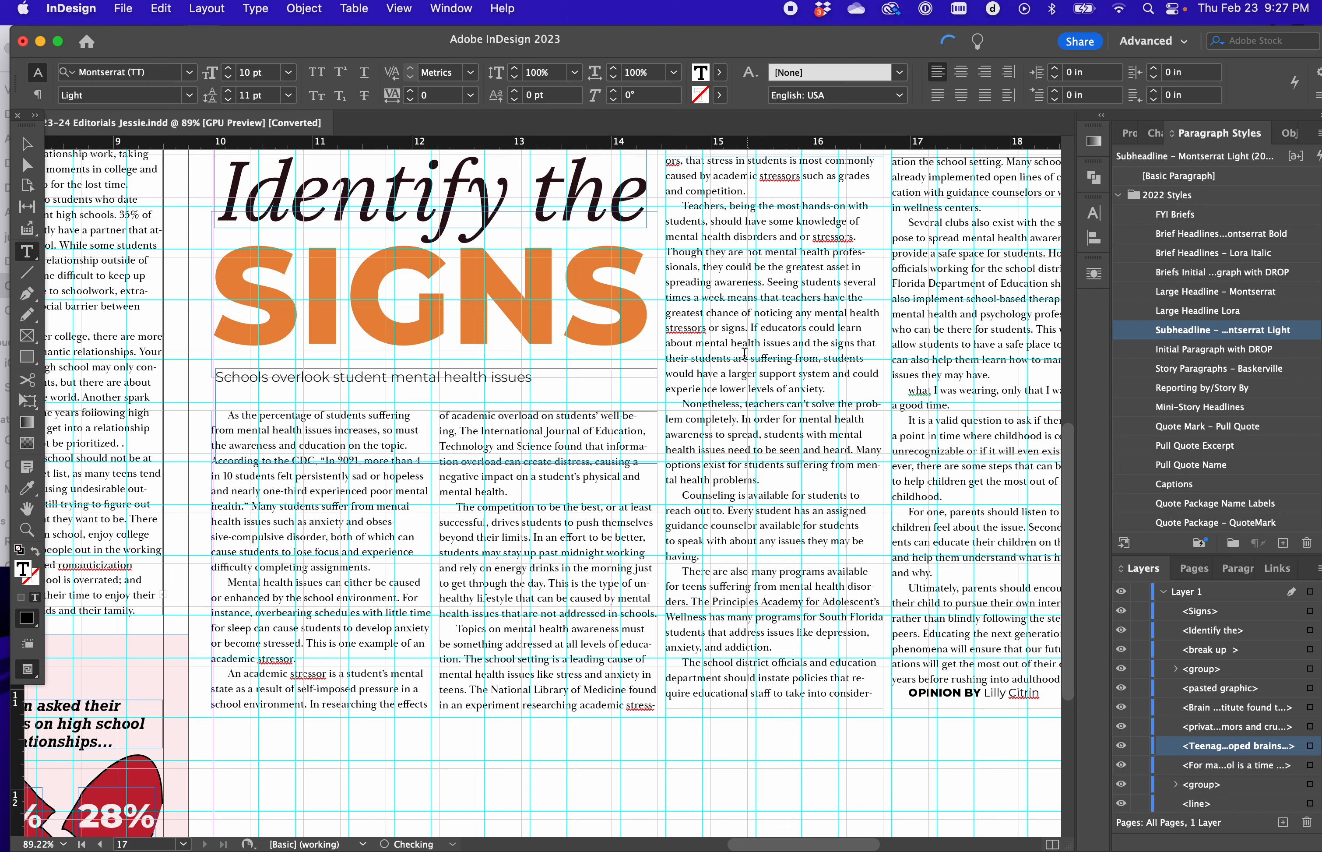
Shrink the subheadline frame's height to about 0.2 in and nudge it up closer to "SIGNS"
left_click(26, 144)
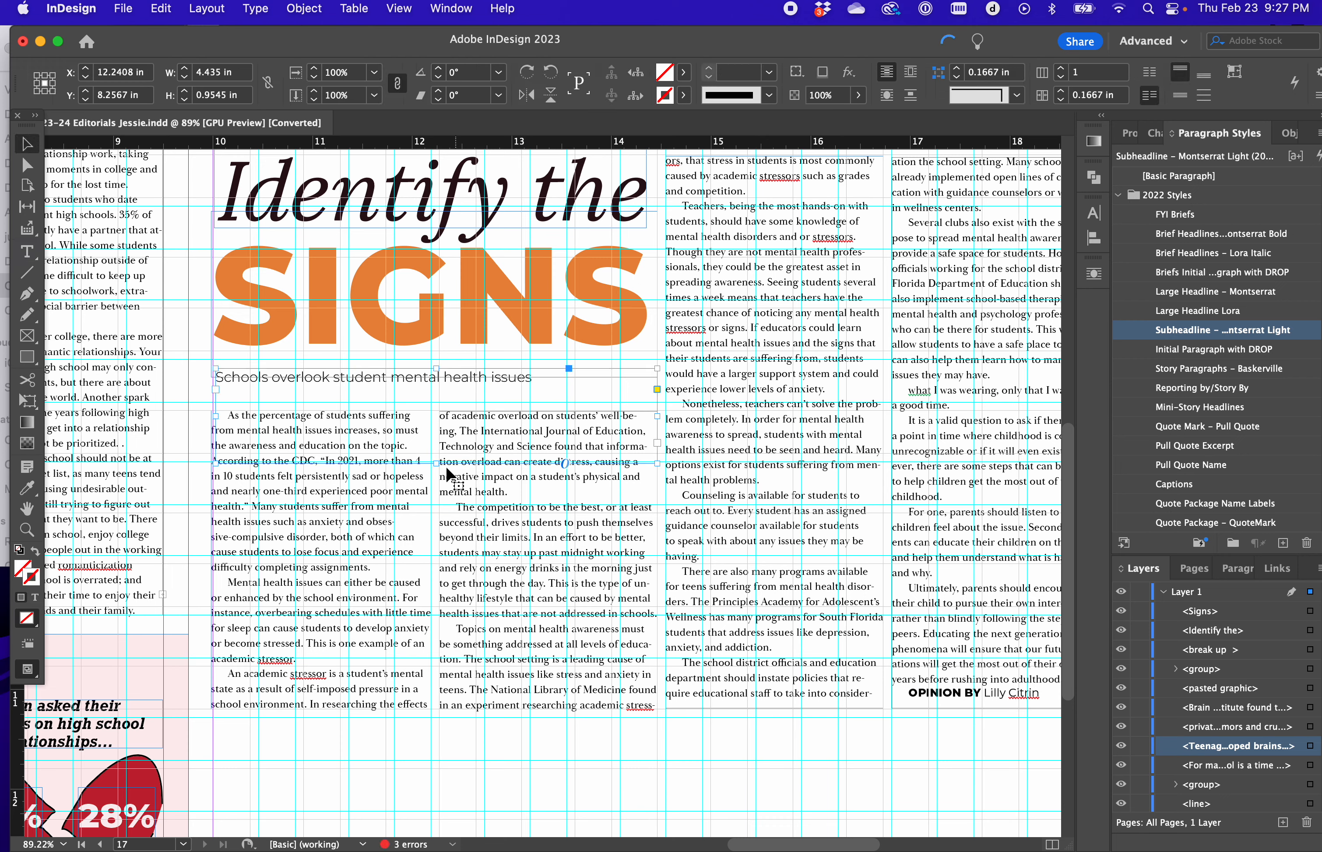
left_click_drag(435, 393, 435, 389)
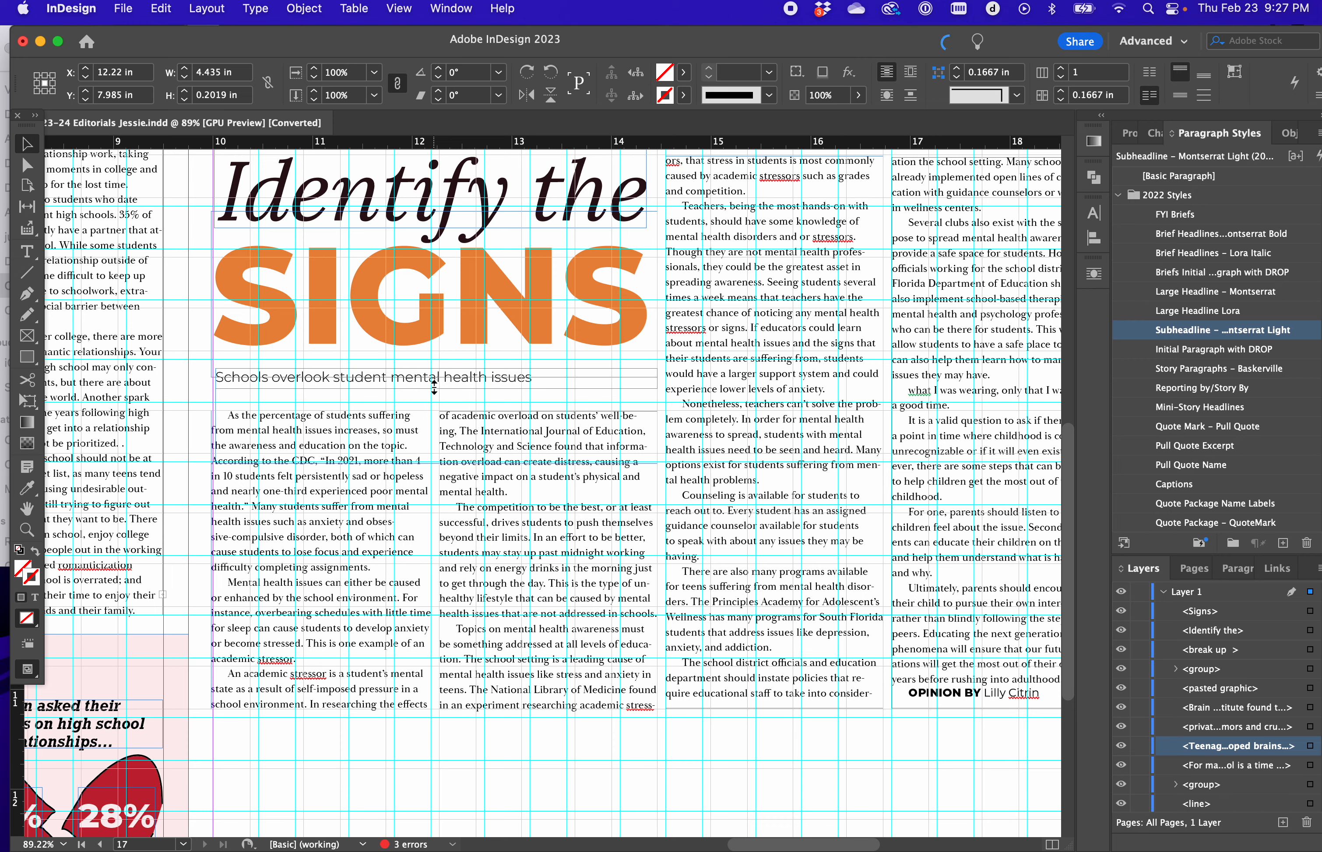
key("Up")
key("Up")
key("Up")
key("Up")
key("Up")
key("Up")
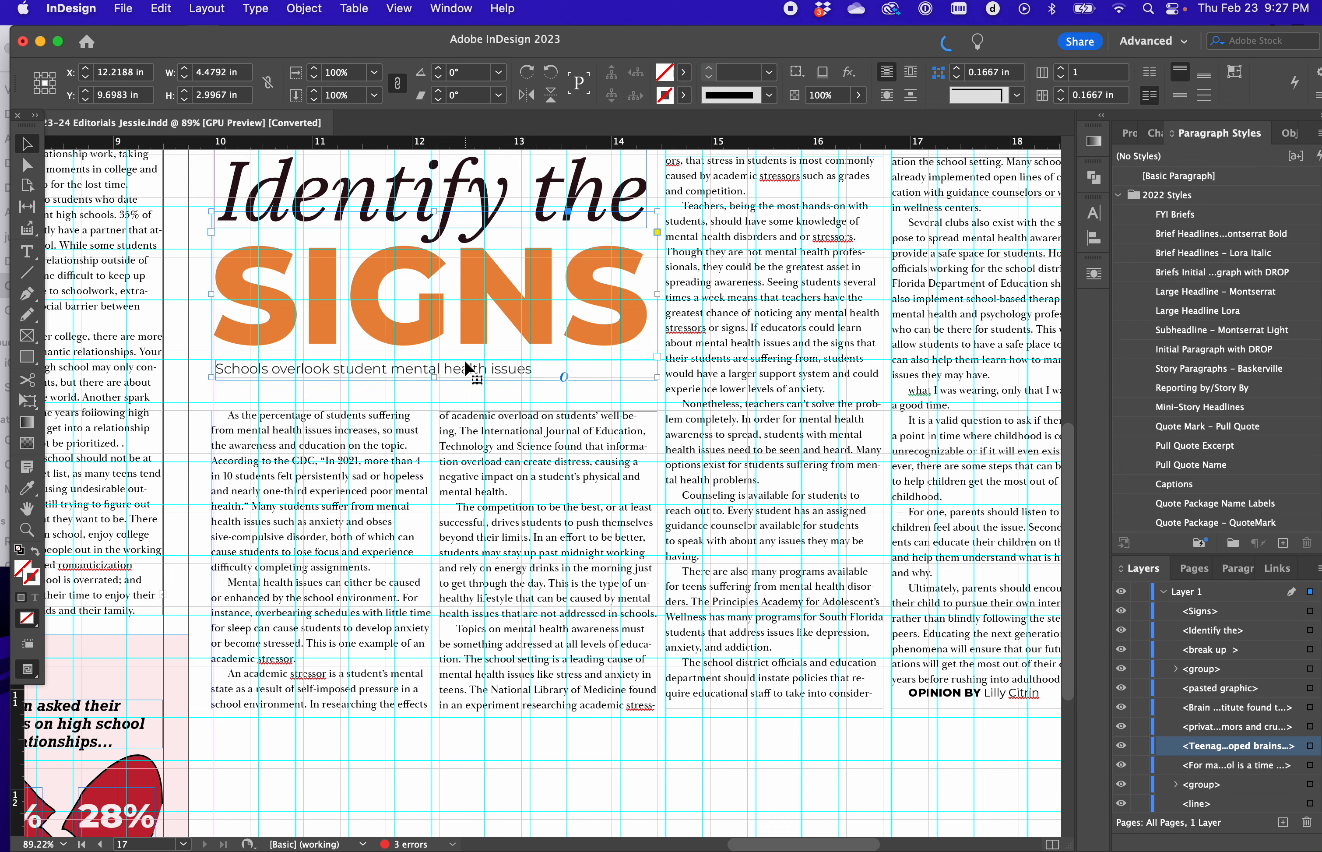
Undo the recent changes to the subheadline's frame size, wording and vertical position
left_click_drag(482, 366, 529, 390)
key("ctrl+z")
key("ctrl+z")
key("ctrl+z")
key("ctrl+z")
key("ctrl+z")
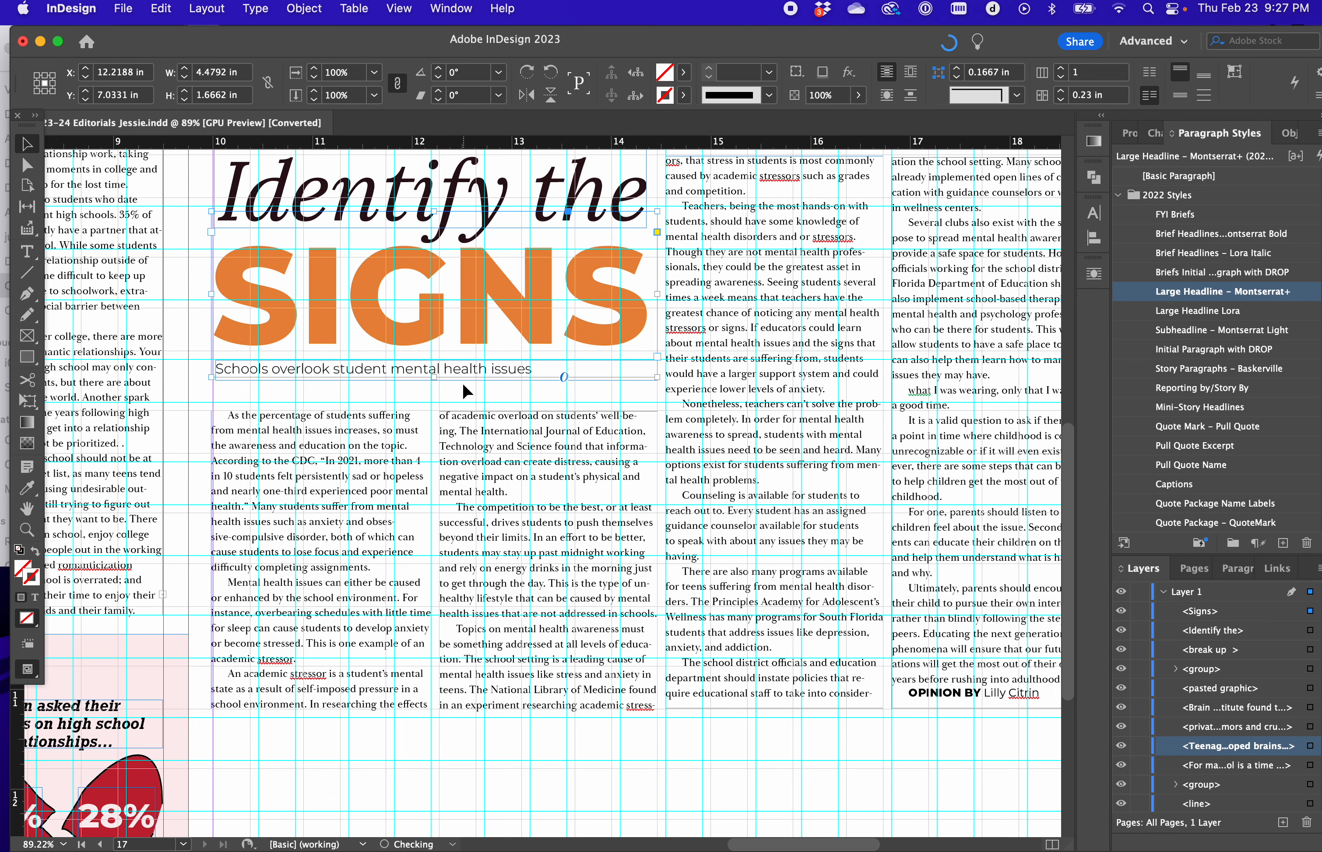
key("super+z")
key("super+z")
key("super+z")
key("super+z")
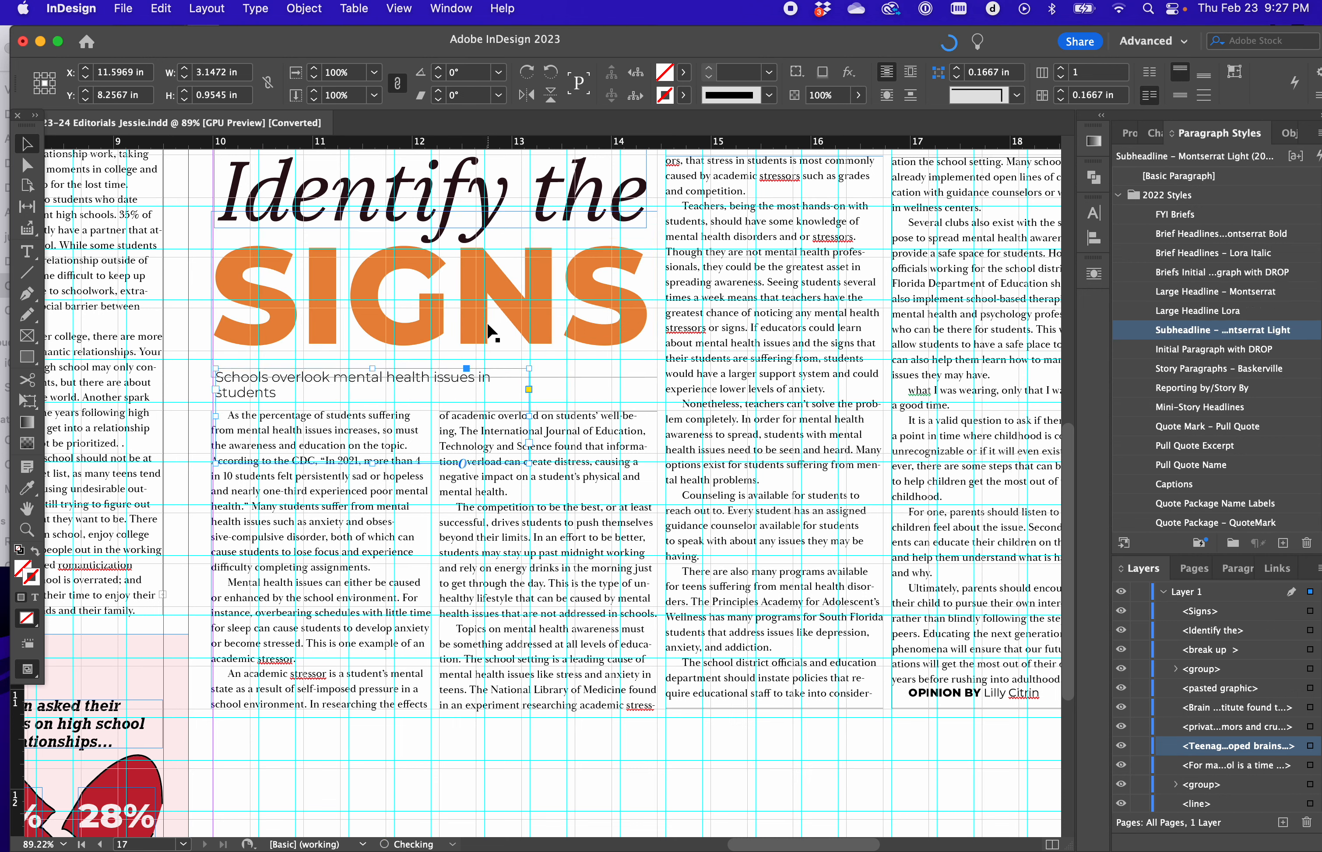
left_click(486, 323)
key("ctrl+z")
key("ctrl+z")
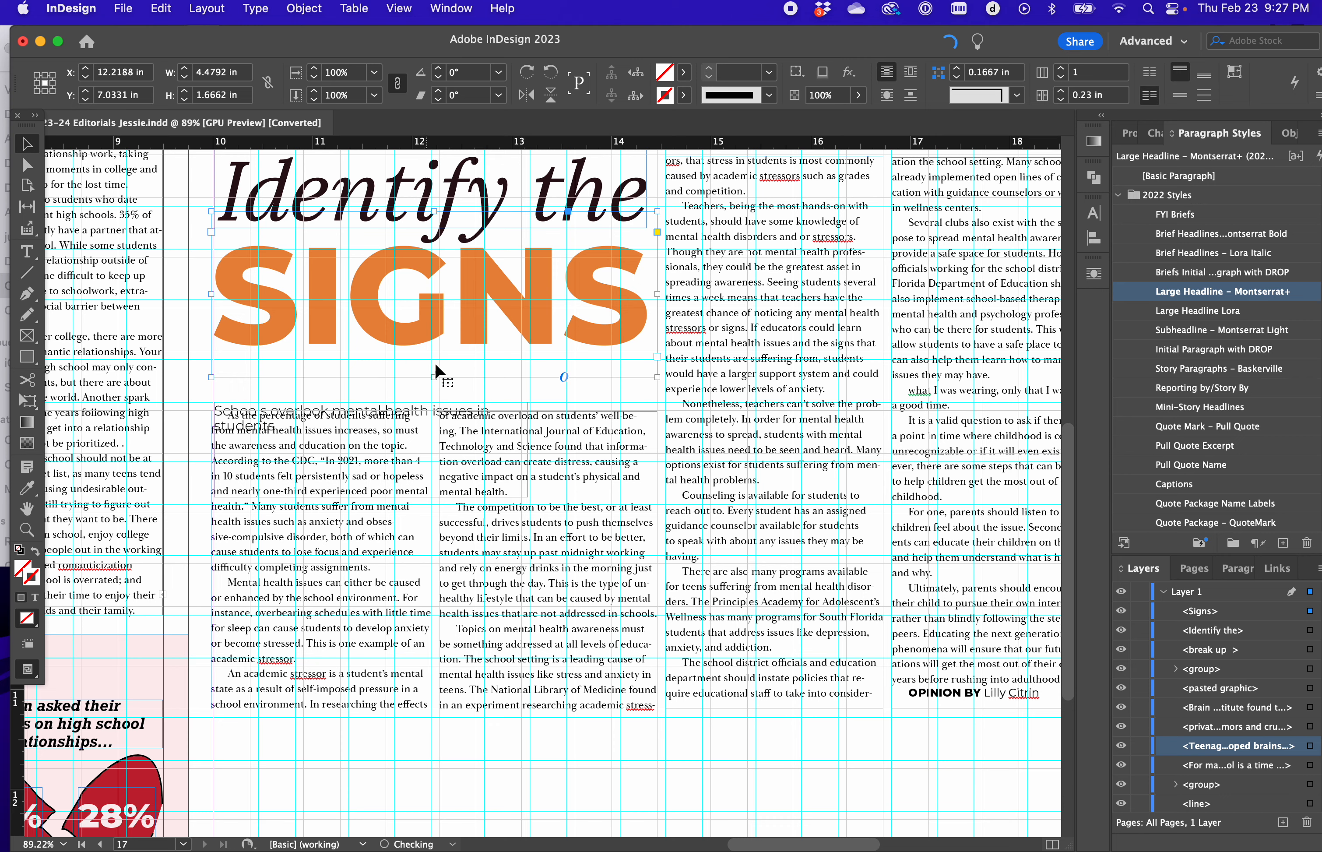
Shorten the "SIGNS" frame to about 1.4 in tall and fit the subheadline directly beneath it across the first two columns
left_click_drag(433, 373, 435, 350)
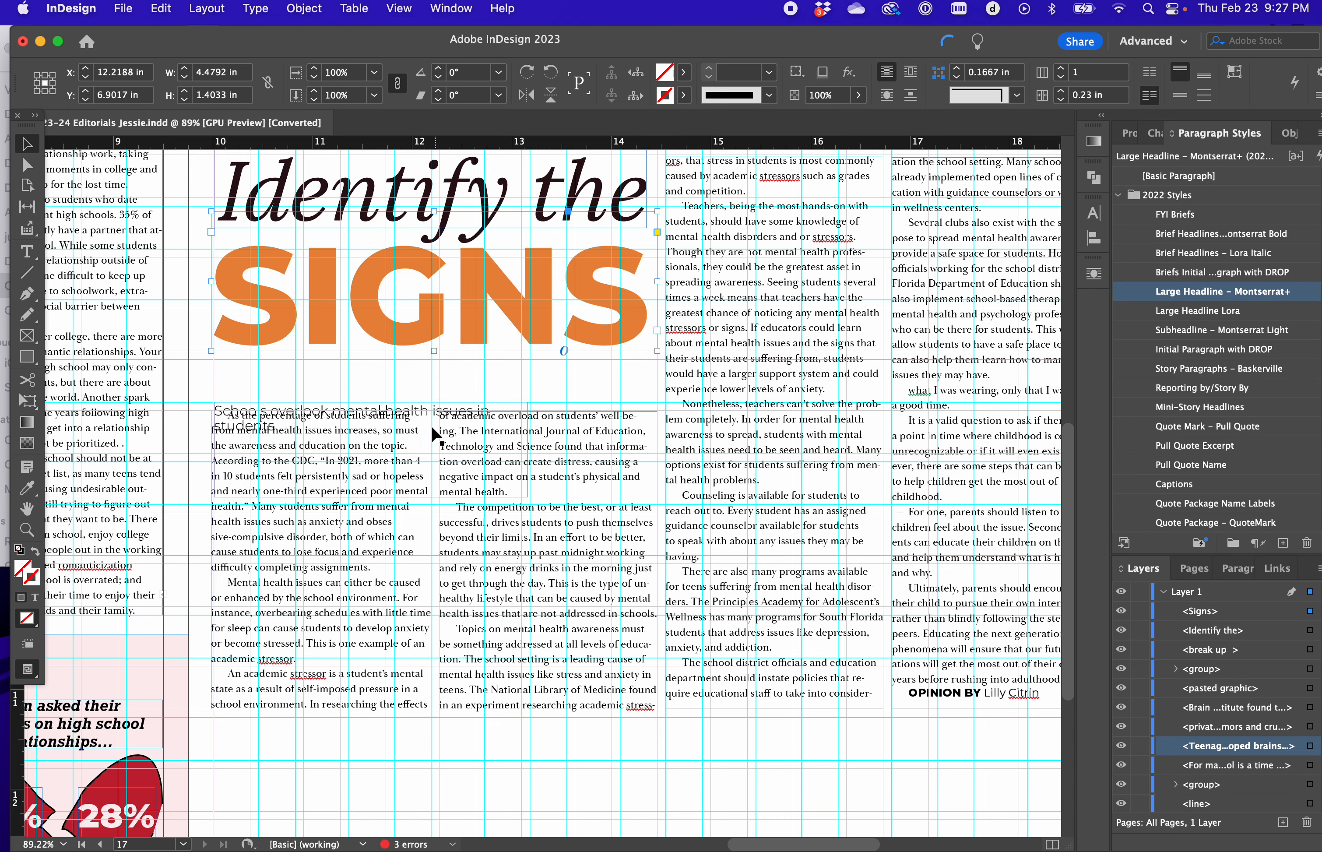
left_click_drag(422, 418, 420, 368)
left_click_drag(530, 404, 657, 405)
Replace the subheadline text with "Schools overlook student mental health issues"
double_click(462, 383)
key("super+a")
type("Sc")
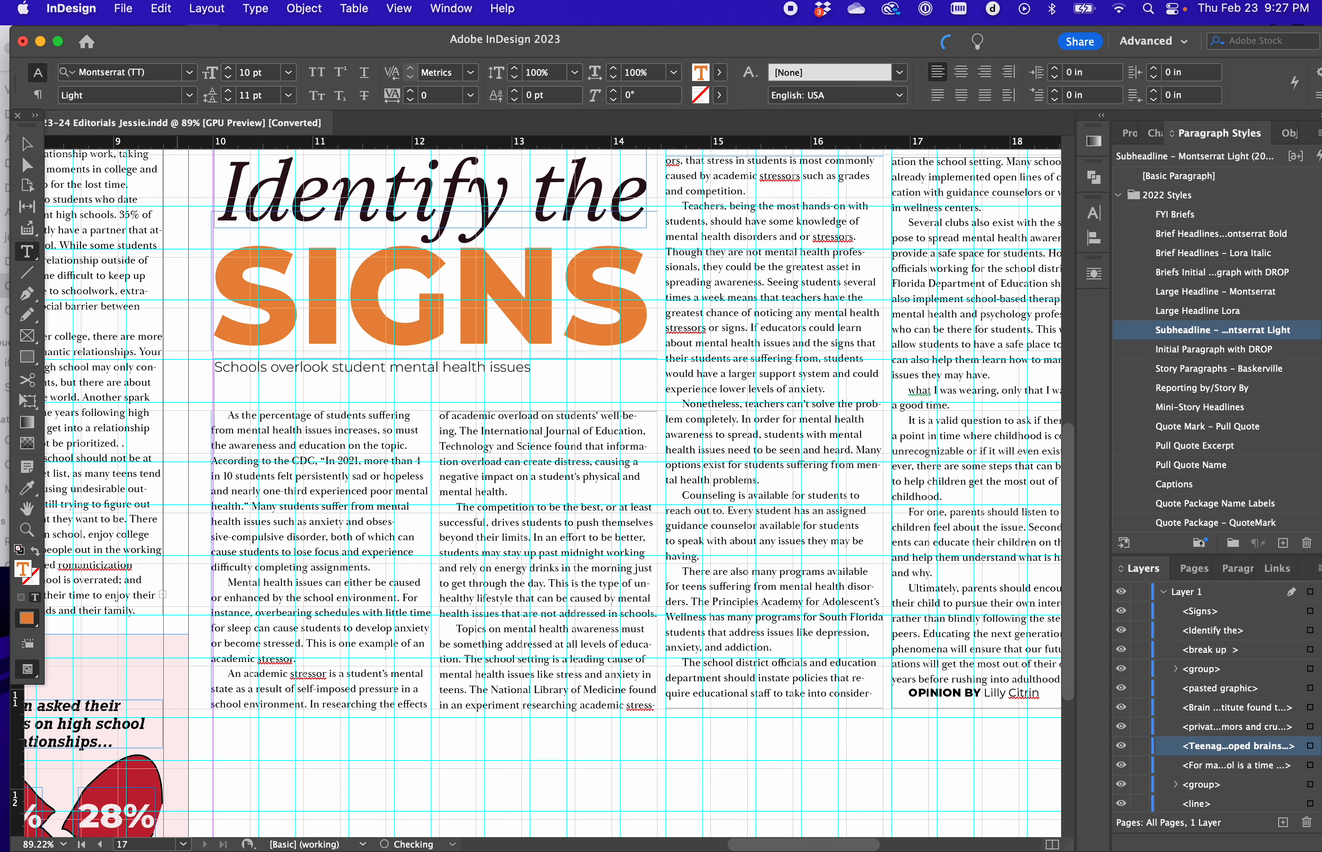
Raise the tops of the first two article columns slightly so the text starts closer to the subheadline
left_click(27, 155)
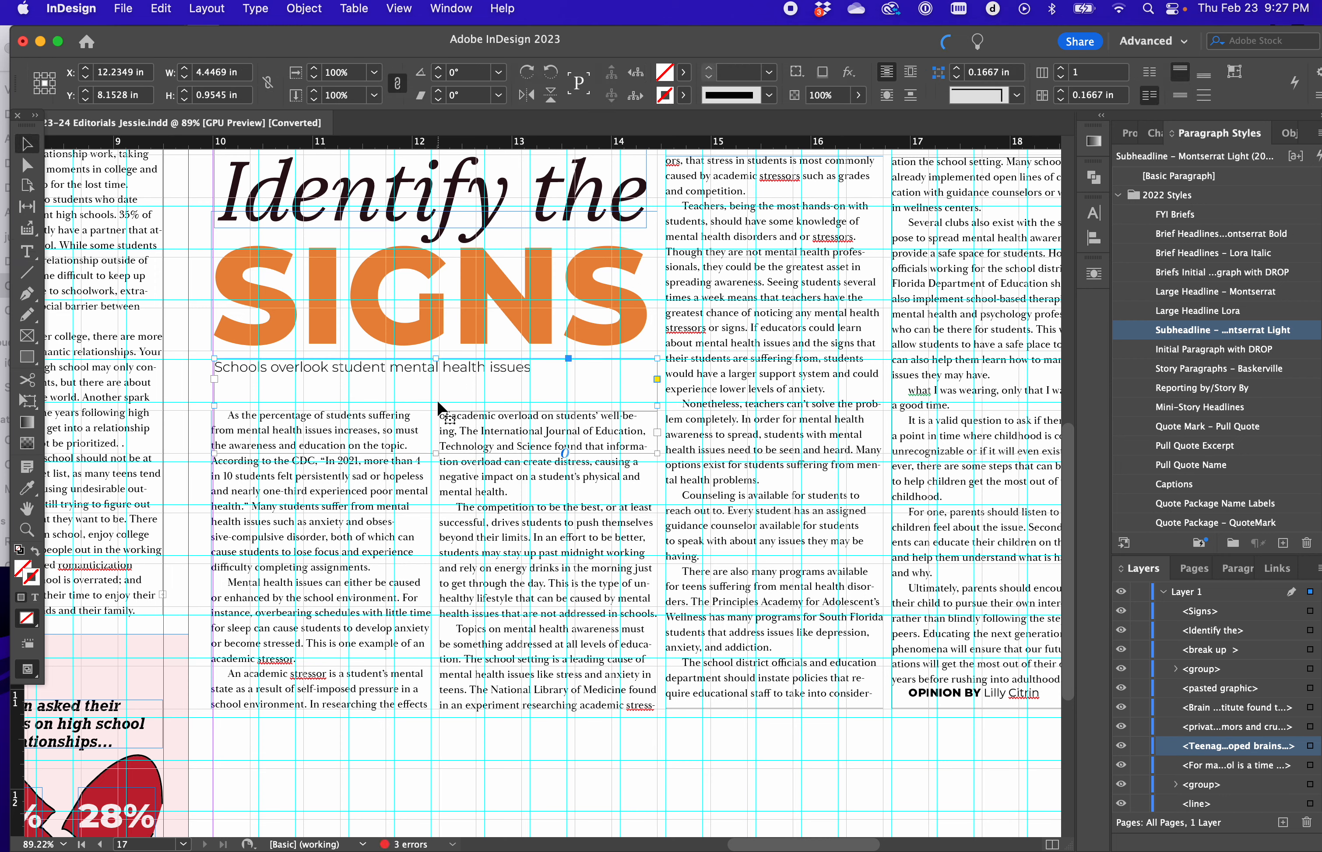
left_click_drag(436, 451, 434, 403)
left_click(517, 487)
left_click(382, 463, "shift")
Apply the "Initial Paragraph with DROP" style to the mental health article's opening paragraph
double_click(348, 346)
left_click_drag(225, 404, 436, 538)
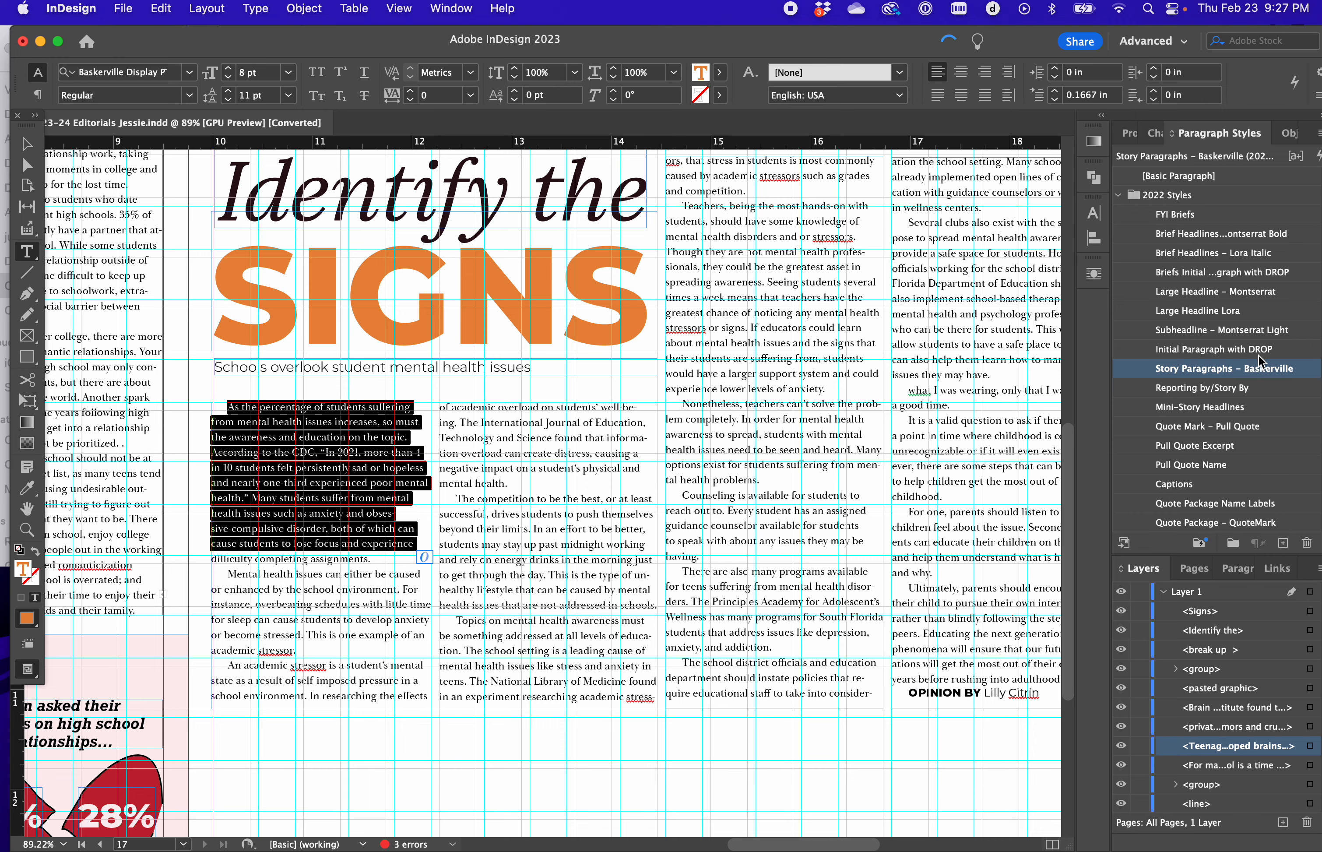
left_click(1213, 350)
left_click(26, 144)
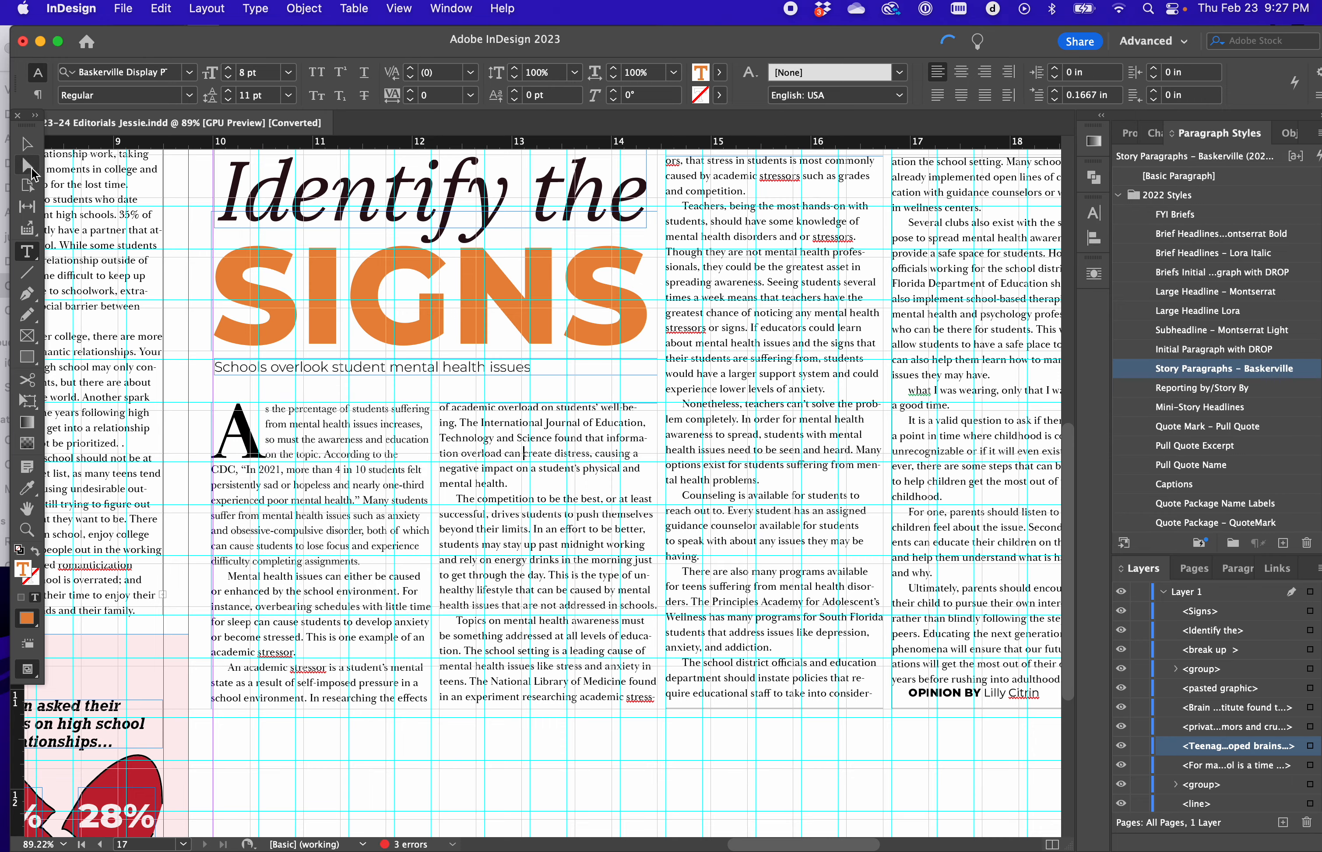
Extend the bottom edges of the mental health article's columns slightly to make room for the closing credits
scroll(717, 545, "right", 4)
scroll(718, 544, "down", 5)
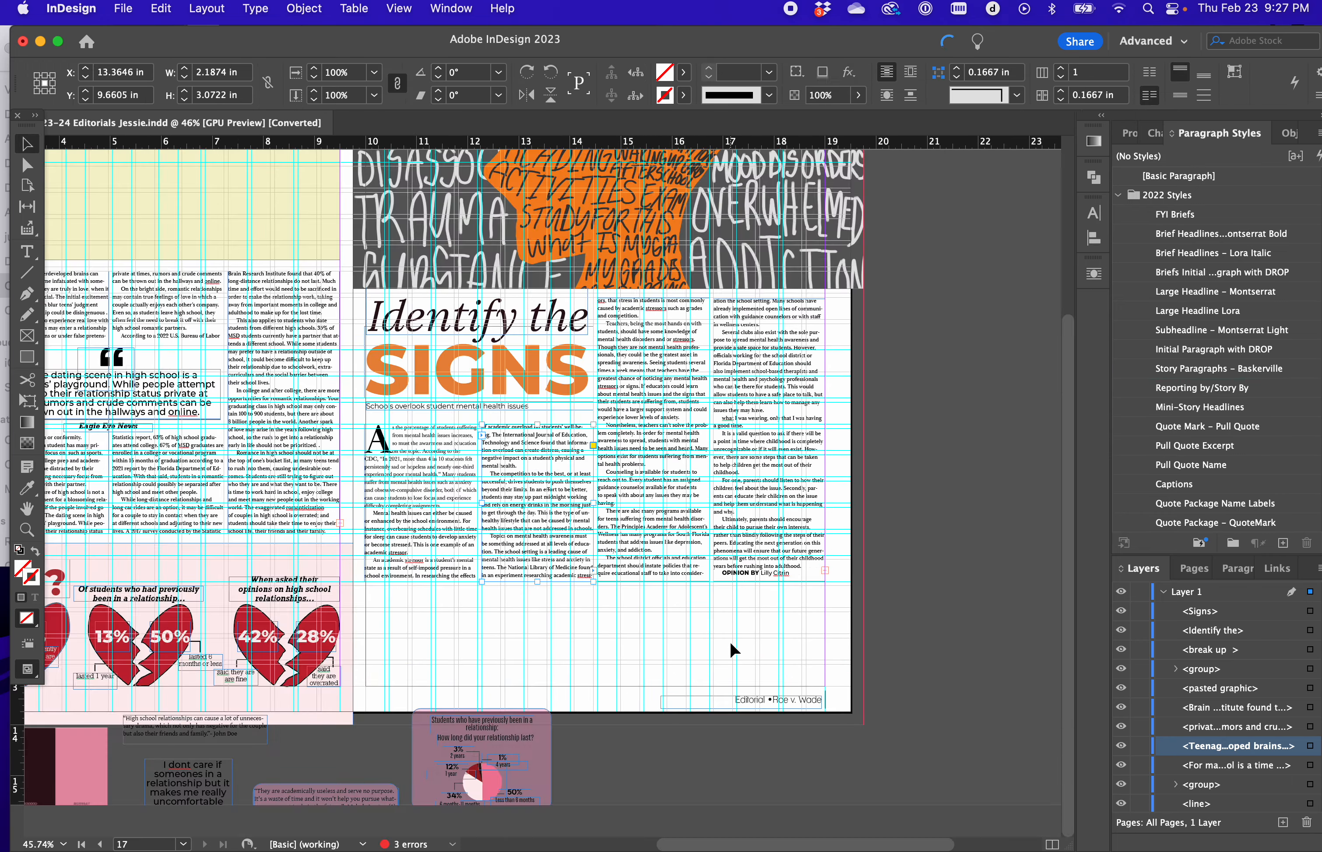
scroll(734, 650, "up", 5)
left_click_drag(812, 572, 159, 412)
left_click_drag(452, 522, 513, 607)
scroll(513, 607, "down", 3)
scroll(512, 607, "up", 3)
scroll(513, 607, "left", 2)
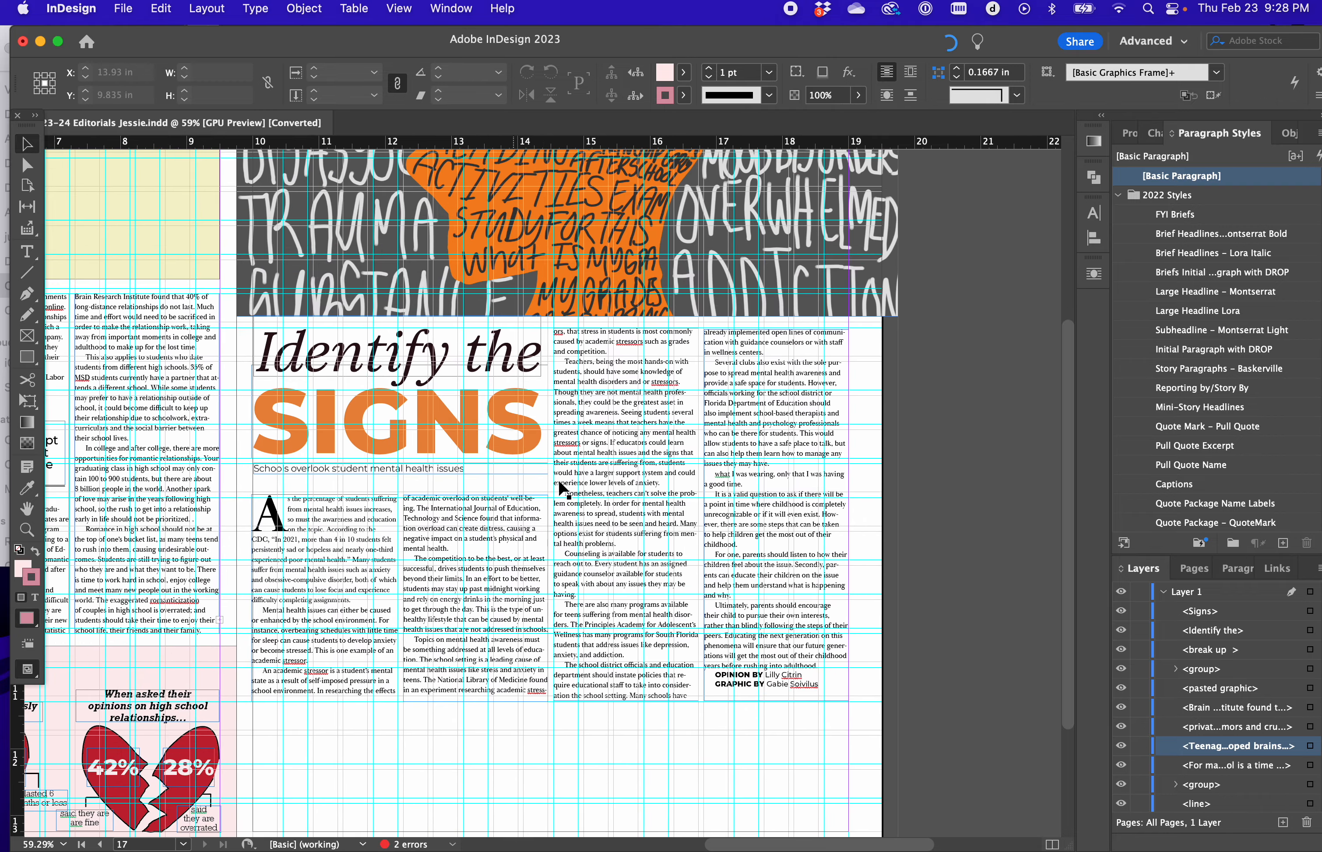
Lower the tops of the third and fourth article columns so they begin beside the "Identify the" headline
left_click(627, 378)
left_click_drag(699, 326, 700, 362)
left_click(695, 346)
scroll(600, 322, "up", 2)
scroll(599, 322, "left", 1)
scroll(600, 329, "left", 2)
scroll(599, 329, "up", 1)
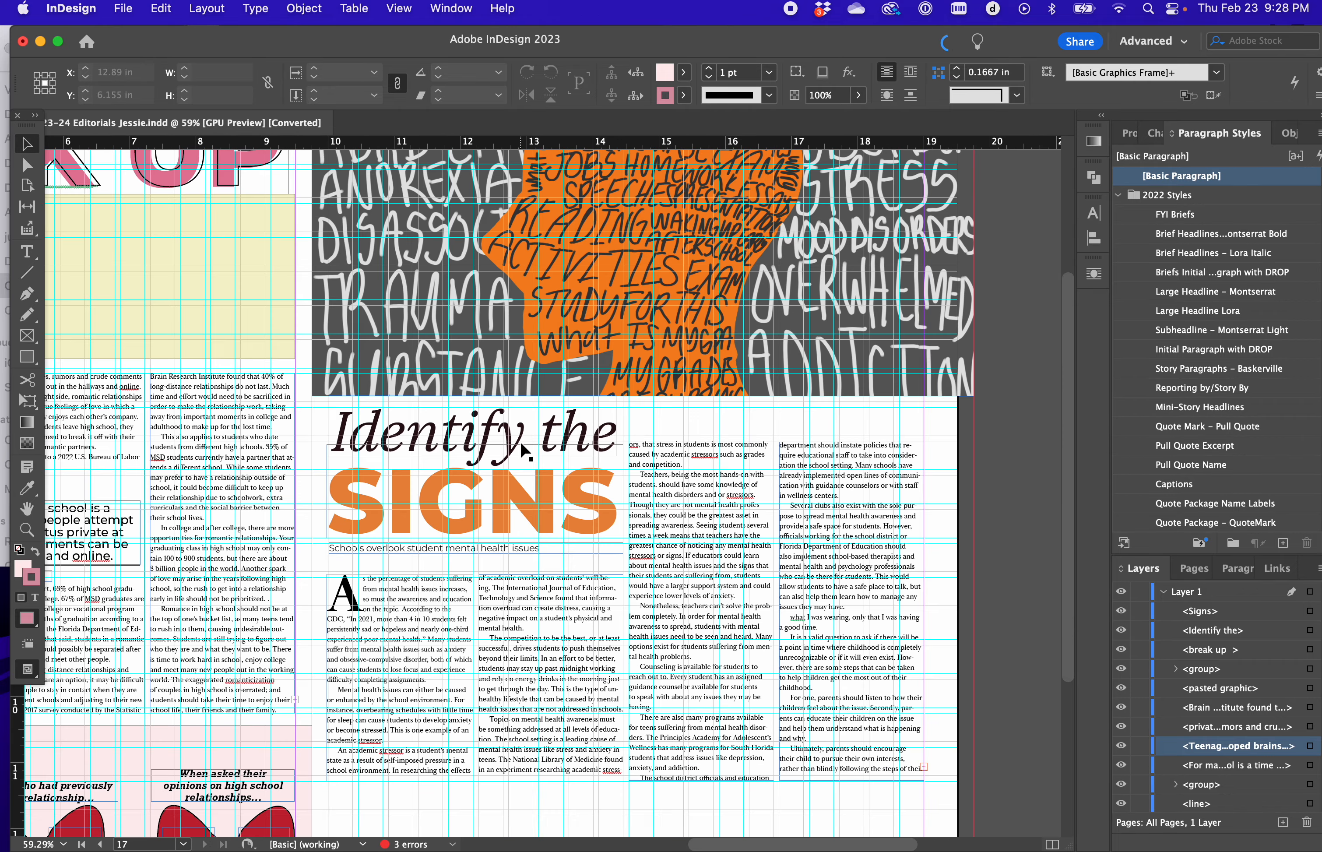
Preview the spread without guides and examine the layout of the mental health page against the facing page
left_click(521, 442)
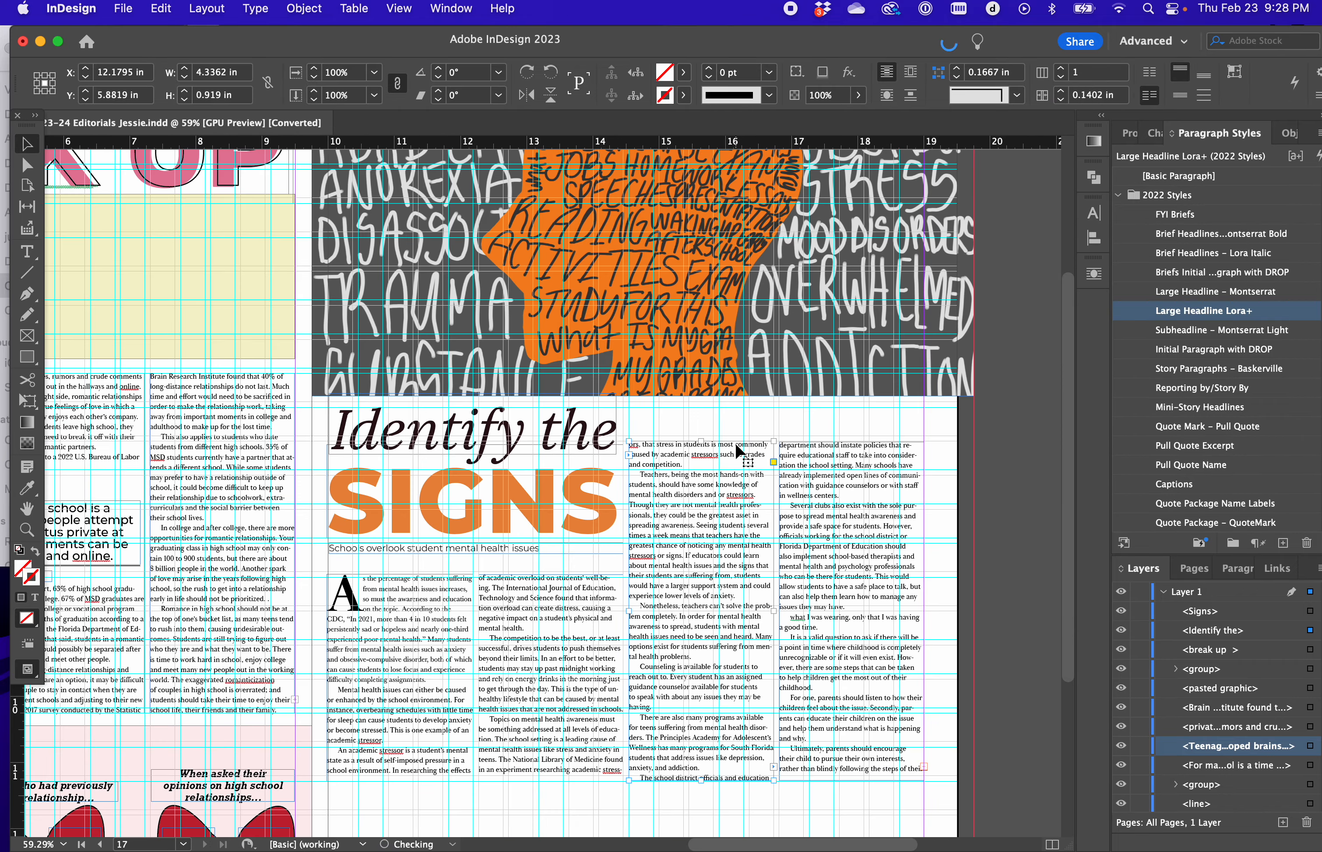
key("w")
left_click(768, 411)
scroll(769, 412, "down", 4)
scroll(770, 413, "up", 4)
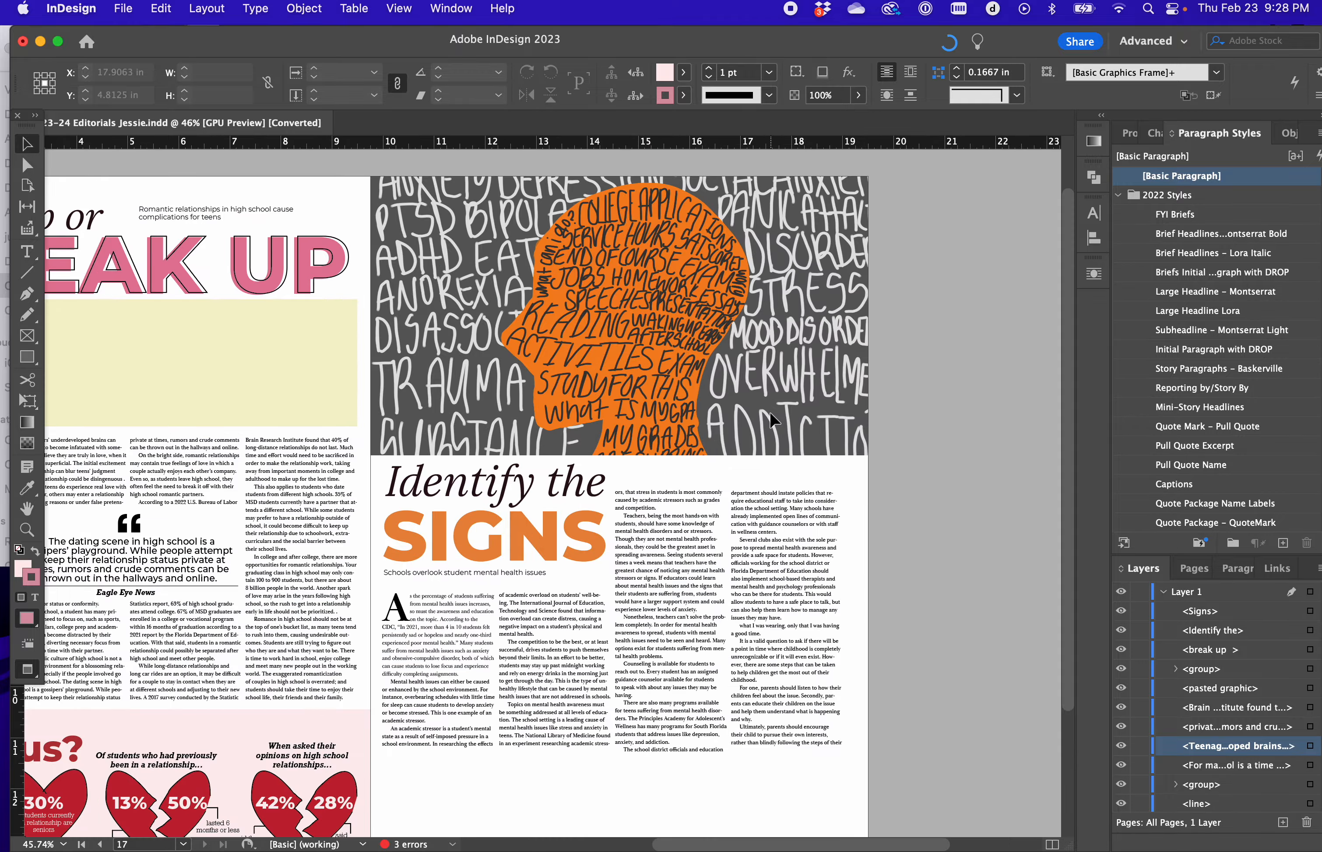
scroll(770, 413, "down", 4)
scroll(829, 339, "up", 5)
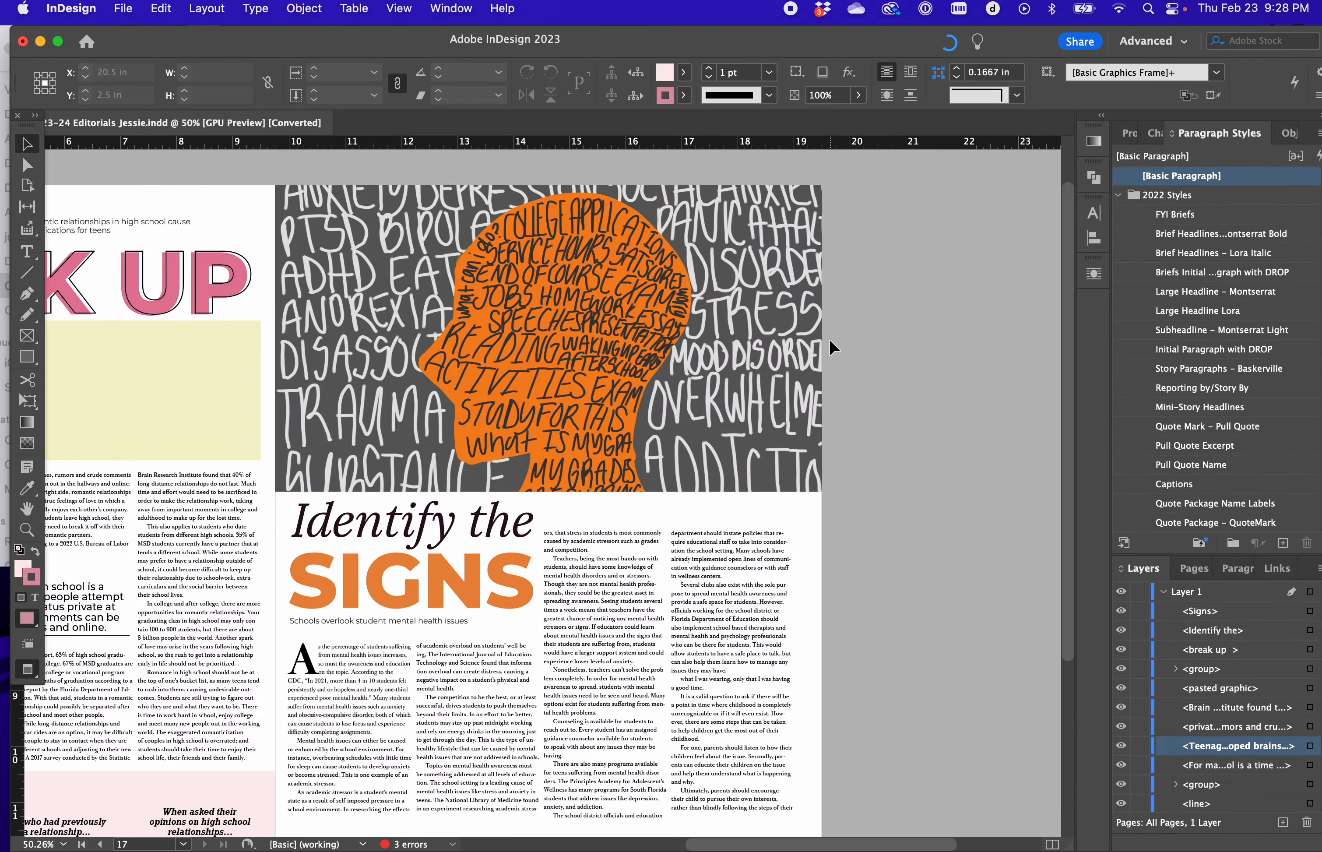
scroll(829, 339, "down", 6)
scroll(627, 651, "down", 5)
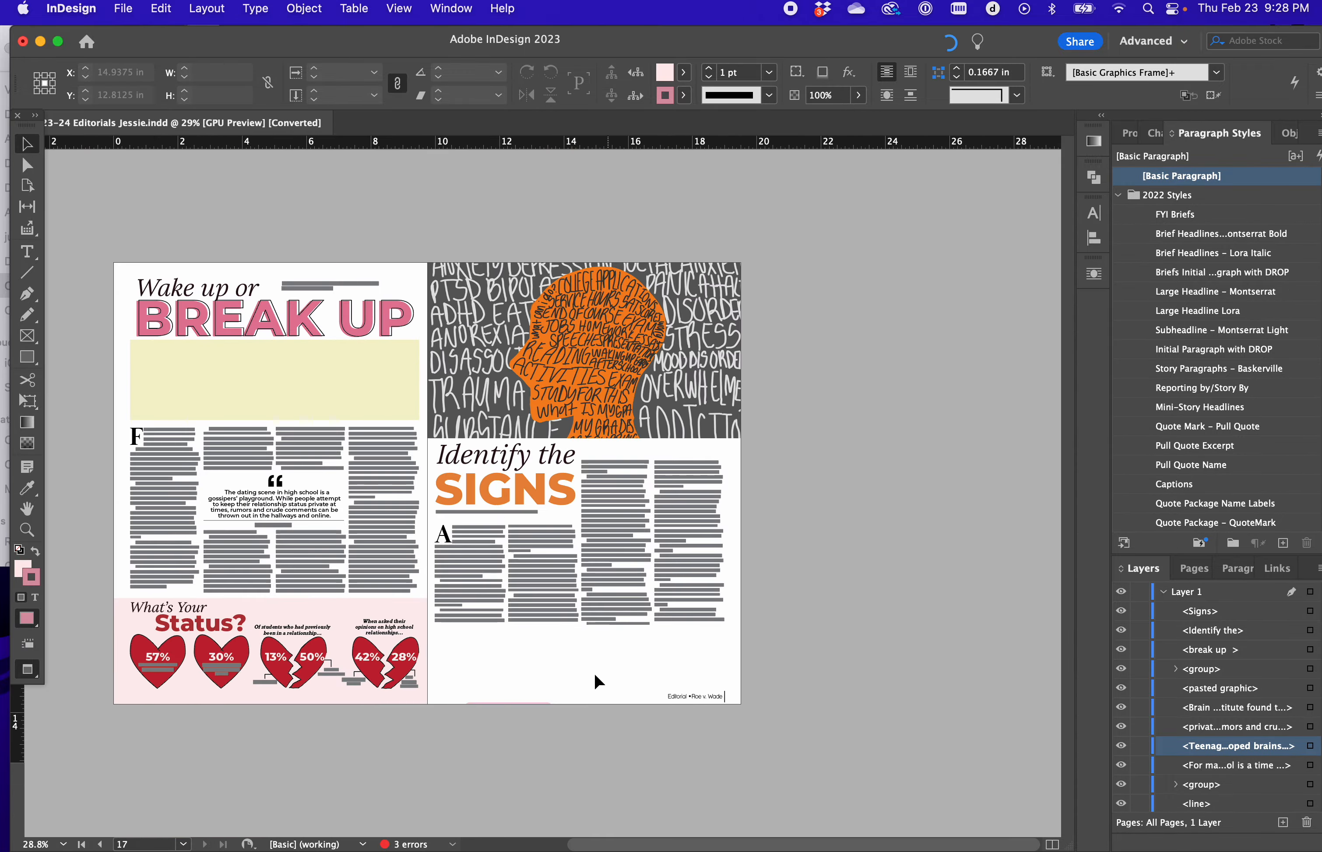
Move the pink relationship chart on the pasteboard about 1 in right and 0.5 in down, and preview the spread
scroll(594, 672, "up", 5)
left_click(525, 761)
left_click_drag(526, 762, 590, 797)
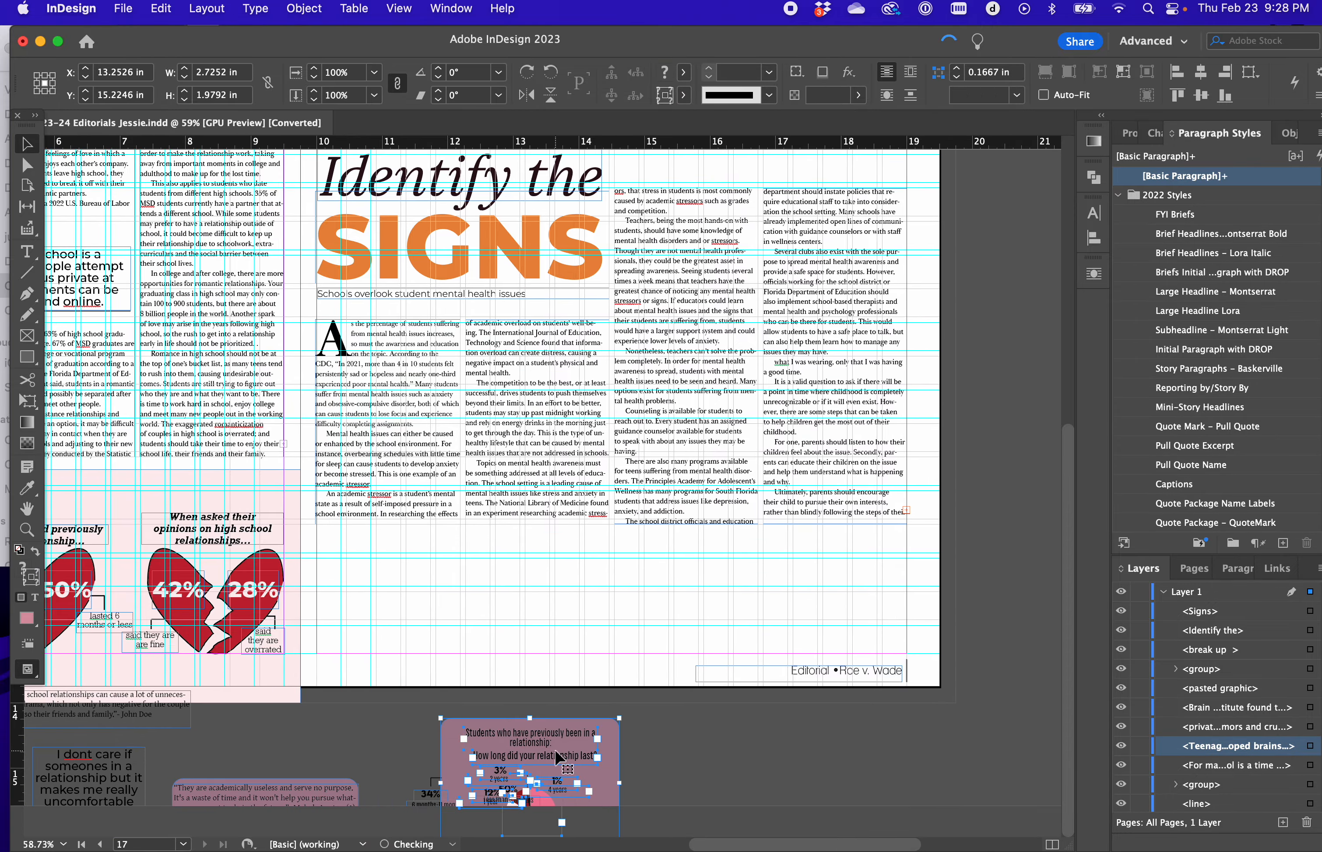
left_click(562, 626)
key("w")
scroll(562, 626, "down", 4)
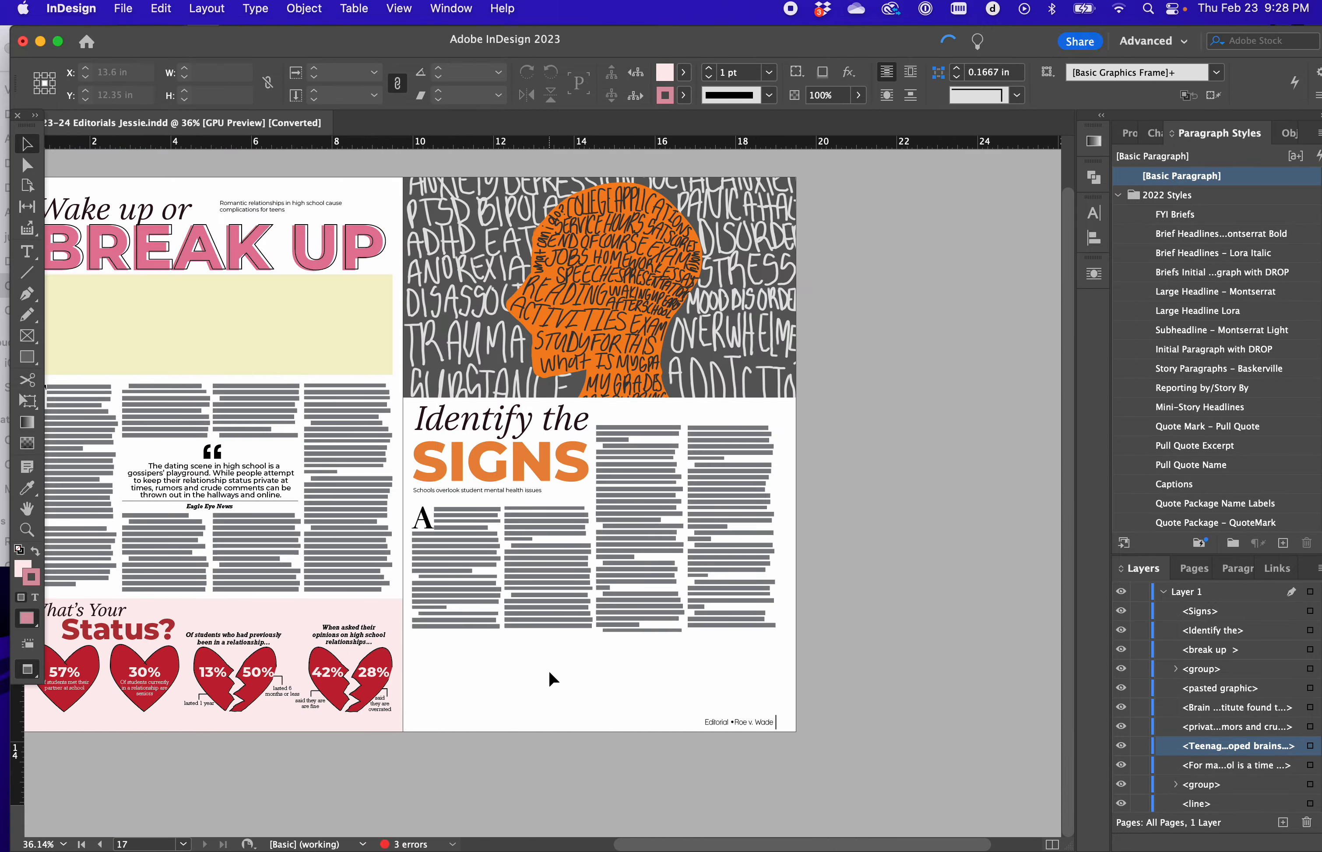
scroll(548, 670, "left", 3)
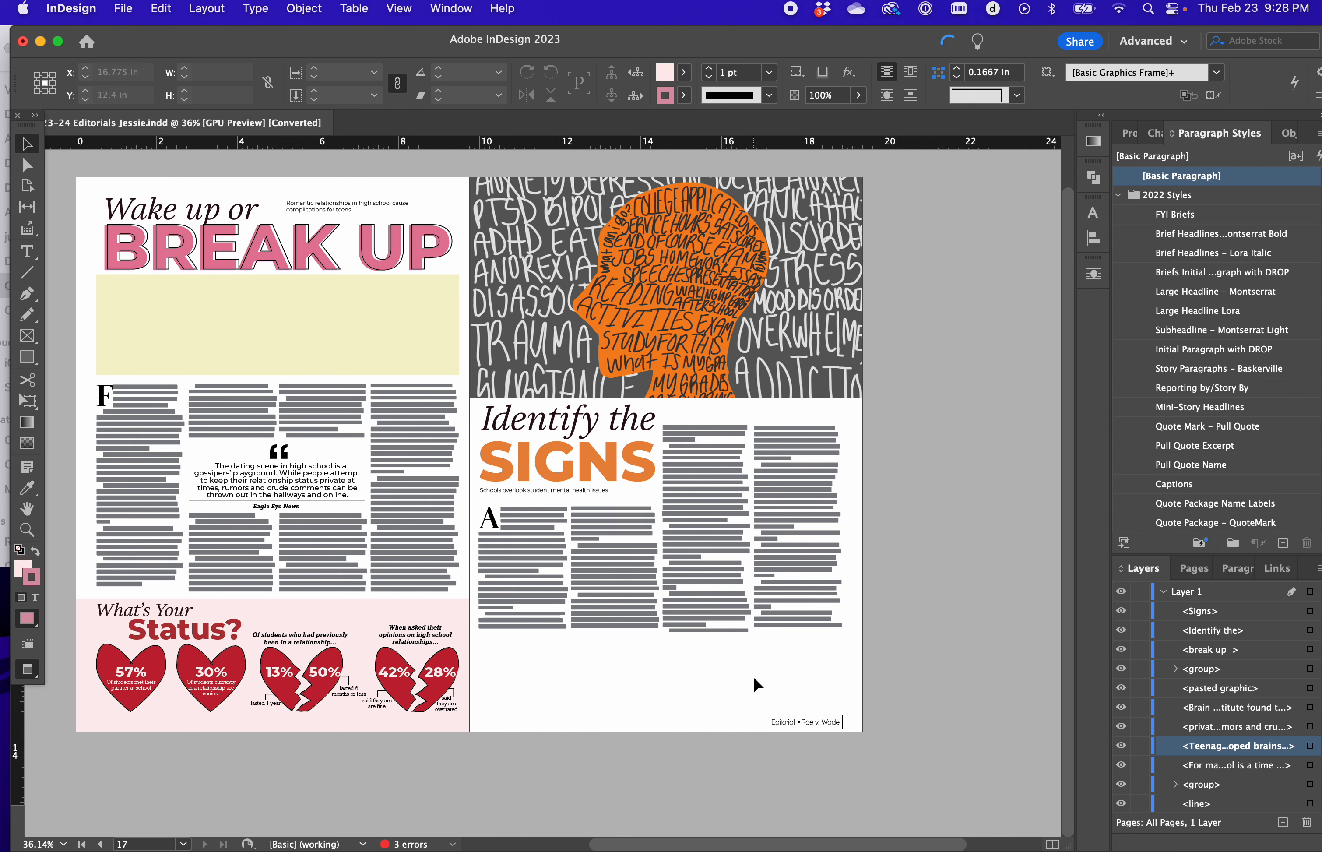
Move the illustration, headline, subheadline and all four article columns down together by about 1.4 in
key("w")
left_click_drag(768, 700, 574, 214)
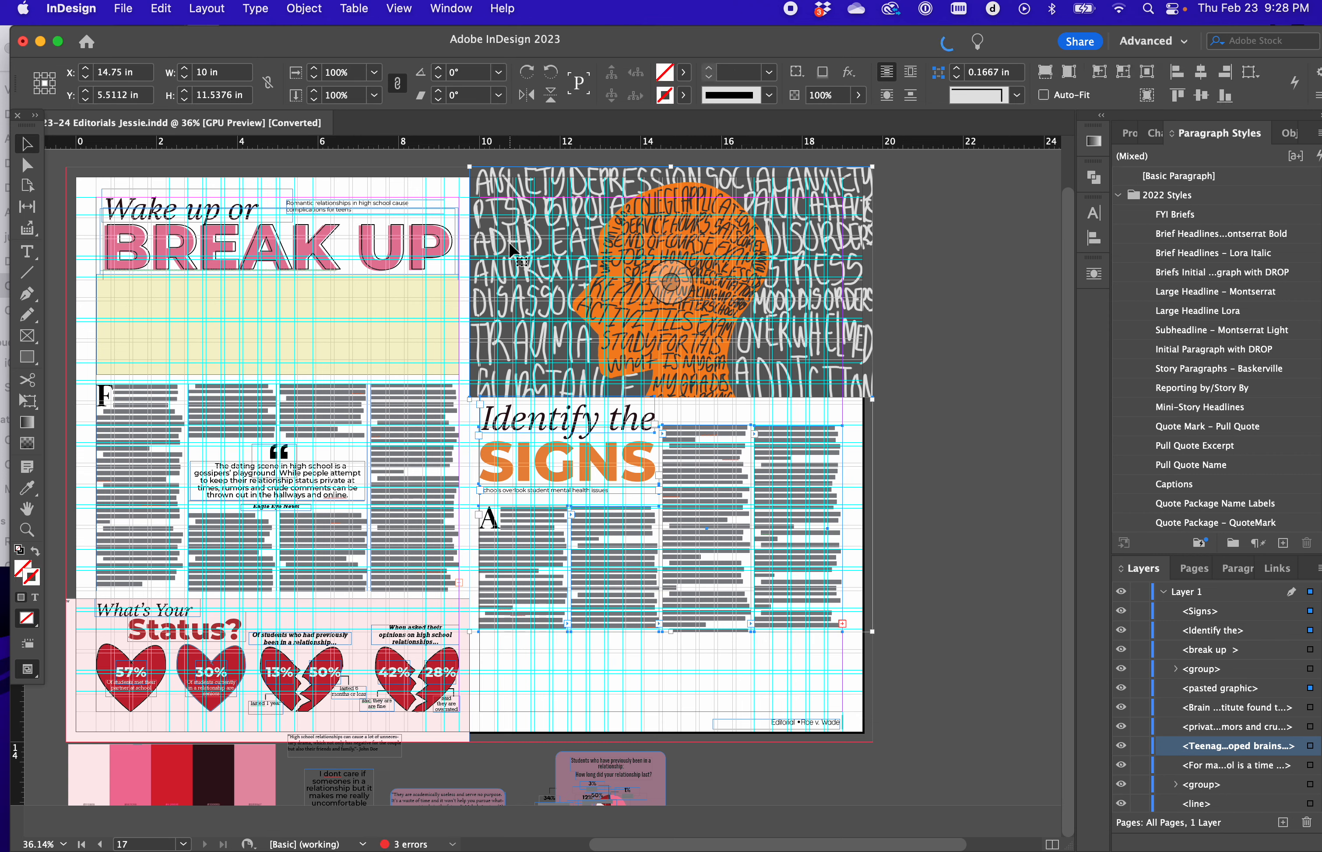
key("shift+Down")
key("shift+Down")
key("shift+Down")
key("shift+Down")
key("shift+Down")
key("shift+Down")
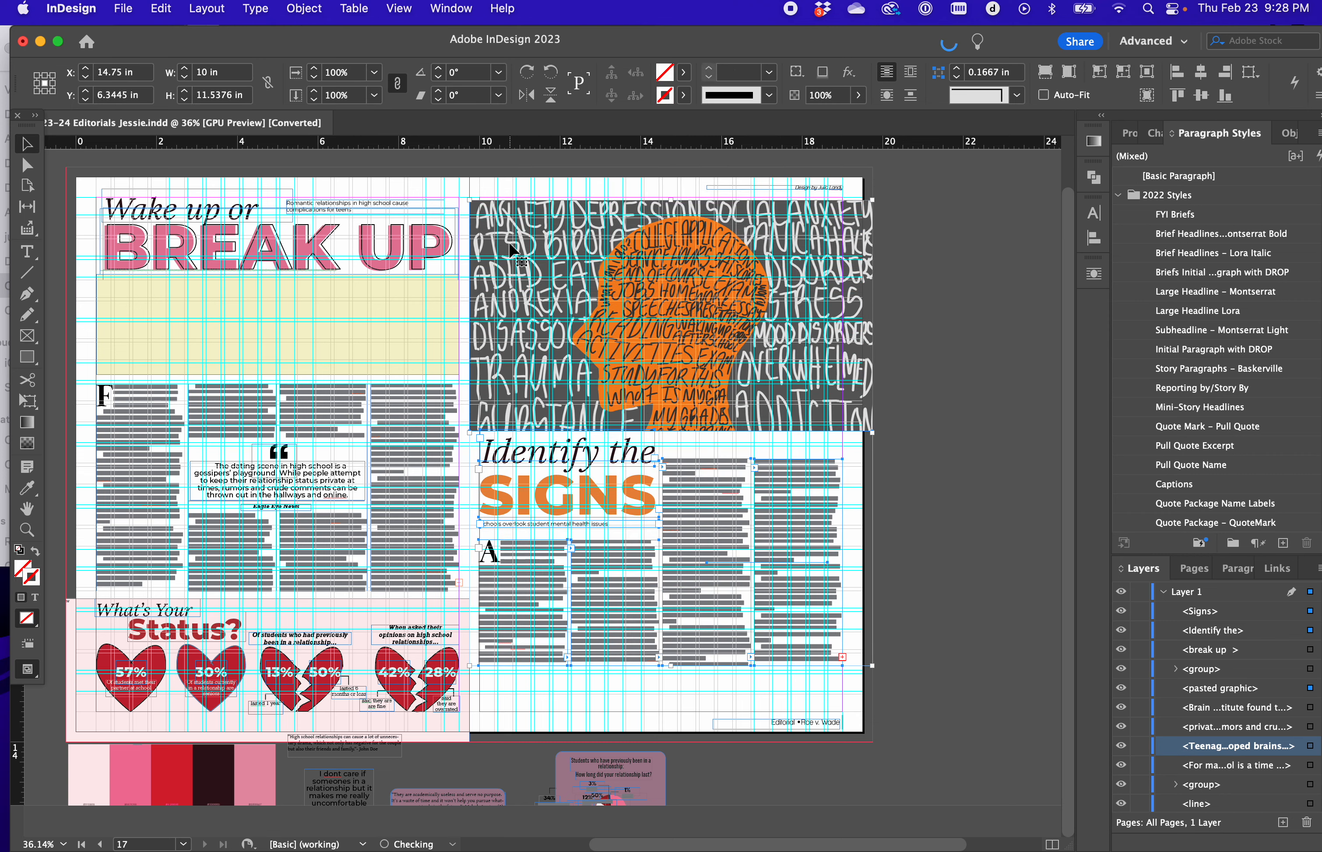
key("shift+Down")
key("shift+Down")
key("Down")
key("Down")
key("Down")
key("Down")
key("Down")
key("Down")
key("Down")
key("Down")
key("Down")
key("shift+Down")
key("Down")
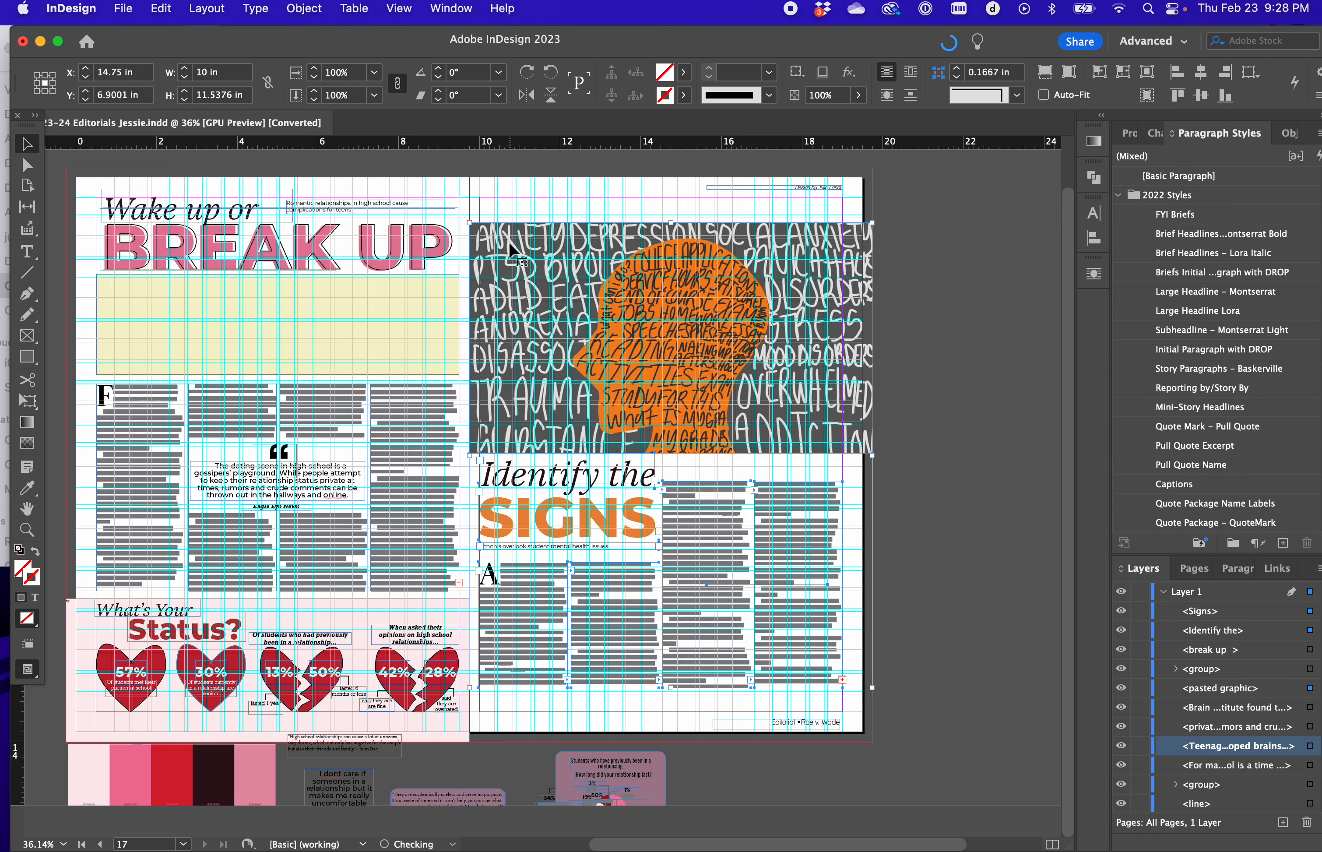
key("Down")
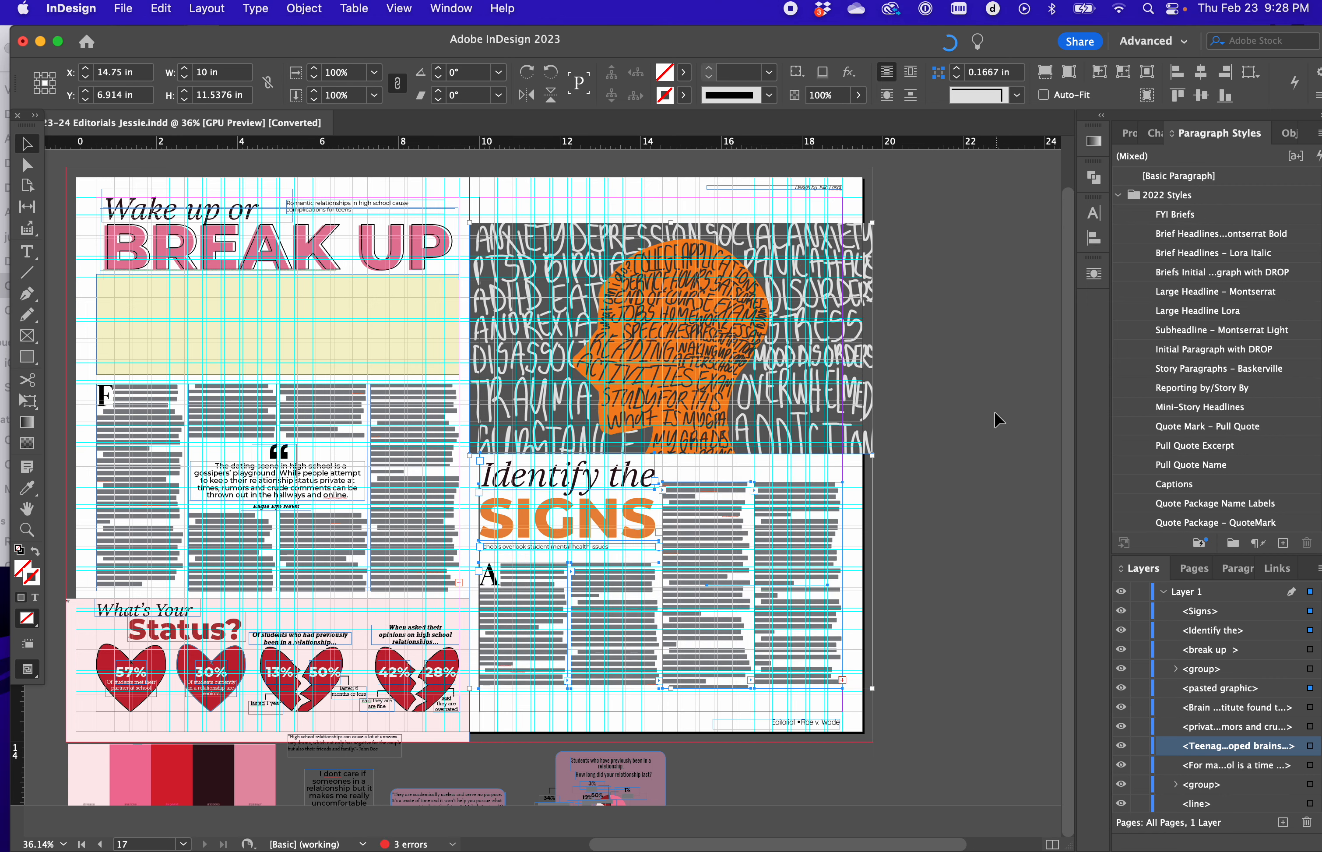
Check the repositioned mental health page in preview, and undo the last change to its content
left_click(995, 411)
key("w")
scroll(827, 459, "up", 4)
scroll(827, 460, "down", 5)
left_click(826, 467)
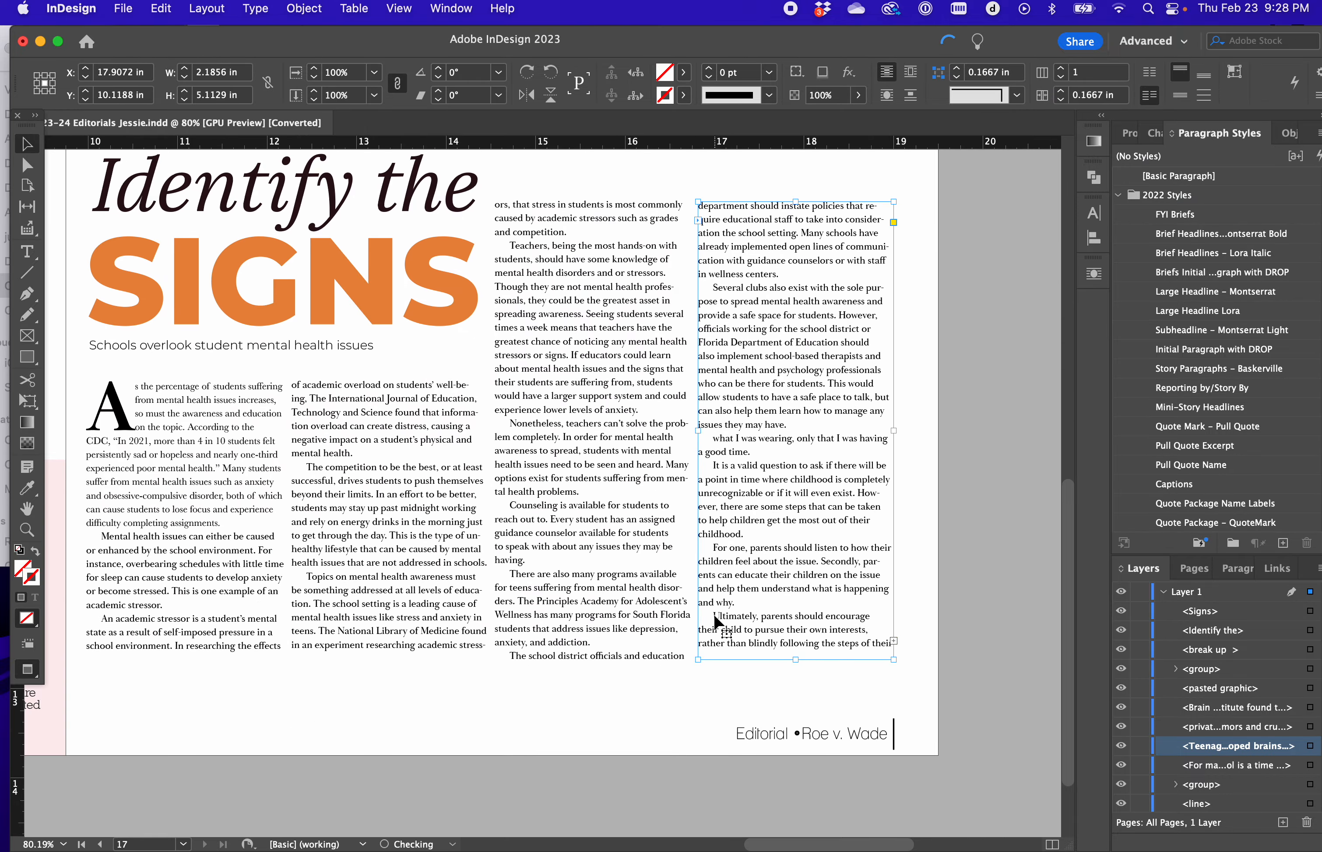
scroll(714, 616, "up", 3)
key("super+z")
key("w")
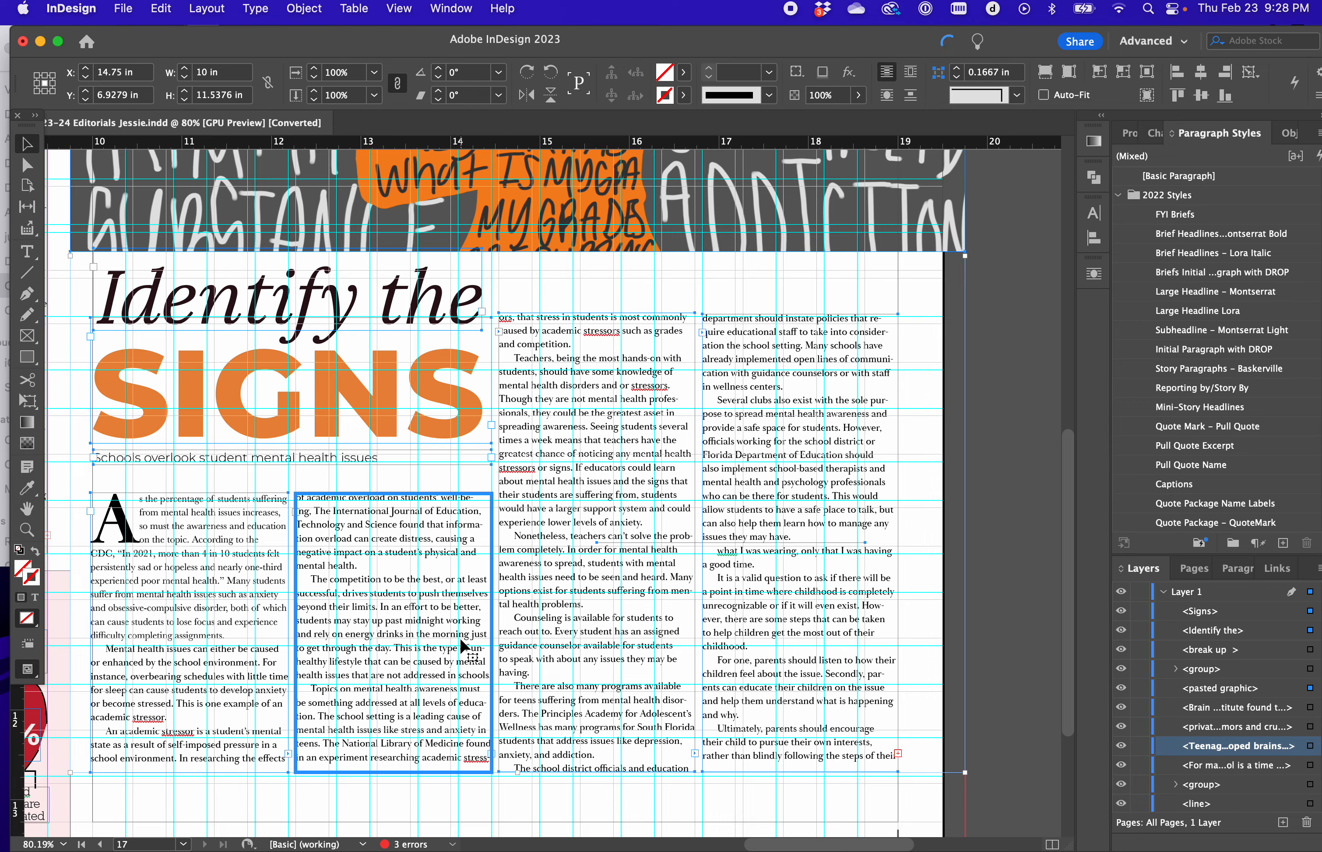
Extend the bottoms of all four article columns by about 0.24 in, and lengthen the fourth column to about 5.44 in
scroll(461, 640, "down", 5)
left_click(659, 769)
left_click_drag(686, 746, 312, 616)
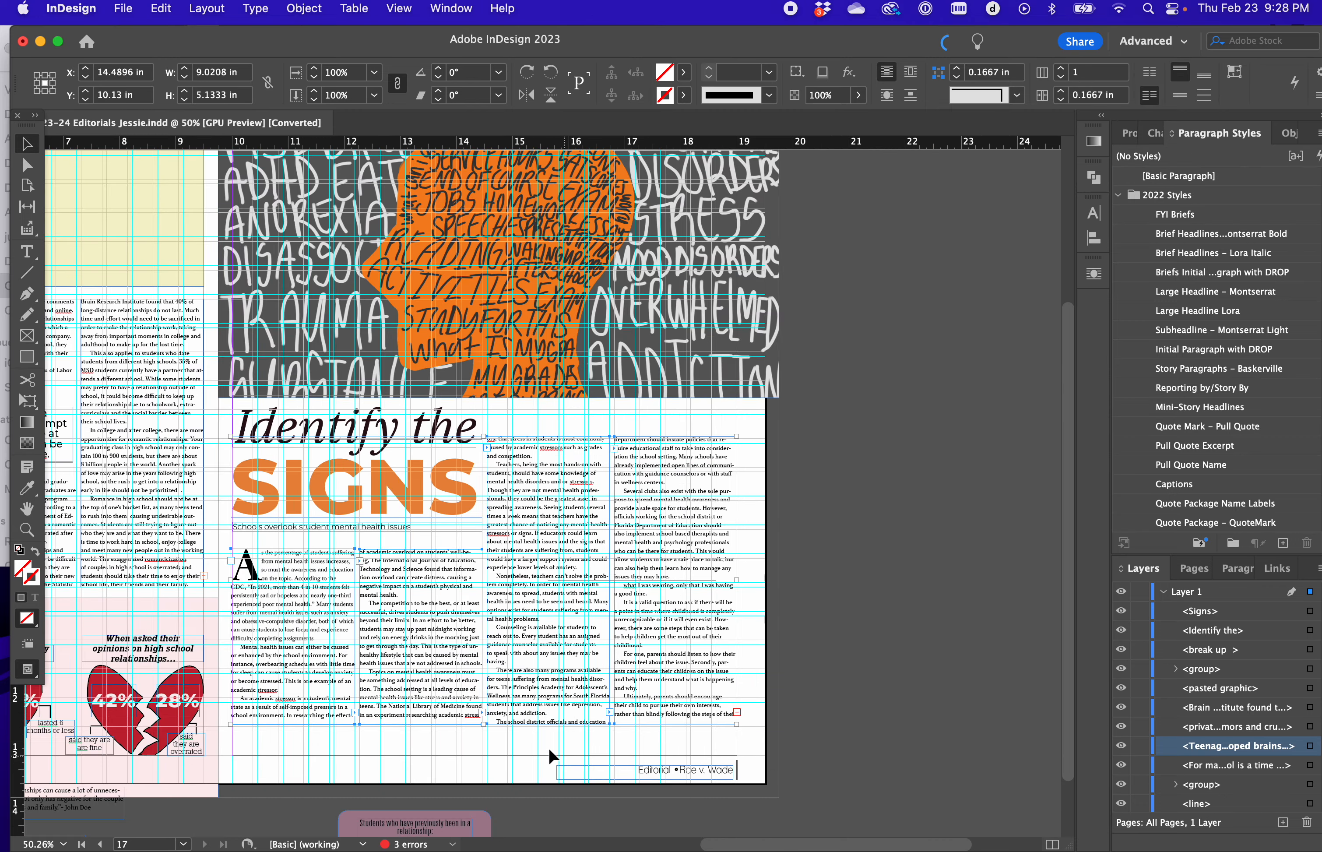
mouse_move(486, 724)
left_mouse_down()
mouse_move(486, 754)
mouse_move(485, 737)
left_mouse_up()
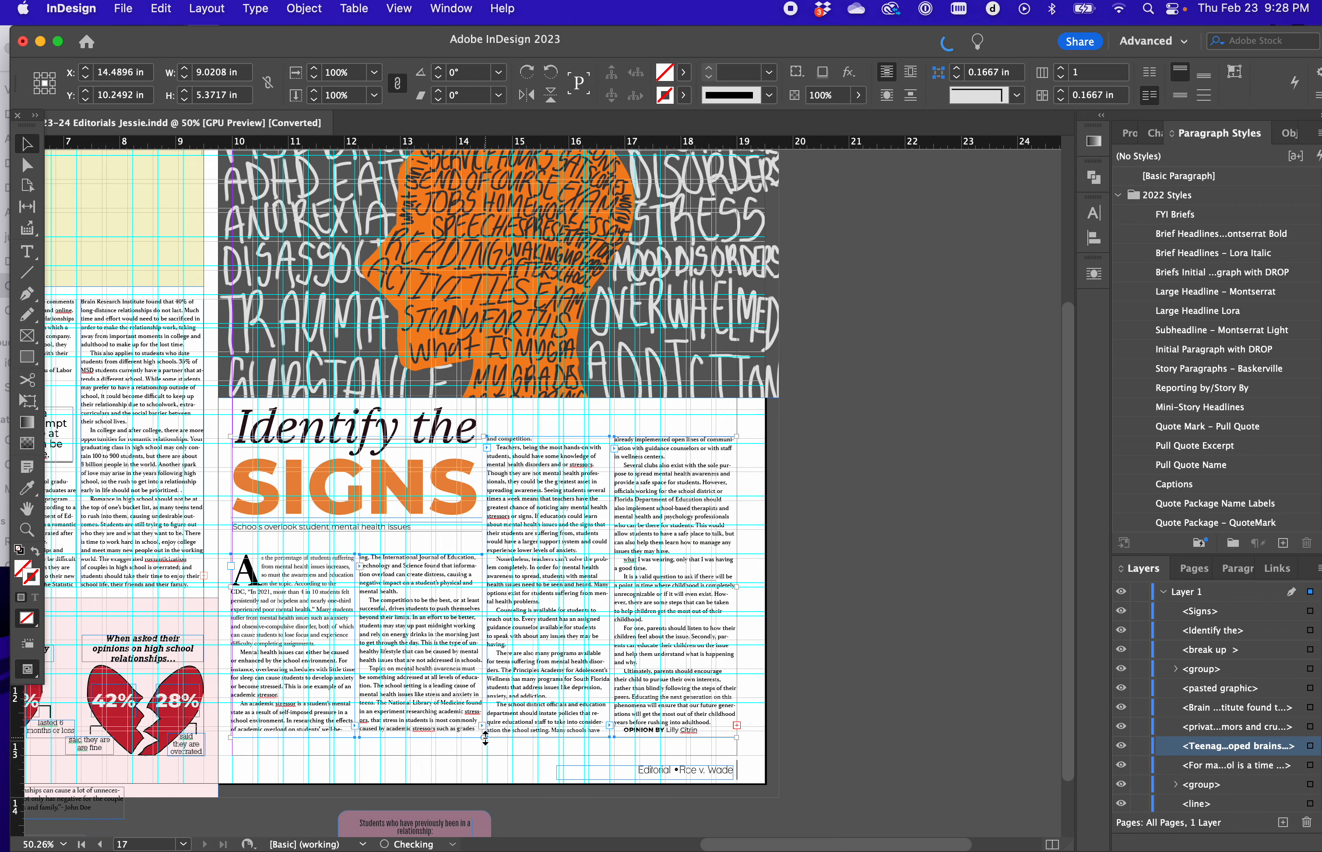
left_click(825, 700)
scroll(824, 701, "down", 4)
scroll(708, 594, "up", 4)
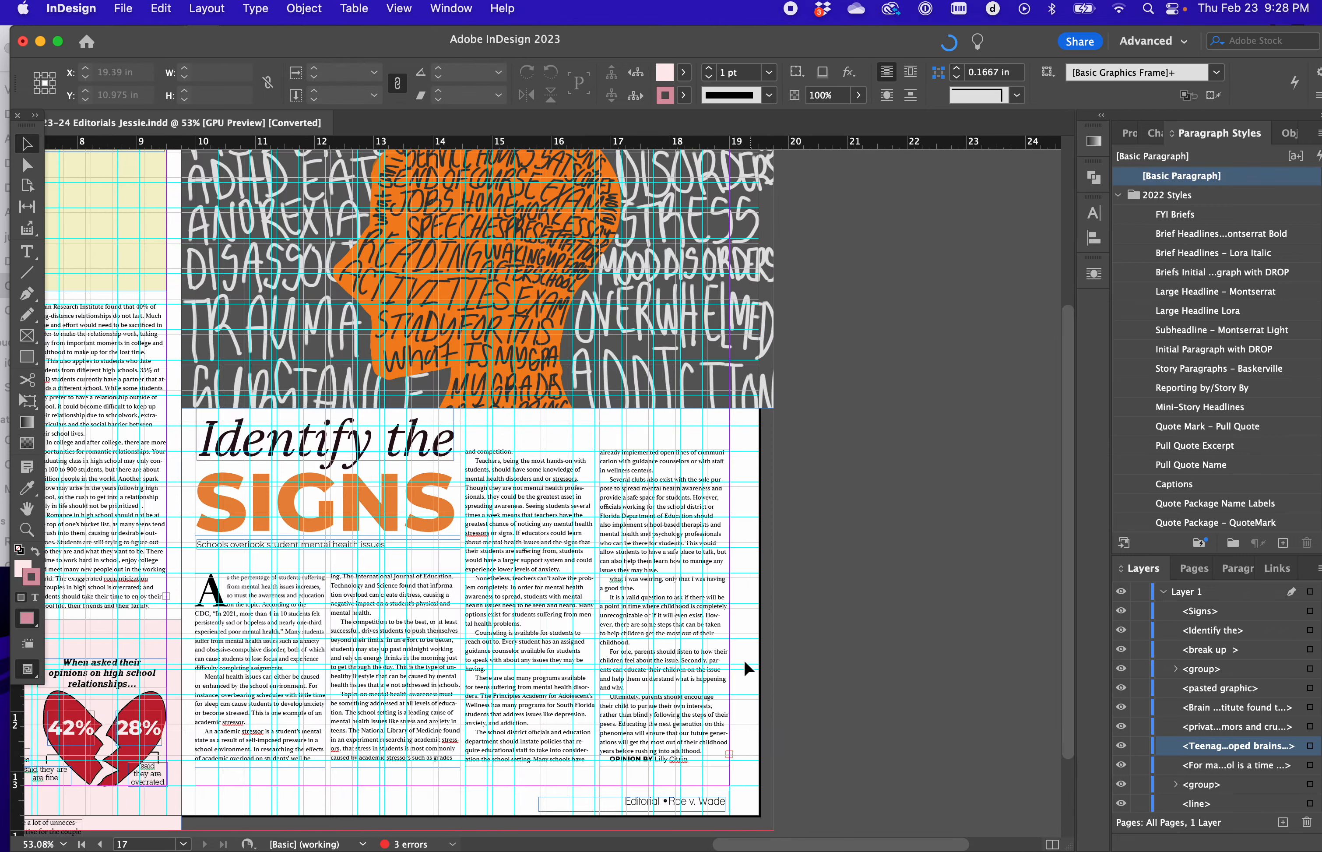
left_click(701, 722)
left_click_drag(663, 767, 663, 772)
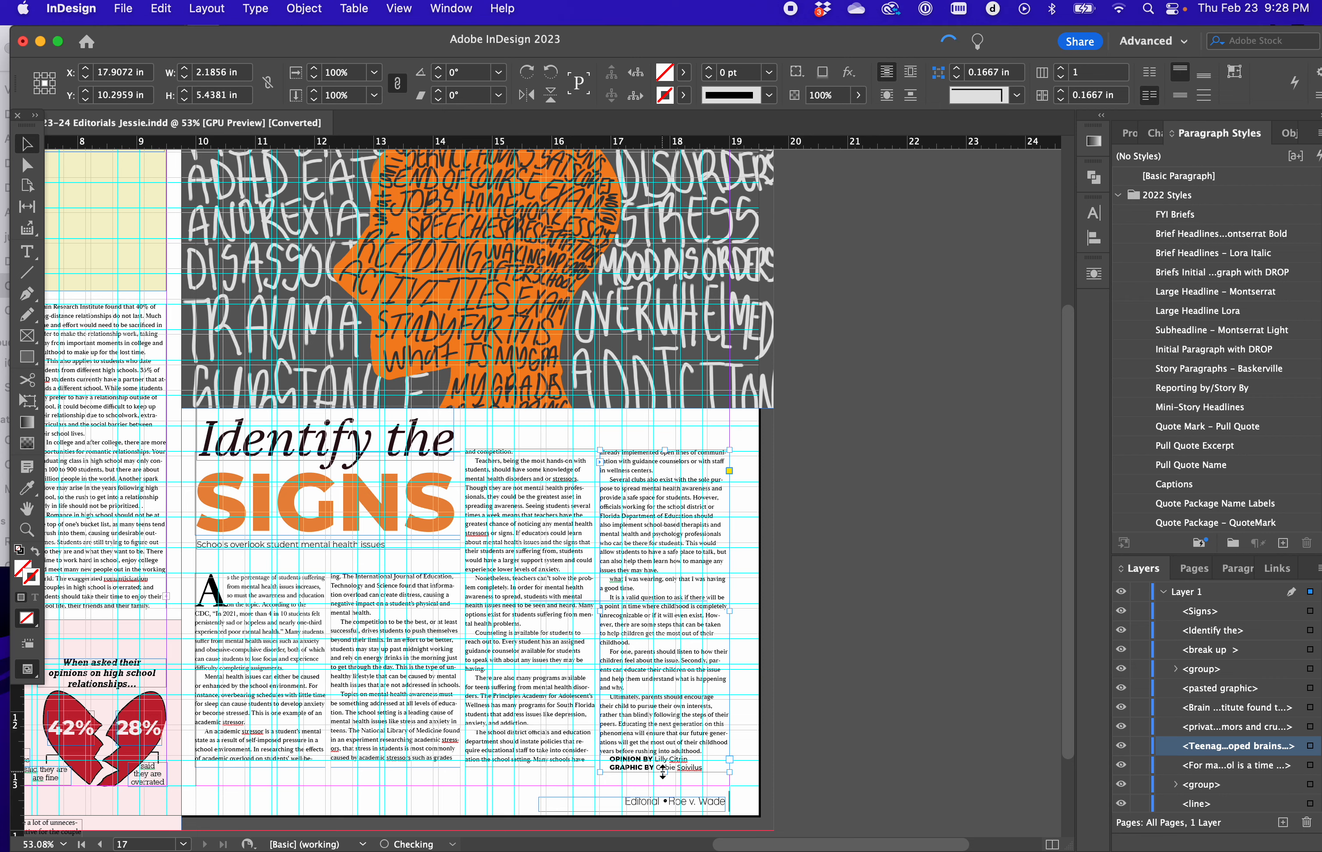
Move the illustration, headline, subheadline and article columns up together by about 0.17 in, and preview the spread
left_click_drag(791, 760, 316, 222)
scroll(317, 223, "down", 4)
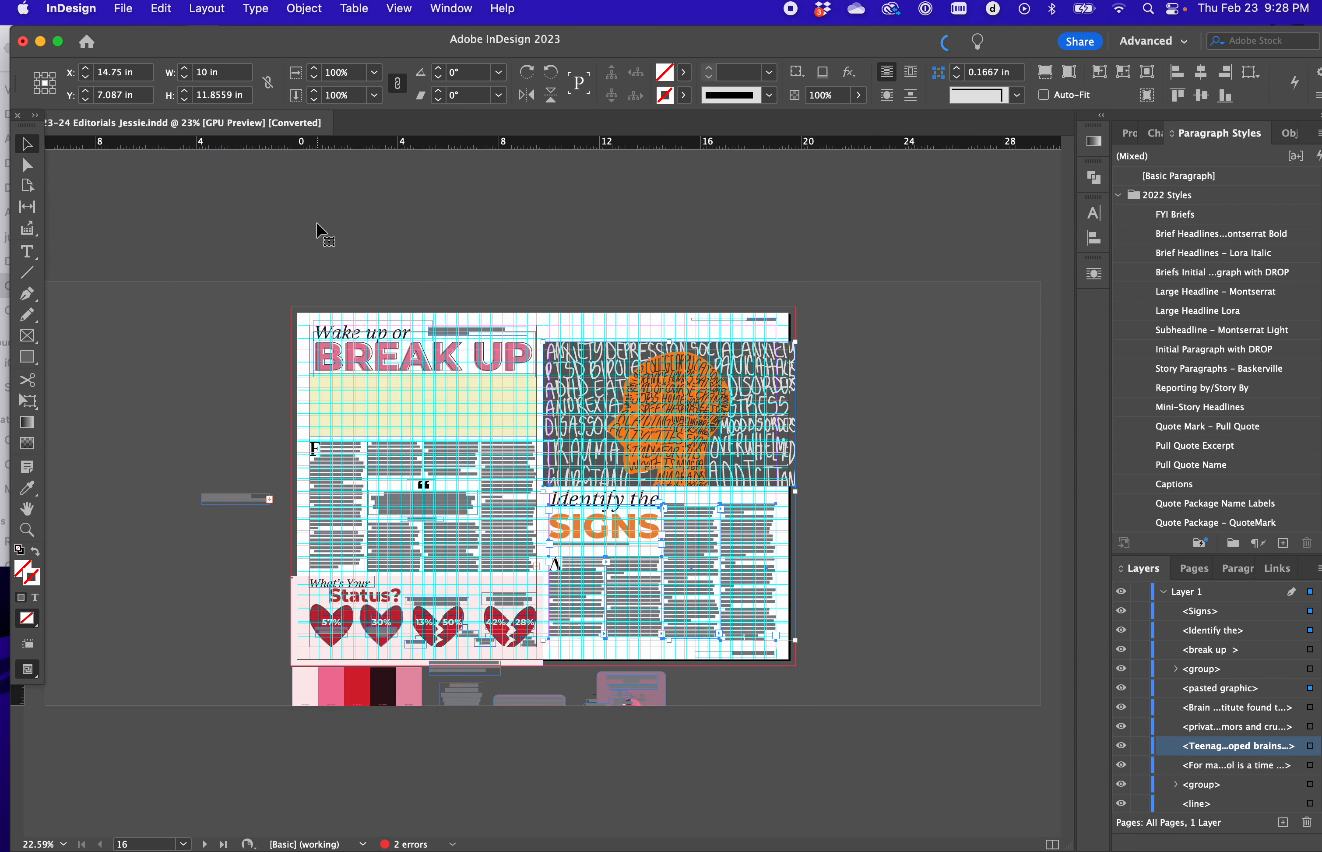
key("shift+Up")
key("Up")
key("Up")
key("Up")
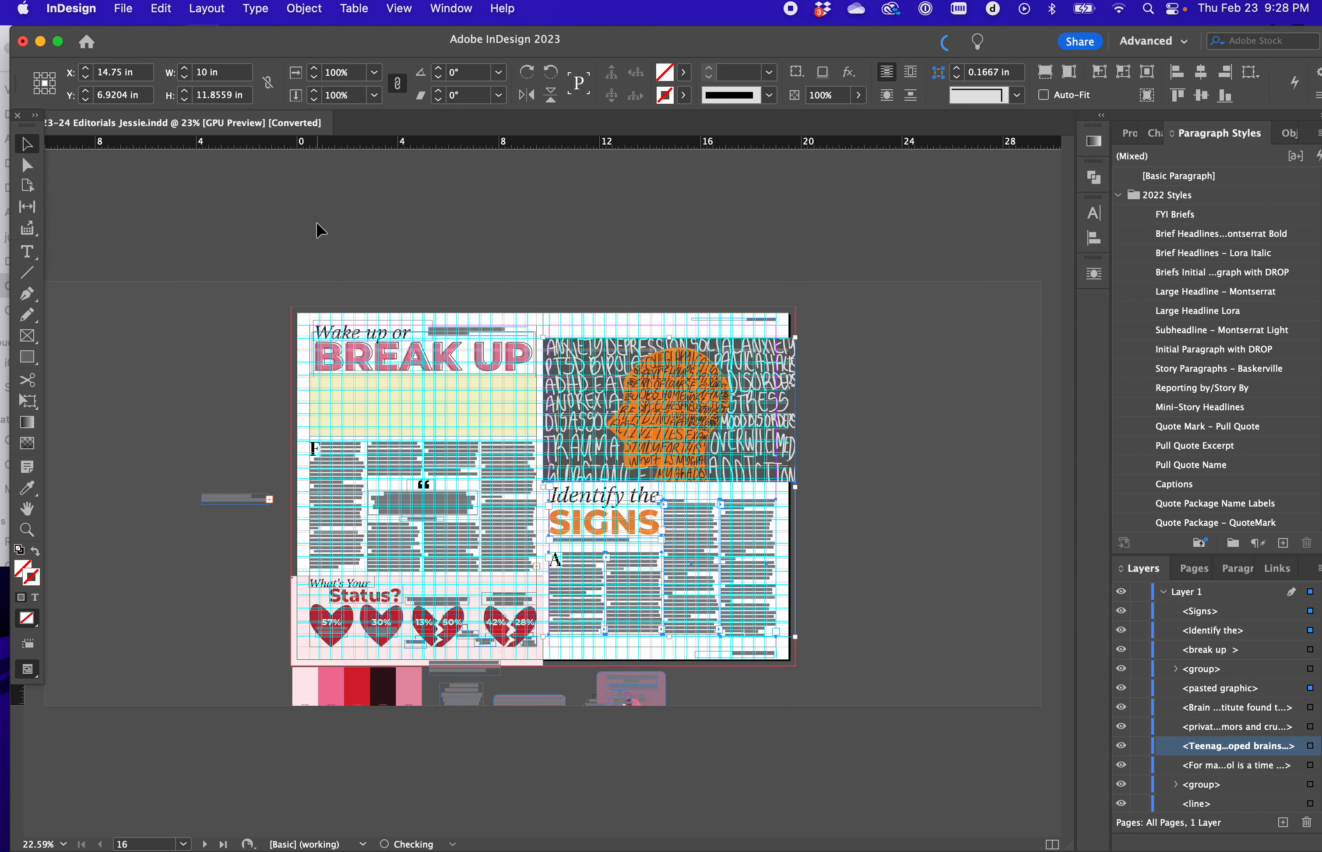
left_click(946, 351)
key("w")
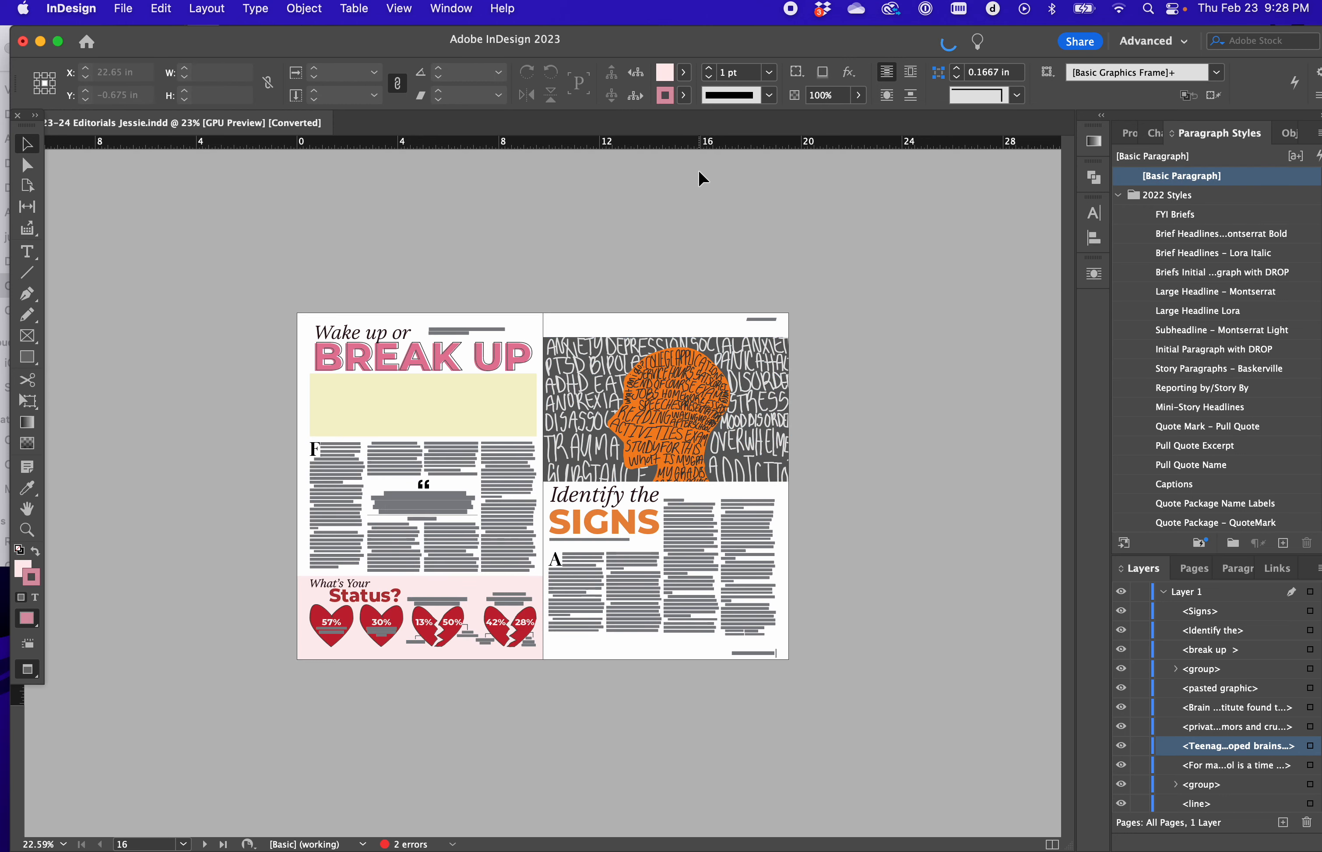
Paste a duplicate of the orange "SIGNS" headline frame over the original
scroll(696, 170, "up", 3)
scroll(859, 364, "right", 2)
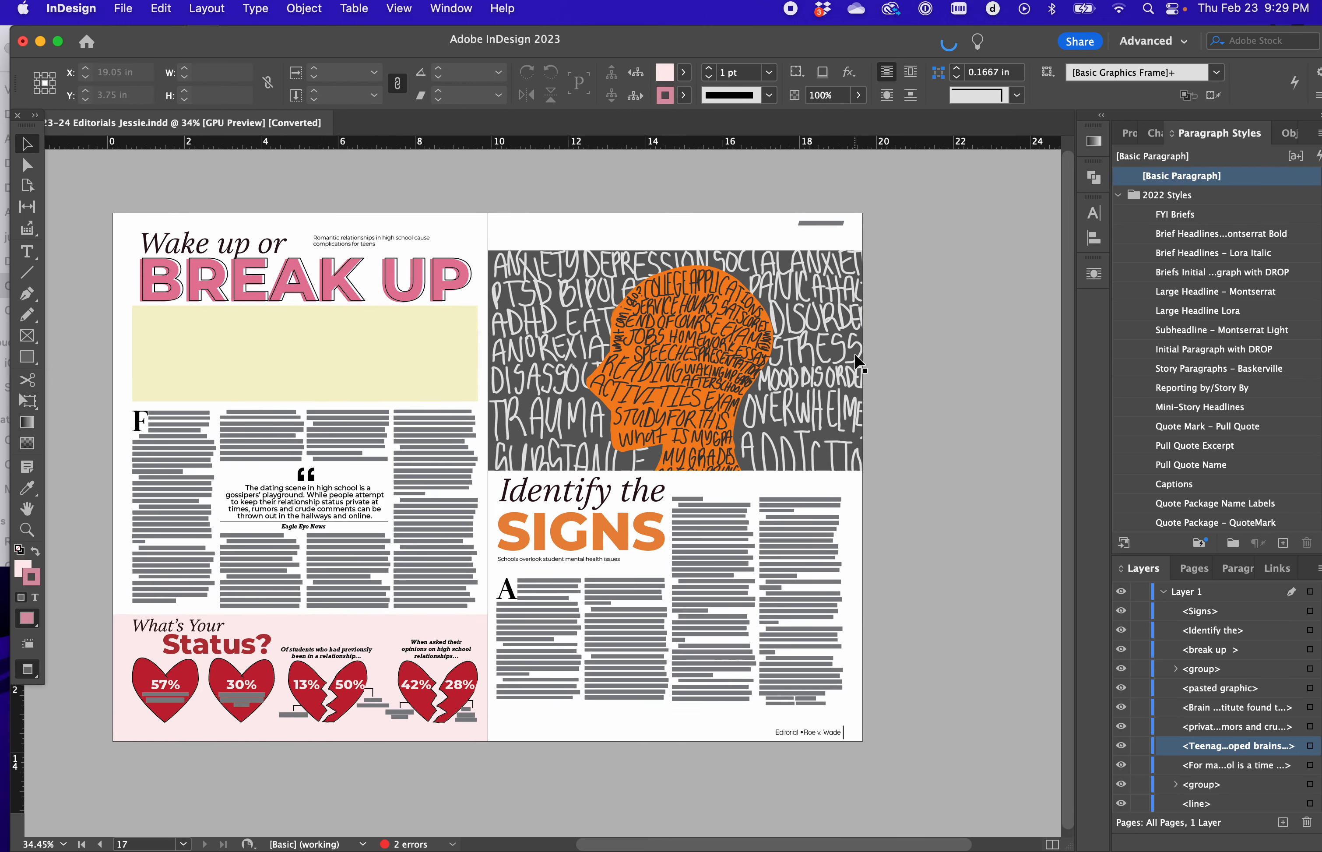
scroll(870, 338, "up", 1)
scroll(870, 338, "up", 3)
scroll(722, 416, "down", 3)
scroll(722, 417, "left", 2)
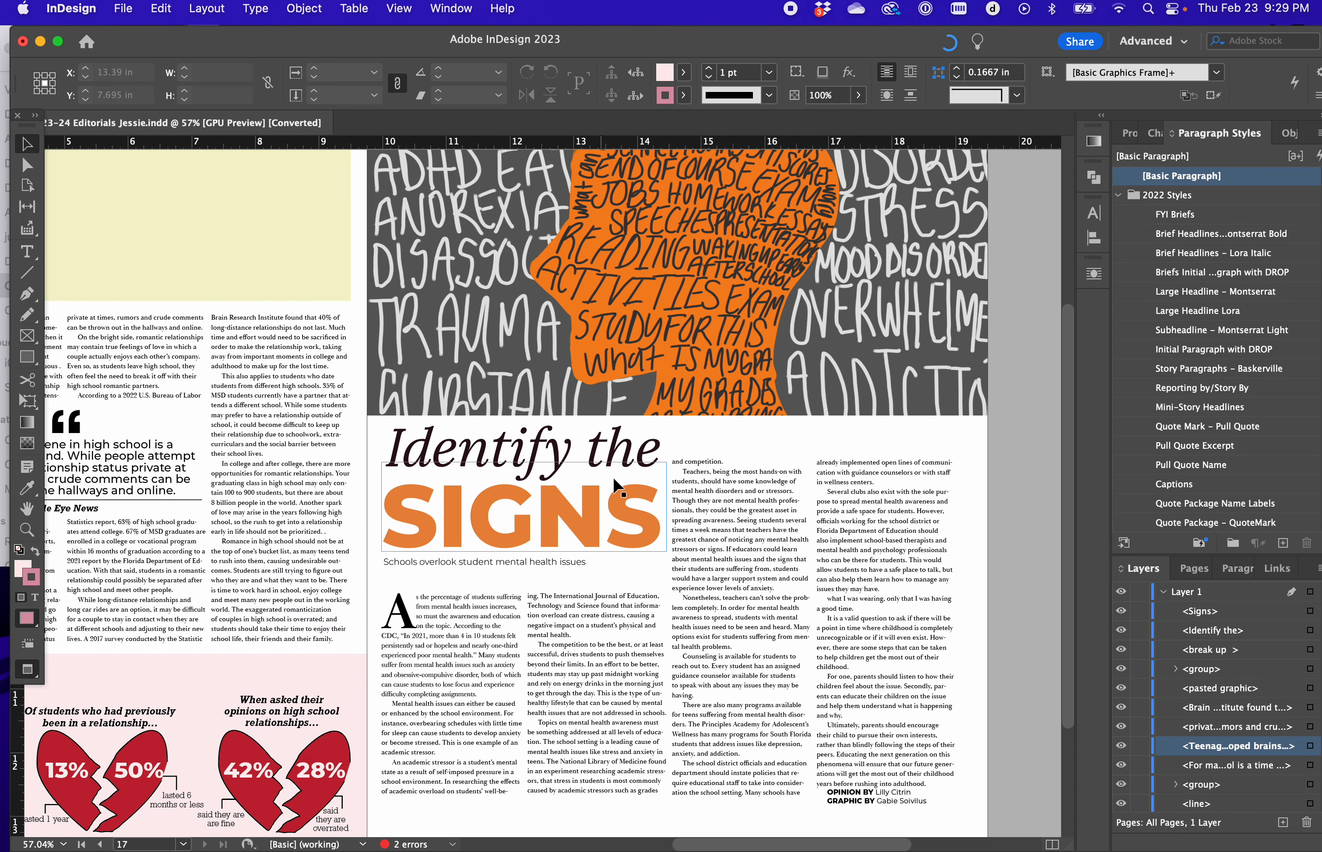
left_click(620, 491)
key("super+v")
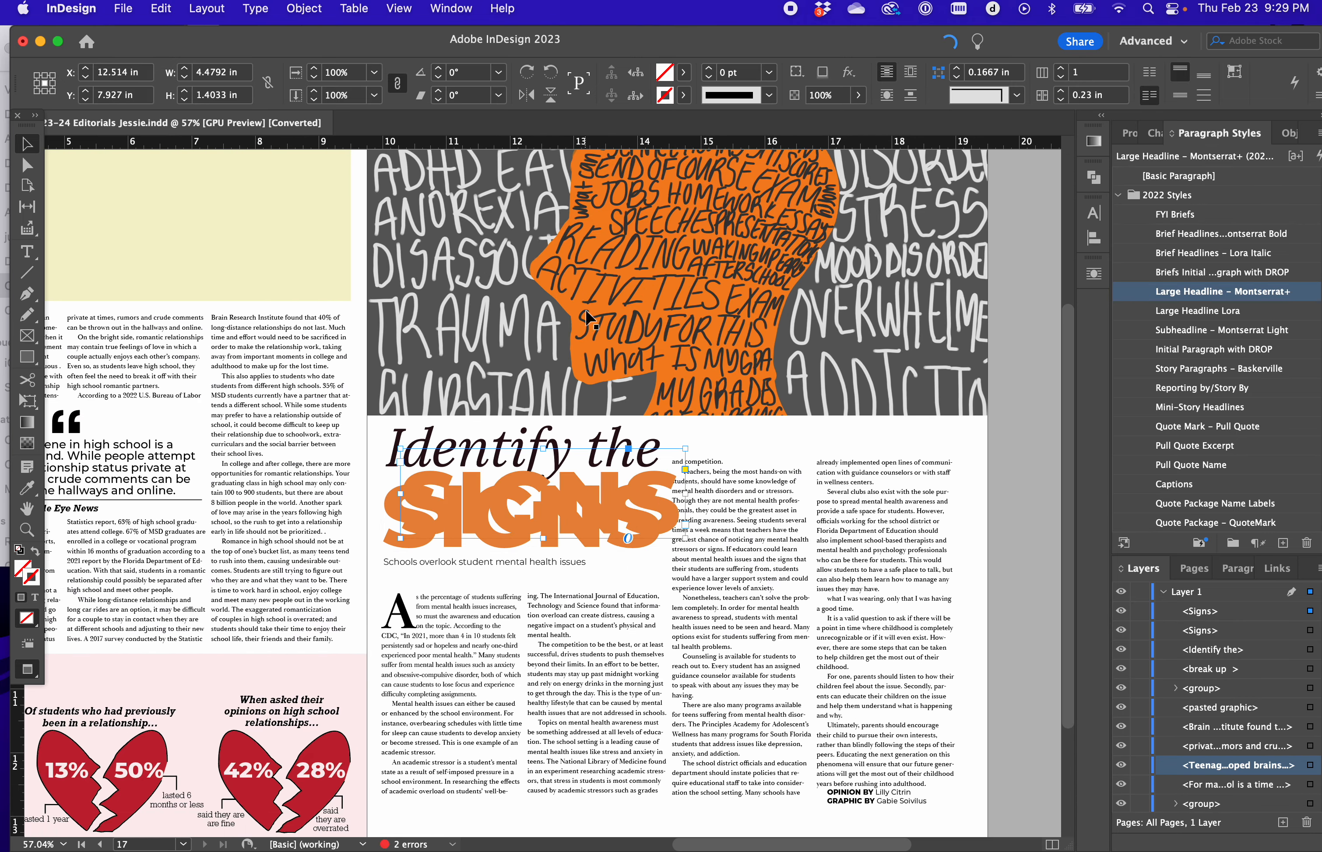
Give the duplicate "SIGNS" text no fill and a black stroke, and adjust the stroke weight
double_click(580, 482)
left_click_drag(665, 506, 318, 345)
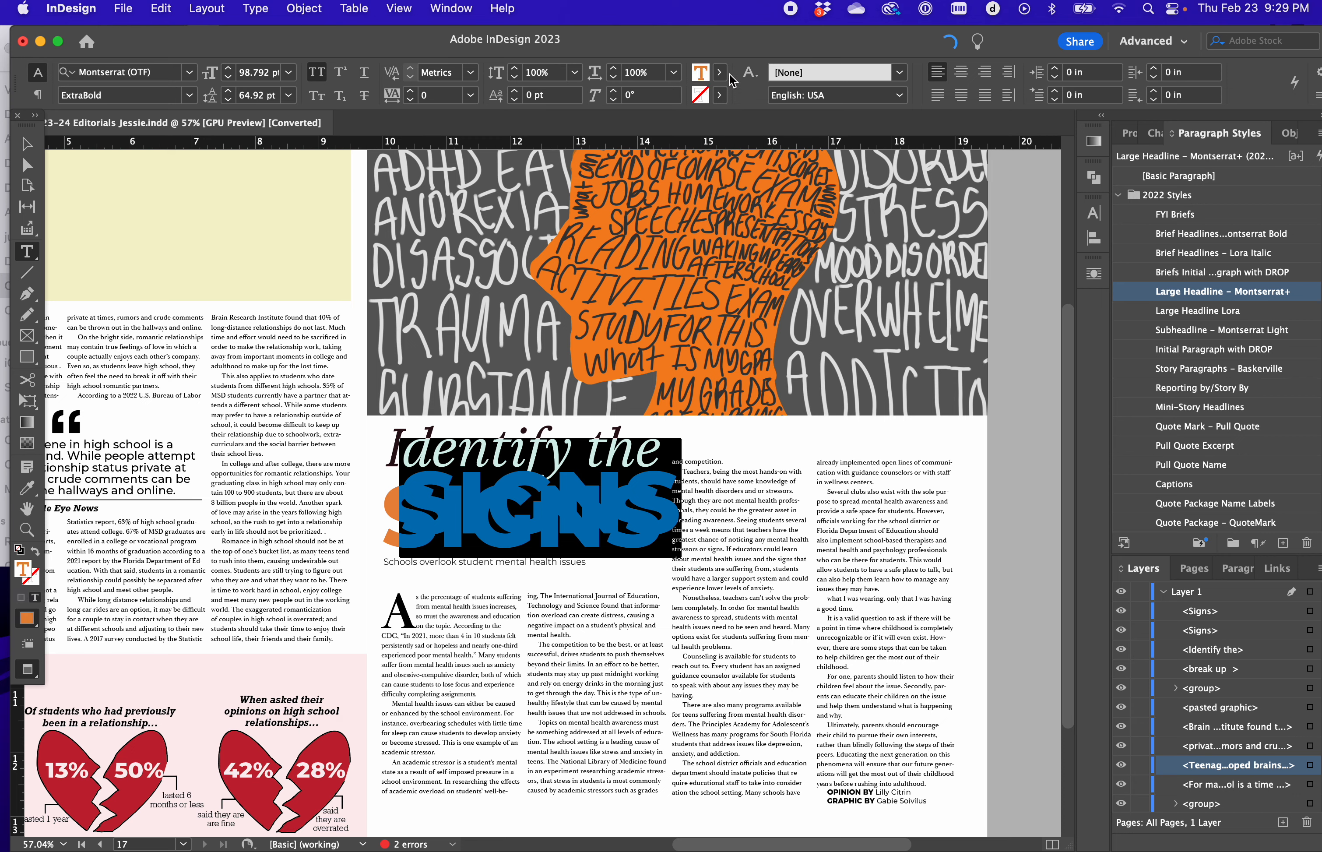
left_click(719, 72)
left_click(611, 164)
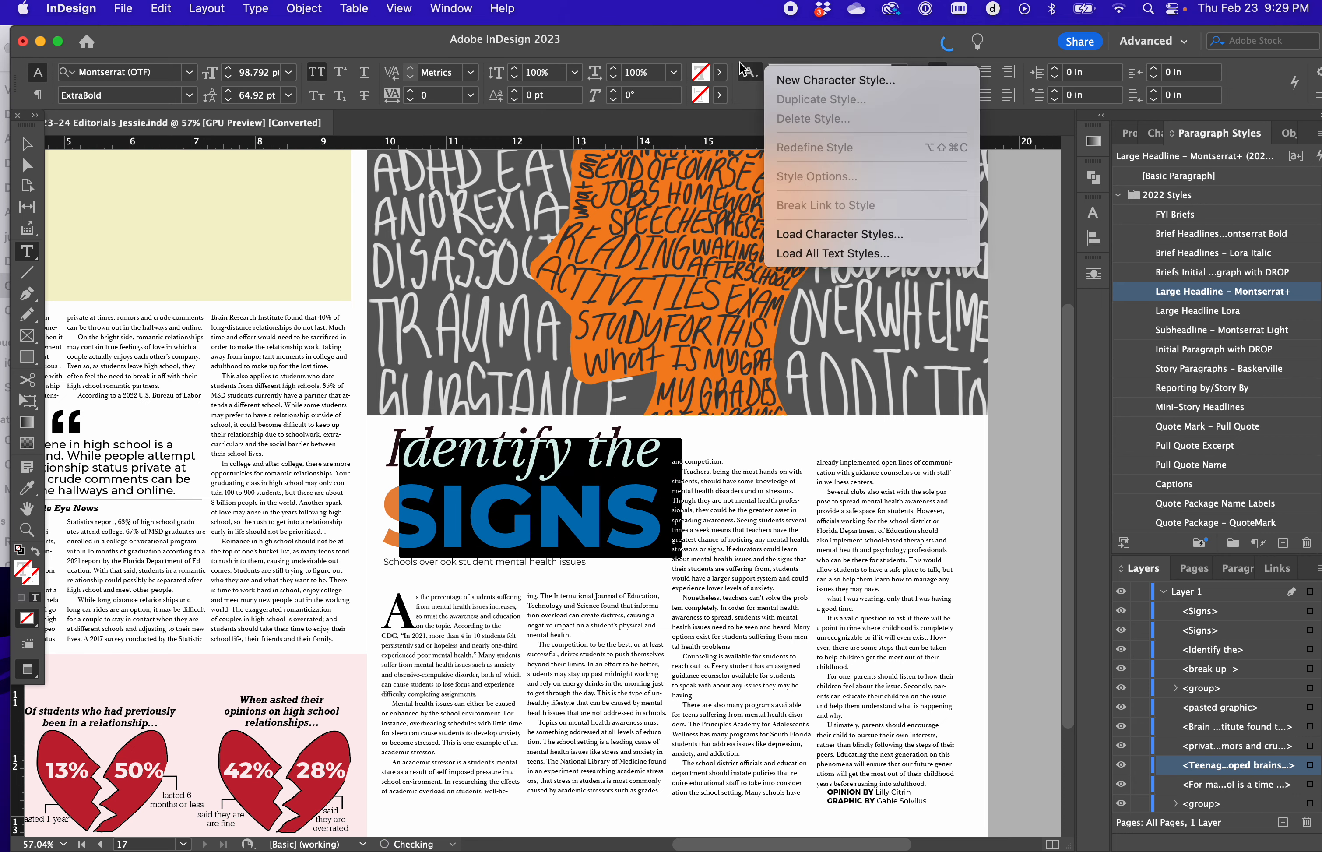
left_click(718, 95)
left_click(633, 243)
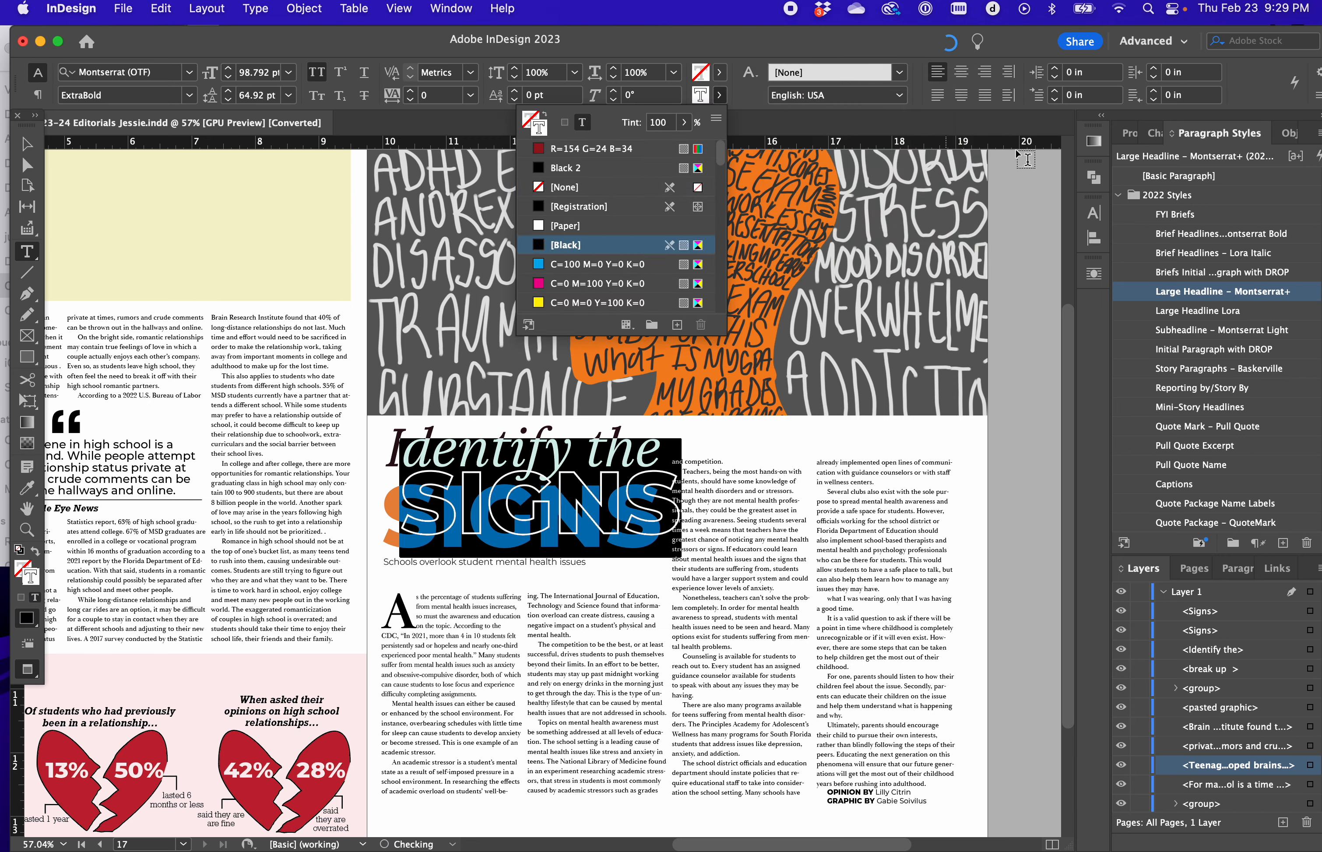
left_click(1128, 135)
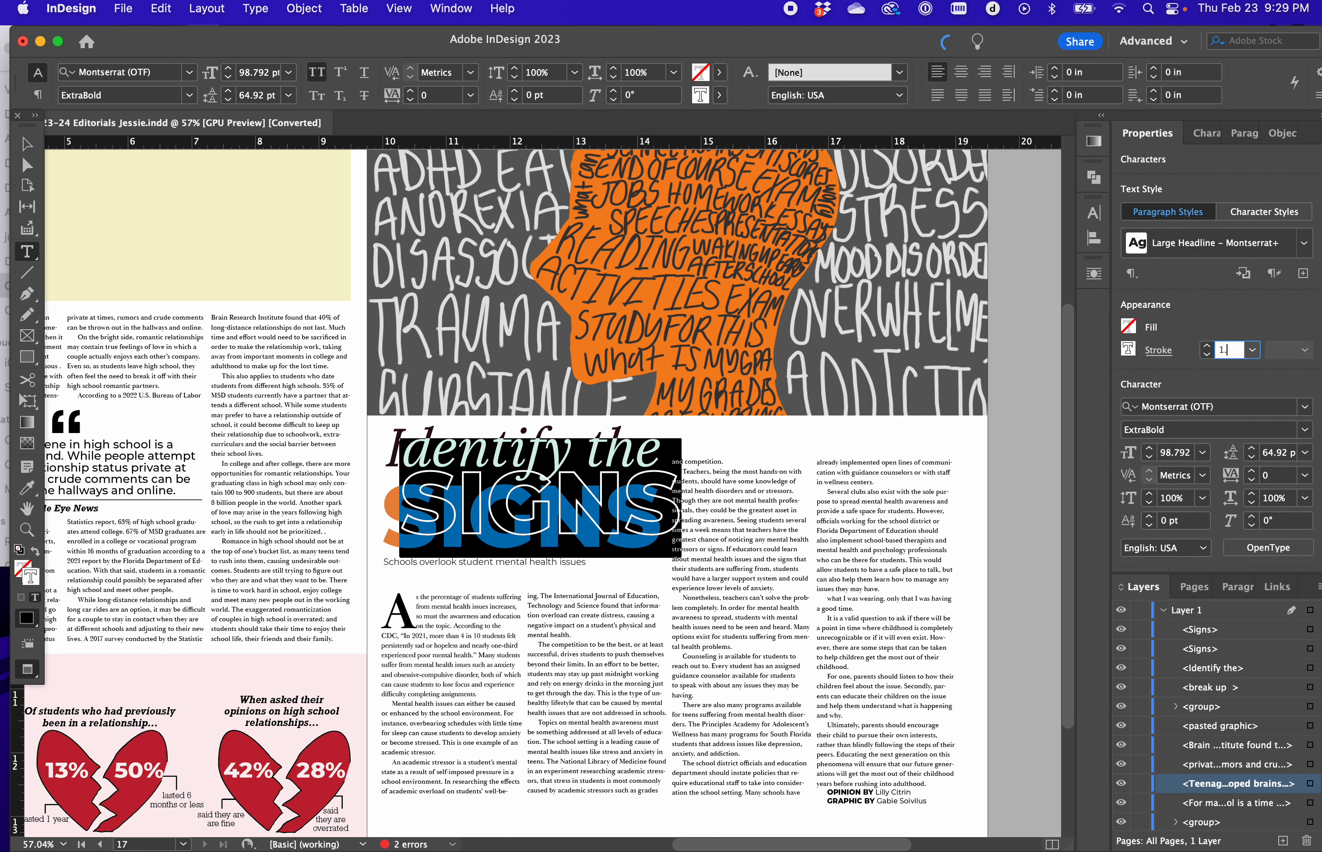
key("Return")
Move the outlined "SIGNS" left and down to about X 12.32 in, Y 8.09 in, slightly offset over the orange original
left_click(25, 148)
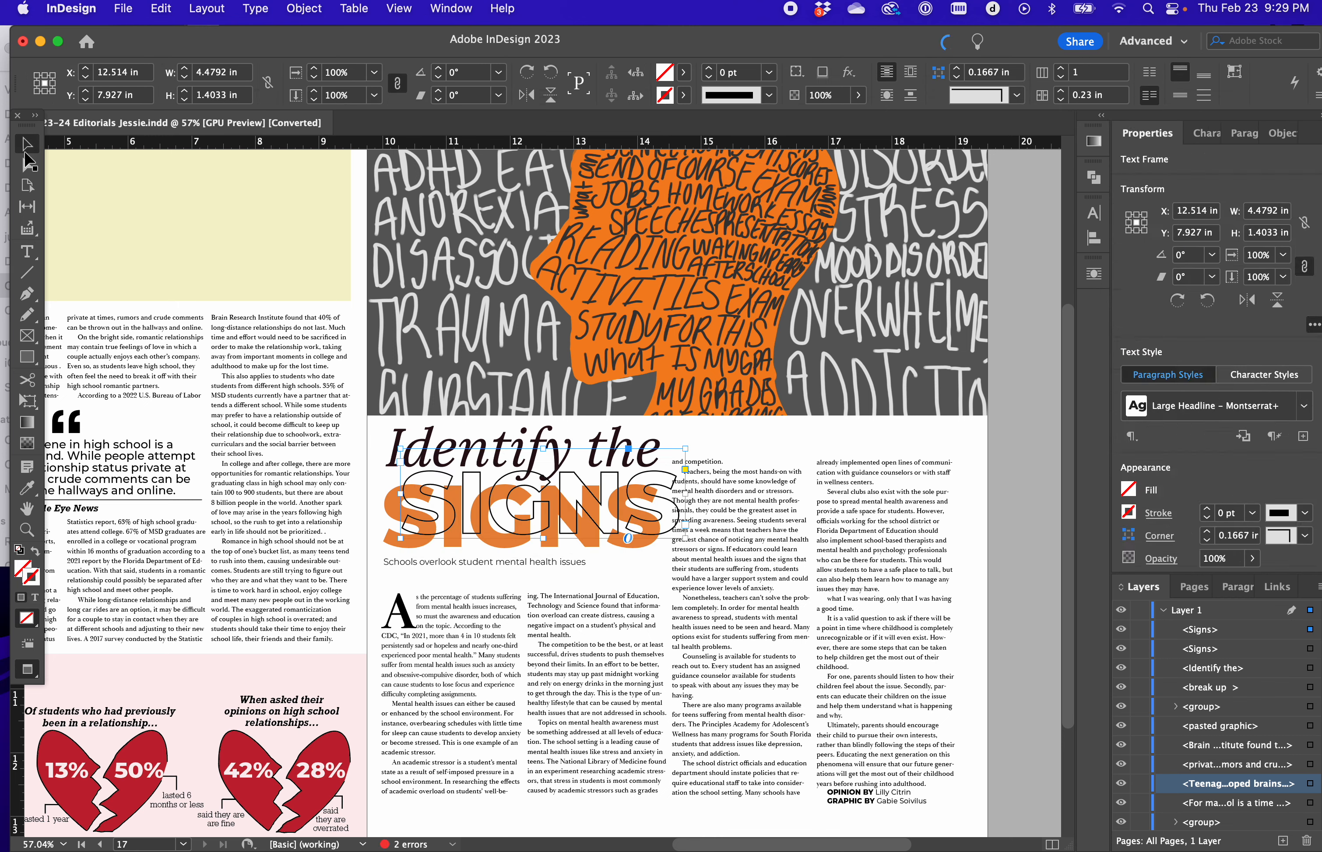
key("Down")
key("Down")
key("Left")
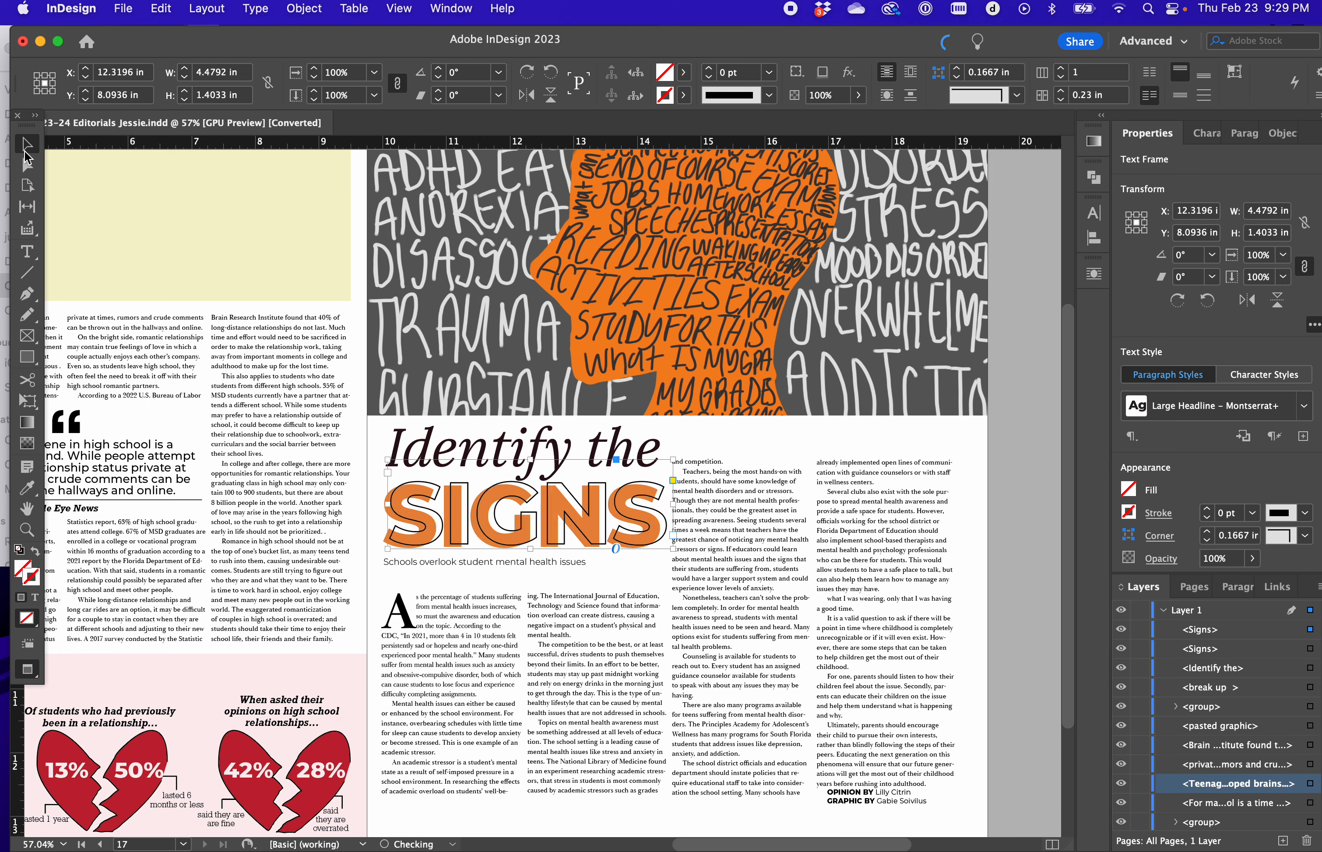
Nudge the outlined "SIGNS" left to X 12.2918 in, and raise the tops of the first two article columns toward the subheadline, making them 3.5278 in high
key("Left")
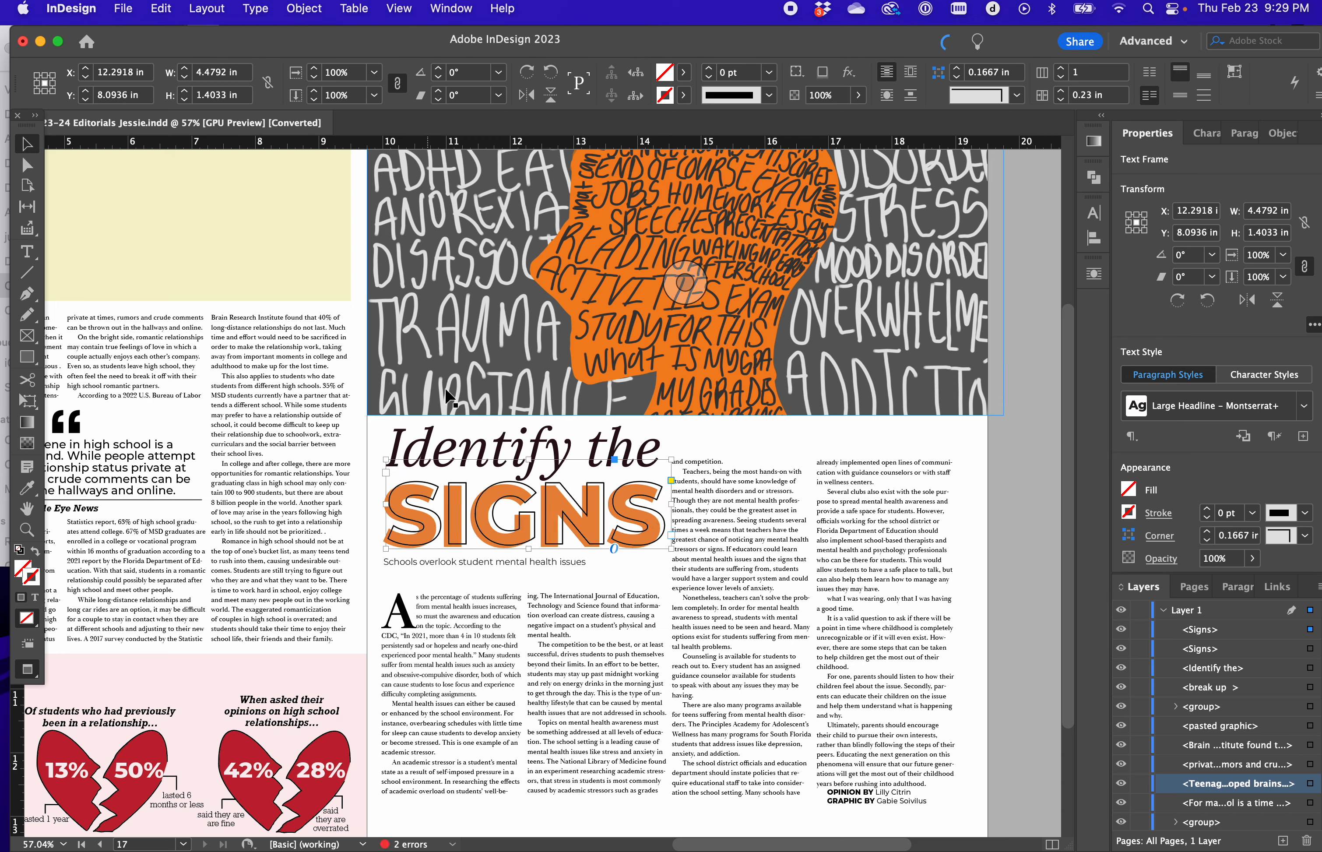
left_click(510, 629)
left_click(566, 621)
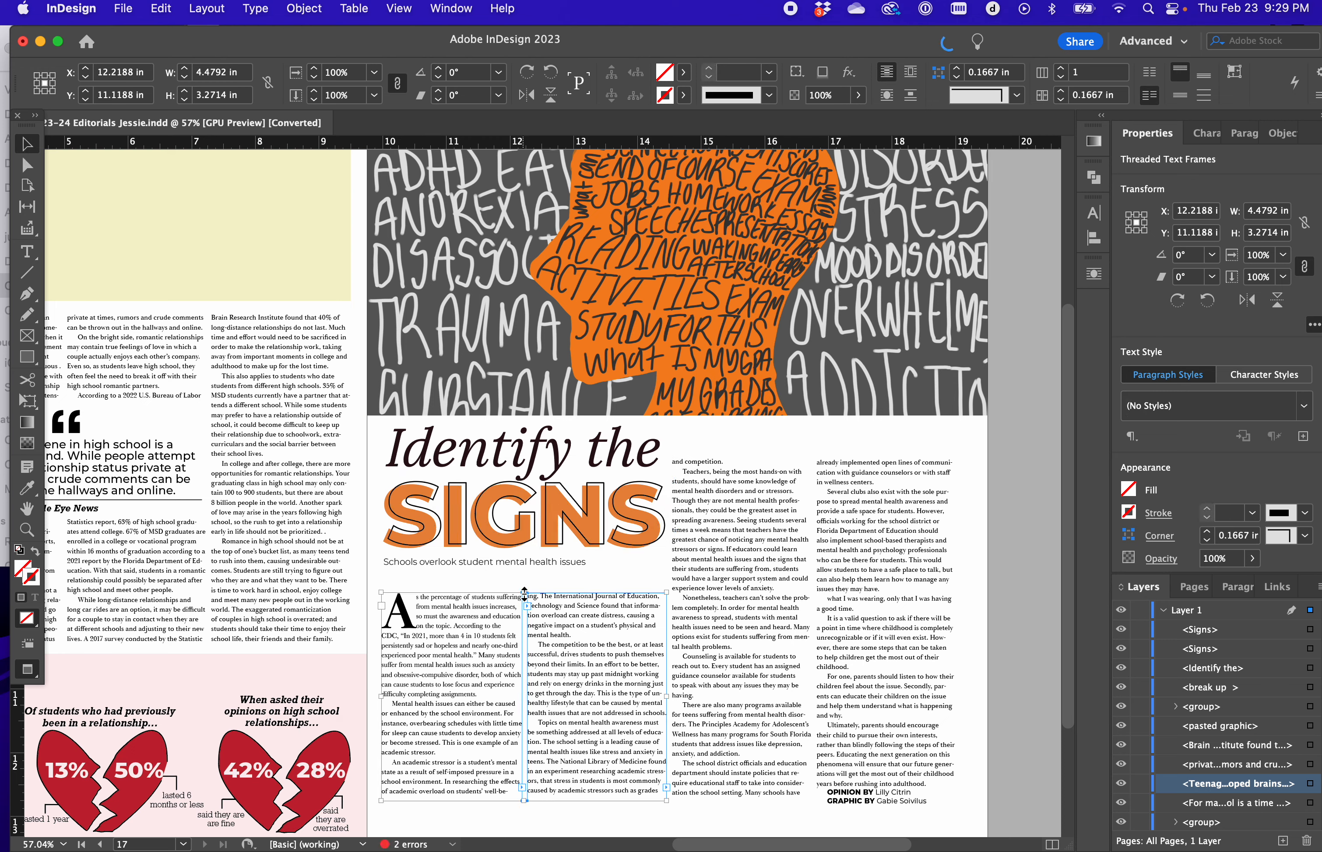
key("w")
scroll(524, 594, "up", 5)
left_click_drag(524, 594, 526, 552)
scroll(525, 552, "down", 6)
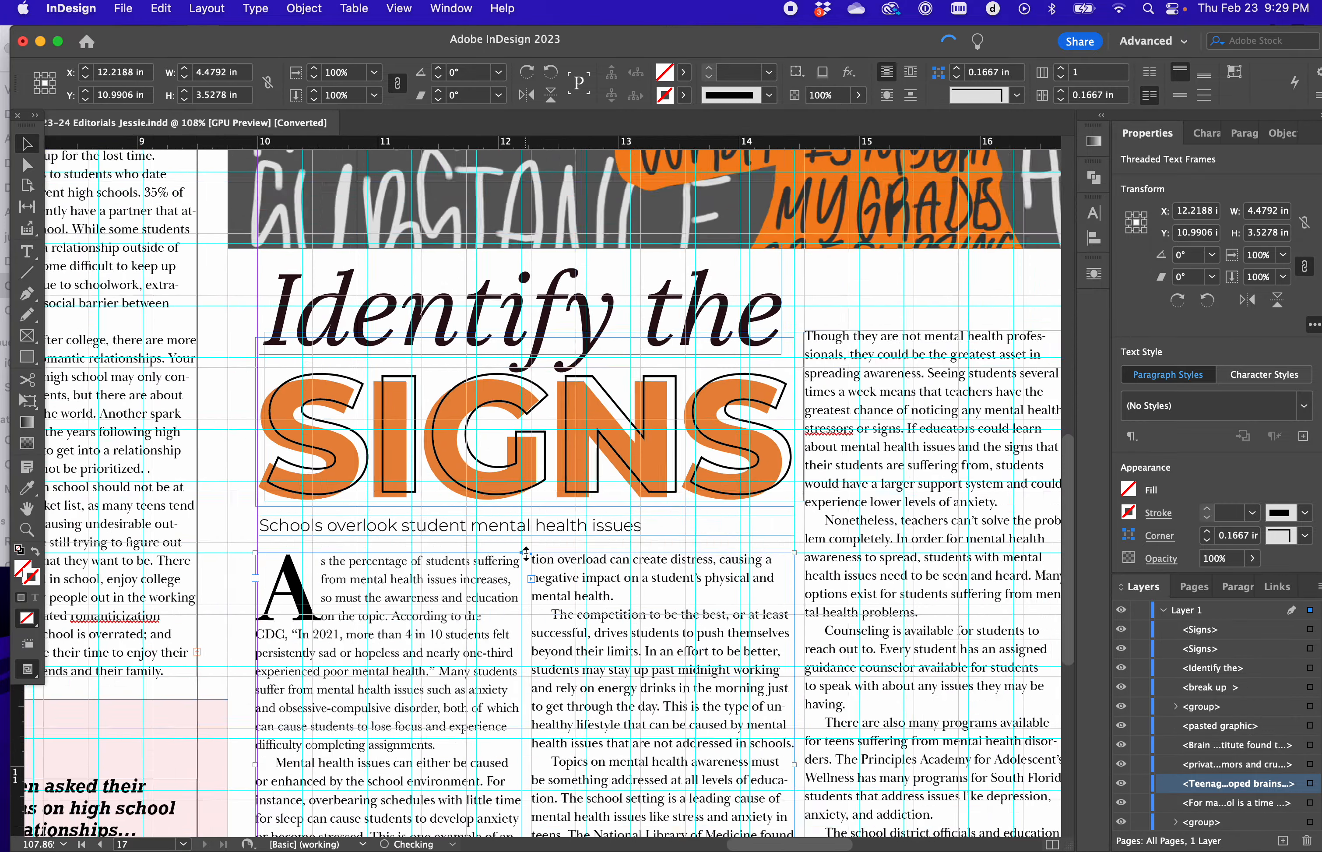
Select all four article columns and raise their bottom edges together, bringing the selection's overall height to 5.3539 in
left_click(844, 558)
scroll(843, 556, "up", 3)
left_click_drag(775, 577, 190, 652)
key("super+z")
left_click(118, 673, "shift")
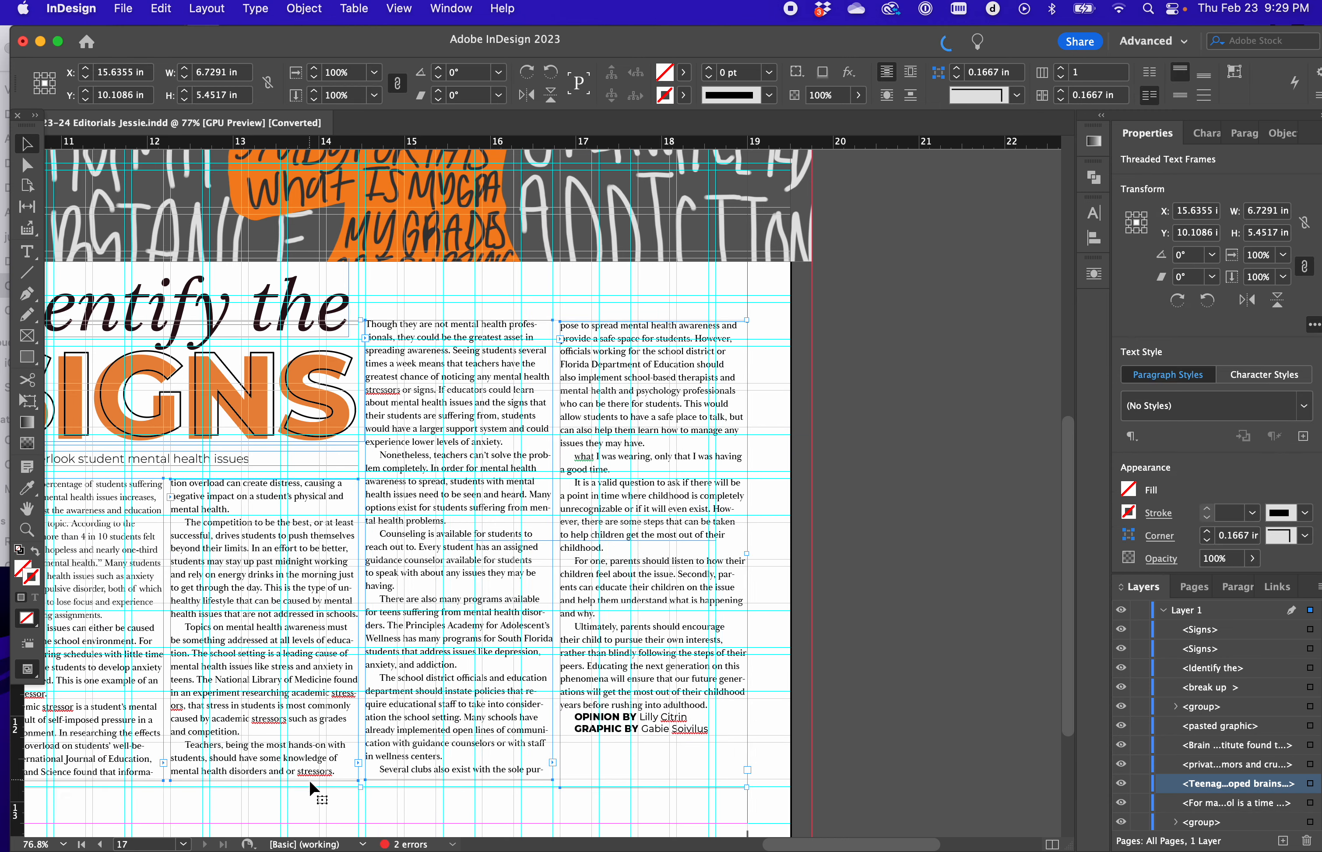
left_click_drag(362, 788, 363, 778)
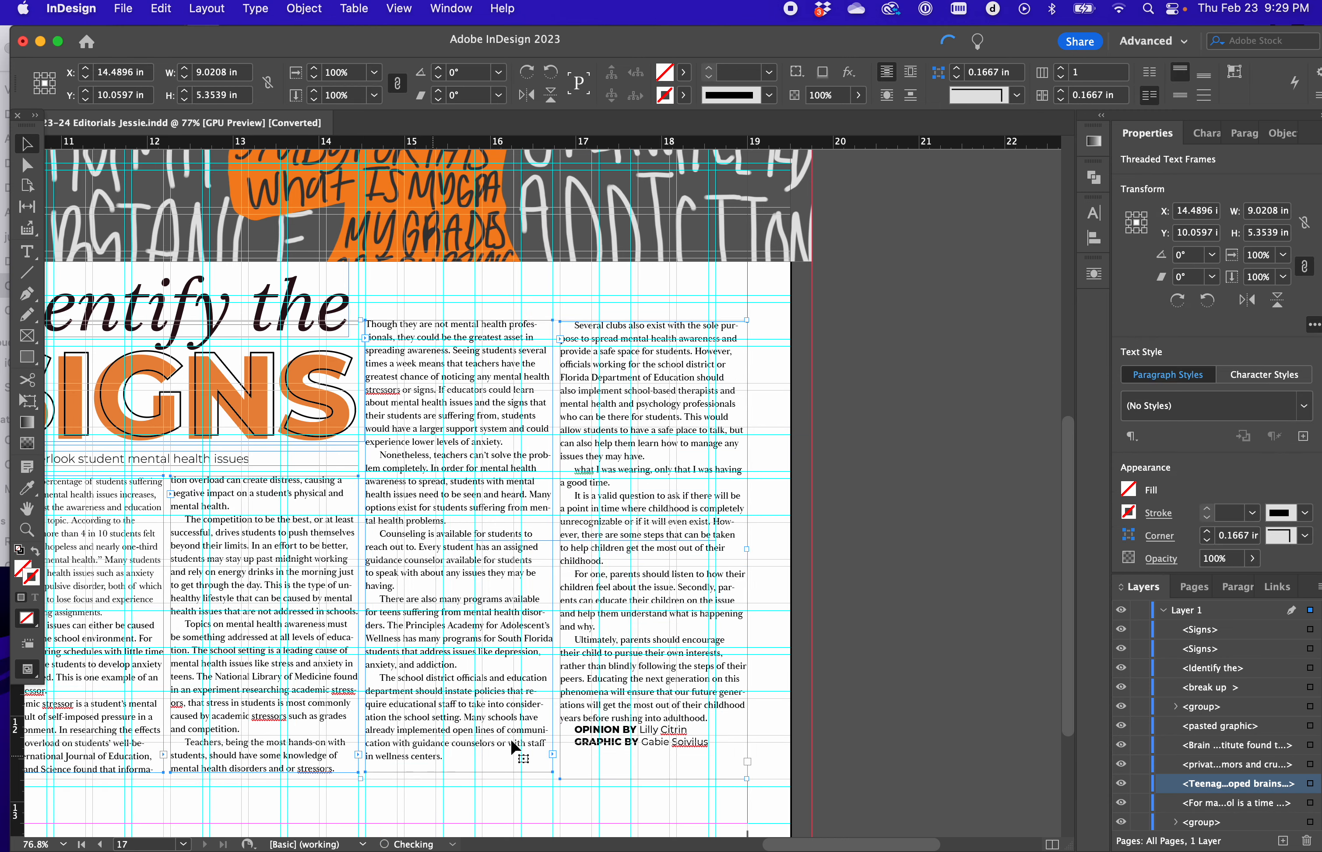
Preview the whole spread without guides and examine the mental health page's headline and column layout
left_click(808, 688)
scroll(808, 688, "down", 2)
key("super+alt+0")
key("super+s")
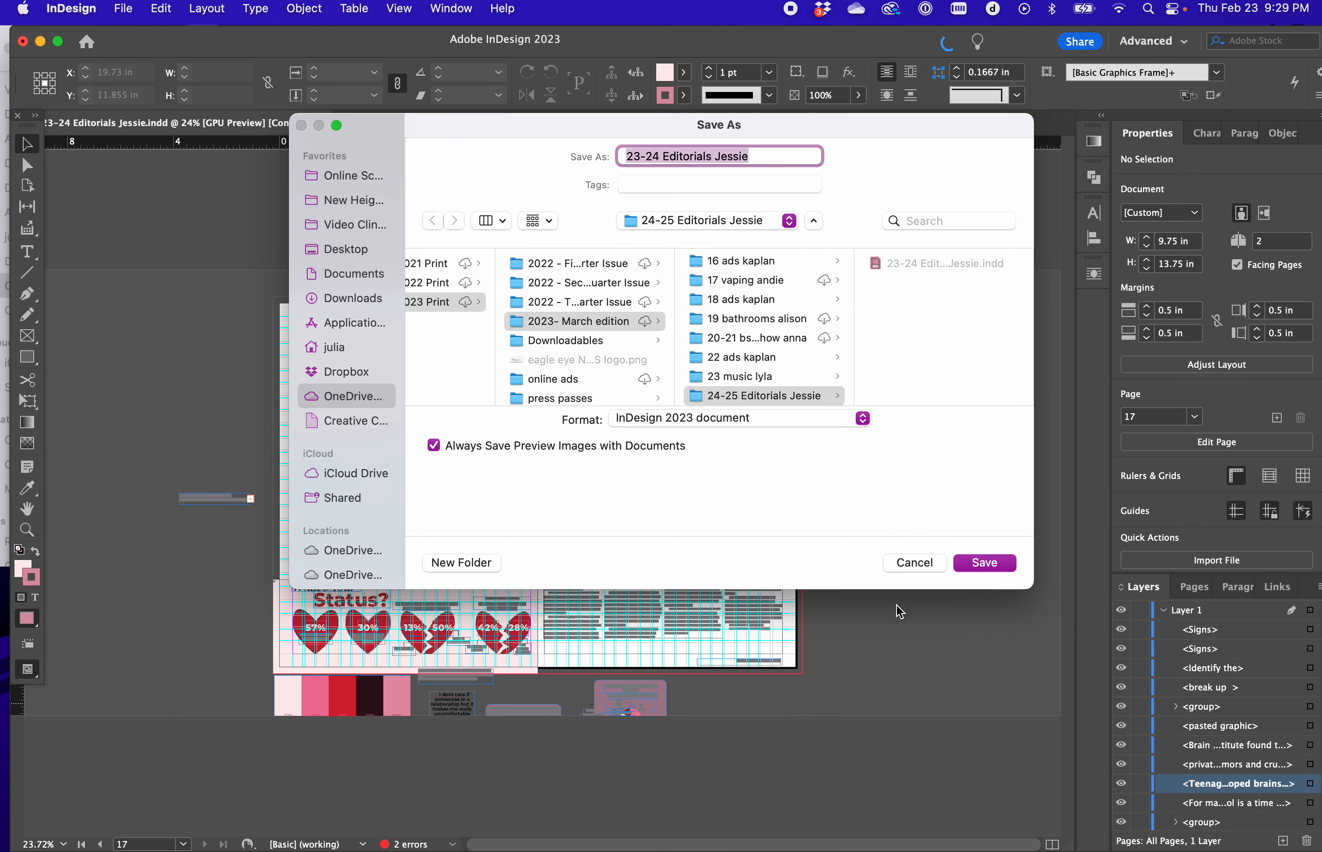
left_click(917, 566)
key("w")
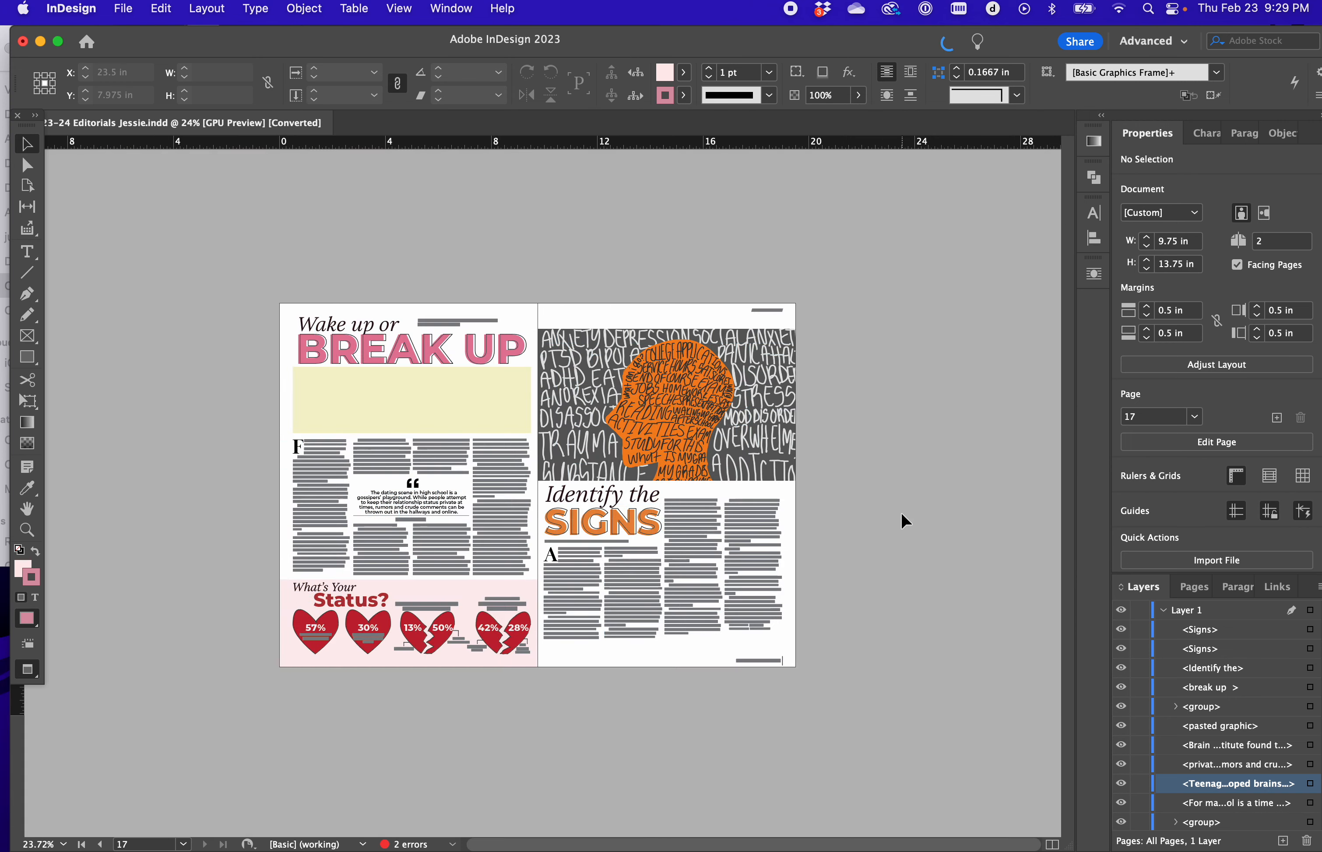
key("super+alt+0")
scroll(878, 506, "up", 3)
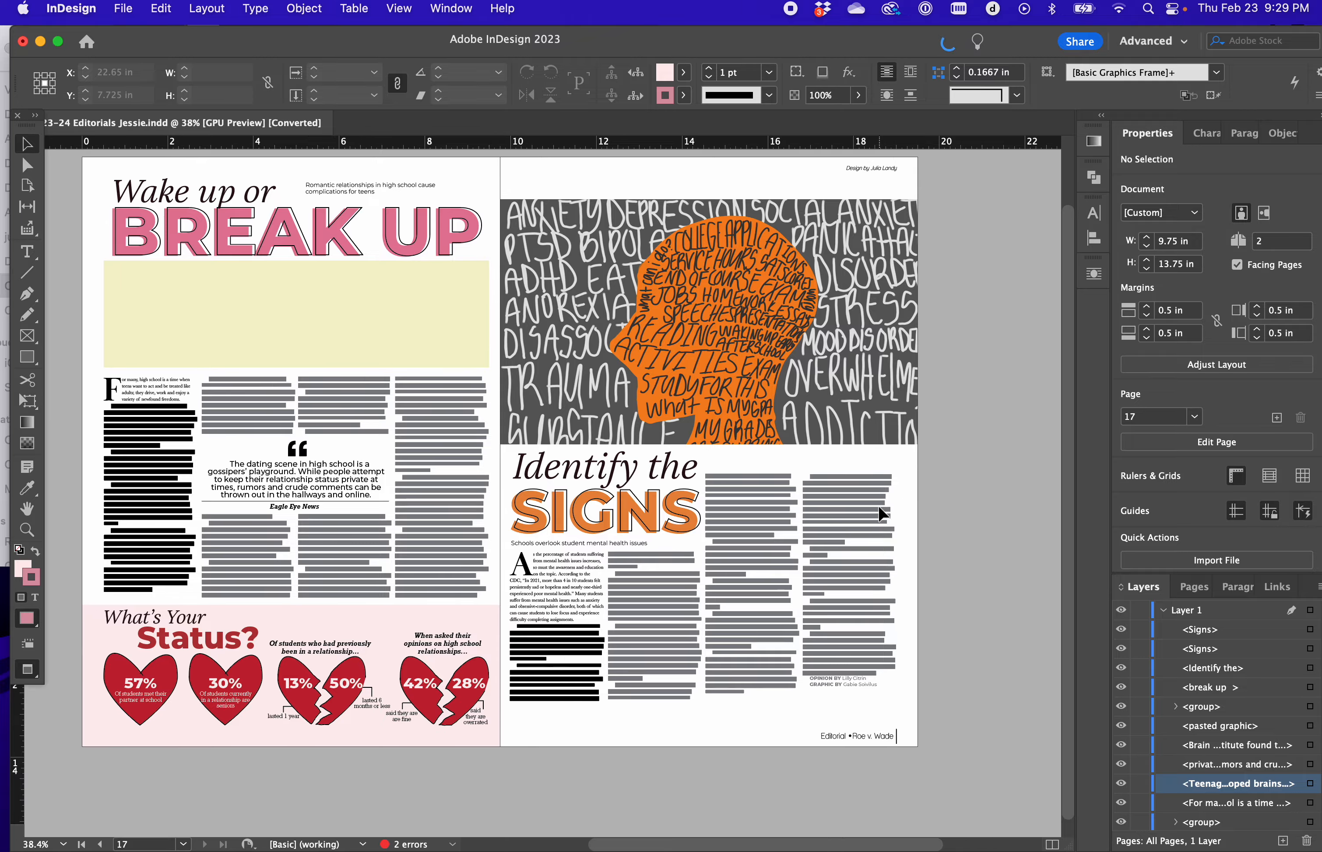
scroll(685, 607, "up", 3)
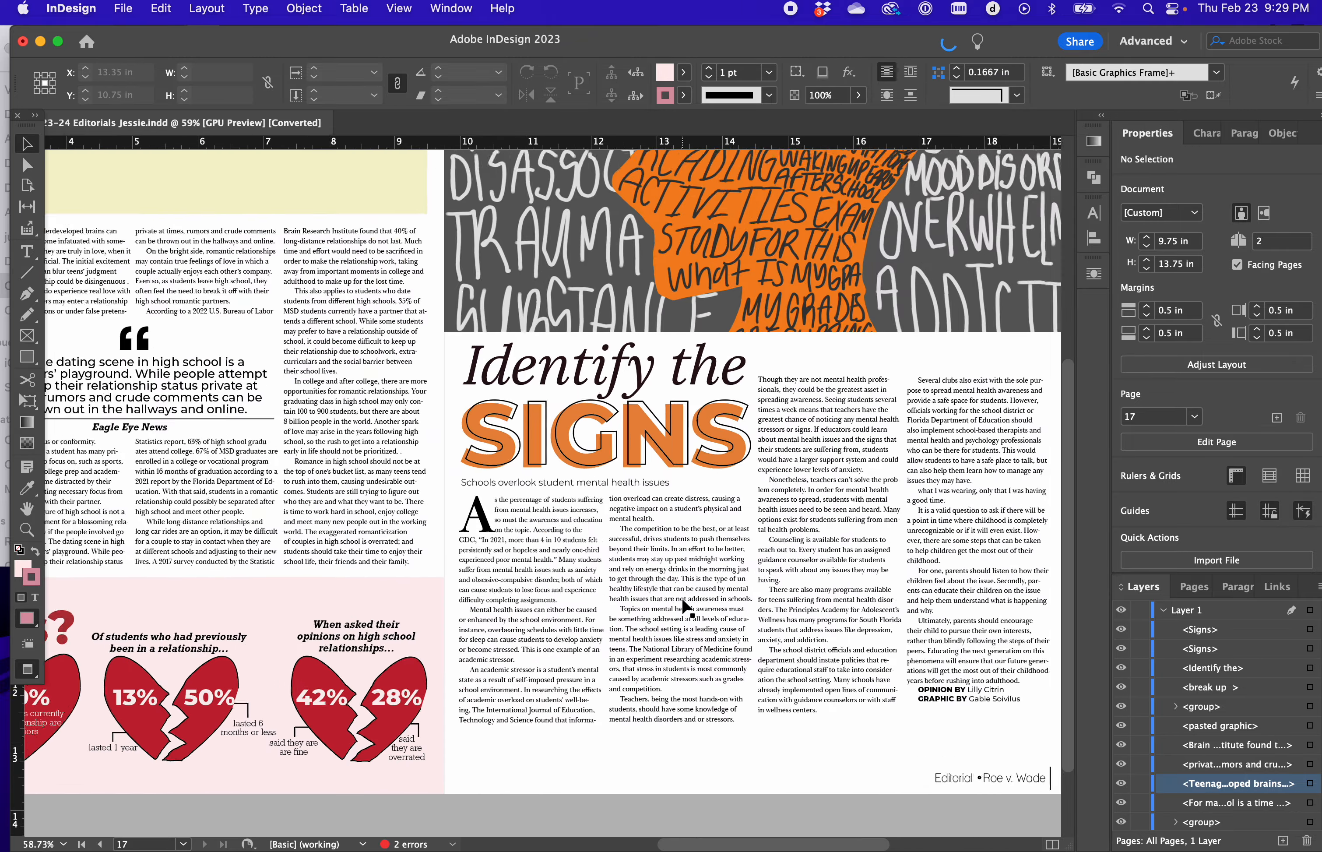
scroll(684, 607, "down", 4)
scroll(684, 608, "up", 1)
scroll(684, 608, "up", 3)
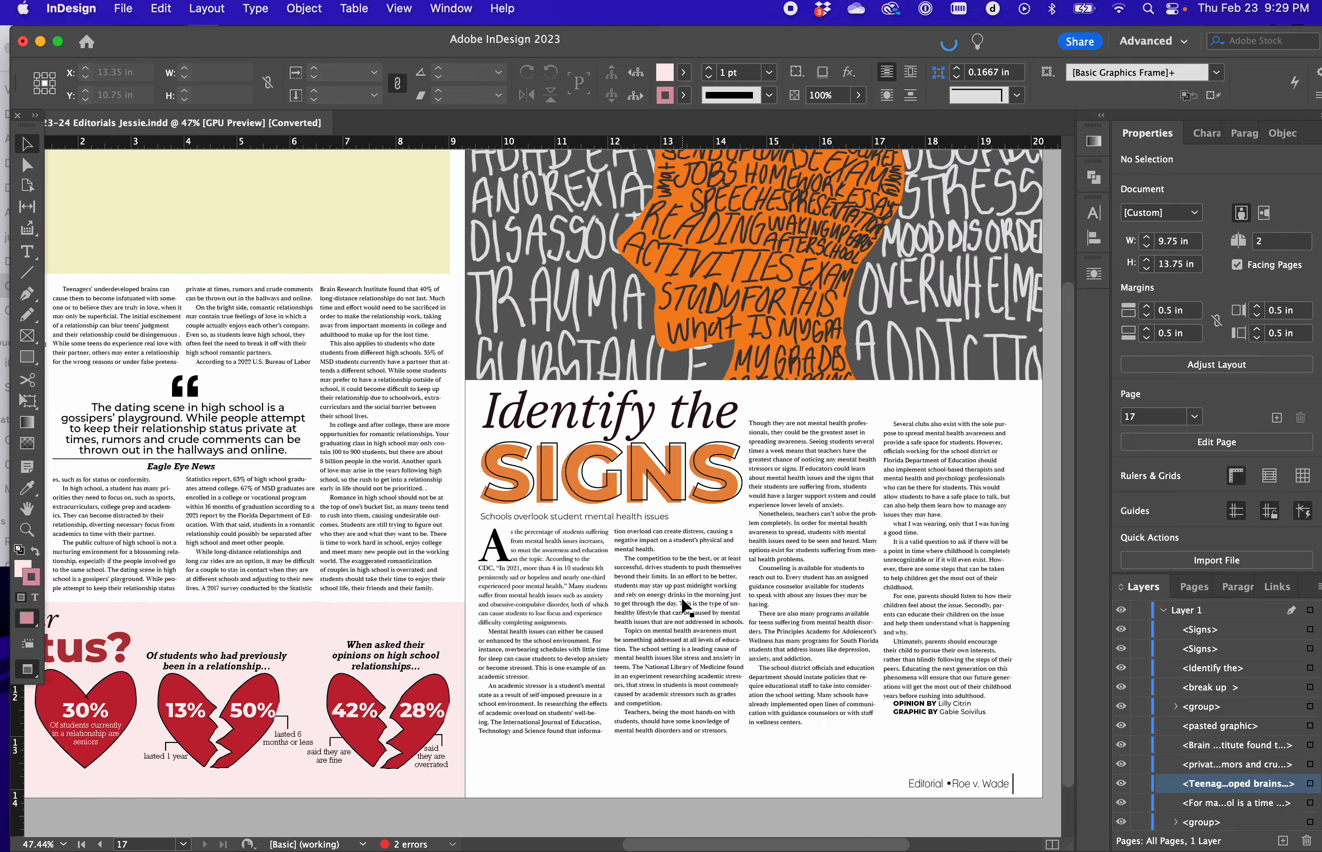
scroll(684, 608, "down", 3)
scroll(684, 607, "up", 3)
scroll(684, 607, "down", 2)
scroll(644, 606, "up", 2)
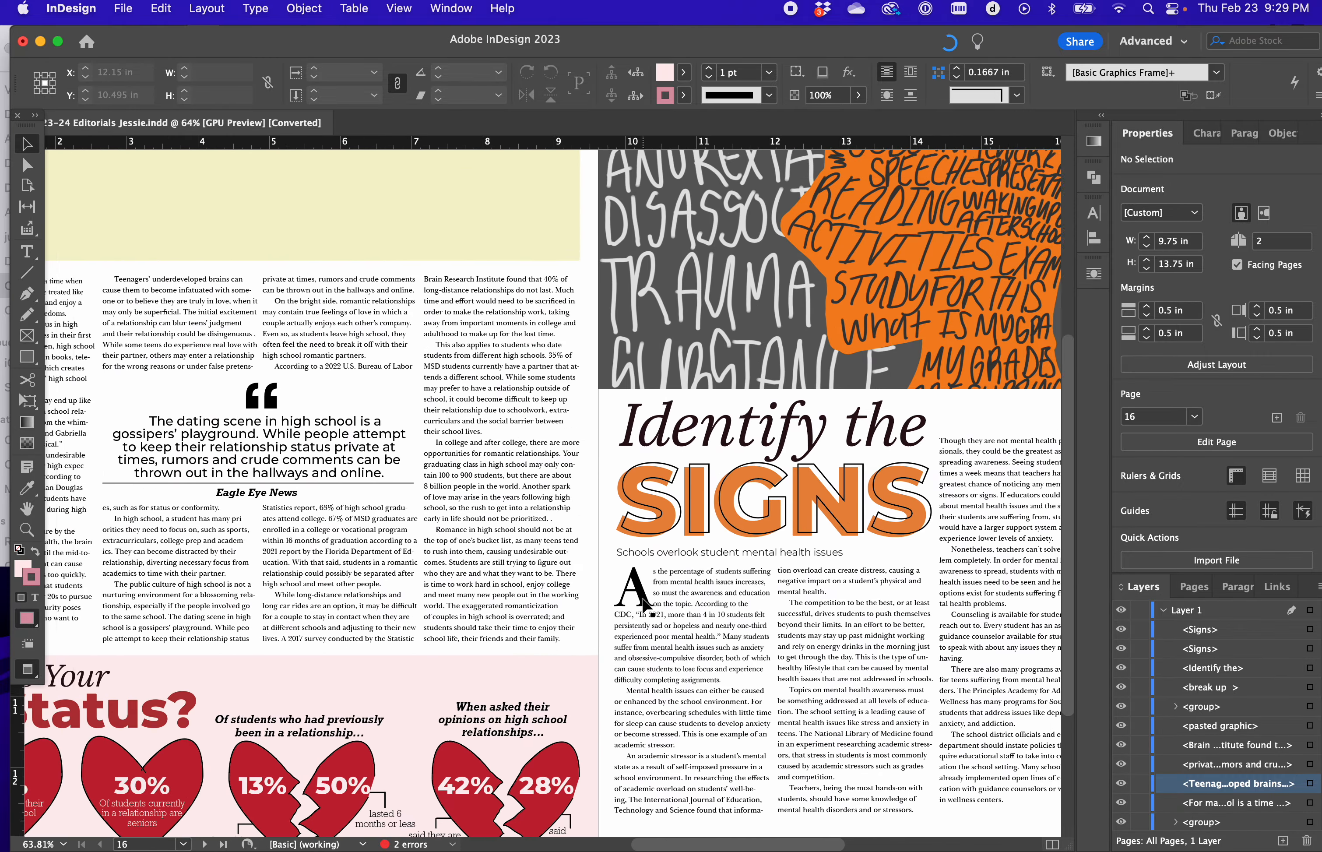
scroll(645, 606, "left", 5)
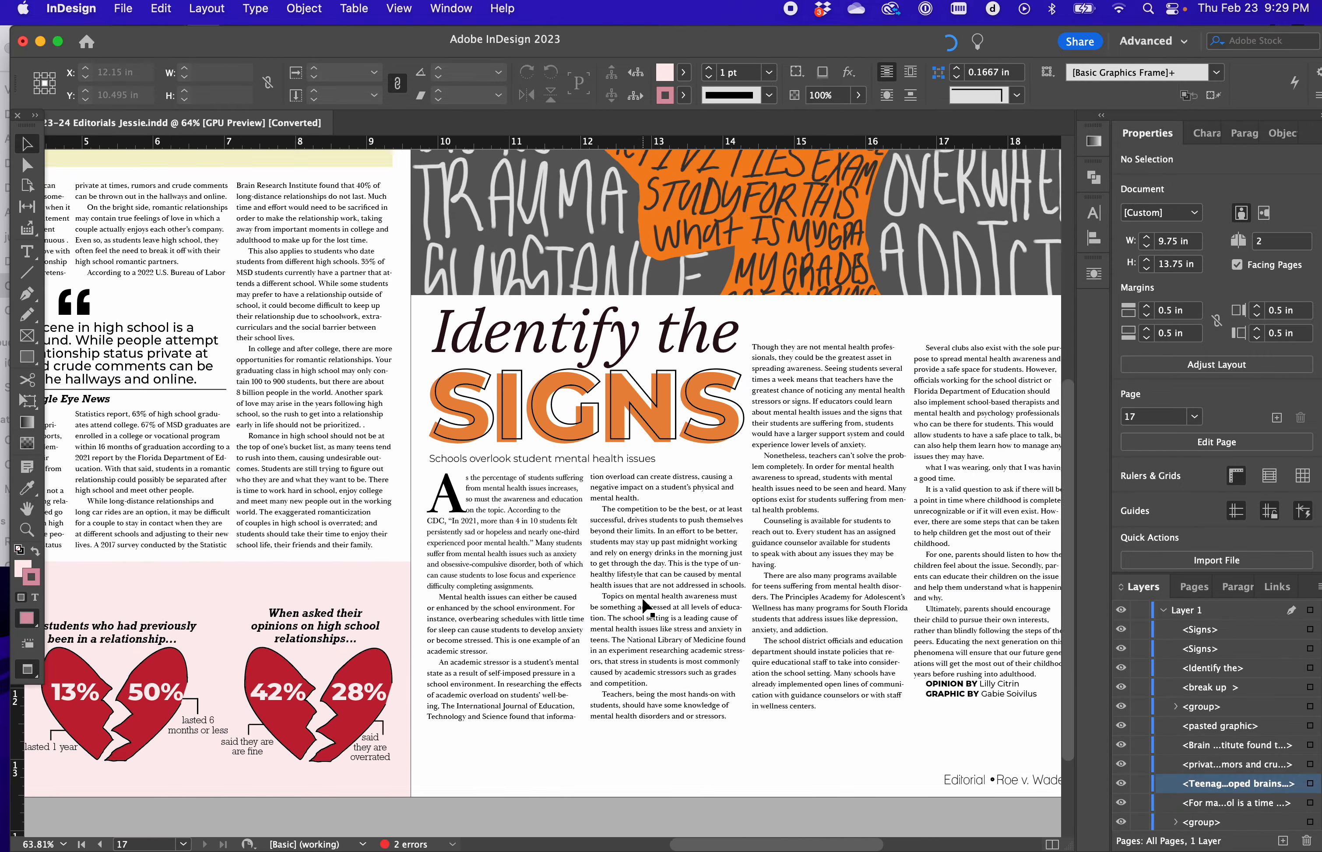
Paste a copy of the break-up page's pull quote and place it across the third and fourth columns of the mental health article
scroll(97, 416, "up", 3)
key("super+v")
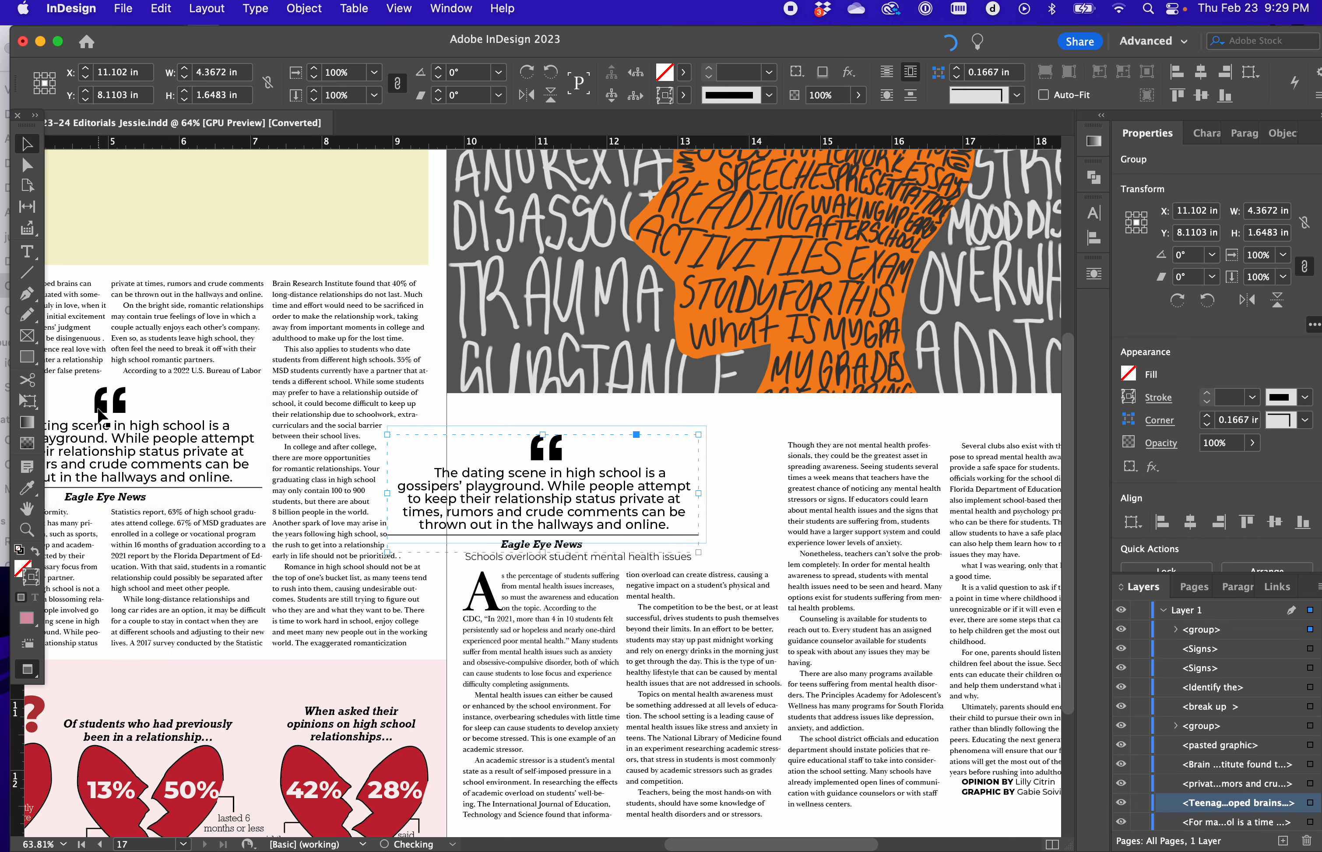
left_click_drag(675, 530, 472, 587)
key("w")
scroll(911, 583, "down", 5)
Try to move the article columns and pull quote down together to Y 10.3639 in, and undo the move
left_click(886, 619)
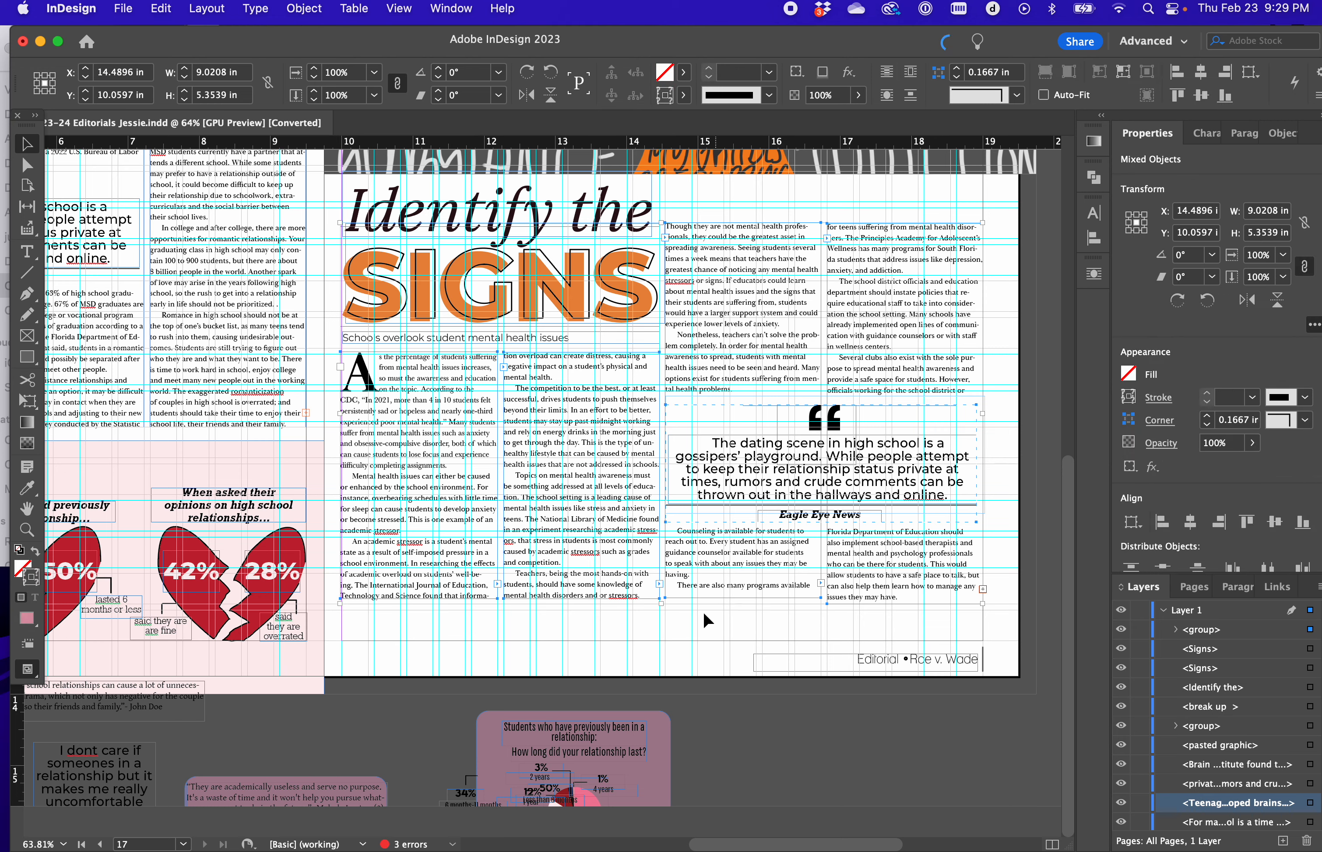
left_click_drag(666, 615, 666, 629)
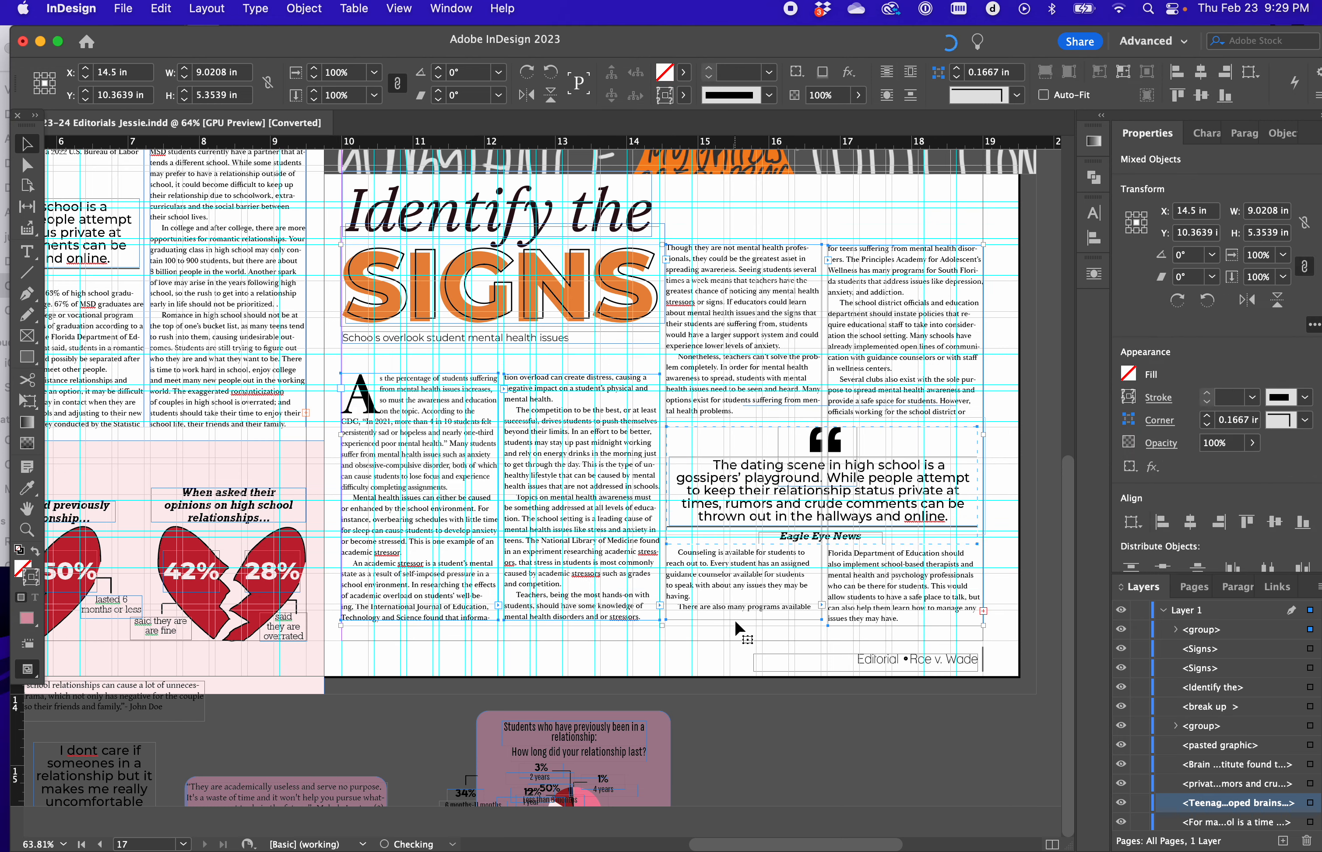
key("super+z")
Fine-tune the bottom edges of the third and second article columns, making the second column 3.5205 in high
left_click(883, 593)
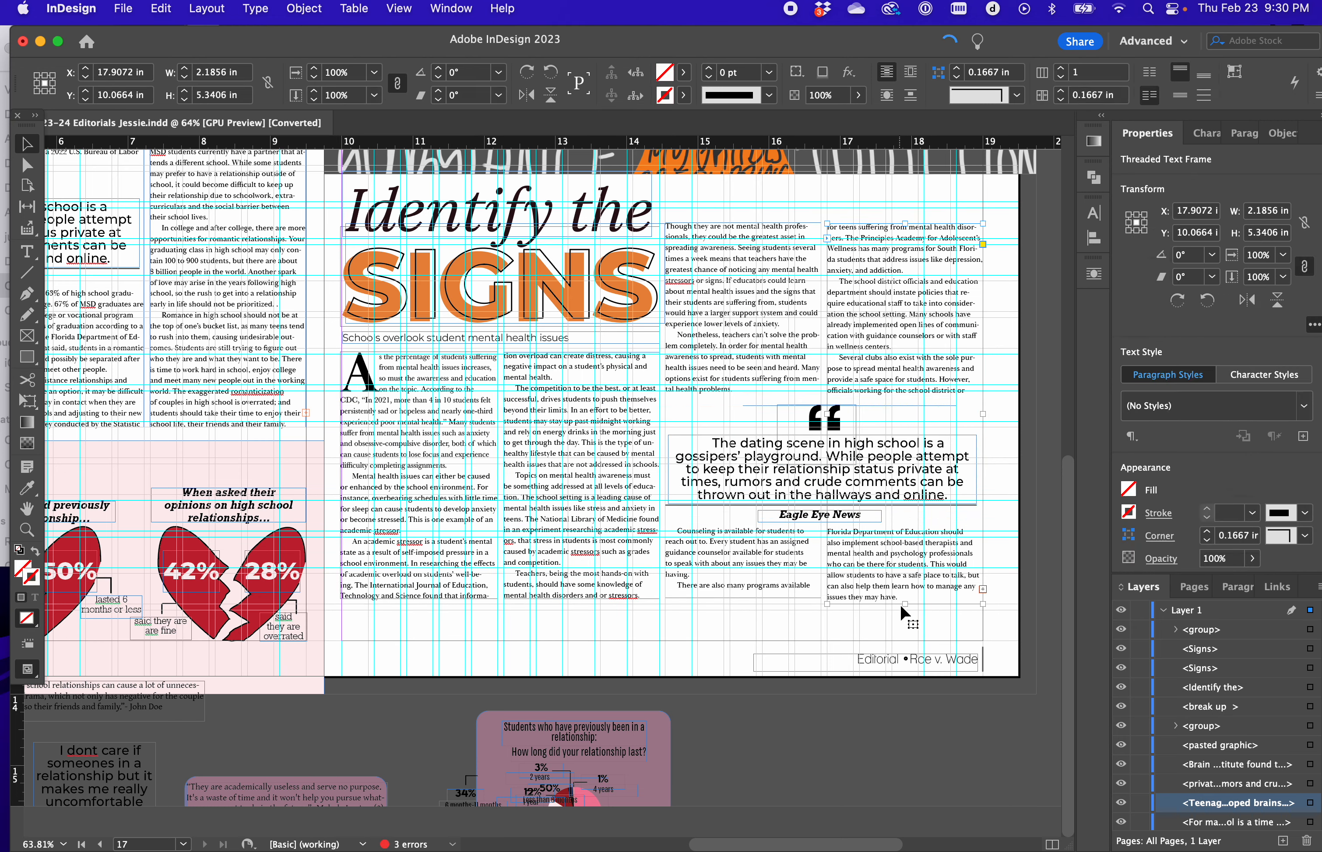
left_click(762, 593)
left_click_drag(743, 595, 743, 600)
scroll(743, 600, "up", 5)
left_click(266, 581)
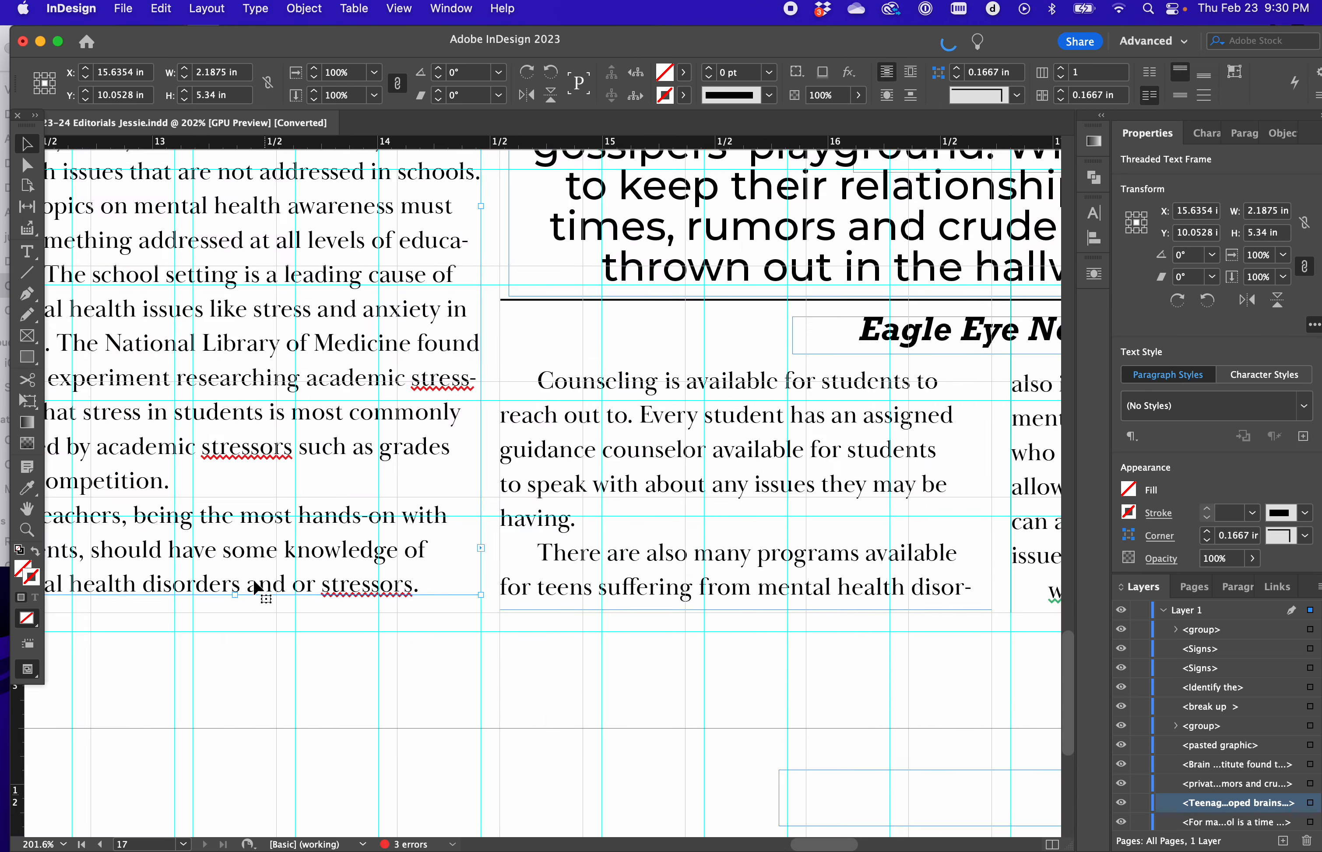
left_click_drag(235, 595, 234, 609)
Extend the first article column's bottom edge down to line up with the other columns, at a height of 3.5431 in
scroll(233, 609, "right", 10)
scroll(233, 609, "down", 2)
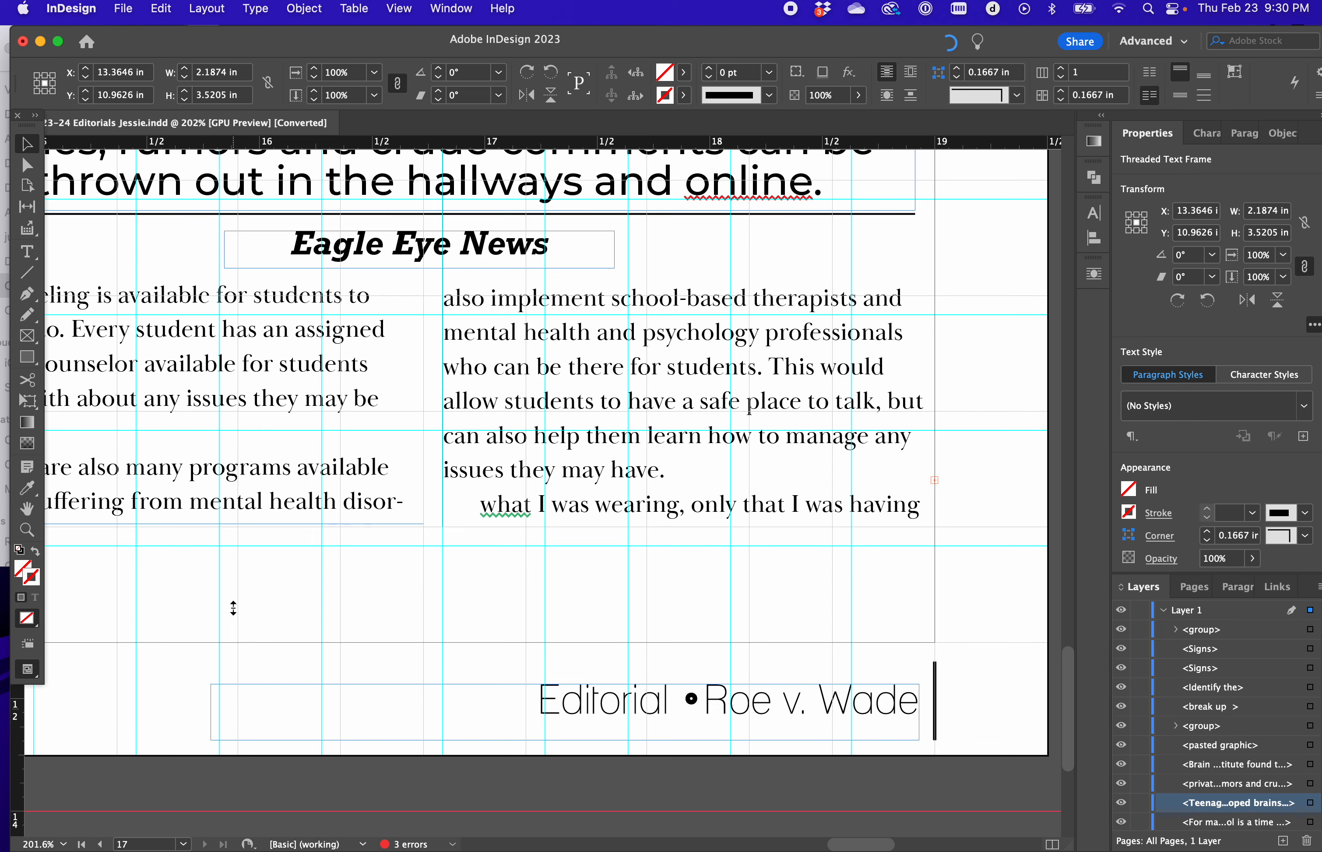
left_click(649, 471)
scroll(291, 533, "left", 12)
scroll(291, 534, "up", 2)
scroll(290, 533, "left", 10)
scroll(290, 533, "down", 1)
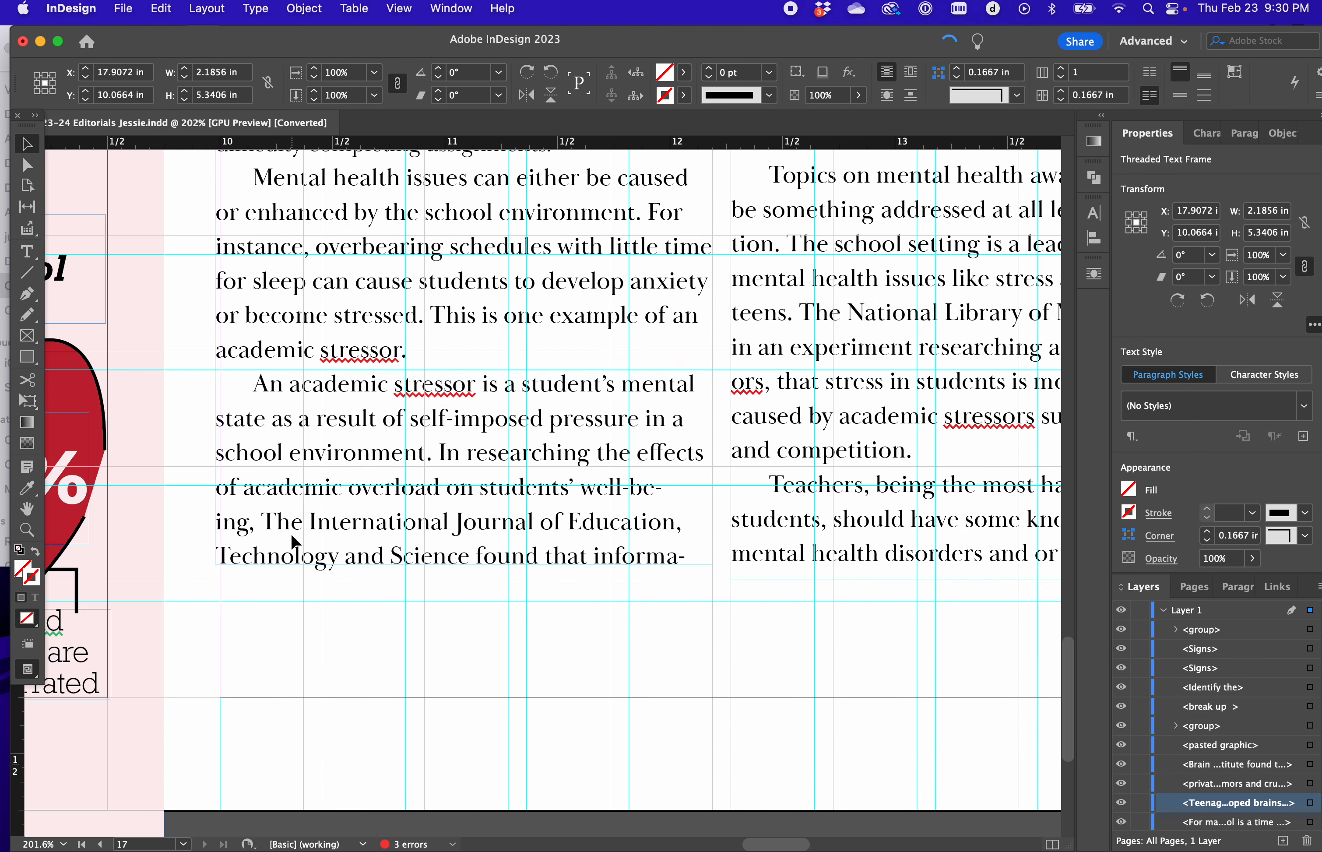
left_click(290, 532)
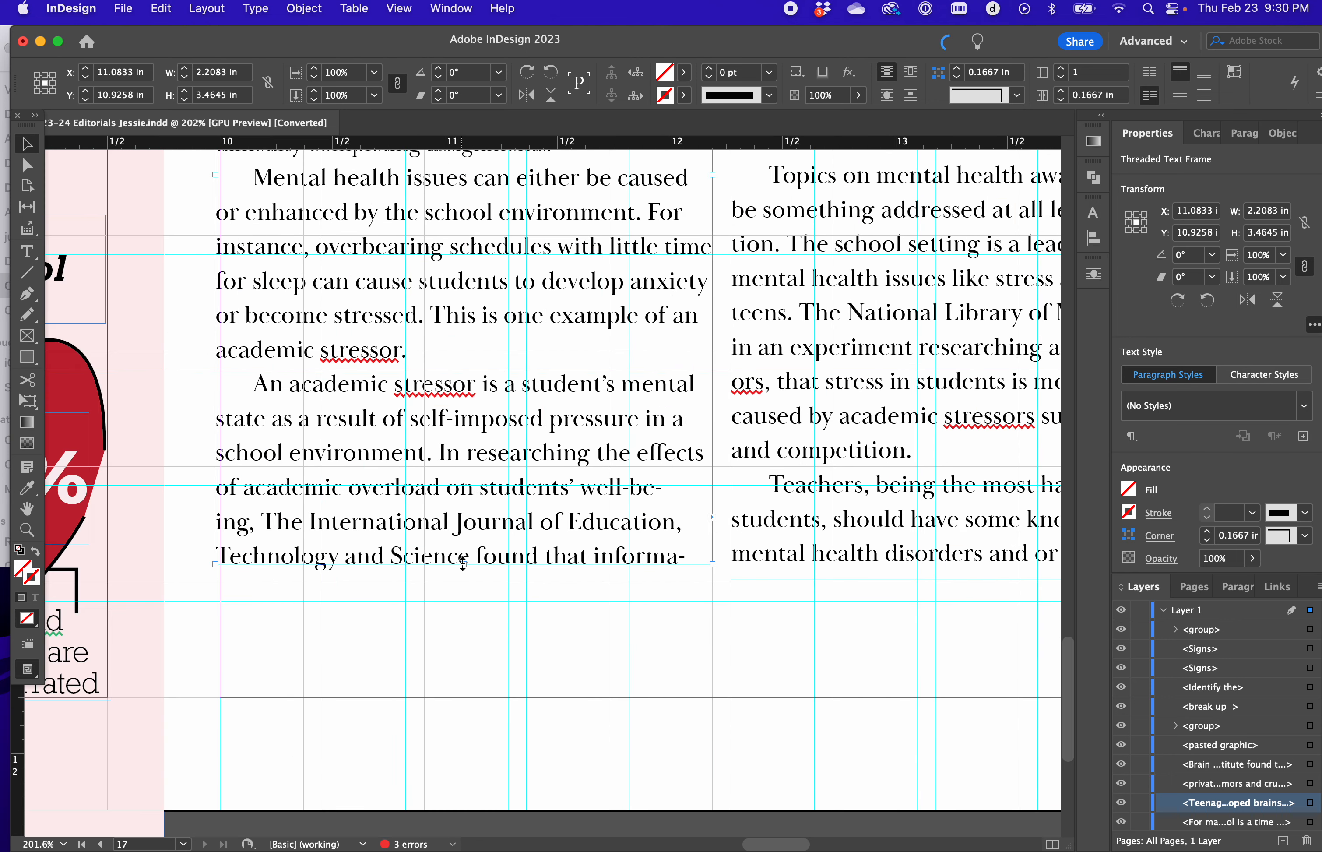
left_click_drag(460, 567, 462, 581)
Align the first article column's left edge with the page's left margin
scroll(461, 581, "up", 5)
scroll(461, 580, "left", 2)
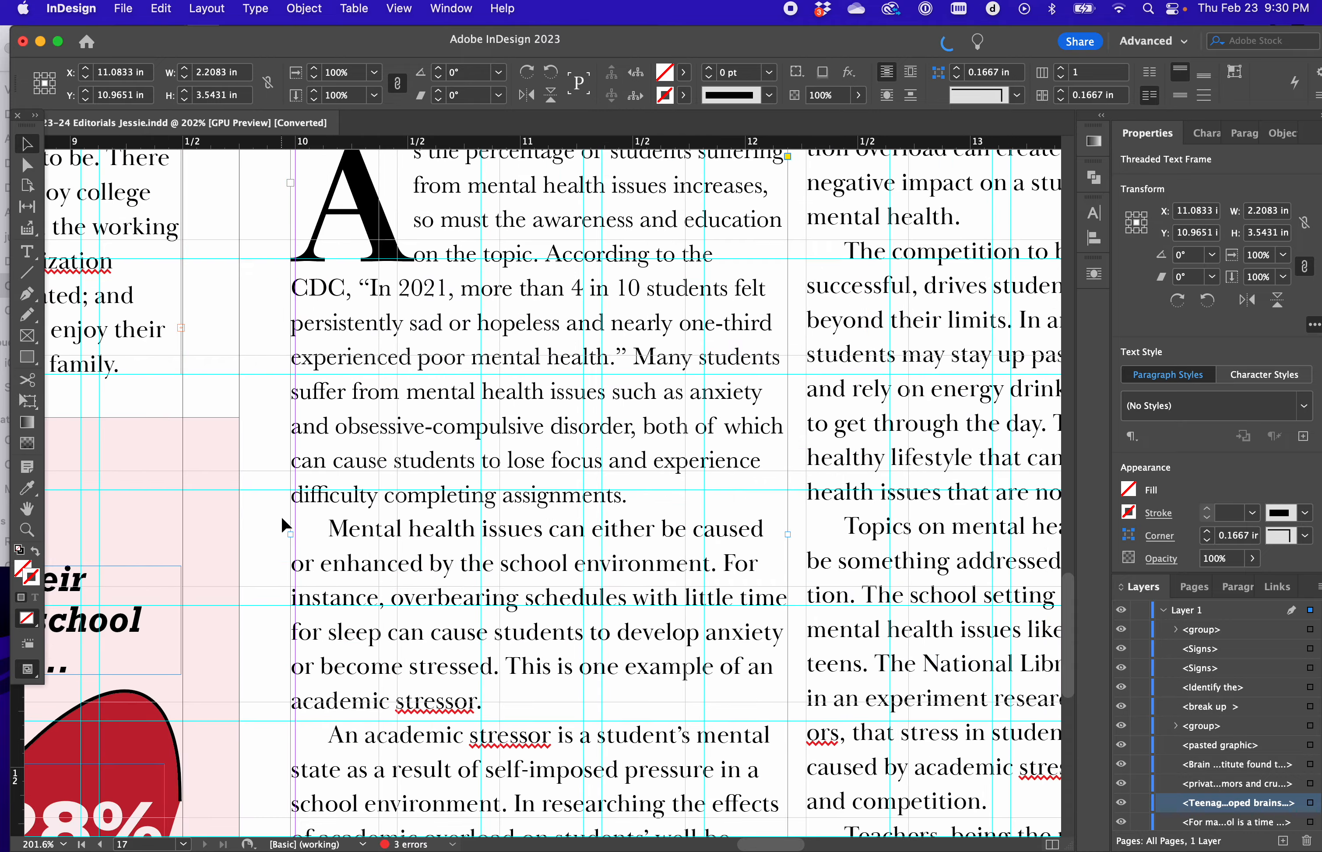
left_click_drag(290, 534, 268, 516)
scroll(267, 514, "down", 5)
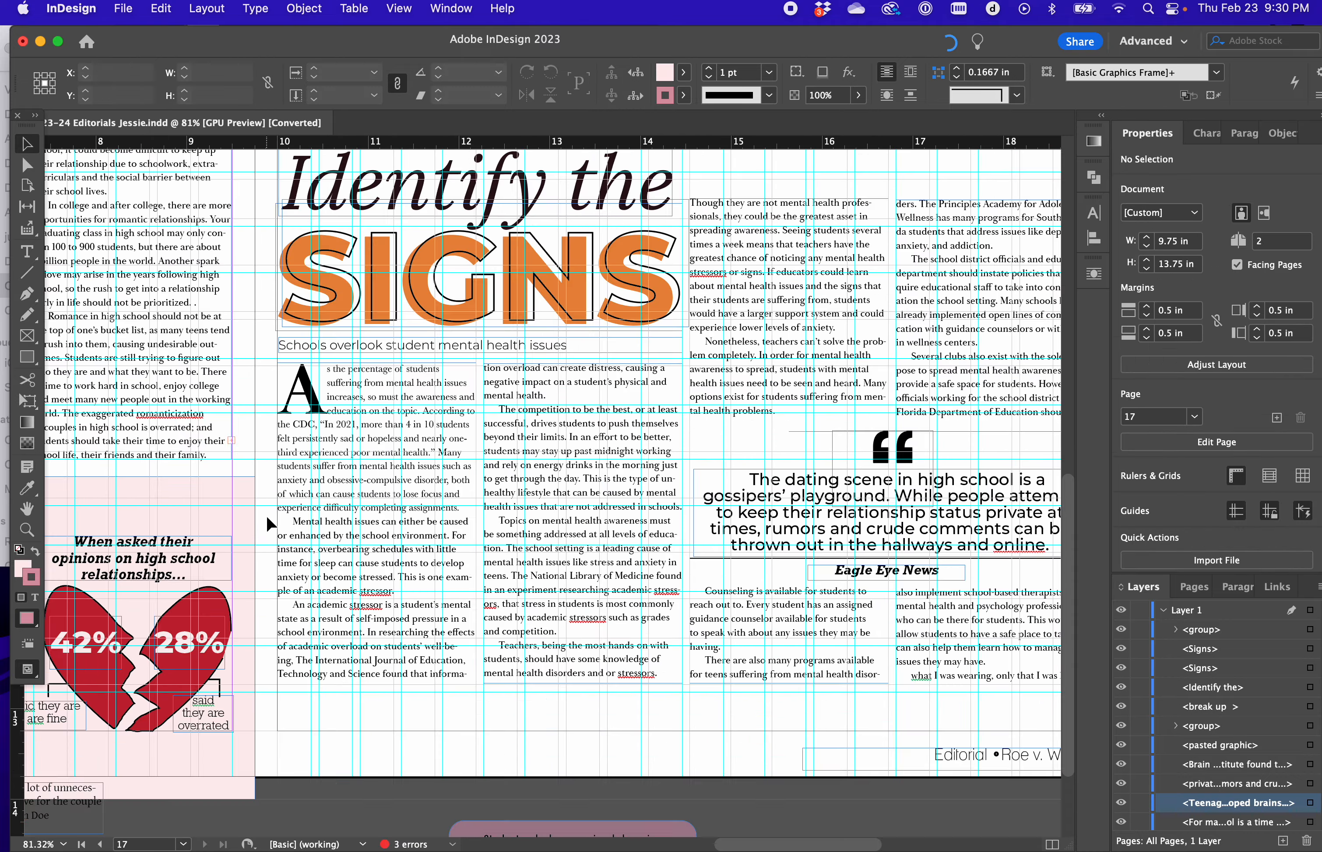
Select all four article columns and extend their bottoms toward the page bottom, to an overall height of 6.3672 in
left_click(548, 549)
scroll(583, 553, "down", 5)
scroll(583, 552, "right", 2)
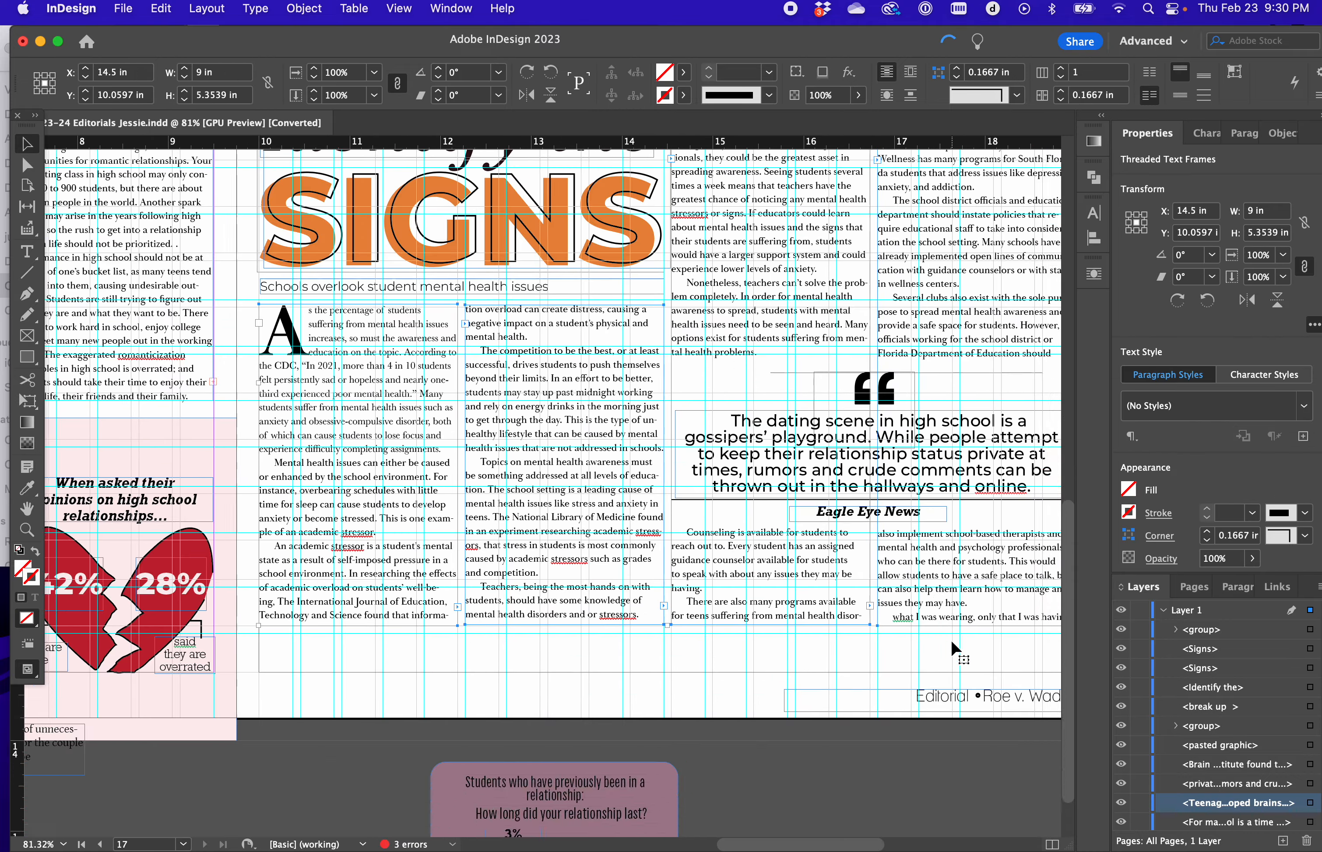
left_click_drag(640, 547, 640, 639)
scroll(640, 640, "down", 5)
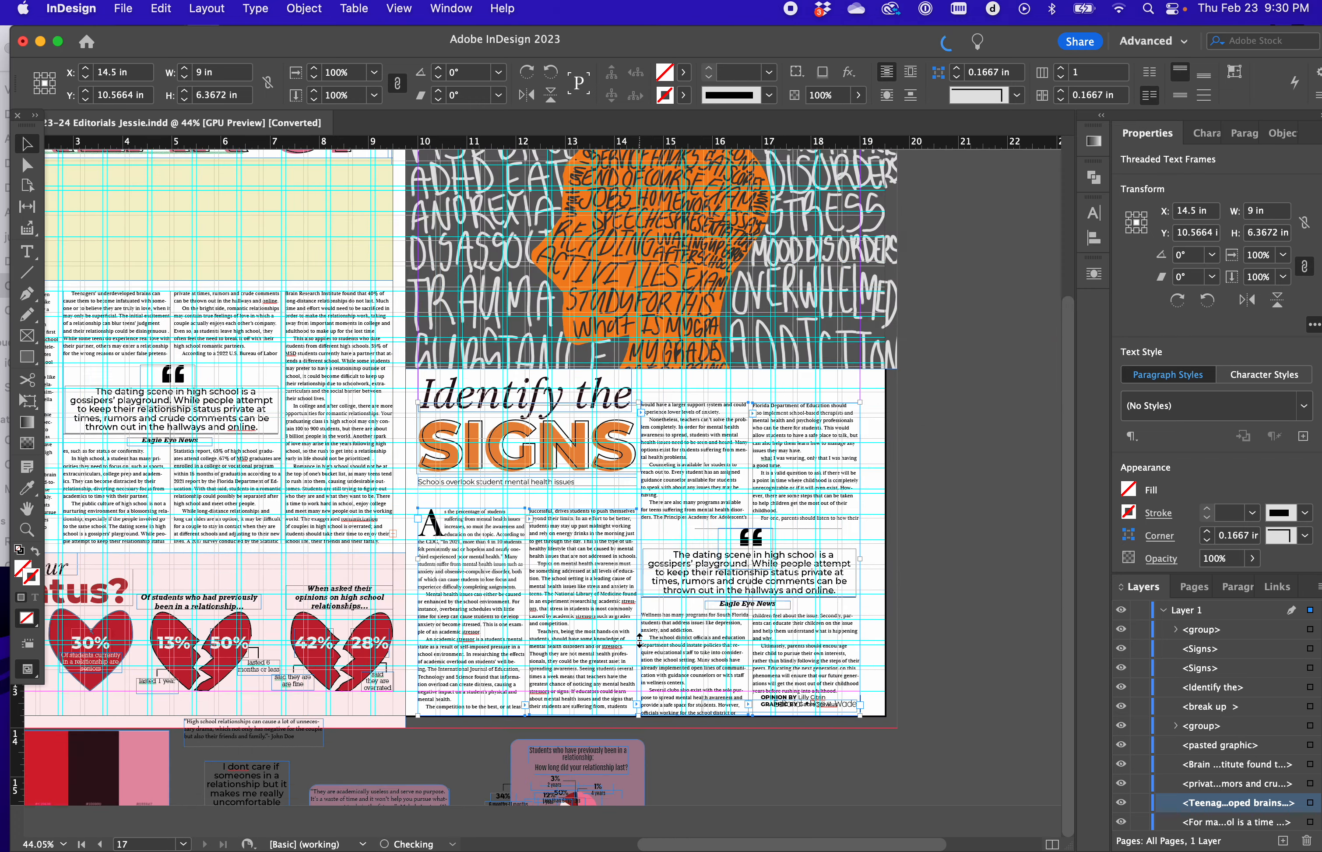
Move the illustration, headline, subheadline, article columns and pull quote up together to Y 6.8643 in, leaving the page footer in place
scroll(639, 640, "right", 2)
left_click(889, 663)
scroll(888, 671, "down", 2)
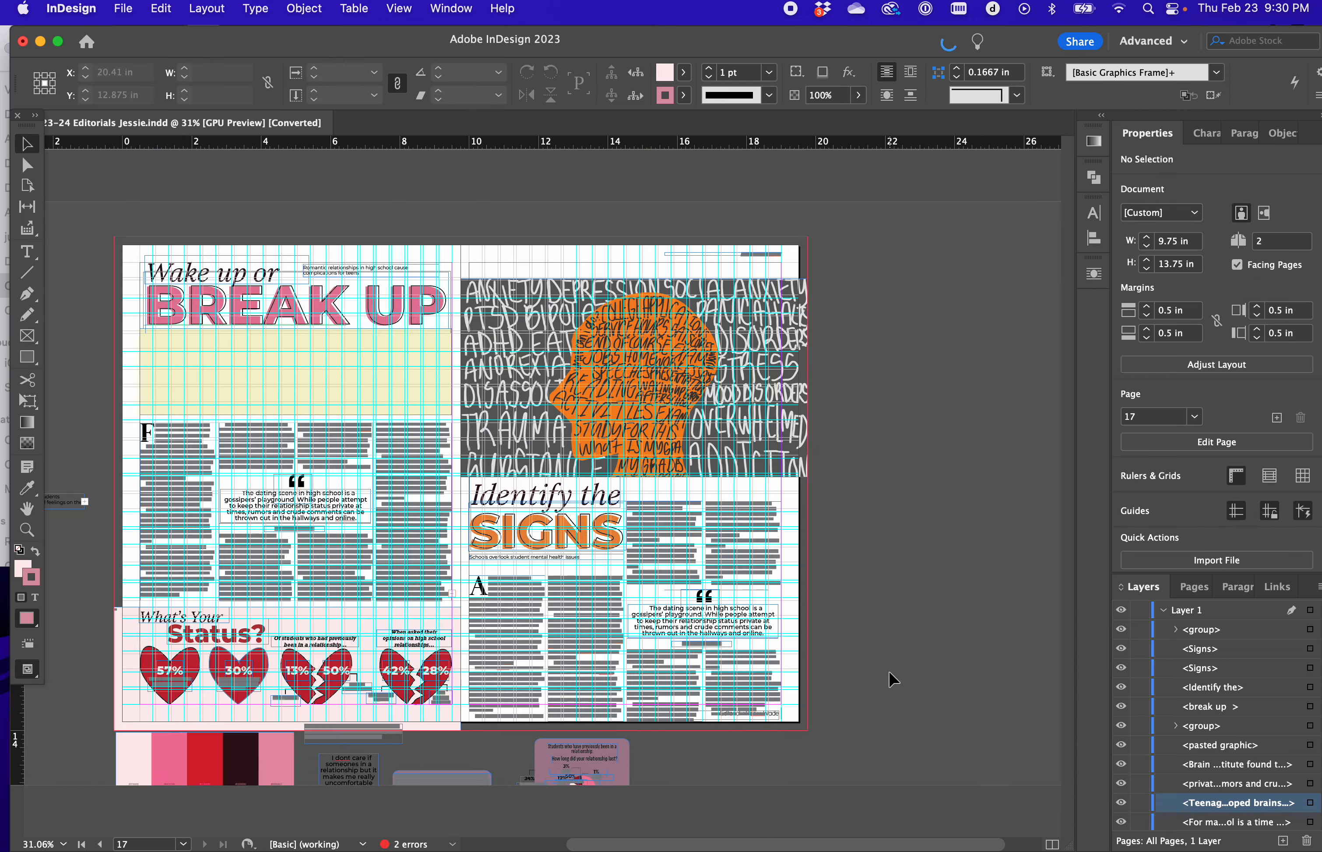
left_click_drag(488, 284, 488, 284)
key("shift+Up")
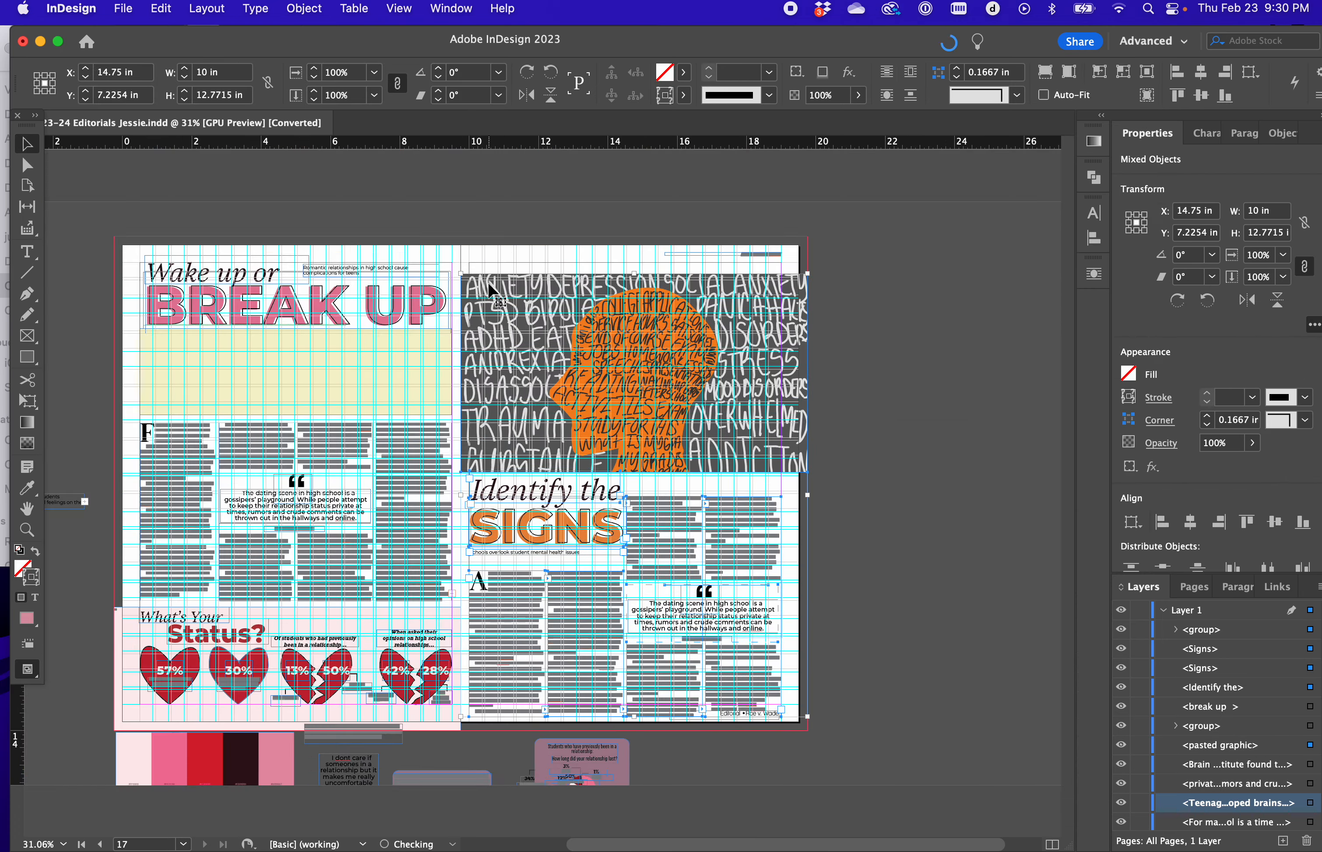
key("shift+Up")
key("shift+Up")
key("shift+Up")
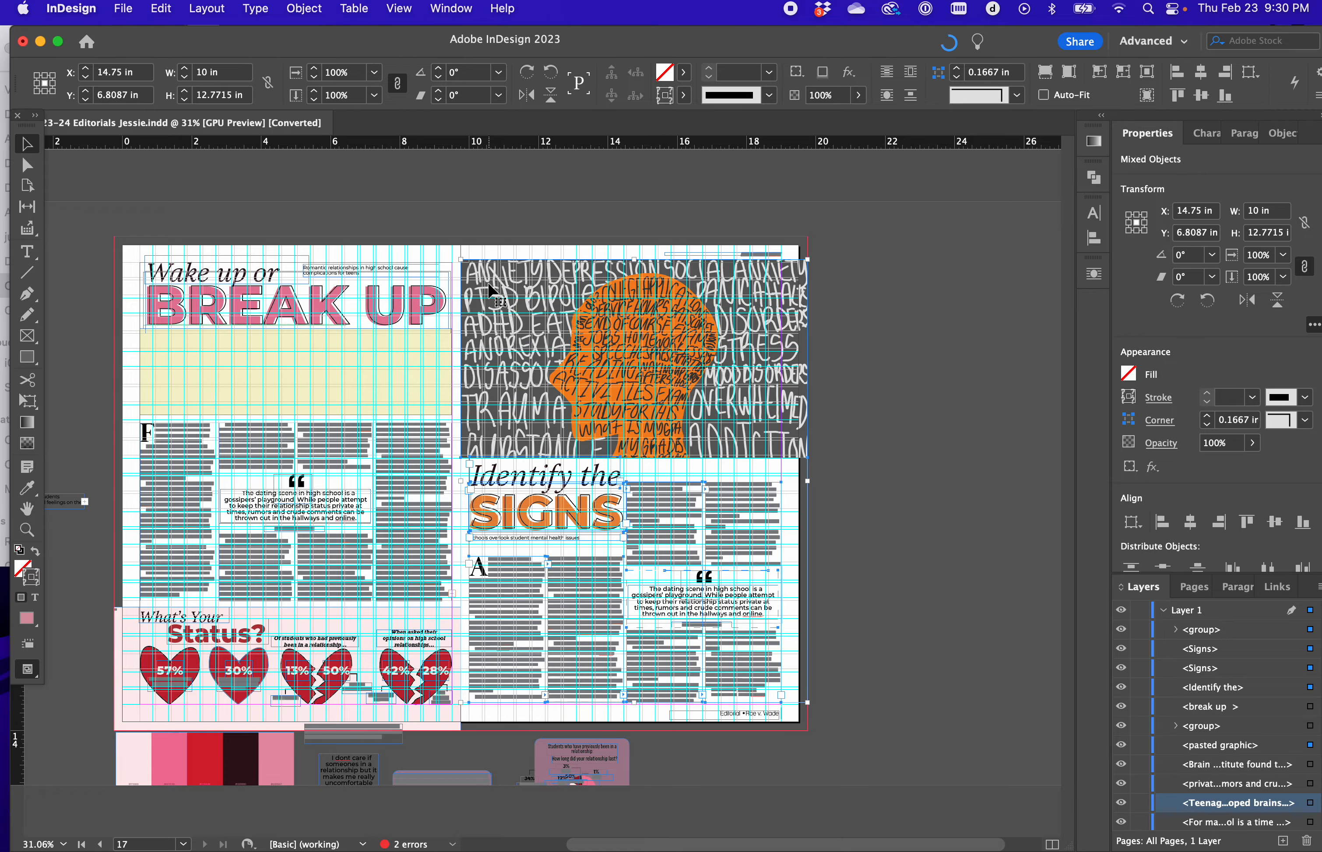
scroll(492, 292, "up", 3)
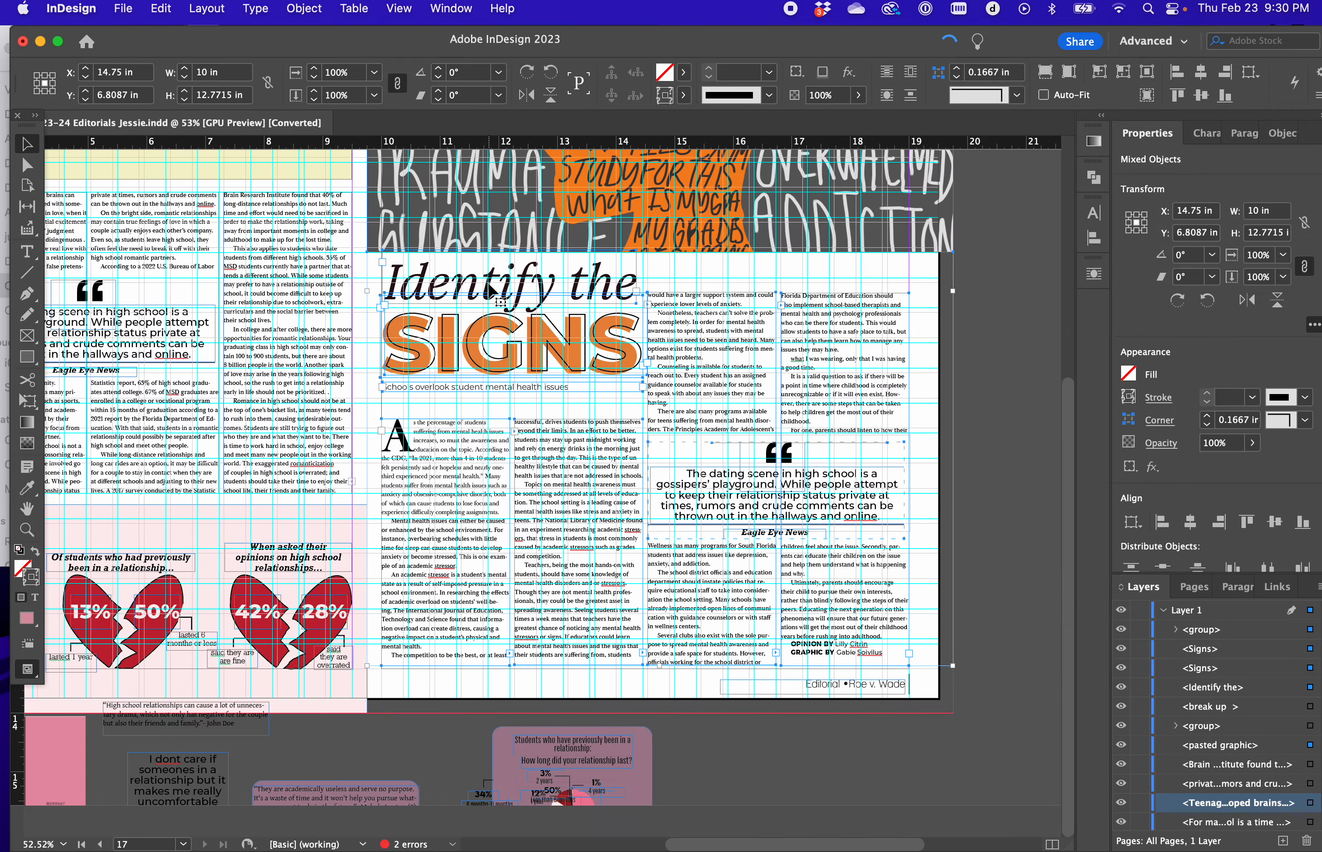
key("Down")
key("Down")
key("Down")
key("Down")
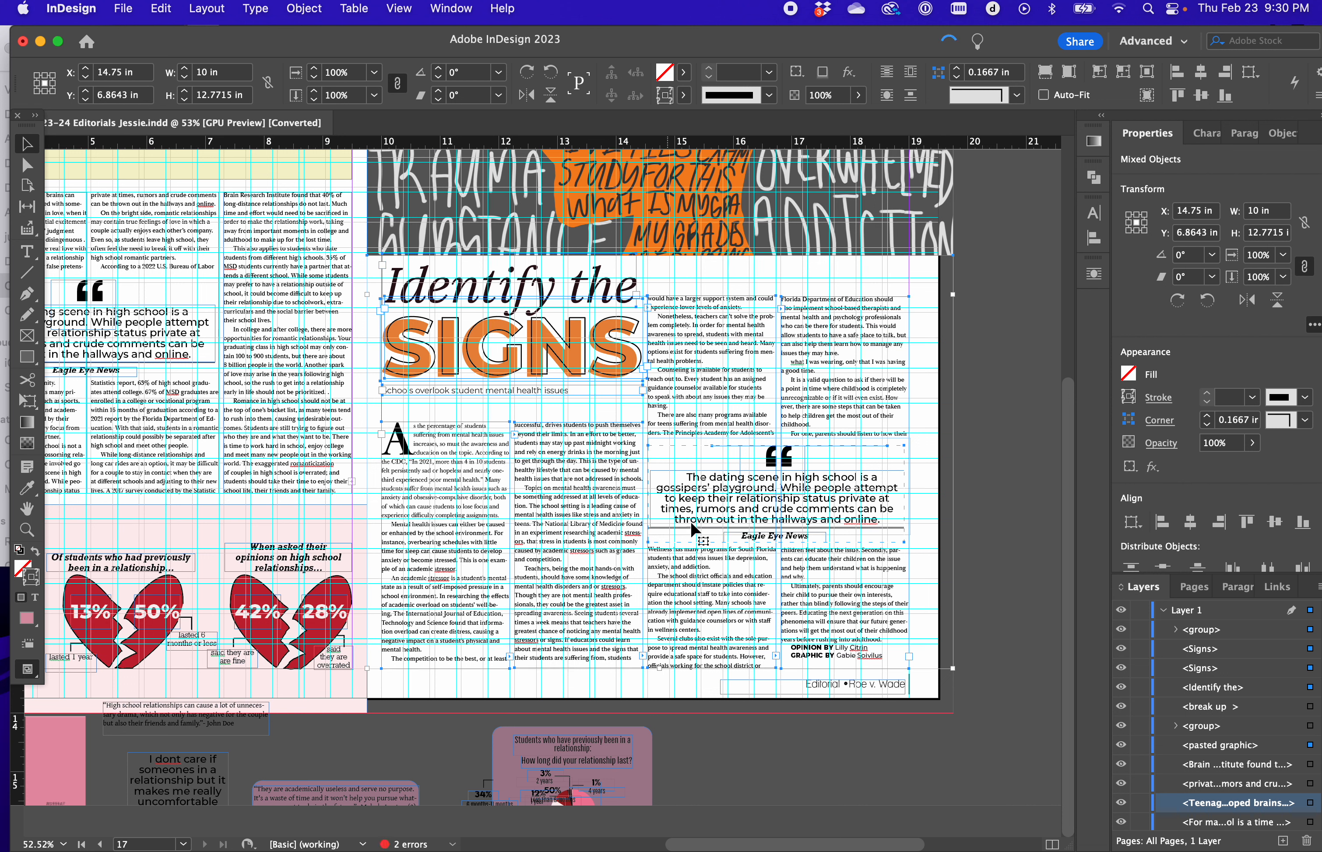
Raise the tops of the first two article columns together to just below the subheadline
left_click(1010, 294)
left_click(384, 507)
left_click(525, 480, "shift")
left_click_drag(513, 422, 515, 385)
left_click(834, 496)
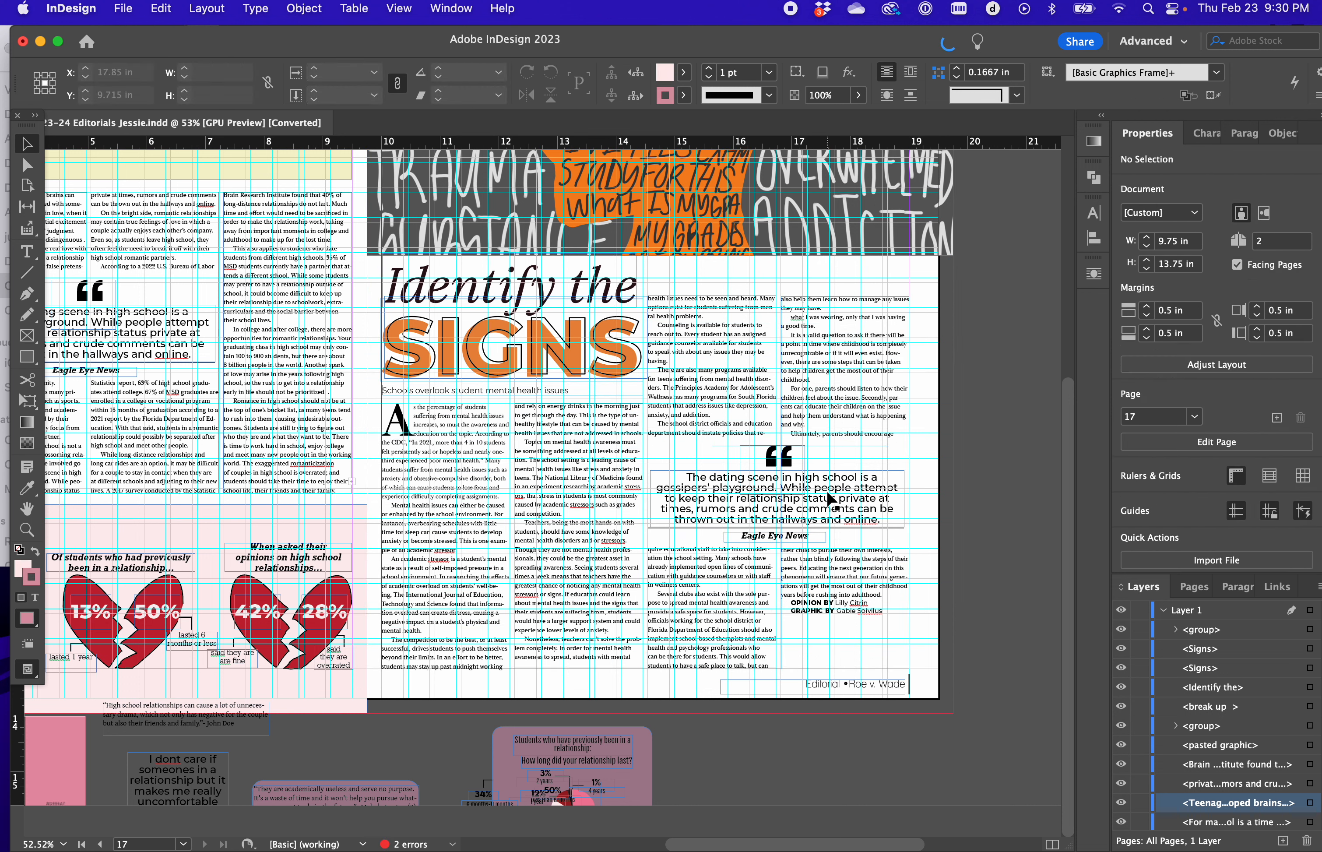
left_click(797, 569)
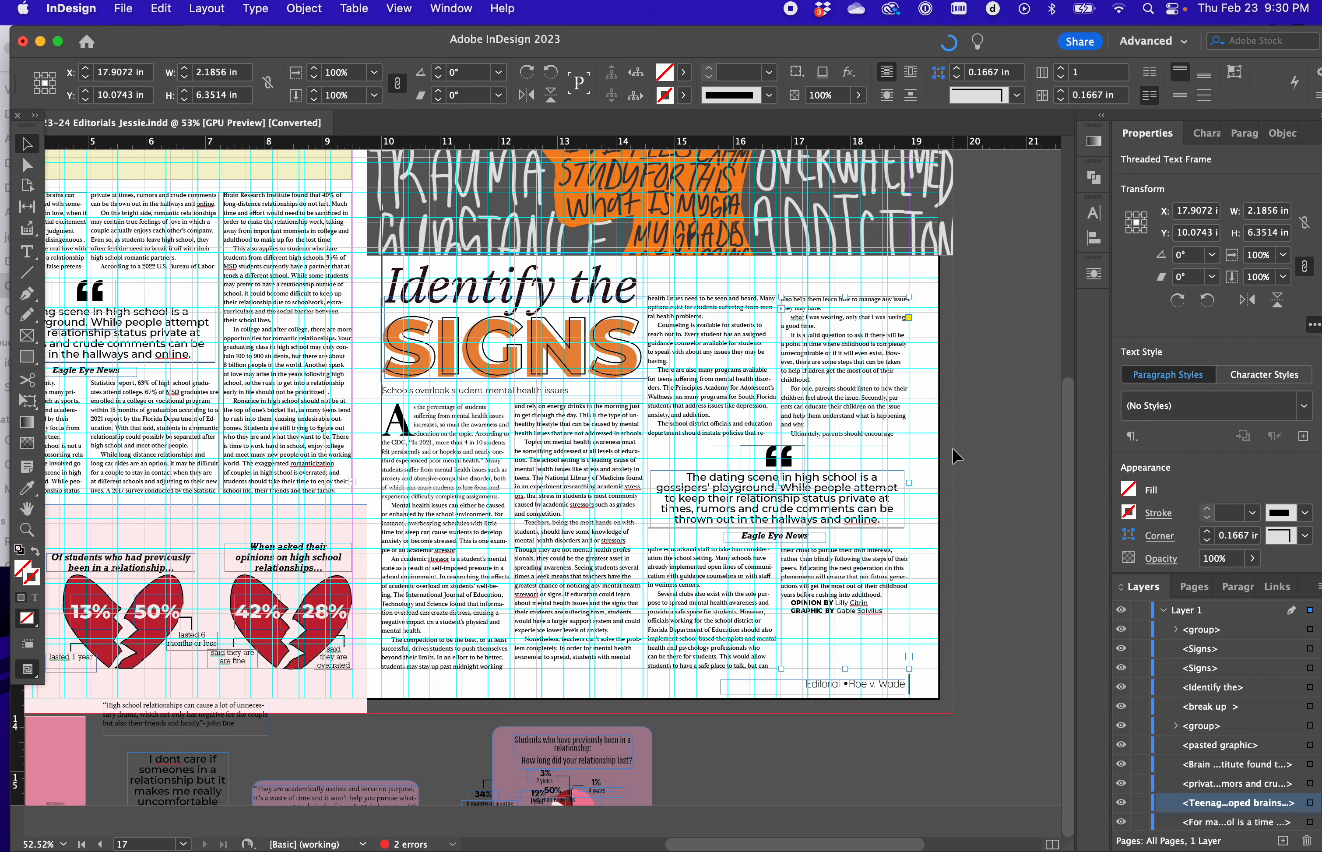
Switch to the preview without guides and replace the copied pull quote's text with "INSERT PULL QUOTE"
key("w")
double_click(694, 486)
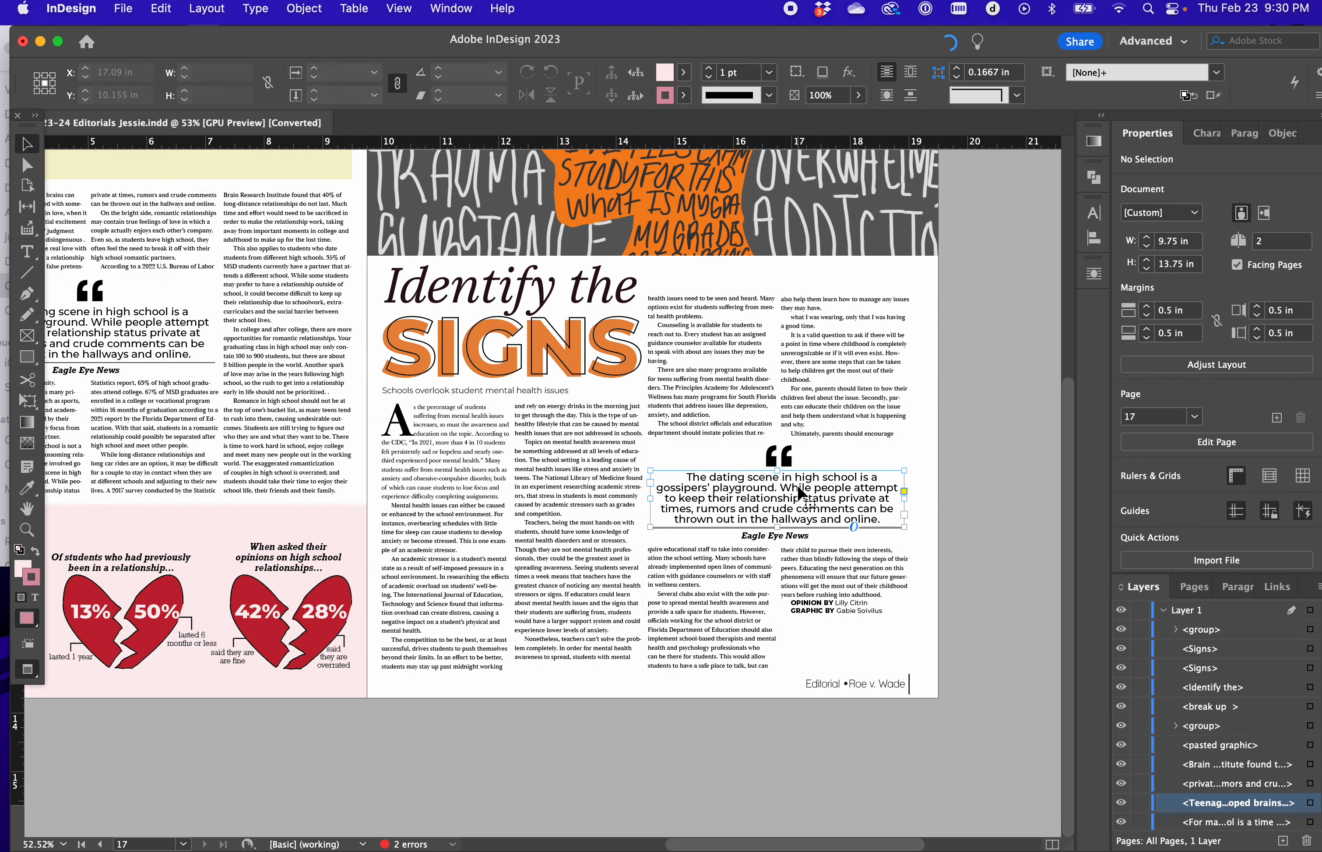
double_click(694, 485)
key("super+a")
key("BackSpace")
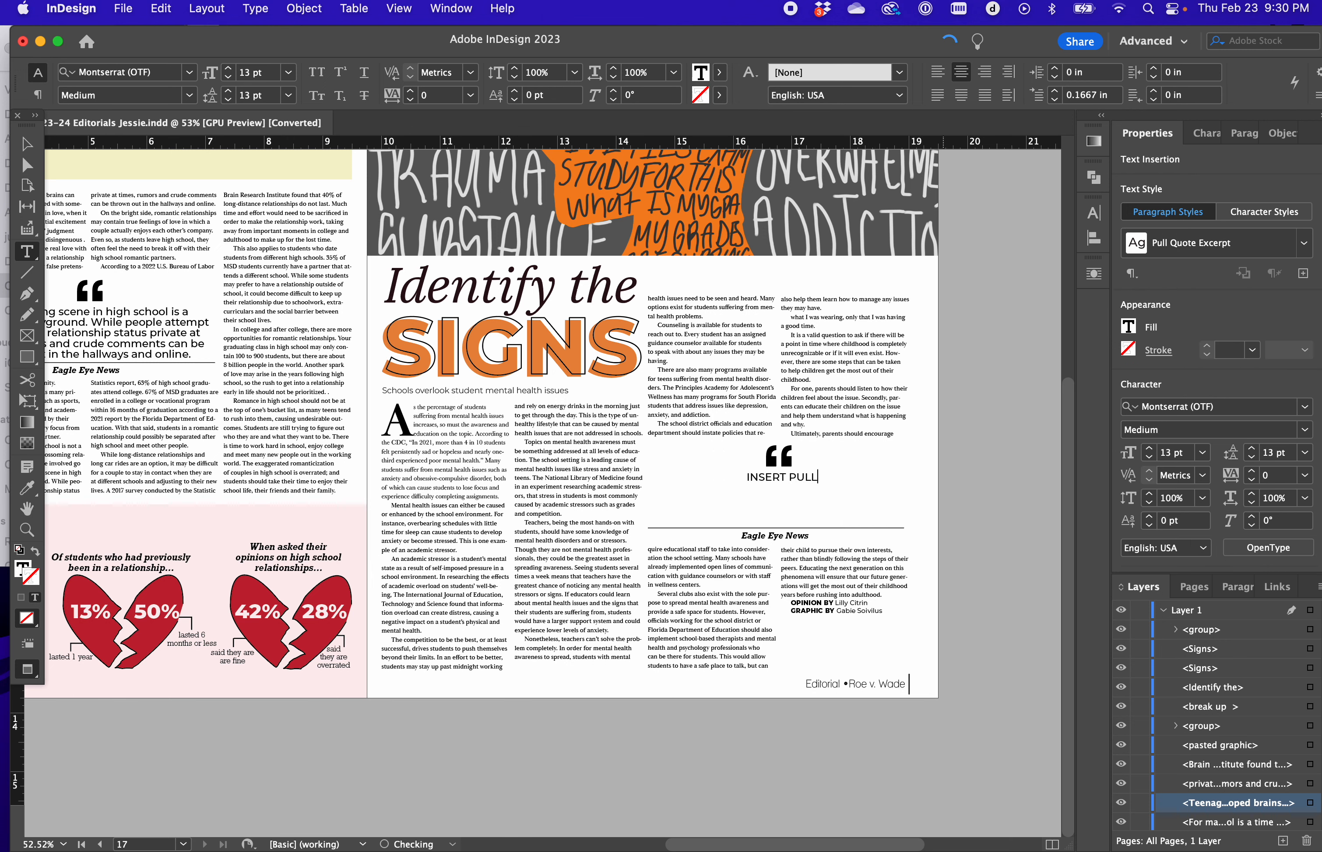
type("INSERT PULL QUOTE")
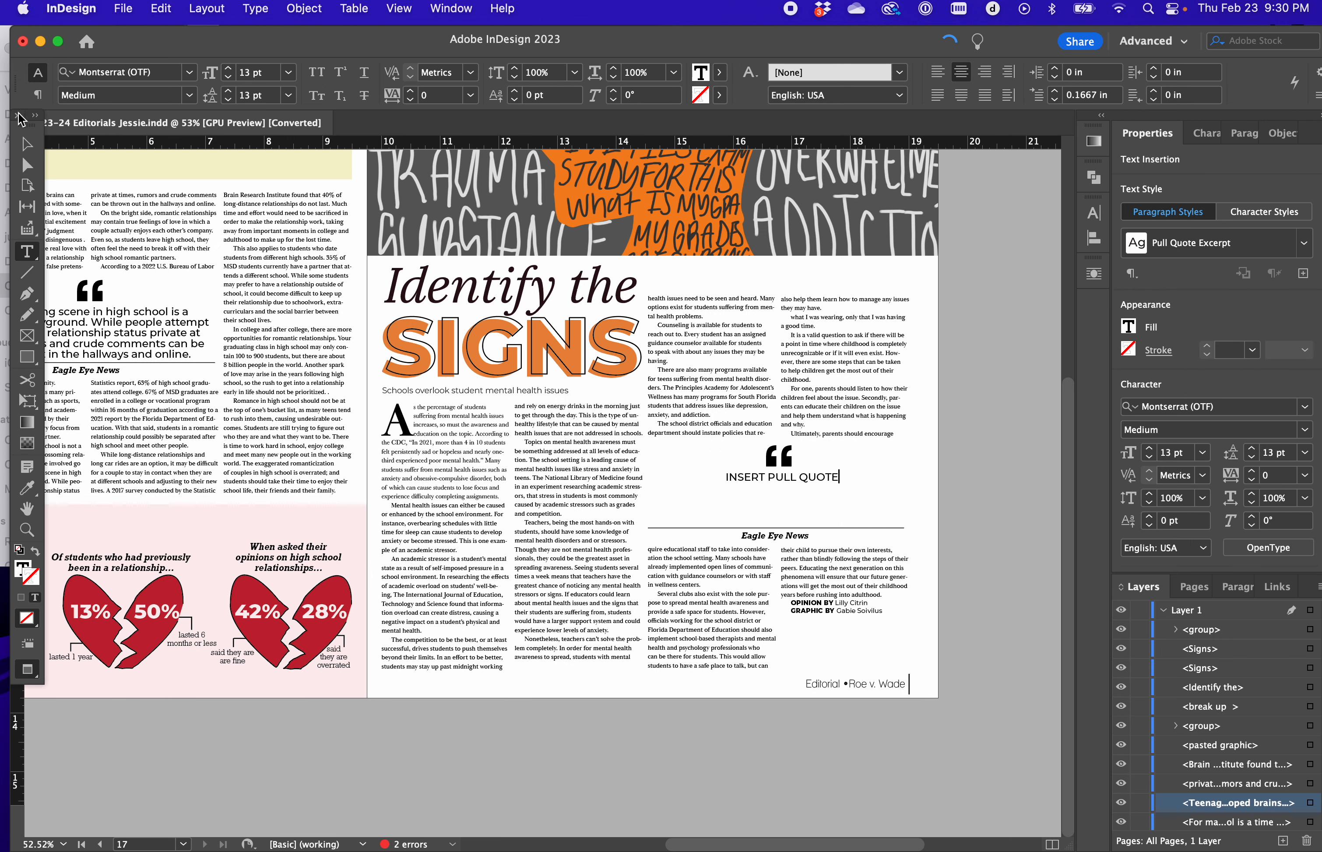
Extend the bottoms of the second and first article columns in turn, bringing the first column to a height of 4.5367 in
left_click(26, 144)
left_click(632, 649)
scroll(572, 638, "up", 2)
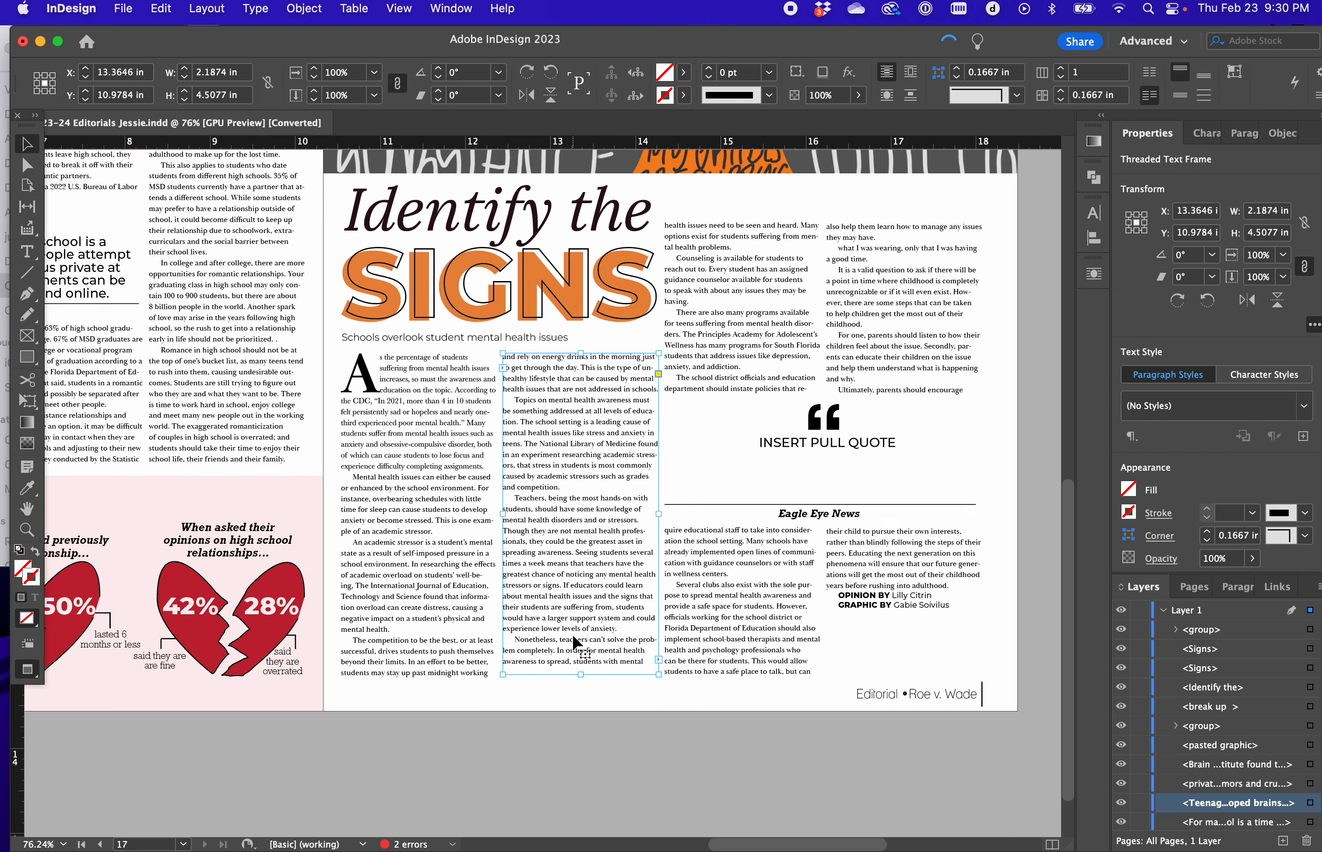
scroll(574, 639, "up", 3)
mouse_move(583, 692)
left_mouse_down()
mouse_move(584, 678)
mouse_move(584, 693)
left_mouse_up()
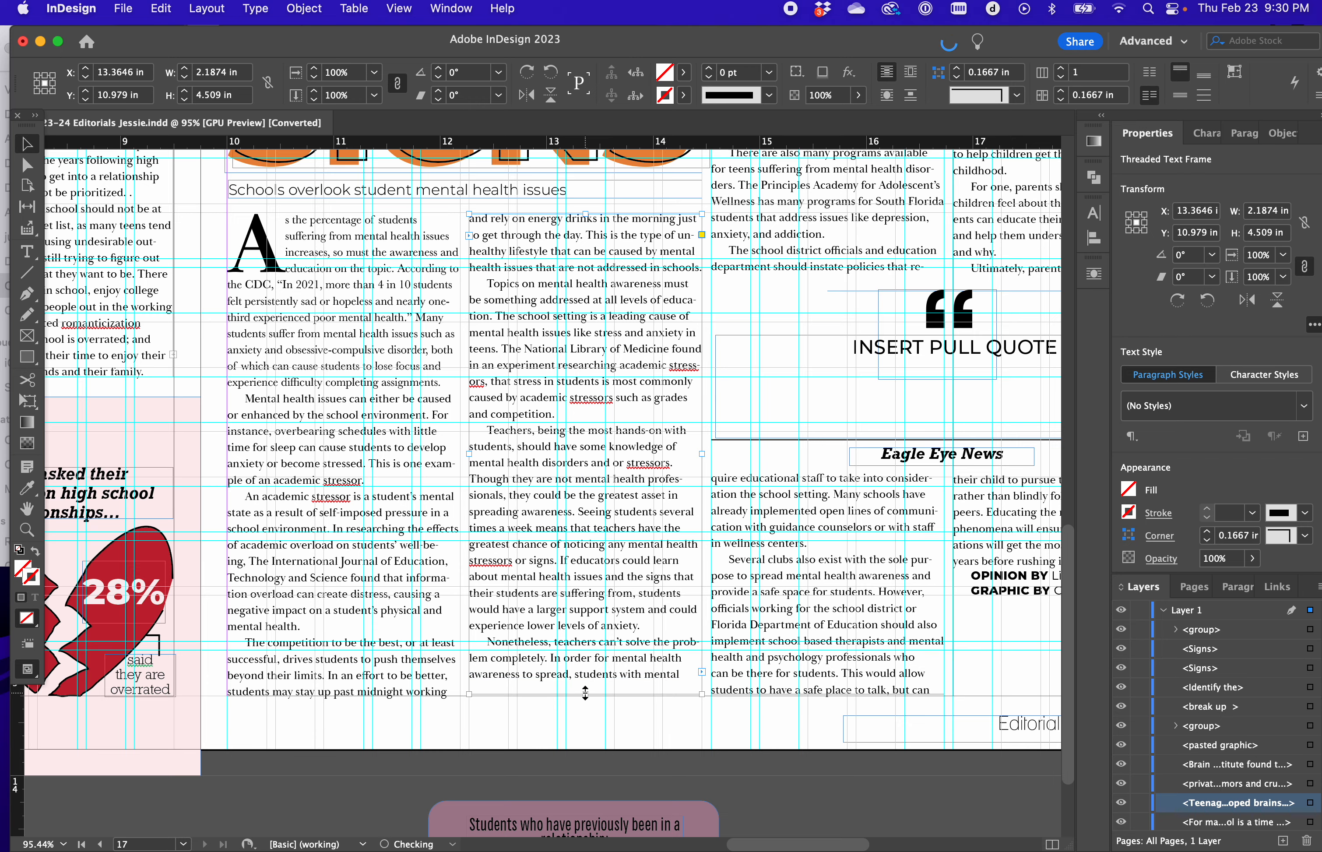
left_click(442, 686)
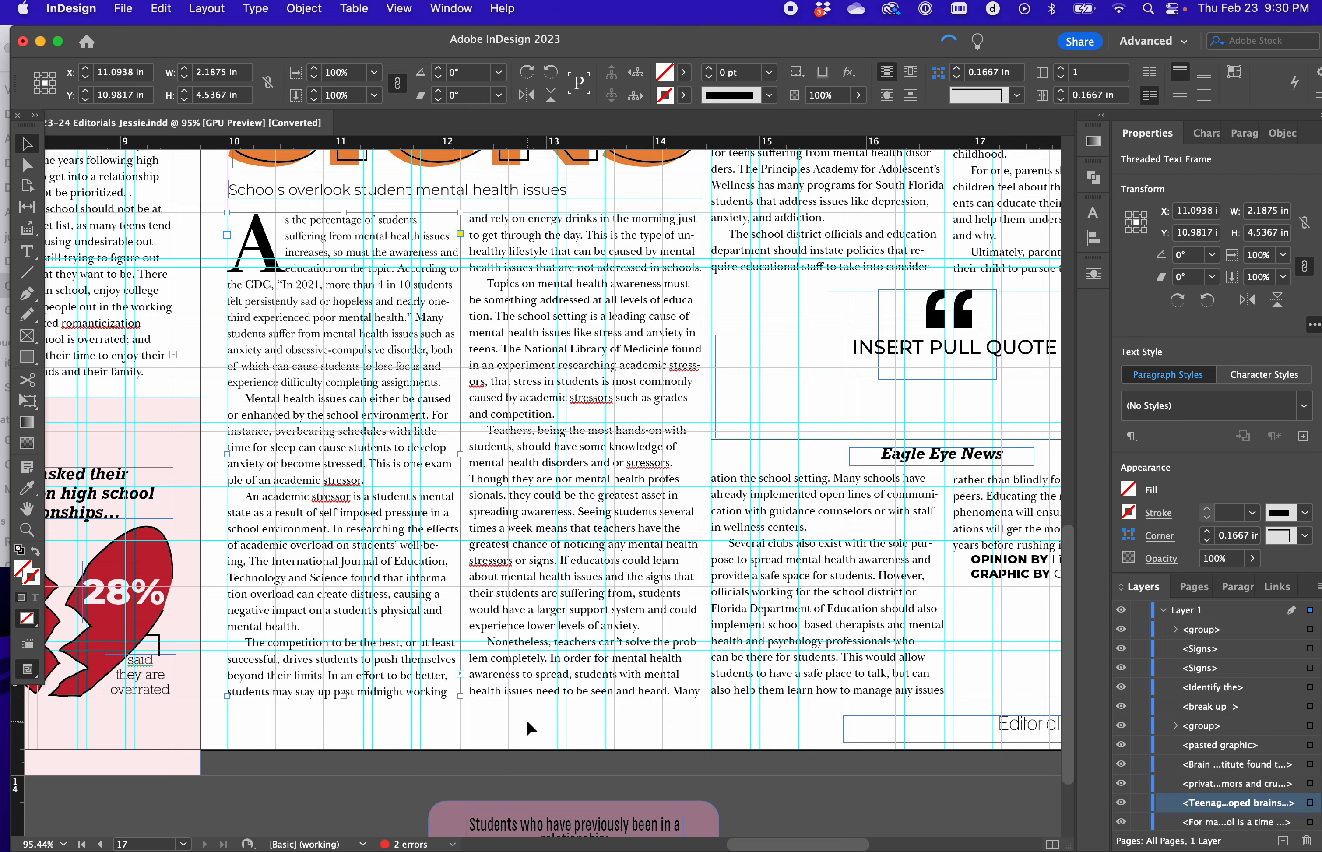
scroll(531, 725, "right", 10)
scroll(531, 725, "up", 2)
scroll(531, 727, "down", 3)
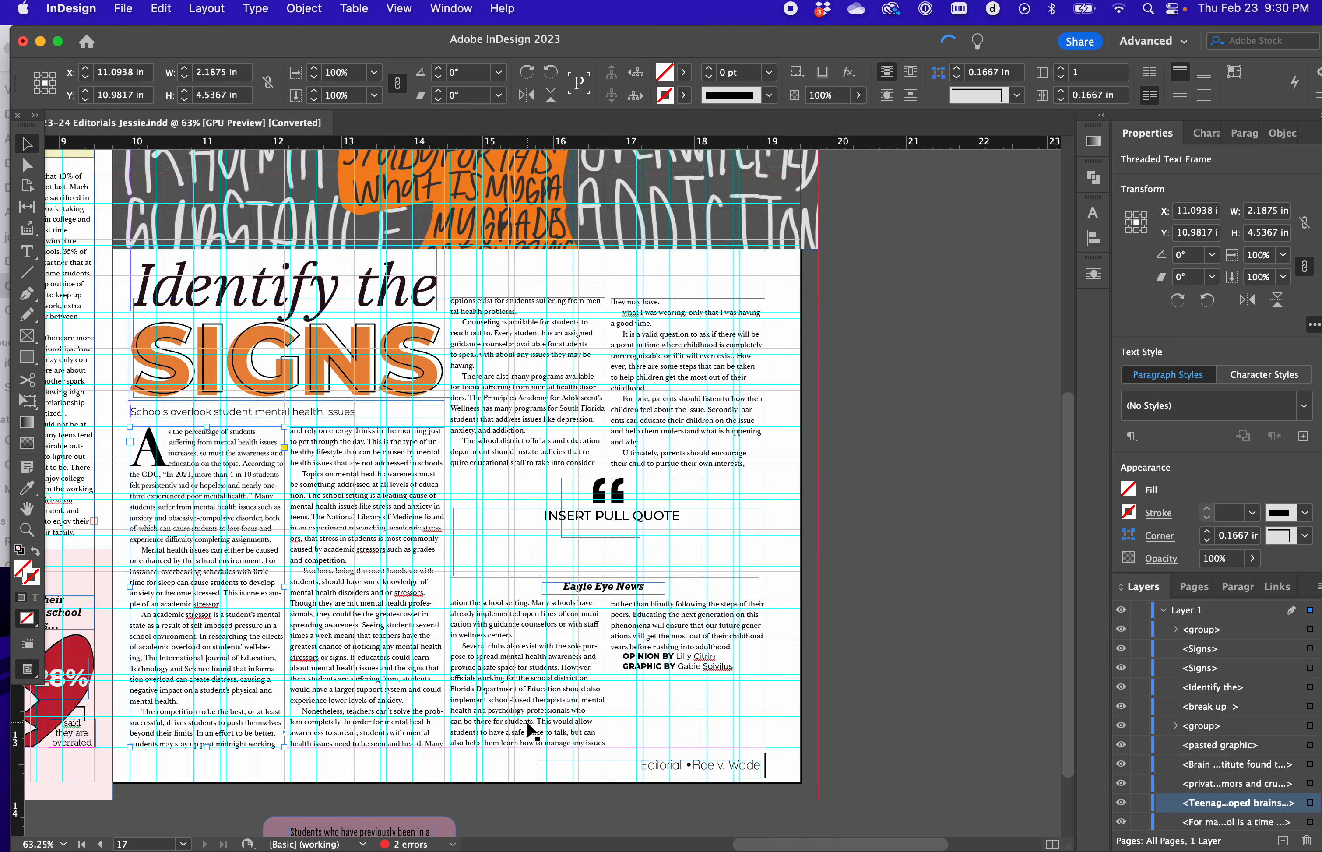
left_click(853, 424)
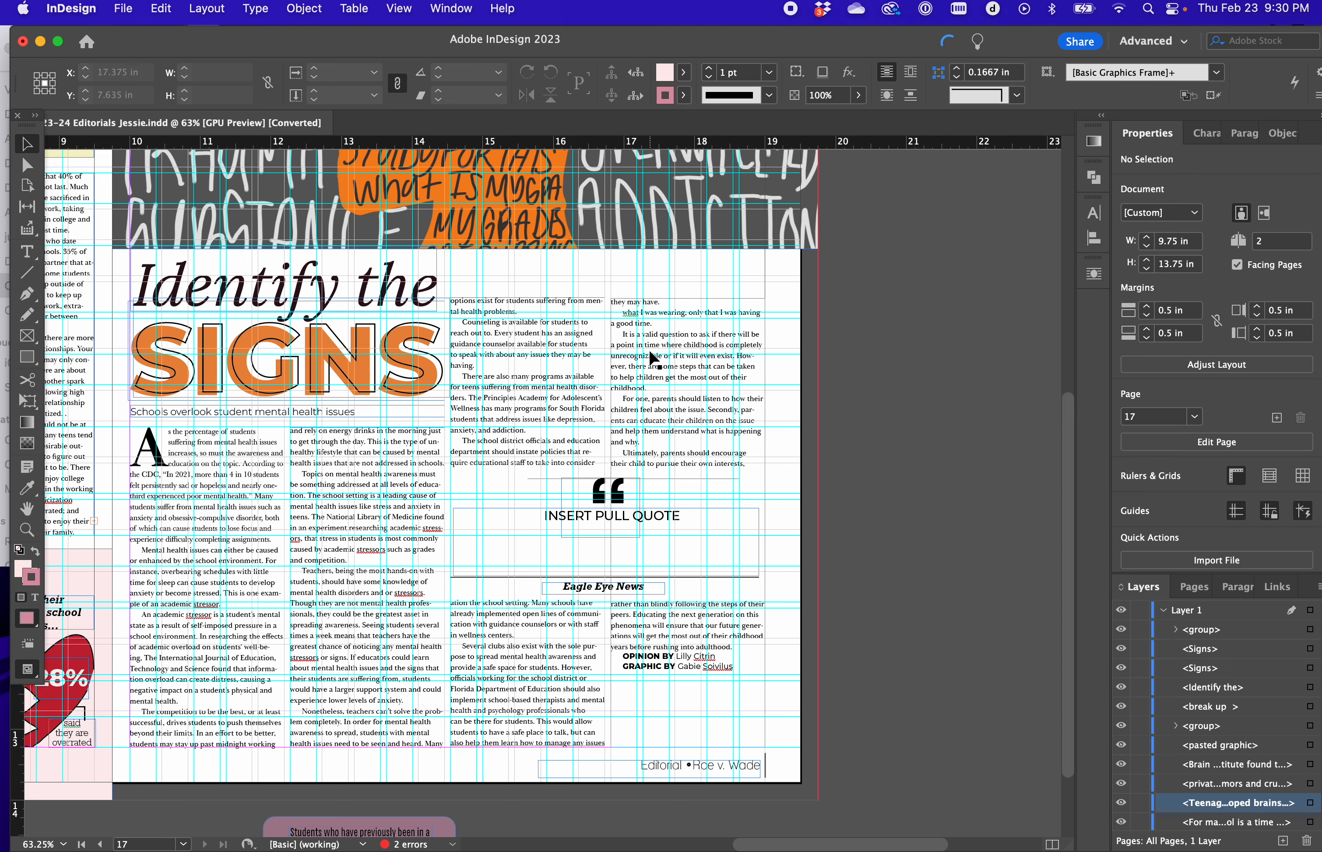
Capitalize "What" at the start of the "what I was wearing" paragraph in the fourth column, and preview the page without guides
scroll(654, 359, "up", 3)
double_click(609, 290)
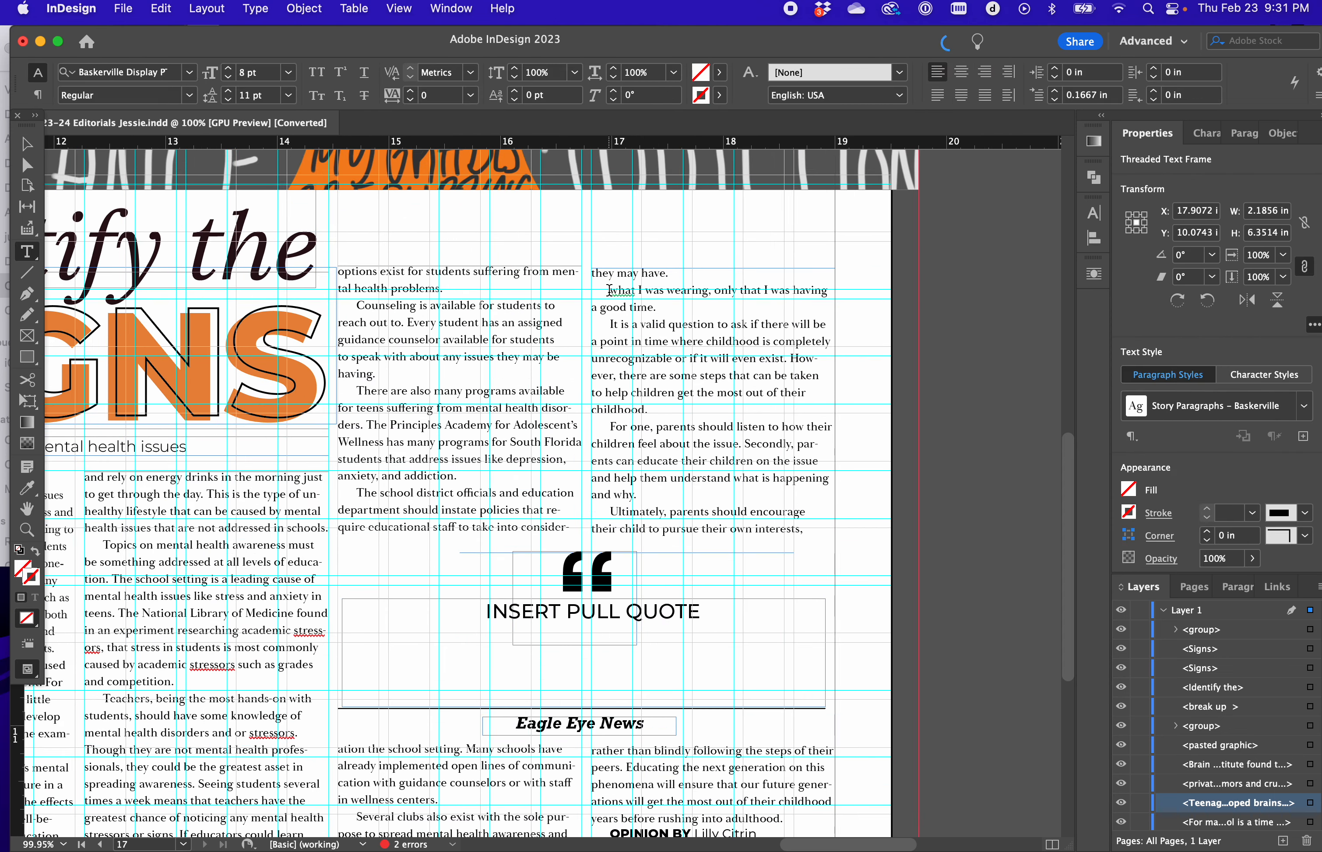
left_click(609, 290)
key("BackSpace")
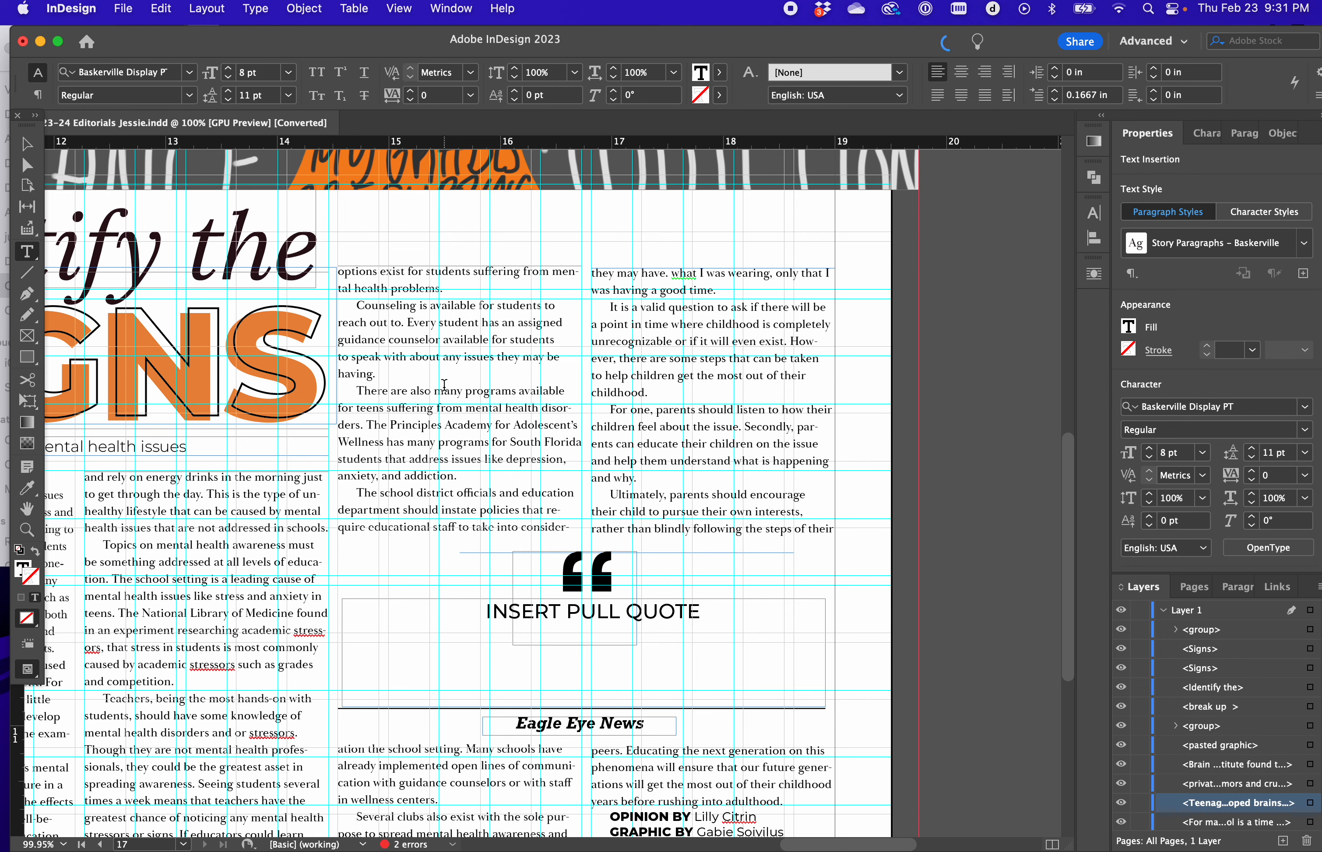
key("BackSpace")
key("Return")
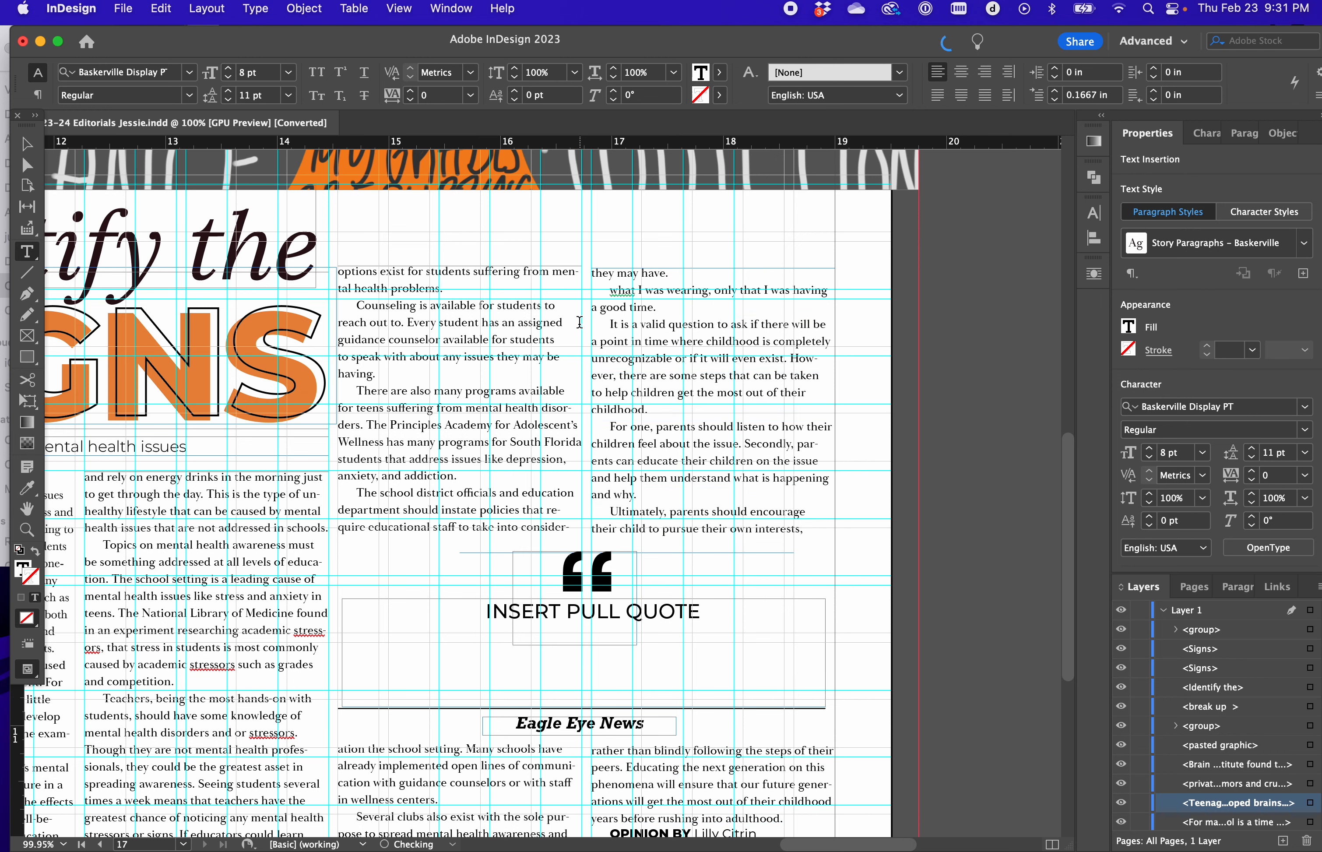
type("W")
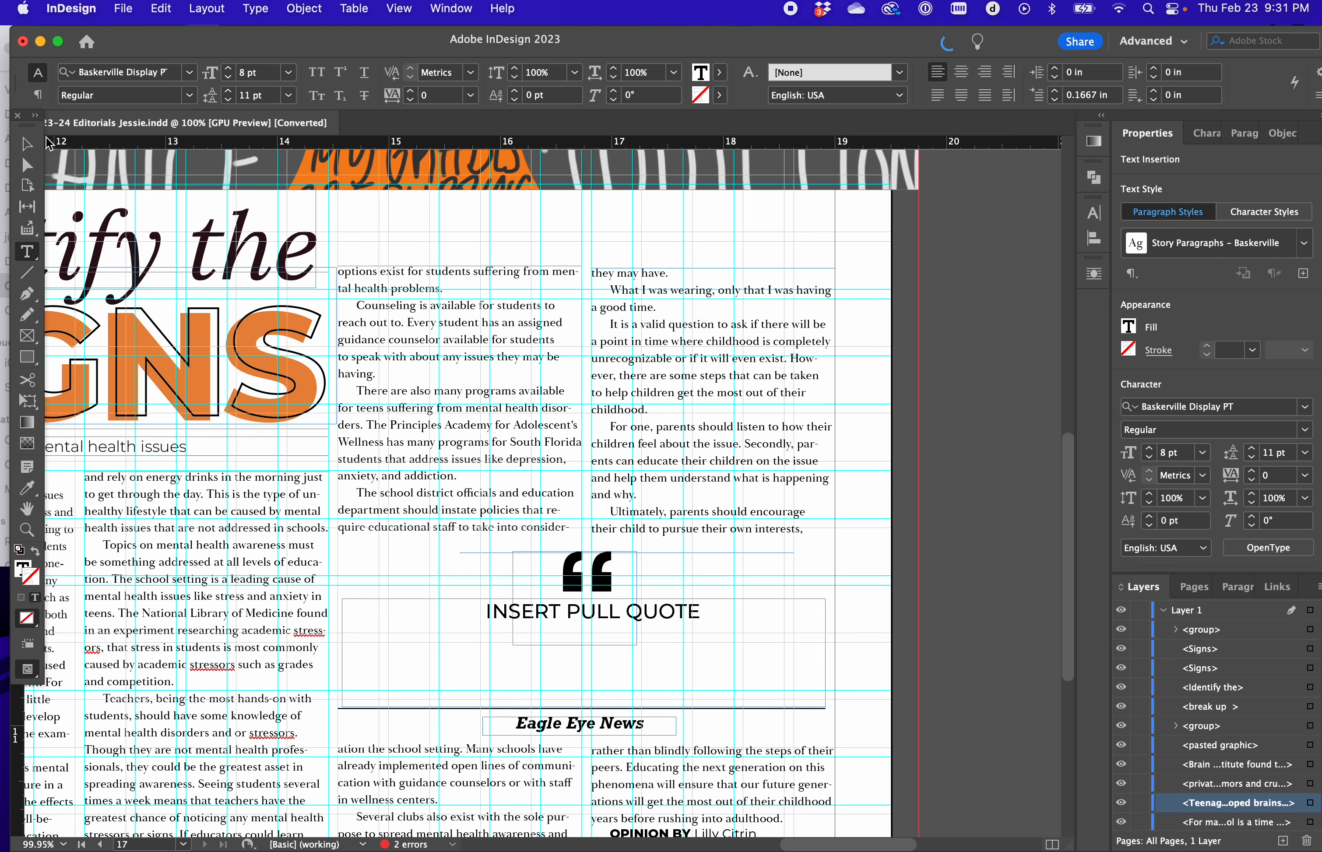
left_click(26, 147)
scroll(471, 349, "down", 3)
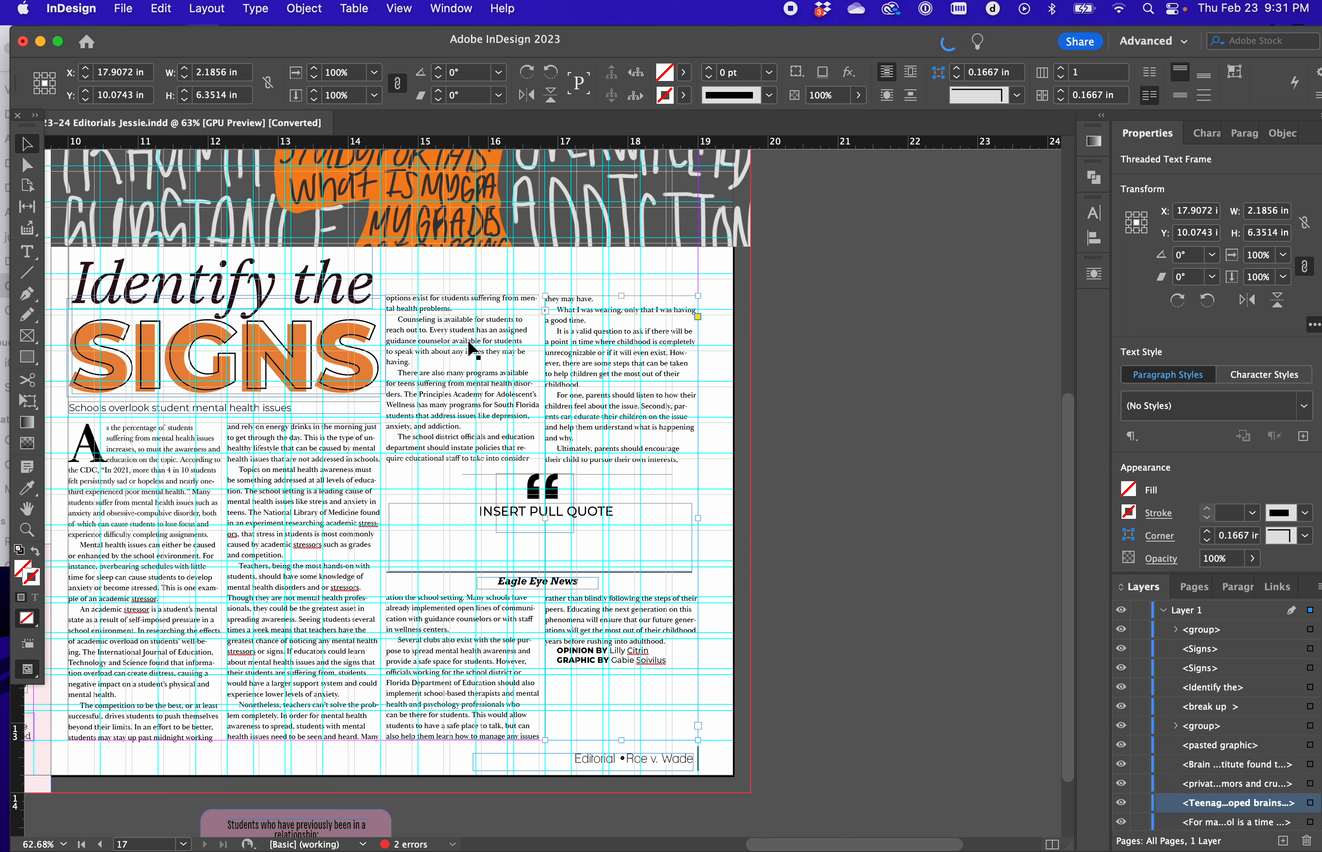
scroll(334, 434, "down", 2)
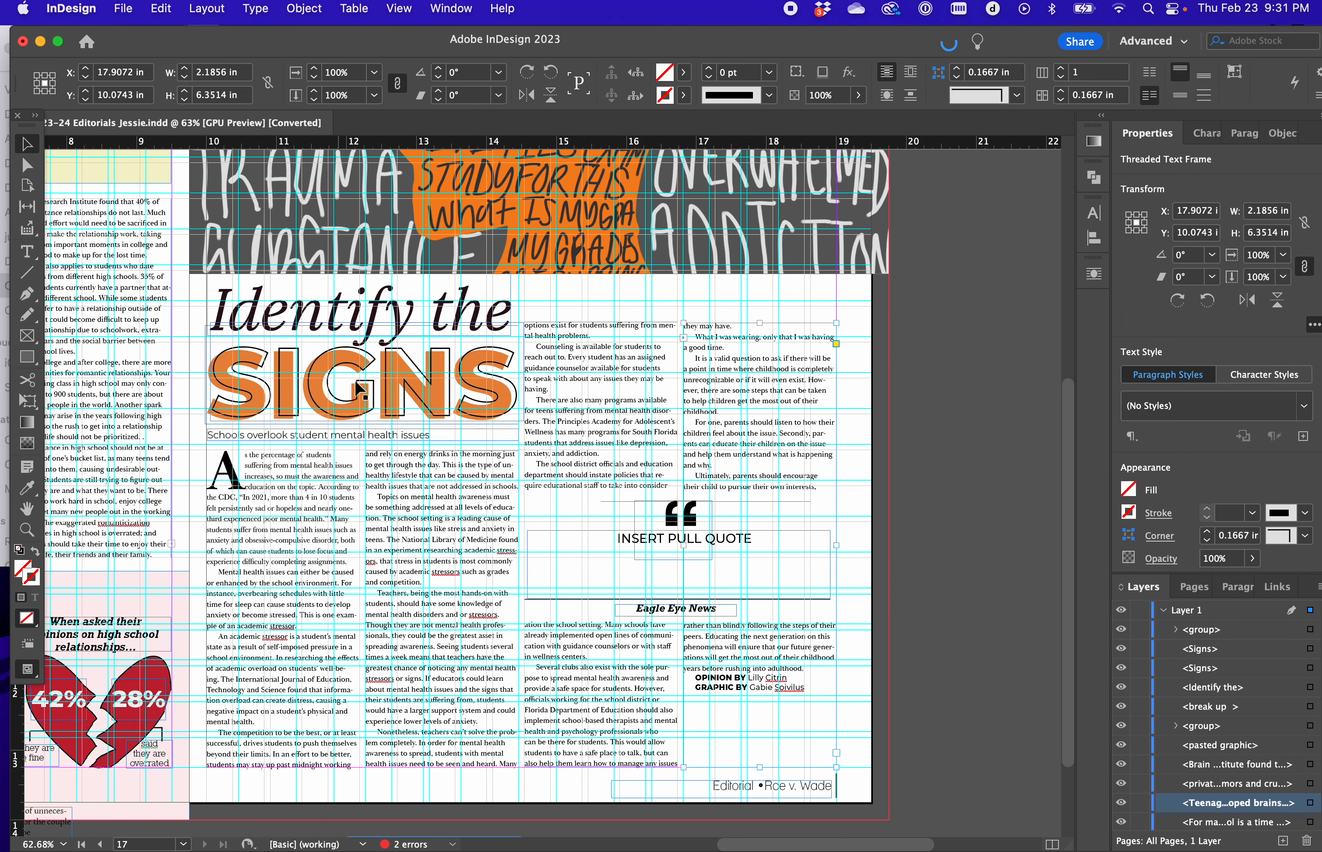
left_click(767, 423)
scroll(767, 423, "down", 3)
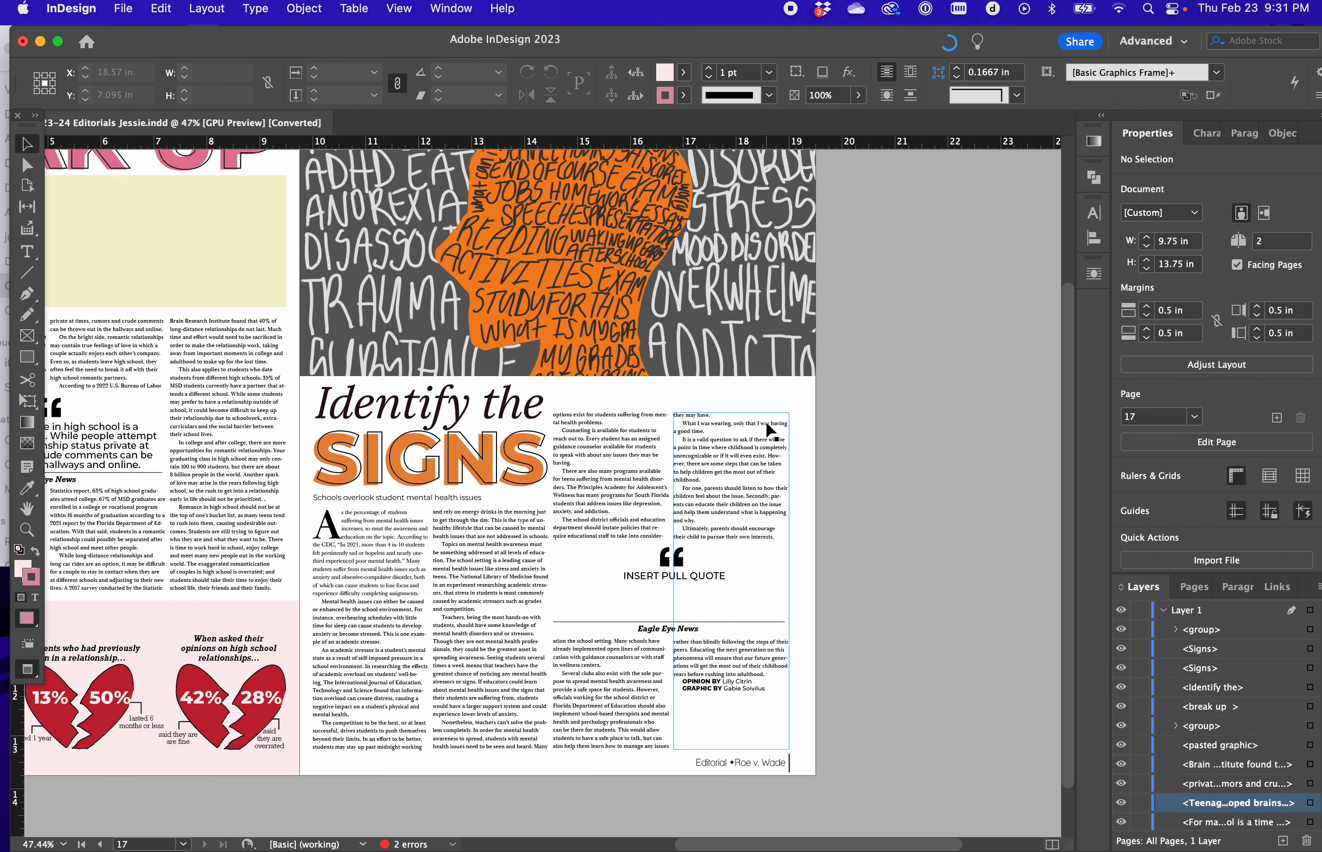
Select the illustration, headline, subheadline, article columns and pull quote, and move them up together to Y 5.9794 in, leaving the footer in place
scroll(767, 423, "up", 3)
scroll(766, 453, "down", 2)
left_click(780, 433)
scroll(791, 420, "down", 2)
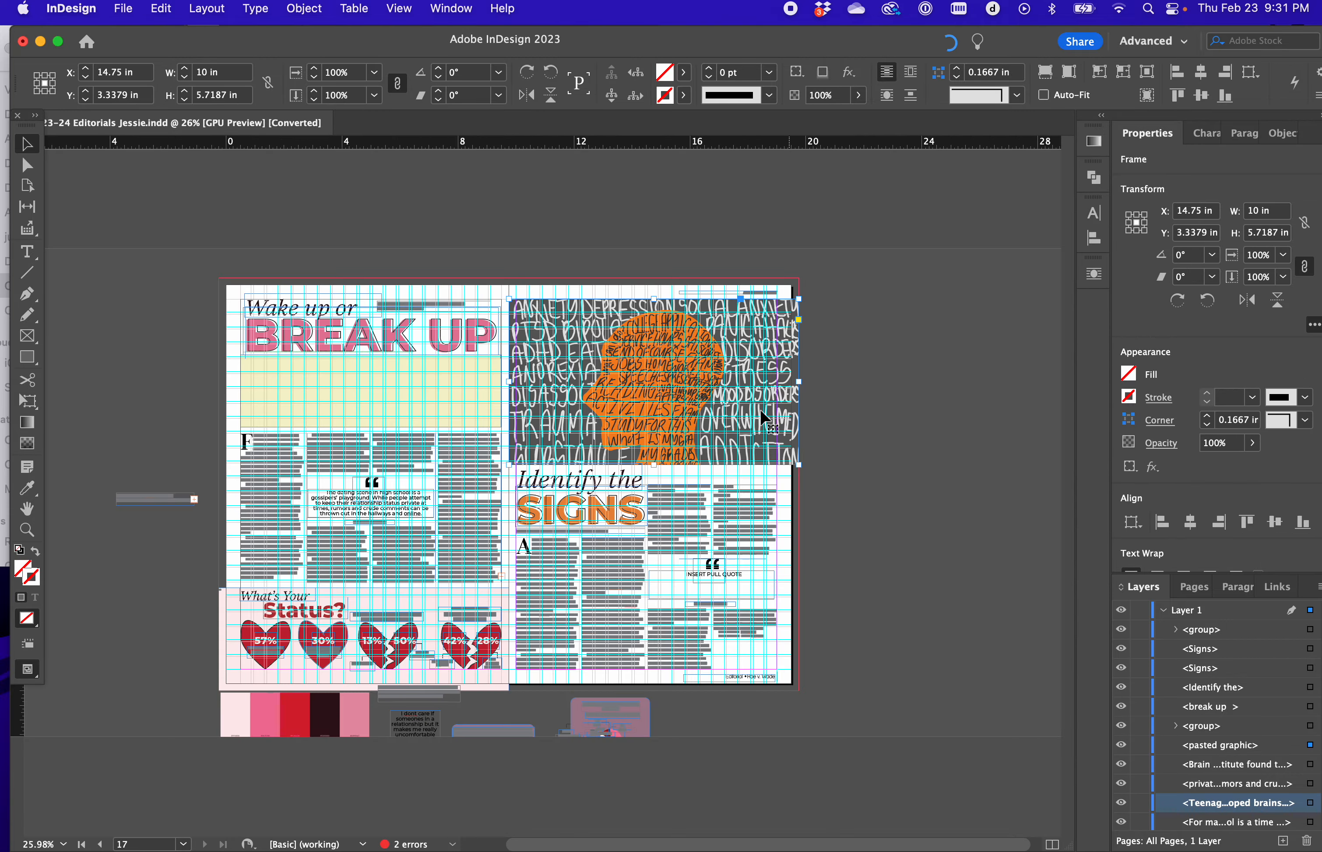
left_click_drag(783, 645, 783, 660)
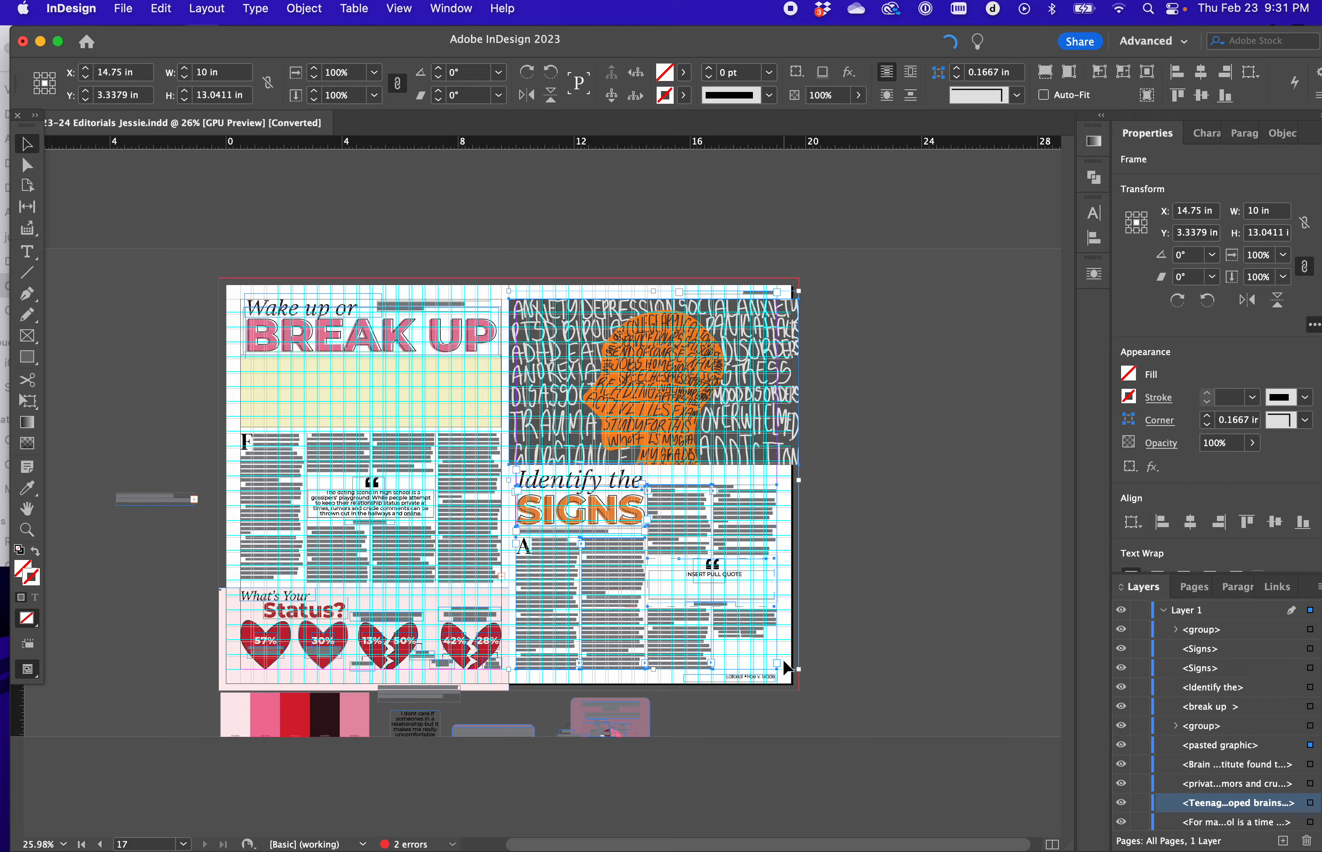
scroll(783, 660, "up", 3)
key("shift+Up")
key("Up")
key("Up")
key("Up")
key("Up")
key("Up")
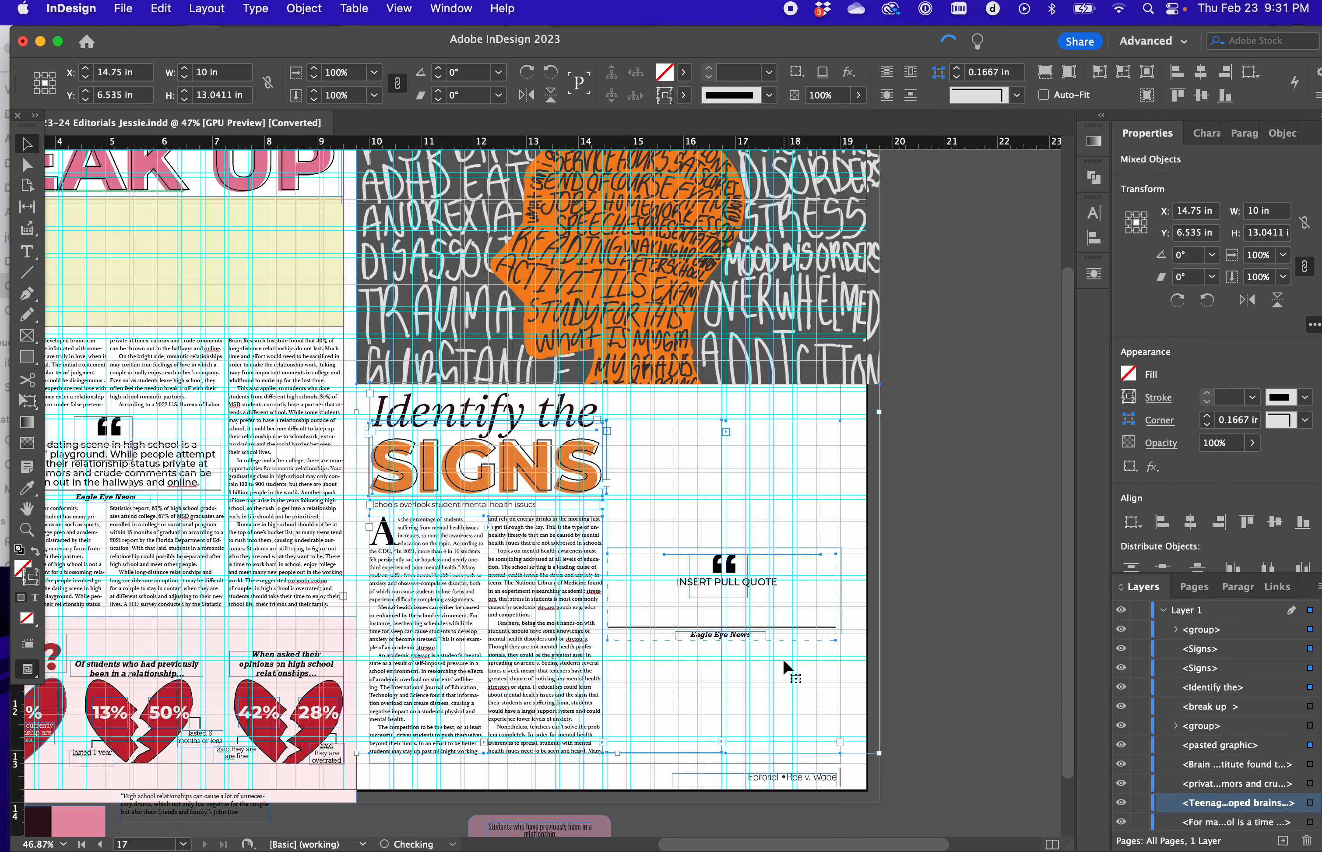
scroll(783, 660, "up", 3)
key("Up")
key("Up")
key("Up")
key("Up")
key("Up")
key("Up")
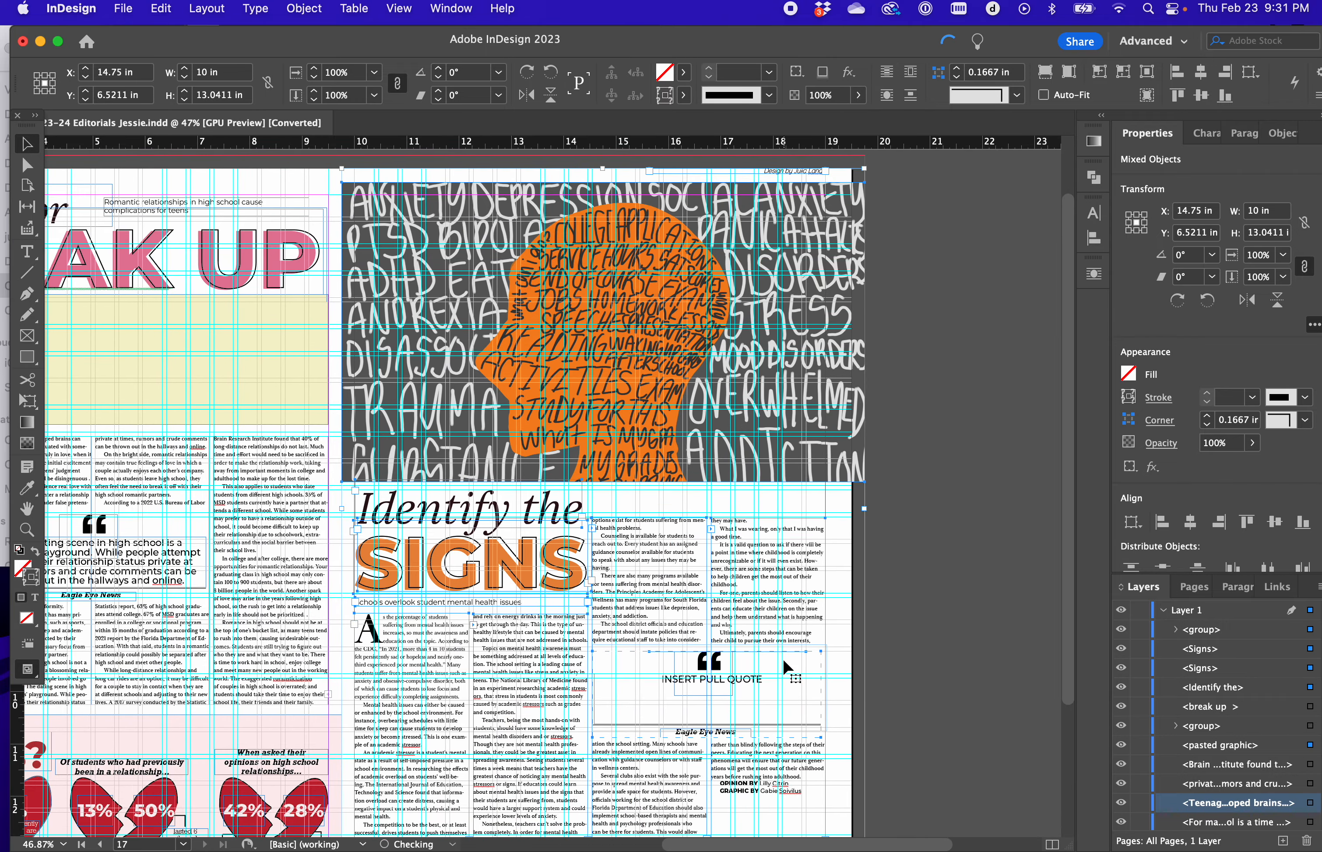
key("Up")
key("Up")
key("Up")
key("Up")
key("Up")
key("Up")
key("Up")
key("Up")
key("Up")
key("Up")
key("Up")
key("Up")
key("Up")
key("Up")
key("Up")
key("Up")
key("Up")
key("Up")
key("Up")
key("Up")
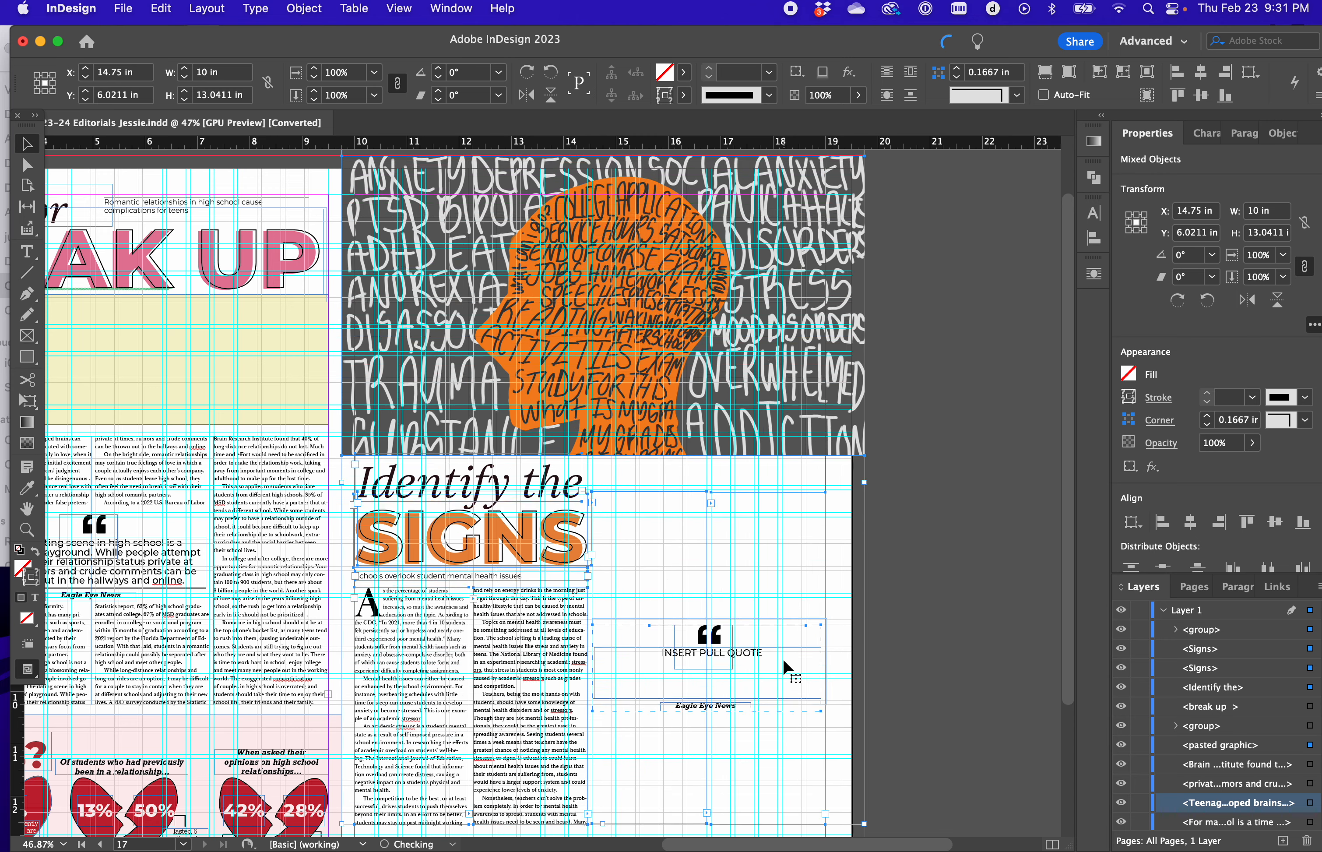
key("Down")
key("Down")
key("Down")
key("Down")
key("Down")
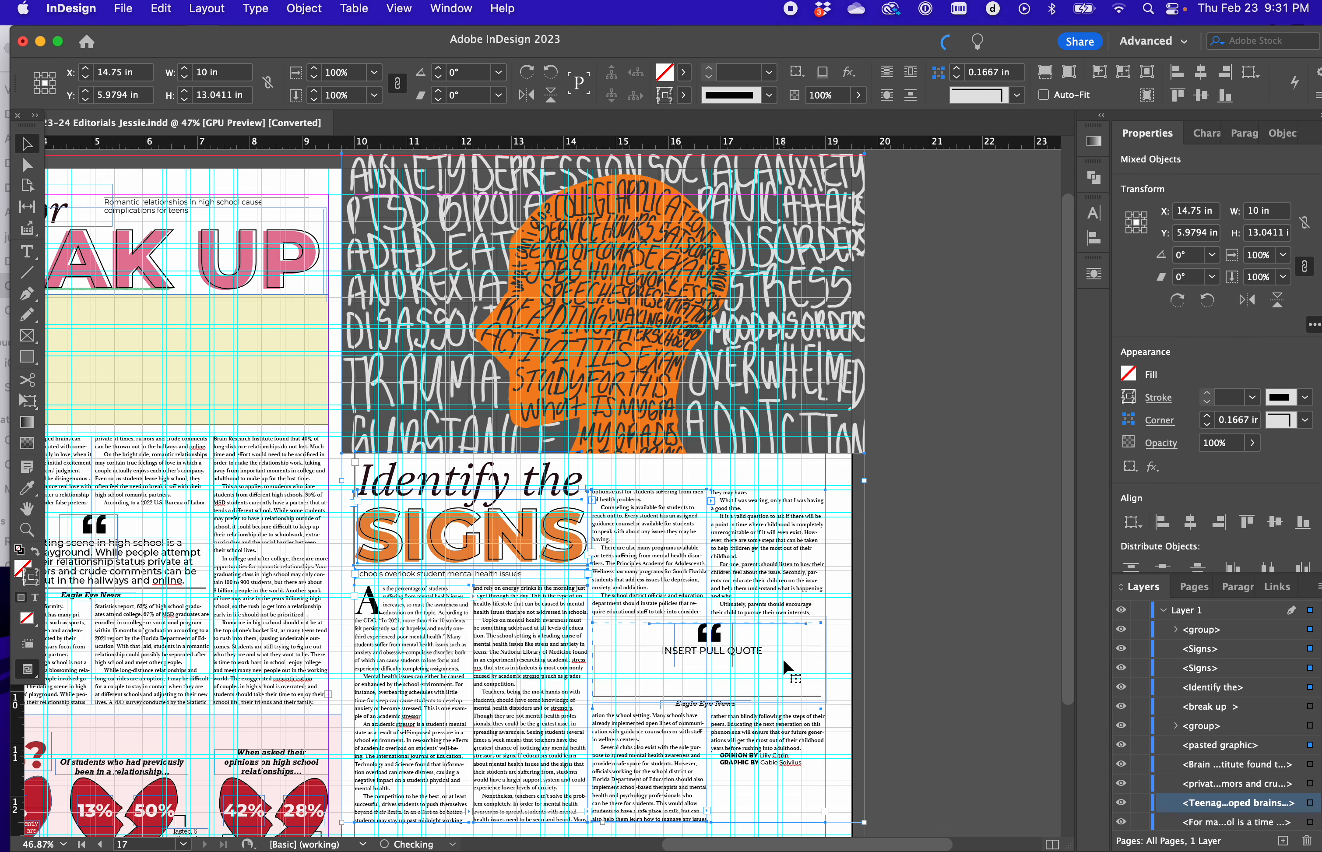
scroll(970, 691, "down", 2)
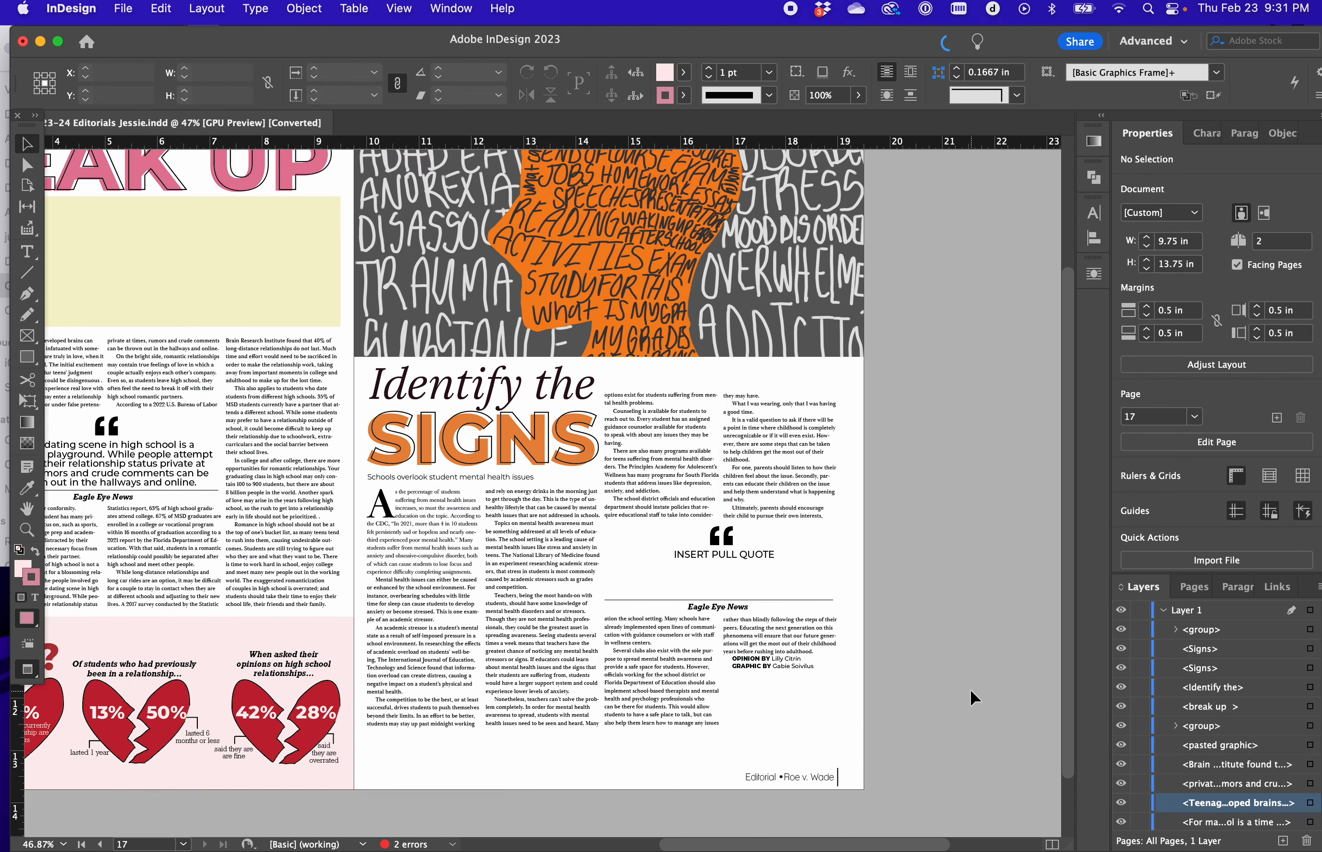
Undo the last upward moves and shift the illustration, headline, columns and pull quote down together toward the page footer, fitting the spread in view
key("super+alt+0")
key("super+z")
key("super+z")
key("shift+Down")
key("shift+Down")
key("shift+Down")
key("shift+Down")
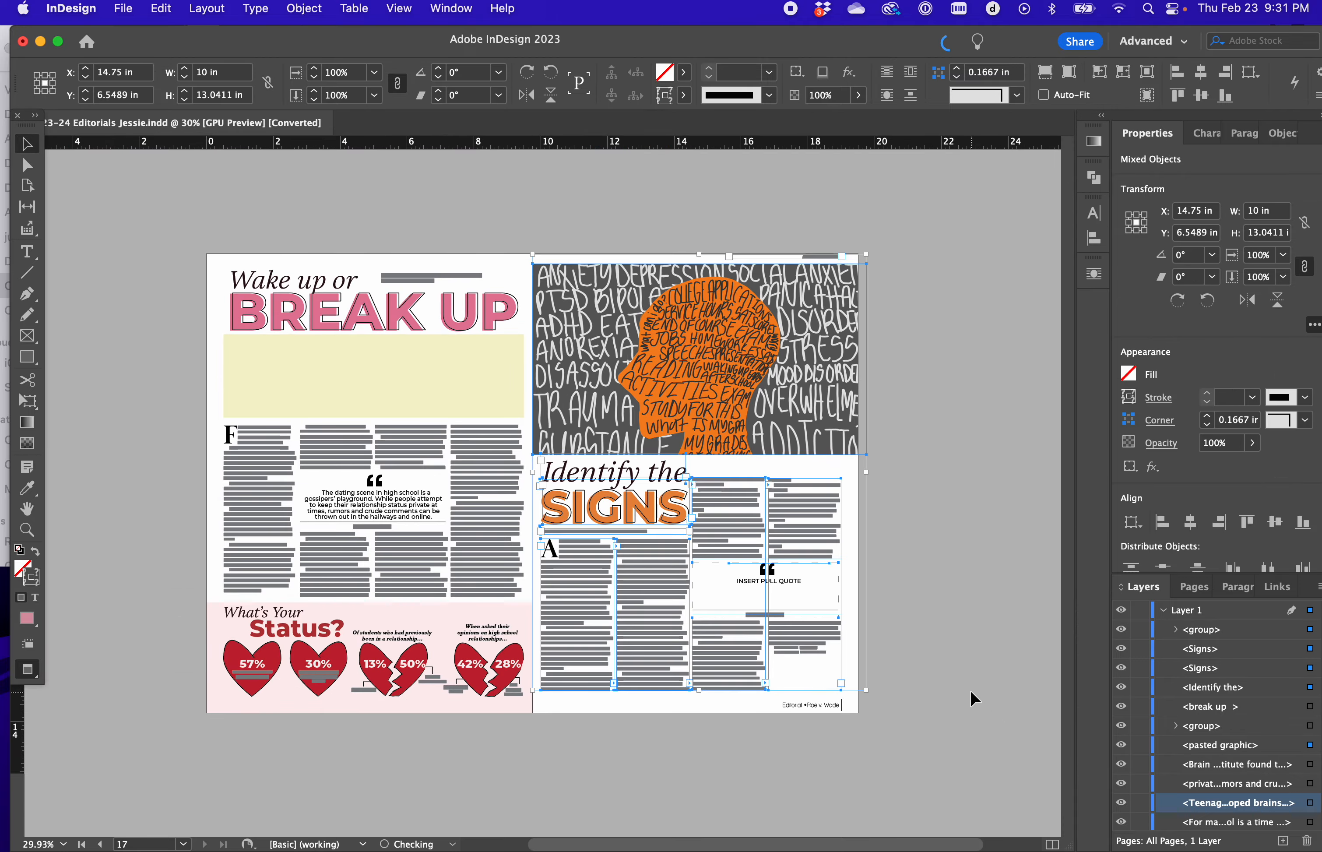
left_click(993, 590)
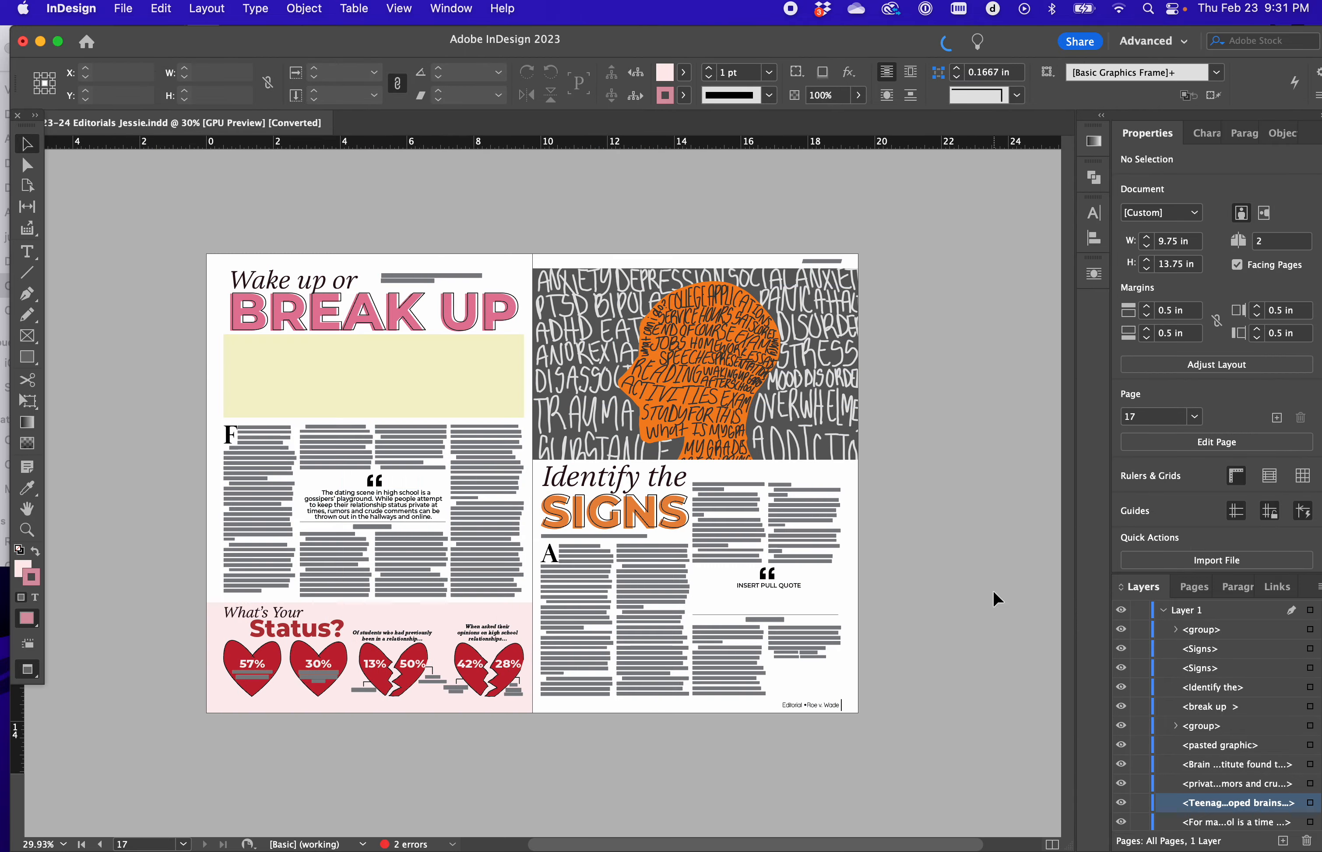
Move the pull quote group sideways to X 14.4722 in so it spans the second and third article columns
scroll(898, 459, "up", 3)
scroll(898, 459, "up", 2)
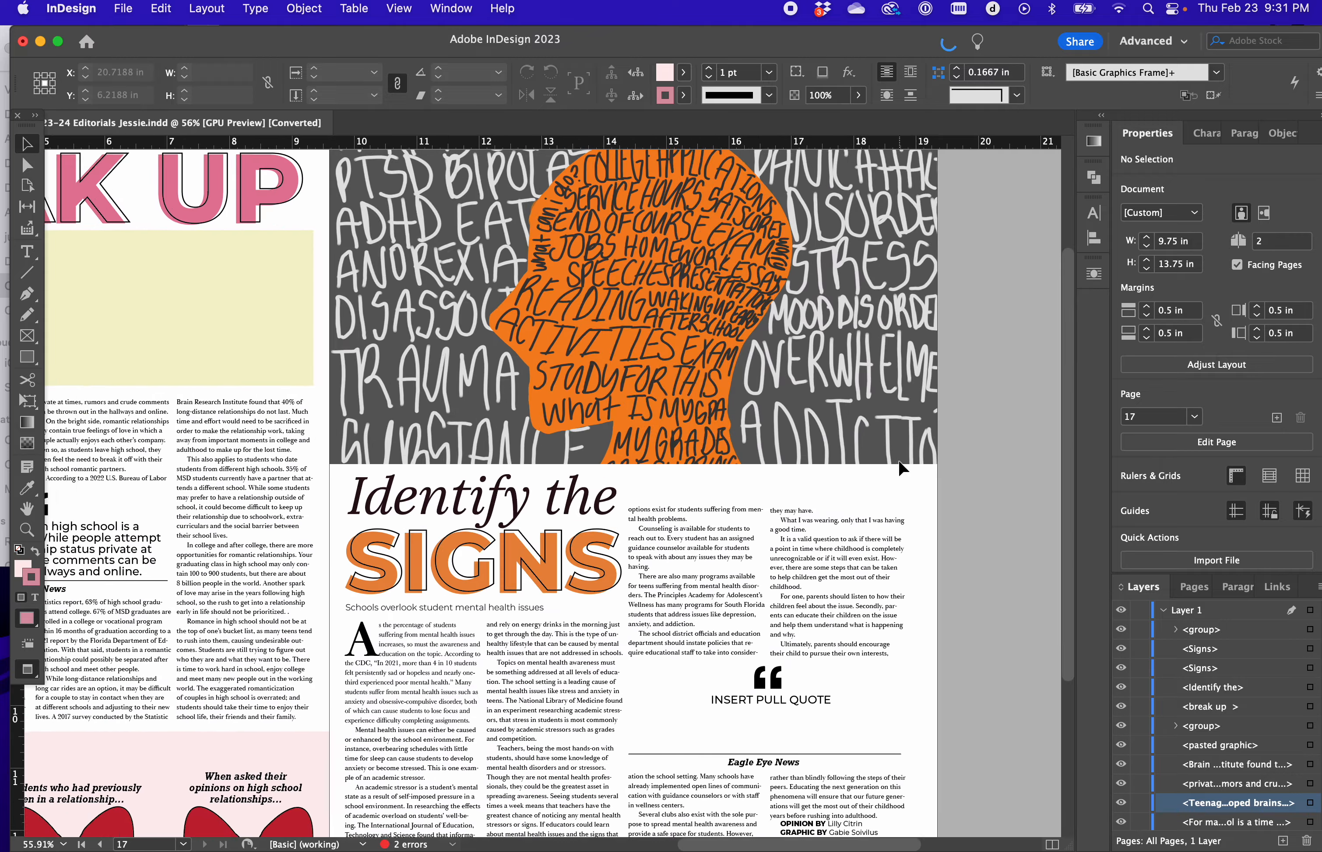
scroll(898, 459, "down", 1)
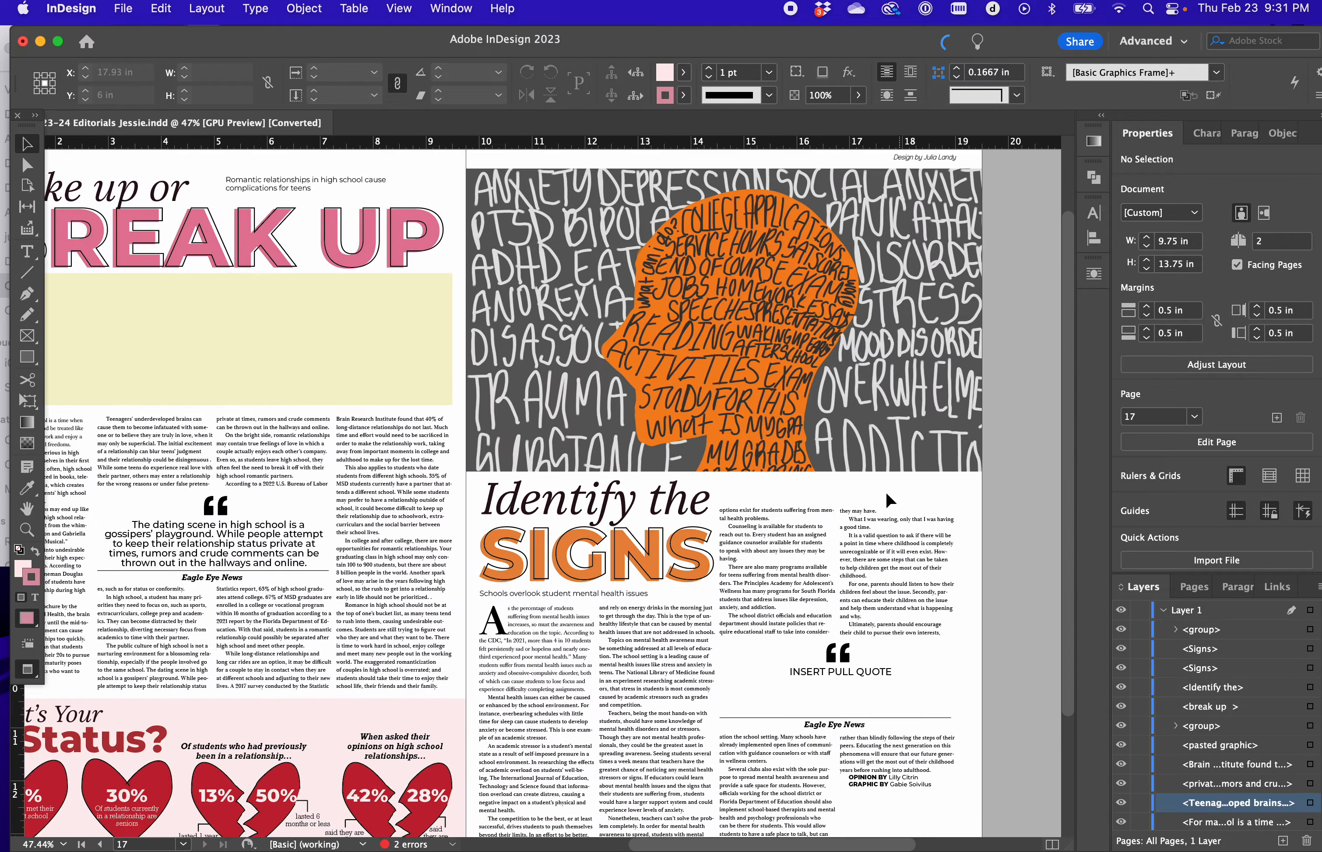
left_click(797, 569)
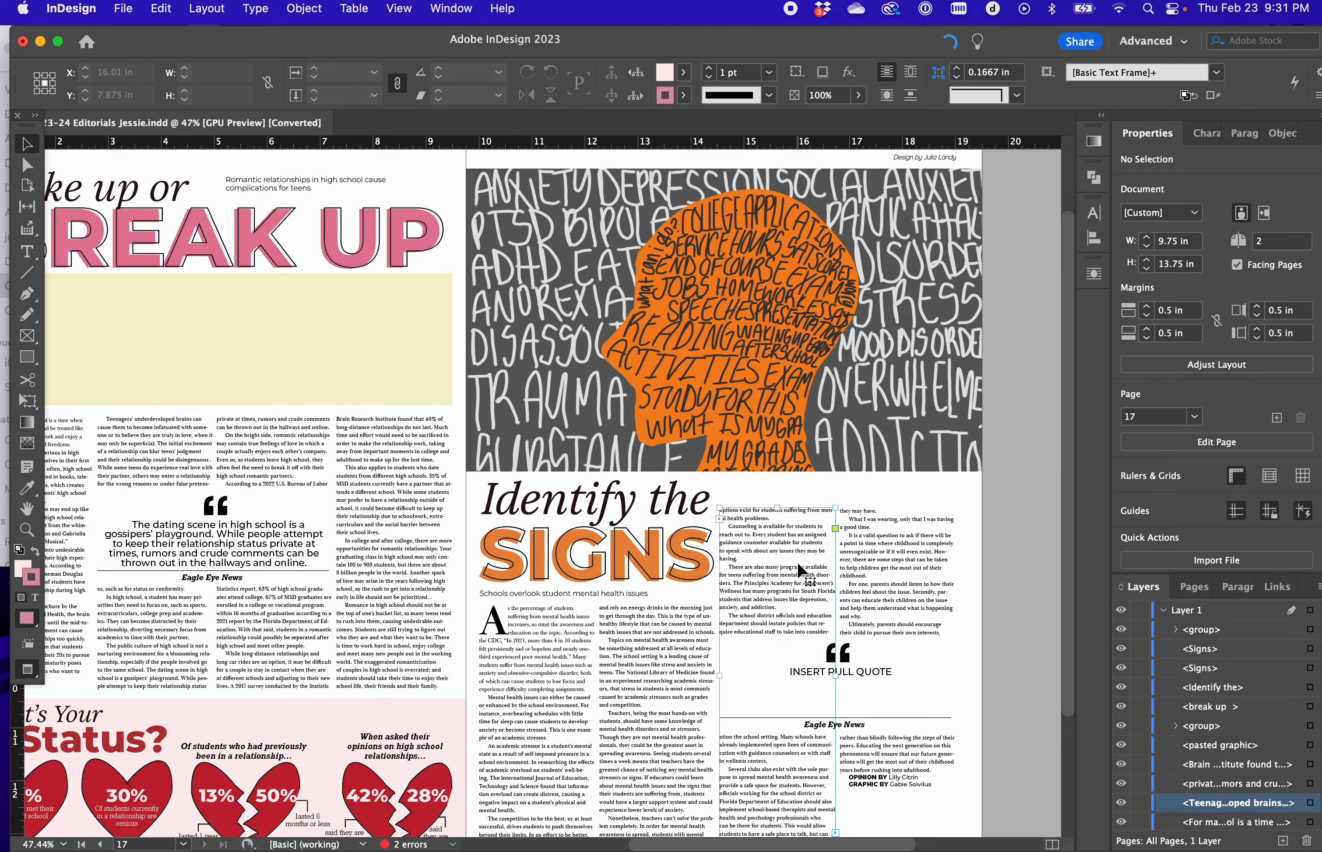
scroll(938, 584, "down", 2)
left_click(892, 627)
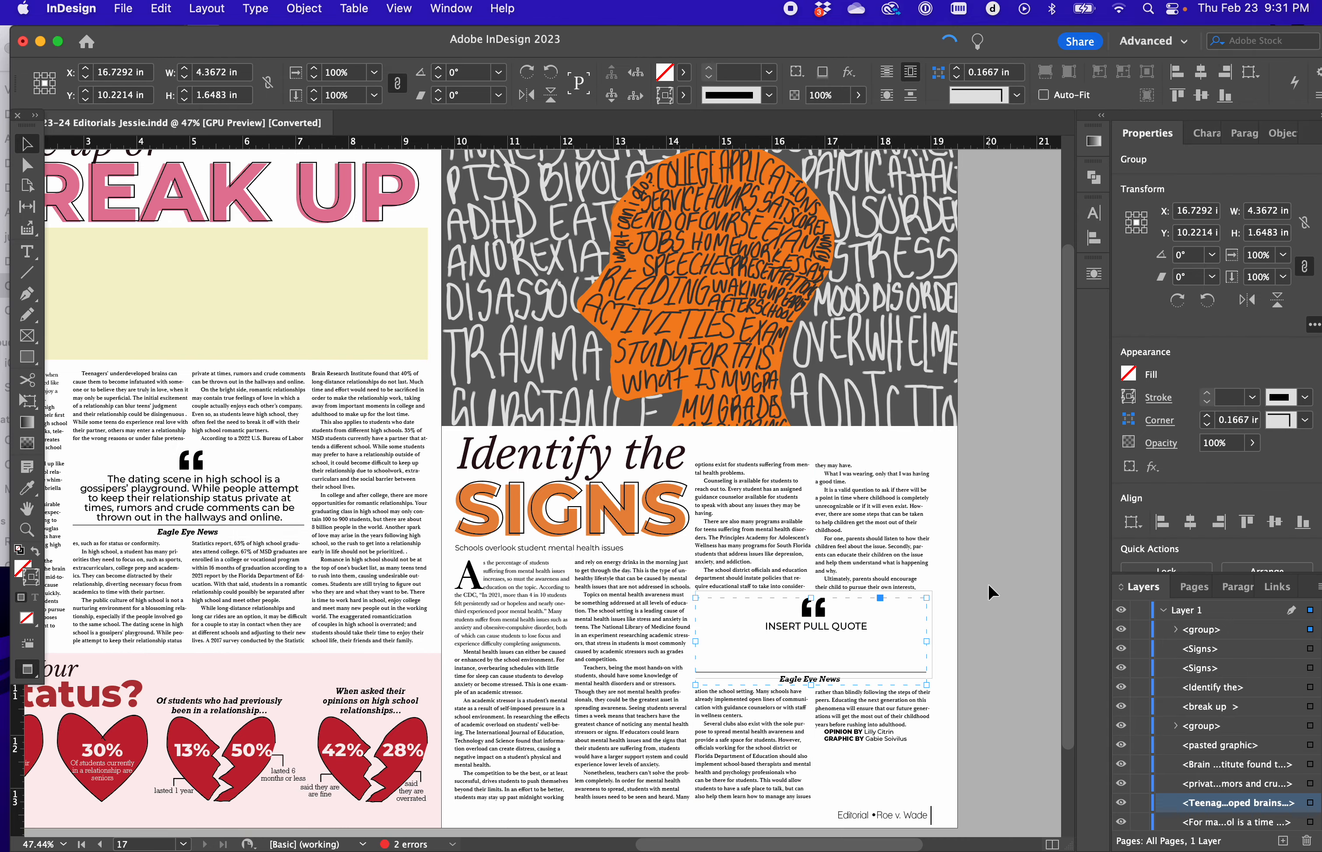
left_click_drag(737, 626, 664, 630)
left_click(653, 587, "shift")
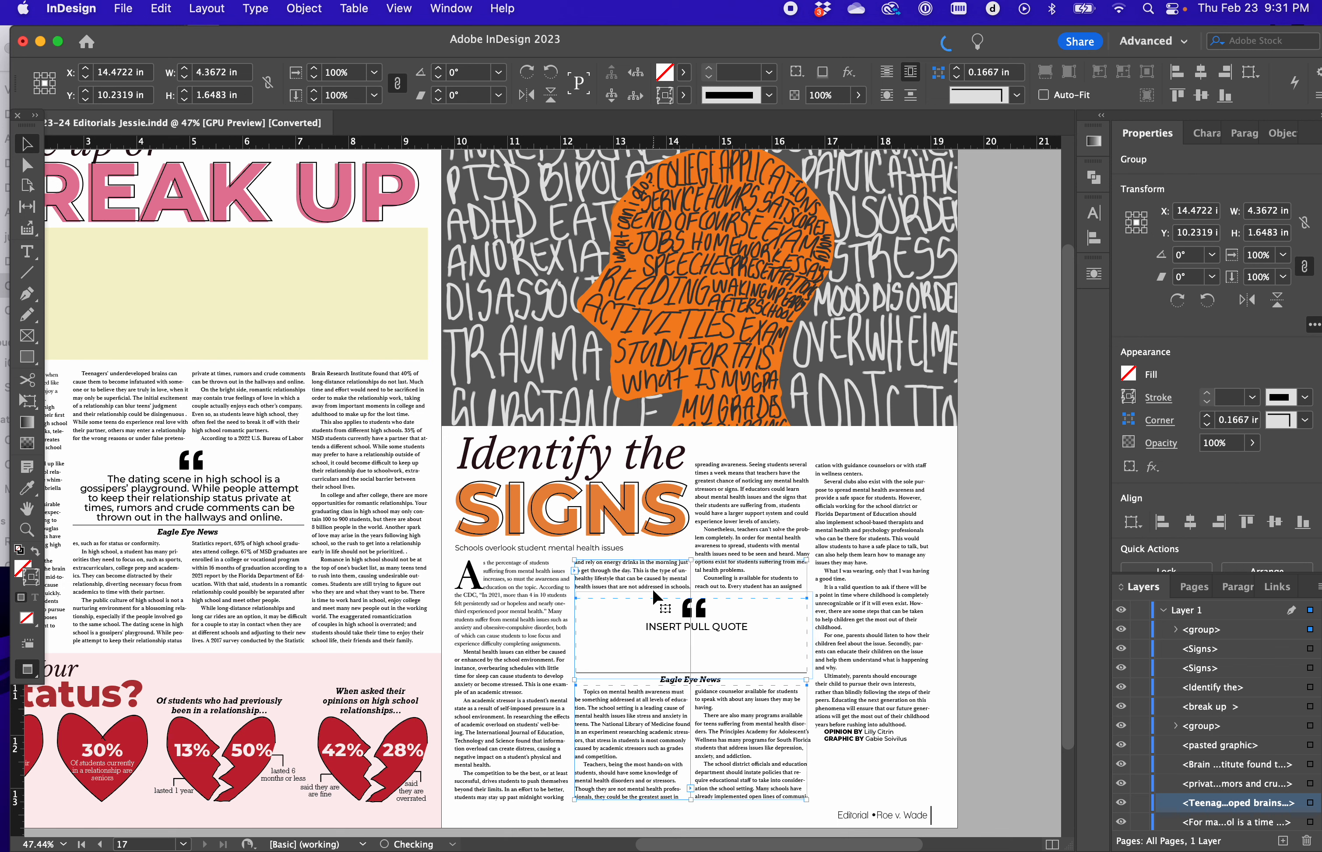
left_click(754, 550, "shift")
scroll(1314, 444, "down", 5)
left_click(1163, 426)
left_click(959, 429)
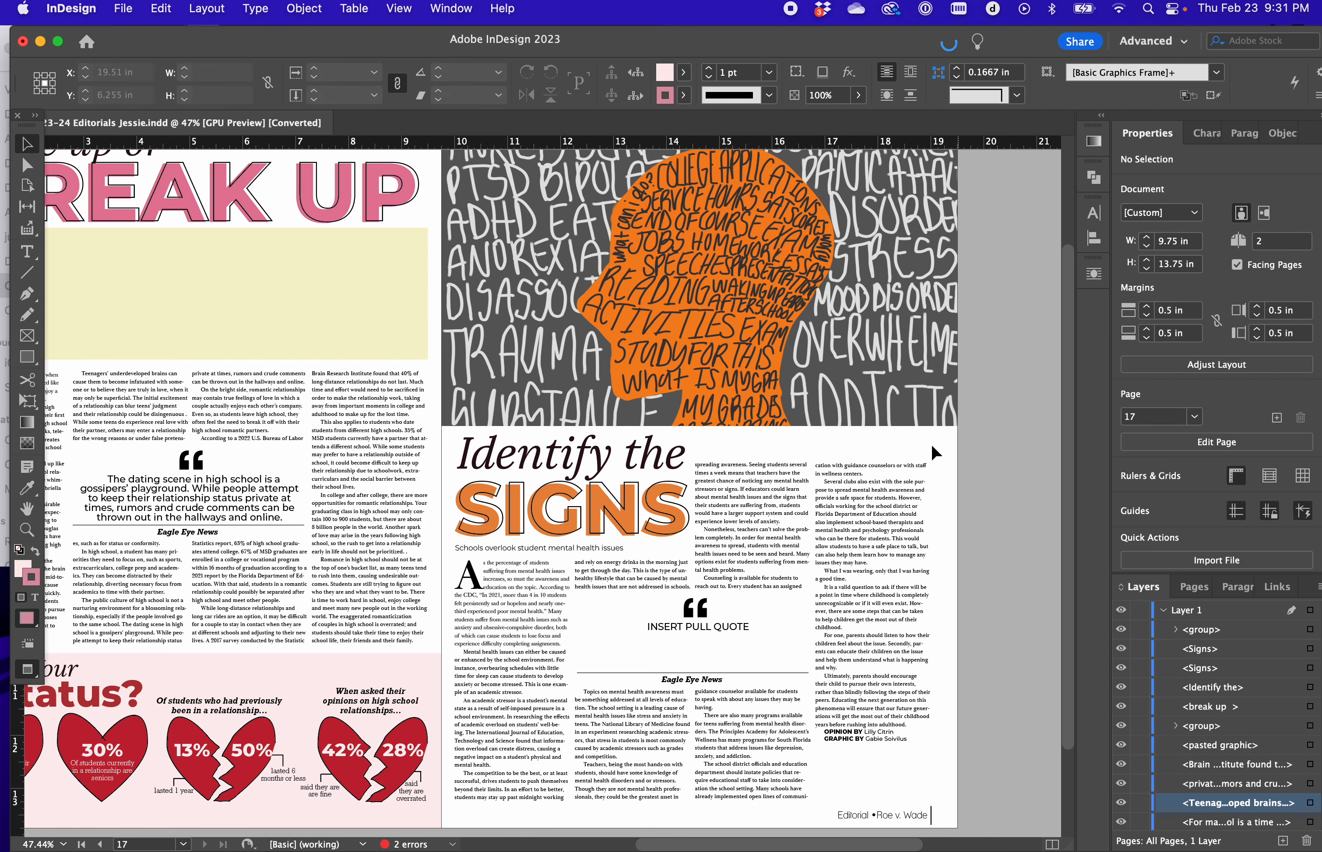
Select all four article columns and shorten them from the bottom to an overall height of 6.1139 in
scroll(893, 630, "down", 3)
left_click(783, 636)
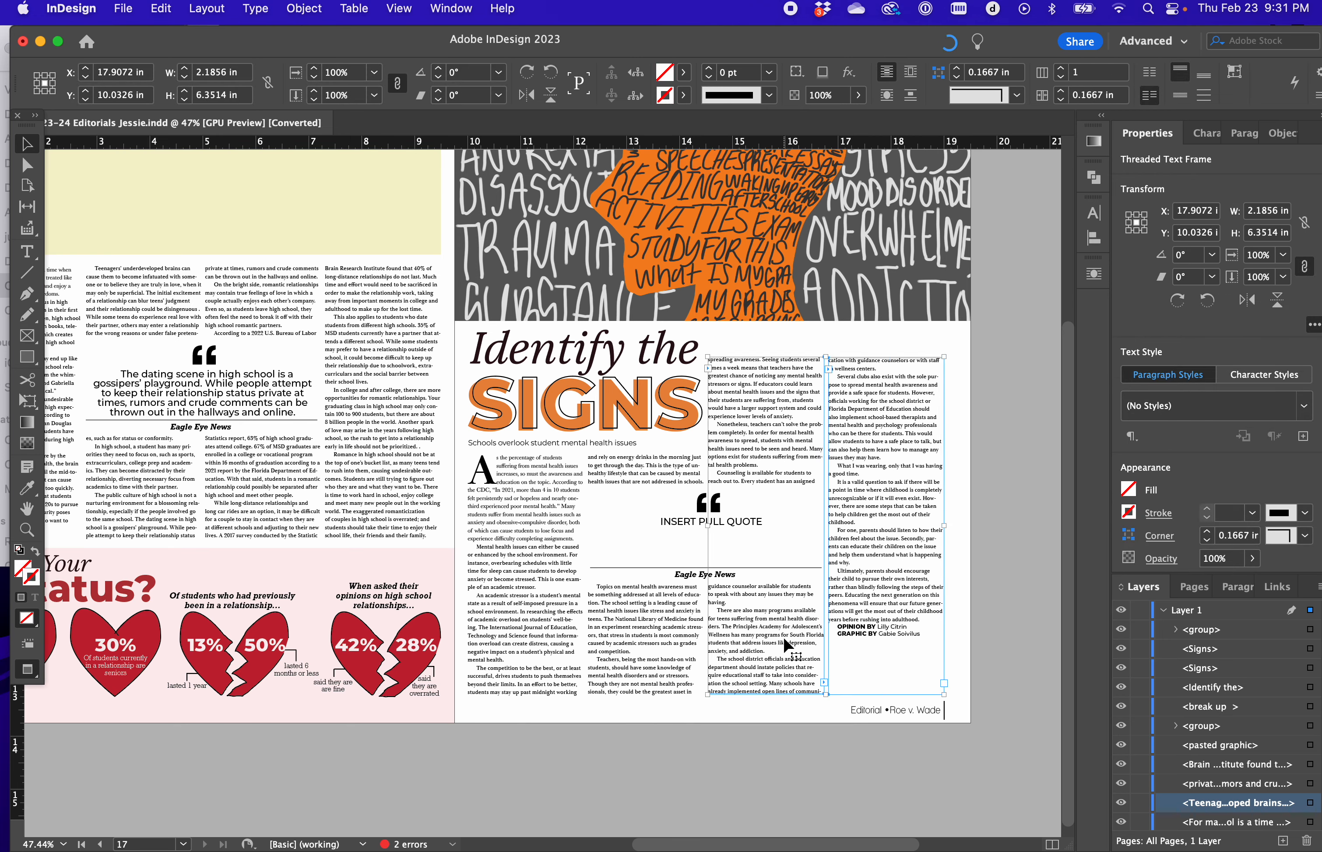
left_click(611, 655, "shift")
left_click(545, 643, "shift")
key("super+equal")
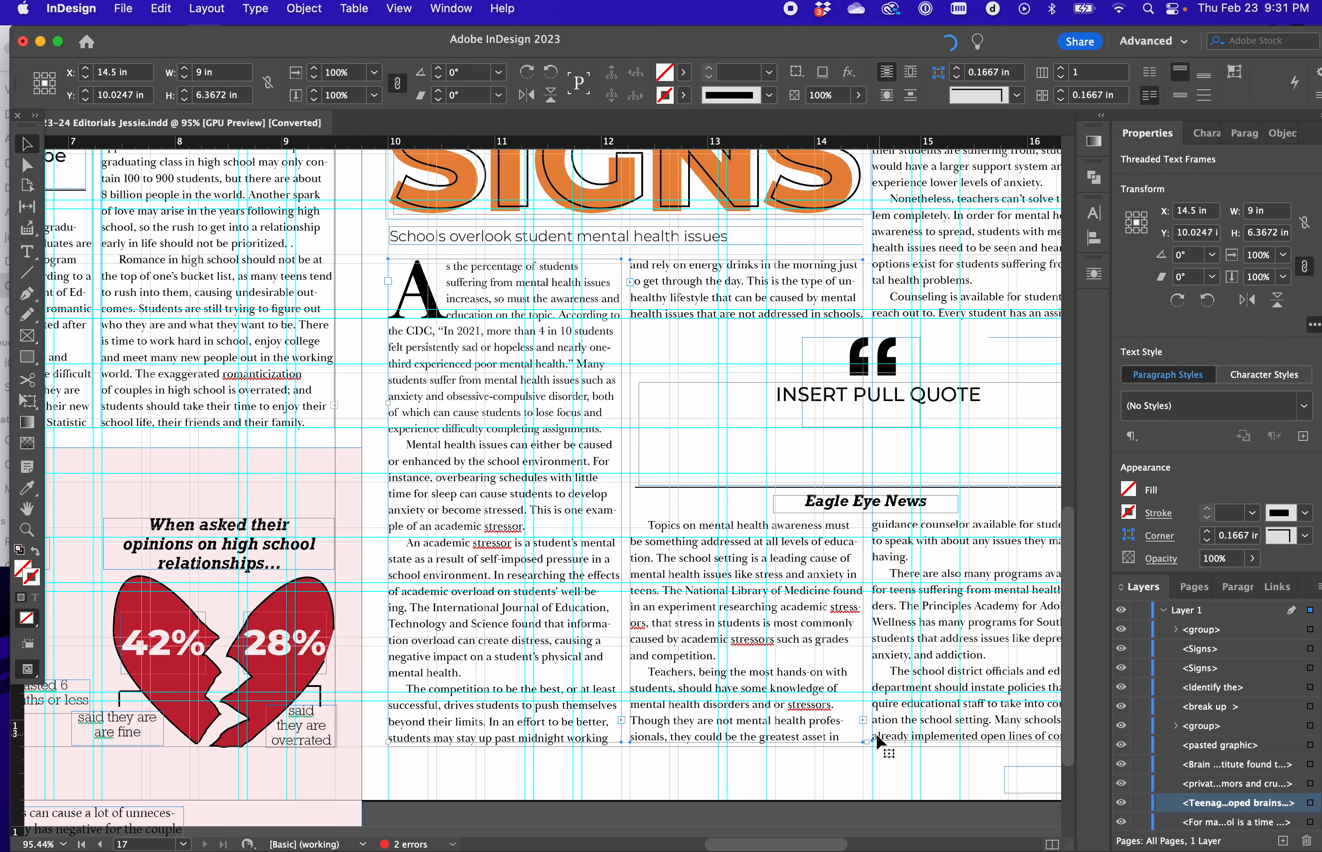
left_click_drag(867, 742, 866, 716)
scroll(865, 715, "right", 3)
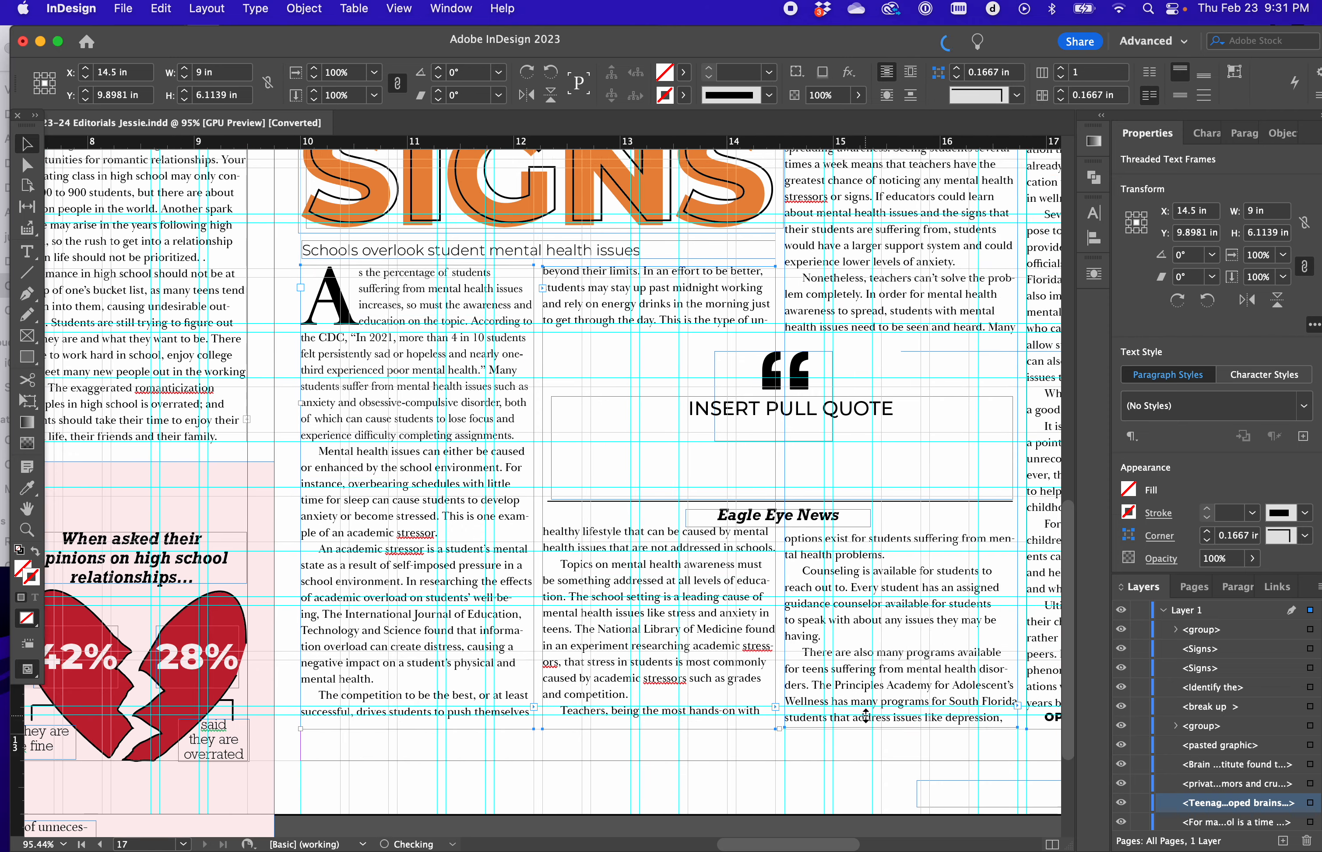
scroll(865, 715, "right", 3)
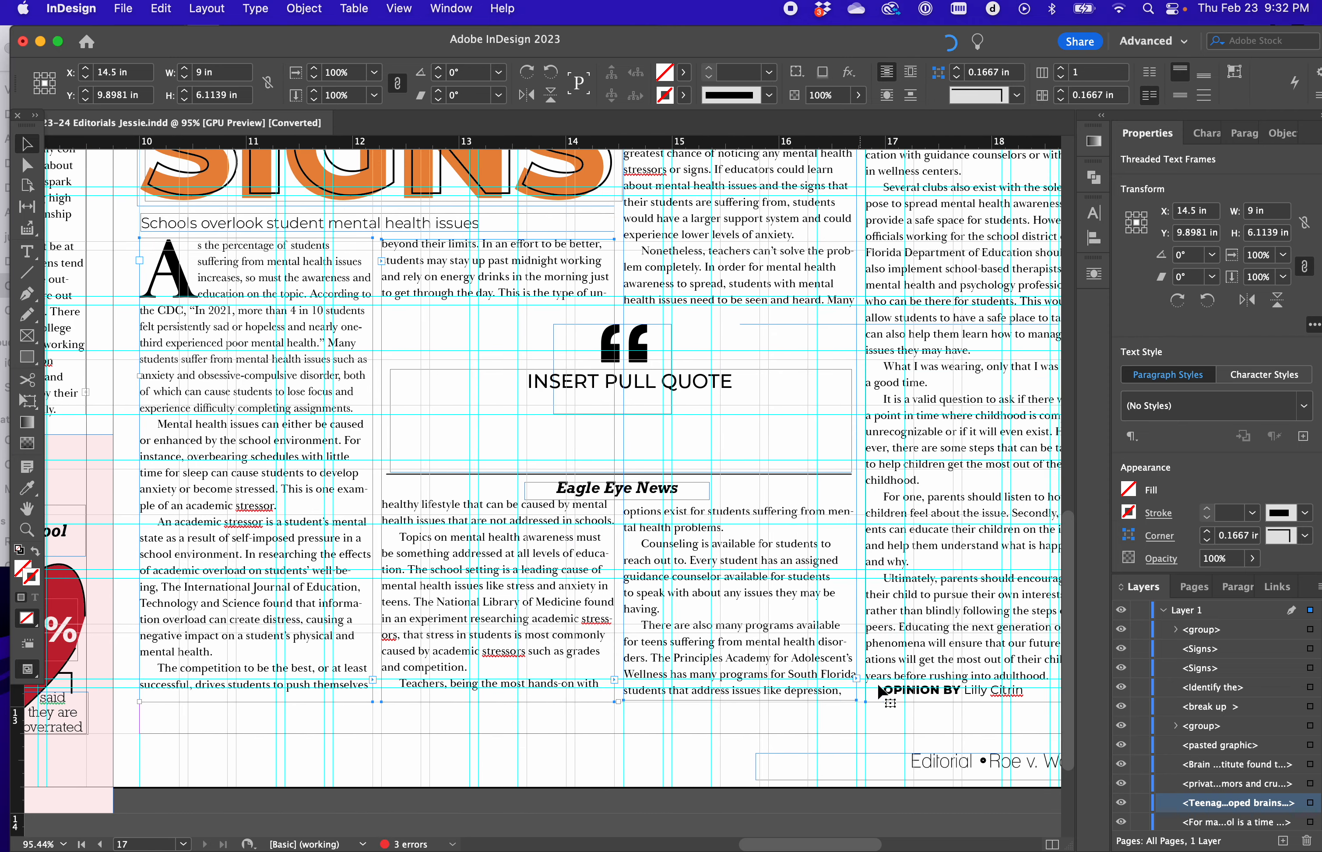
Extend the bottom of the fourth article column to fit the graphic credit line, and preview the page without guides
left_click(843, 717)
left_click(959, 679)
left_click(982, 701)
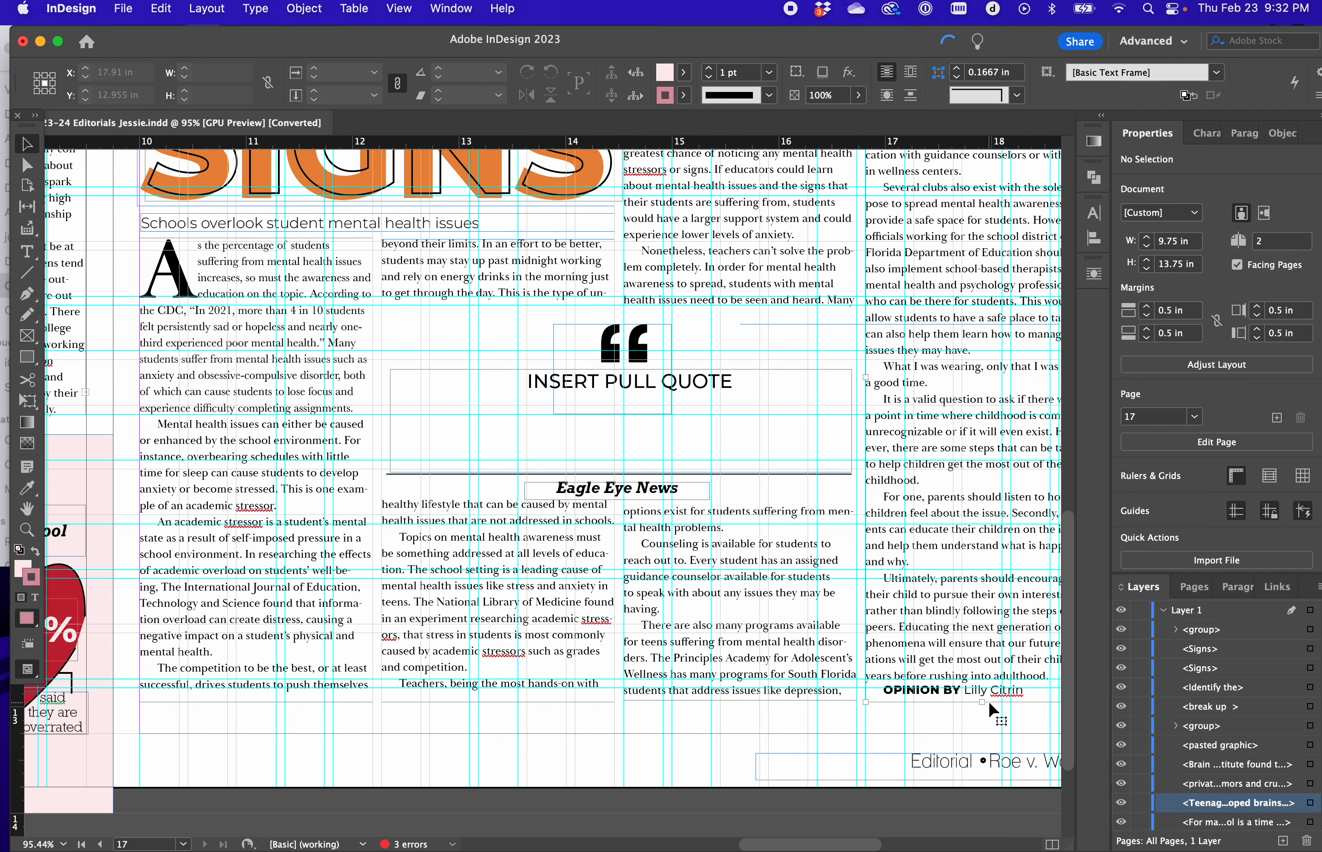
left_click_drag(989, 701, 989, 721)
scroll(989, 721, "down", 3)
left_click(783, 478)
scroll(791, 463, "up", 2)
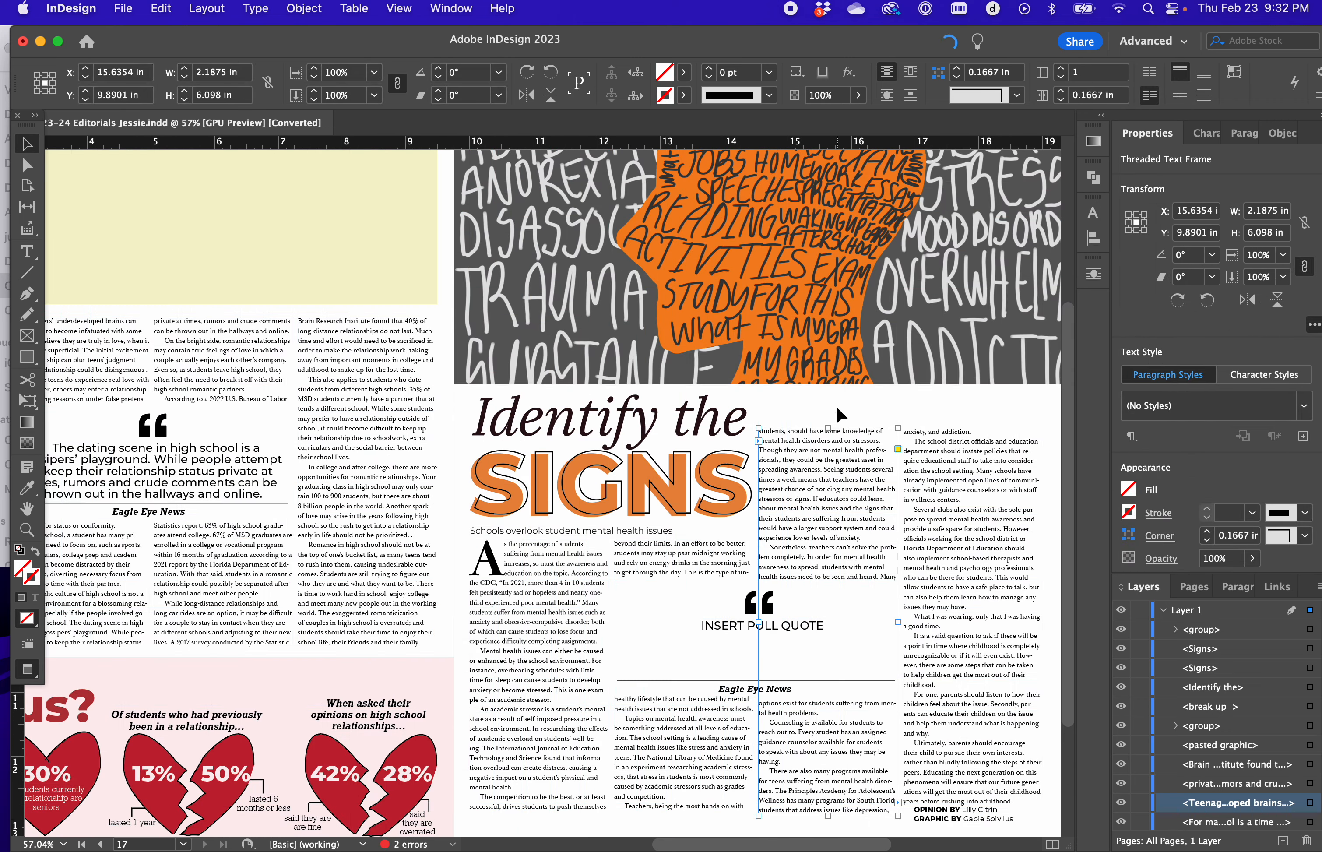
scroll(841, 414, "down", 2)
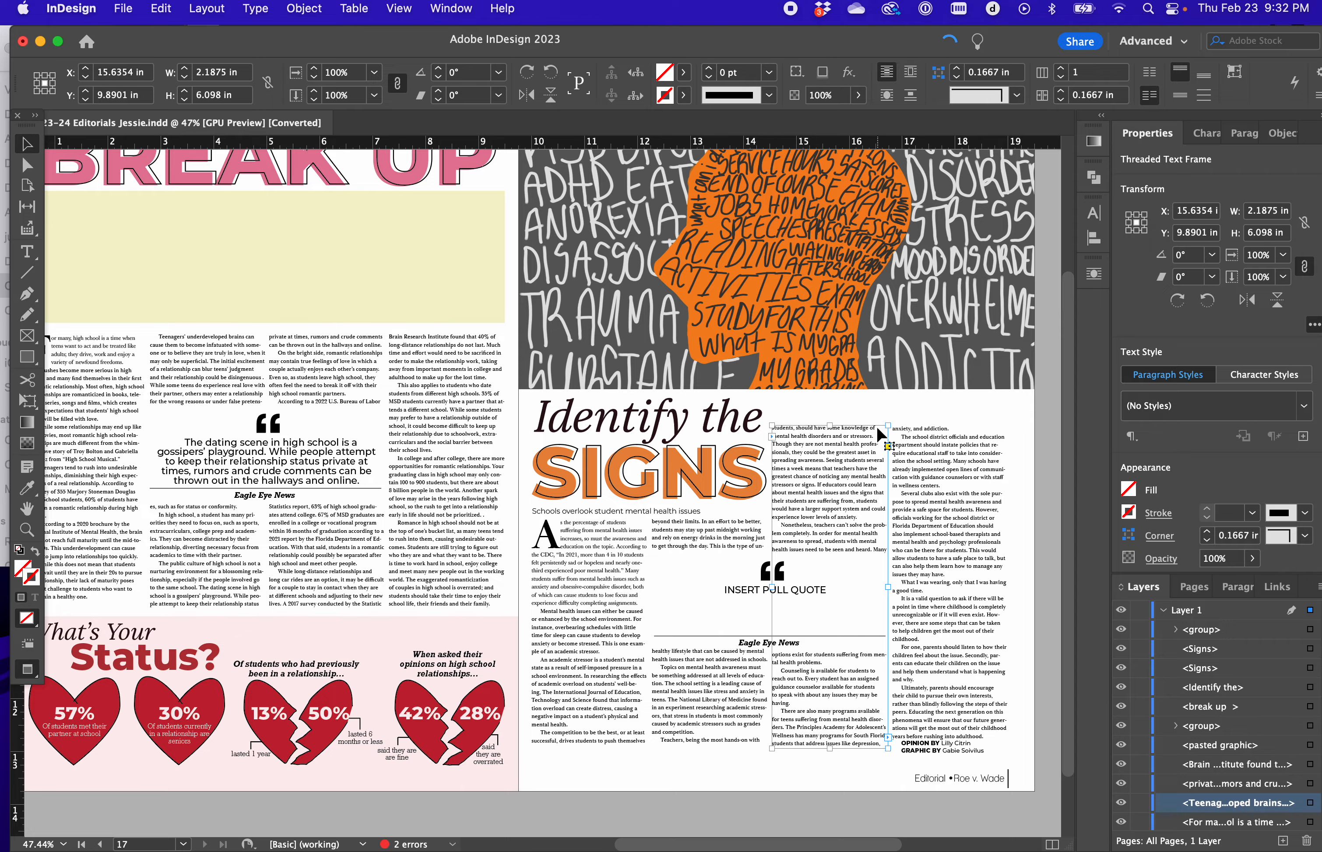
scroll(880, 433, "up", 3)
scroll(587, 475, "down", 1)
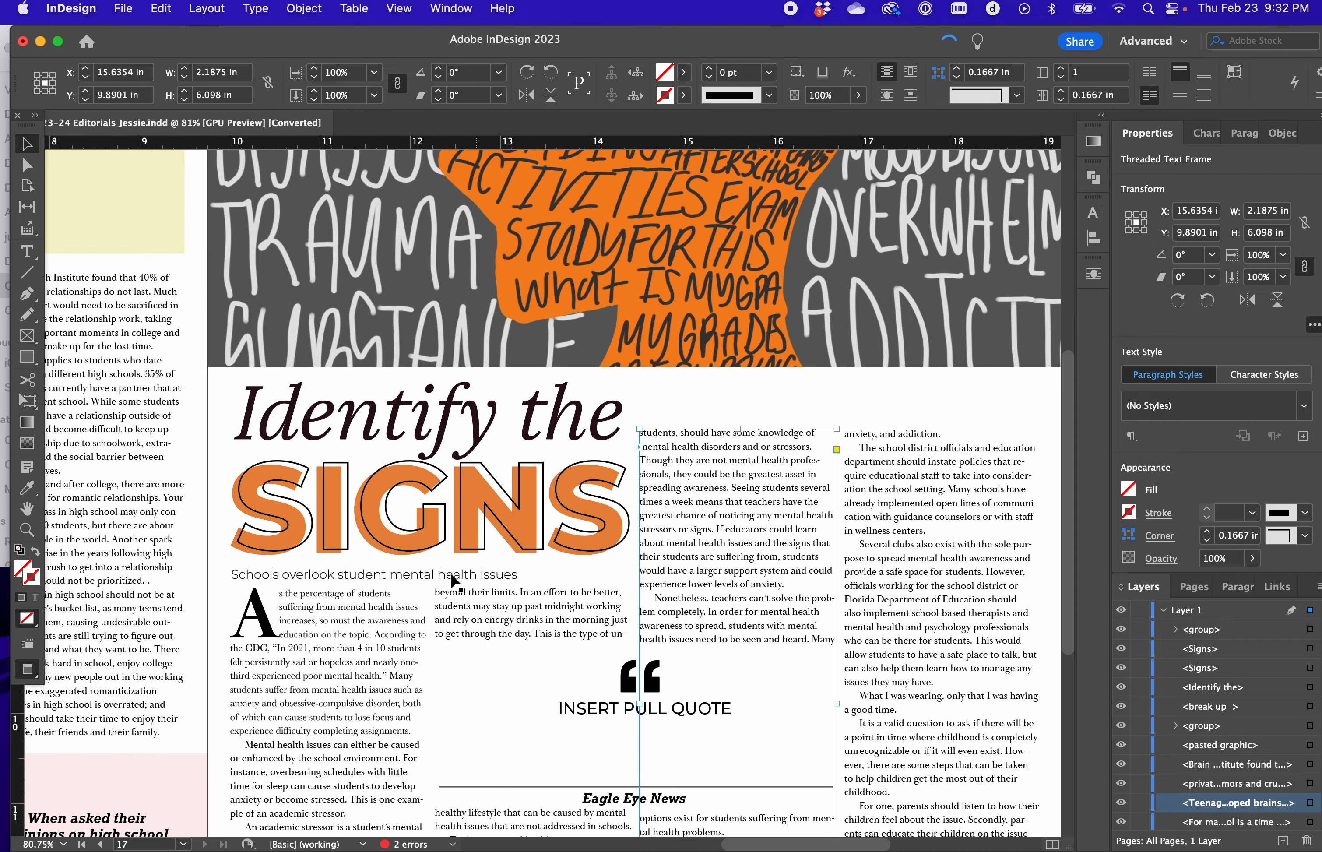
Examine both pages of the spread and the spacing around the yellow placeholder box beneath the BREAK UP headline
scroll(450, 581, "down", 1)
scroll(451, 581, "down", 3)
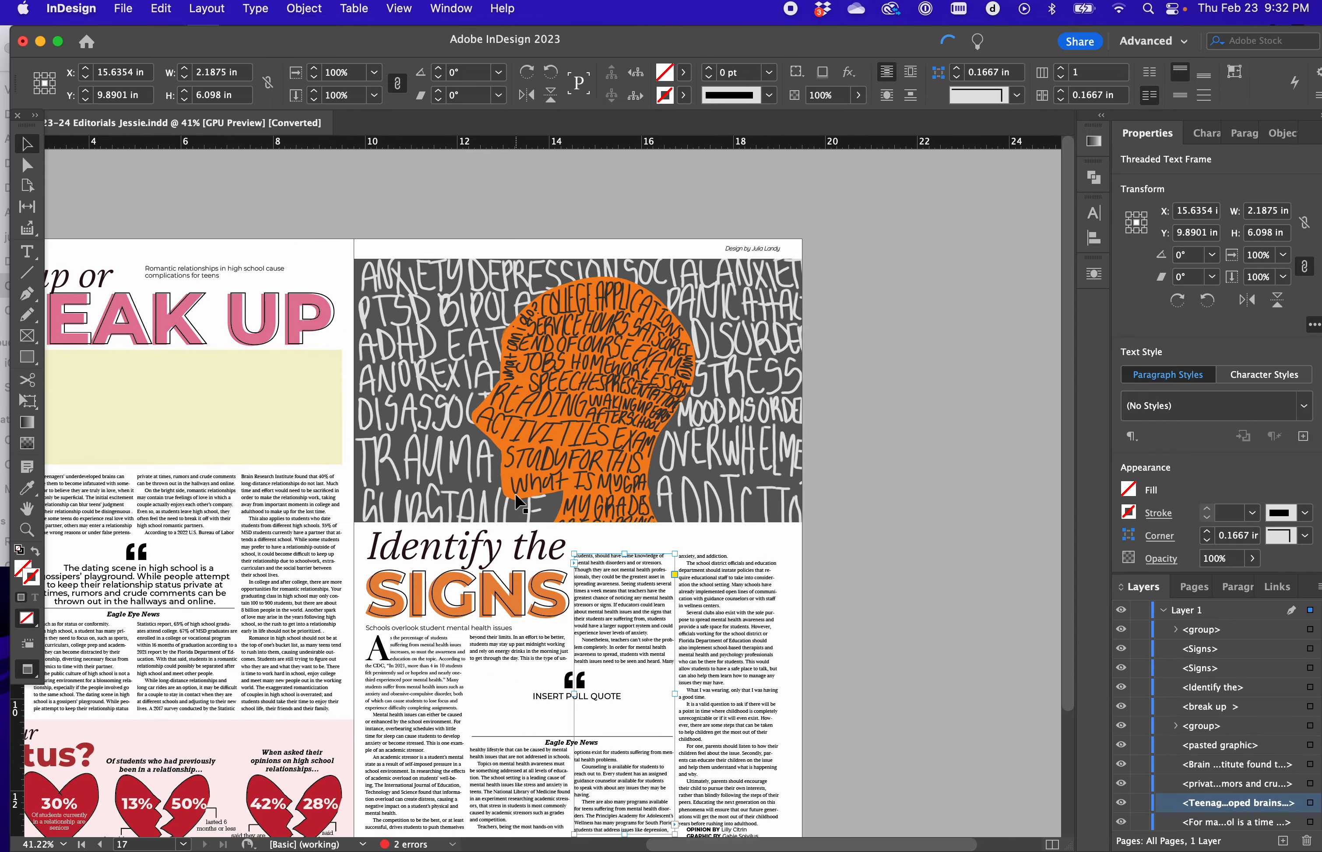
scroll(520, 502, "left", 5)
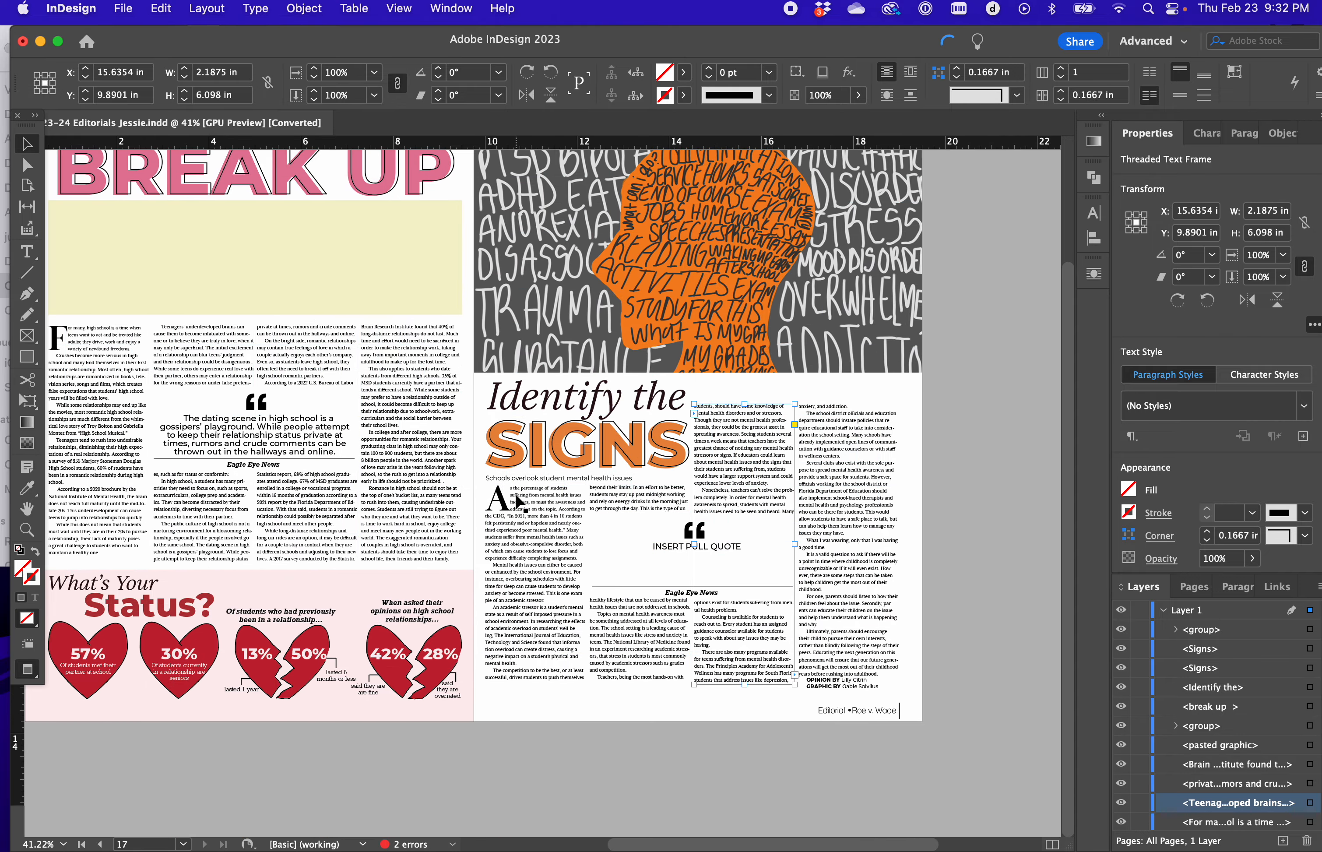
scroll(457, 463, "left", 4)
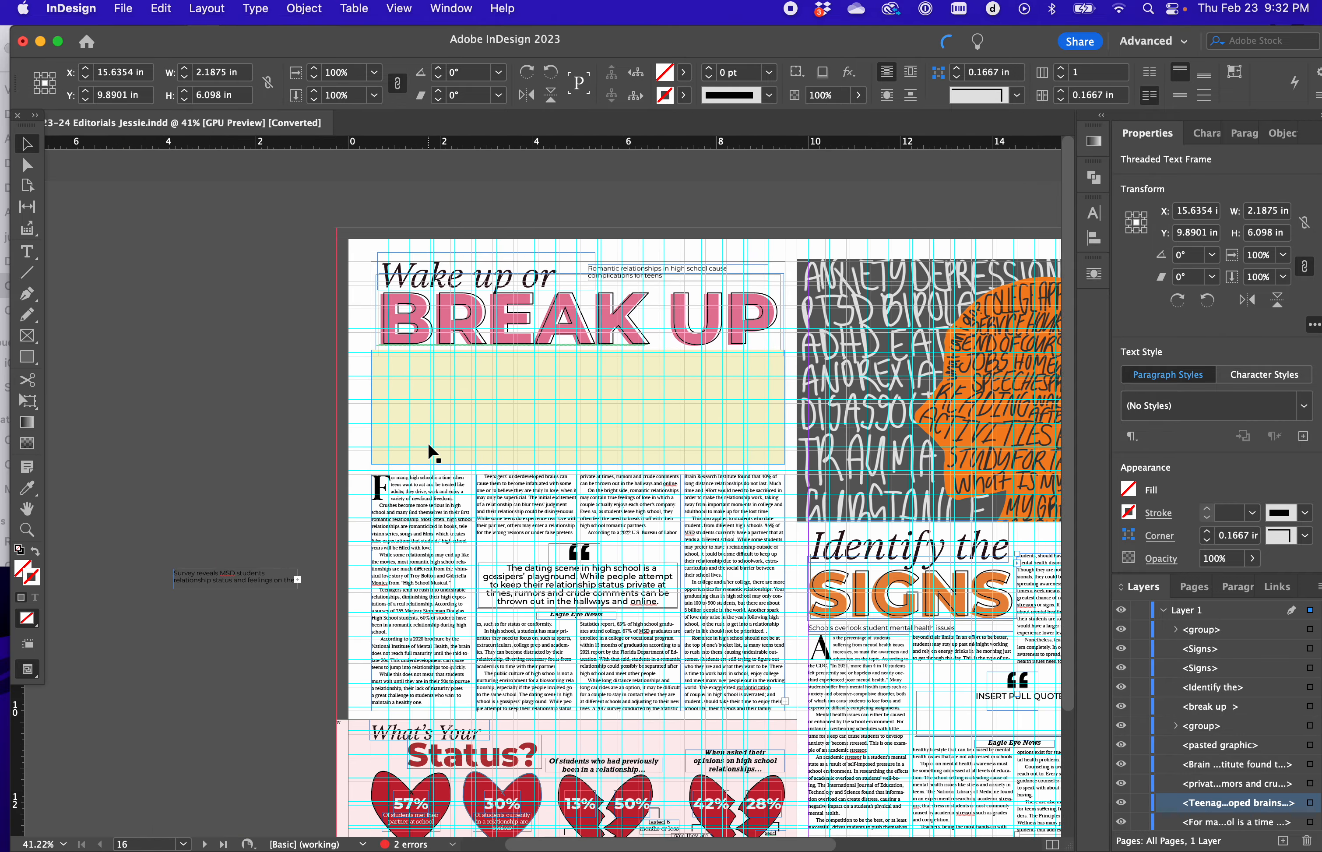
scroll(427, 442, "up", 4)
scroll(427, 442, "right", 5)
scroll(427, 442, "up", 2)
left_click(692, 396)
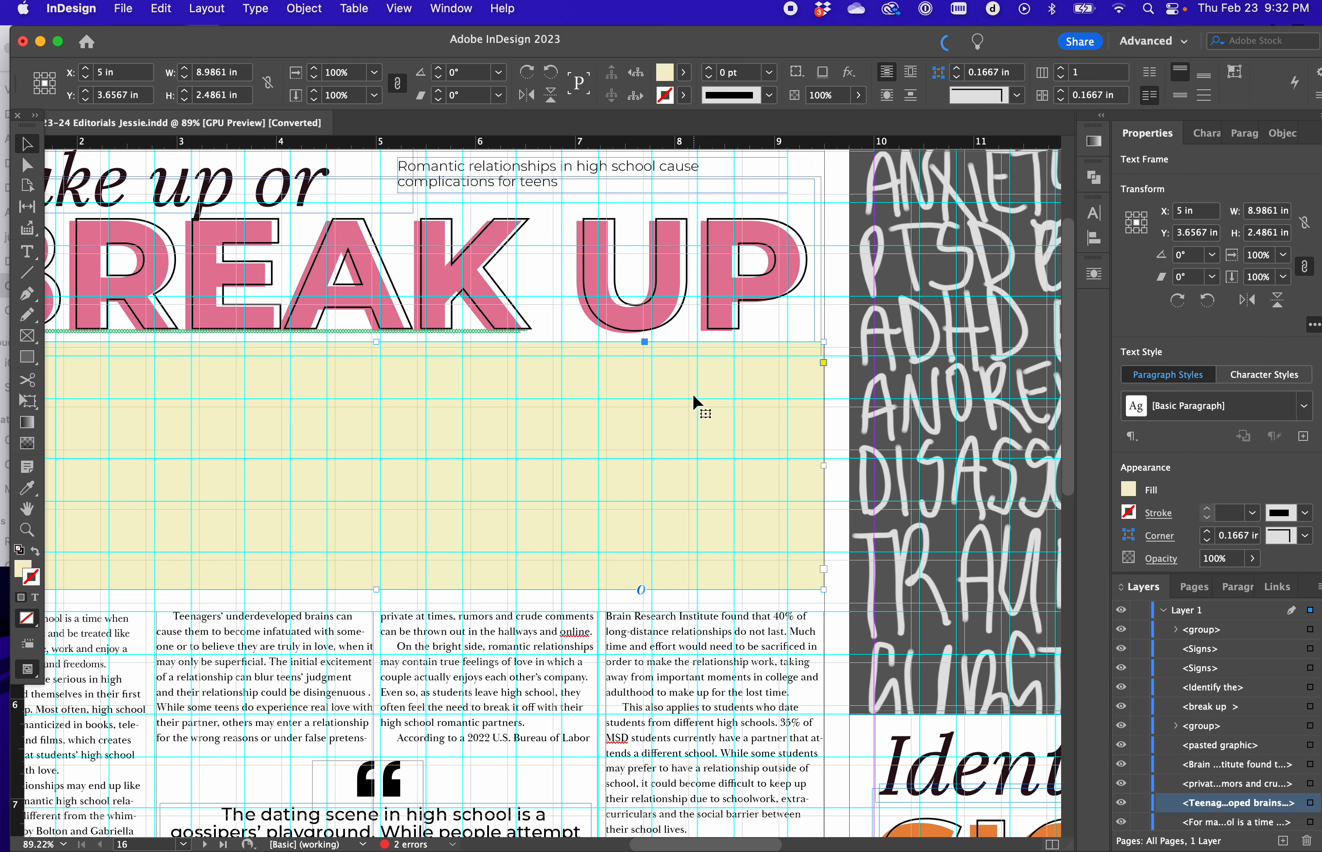
left_click(857, 214)
scroll(857, 214, "up", 3)
left_click(859, 229)
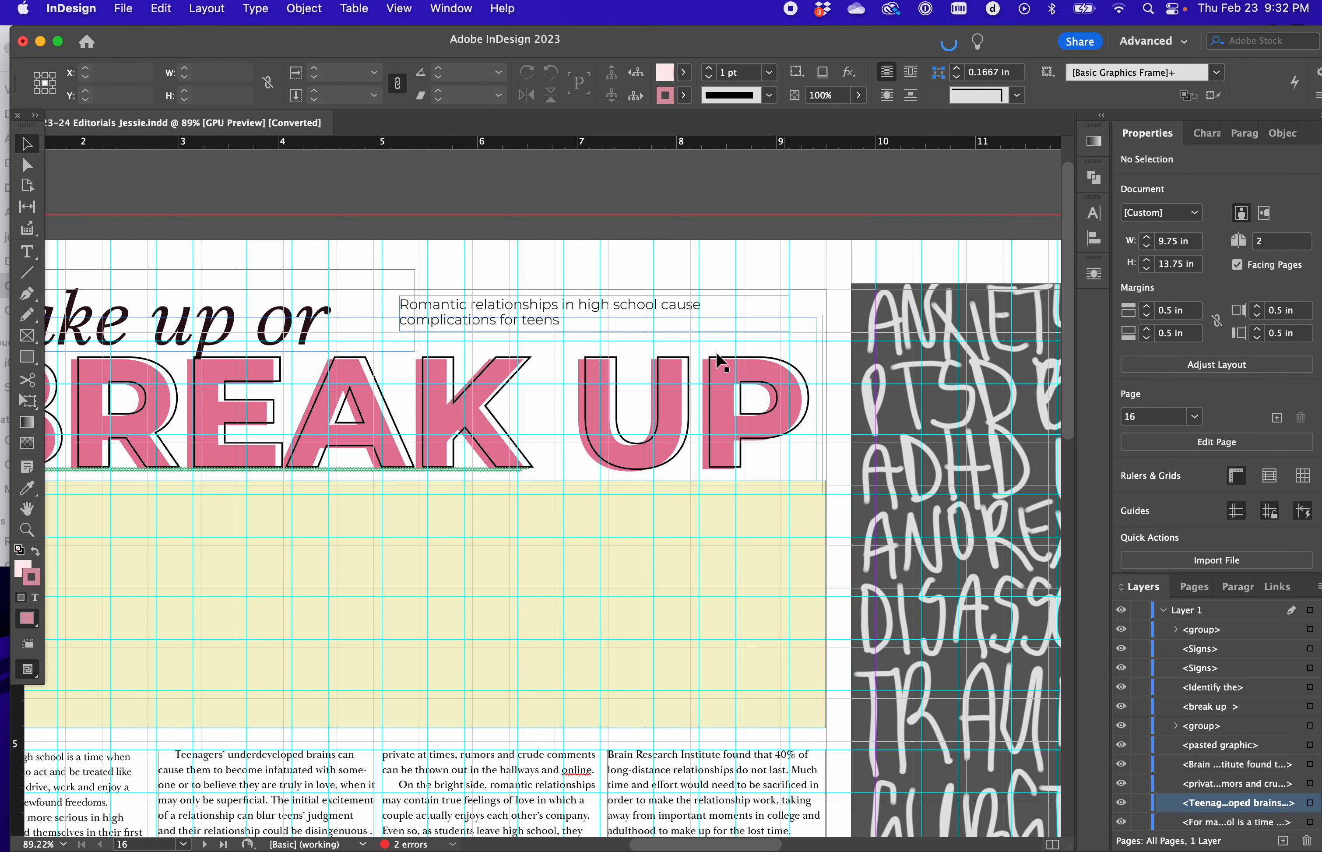
Lower the top edge of the yellow placeholder box under the BREAK UP headline, reducing its height to 2.4297 in
scroll(602, 347, "left", 3)
scroll(602, 347, "down", 1)
scroll(602, 347, "down", 3)
scroll(602, 348, "right", 5)
left_click(644, 412)
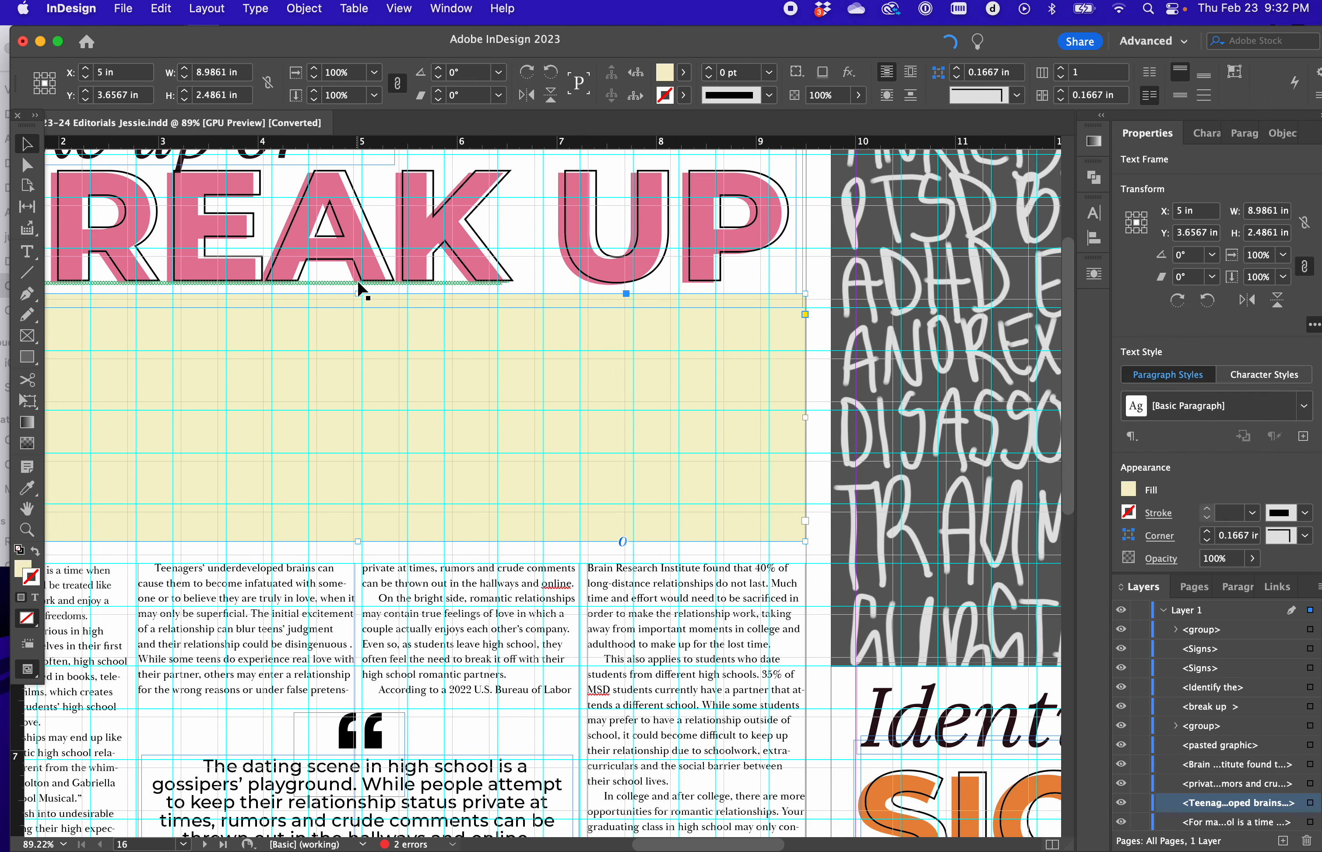
left_click_drag(357, 295, 358, 299)
left_click(734, 184)
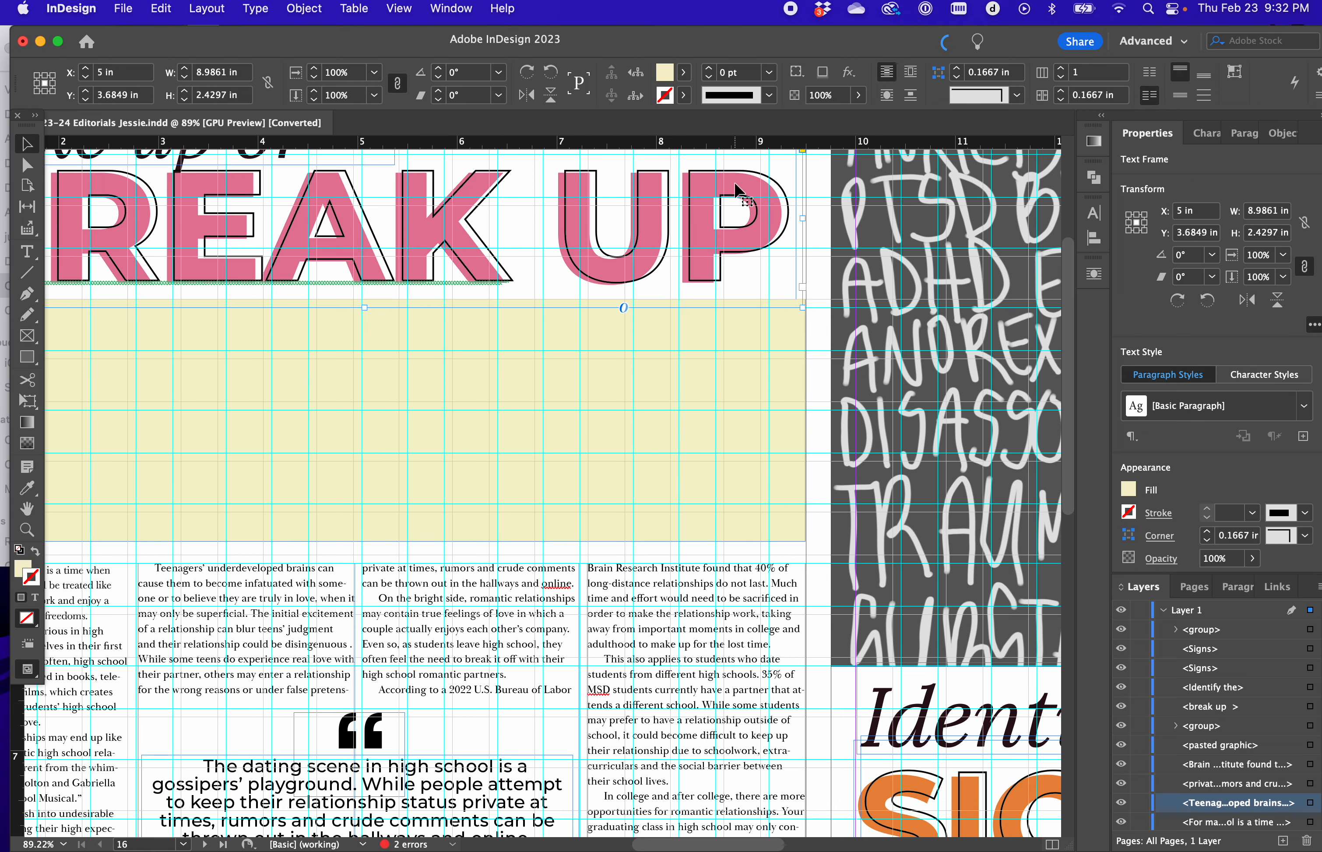
Save the document under a new name by adding the editor's first name and "edits" to the file name, and preview the spread without guides
scroll(862, 283, "down", 5)
scroll(867, 245, "up", 2)
scroll(866, 244, "right", 4)
left_click(874, 225)
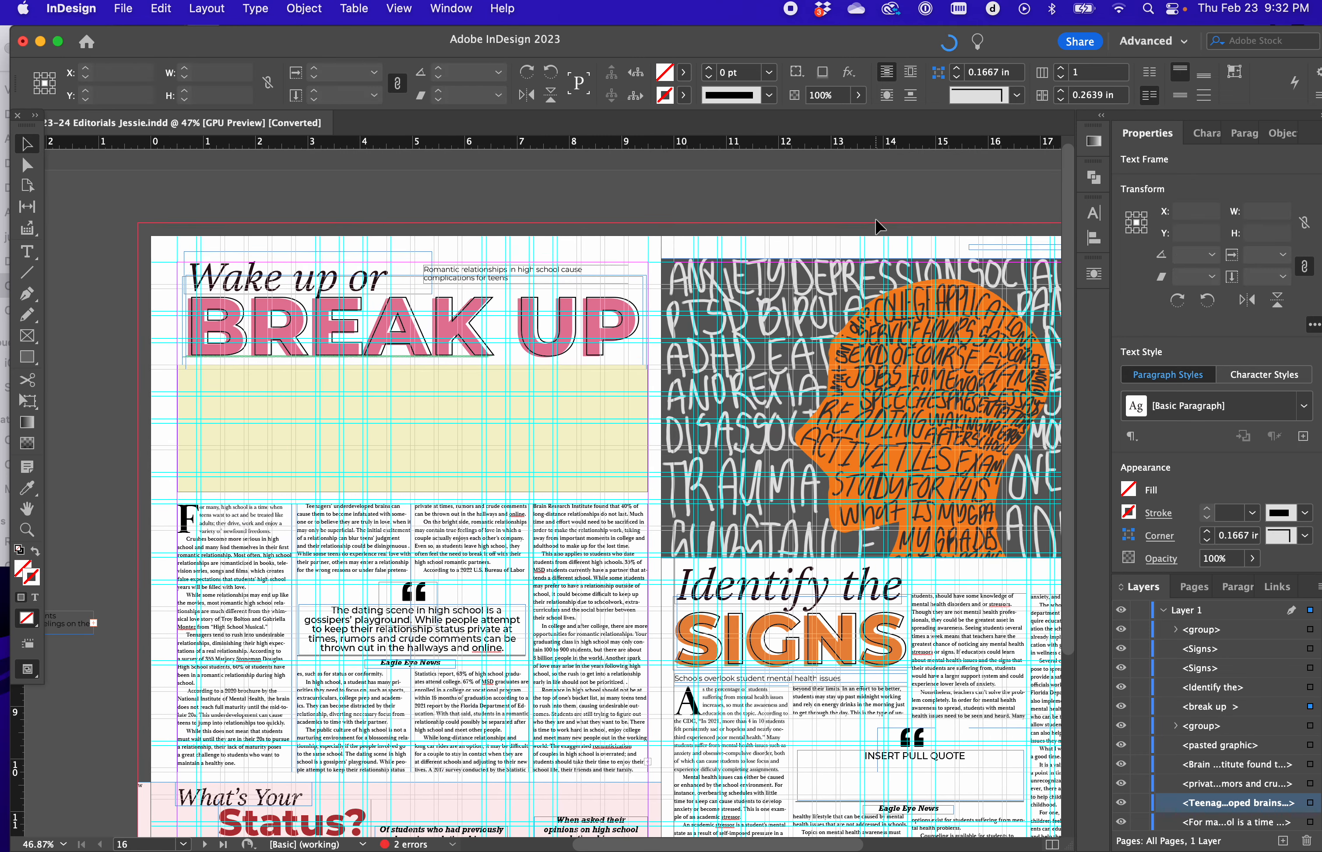
key("super+shift+s")
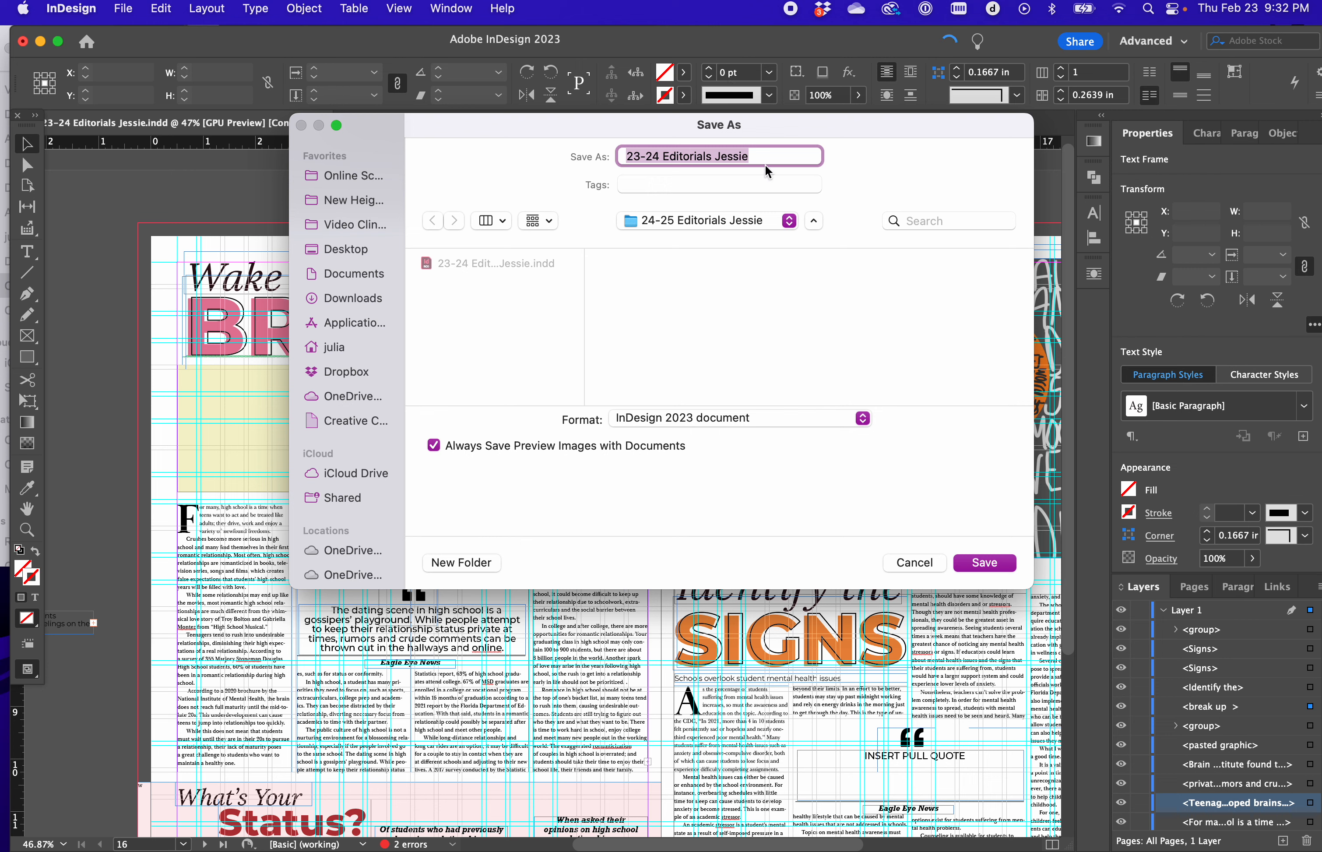
key("Right")
type("J")
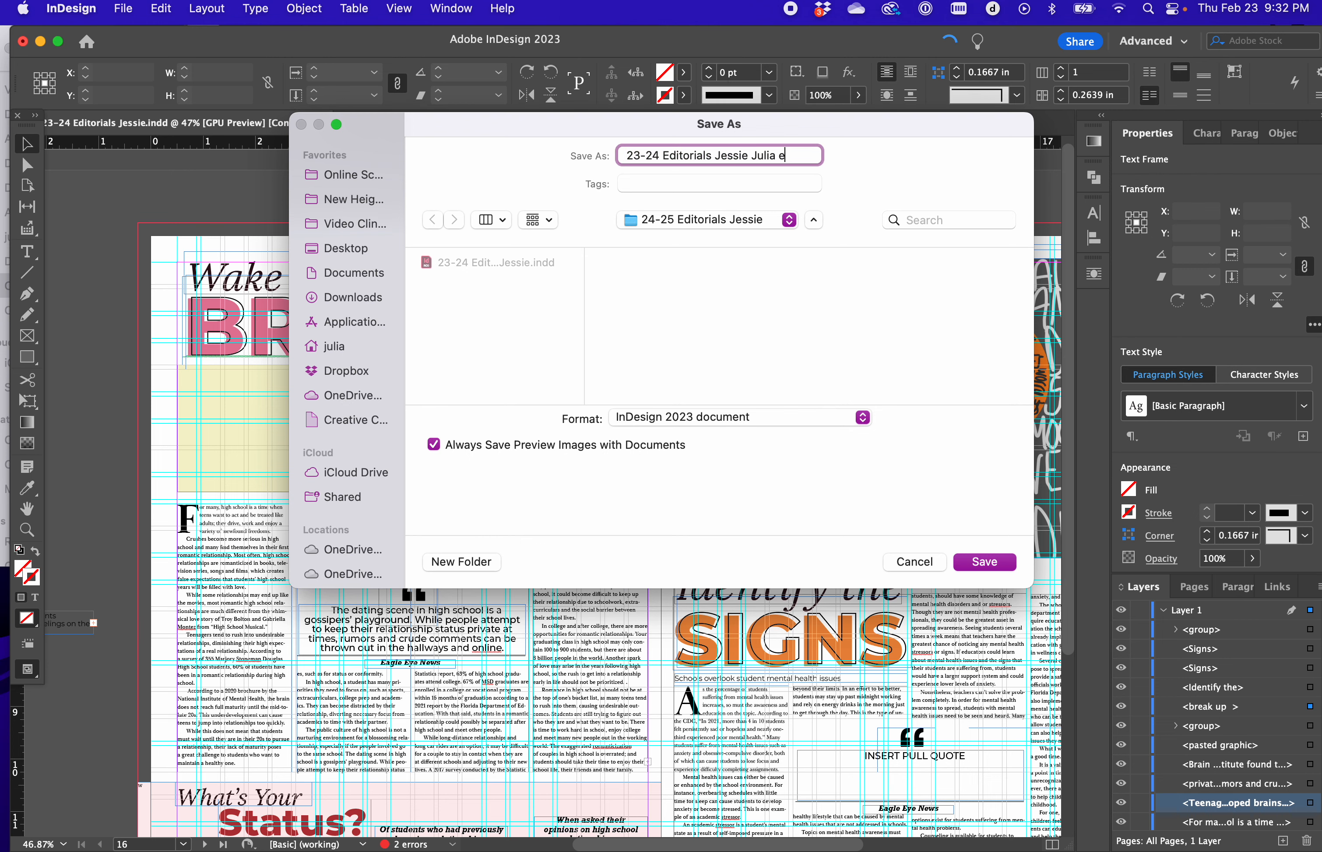
type("ulia edits")
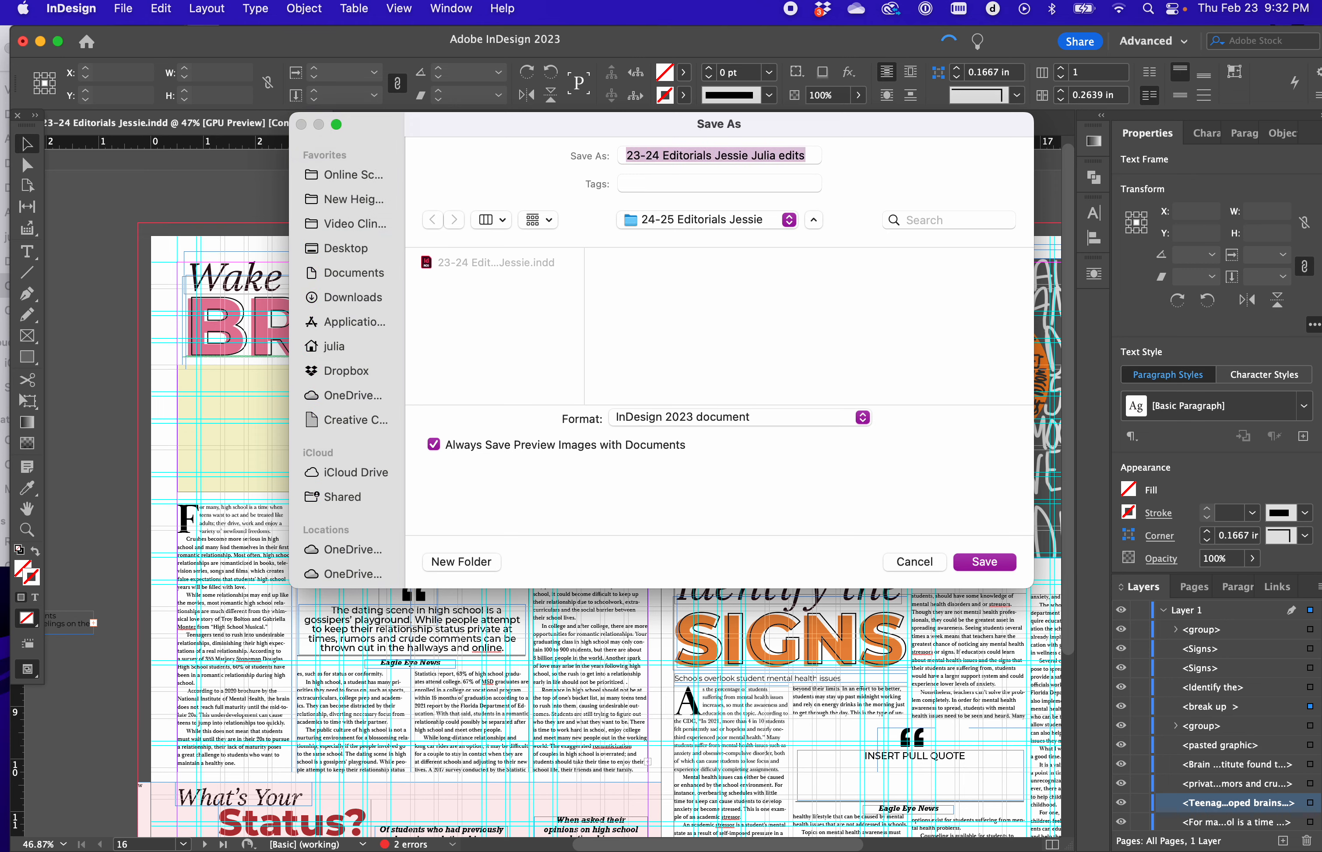
key("Return")
scroll(683, 400, "right", 5)
scroll(683, 400, "down", 5)
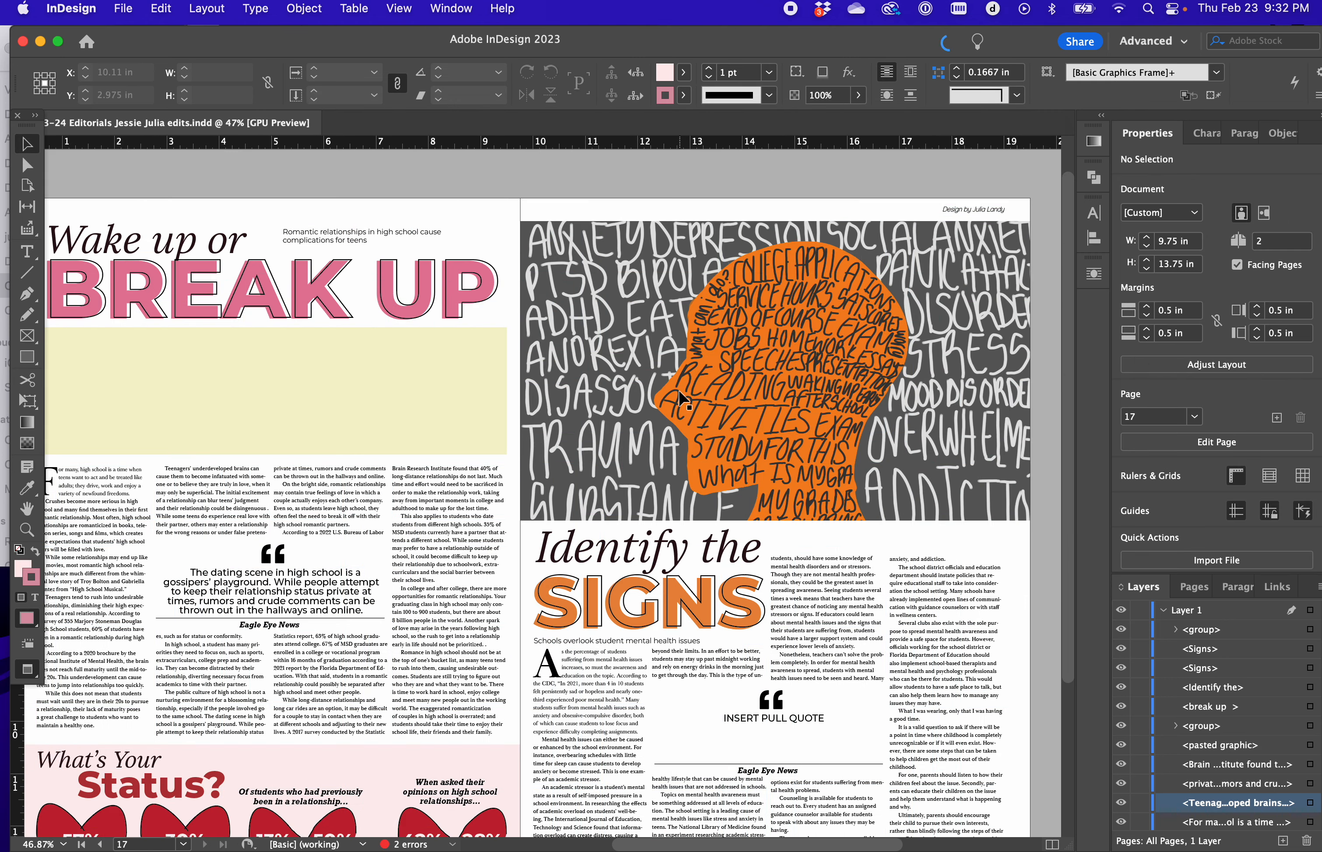